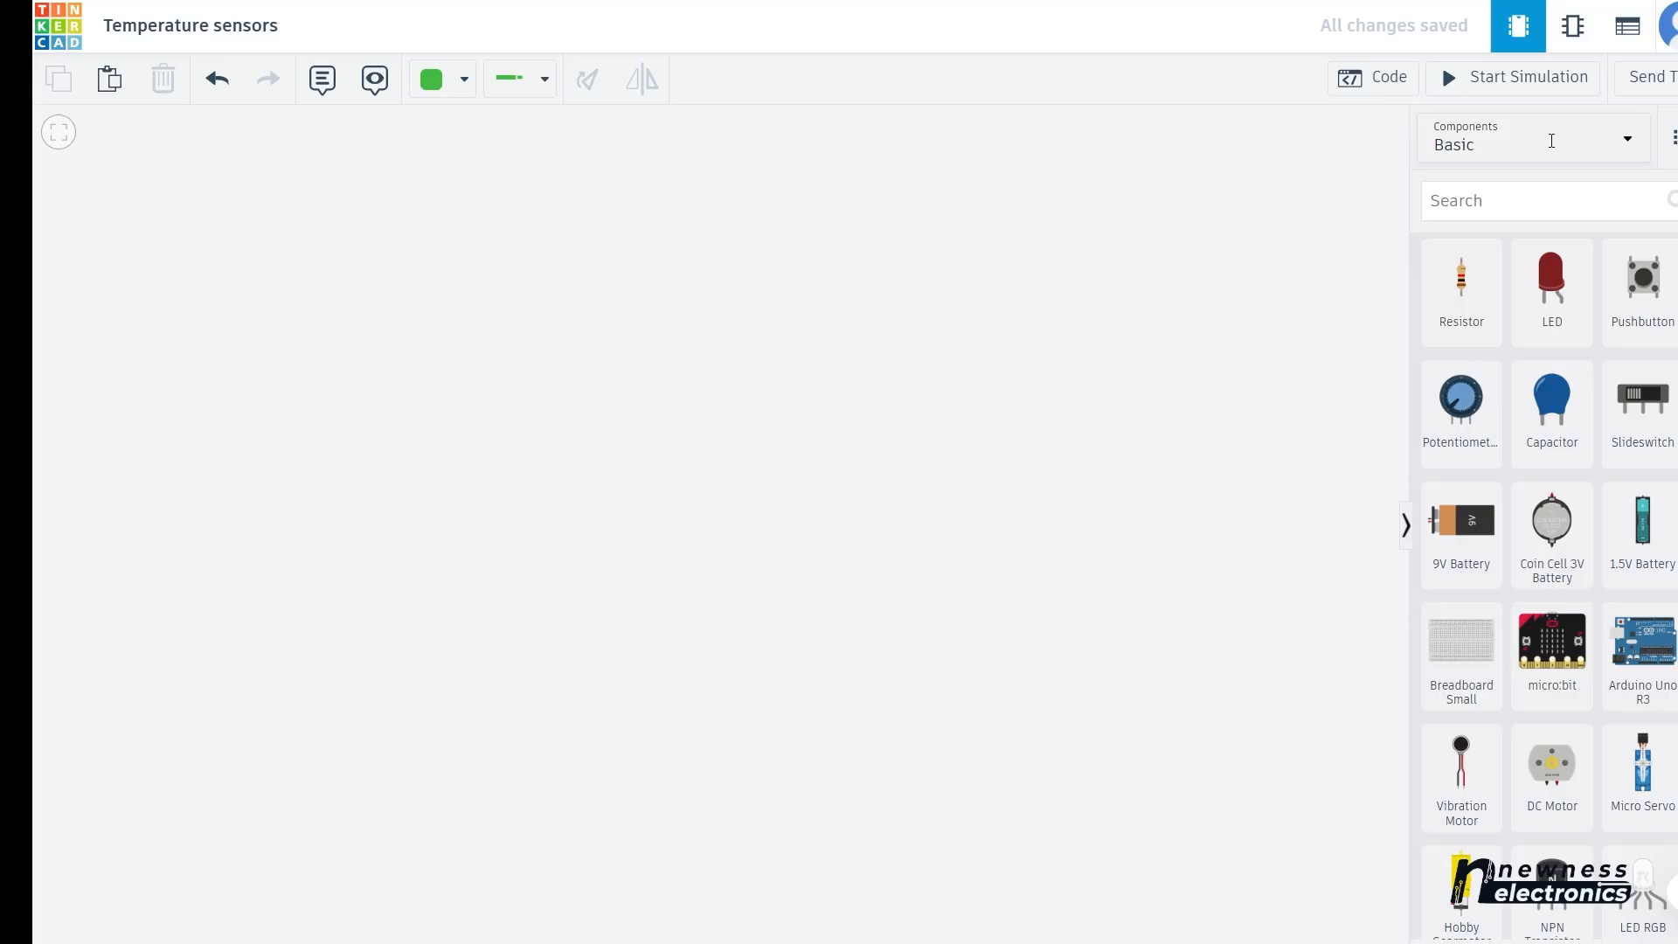
- Search the component library for "tempera" and place a TMP36 temperature sensor on the workplane
left_click(1505, 196)
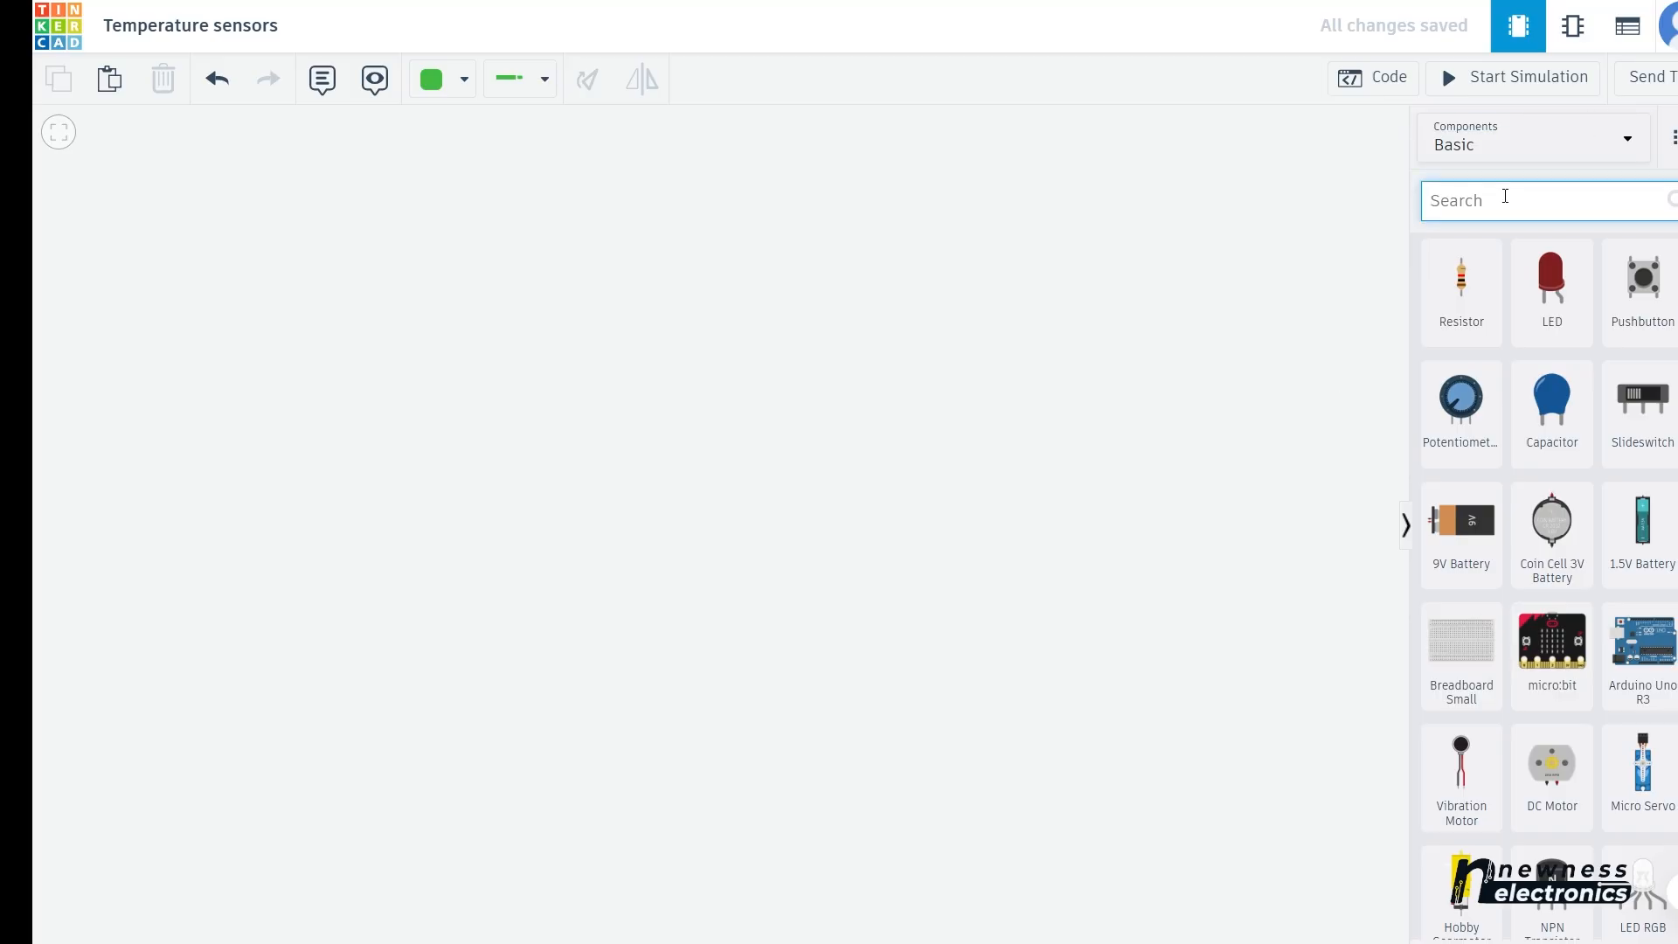
type("temp")
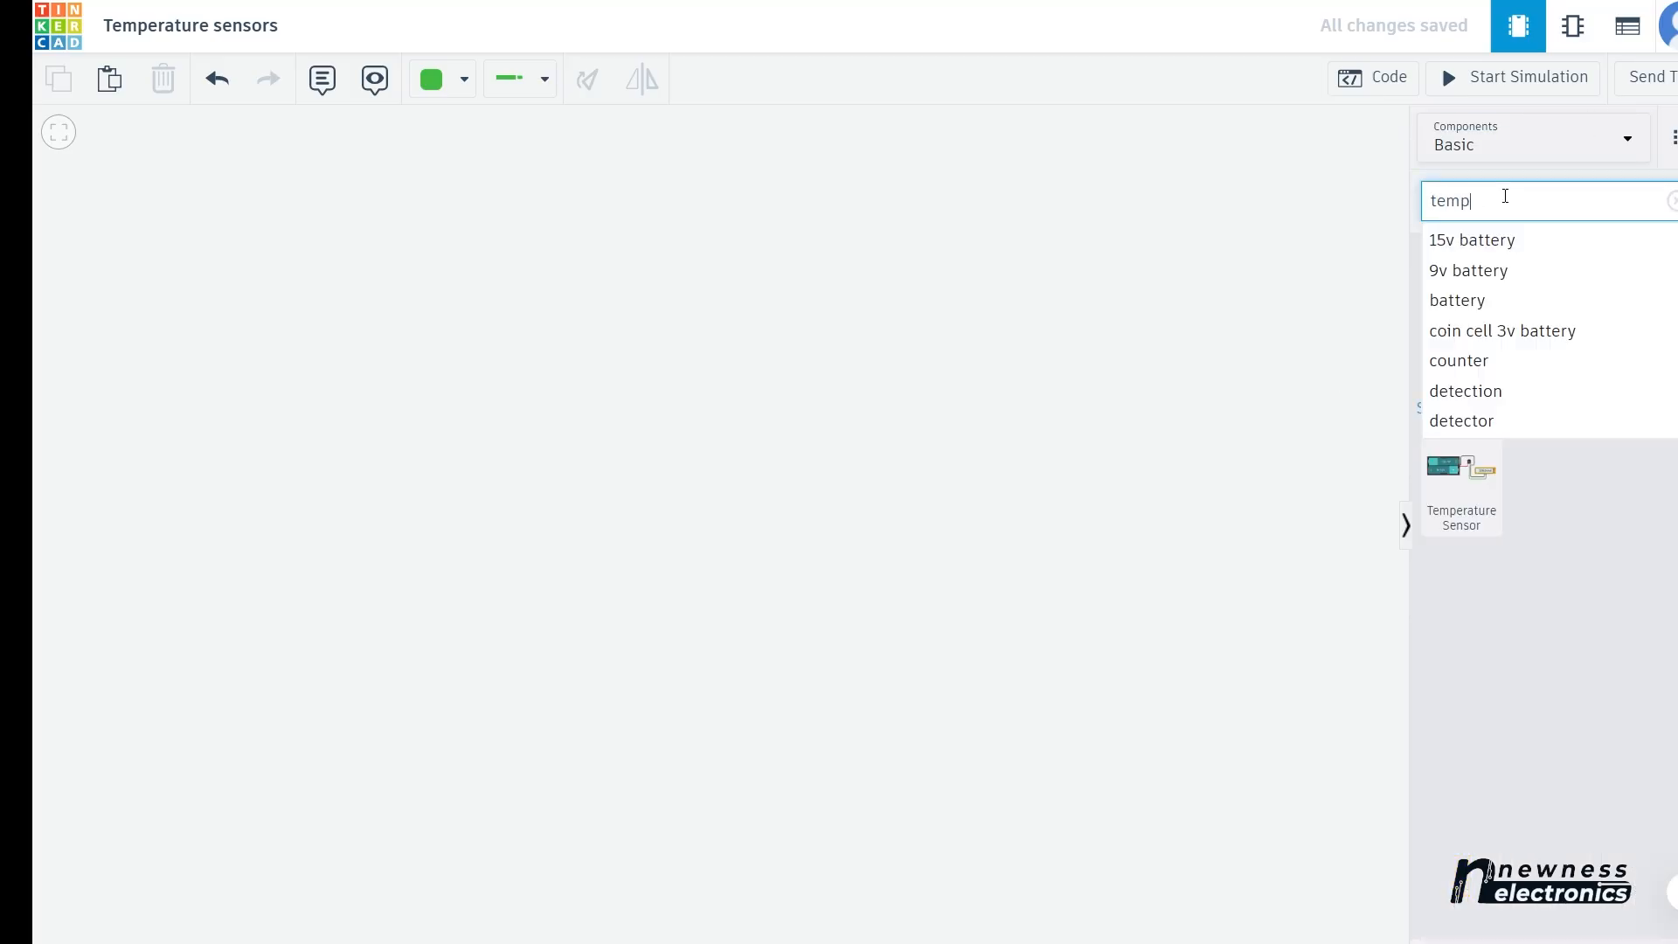
type("era")
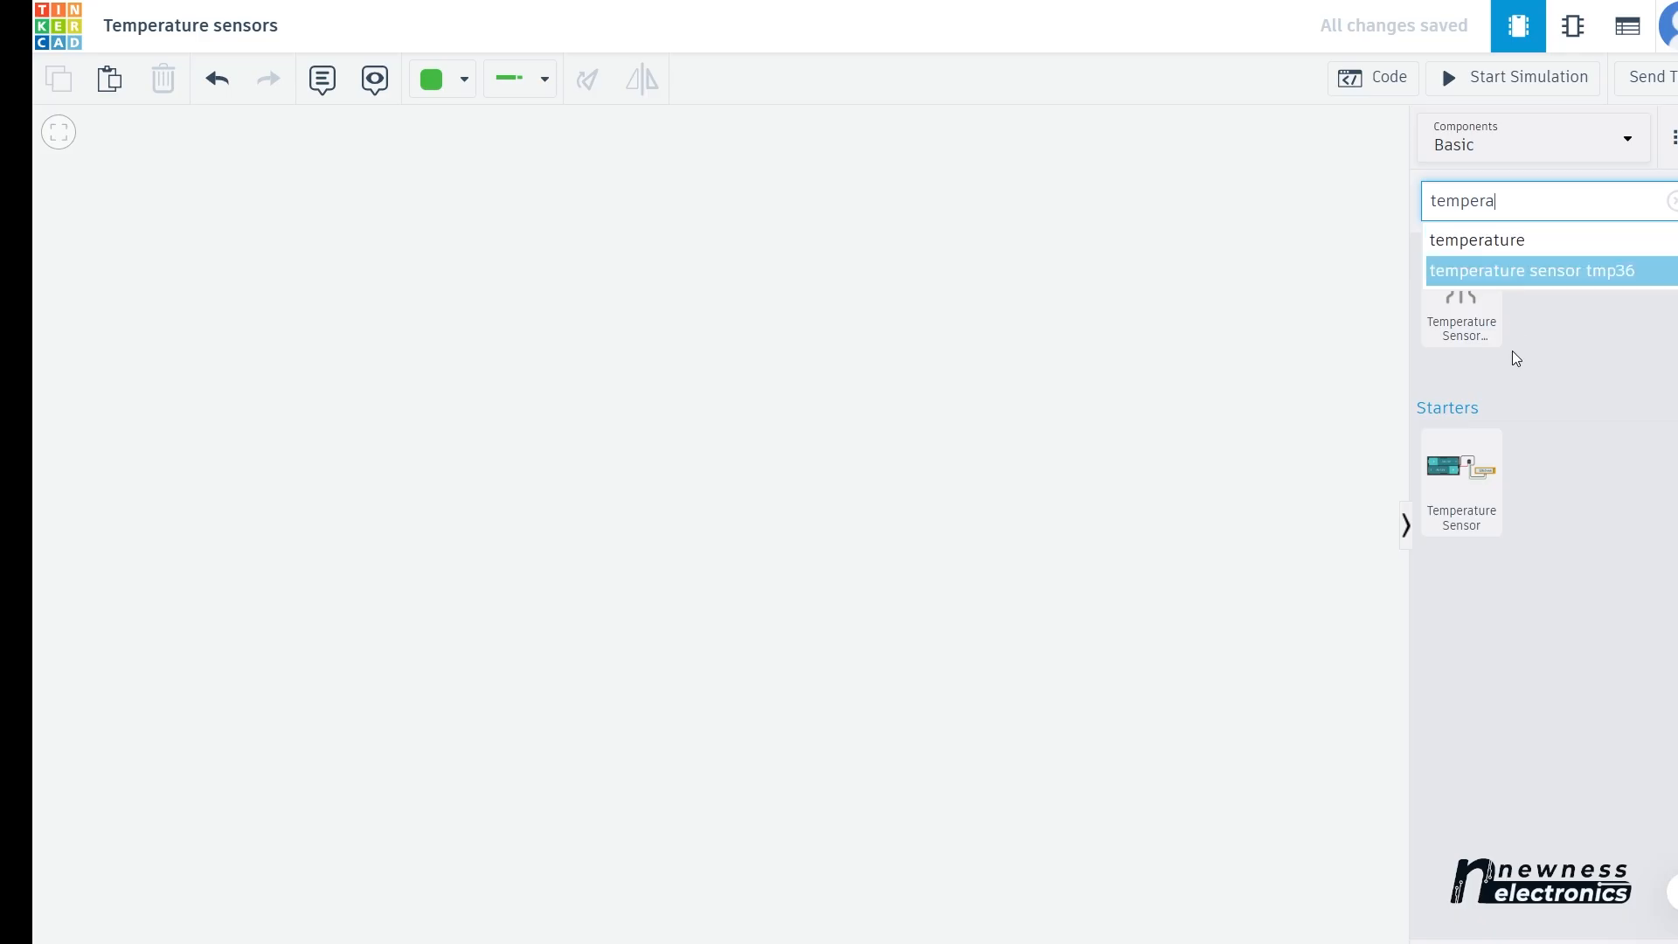
left_click(1471, 317)
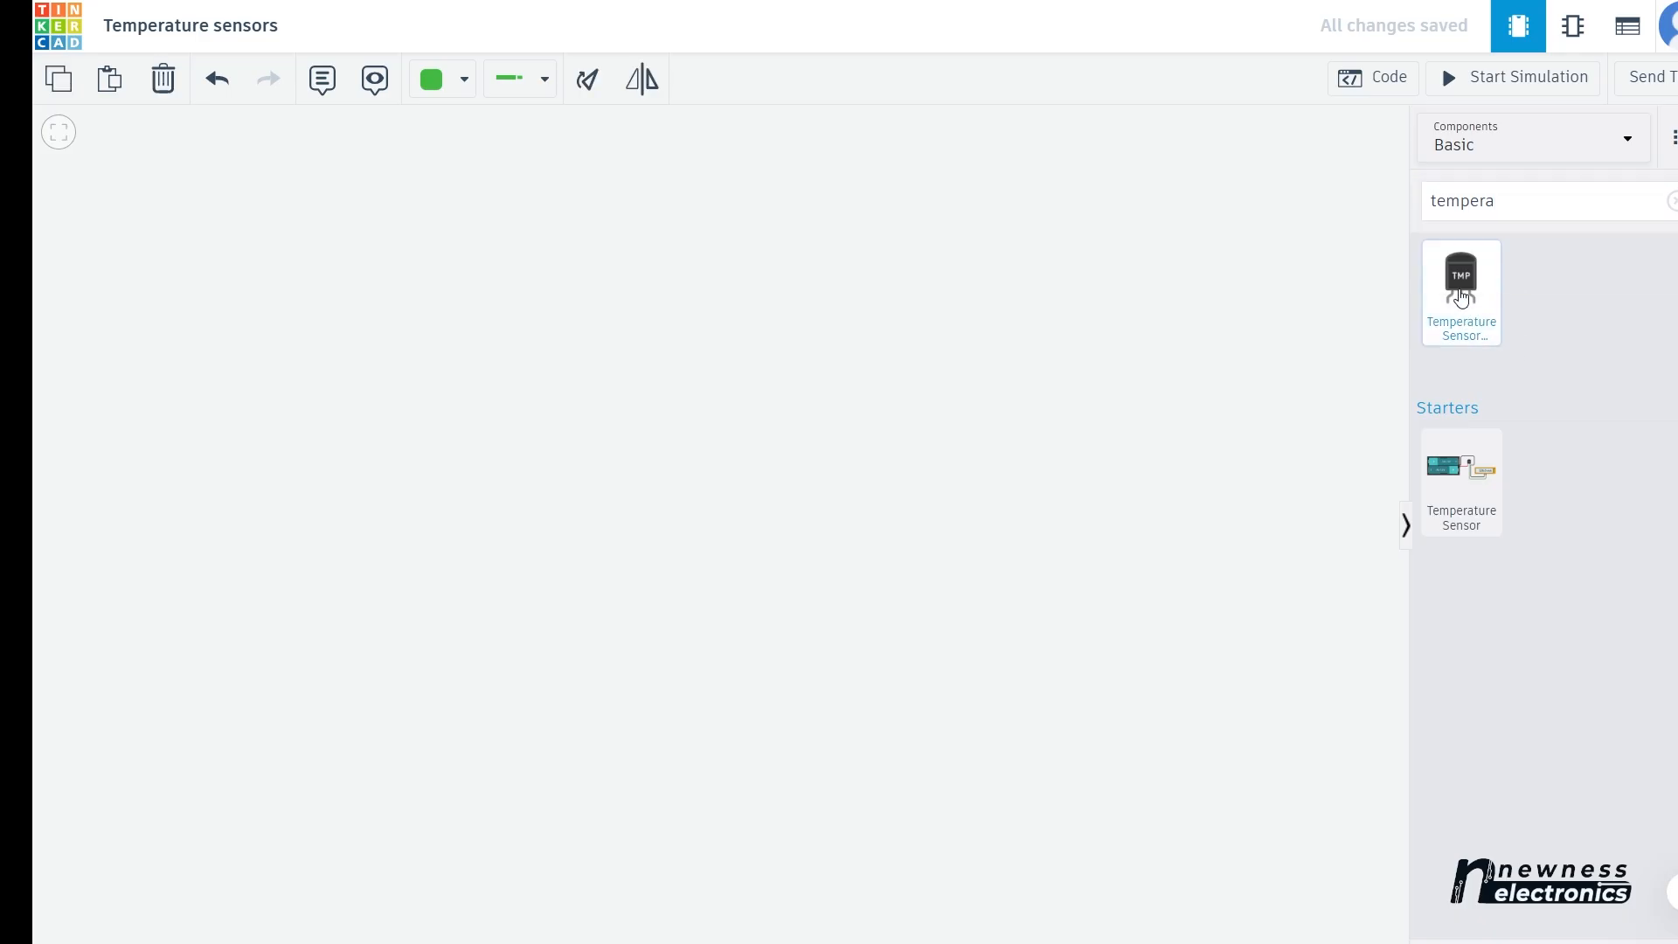
left_click_drag(1462, 297, 459, 413)
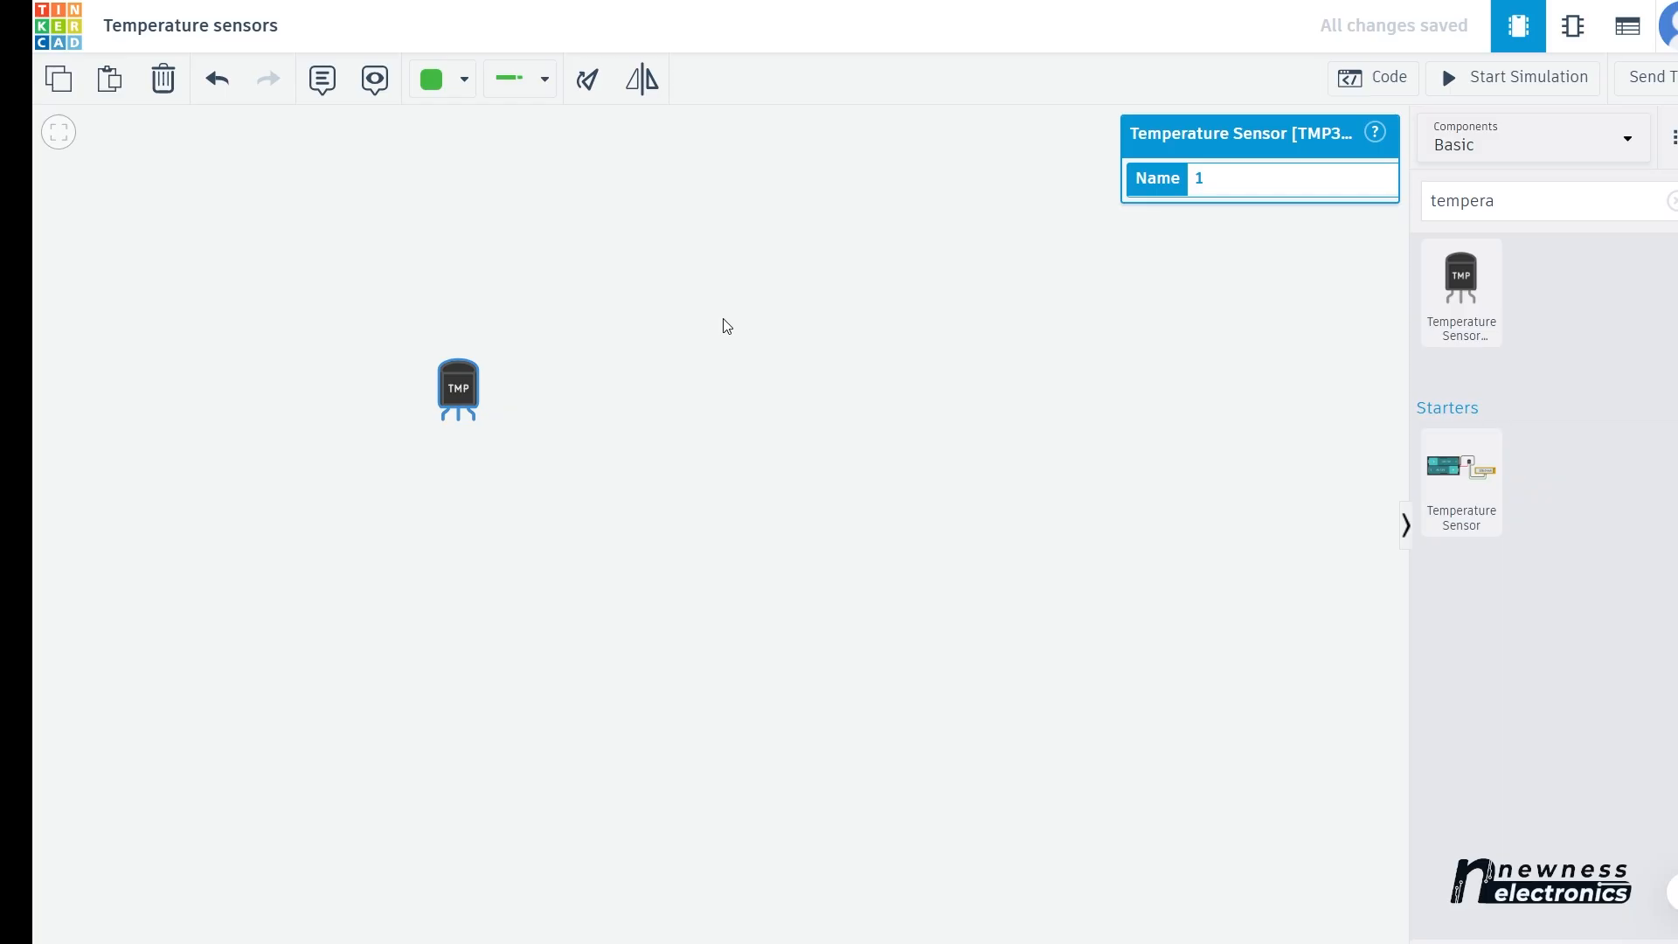
- Open the TMP36 sensor's component details and read how it works and how its pins connect
left_click(1452, 272)
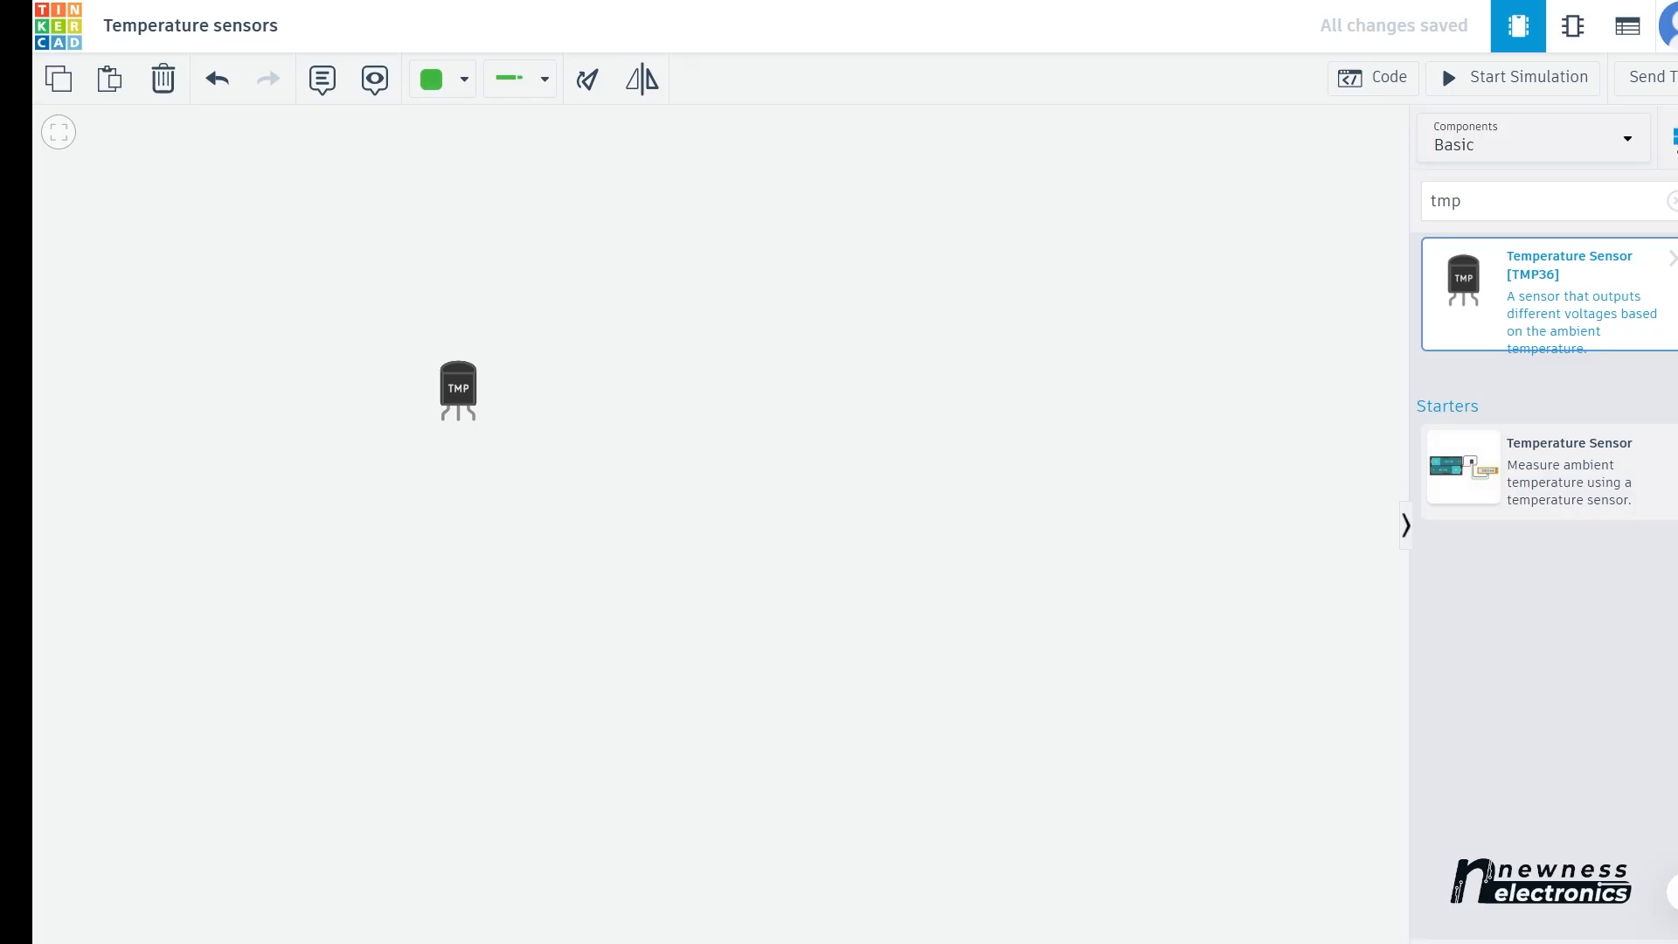
left_click(1576, 292)
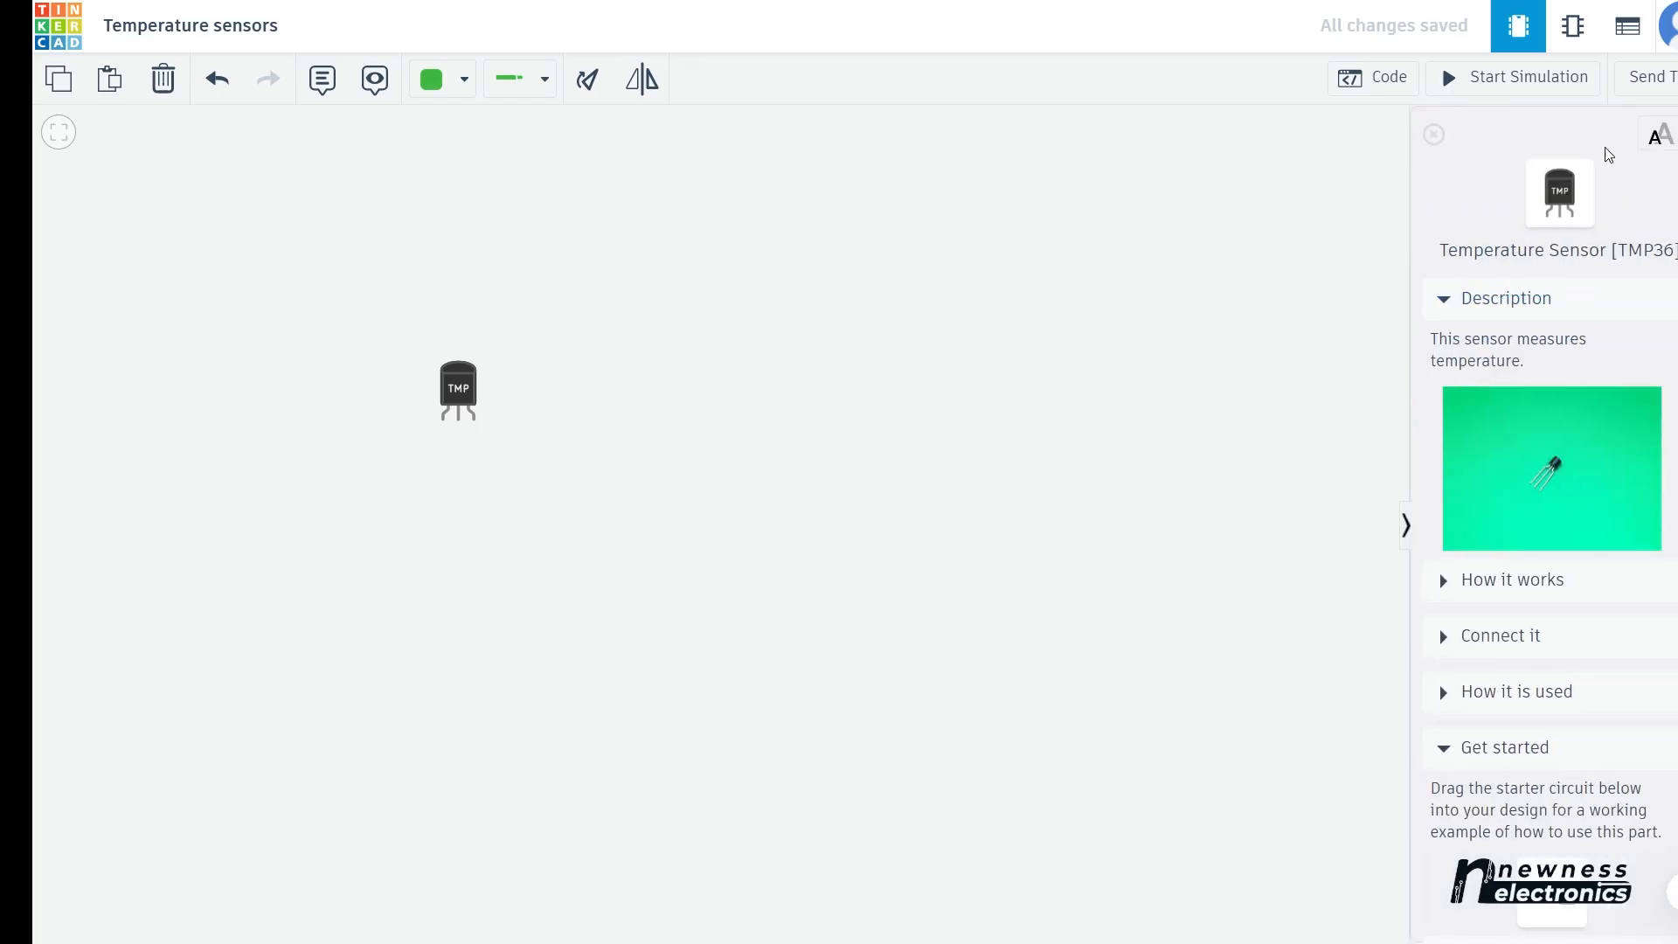
left_click_drag(1587, 201, 1376, 184)
key("Delete")
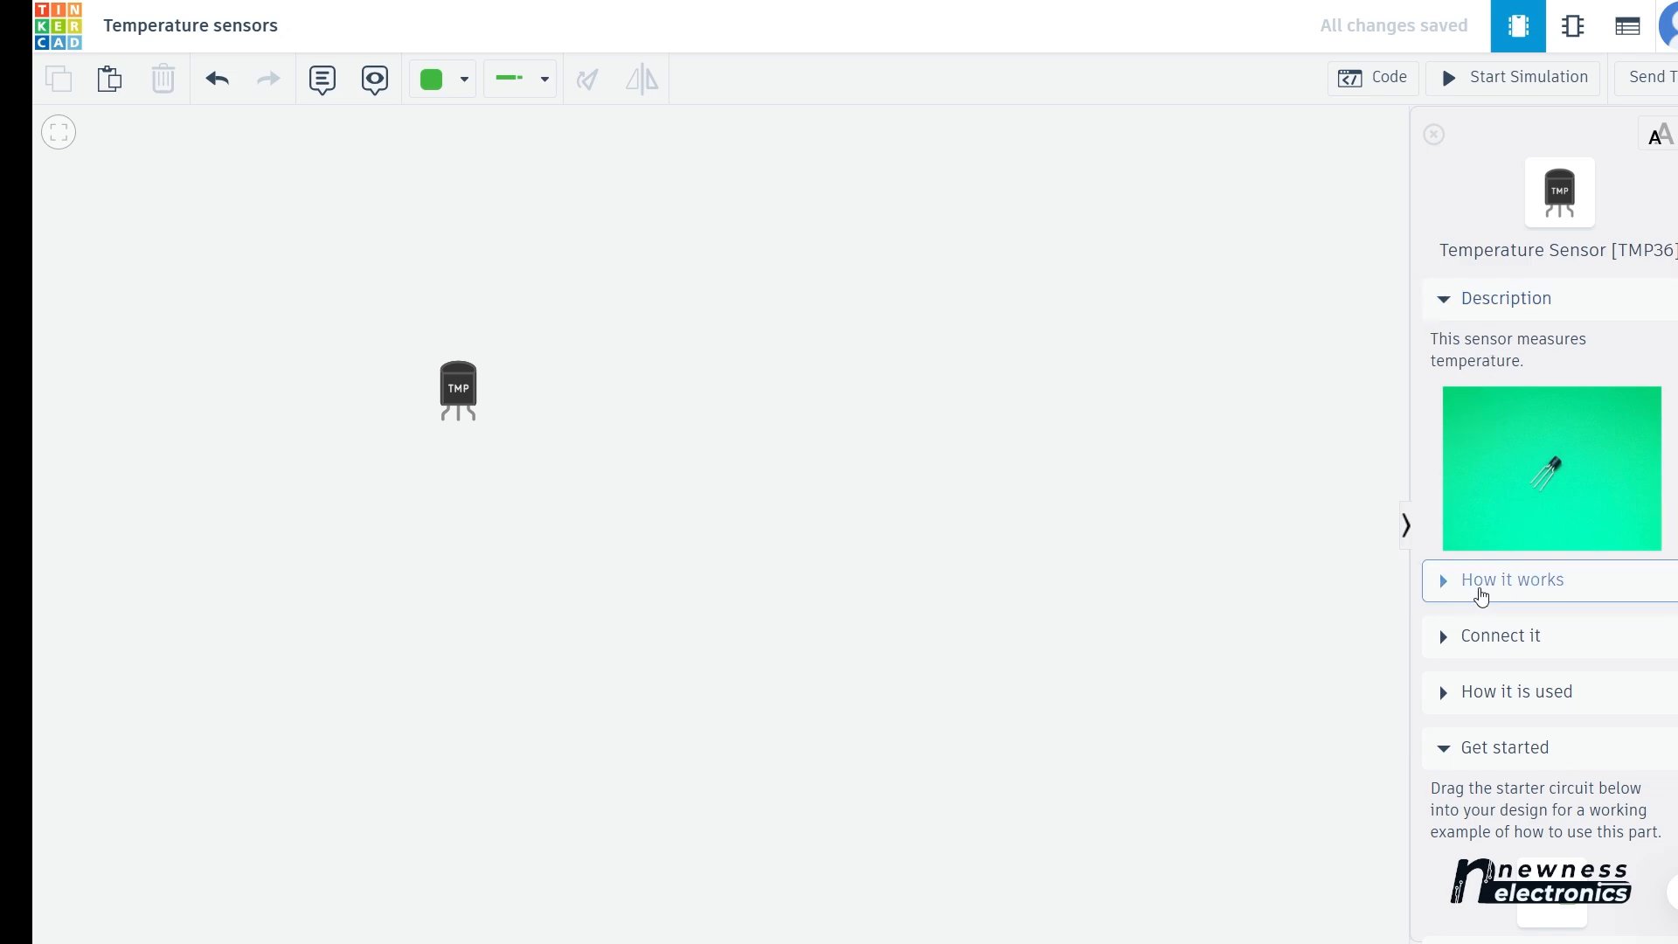
left_click(1455, 590)
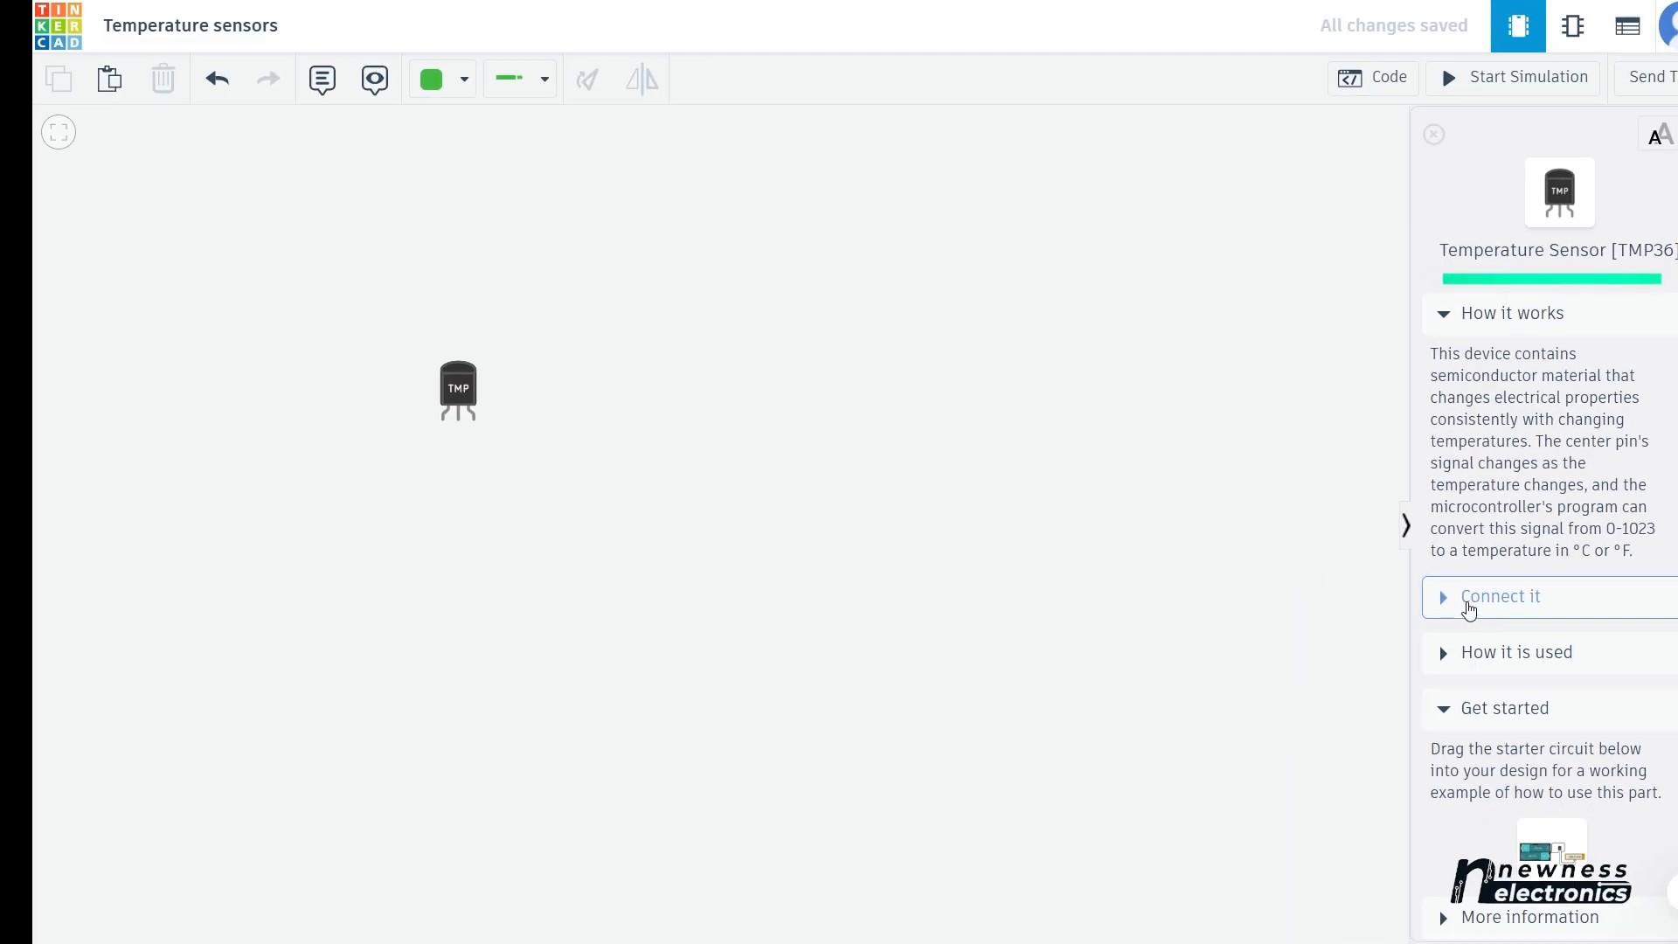
left_click(1469, 603)
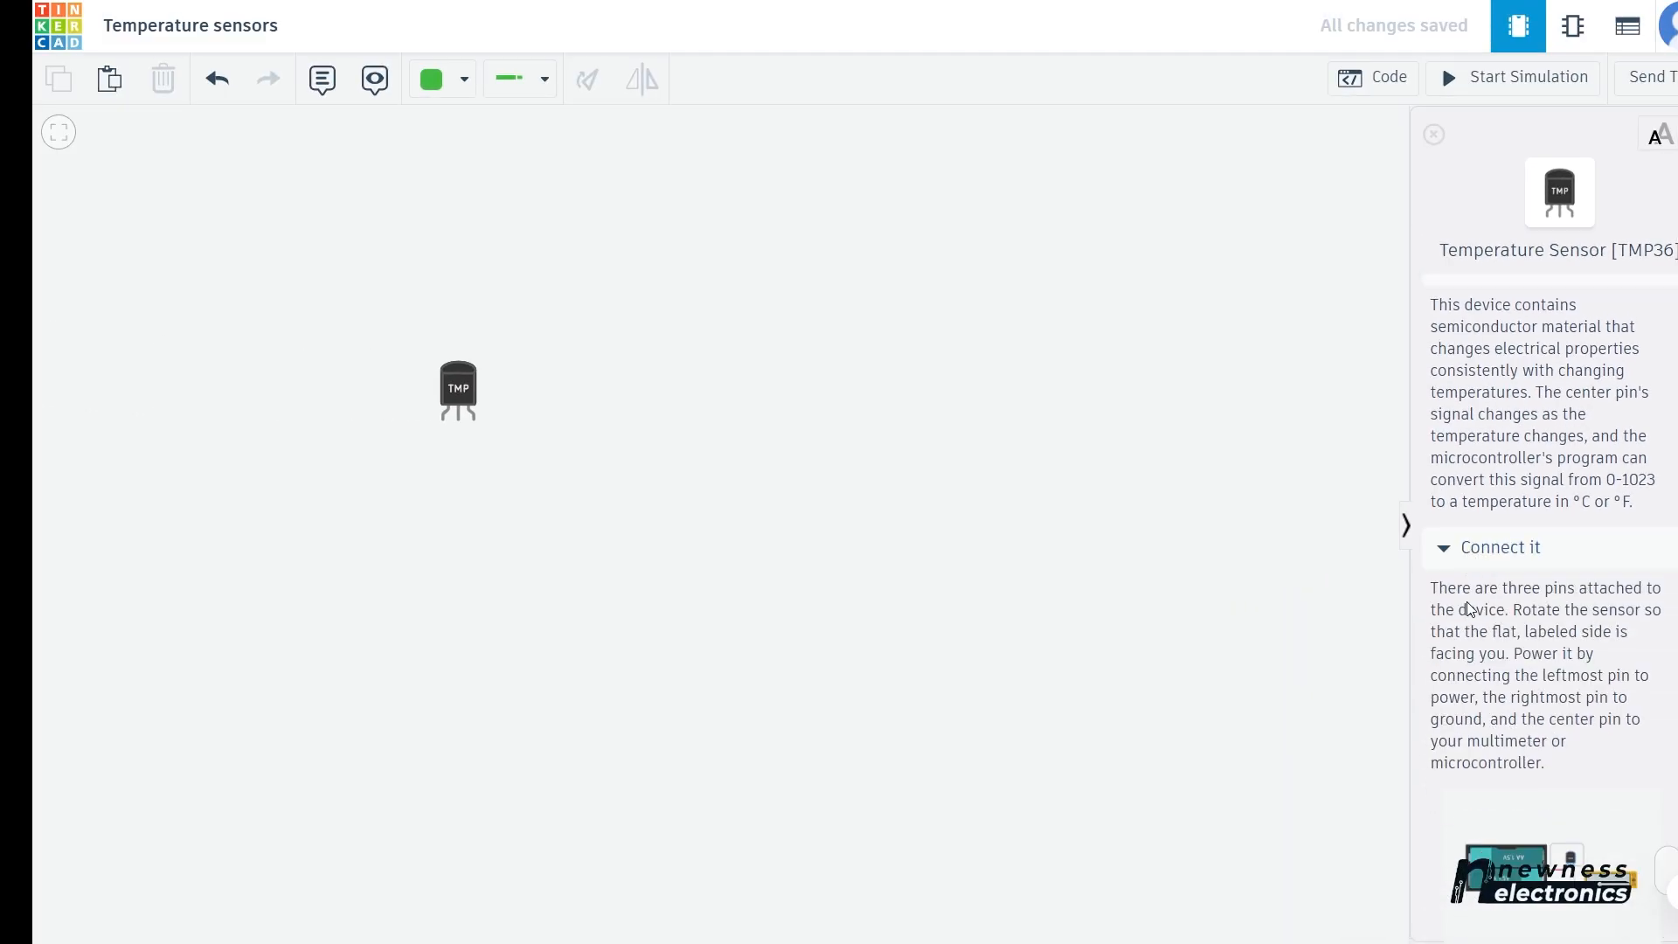
scroll(1469, 609, "down", 2)
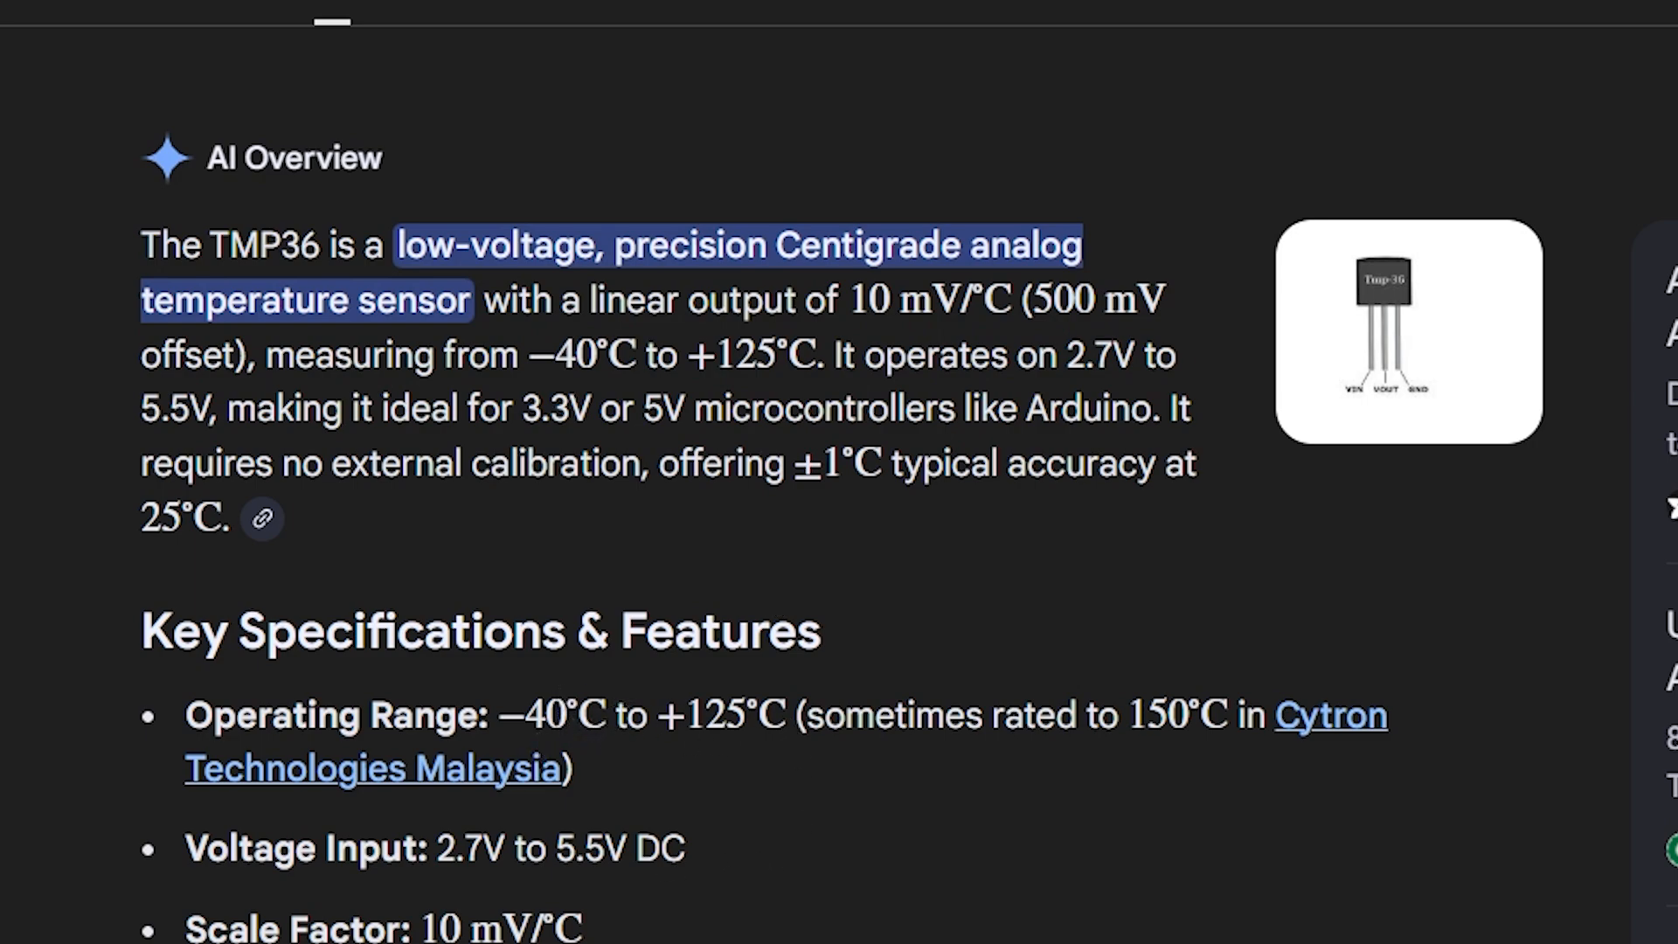
- Review the TMP36 specifications and pinout in the Google results, then return to Tinkercad and close the sensor's details
scroll(356, 546, "down", 4)
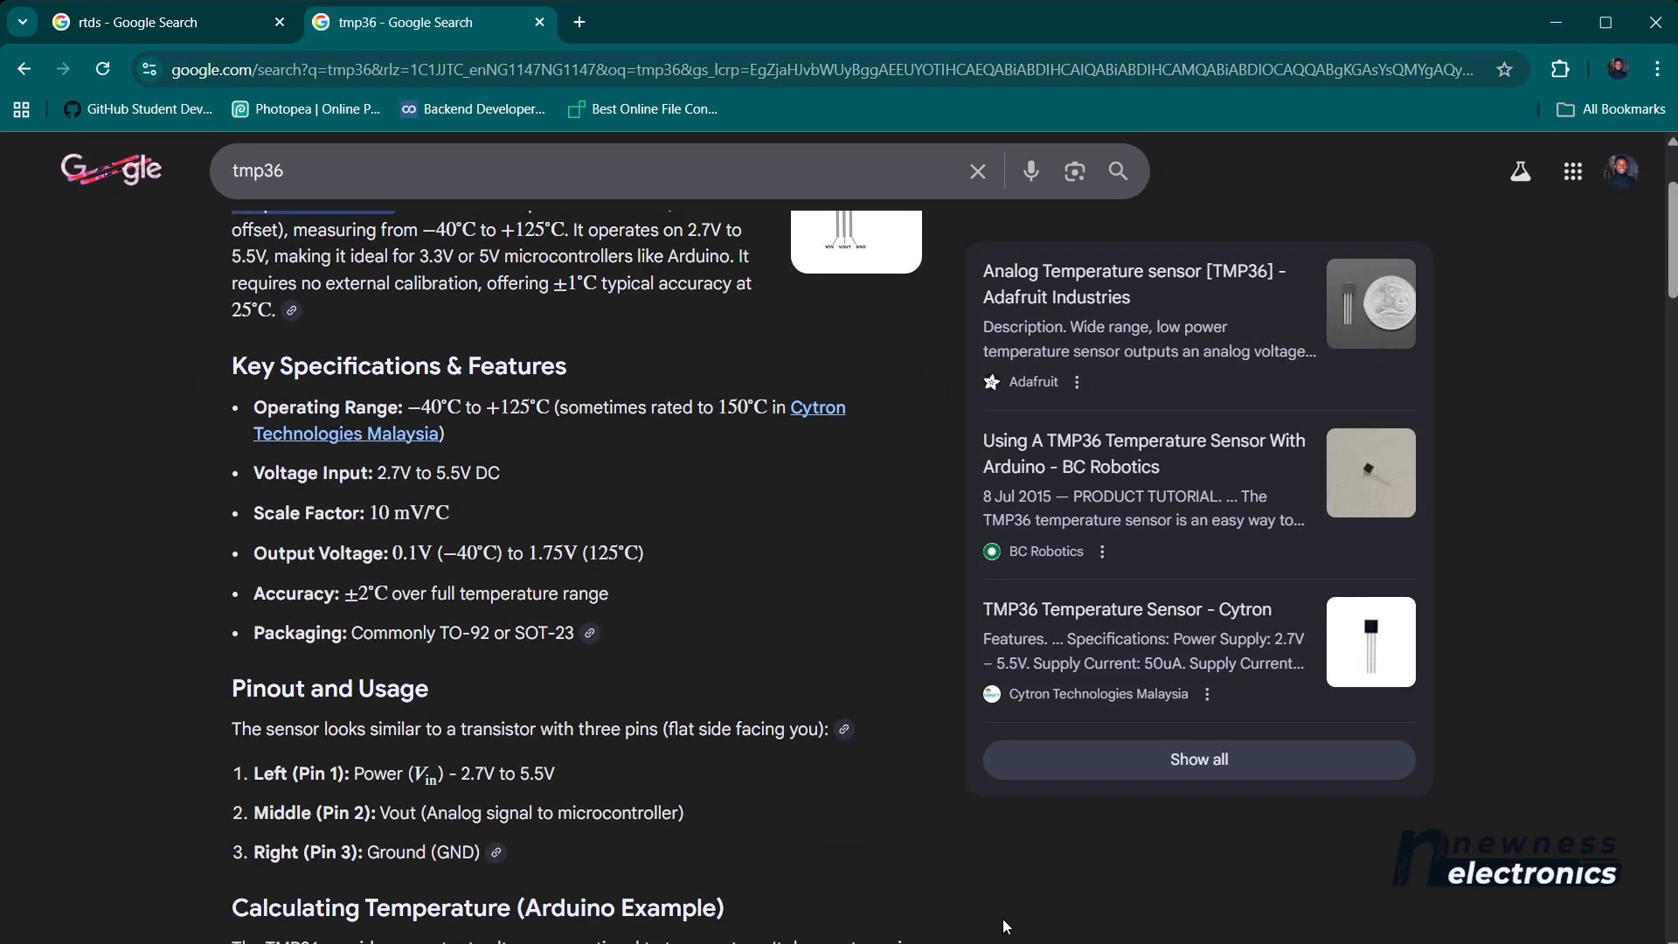
key("alt+Tab")
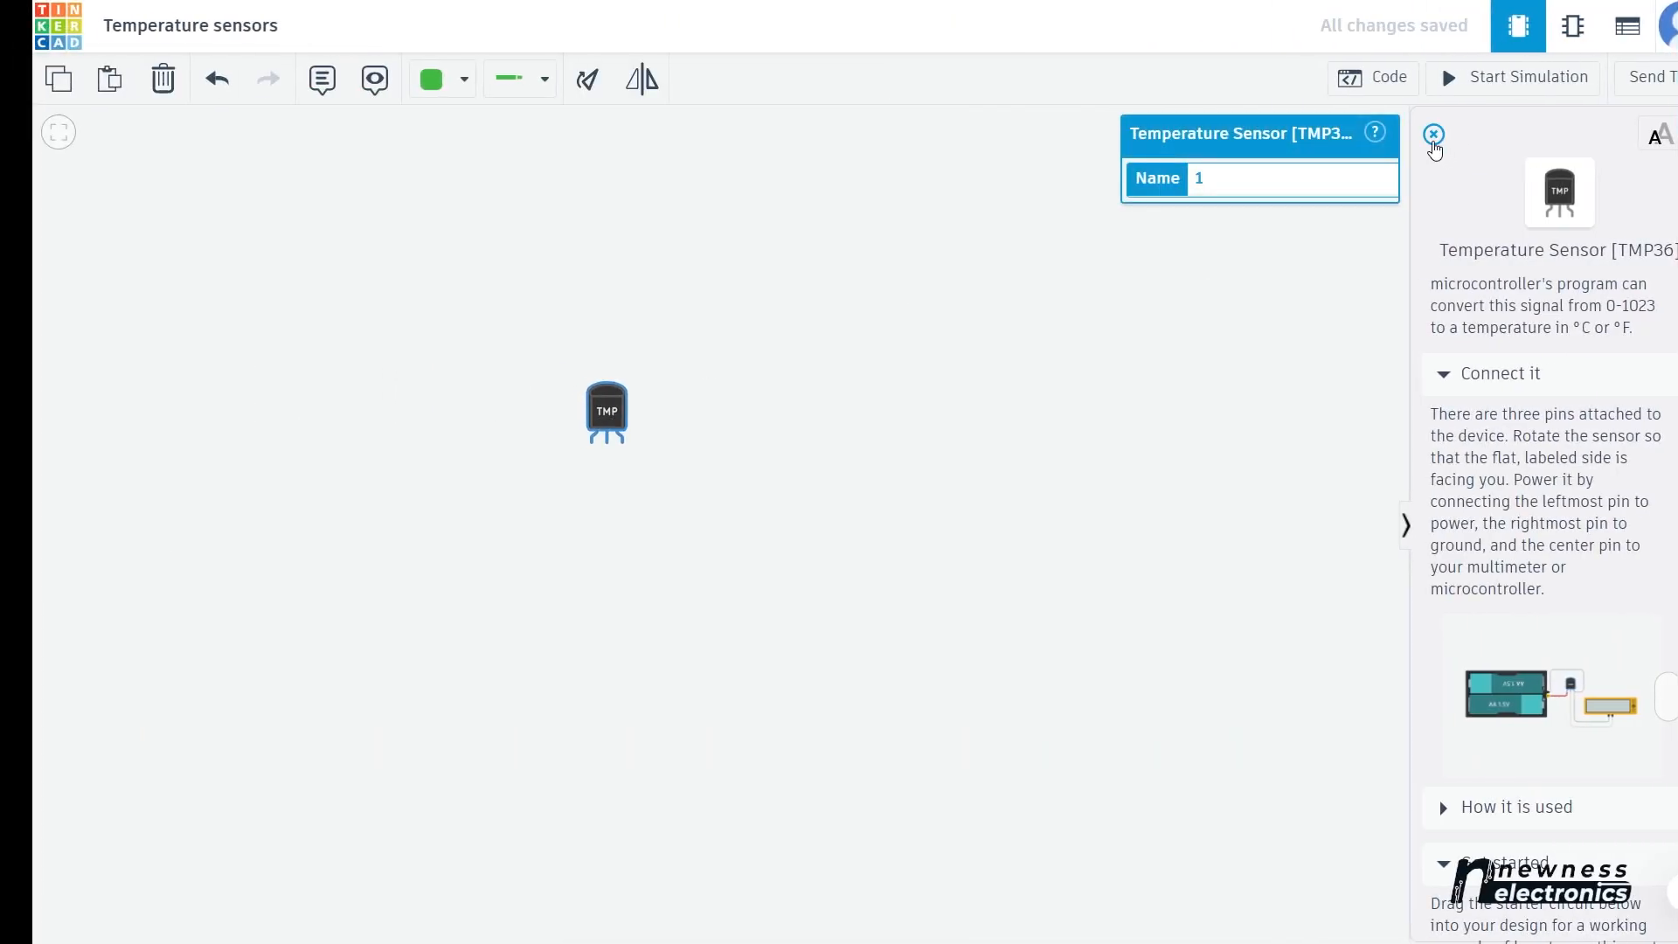
left_click(1435, 136)
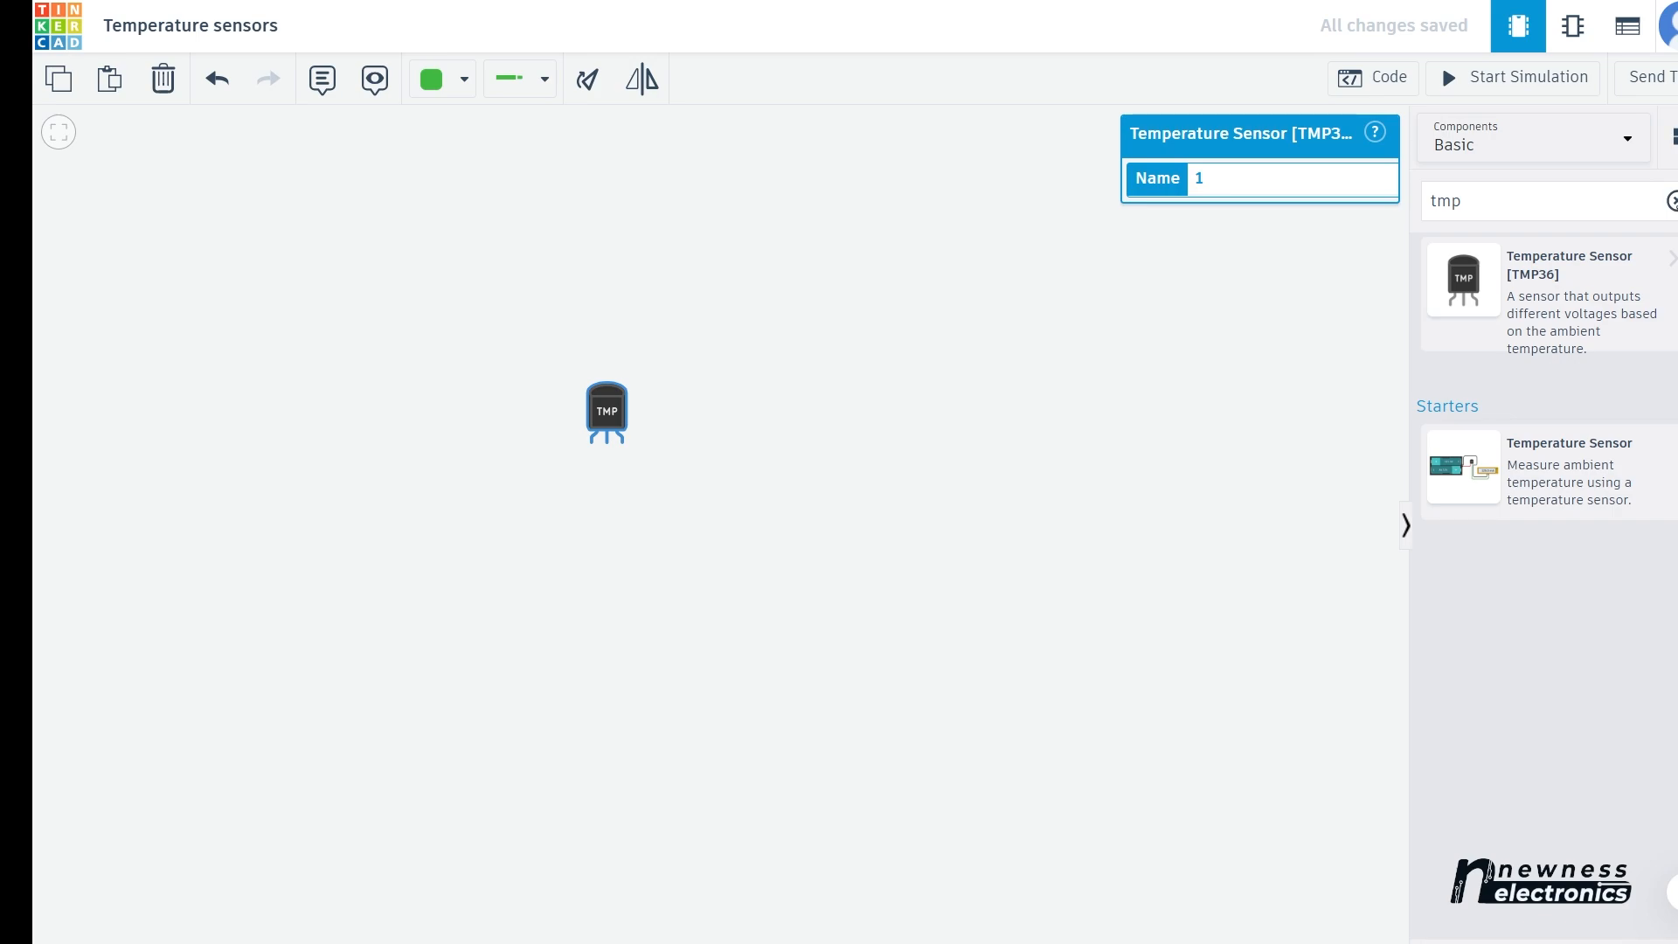
- Replace the component search with "power" and find the Power Supply in the results
left_click(1674, 201)
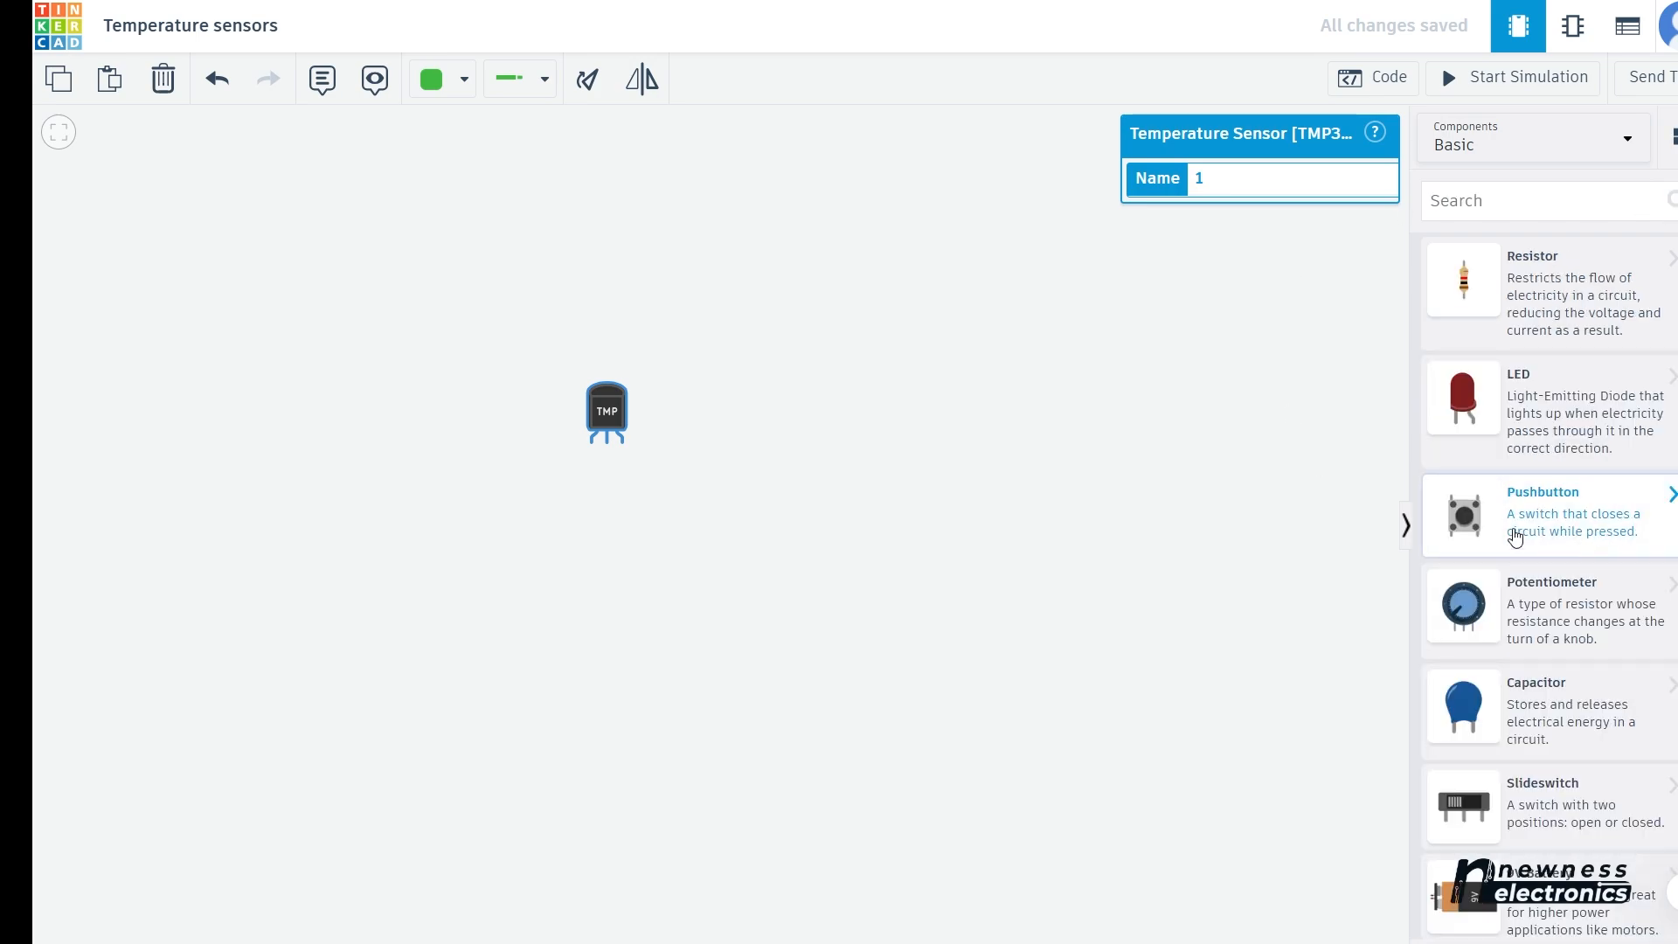
scroll(1515, 537, "down", 10)
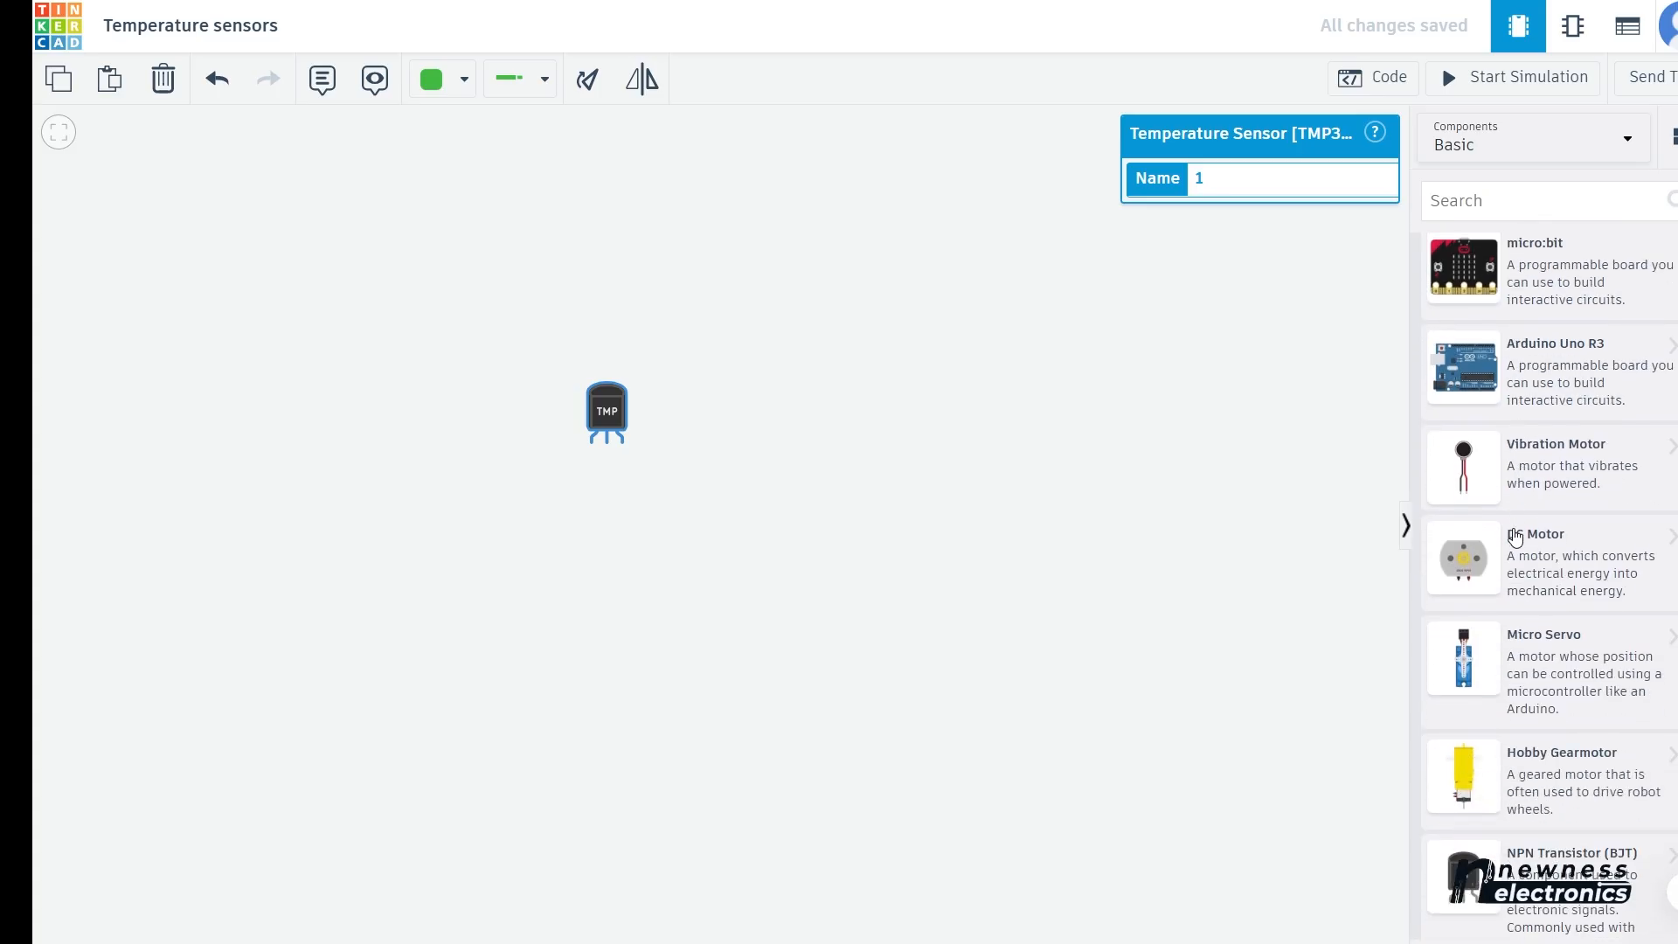
type("power")
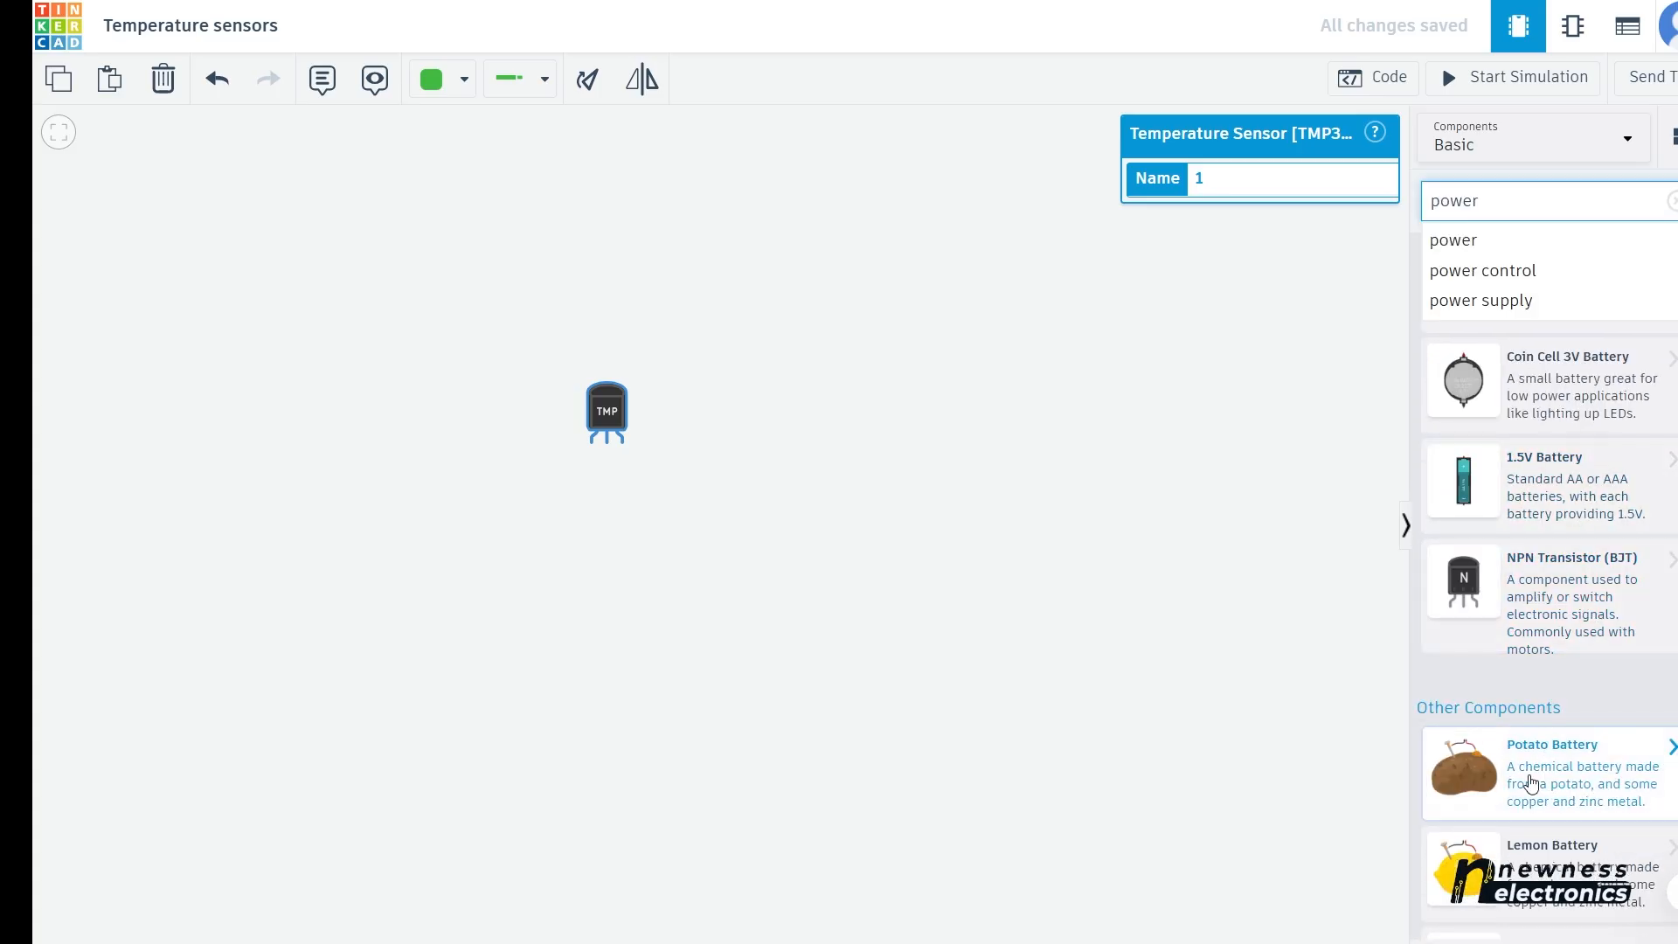
scroll(1530, 782, "down", 4)
scroll(1532, 782, "down", 2)
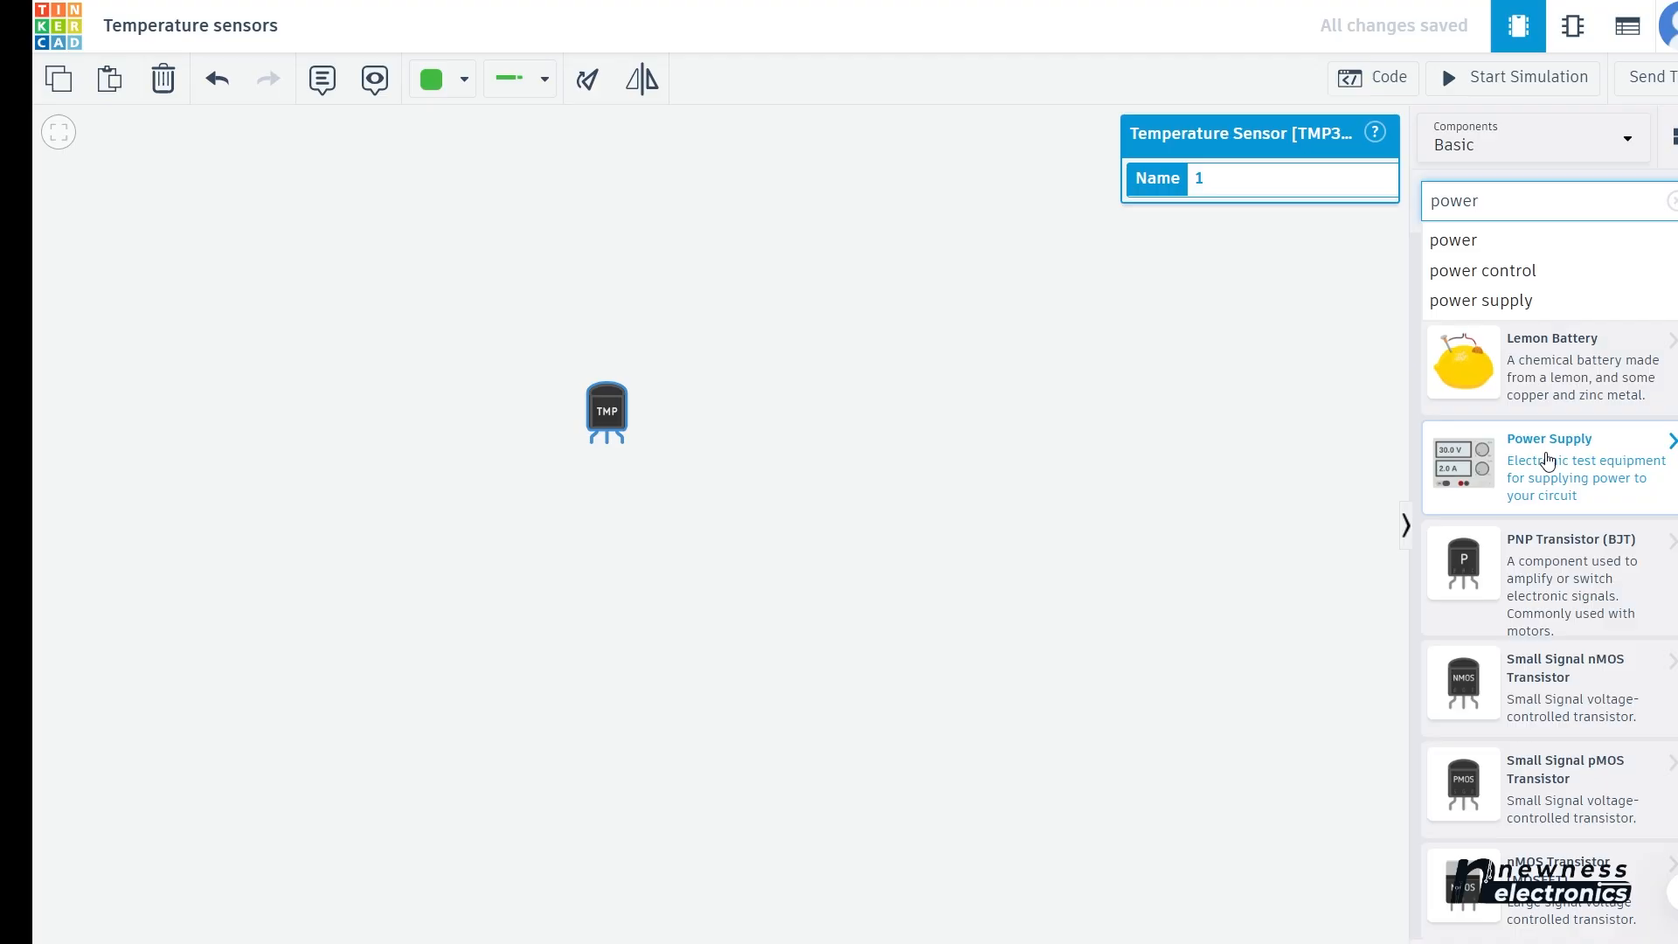
left_click(1548, 461)
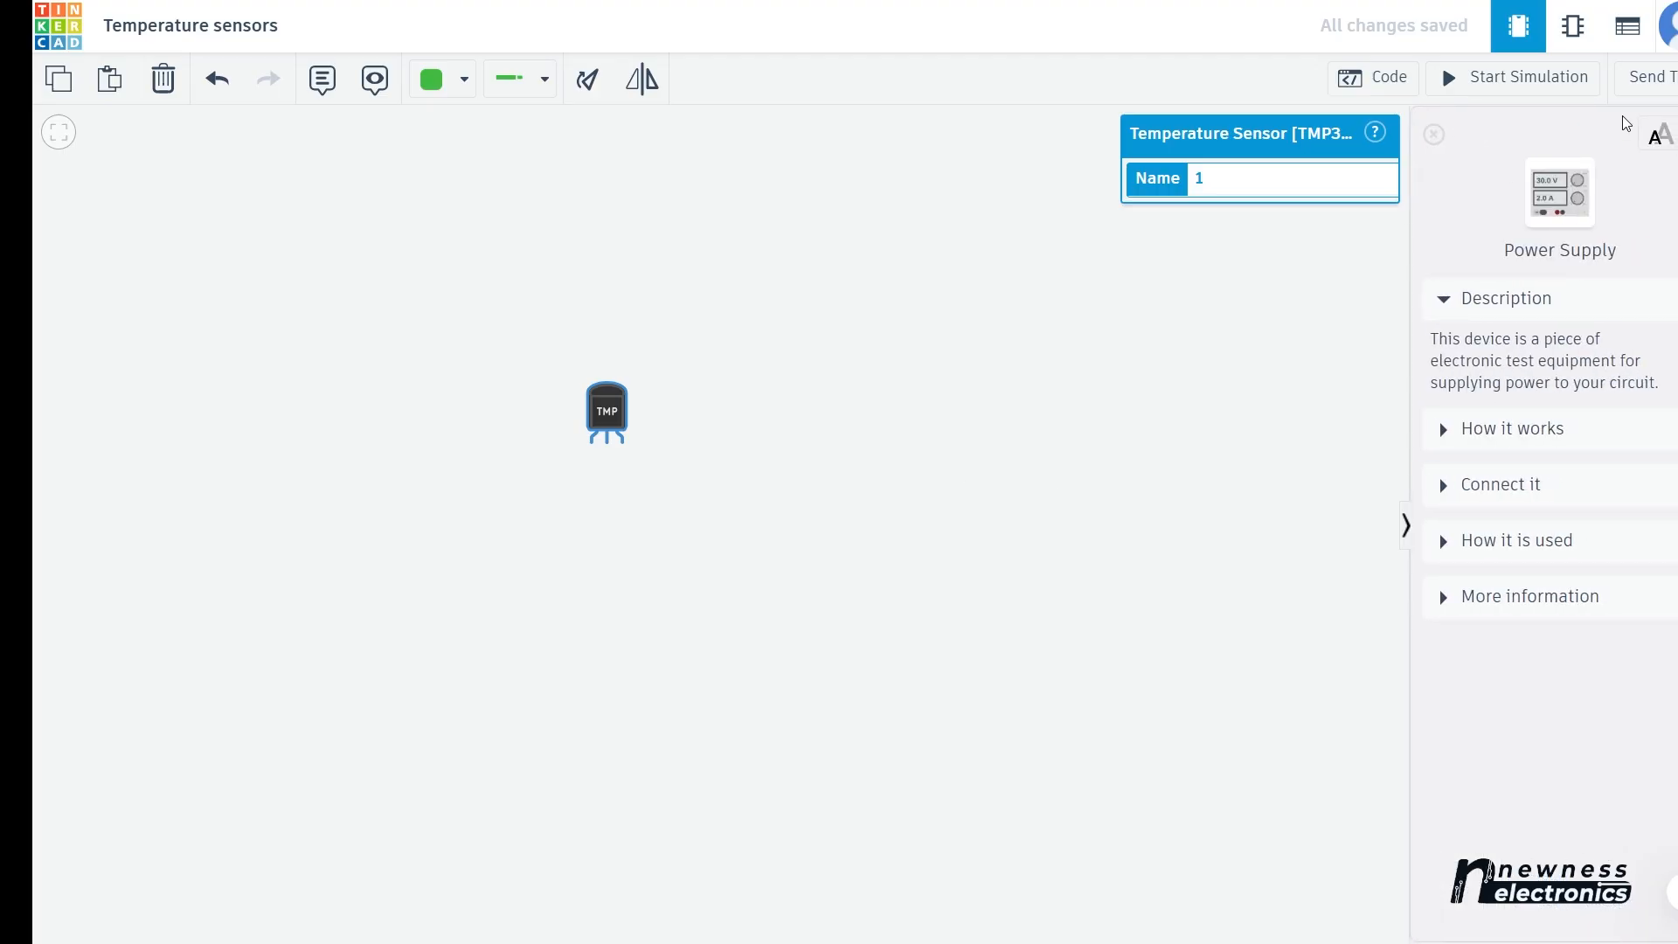
left_click(1660, 136)
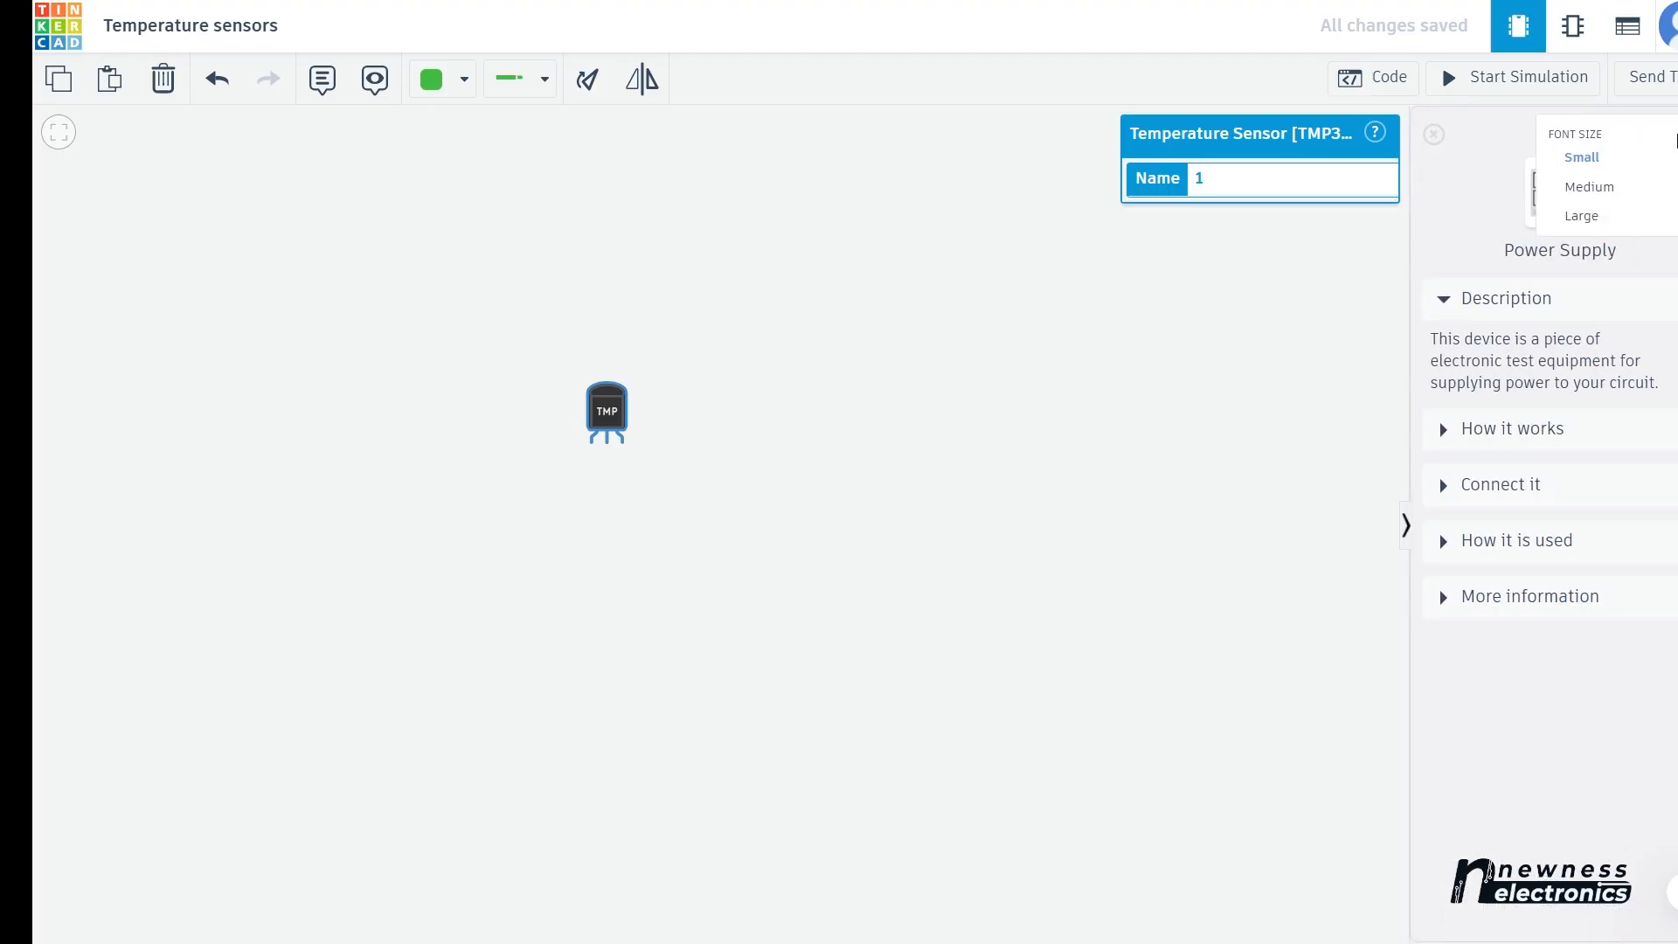
left_click(1433, 134)
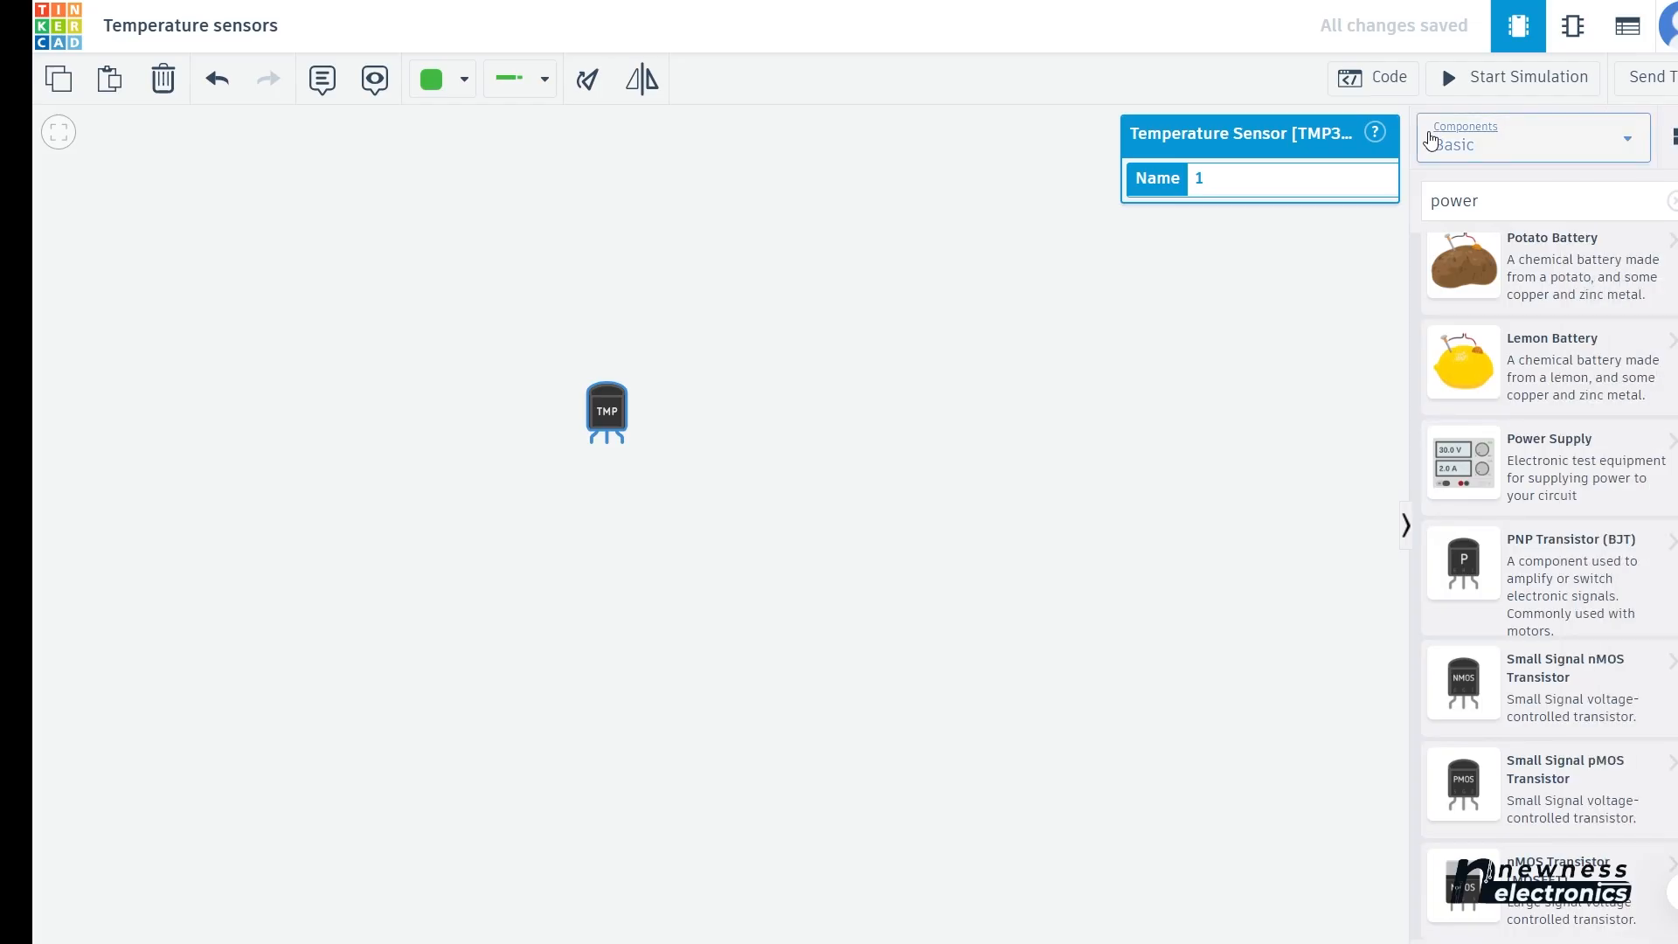
- Show the components as a grid, place a Power Supply left of the temperature sensor, and move the sensor farther right
left_click(1675, 137)
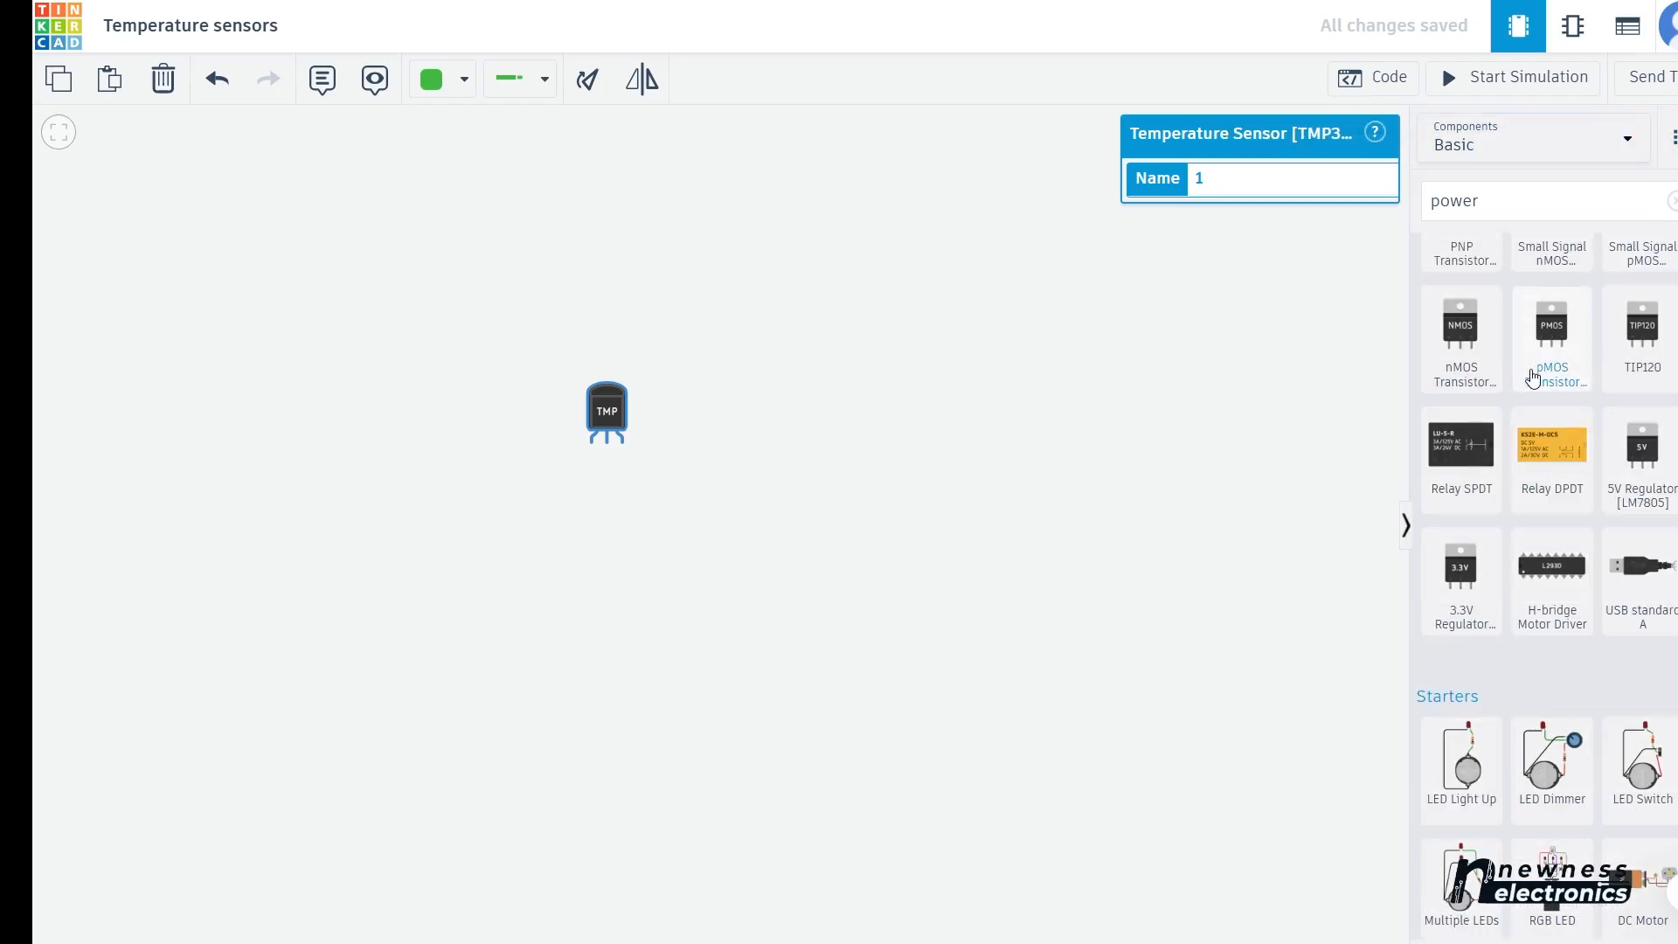
scroll(1563, 693, "up", 5)
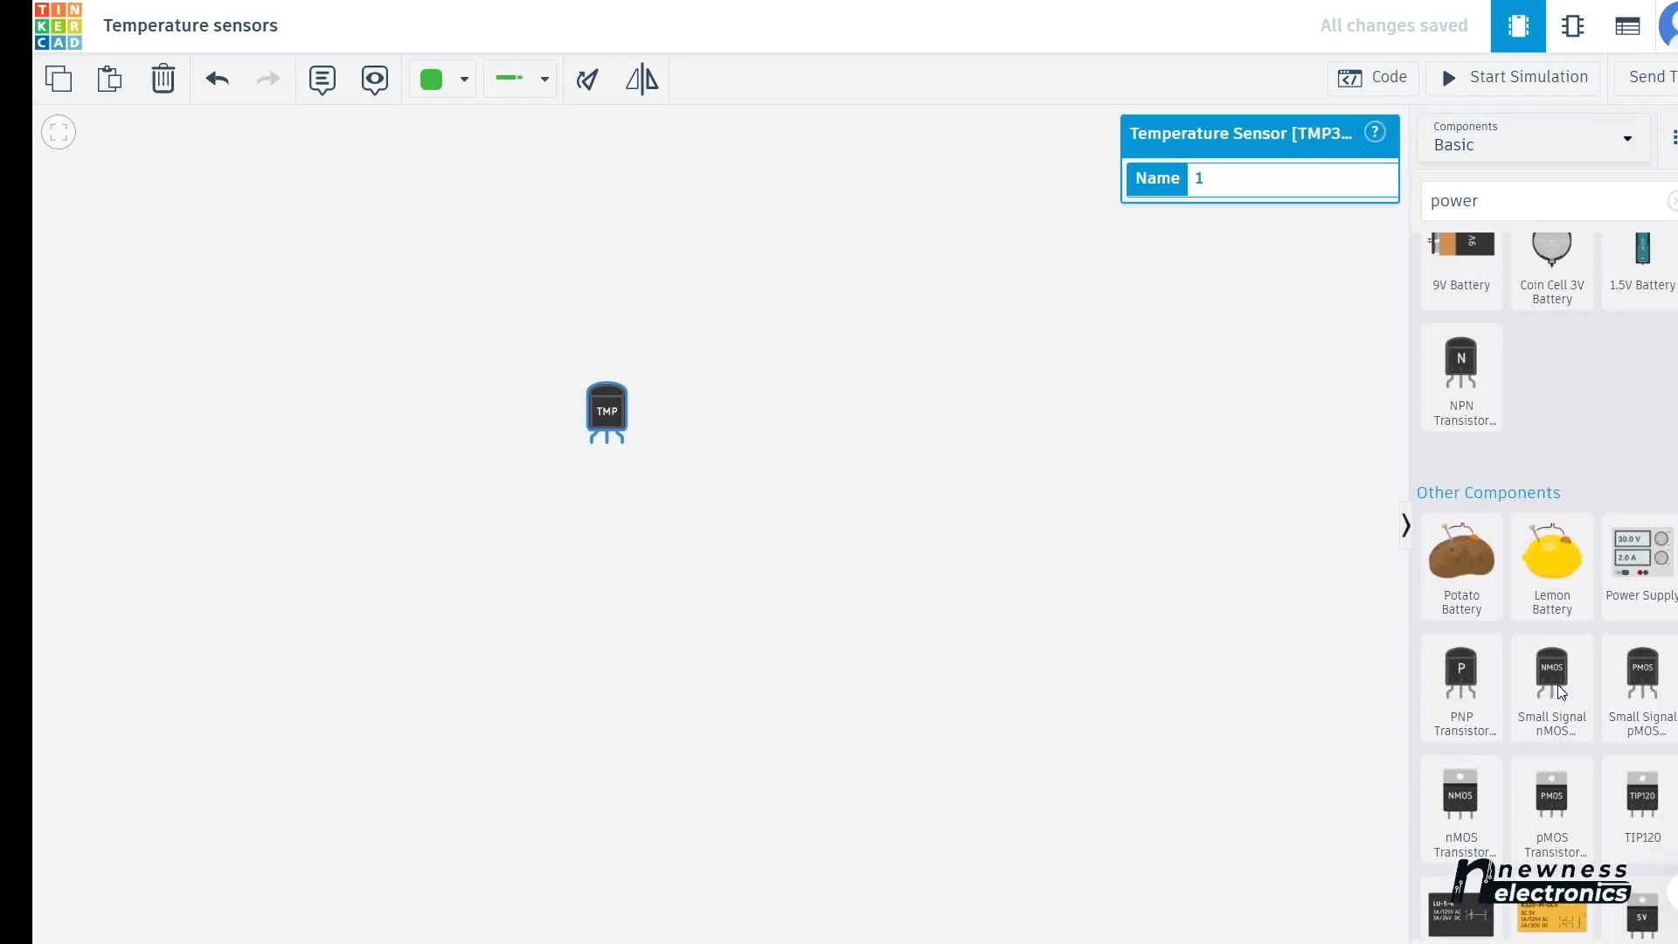
left_click_drag(1638, 617, 719, 490)
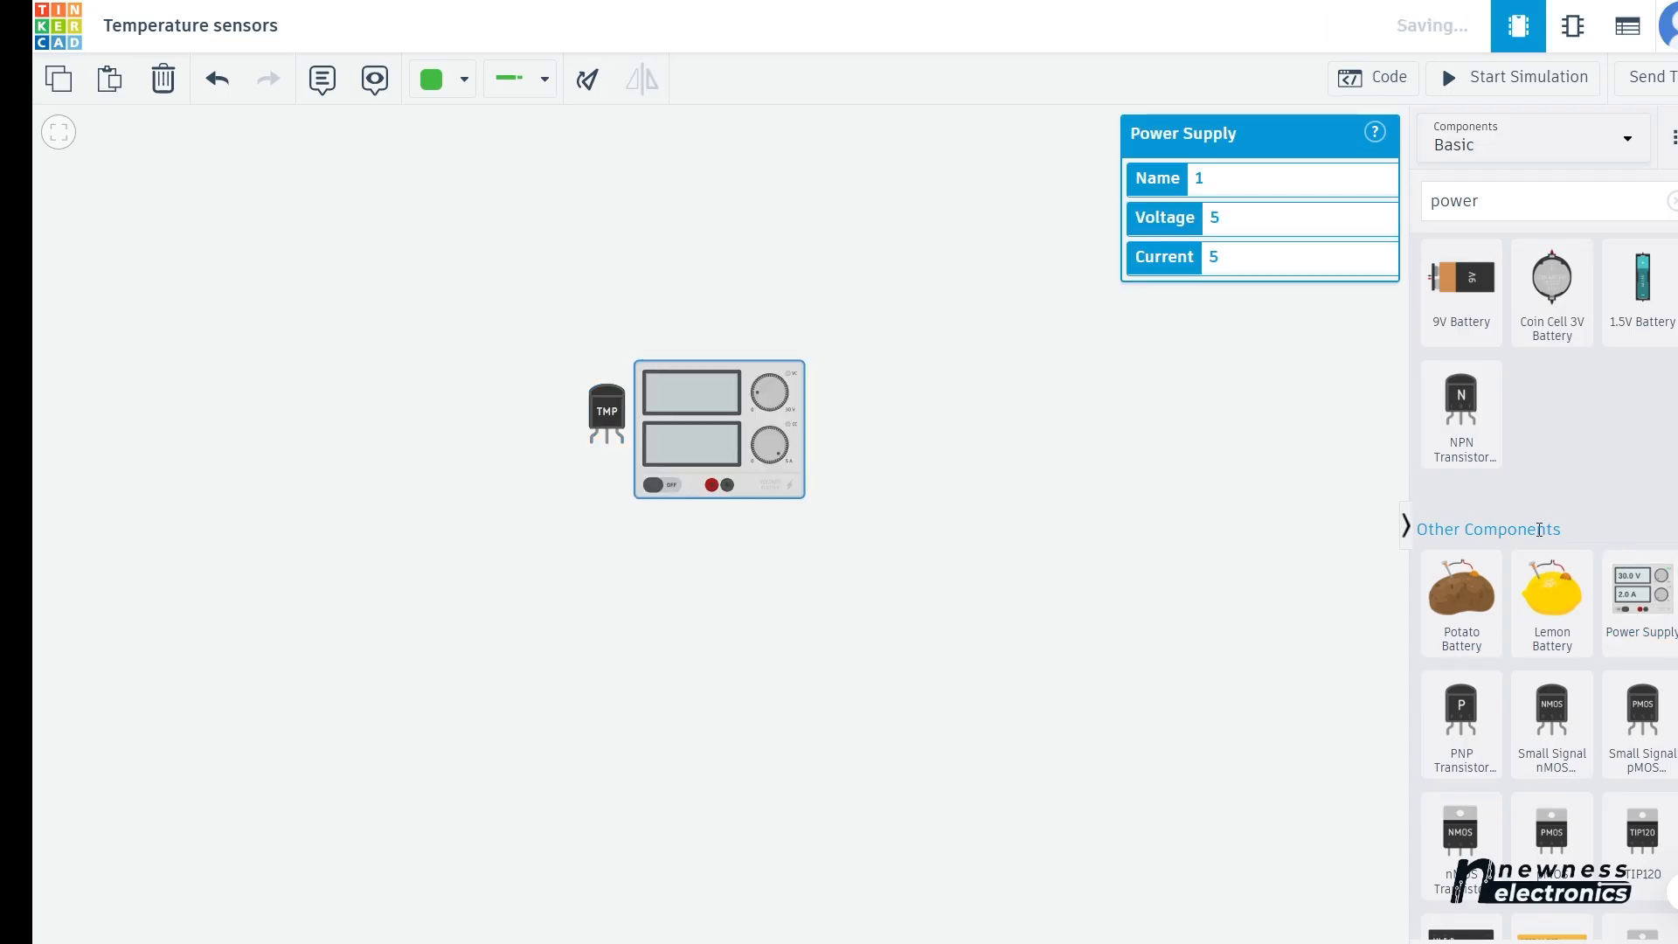
left_click_drag(694, 405, 364, 364)
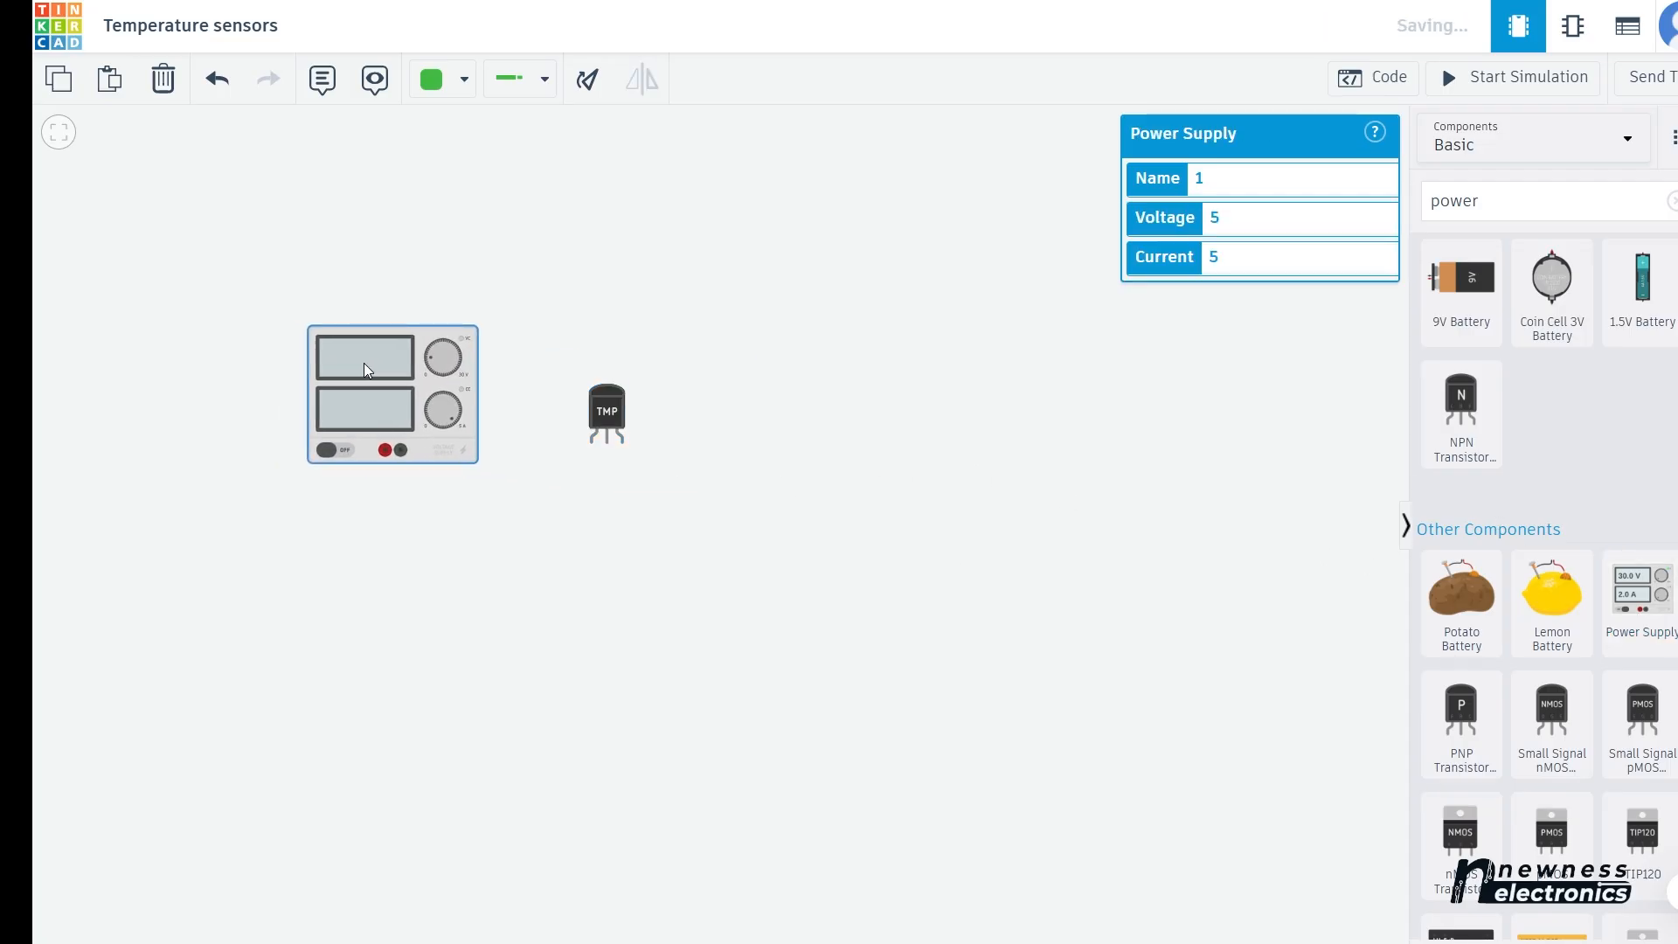
left_click(531, 568)
left_click_drag(606, 404, 689, 408)
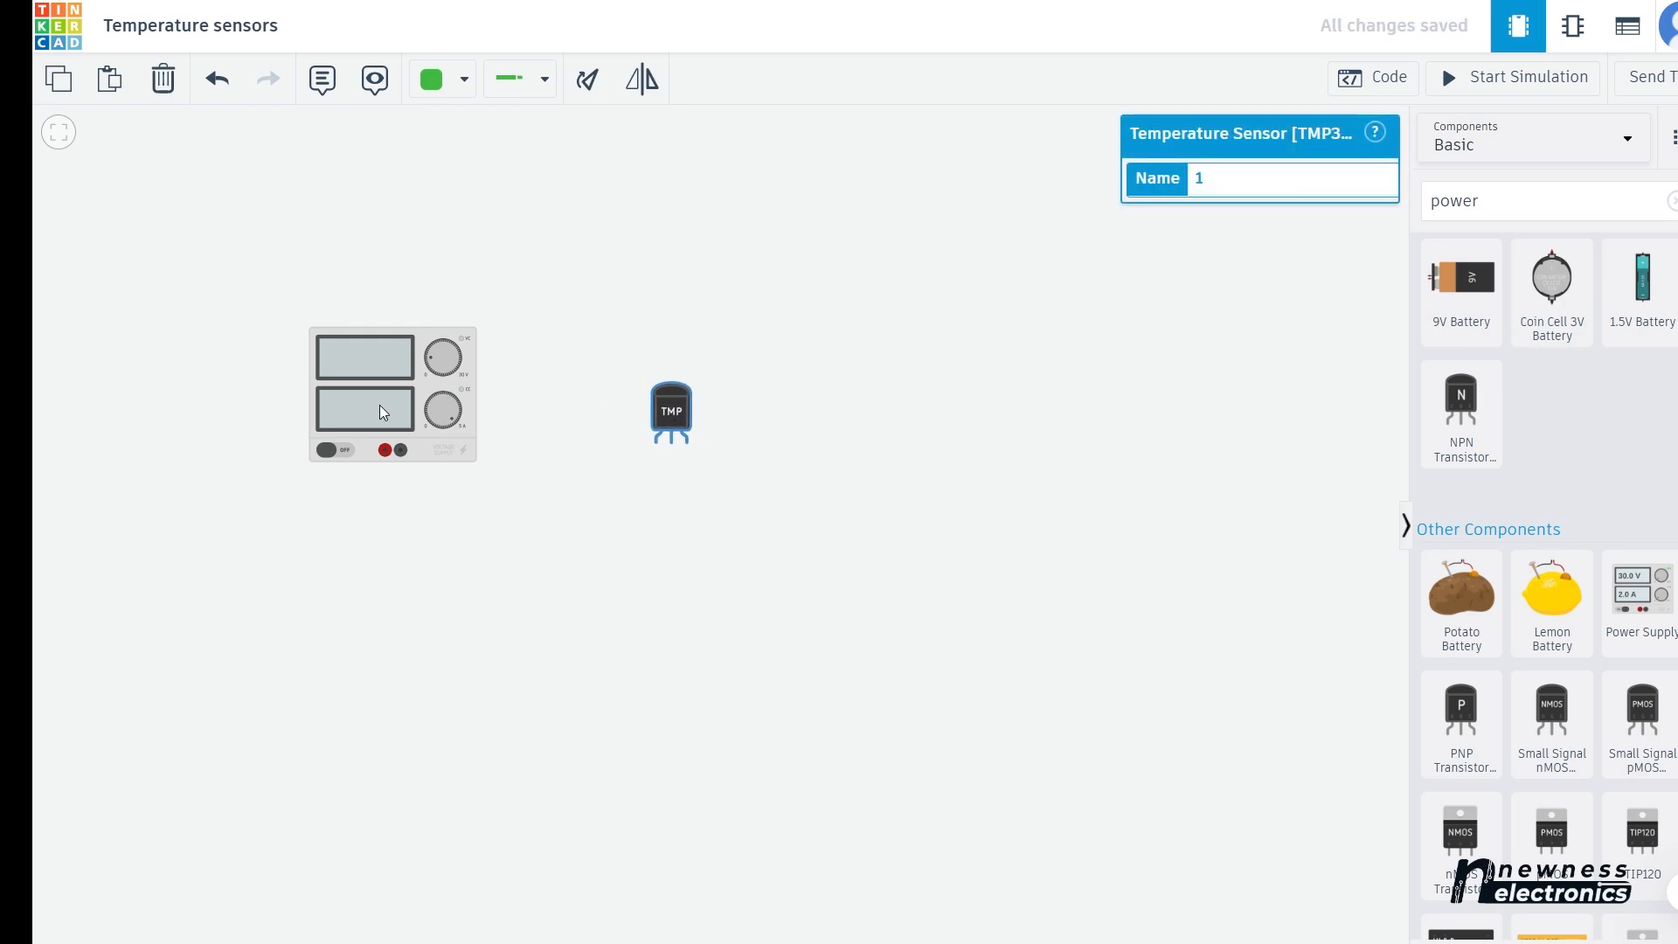
- Wire the power supply's positive terminal to the temperature sensor's Power pin, routing the wire below both components
left_click(386, 450)
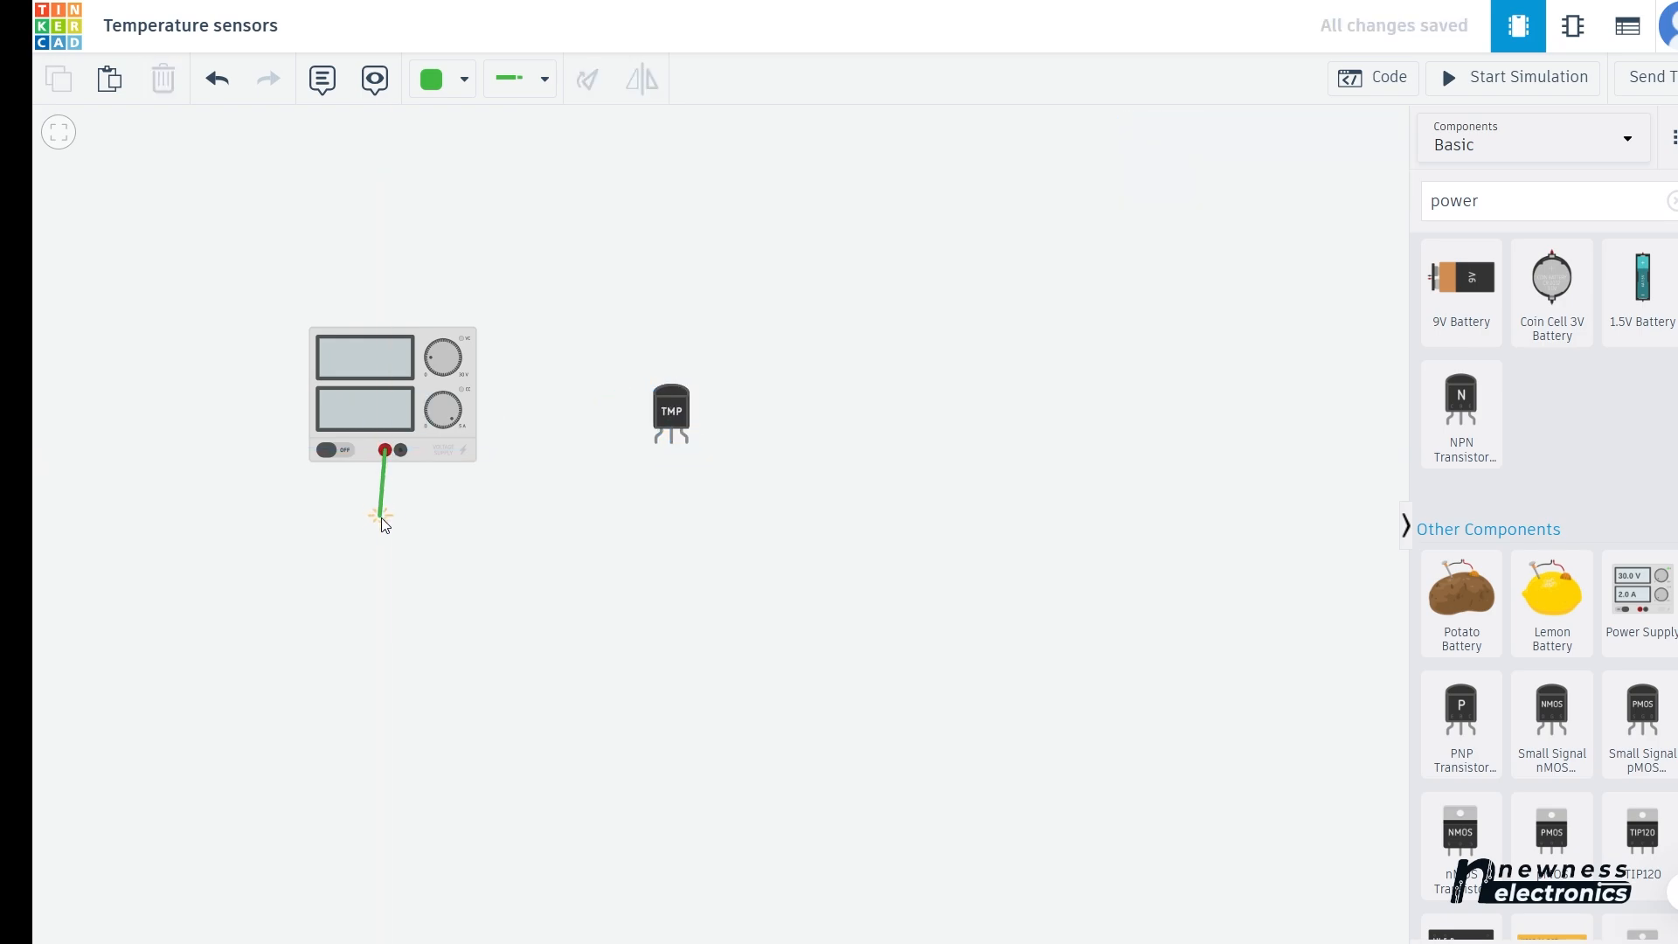
left_click(384, 517)
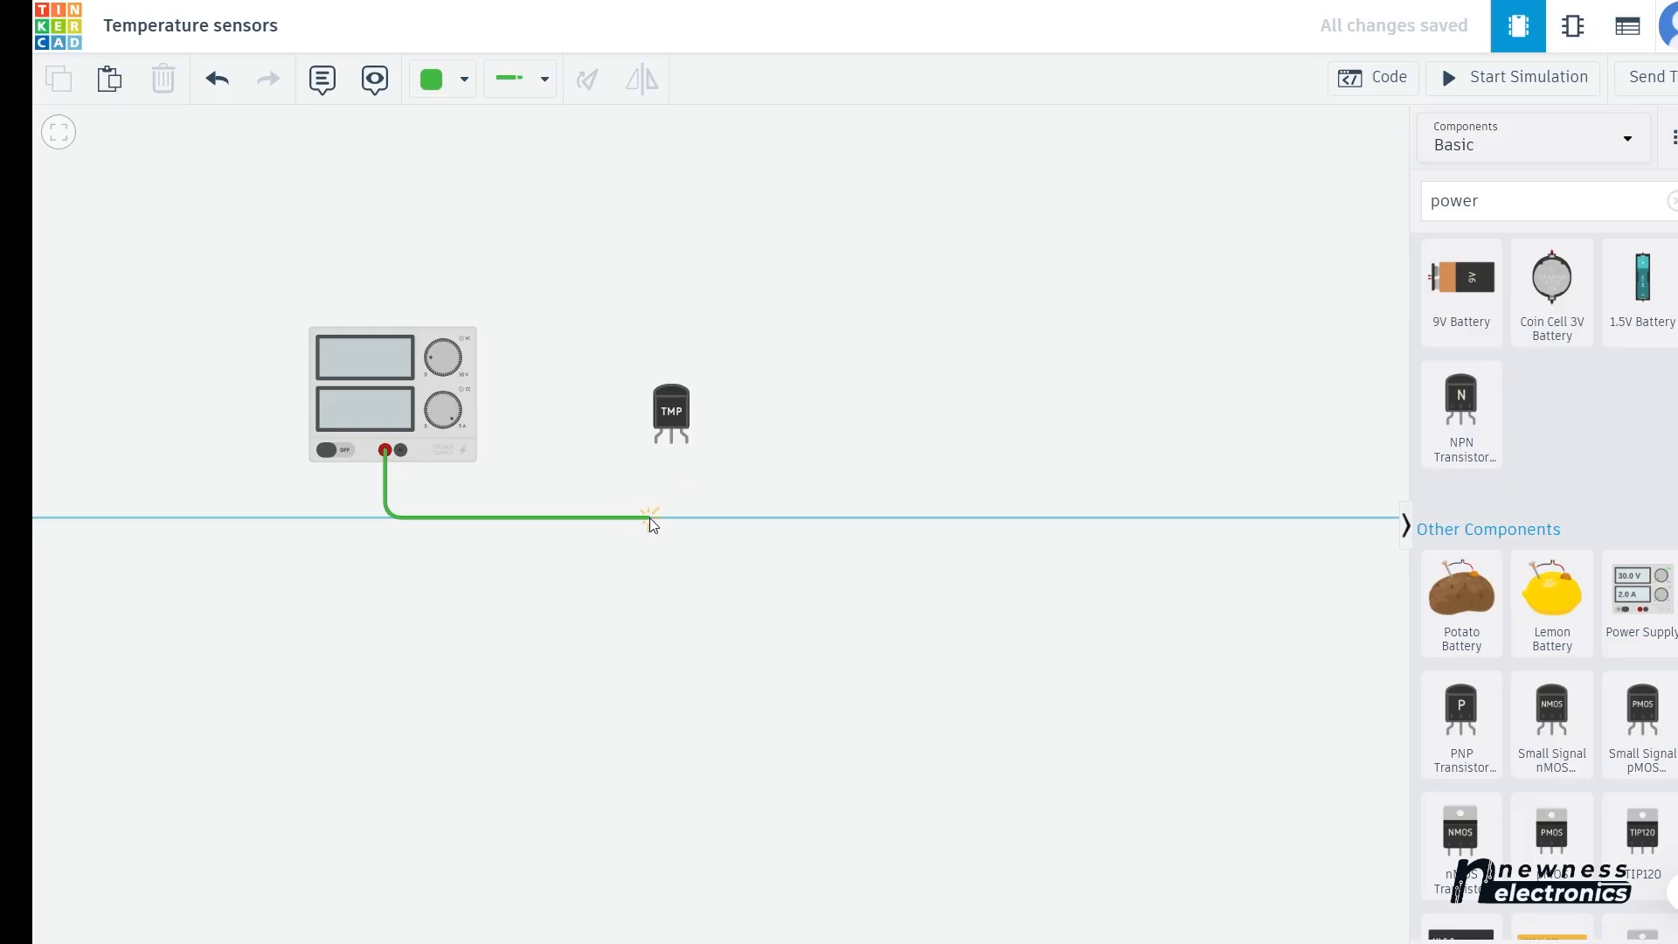
left_click(649, 518)
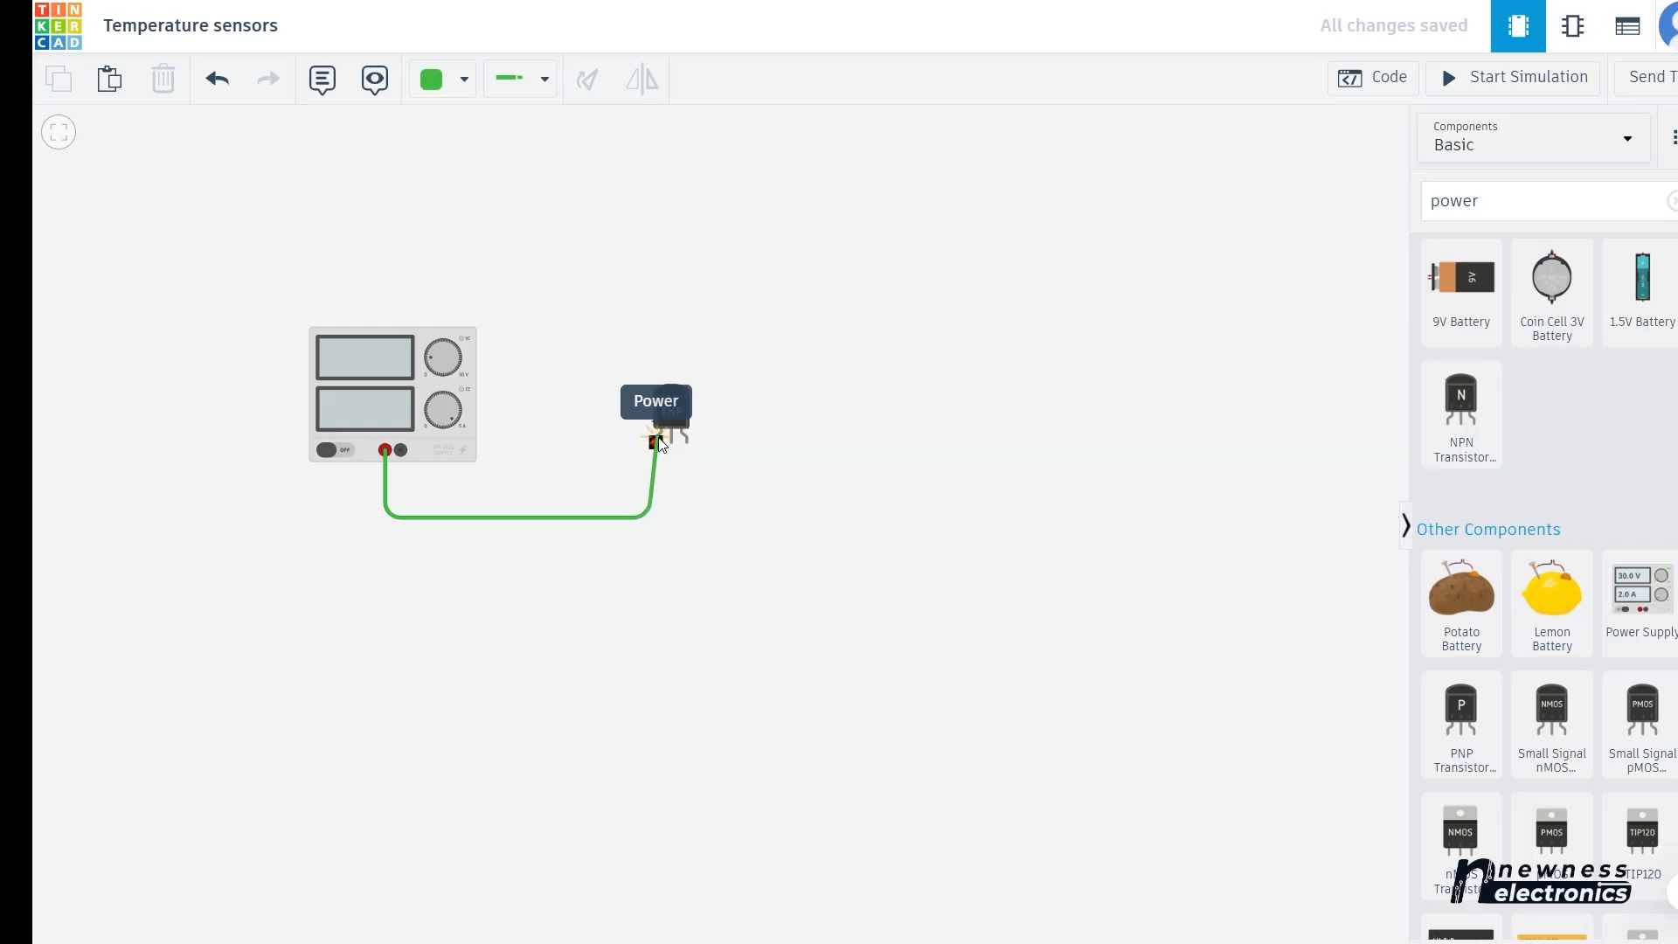
left_click(657, 444)
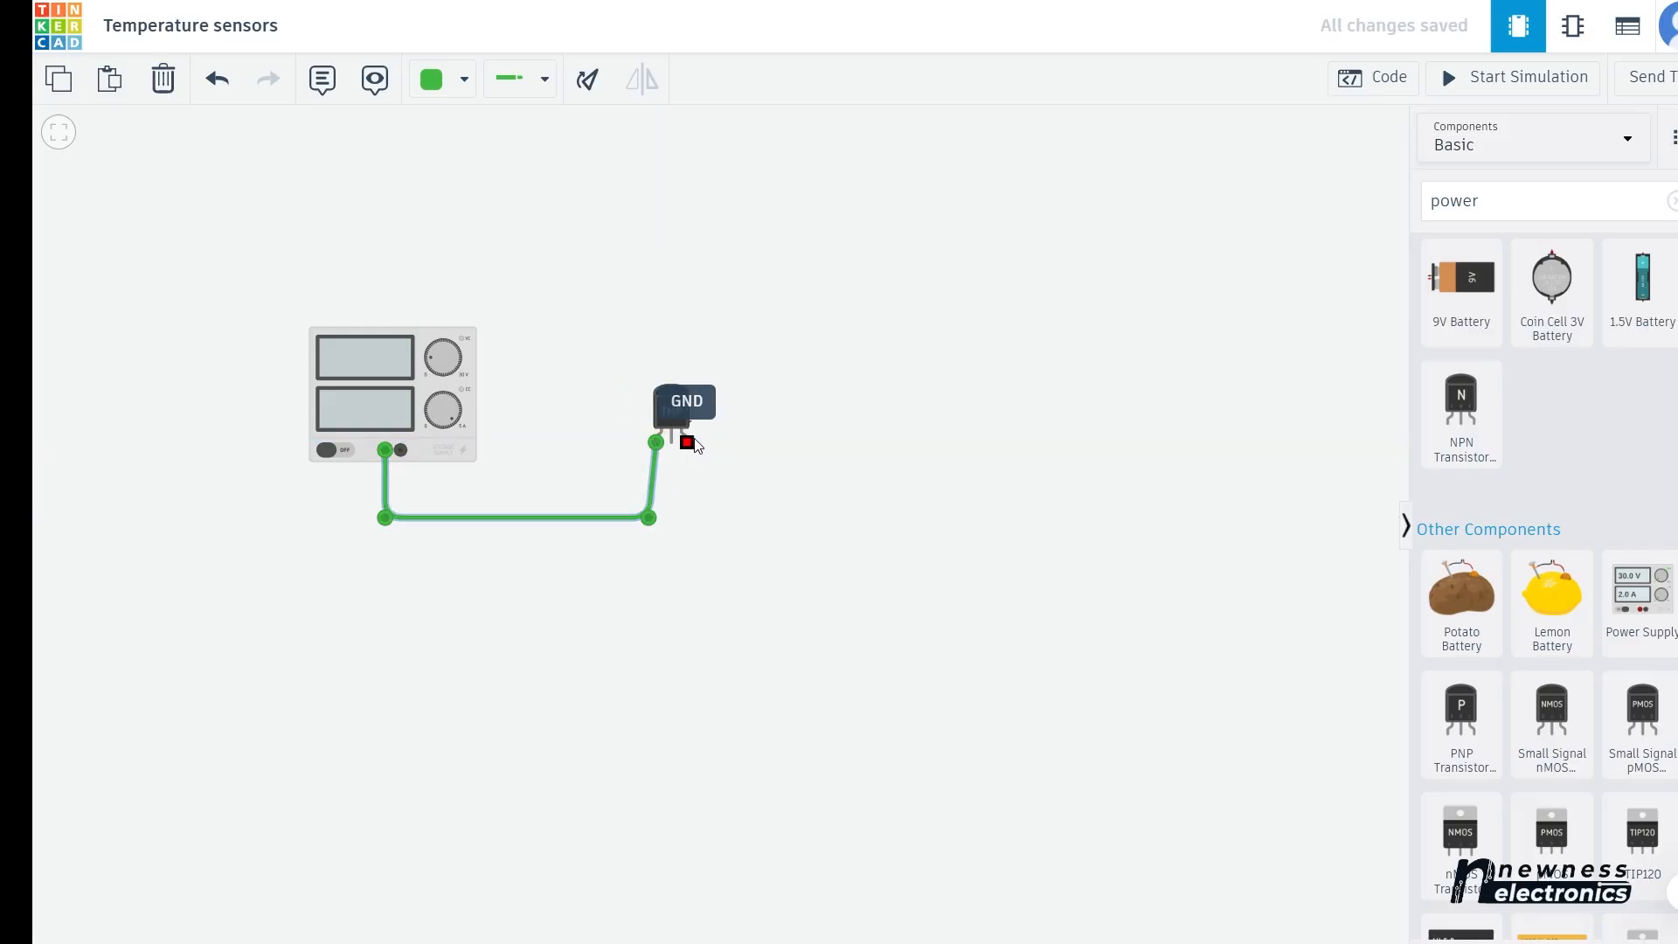
- Wire the power supply's negative terminal to the temperature sensor's GND pin, running beneath the first wire
left_click(401, 450)
left_click(400, 540)
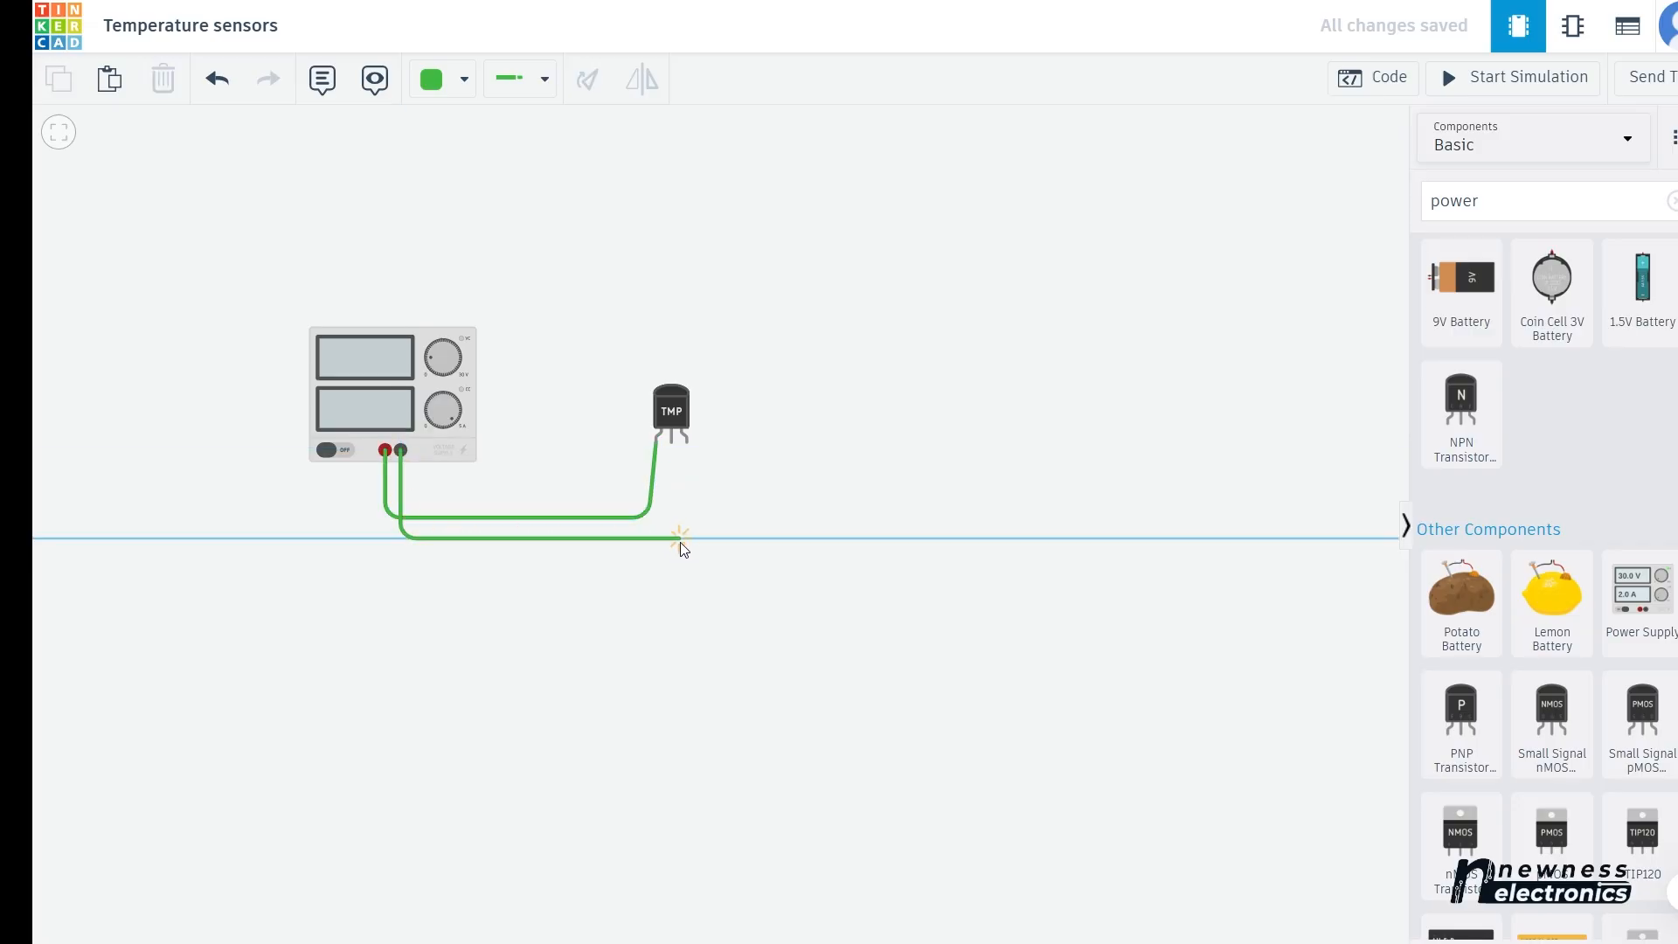
left_click(689, 443)
left_click(789, 458)
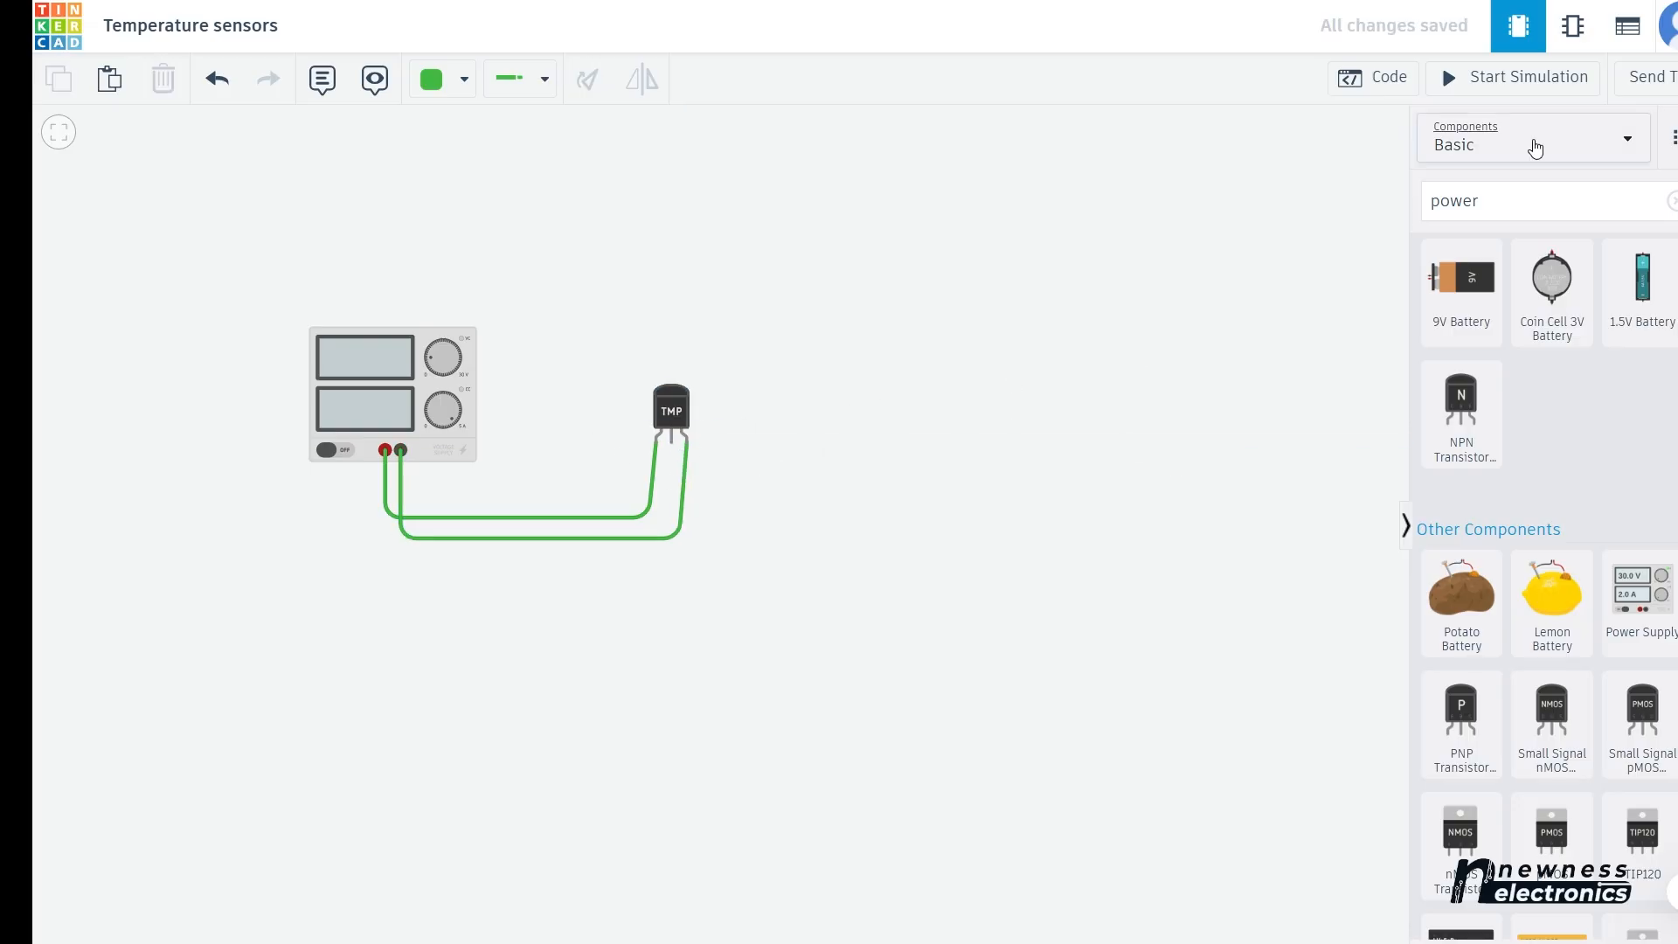
- Search the component library for "meter" and place a Multimeter to the upper right of the temperature sensor
double_click(1478, 201)
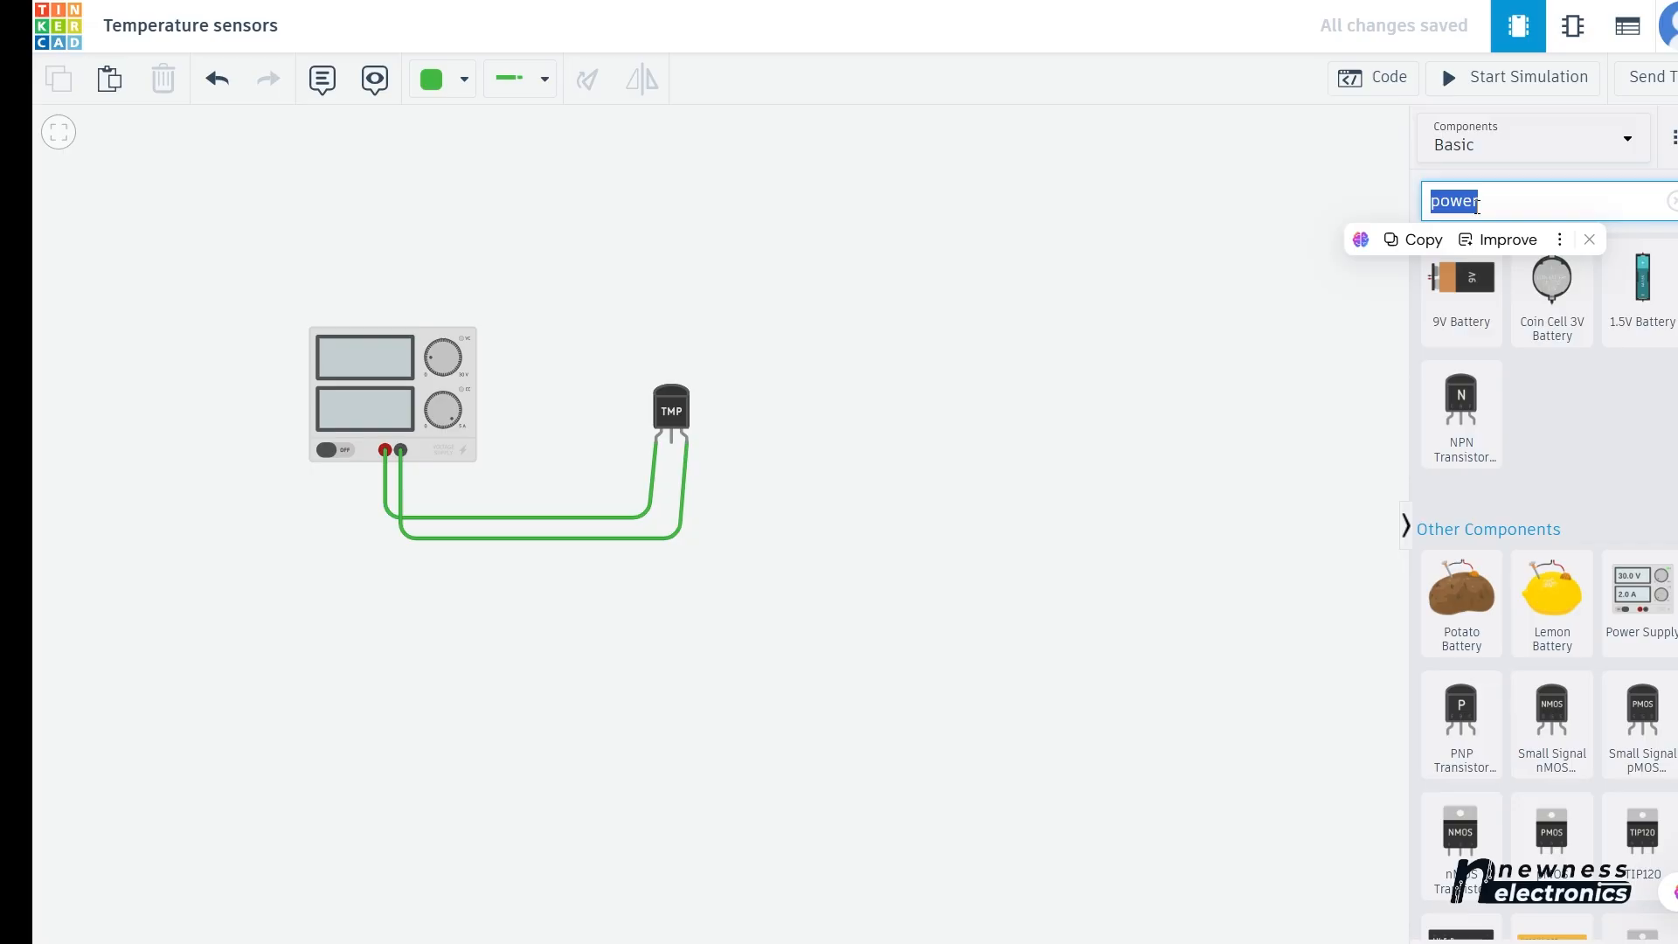
type("meter")
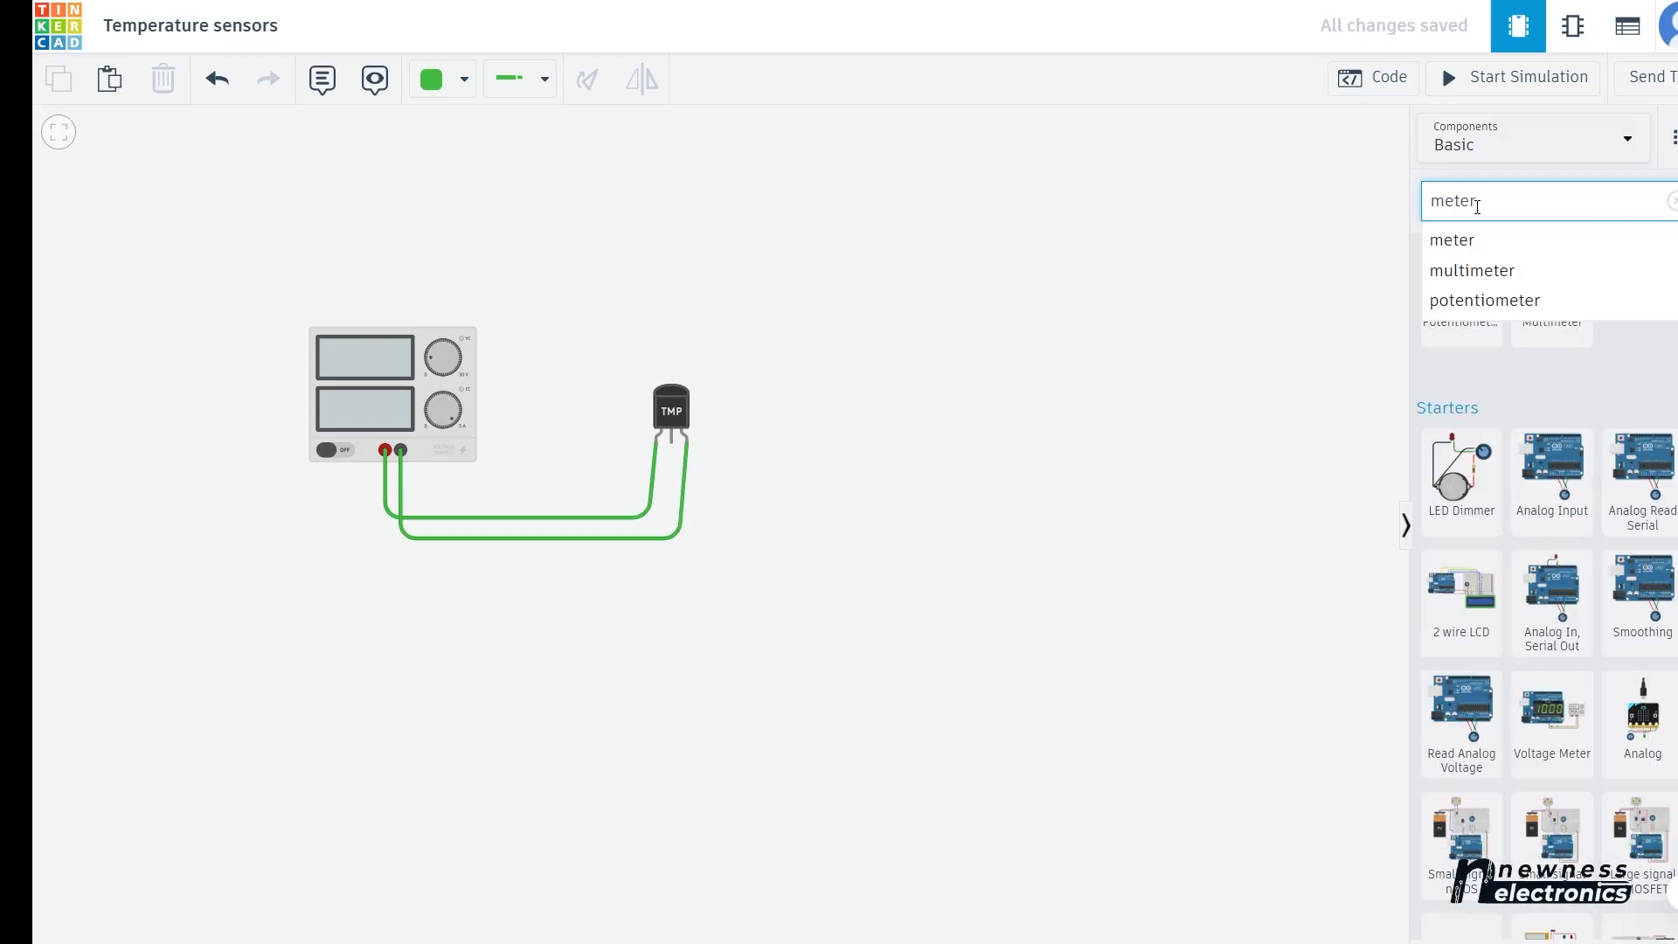
left_click(1592, 375)
left_click_drag(1552, 288, 891, 375)
left_click(854, 491)
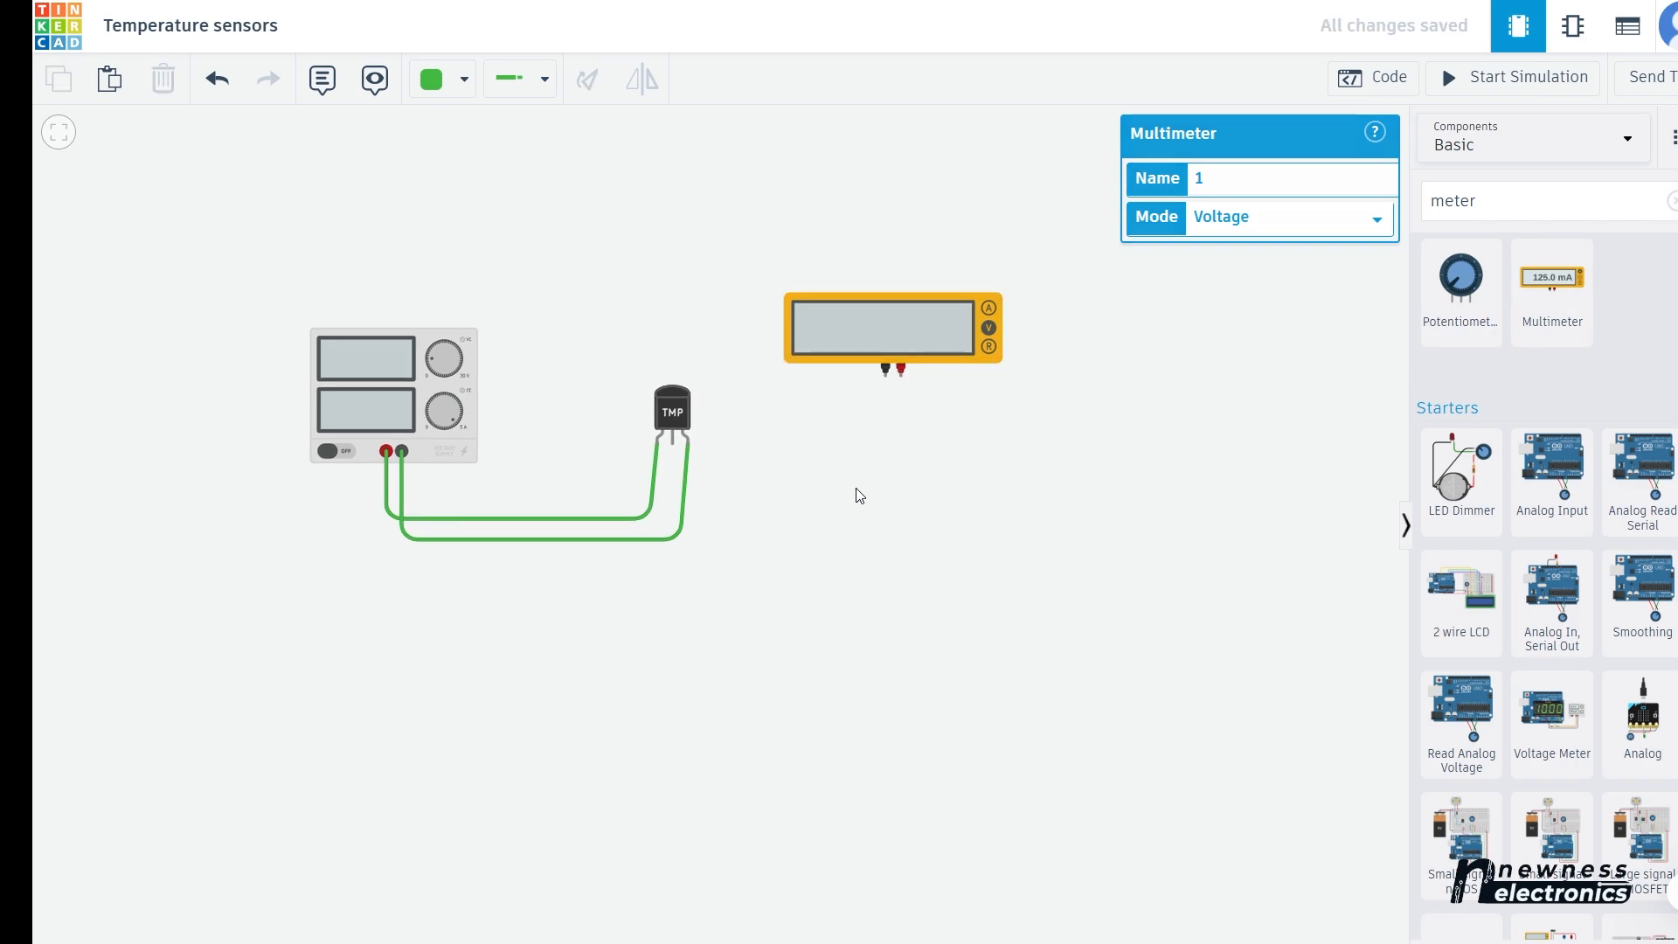
- Wire the multimeter's positive terminal to the temperature sensor's middle output pin, routing the wire below both components
left_click(902, 374)
left_click(901, 482)
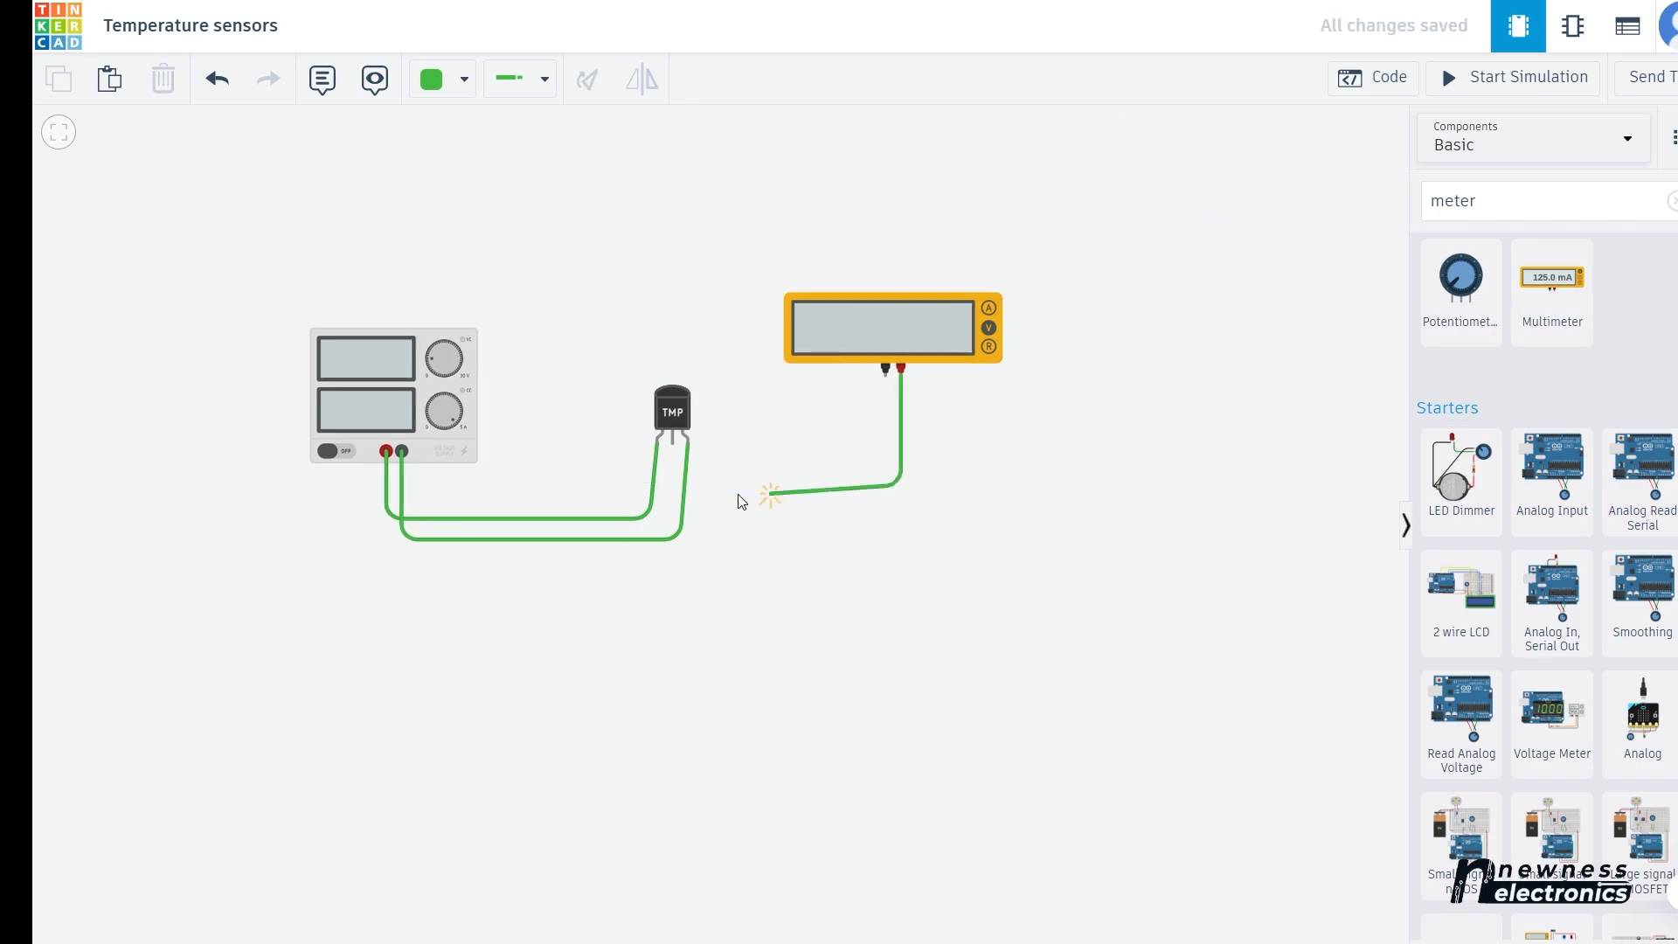
left_click(675, 481)
left_click(675, 446)
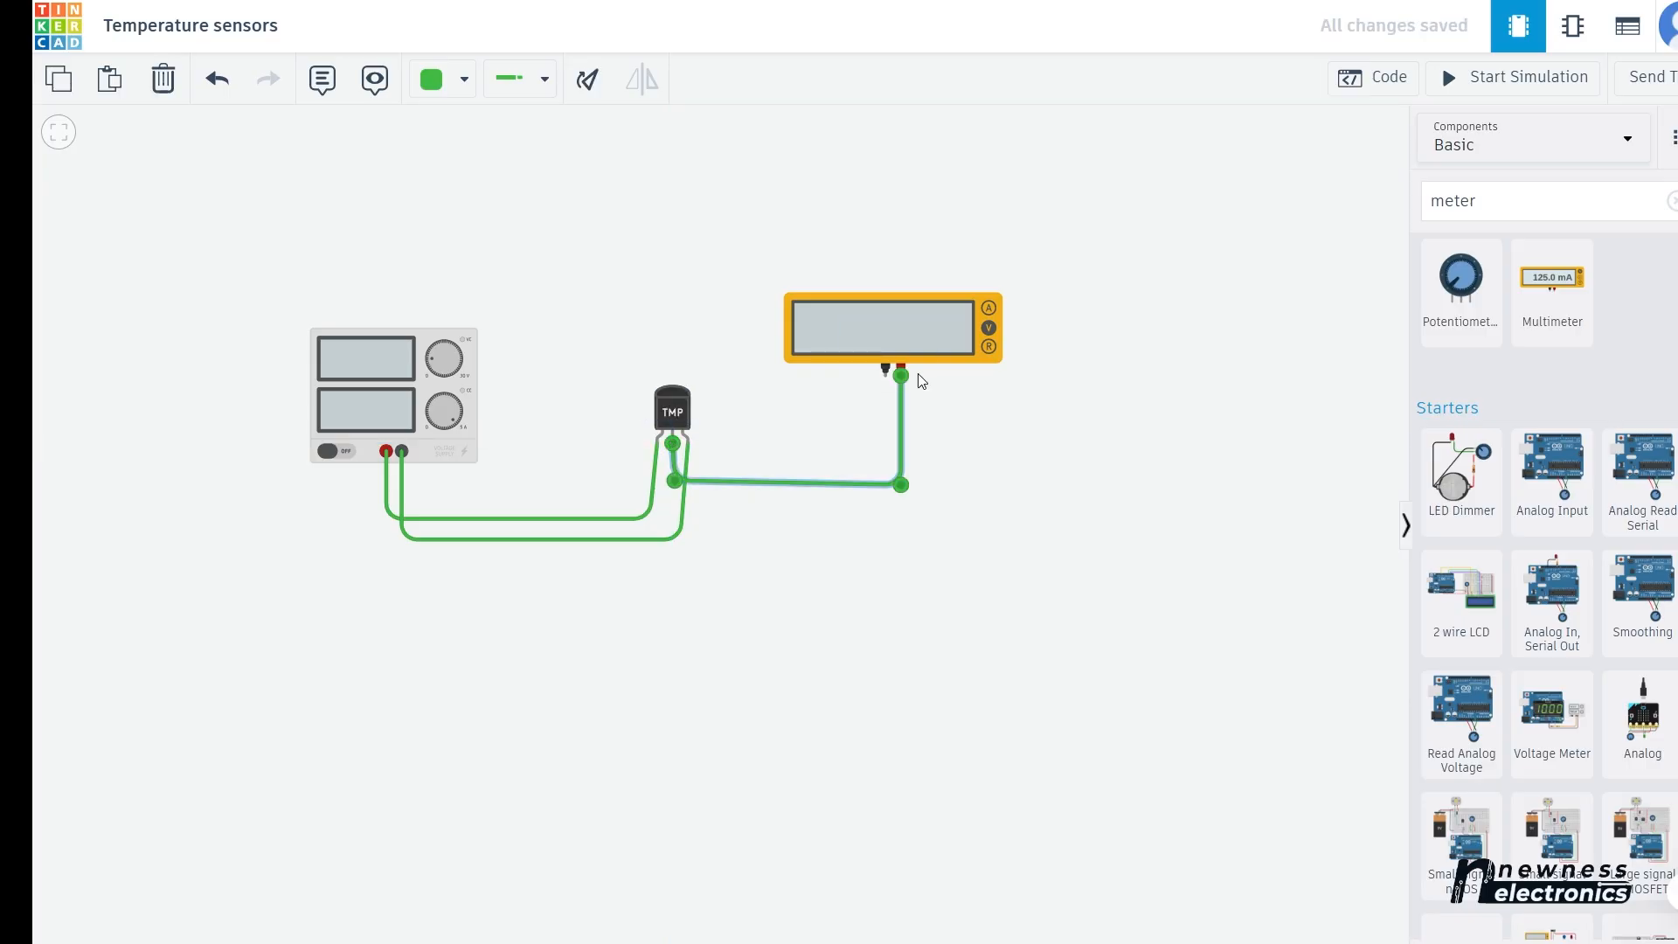
- Wire the multimeter's negative terminal to the temperature sensor's GND pin and color that wire black
left_click(886, 371)
left_click(873, 528)
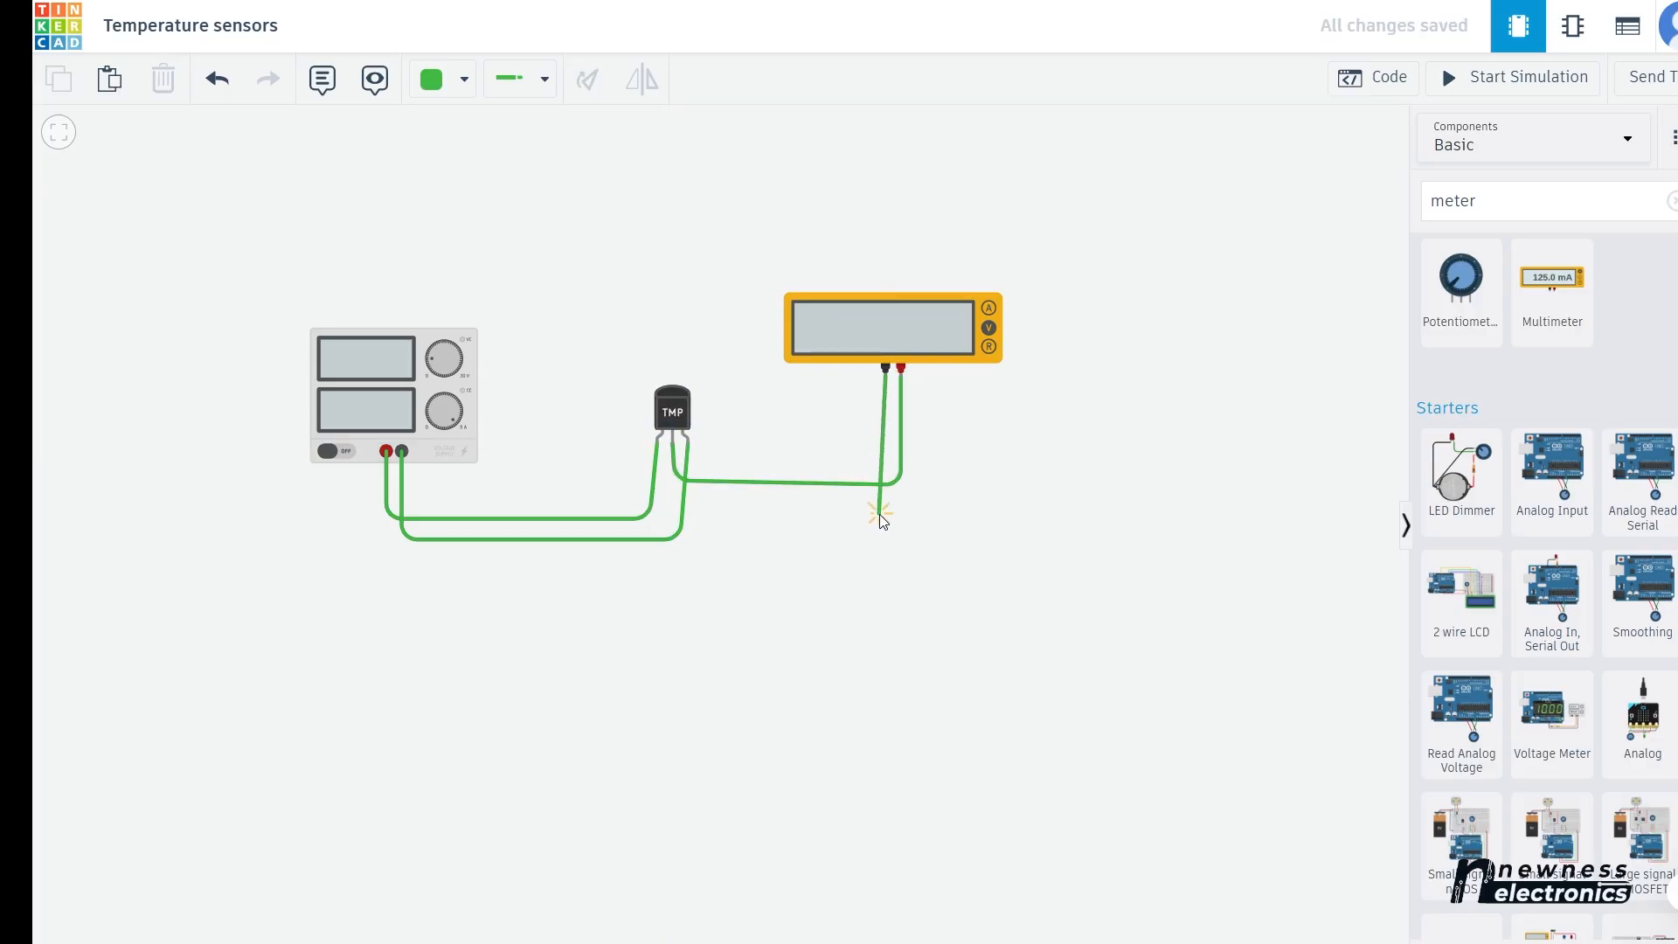
left_click(690, 444)
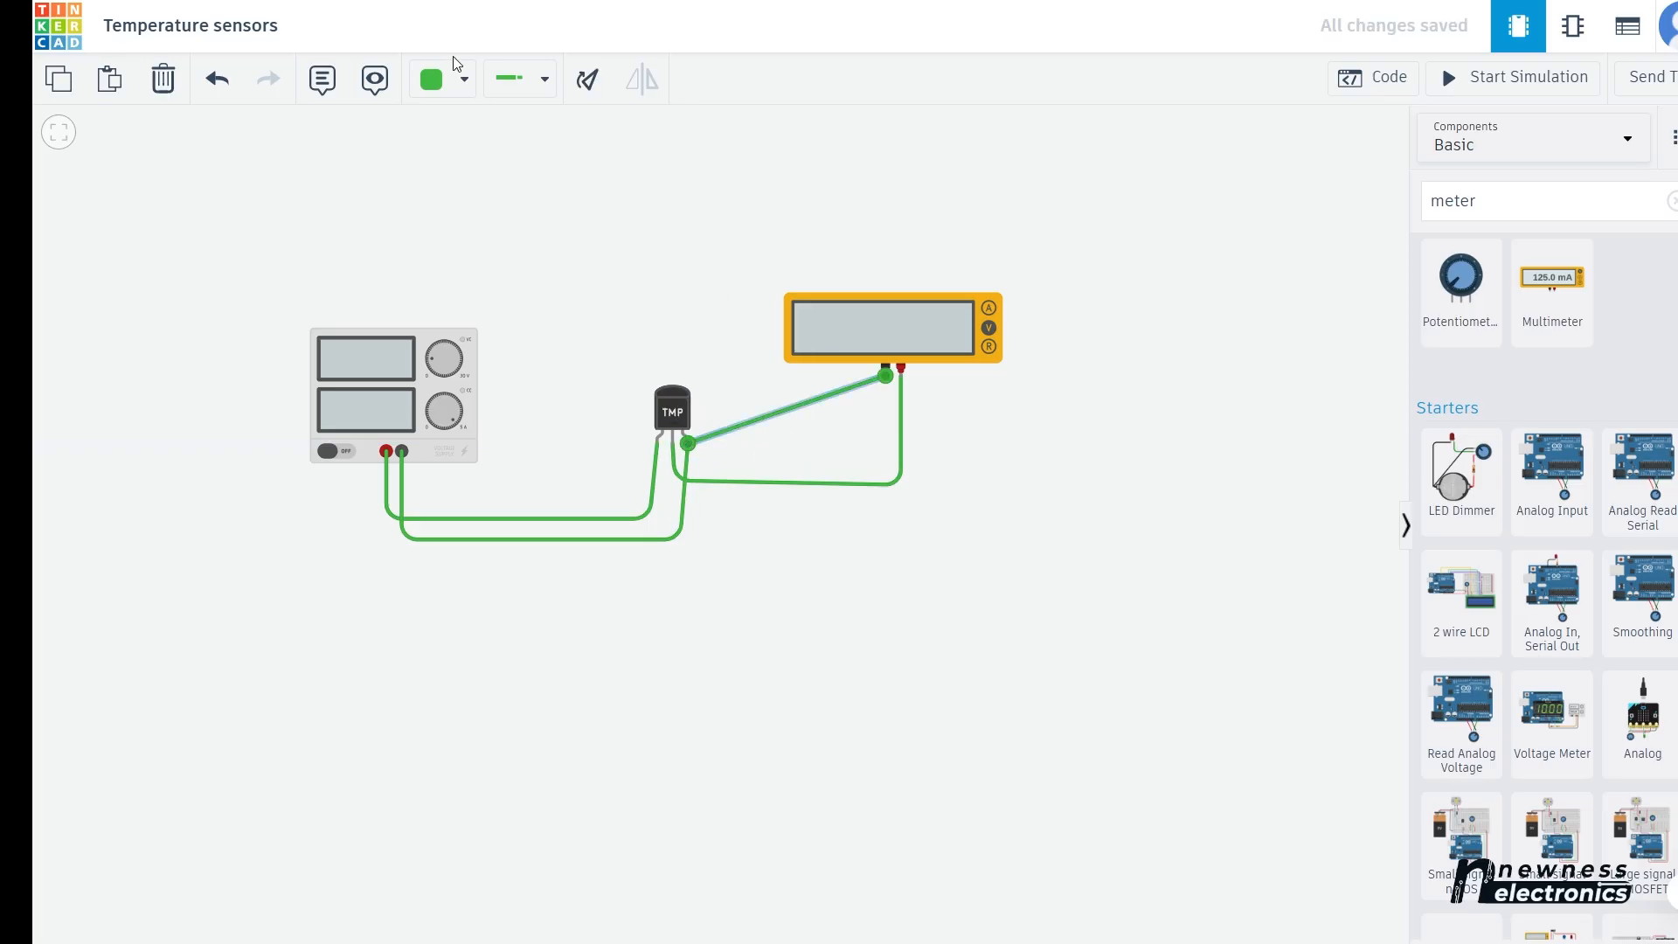
left_click(450, 78)
left_click(480, 164)
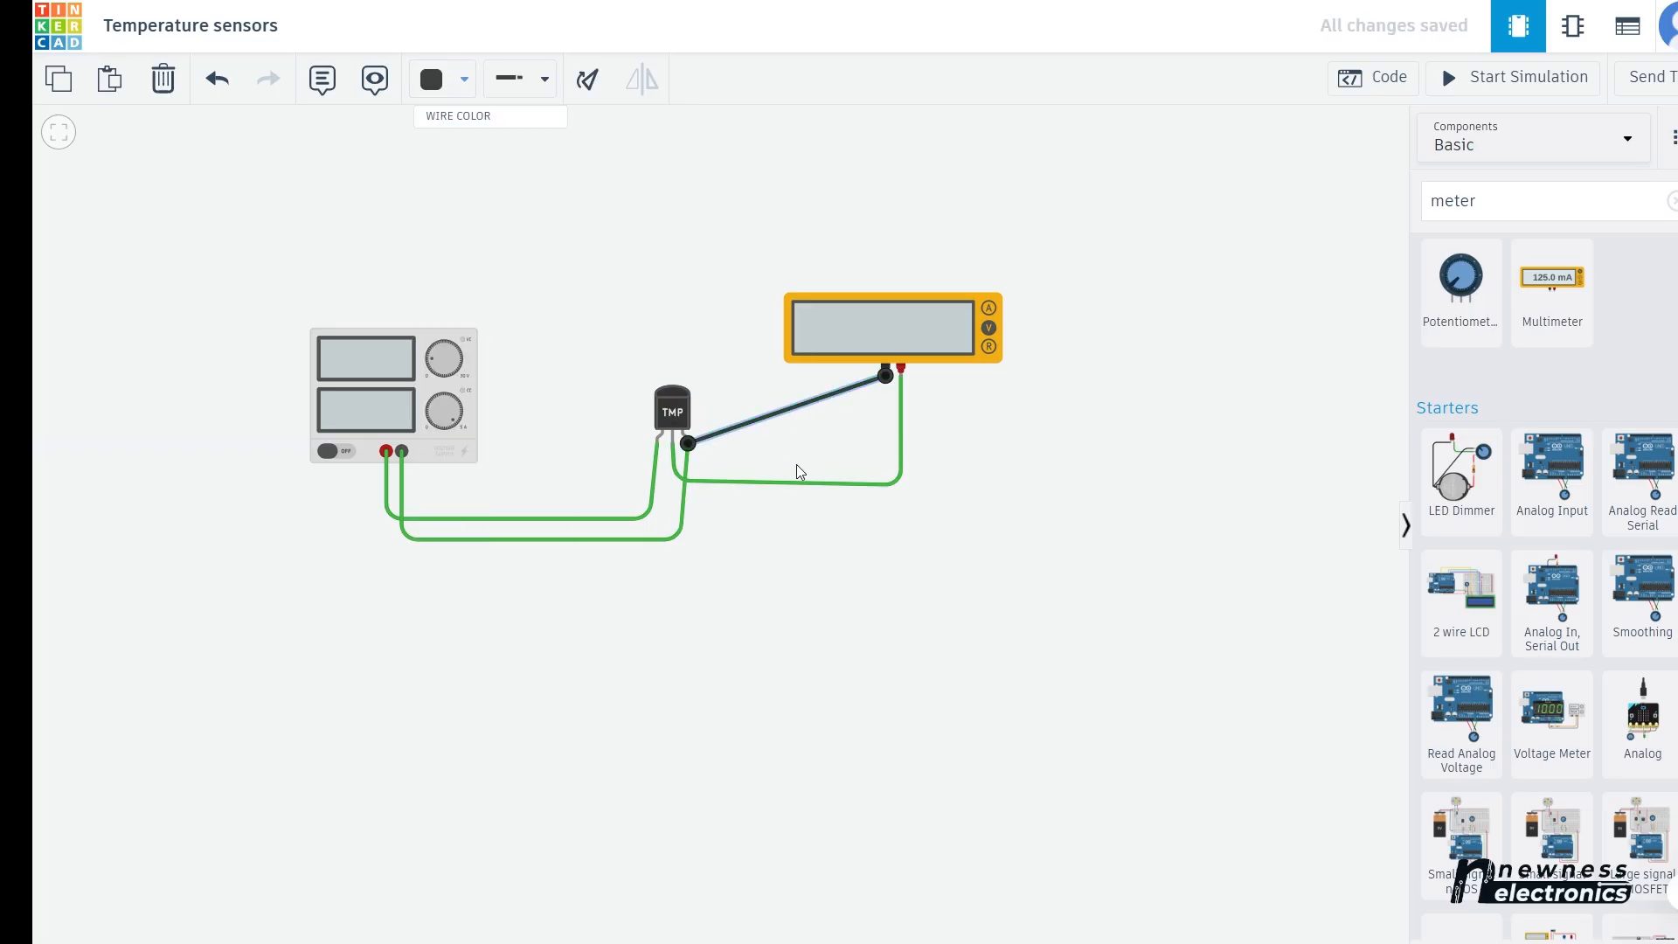
- Color the power supply's positive wire red and its negative wire black
left_click(836, 480)
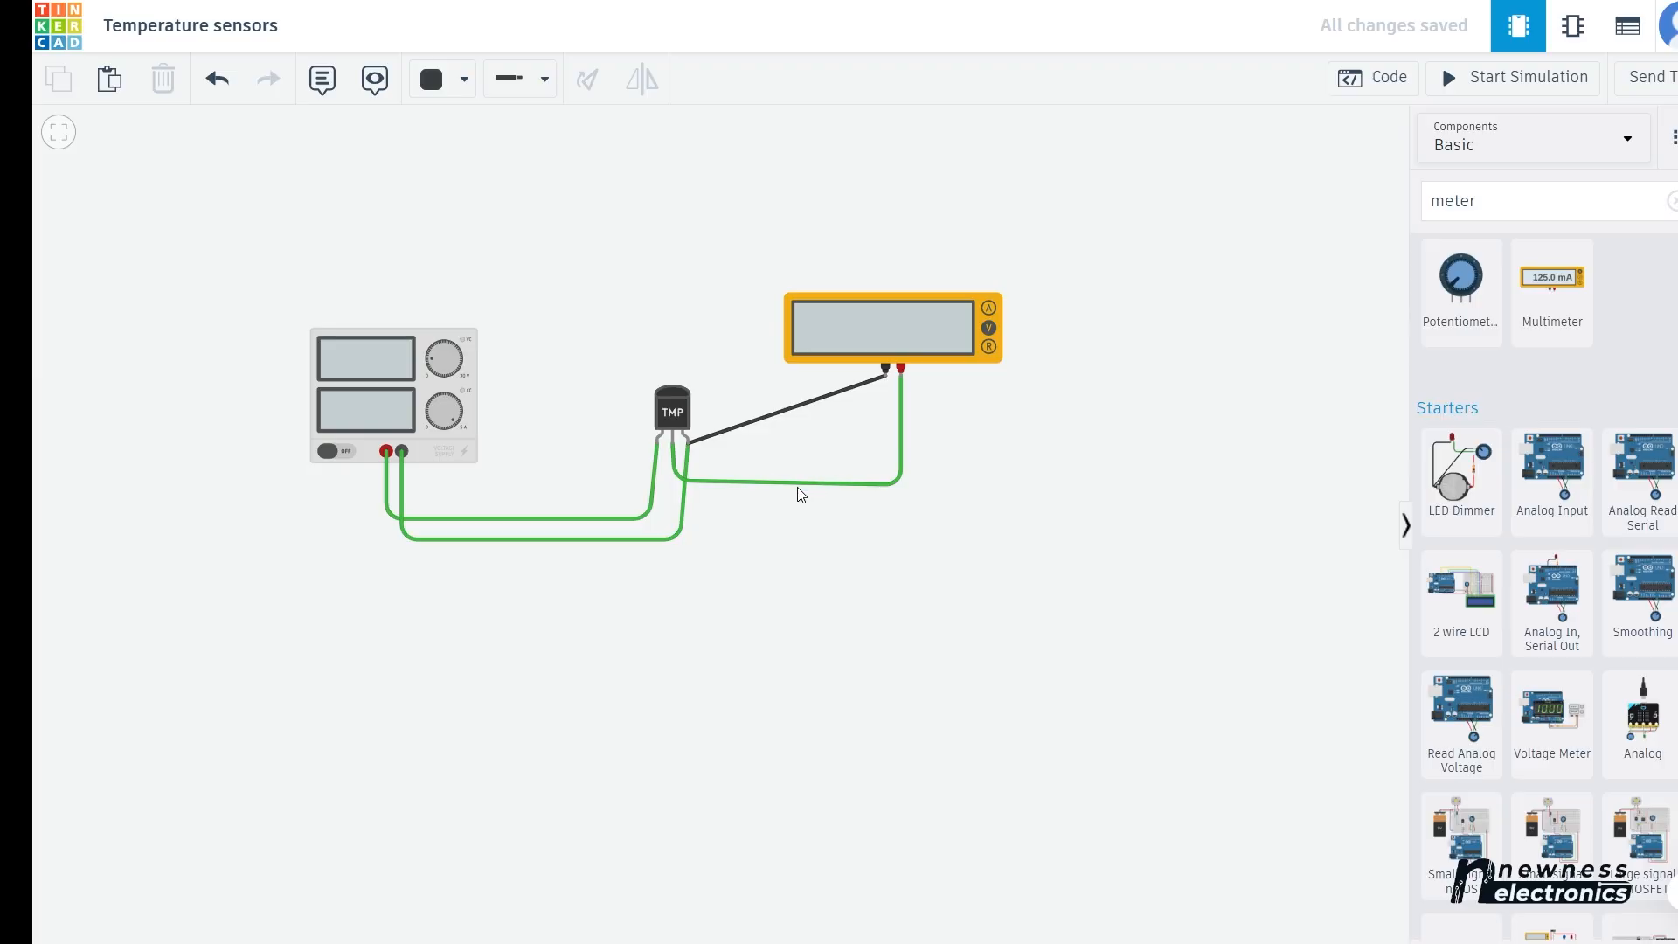
left_click(794, 480)
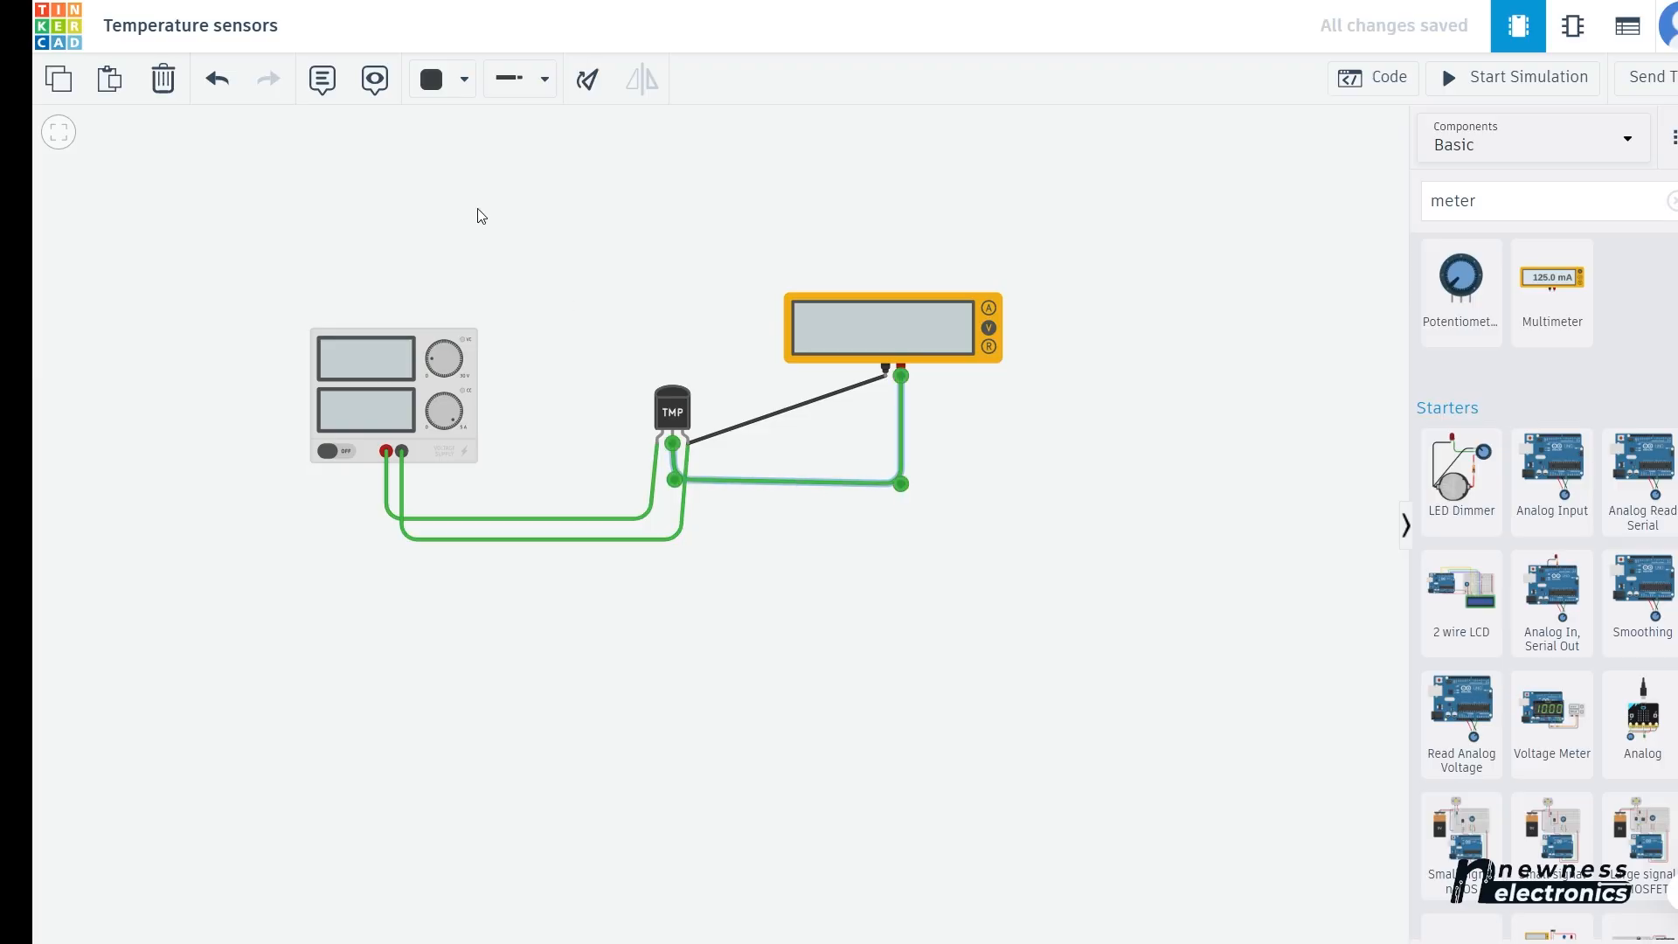
left_click(632, 517)
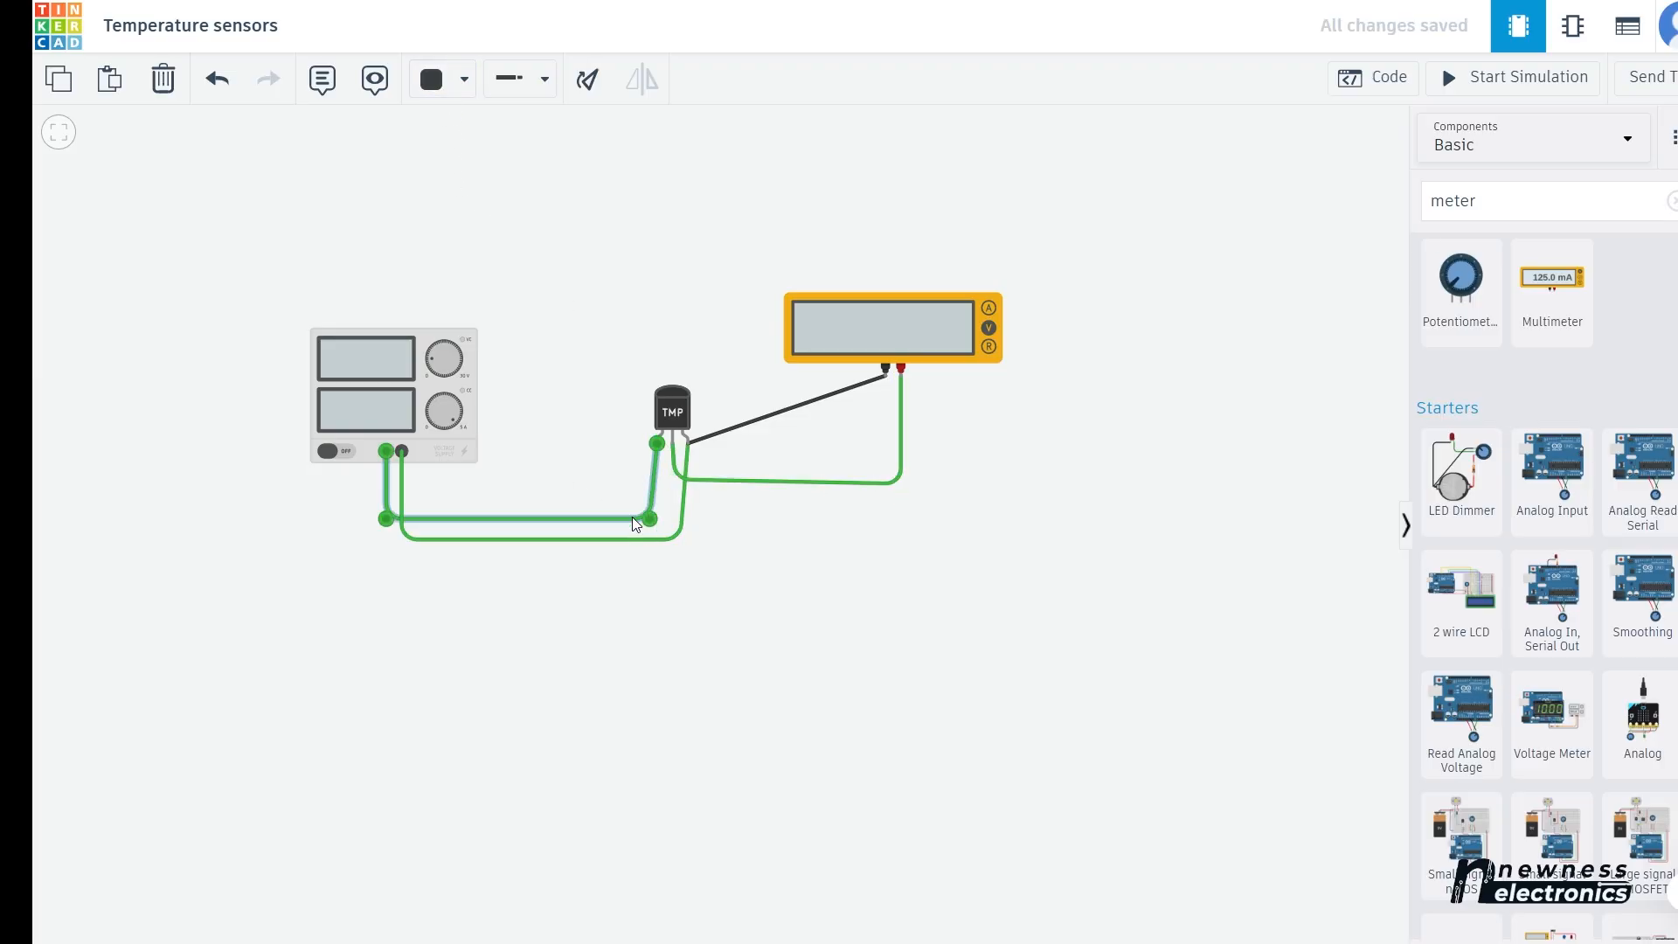
left_click(443, 79)
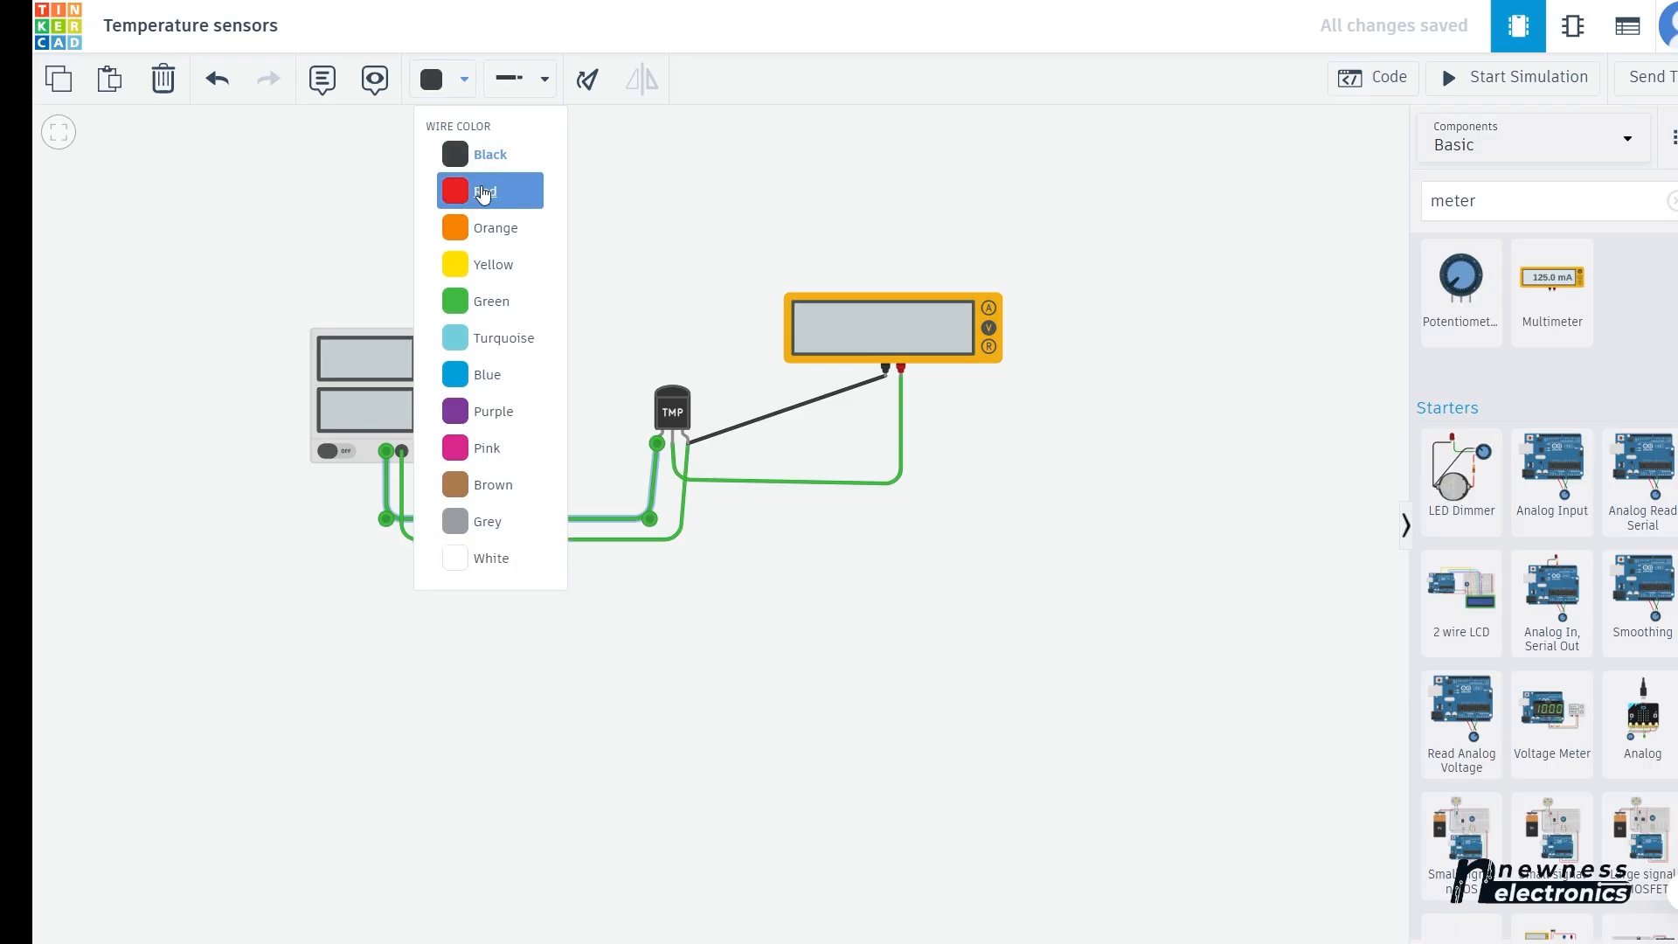
left_click(472, 188)
left_click(681, 523)
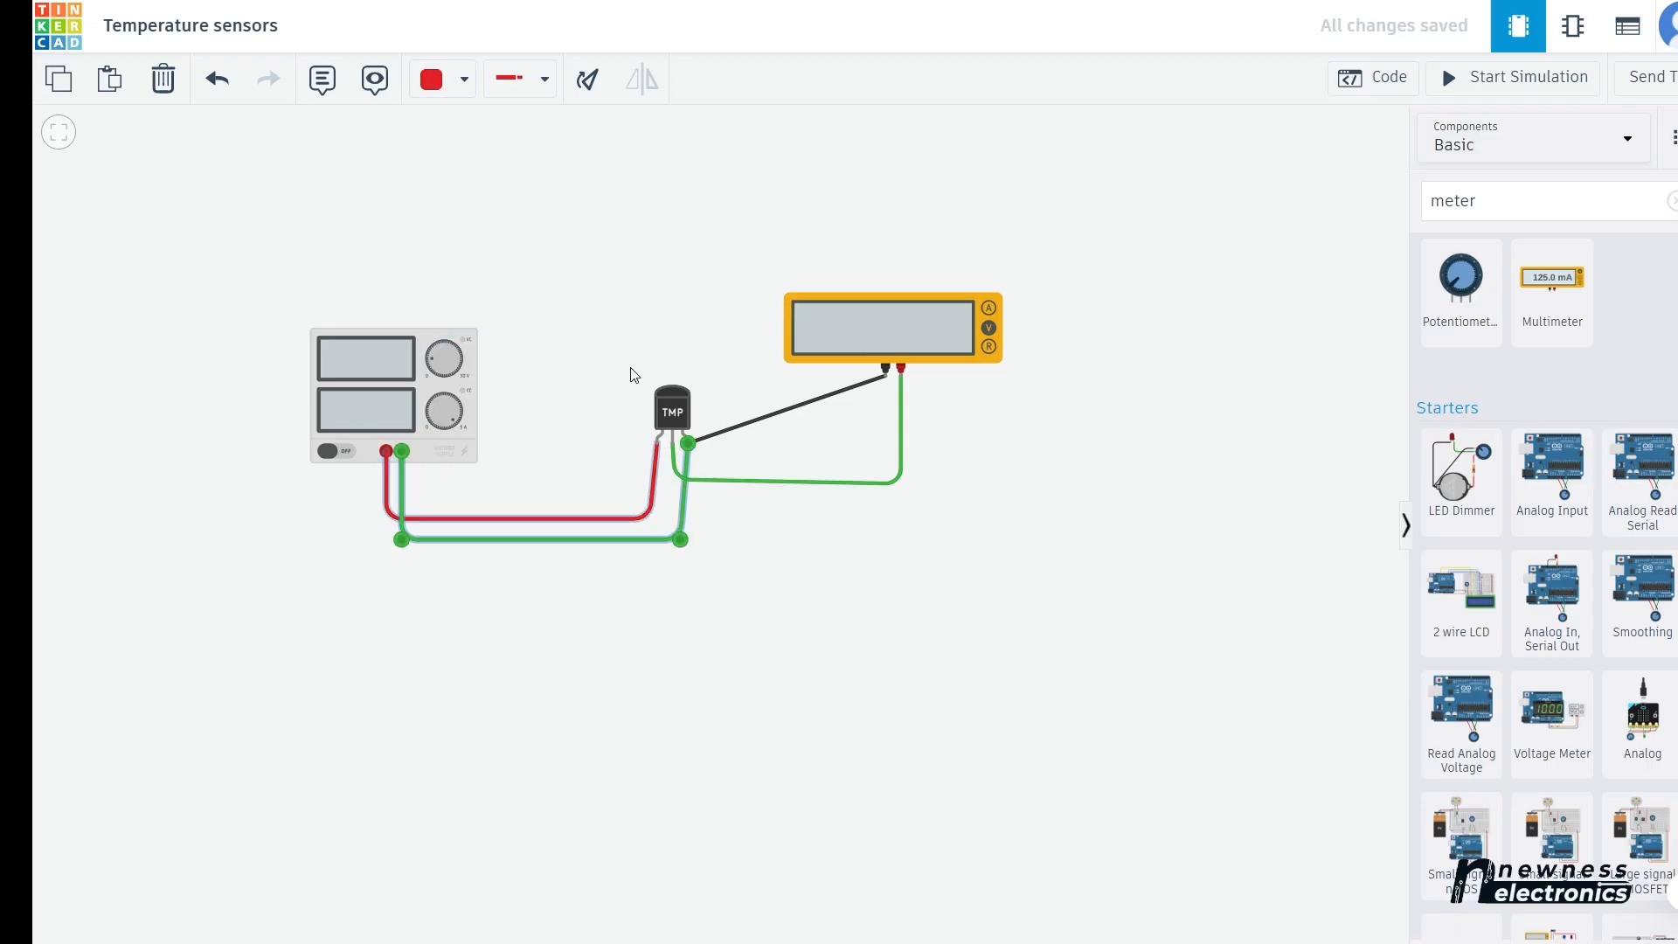
left_click(463, 84)
left_click(480, 157)
left_click(749, 668)
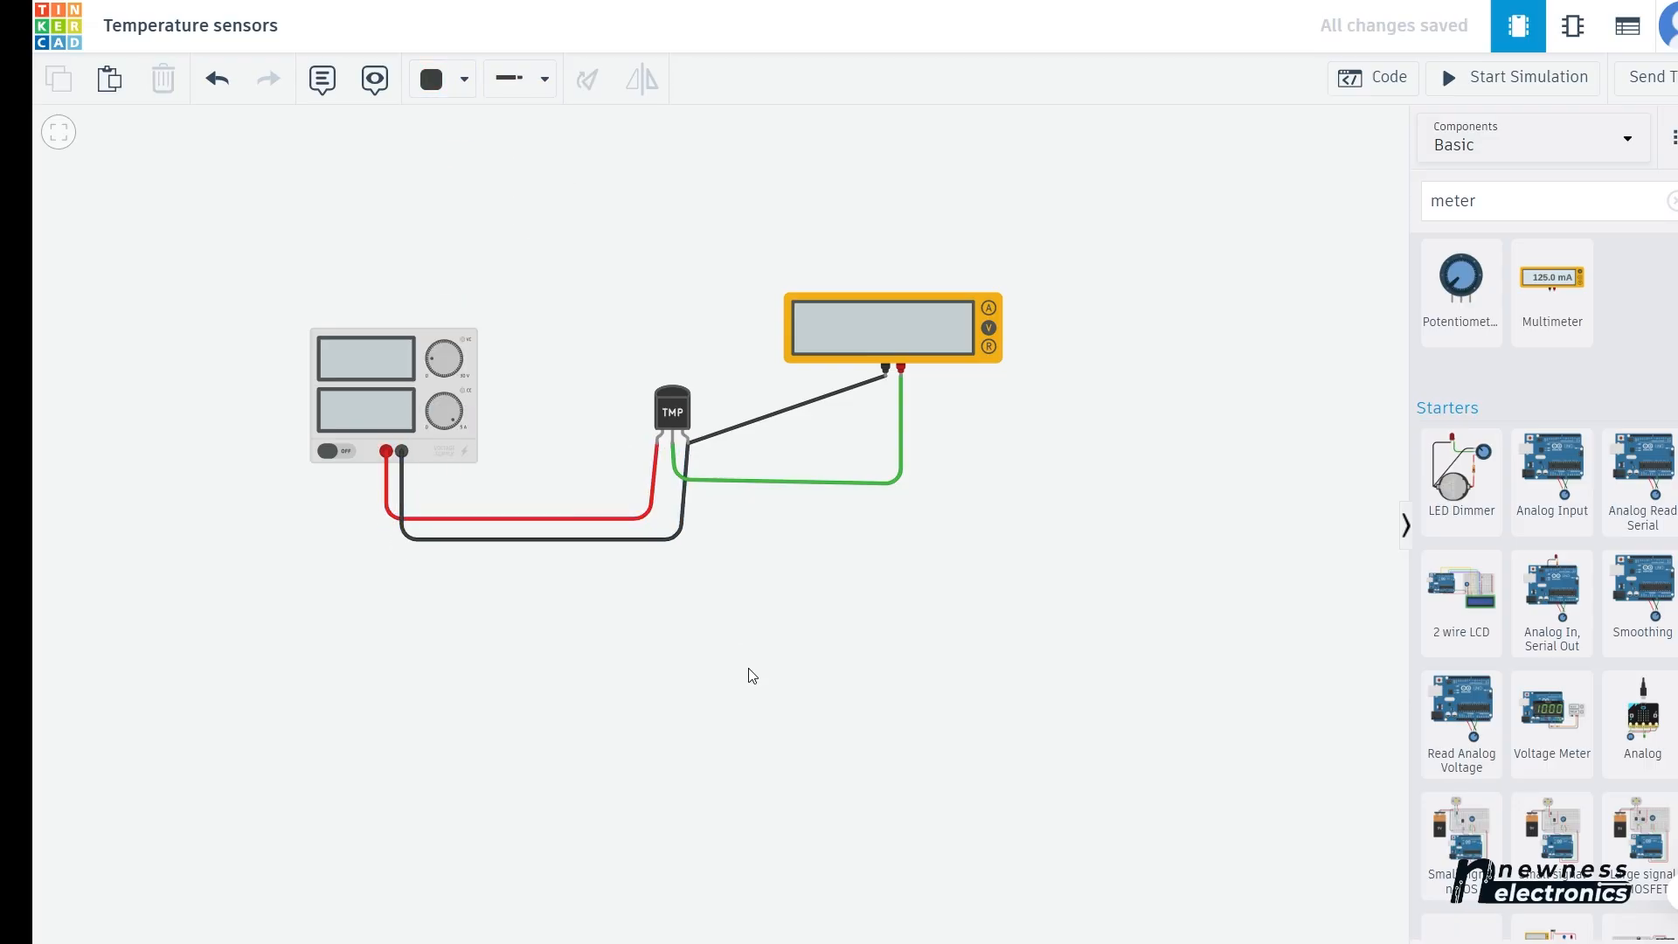
- Start the simulation and lower the temperature sensor's temperature to about -38 °C, close to its minimum
left_click(1448, 88)
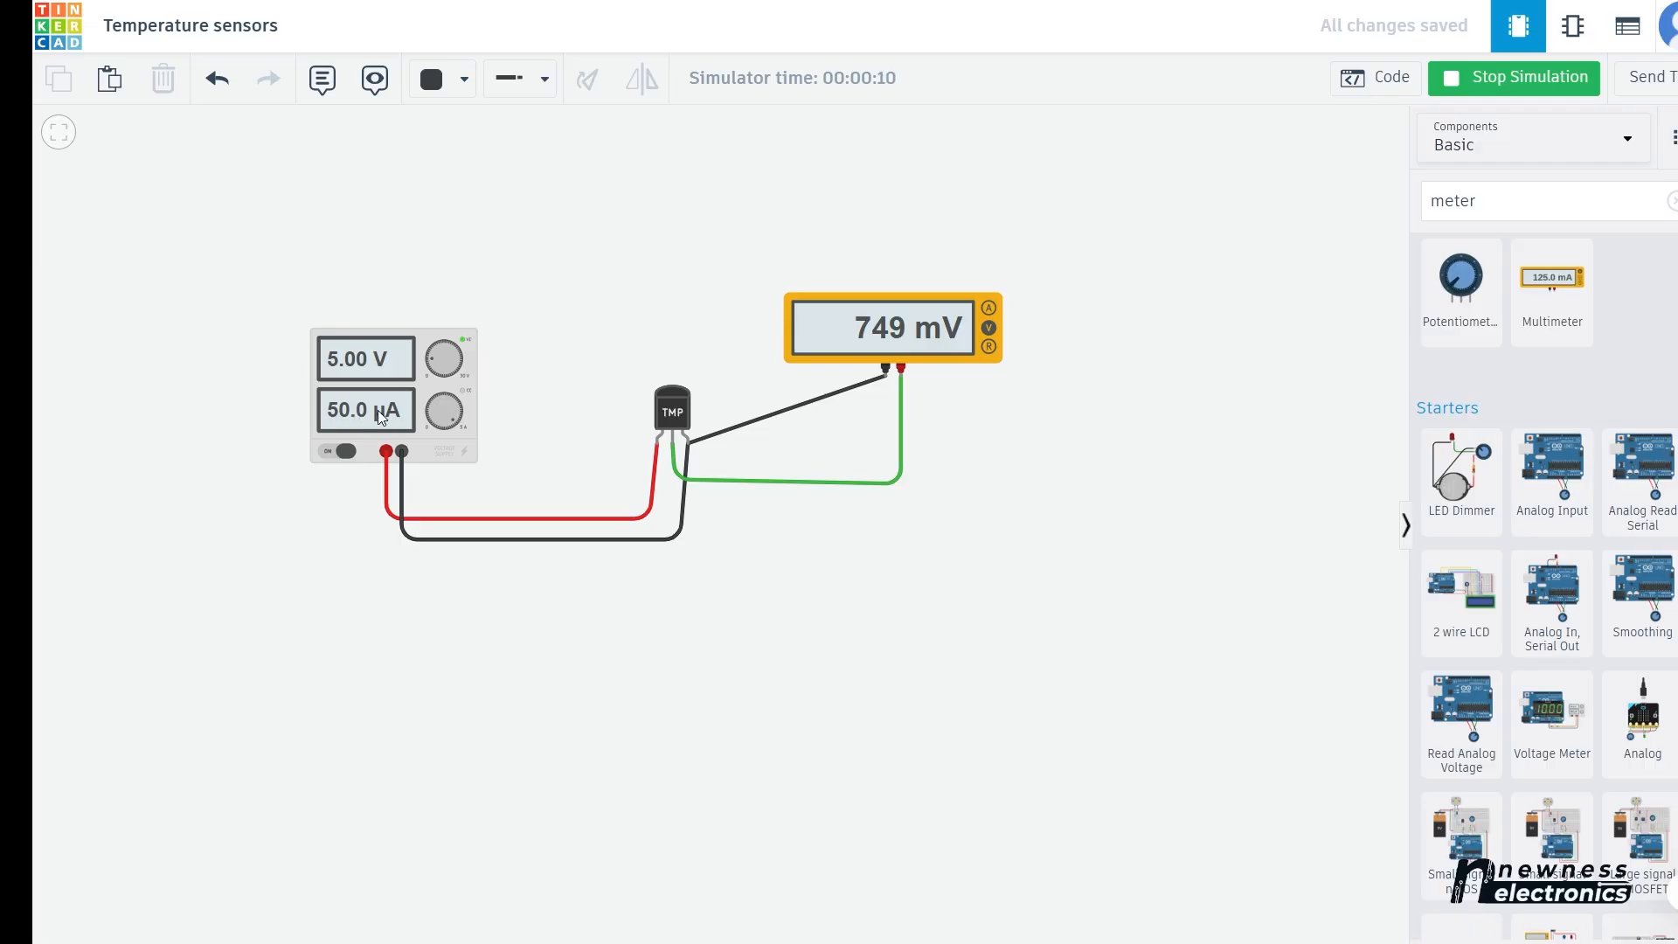
left_click(676, 412)
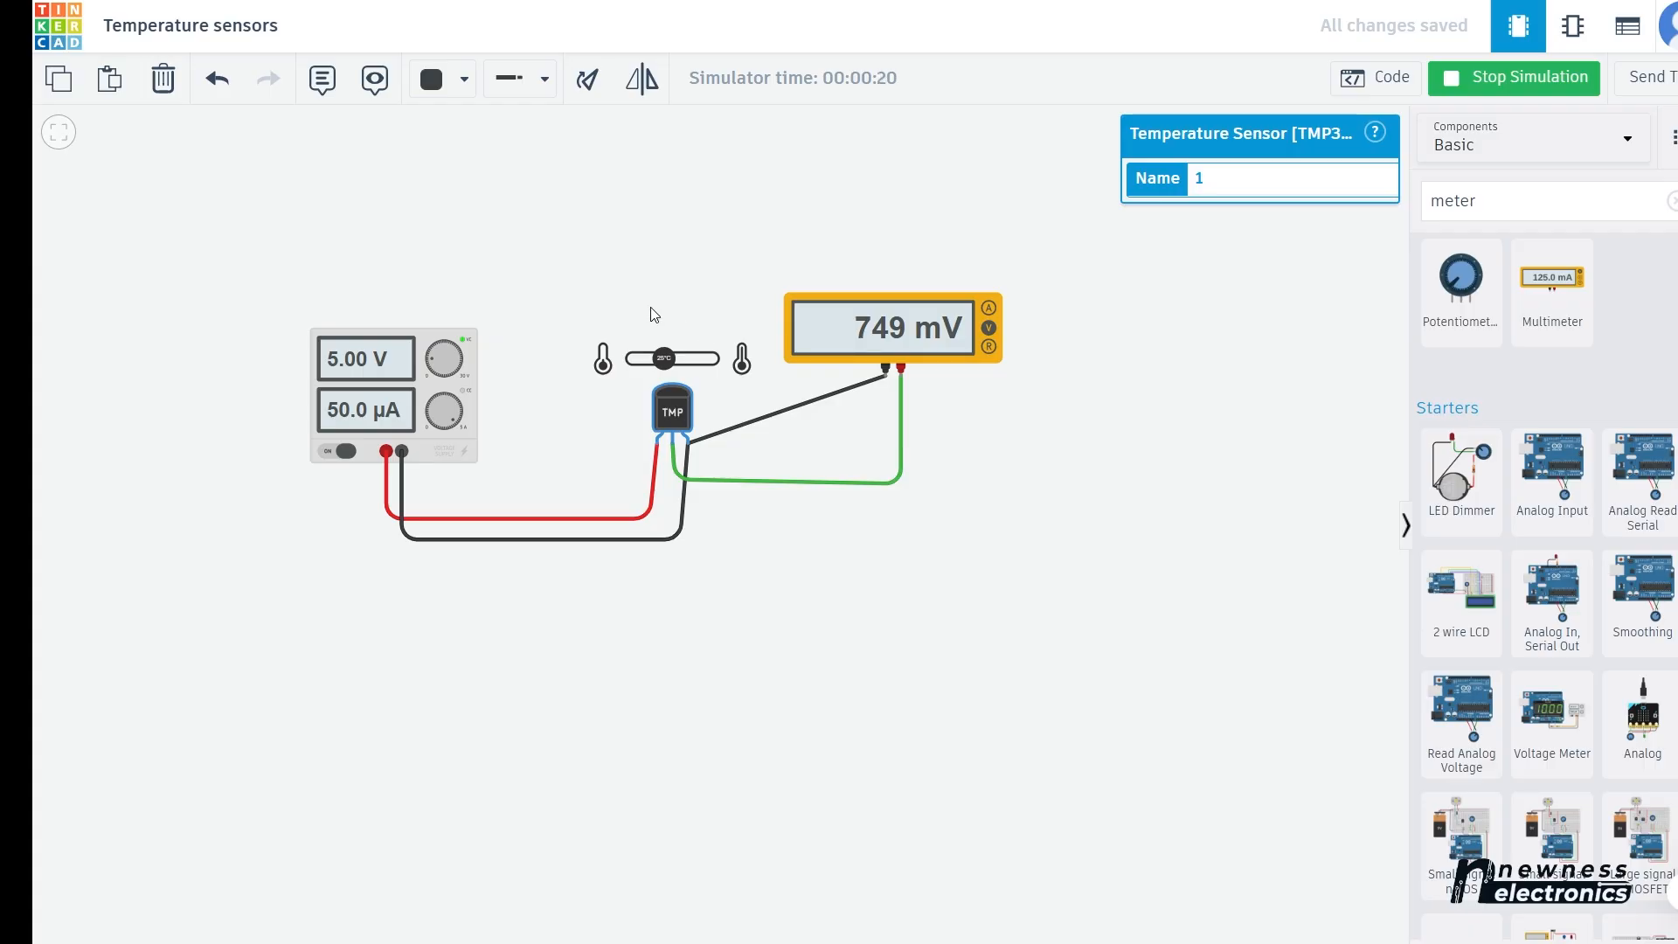
scroll(644, 323, "up", 5)
scroll(644, 320, "down", 5)
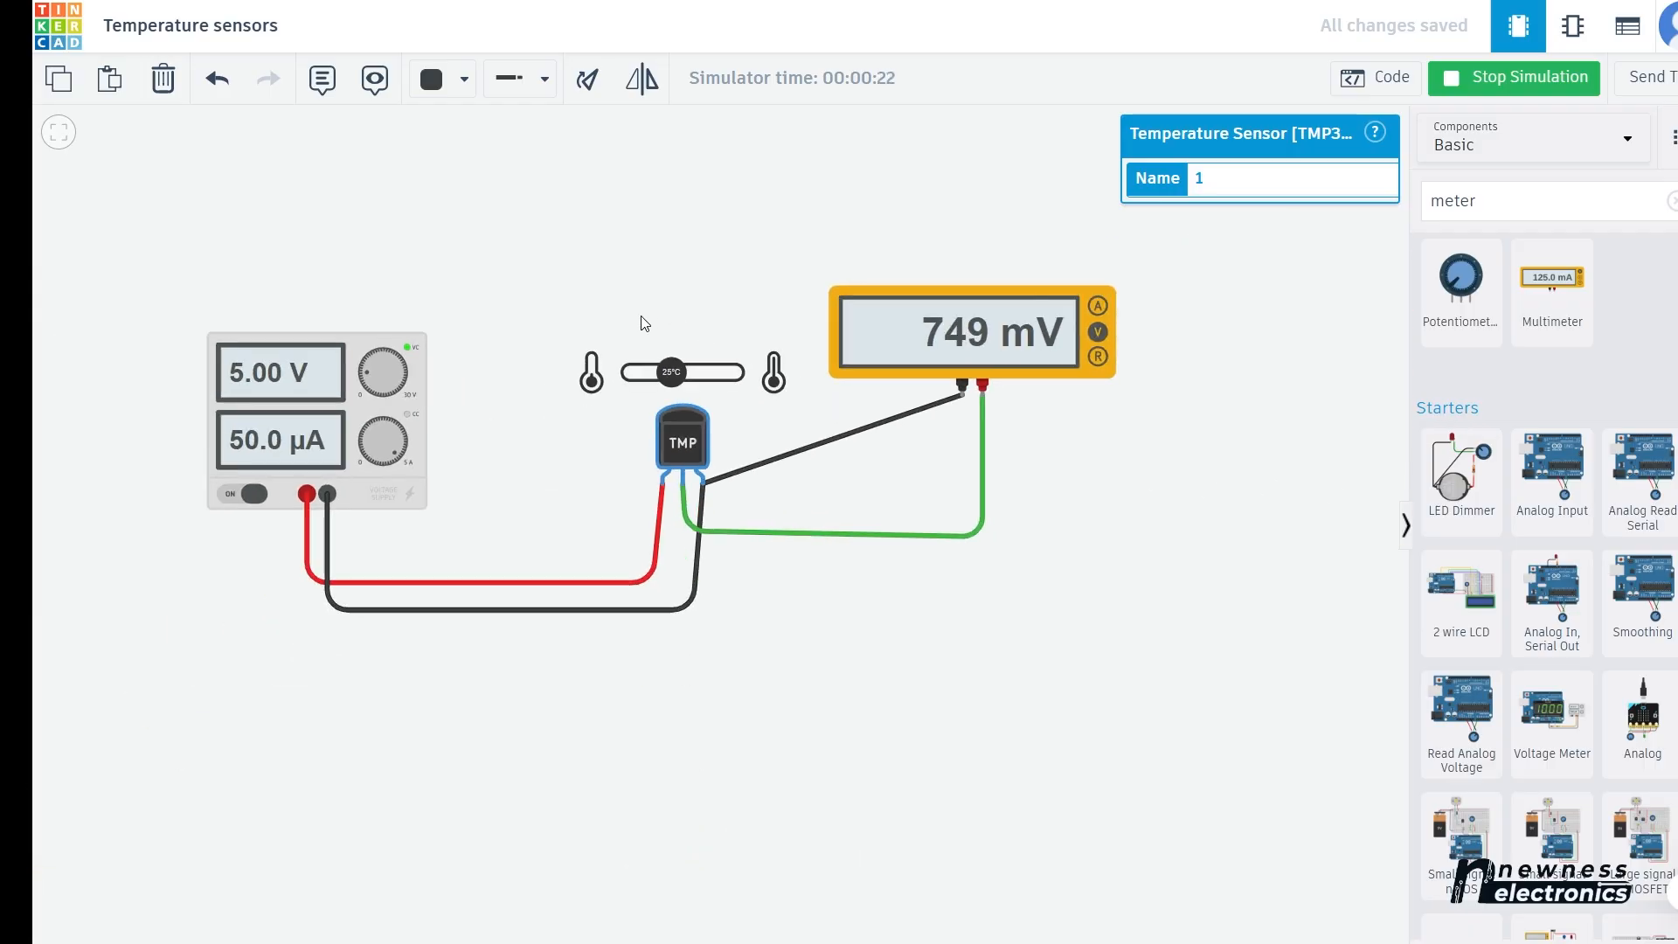
scroll(644, 320, "up", 6)
left_click(696, 326)
left_click_drag(696, 326, 384, 297)
scroll(210, 252, "down", 2)
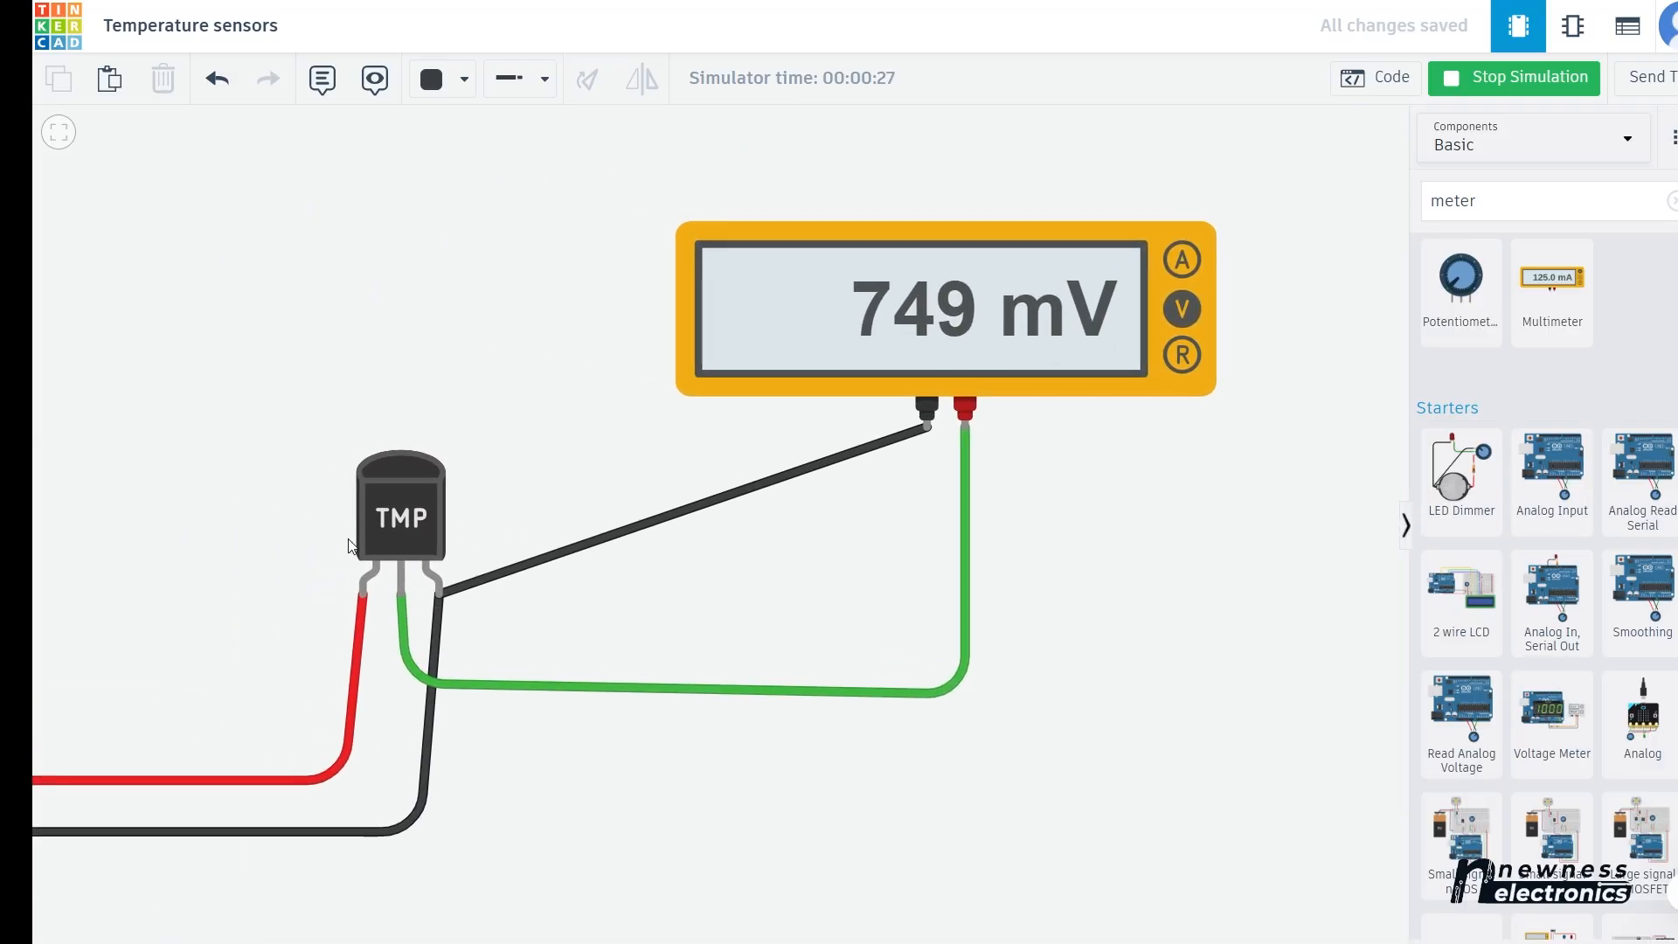
left_click(413, 522)
left_click_drag(376, 394, 308, 393)
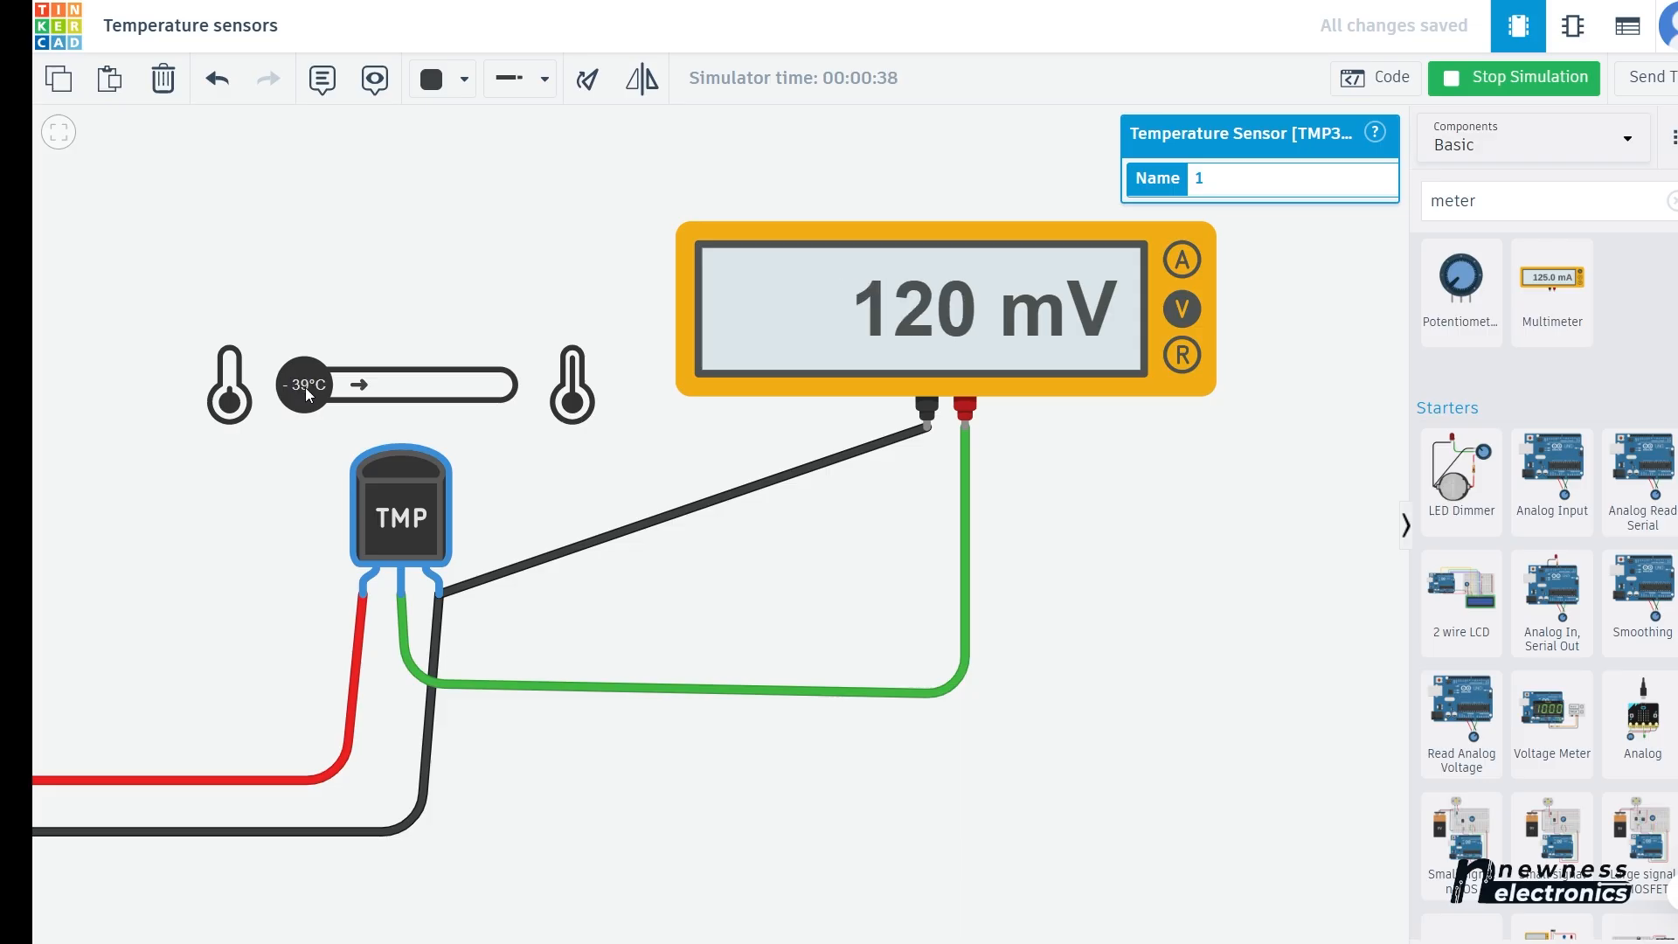
left_click_drag(307, 395, 305, 397)
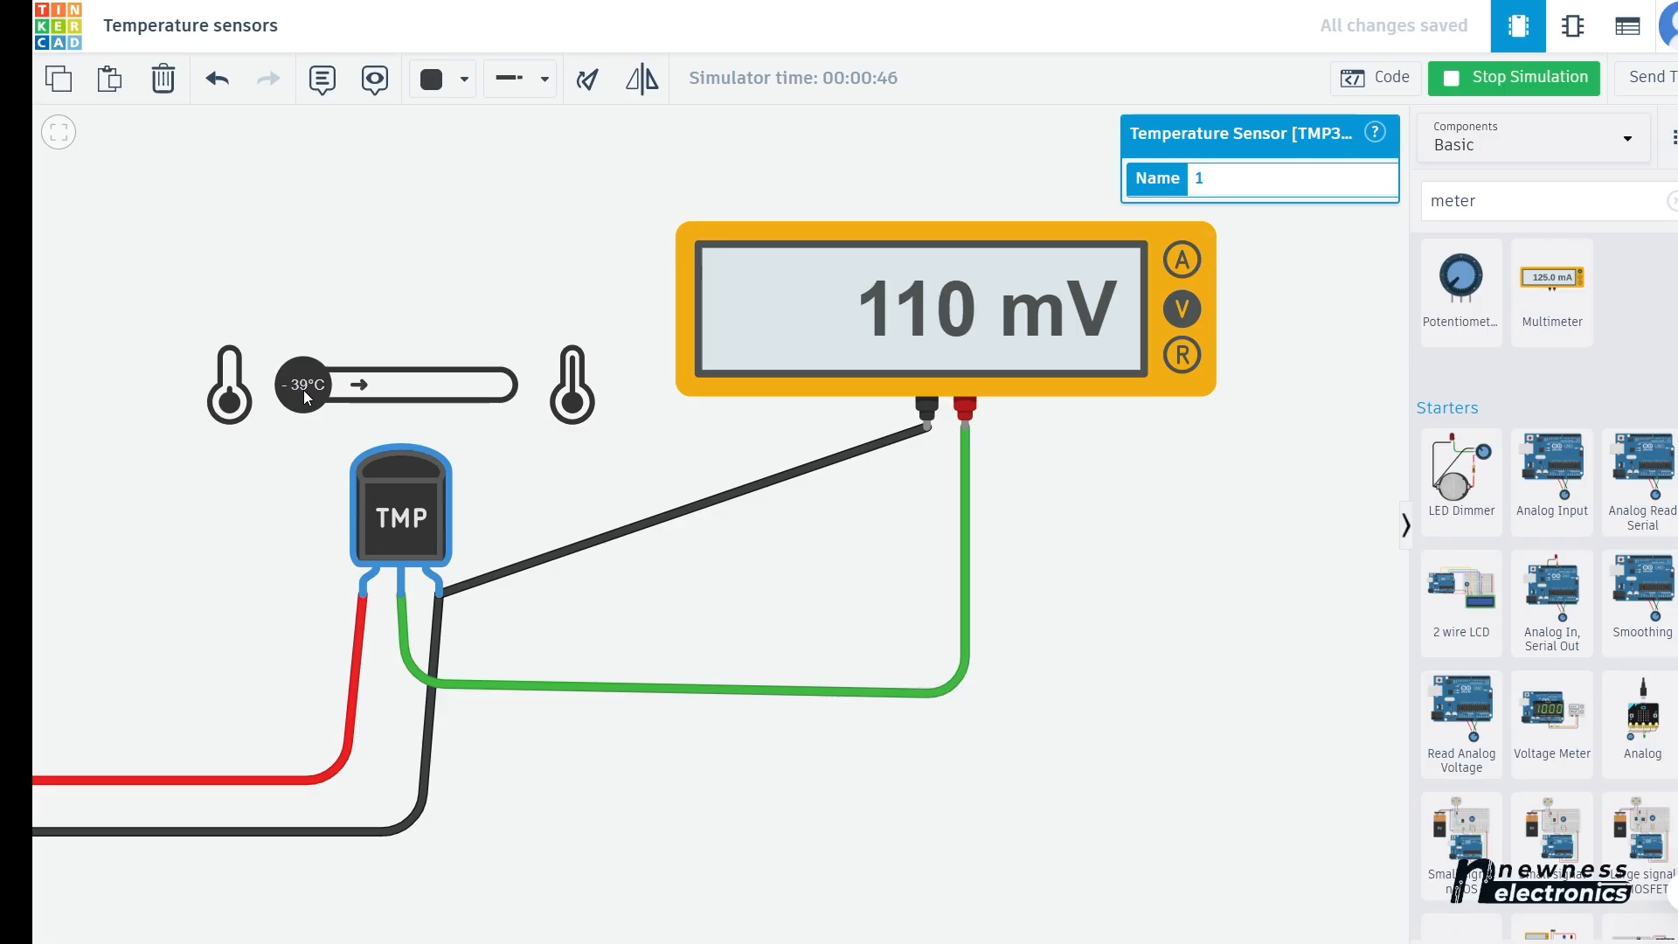
left_click_drag(305, 398, 308, 398)
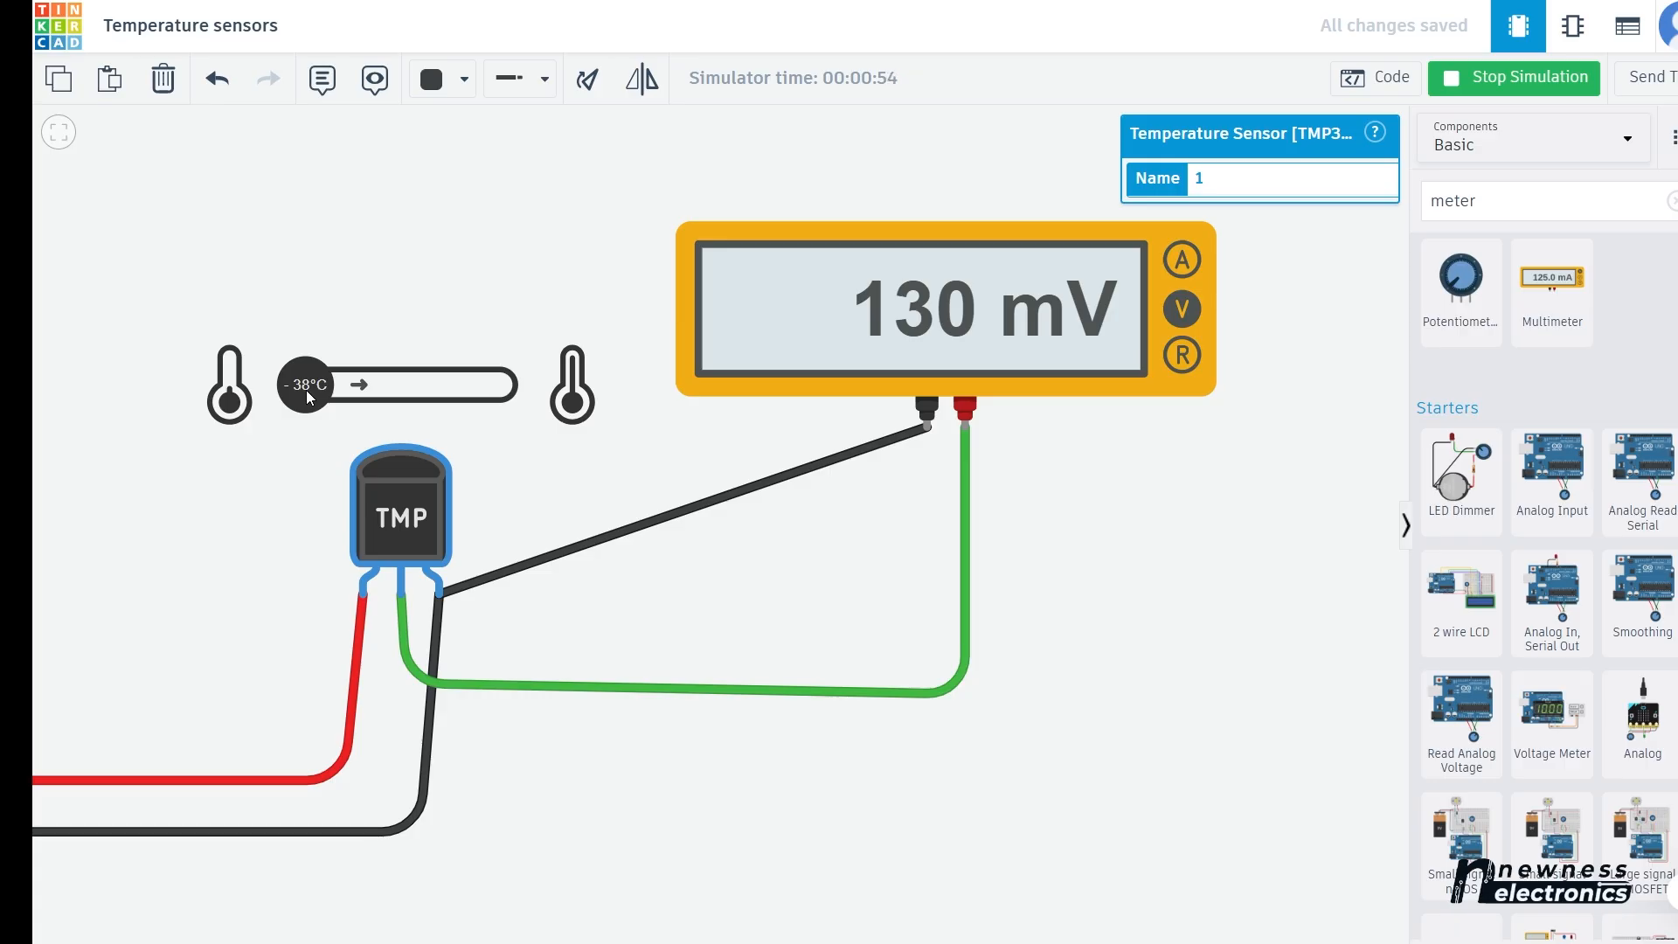
- Raise the temperature sensor's simulated temperature in stages to 1 °C, 25 °C and 41 °C
left_click_drag(308, 397, 353, 390)
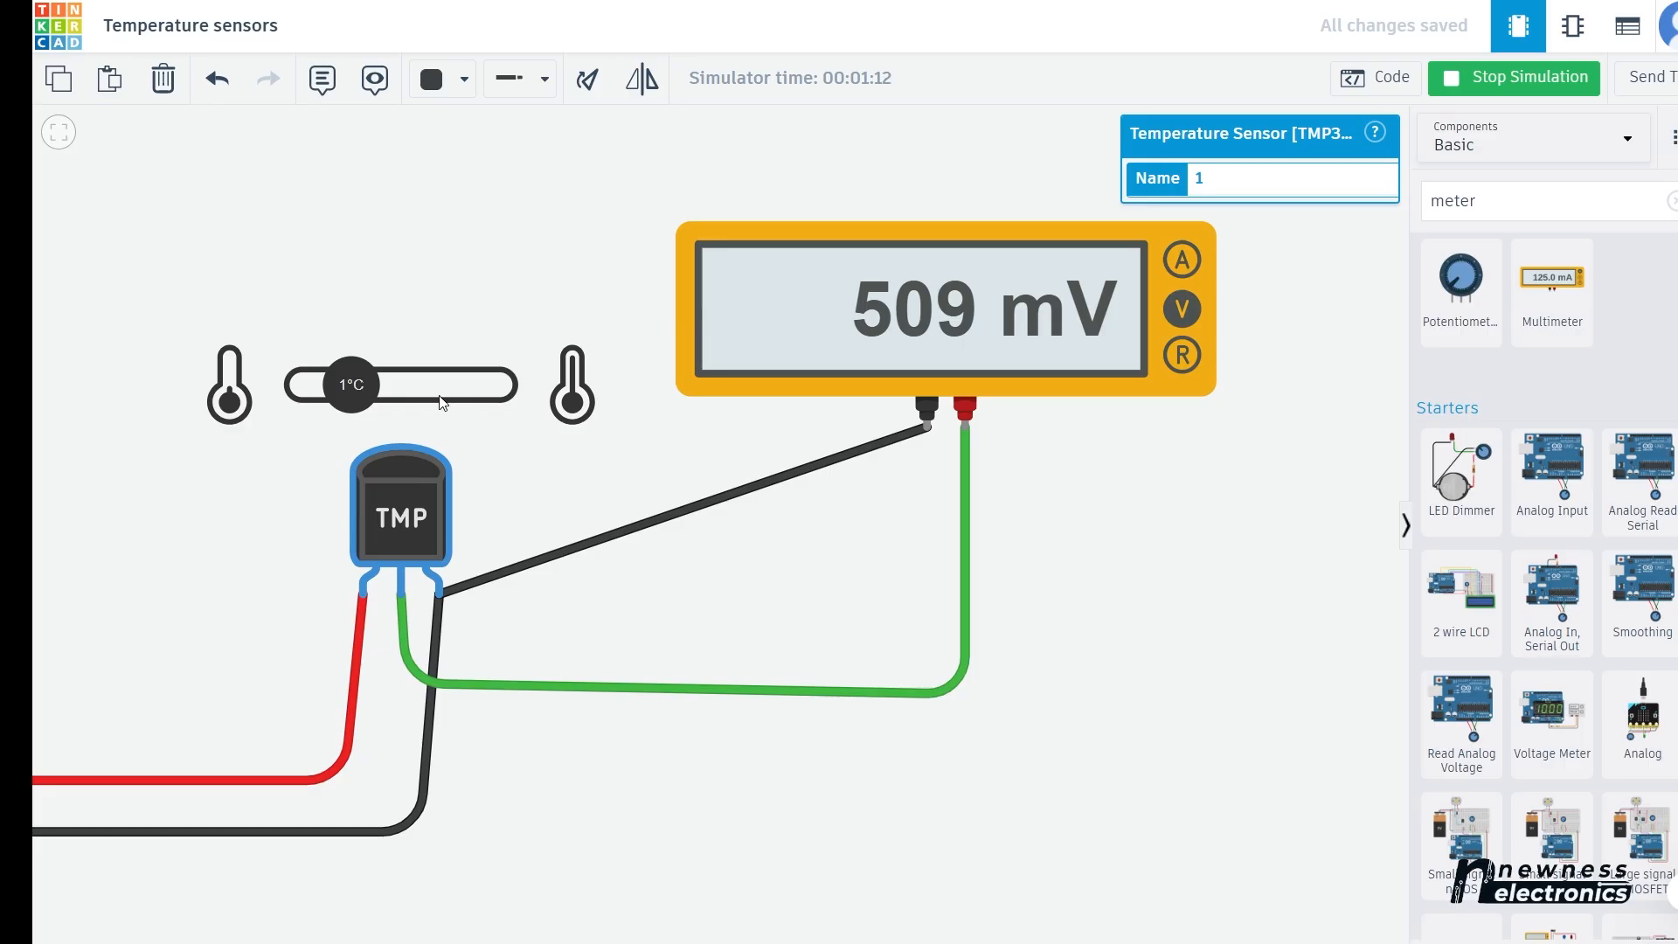
left_click_drag(352, 386, 383, 390)
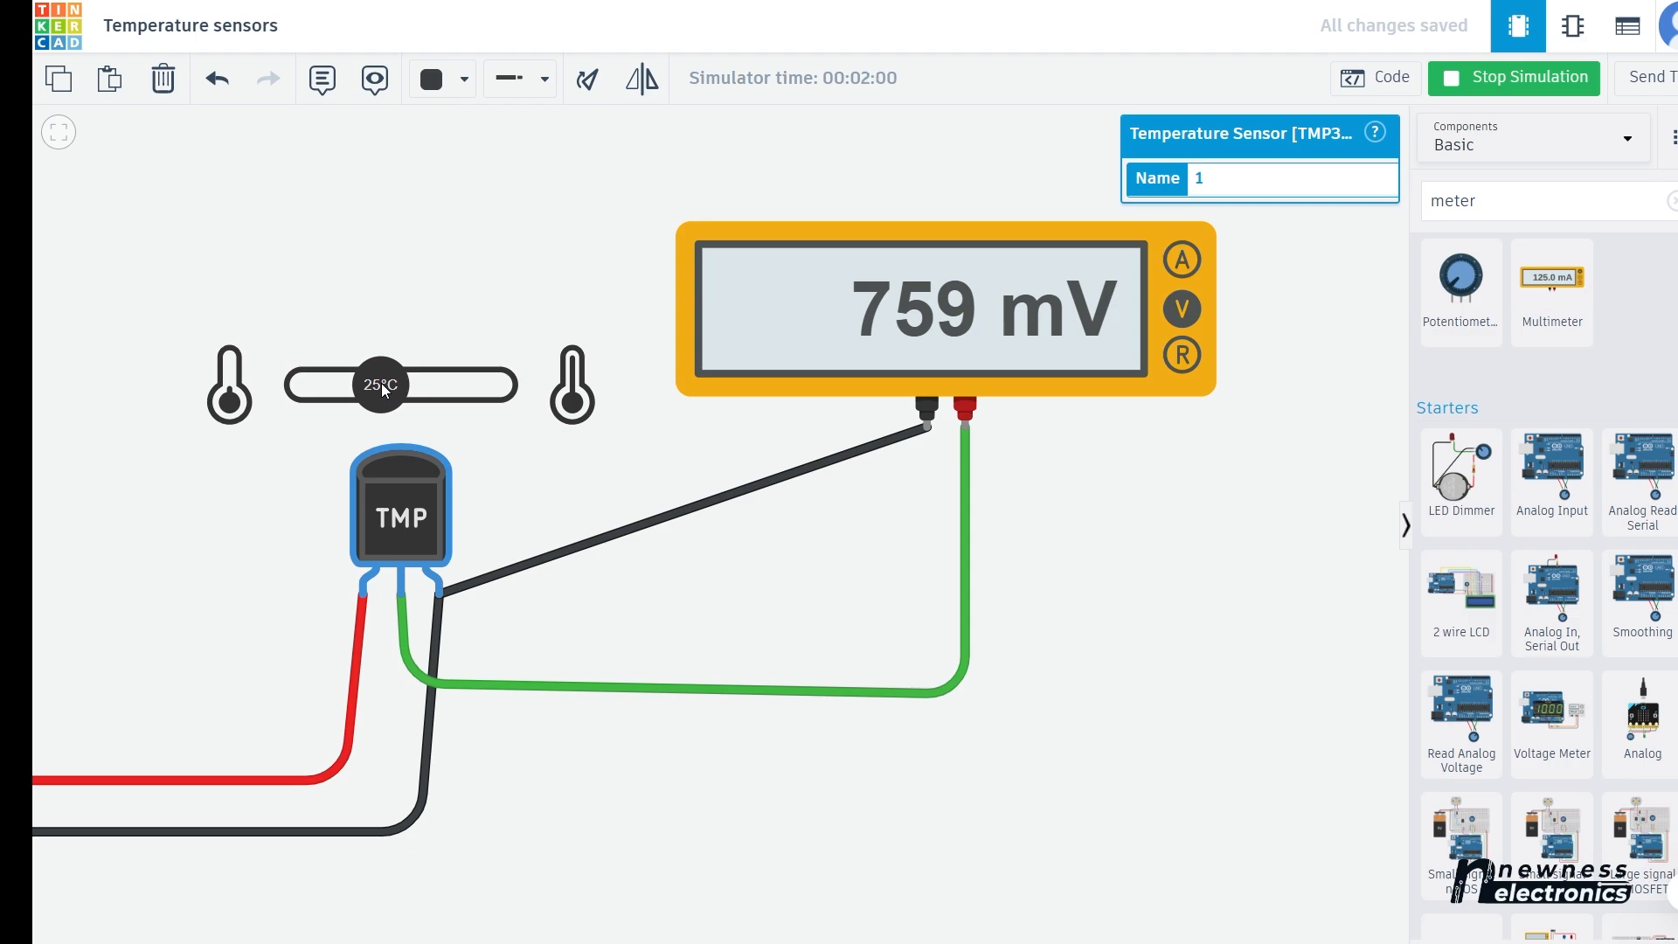
left_click_drag(382, 390, 404, 394)
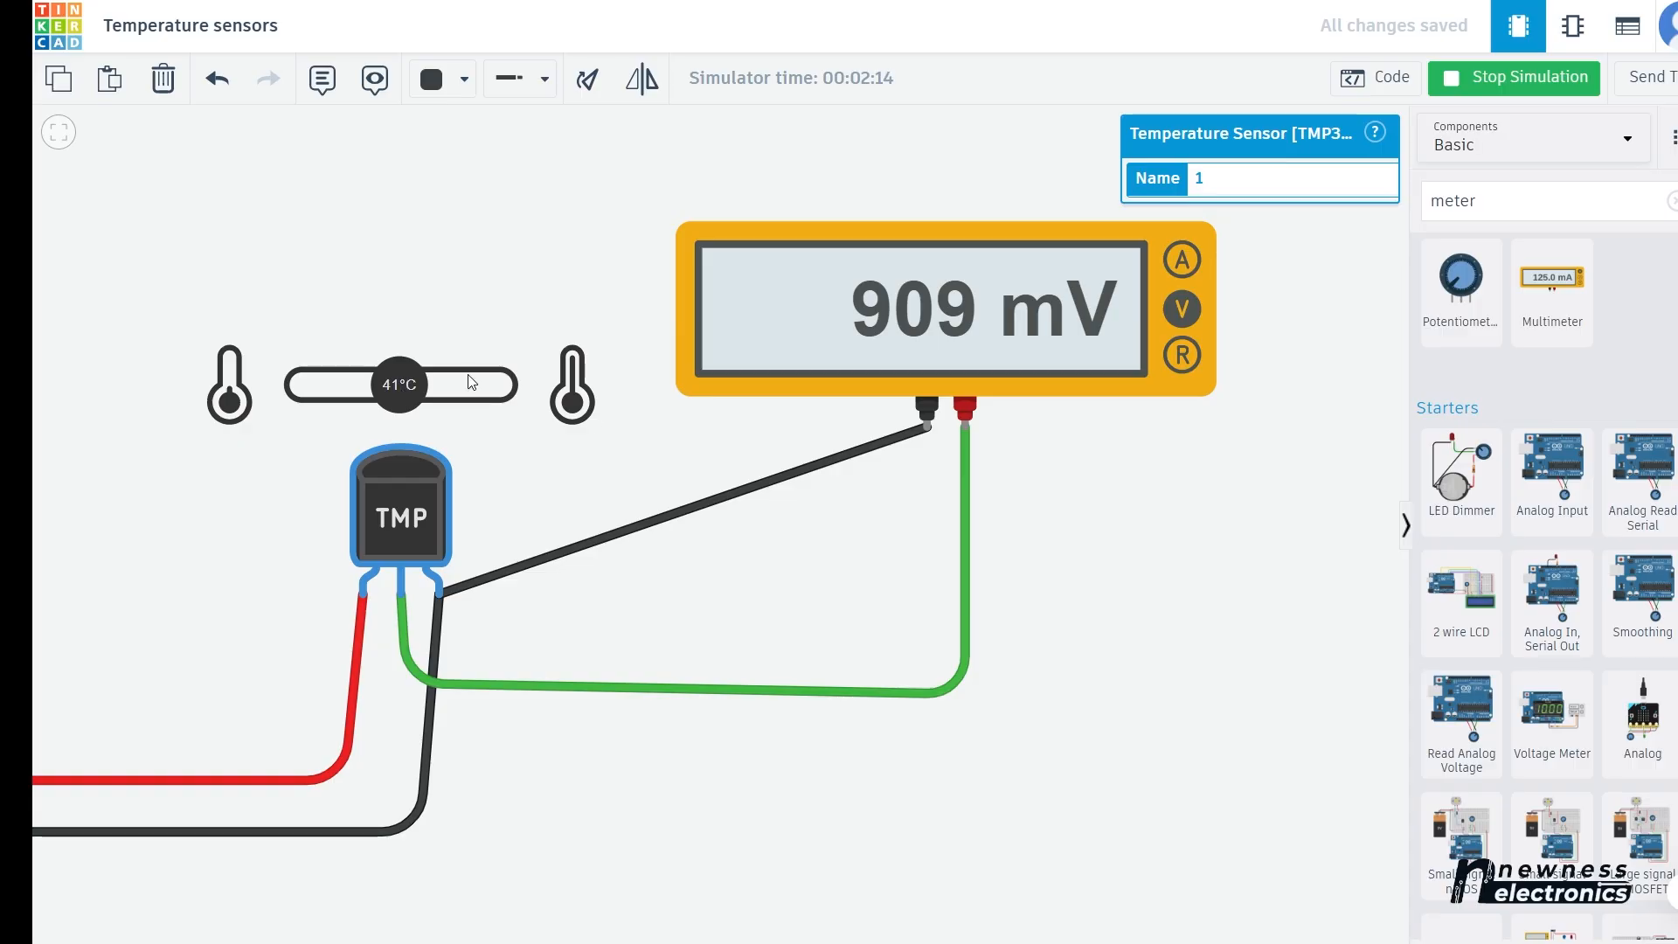
- Delete the multimeter from the circuit, keeping the power supply and temperature sensor
scroll(1195, 508, "down", 5)
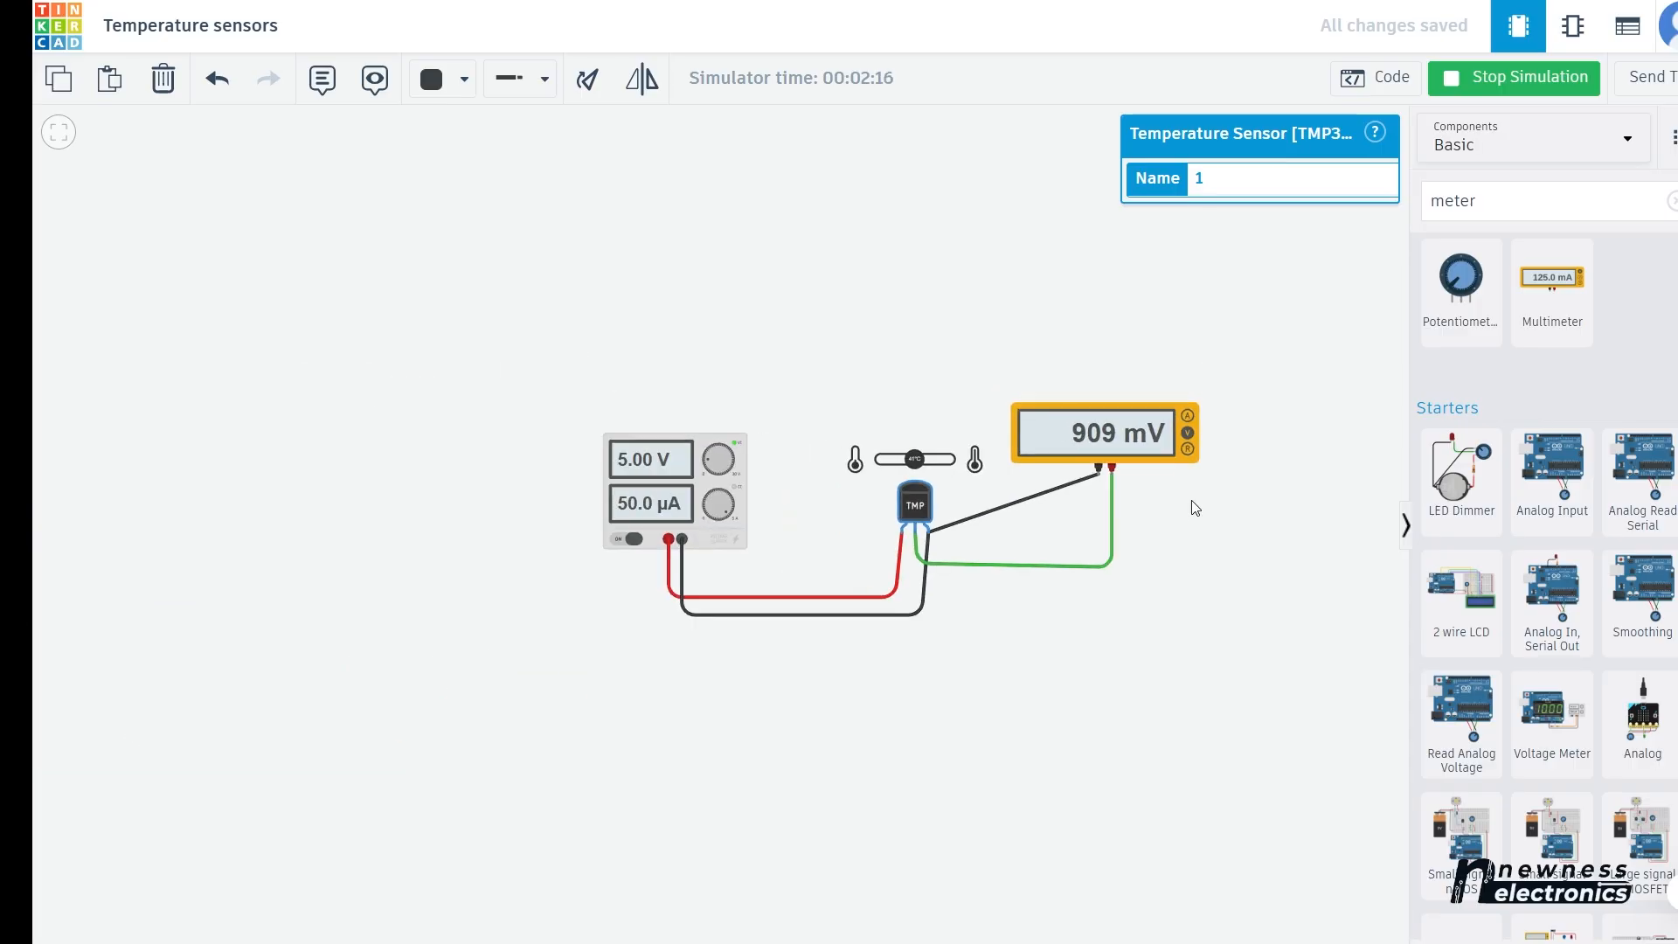
left_click(1130, 437)
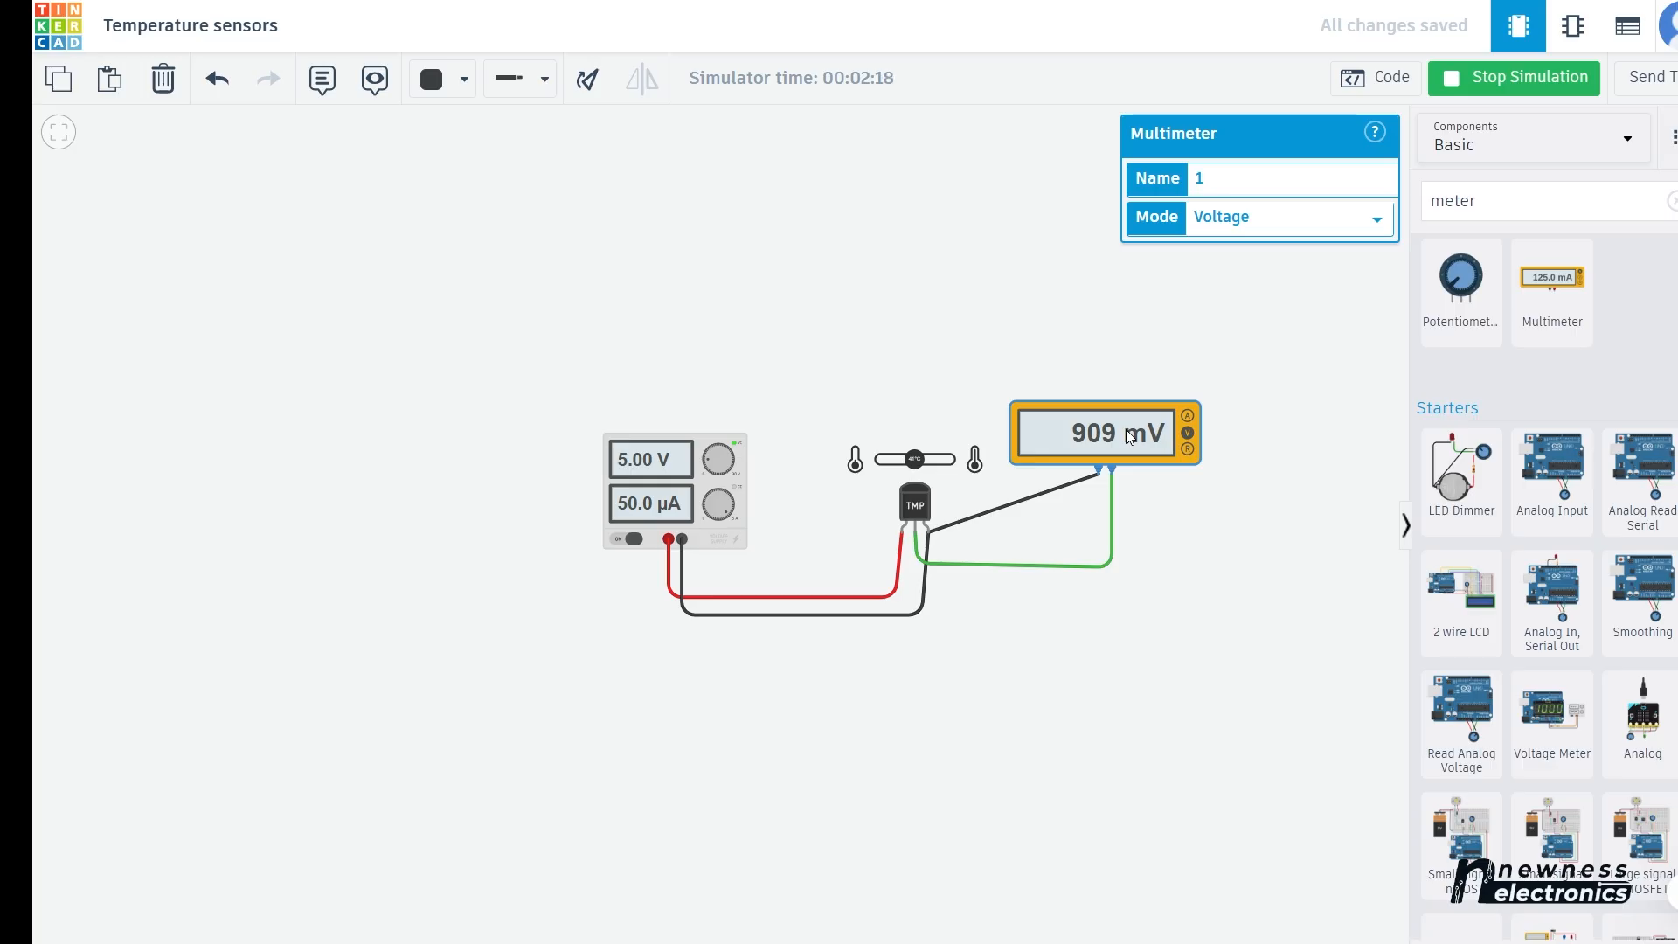
key("Delete")
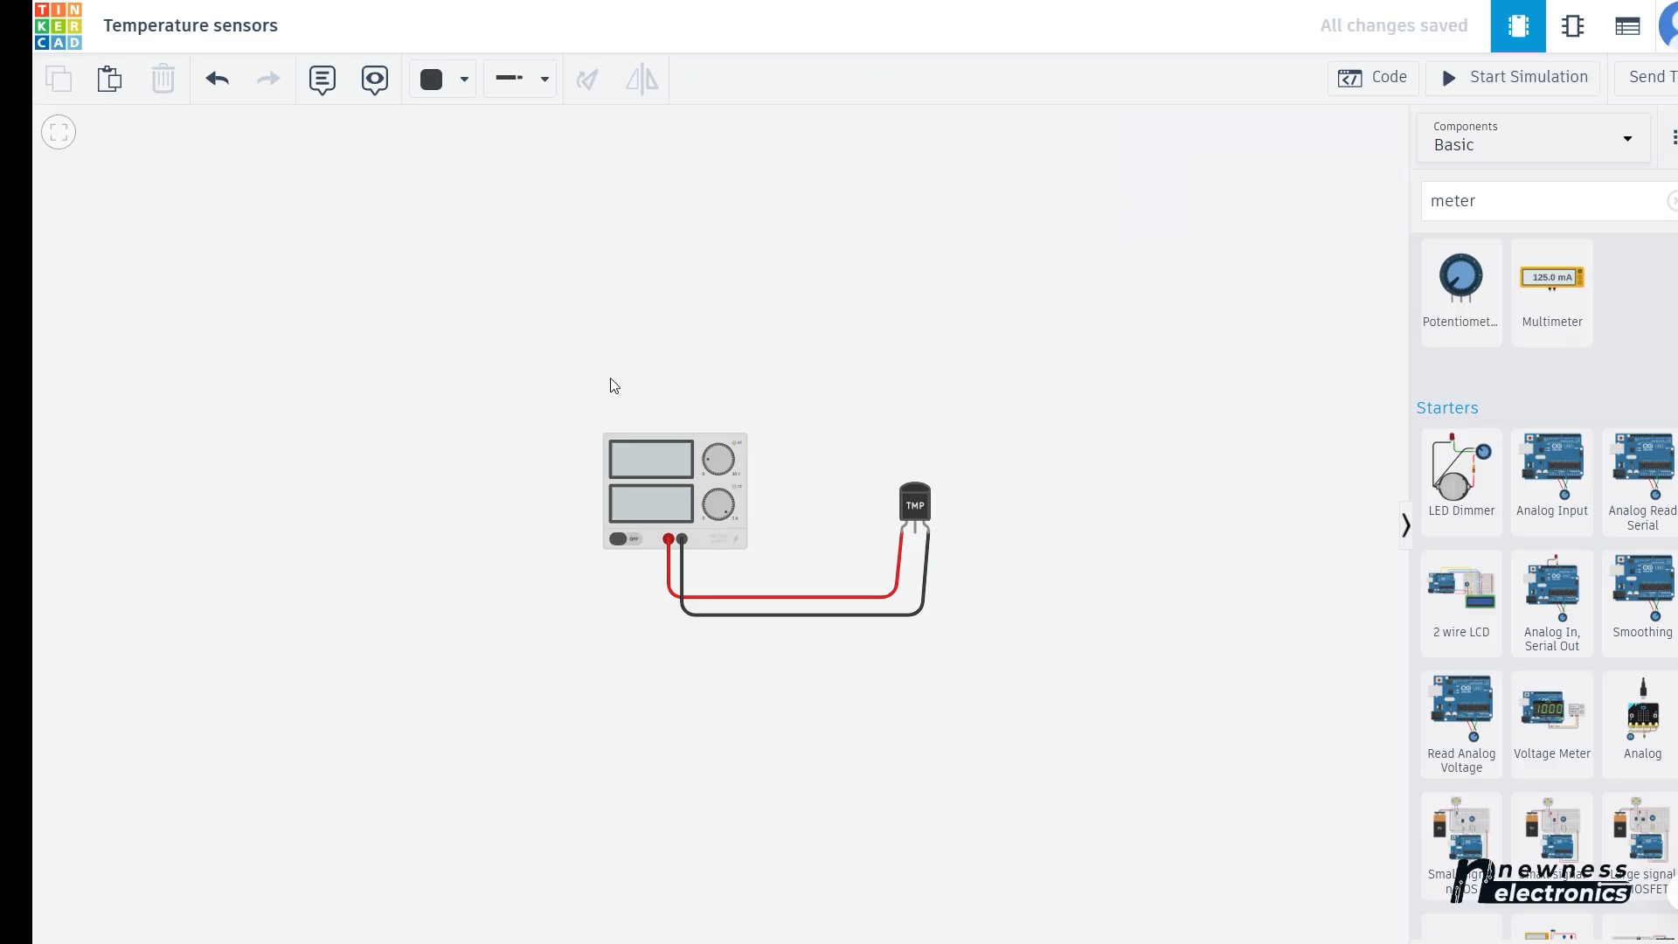
left_click_drag(610, 382, 187, 318)
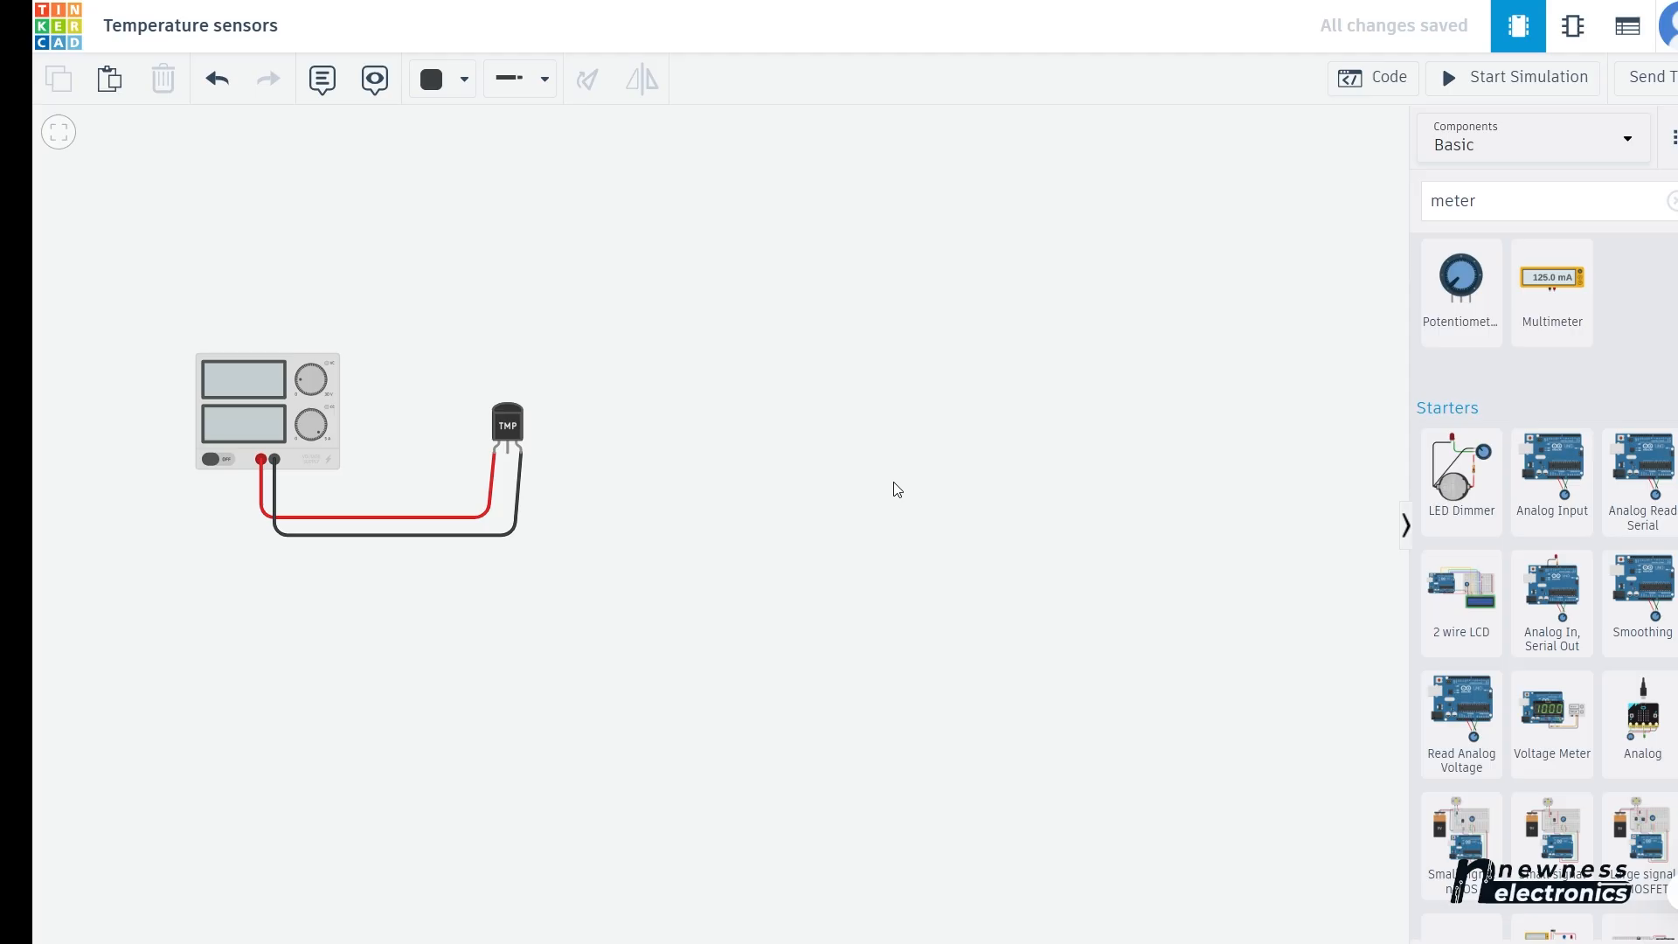
double_click(1491, 210)
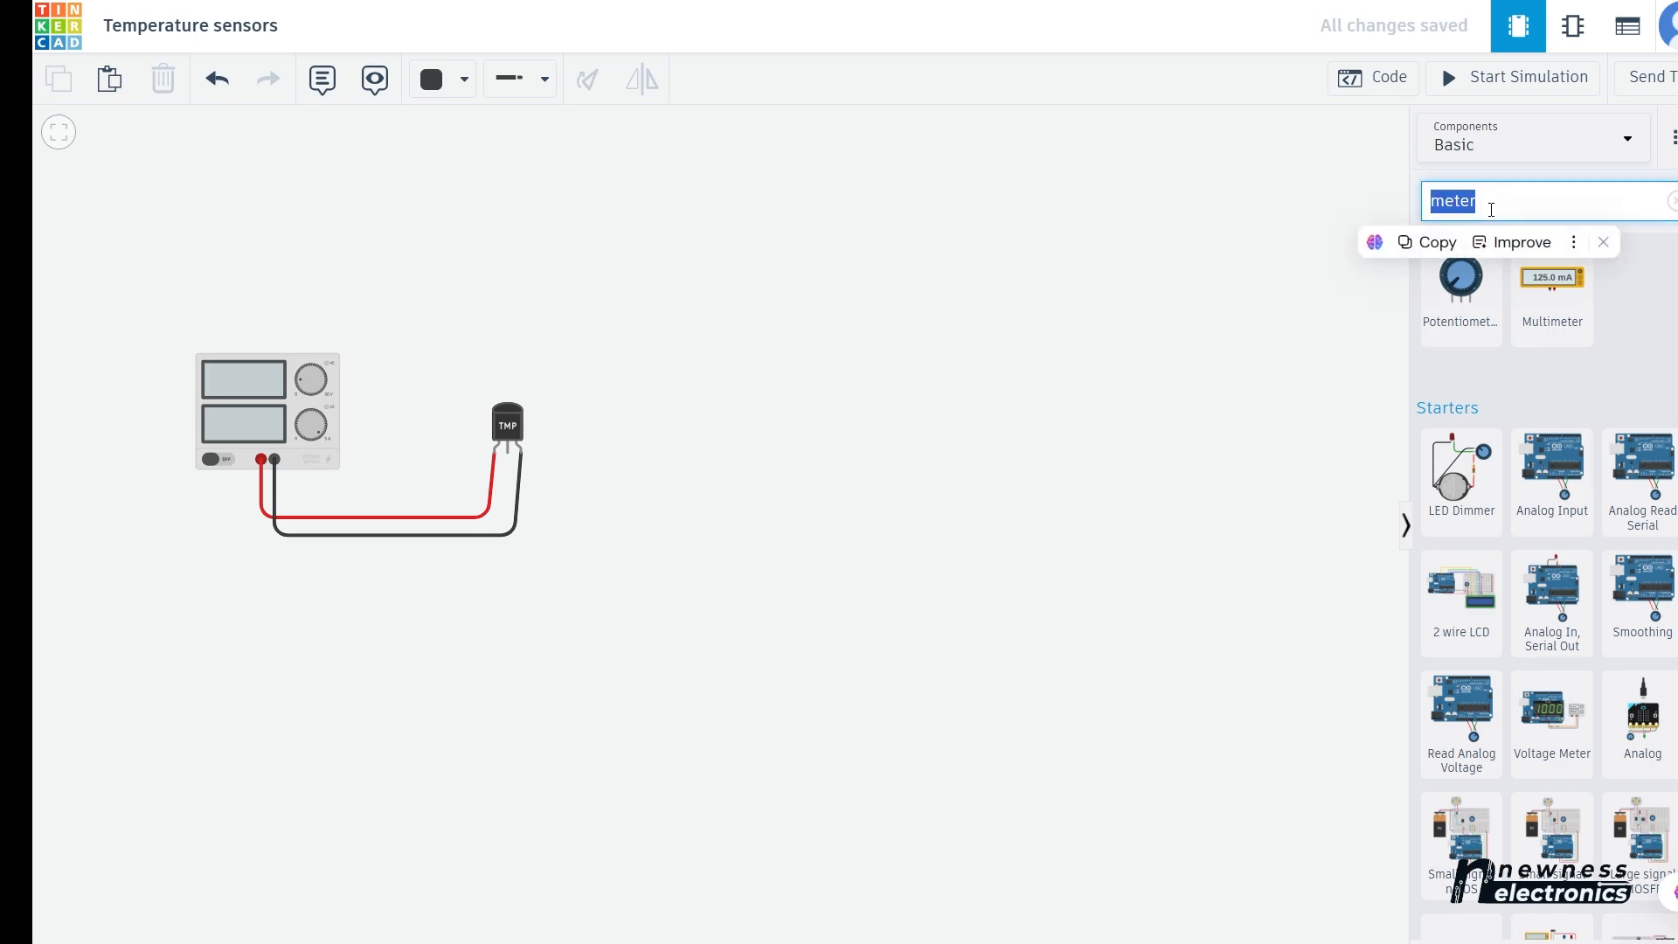
type("resis")
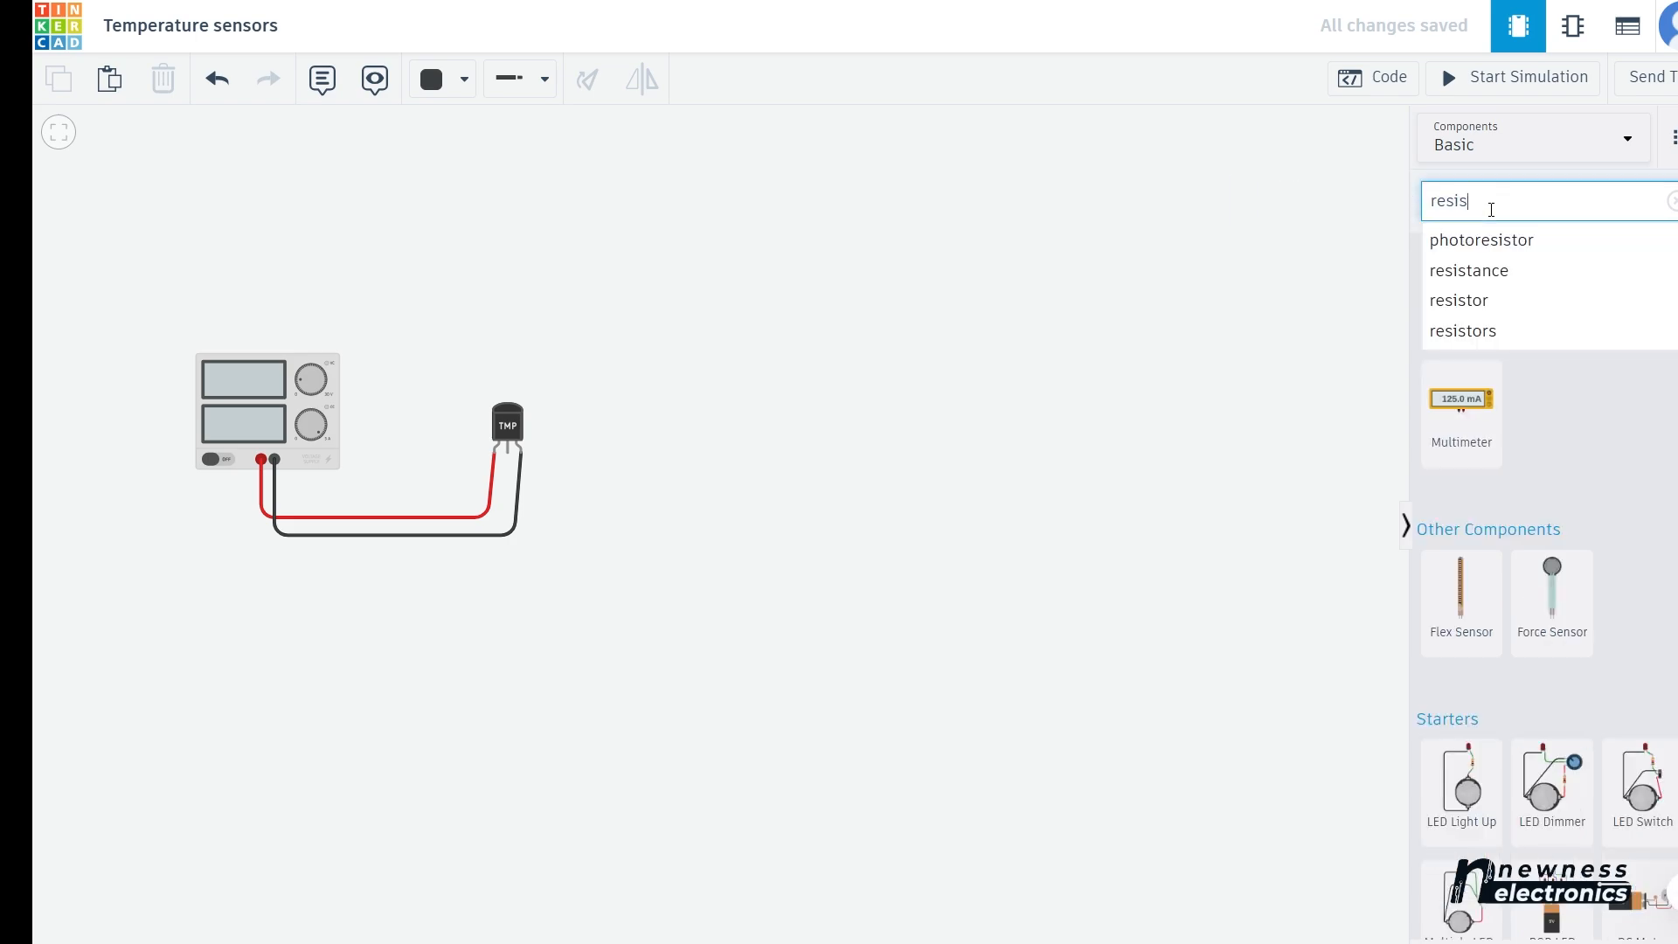
key("BackSpace")
key("BackSpace")
key("BackSpace")
key("BackSpace")
key("BackSpace")
- Search the component library for "zener", place a Zener Diode horizontally right of the temperature sensor, and delete it again
type("z")
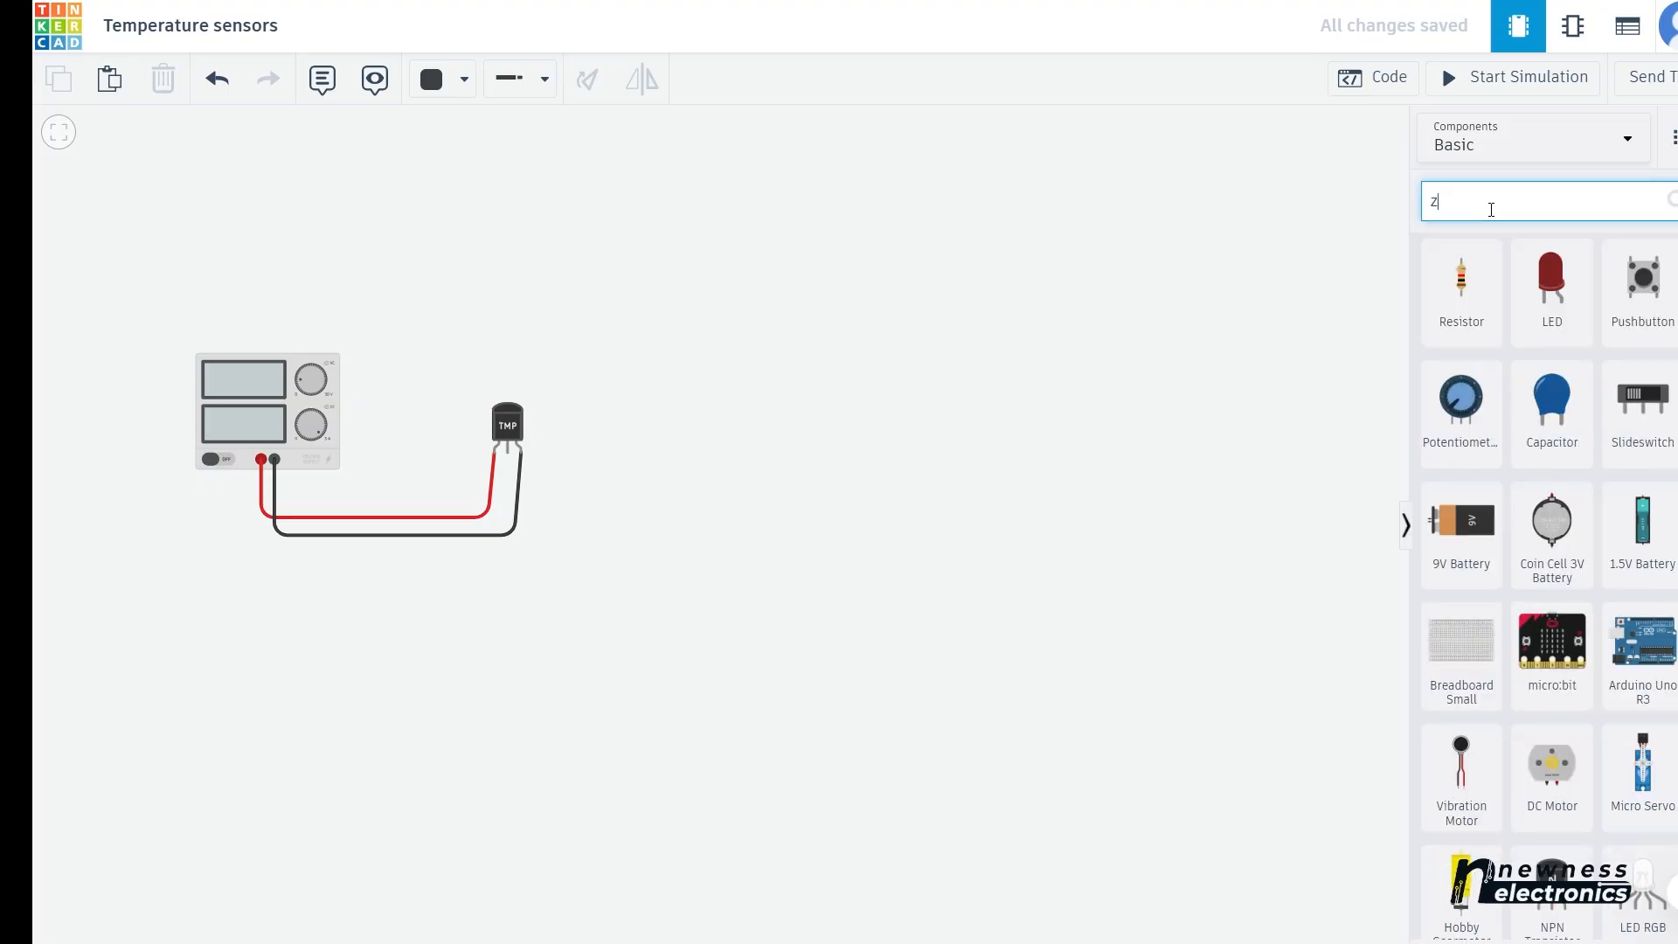
type("ener")
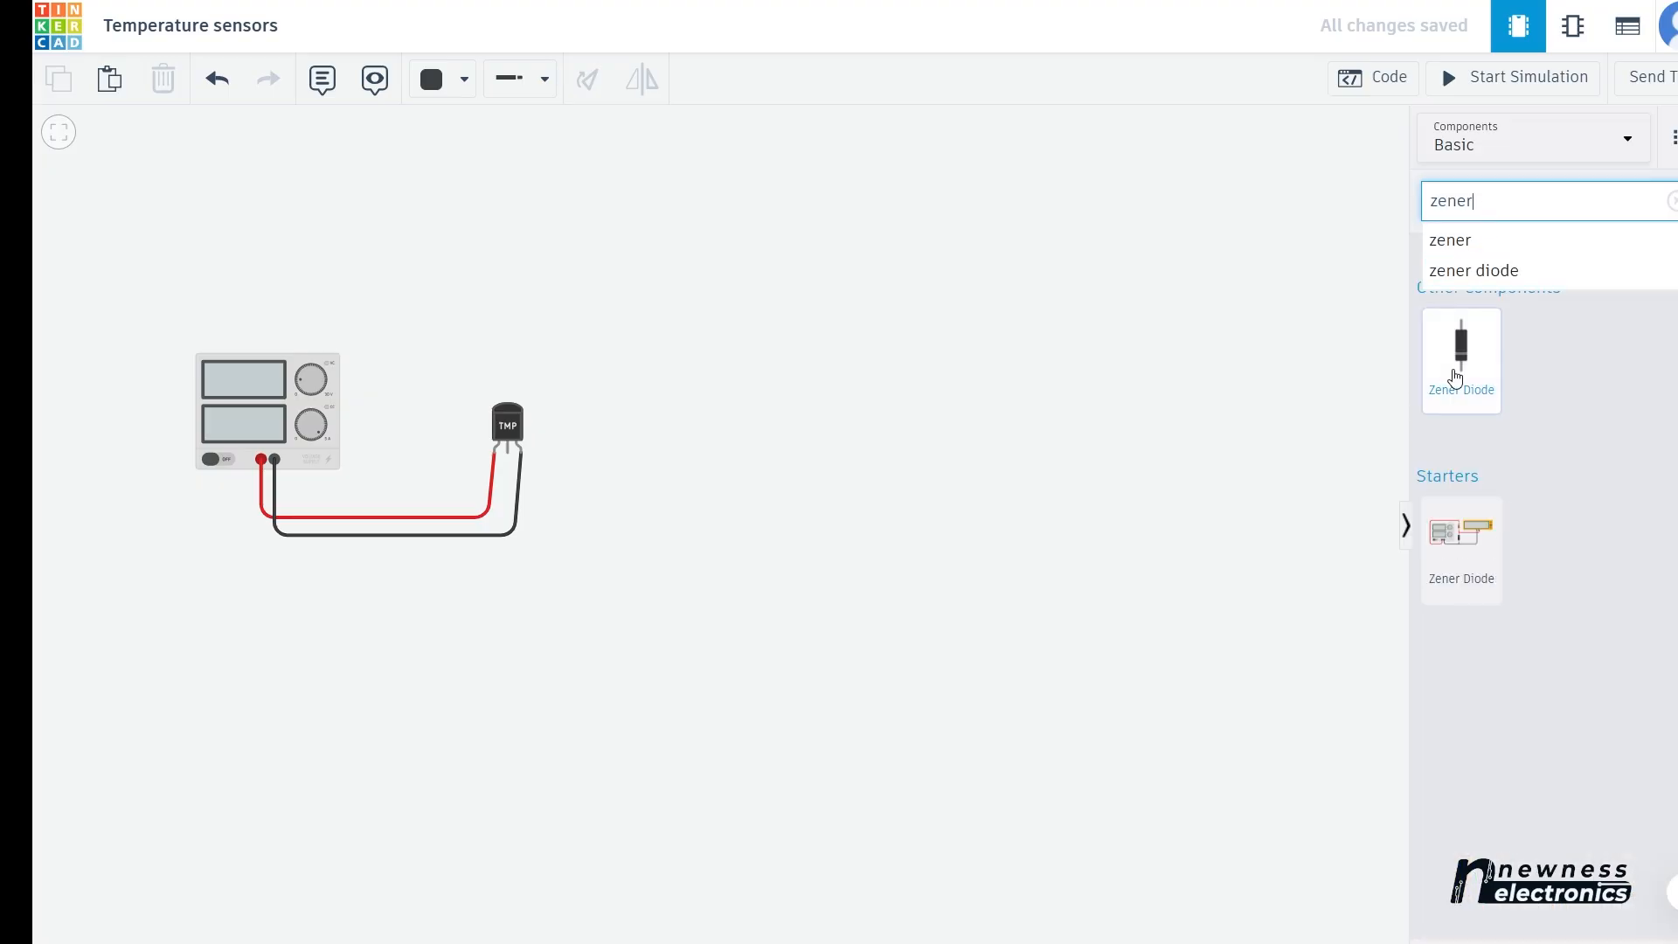
left_click_drag(1456, 378, 658, 479)
left_click(588, 81)
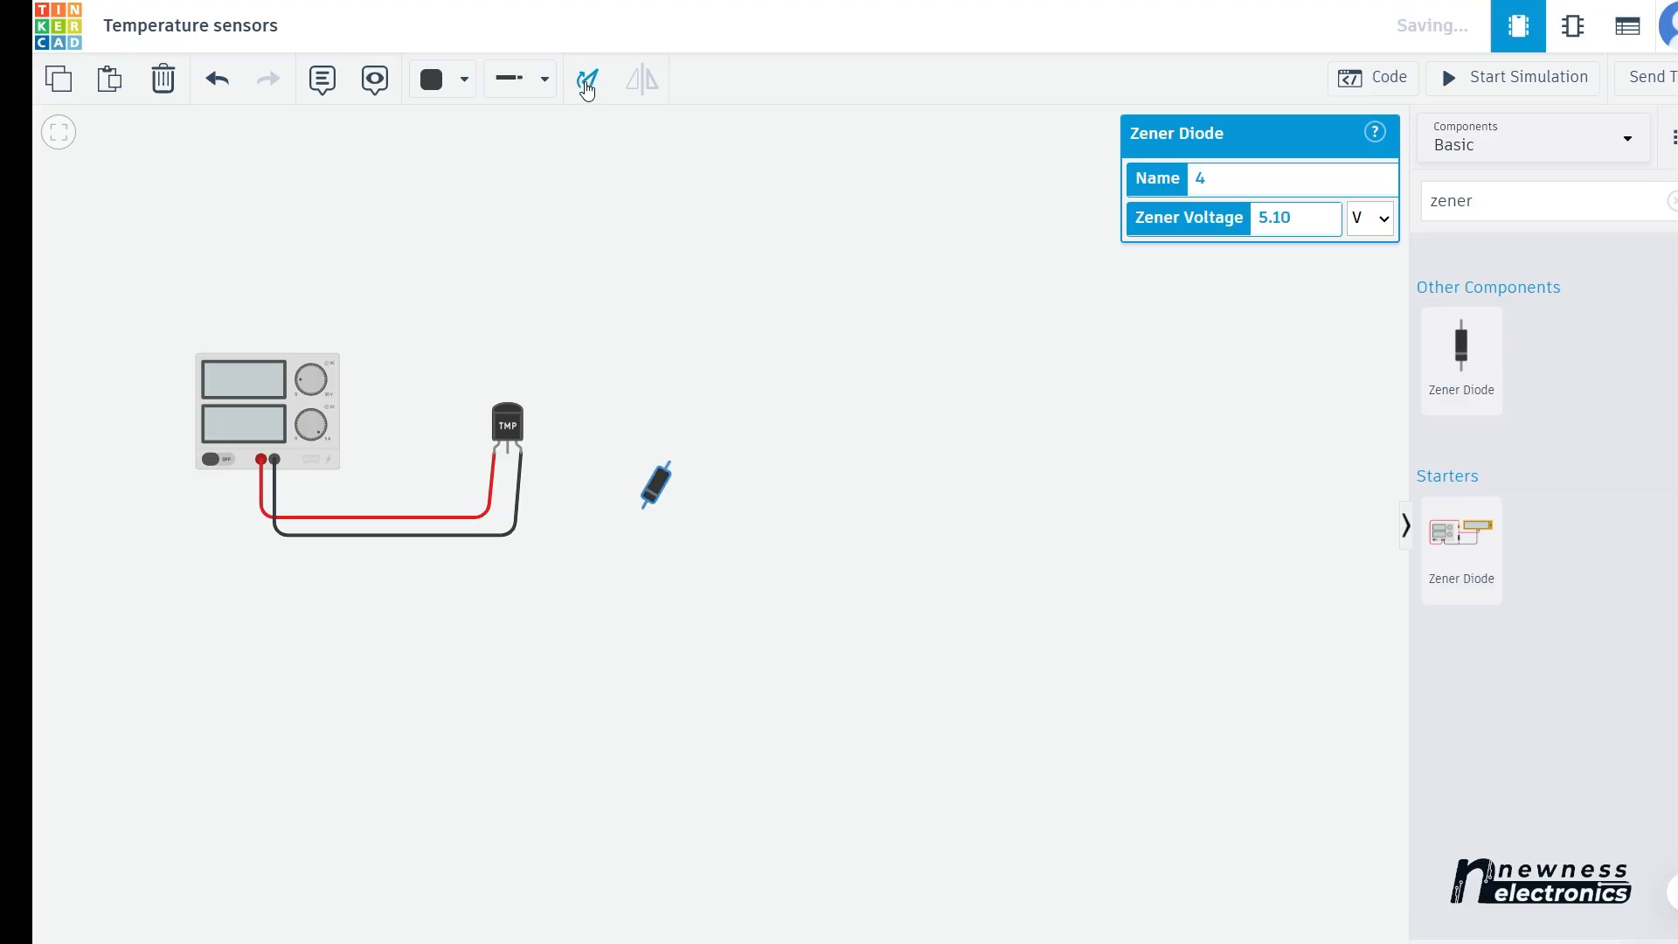
left_click(587, 80)
mouse_move(659, 494)
left_mouse_down()
mouse_move(614, 495)
mouse_move(635, 496)
left_mouse_up()
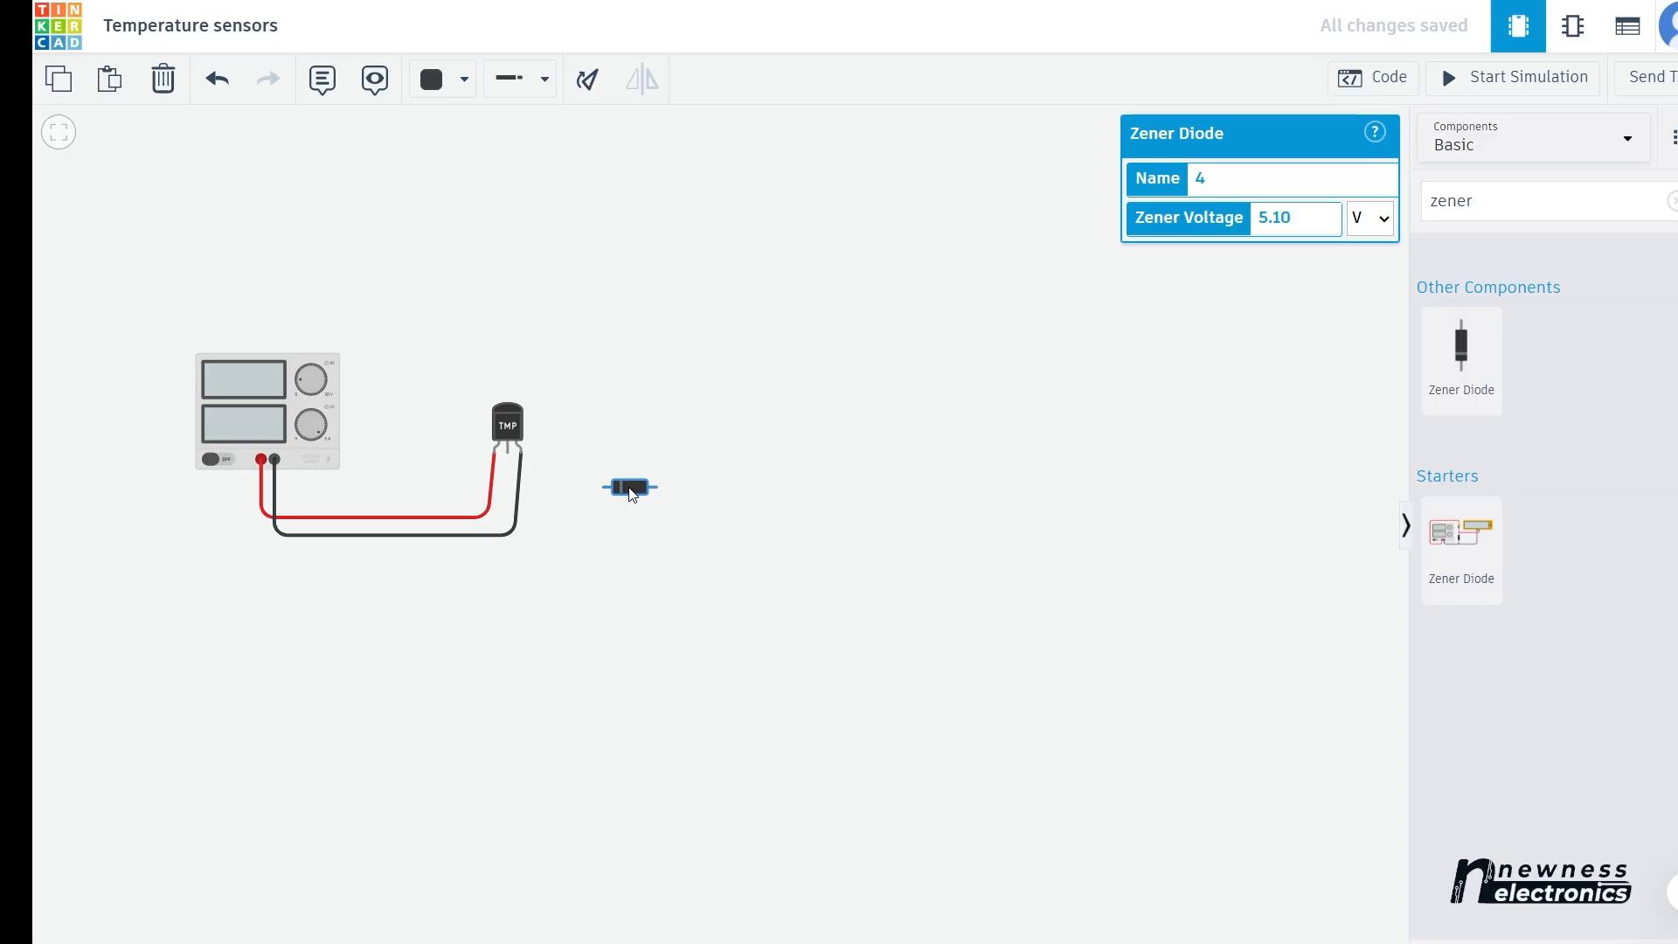
key("Delete")
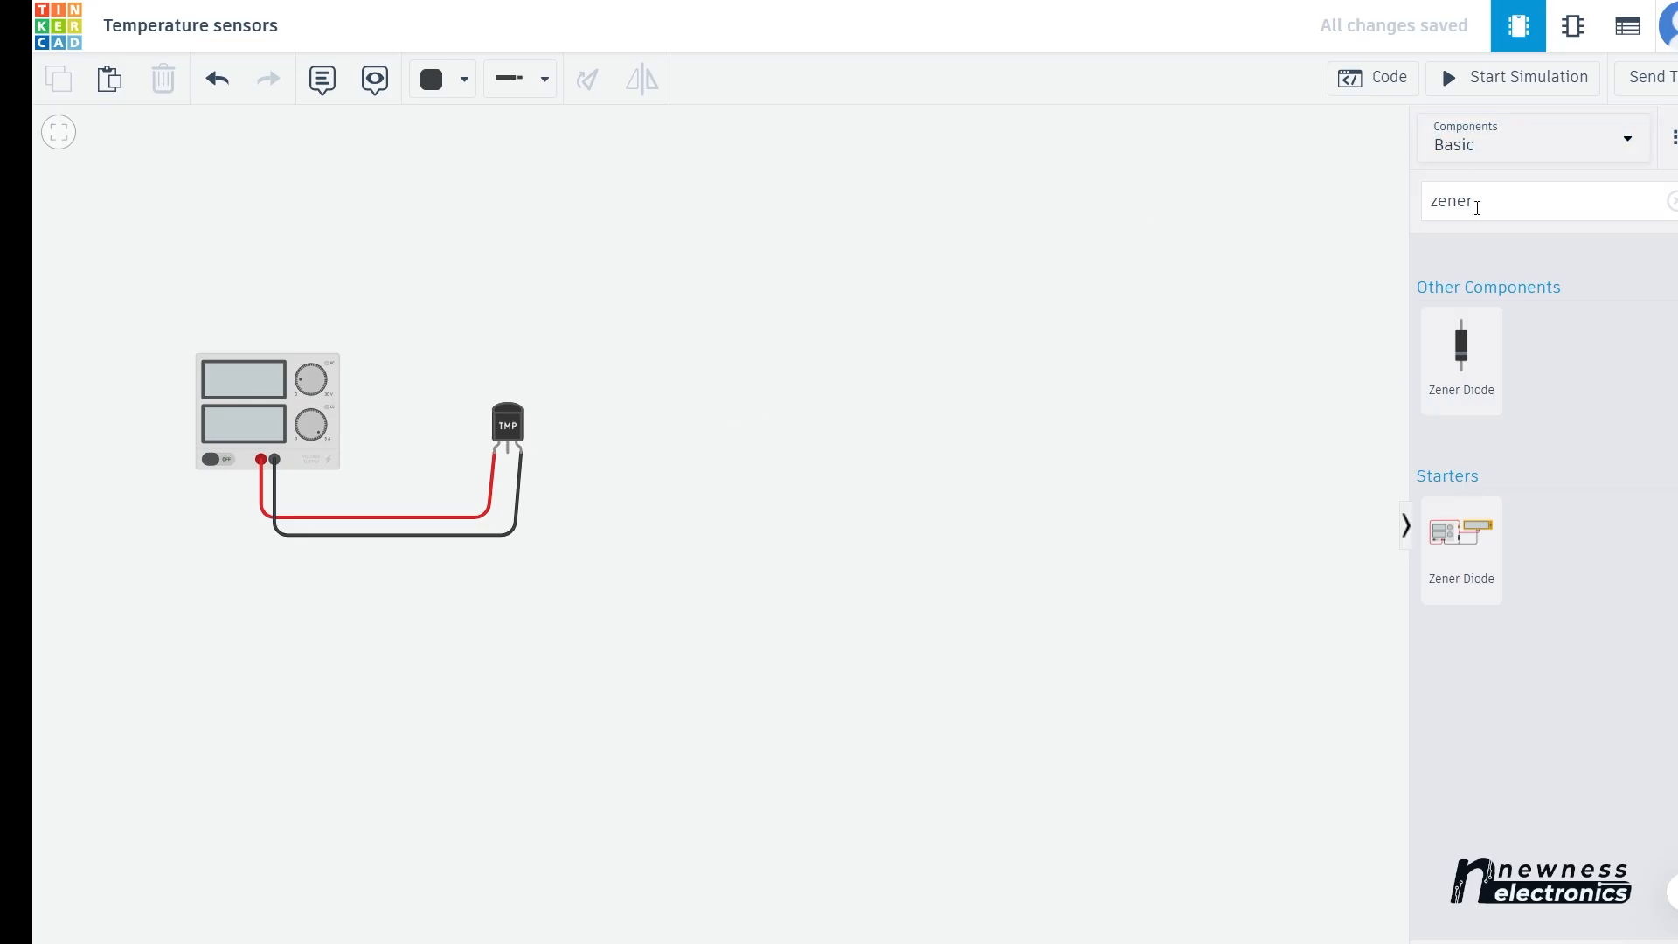
- Search the component library for "npn" to bring up the NPN transistor
left_click(1479, 206)
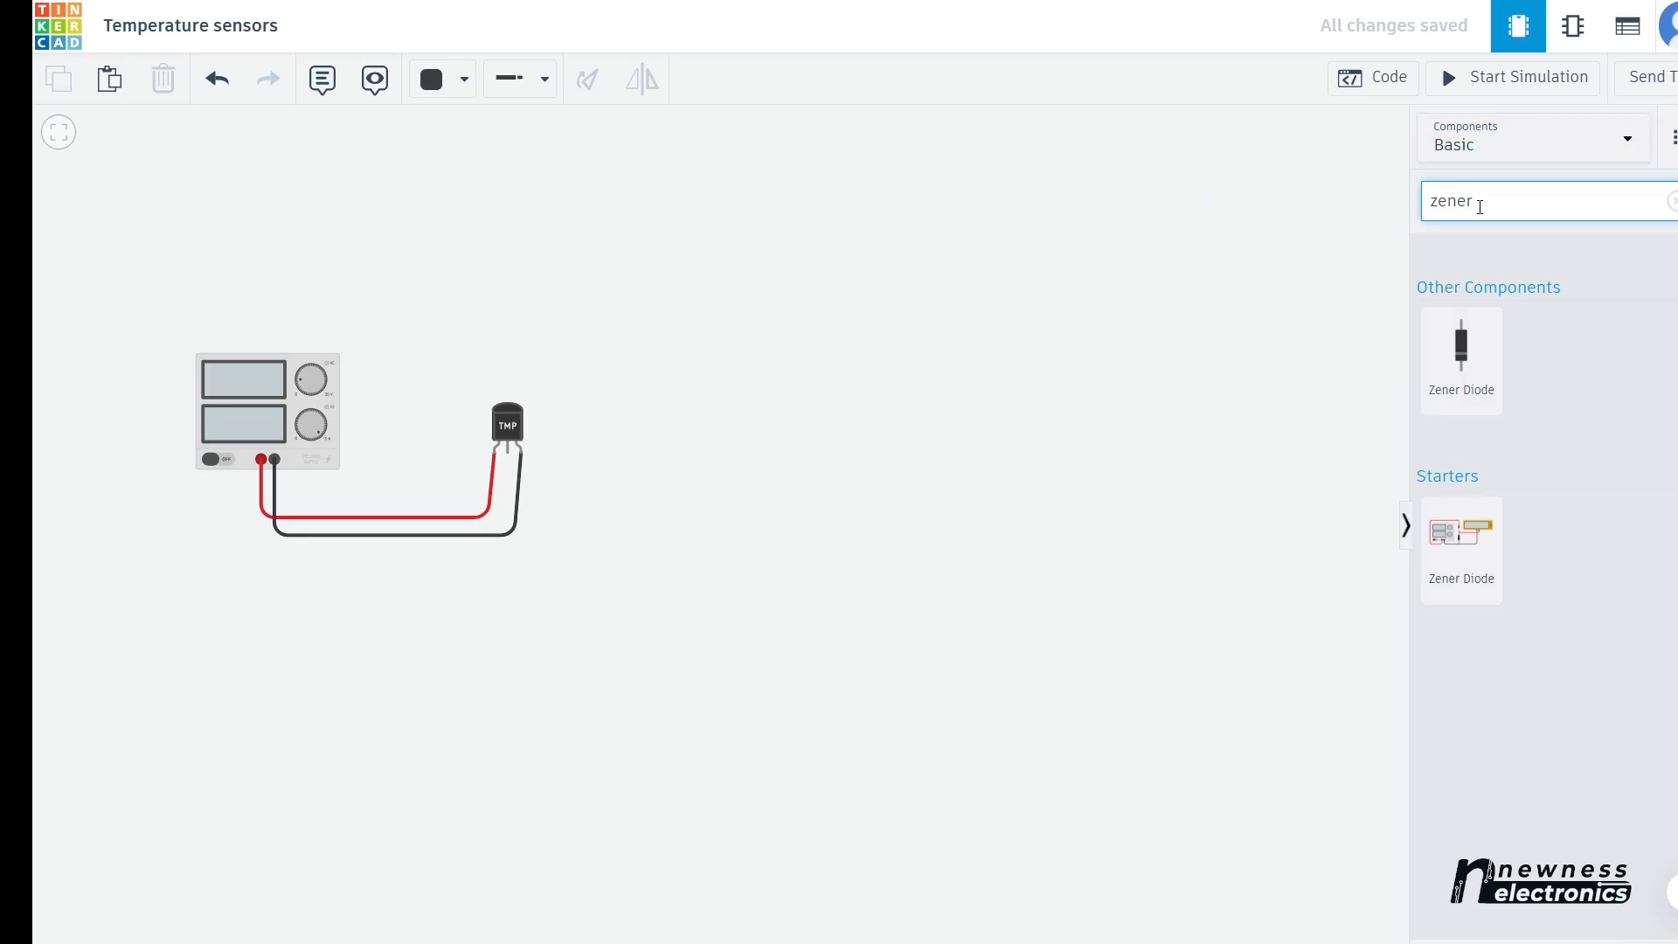
key("BackSpace")
key("BackSpace")
key("BackSpace")
key("BackSpace")
key("BackSpace")
type("trans")
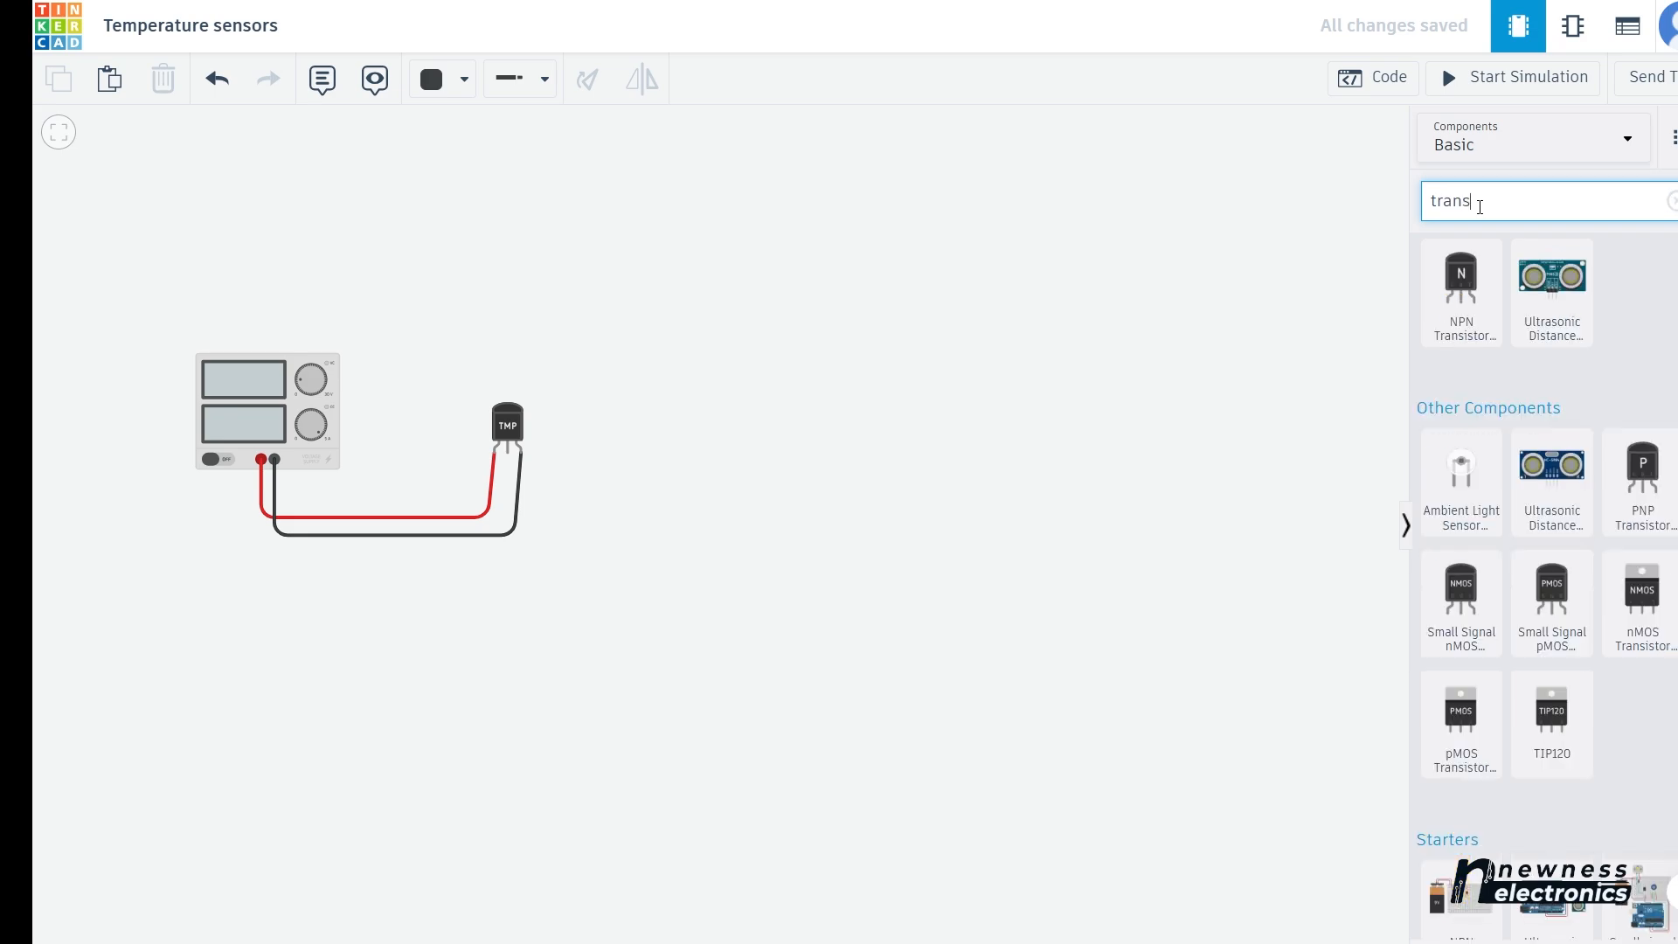
type("i")
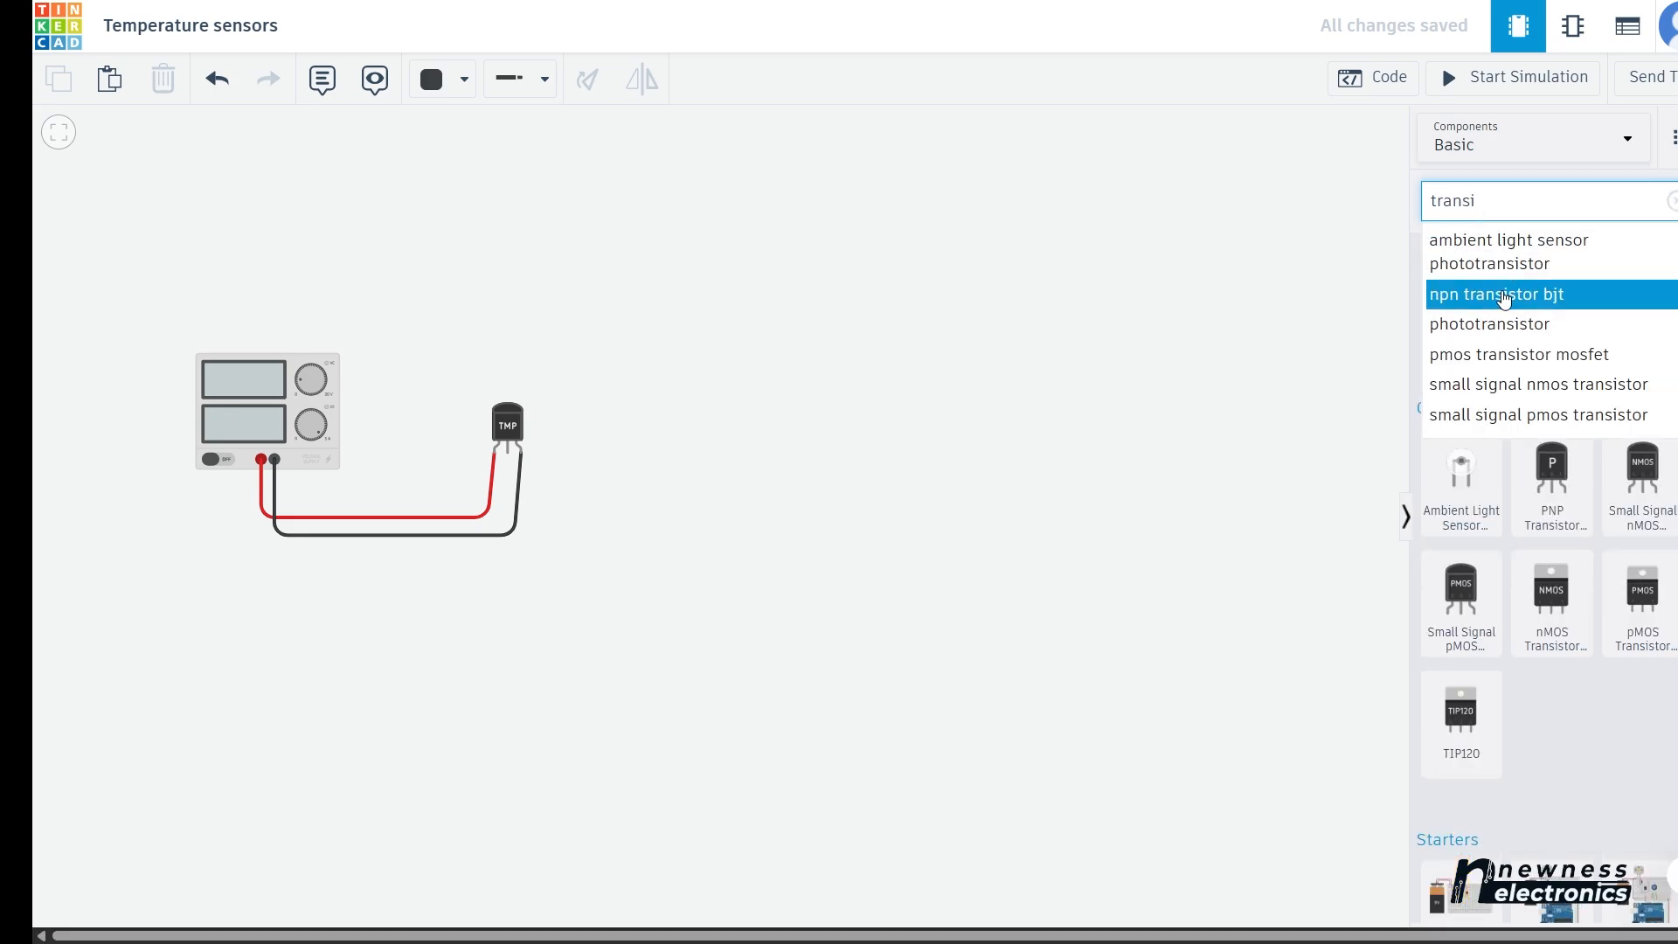
left_click(1504, 296)
left_click(1593, 202)
key("BackSpace")
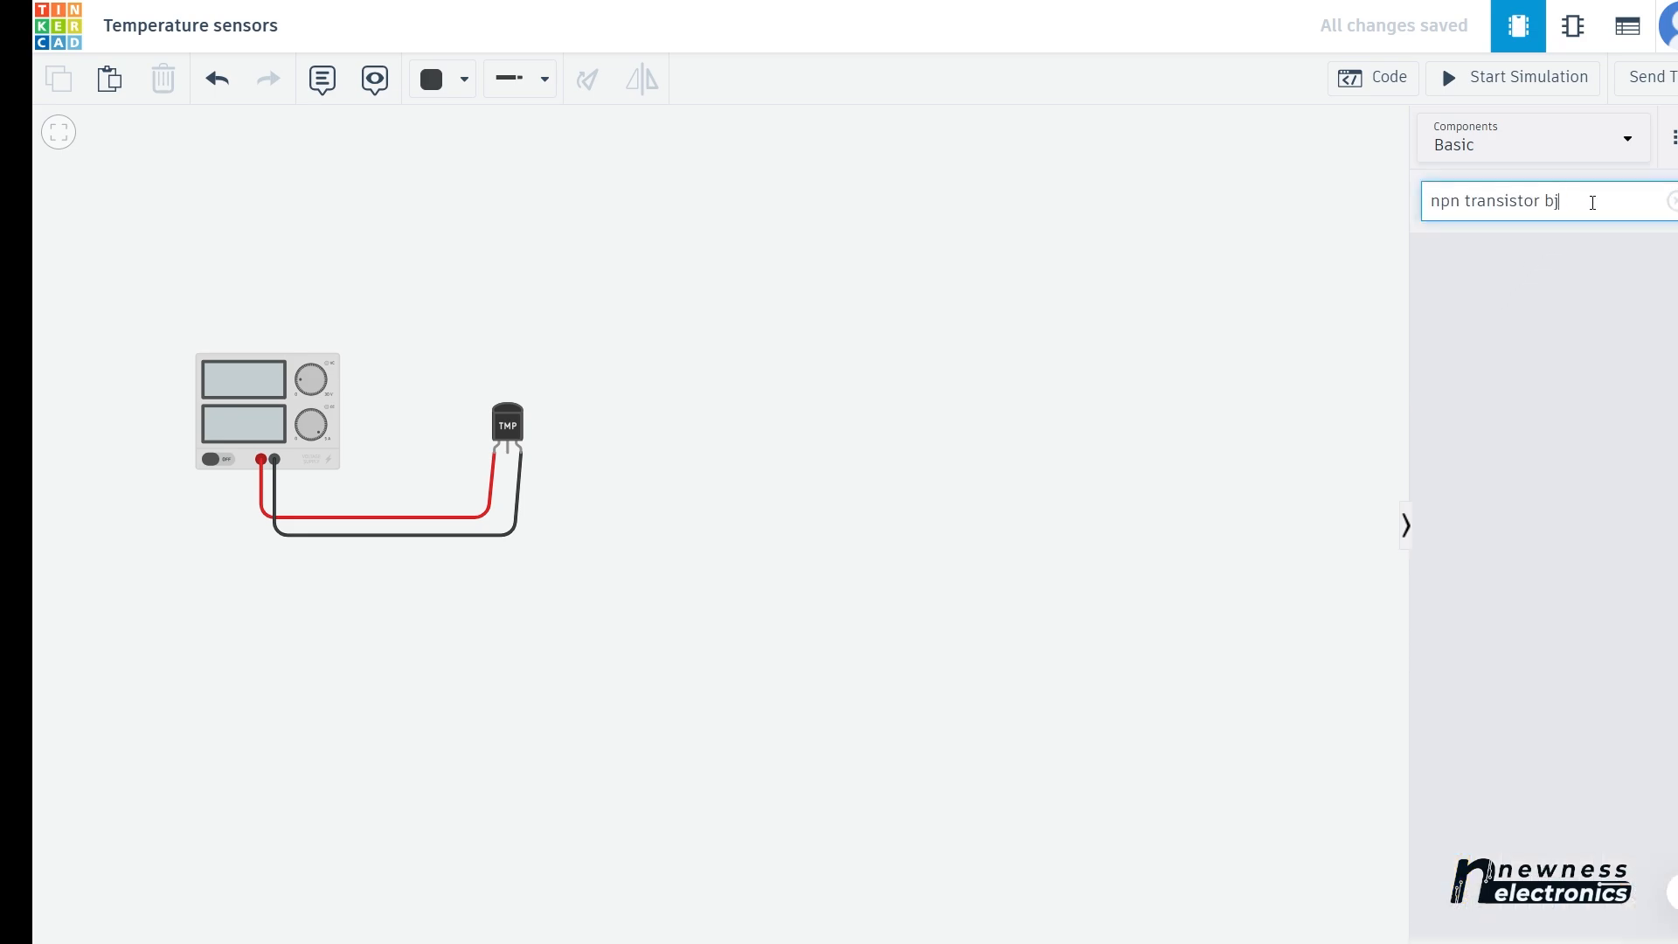
key("BackSpace")
key("BackSpace")
key("BackSpace")
key("BackSpace")
key("BackSpace")
key("BackSpace")
key("BackSpace")
key("BackSpace")
key("BackSpace")
key("BackSpace")
key("BackSpace")
key("BackSpace")
key("BackSpace")
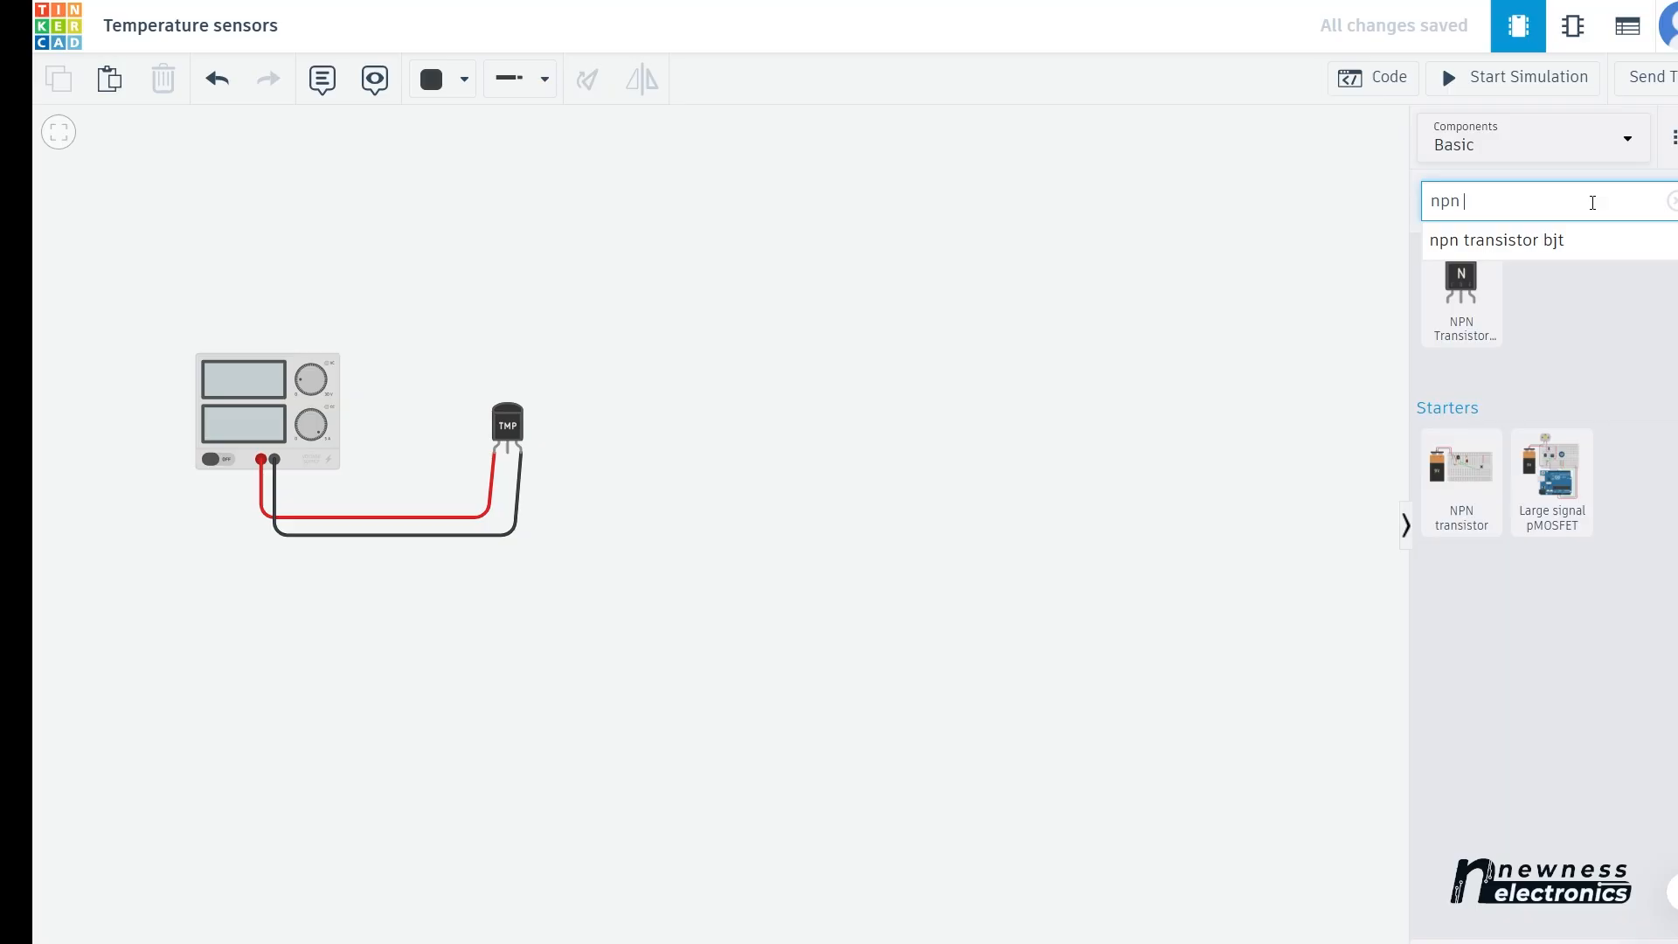
- Place an NPN transistor to the right of the temperature sensor, rotated so its legs face the sensor, slightly below the sensor's level
left_click(1462, 313)
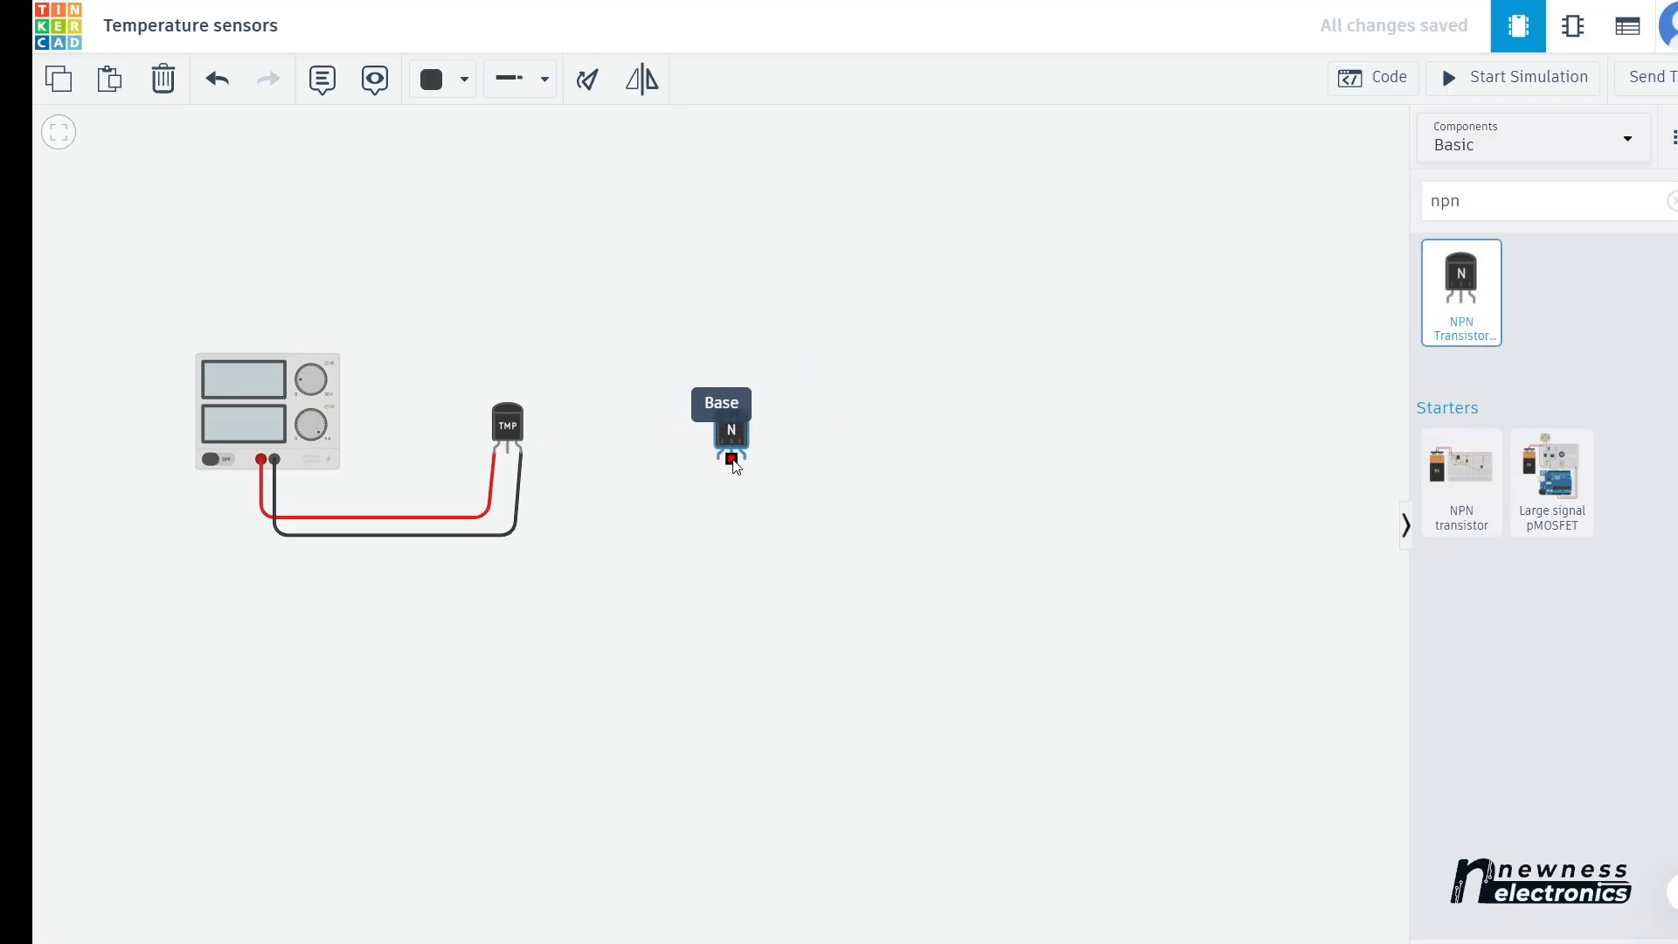
left_click(735, 466)
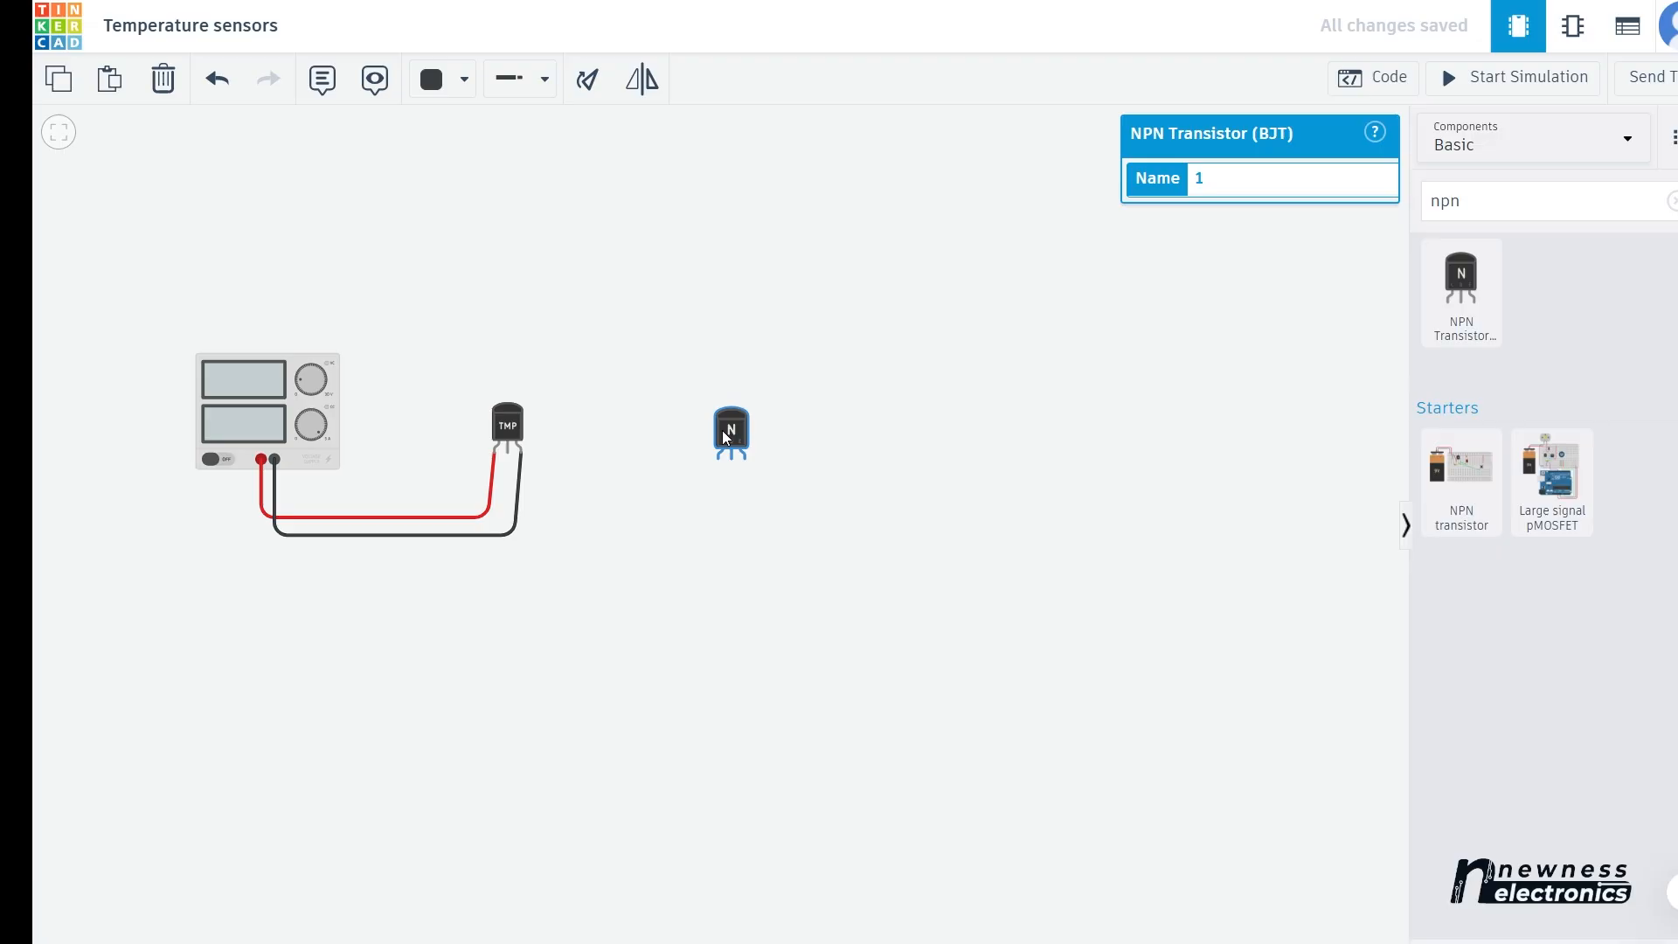
left_click(586, 81)
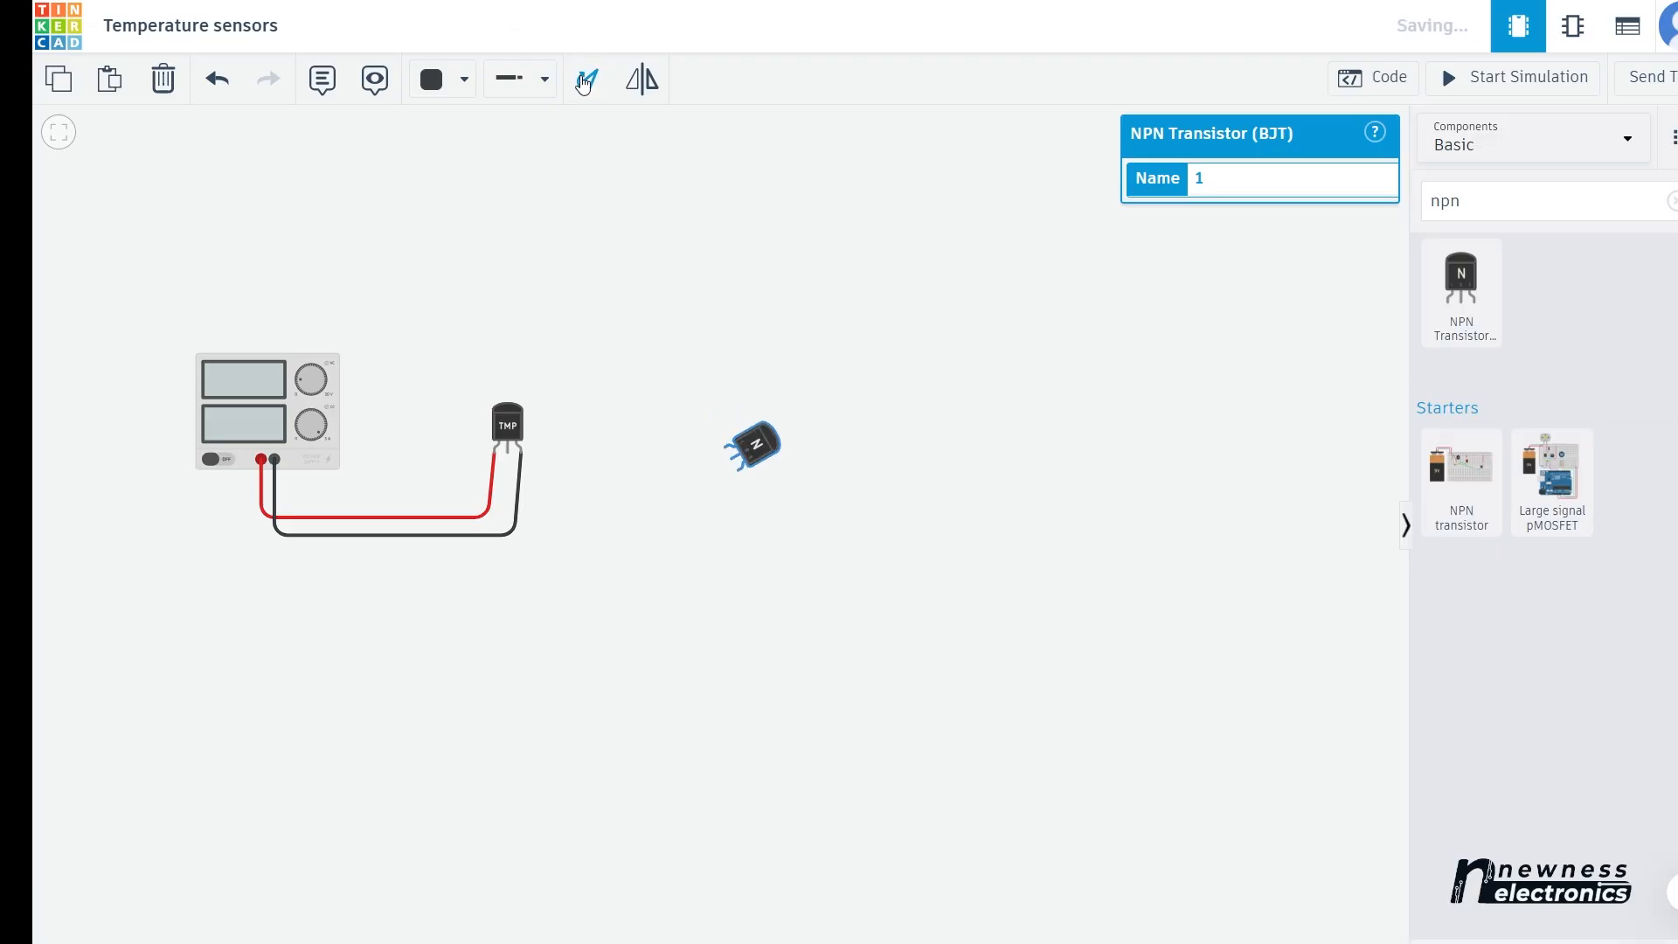
left_click(644, 480)
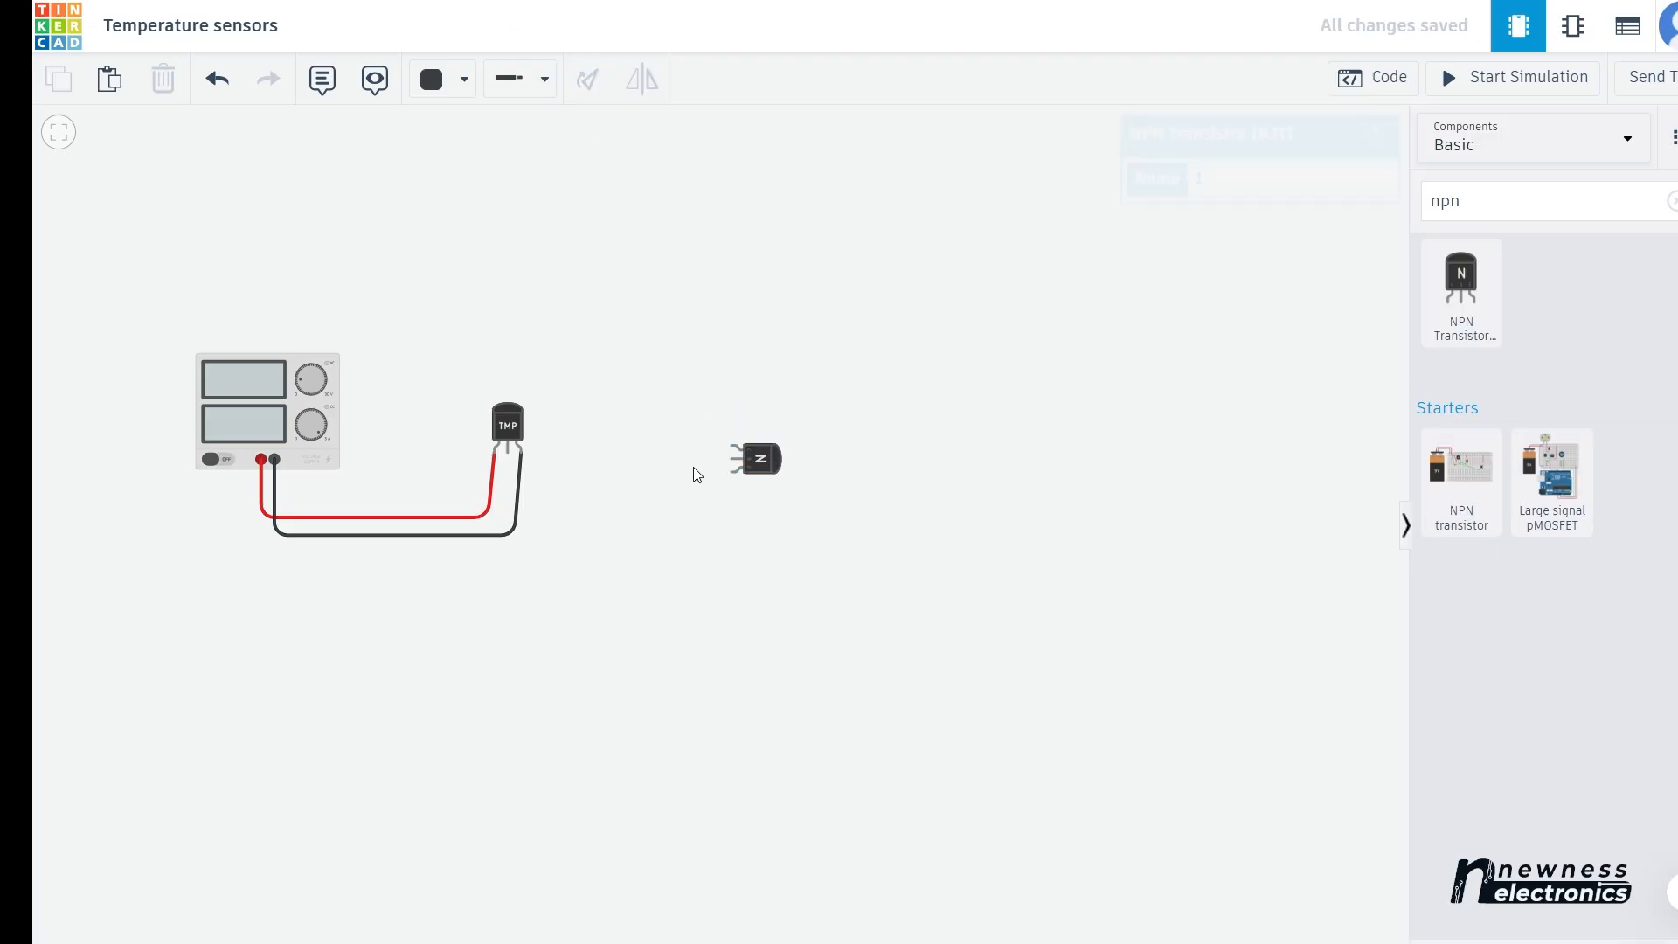
left_click_drag(755, 465, 725, 503)
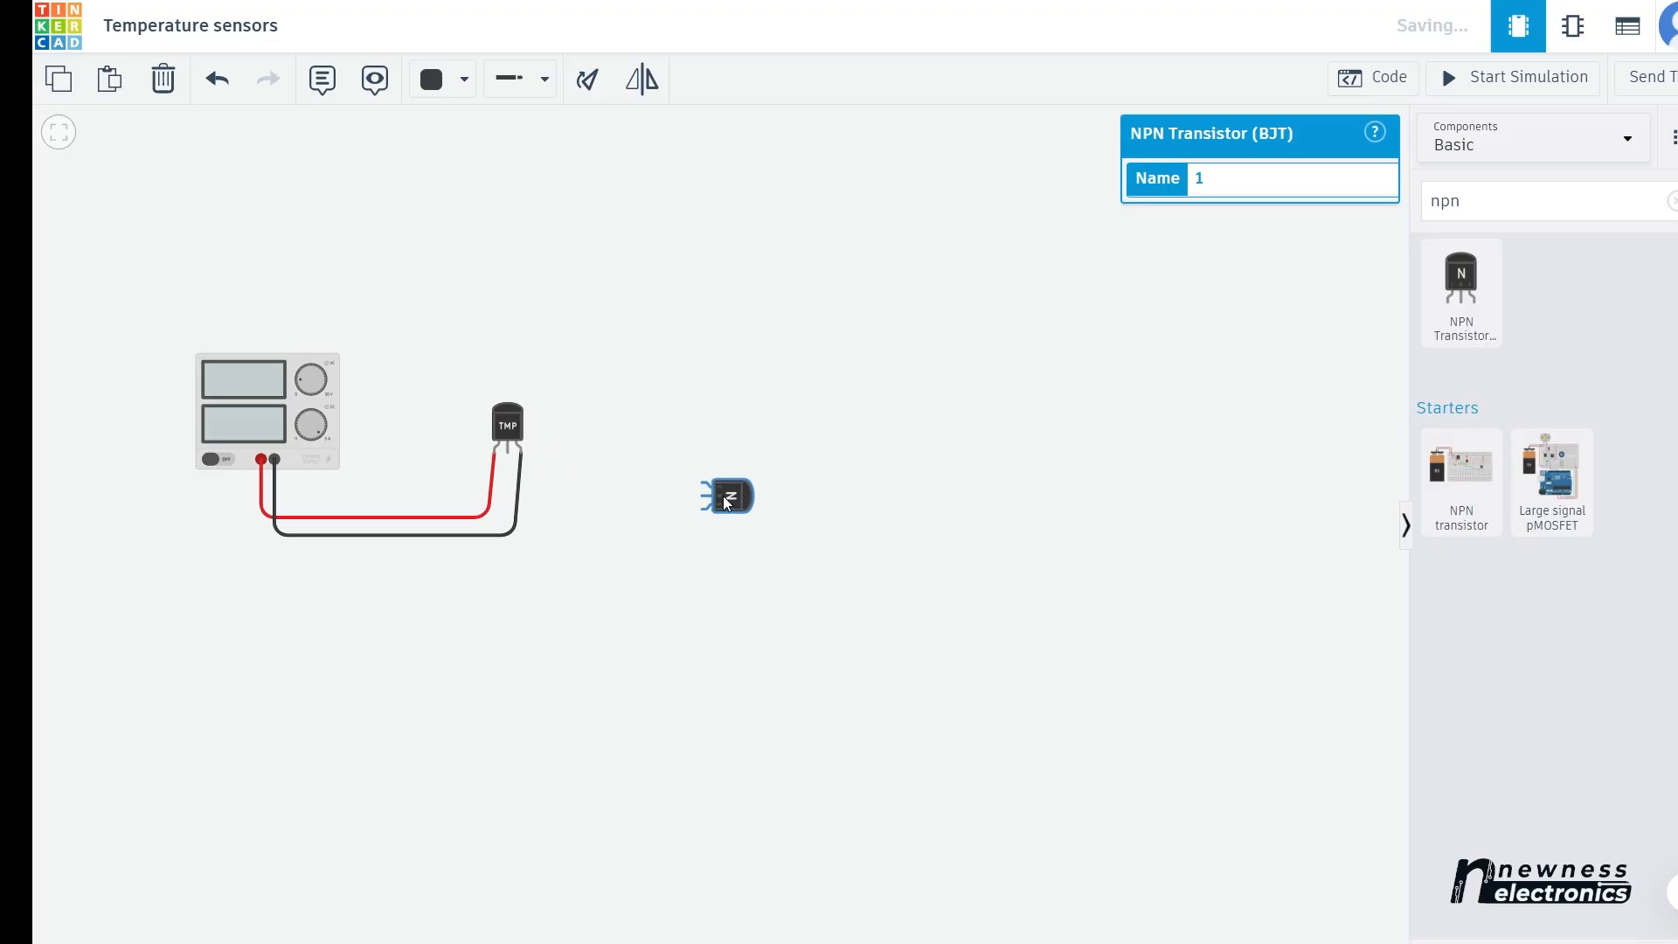
- Search the component library for "resistor" and place two resistors, one above the transistor and one between the sensor and the transistor
double_click(1447, 202)
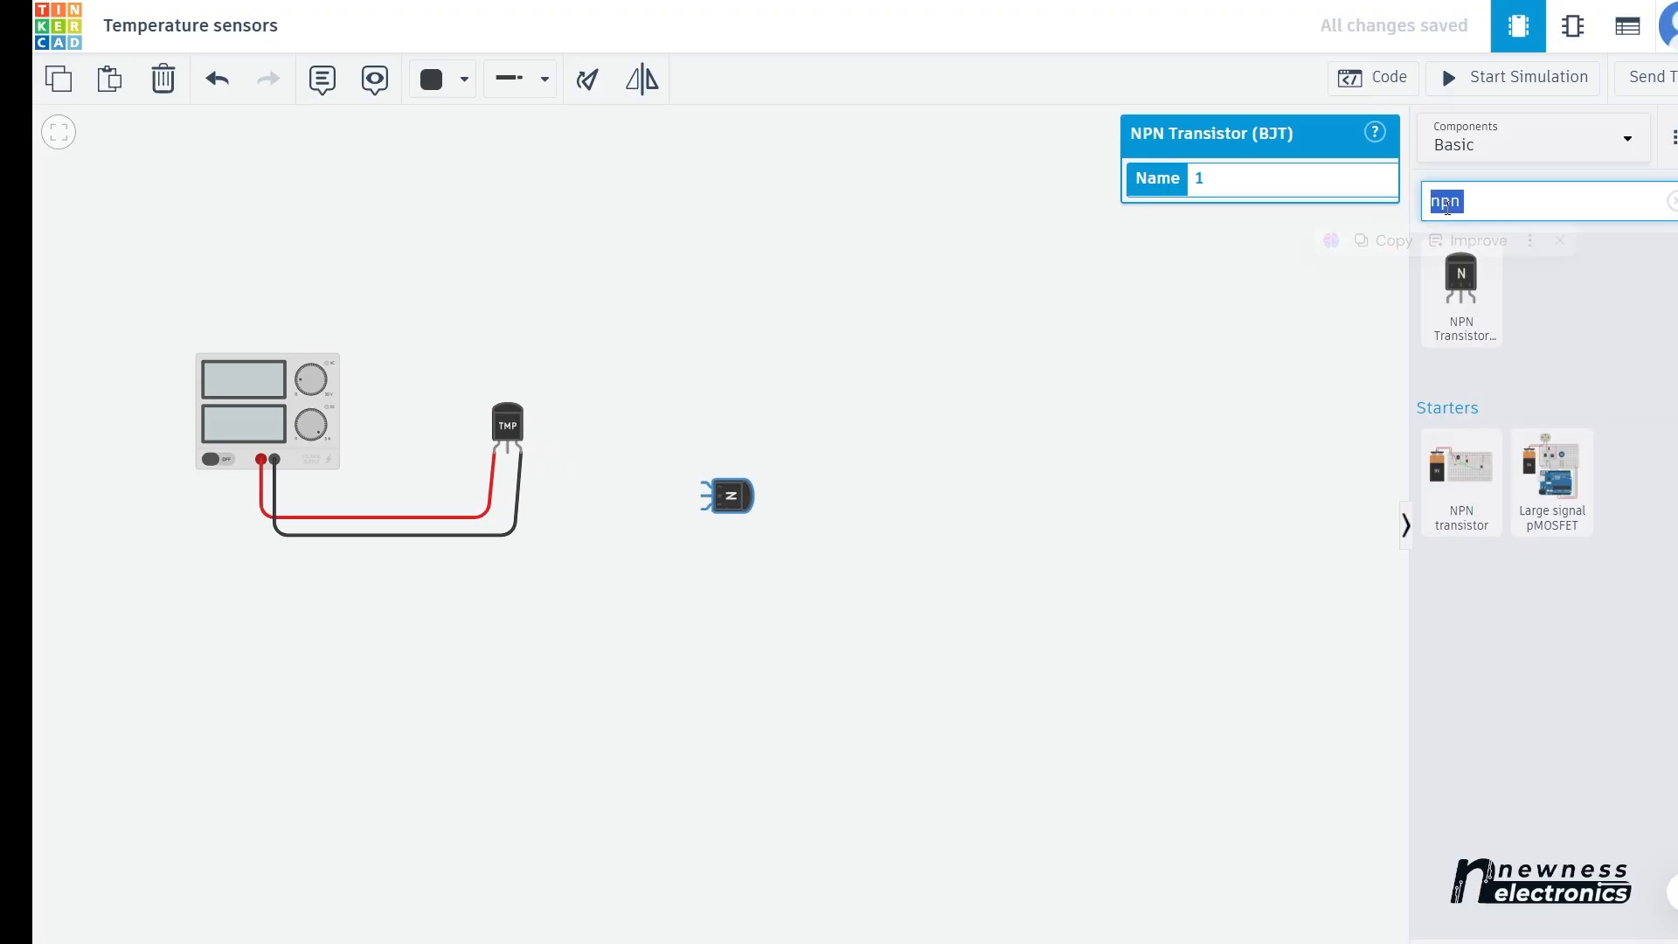
type("resis")
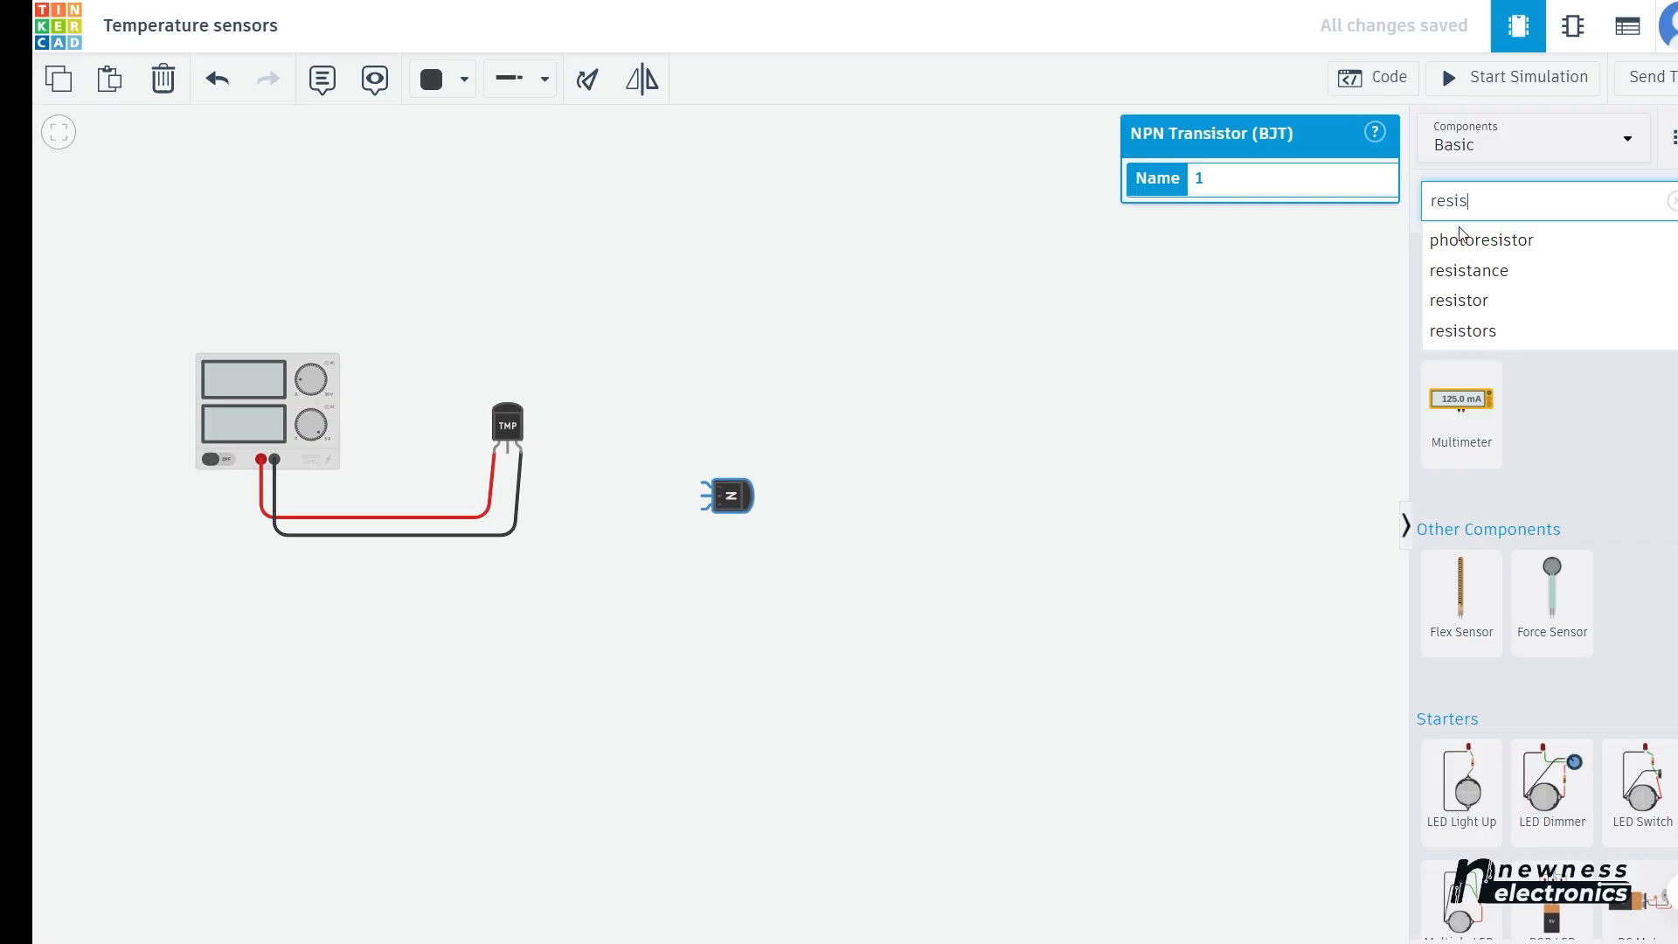
left_click(1472, 300)
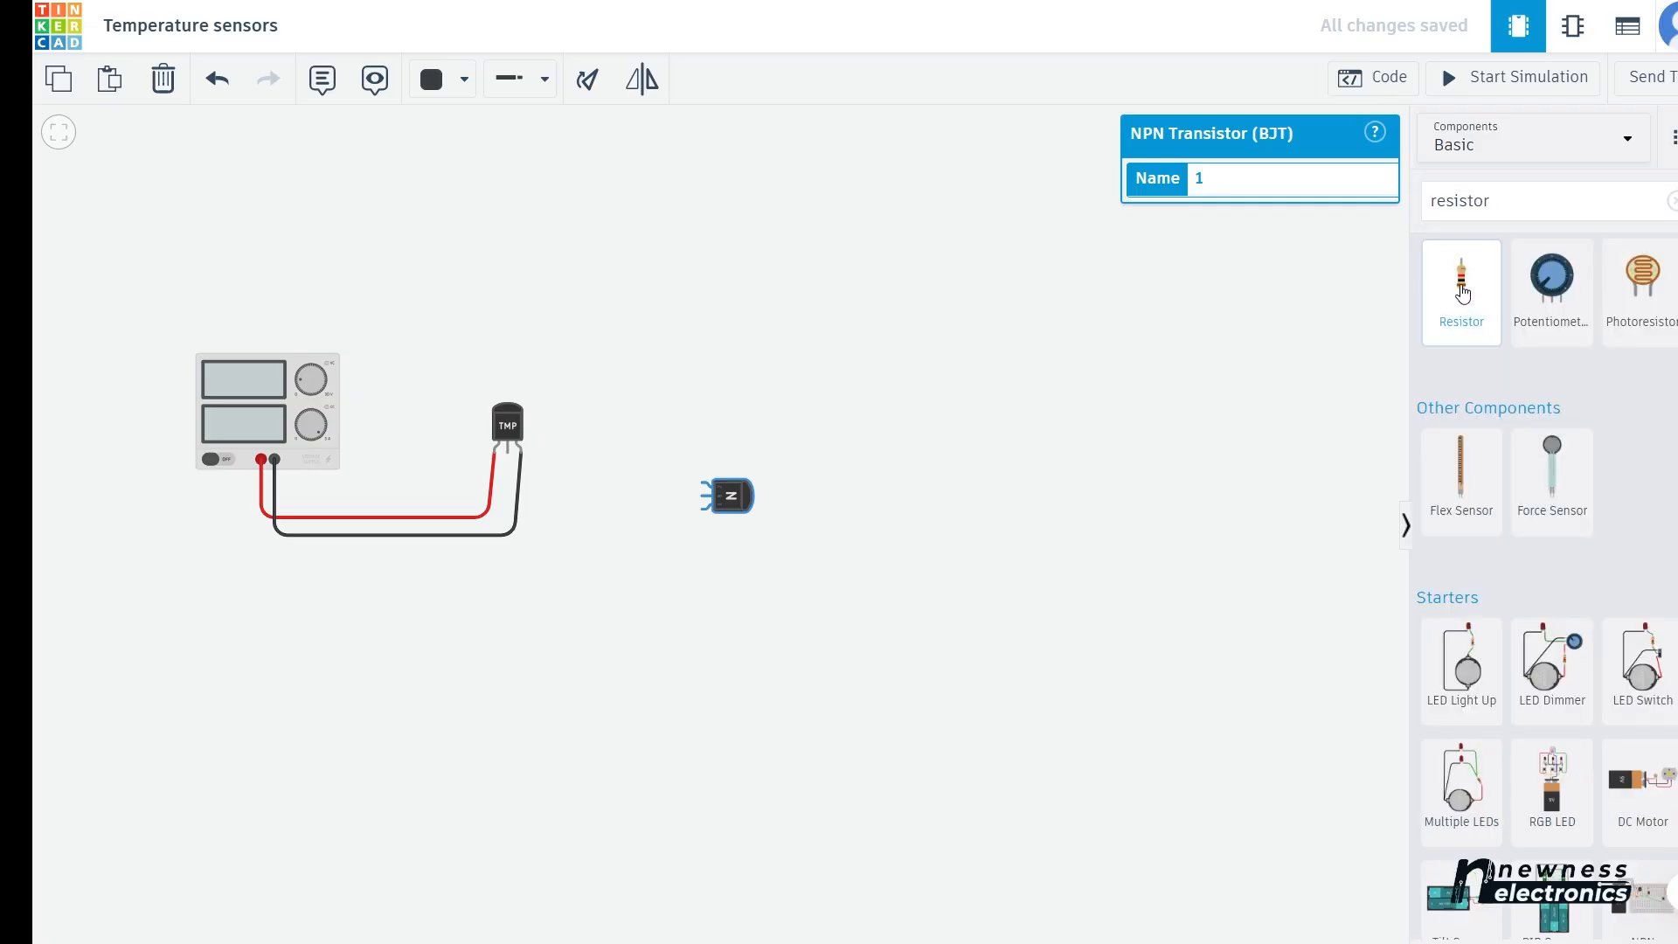
left_click_drag(1470, 299, 713, 335)
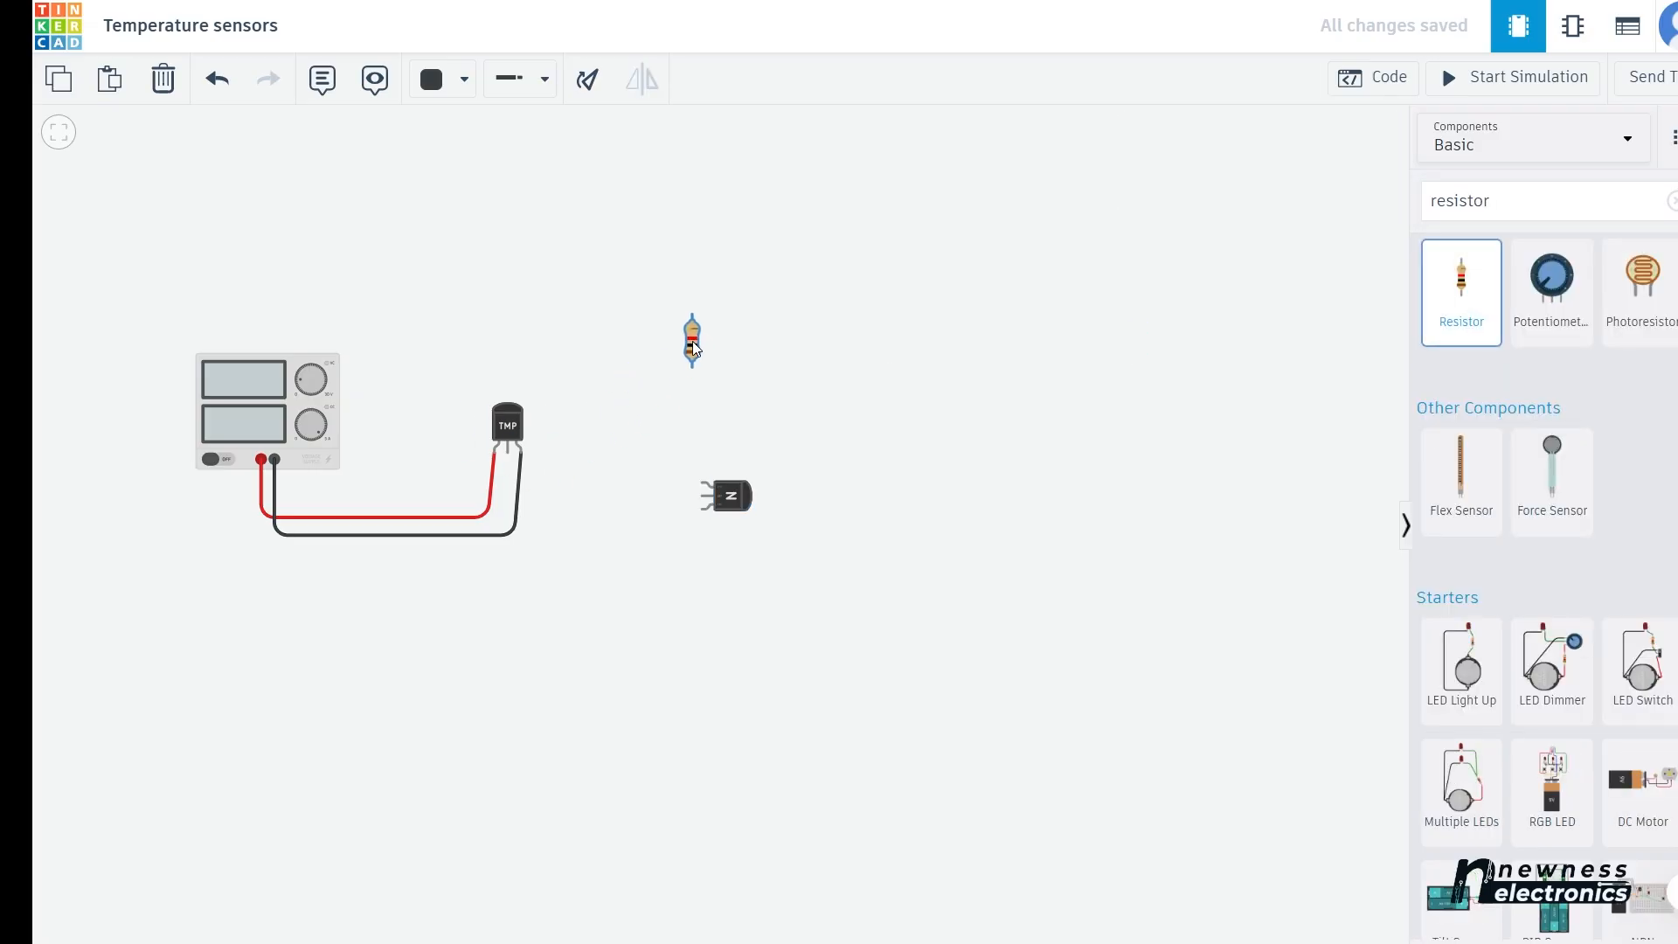
left_click_drag(1503, 279, 602, 453)
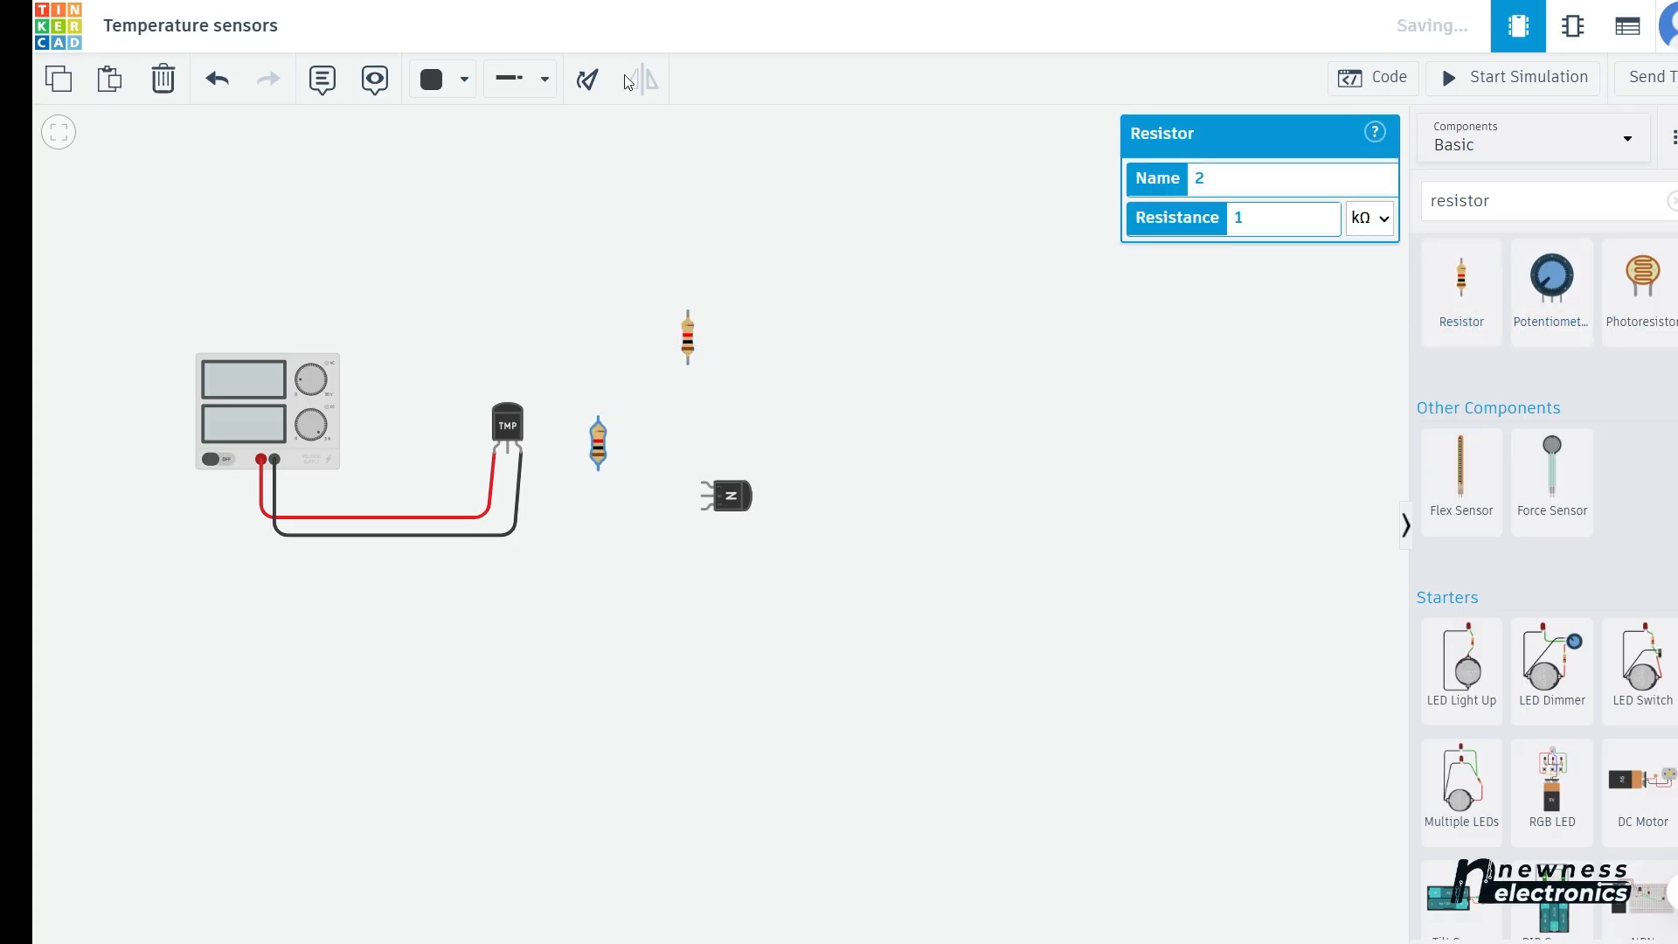
- Rotate the resistor beside the sensor to horizontal and line it up with the transistor's middle leg
left_click(587, 79)
left_click(587, 80)
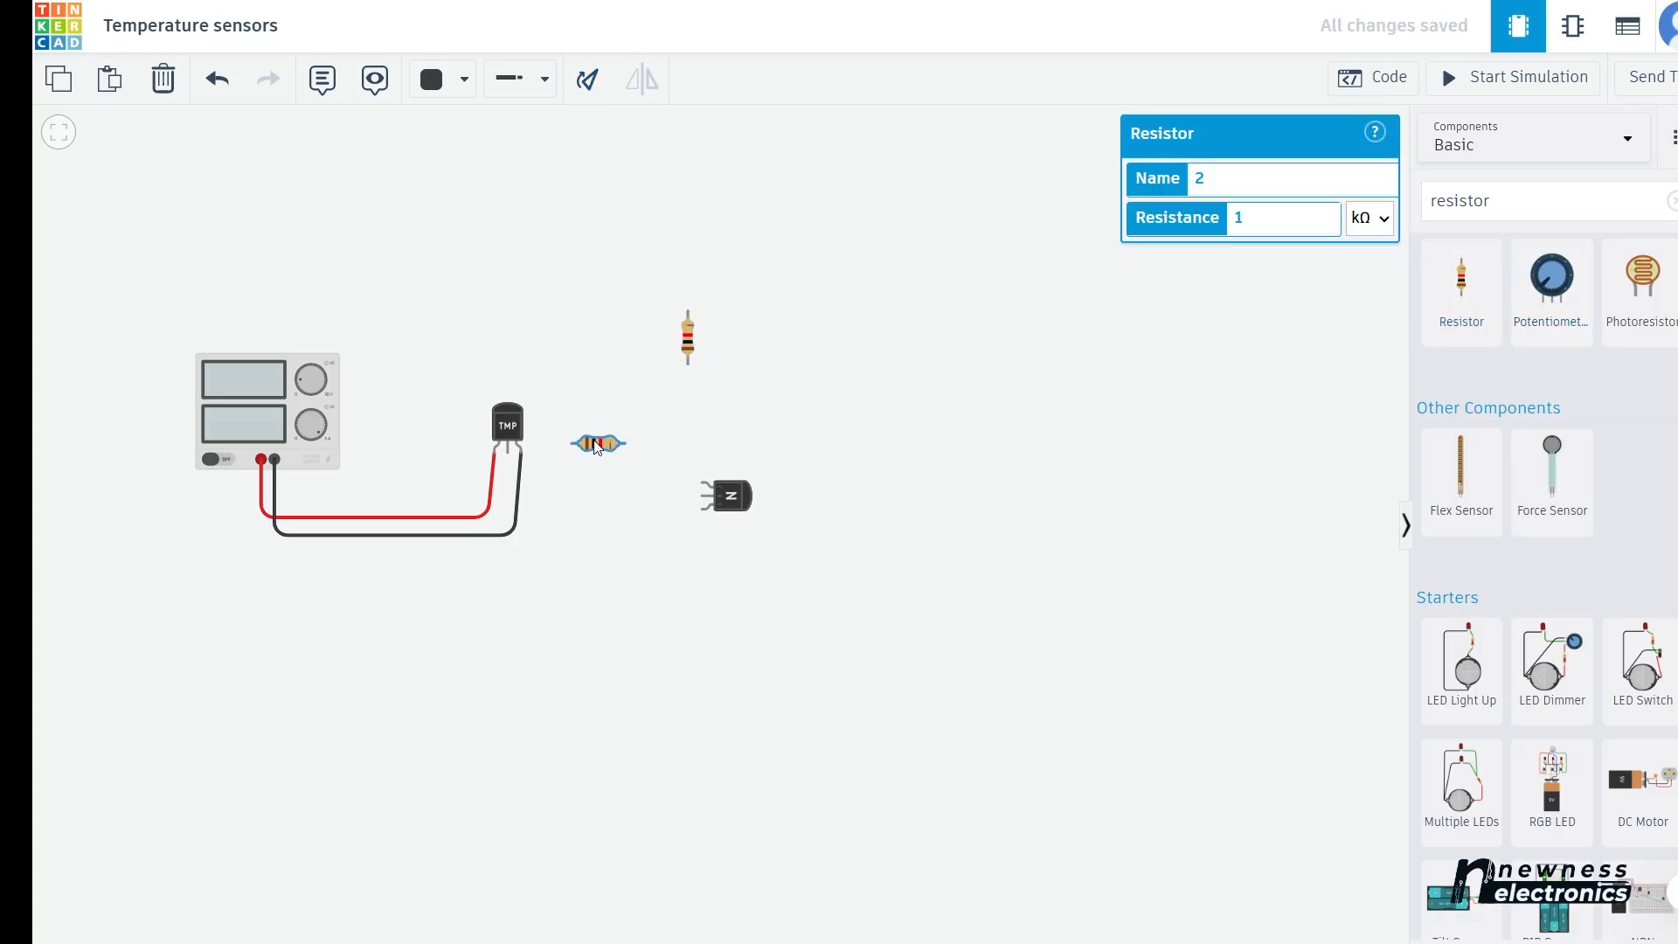
left_click_drag(598, 443, 591, 498)
- Wire the sensor's Vout pin through the horizontal resistor to the transistor's base, using green wires
left_click(508, 452)
left_click(566, 497)
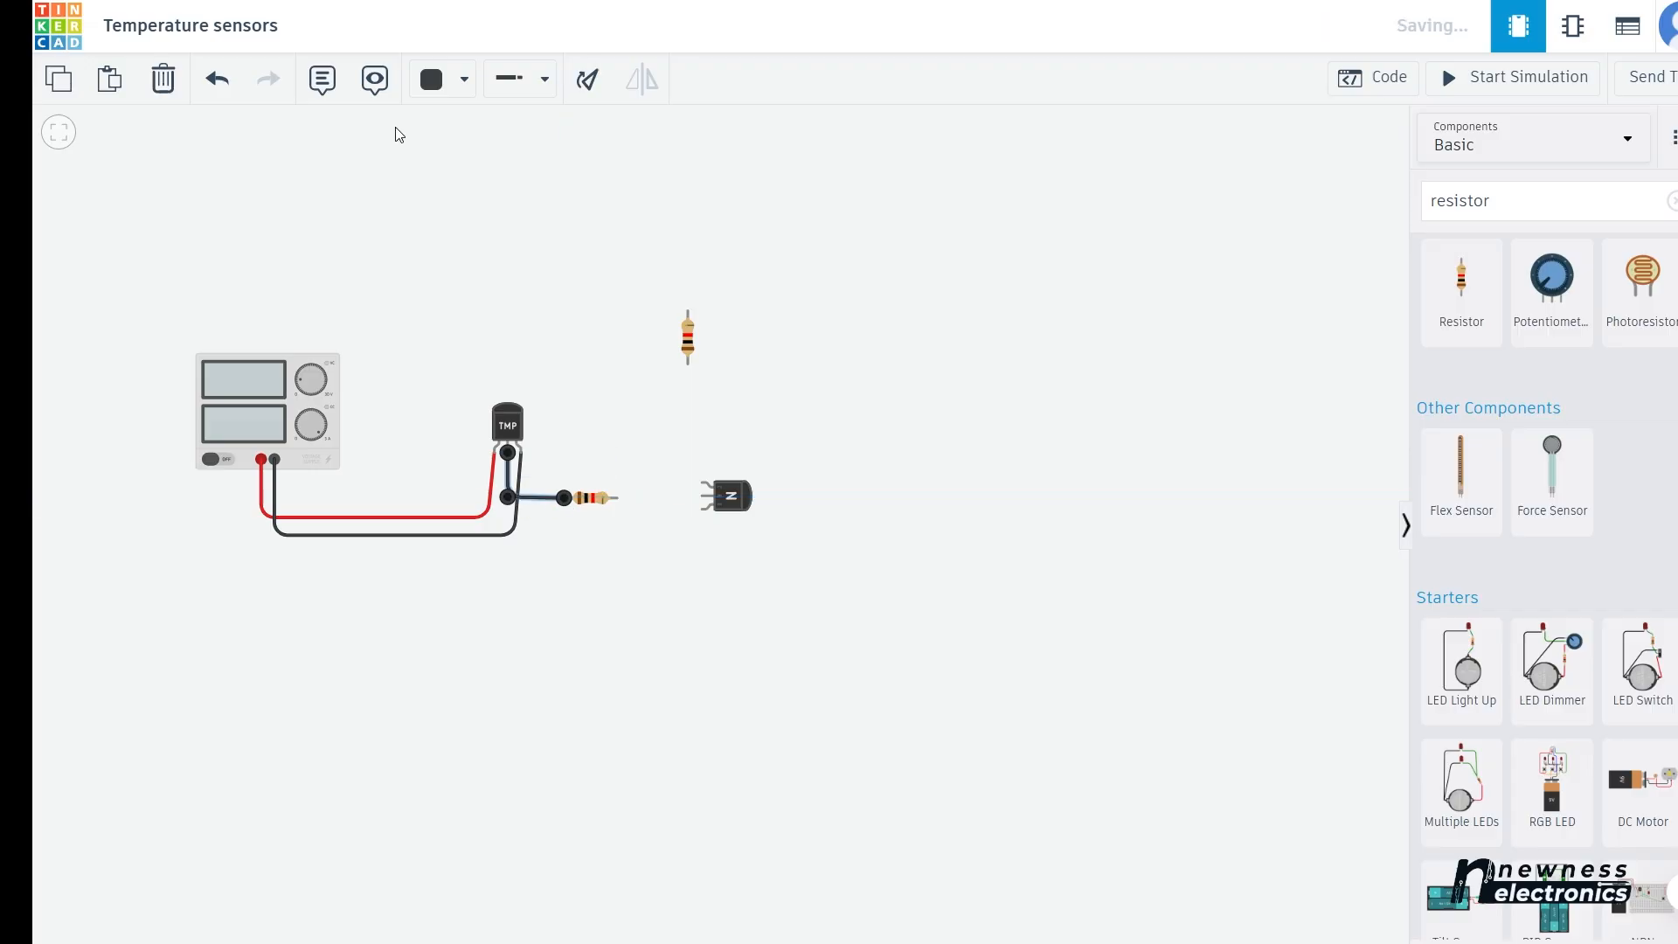
left_click(464, 80)
left_click(476, 300)
left_click(616, 497)
left_click(711, 500)
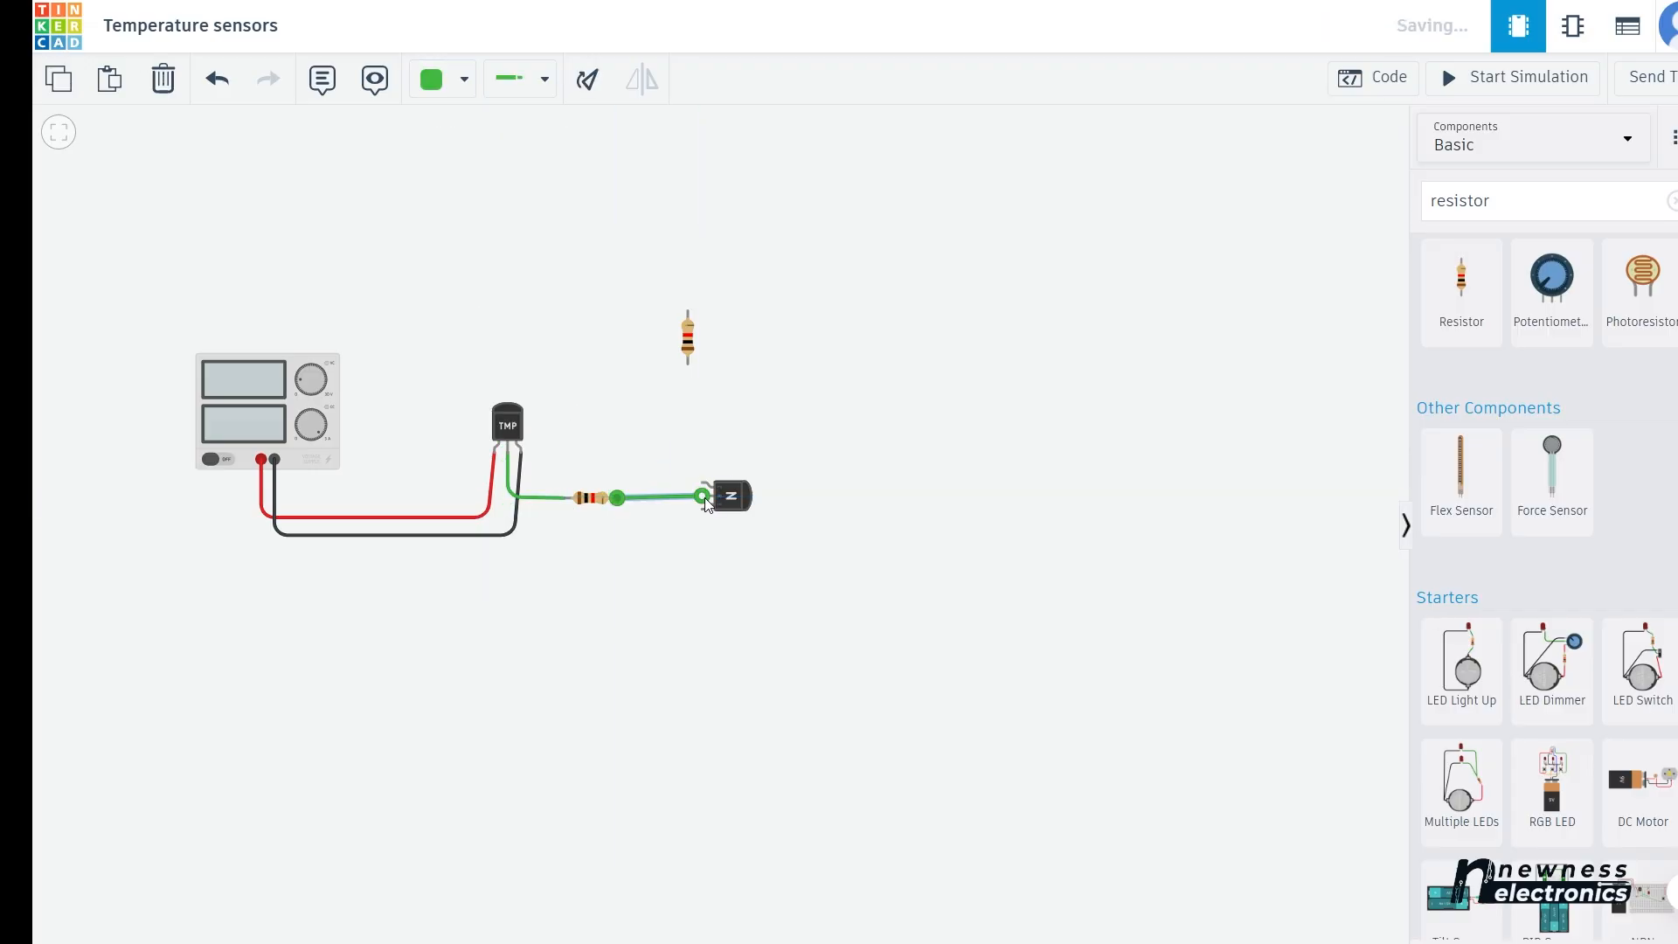
- Run a black wire from the sensor's ground pin beneath the horizontal resistor to the transistor's lower leg
left_click(520, 450)
left_click(522, 532)
left_click(686, 536)
left_click(704, 509)
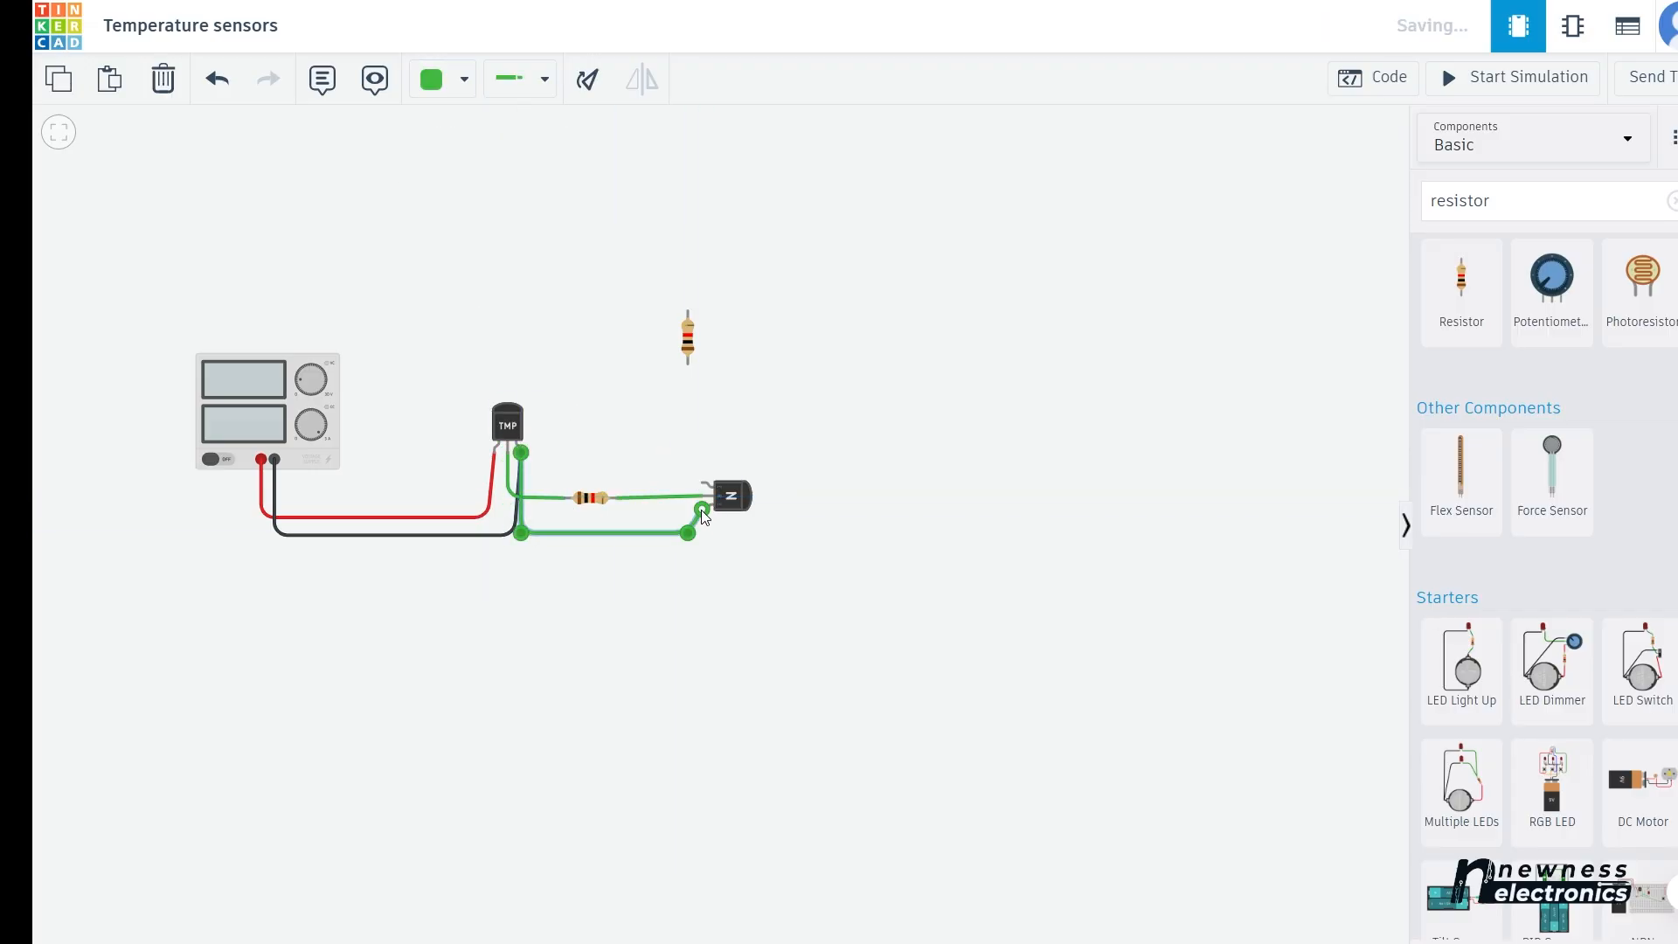
left_click(464, 80)
left_click(477, 122)
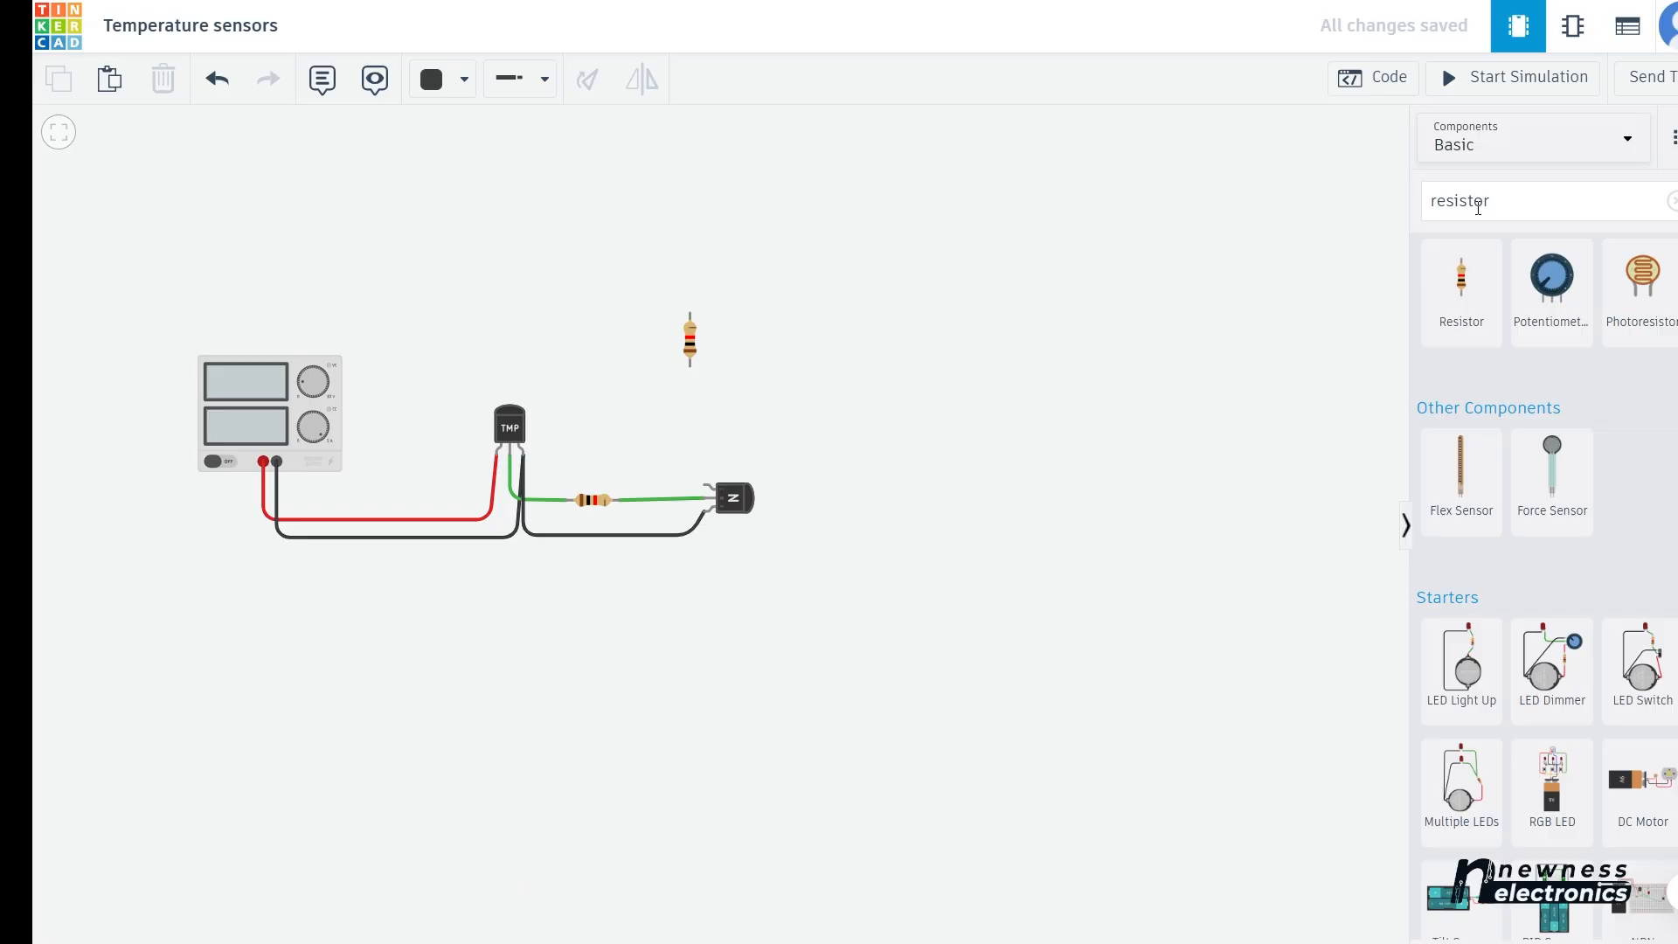
- Search the component library for "led" and place a red LED between the upper resistor and the transistor
double_click(1477, 201)
type("led")
left_click(1455, 333)
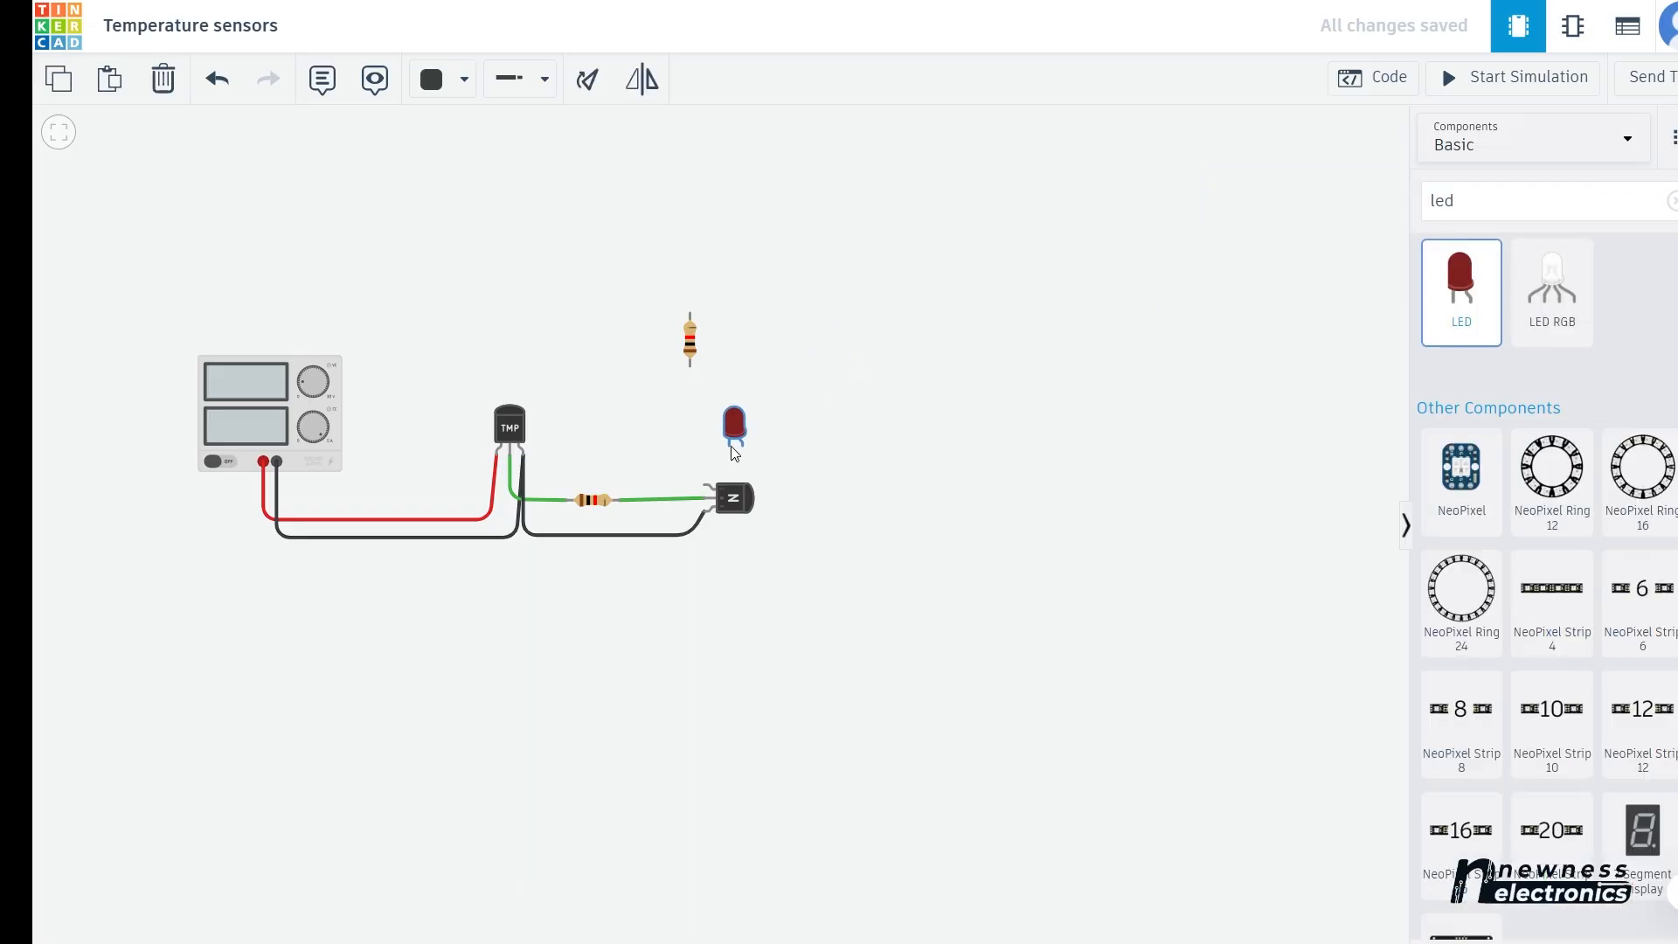
left_click(719, 417)
- Rotate the LED to horizontal, mirror it, and align its legs above the transistor's legs
left_click(588, 80)
left_click(588, 80)
left_click(588, 80)
left_click(645, 94)
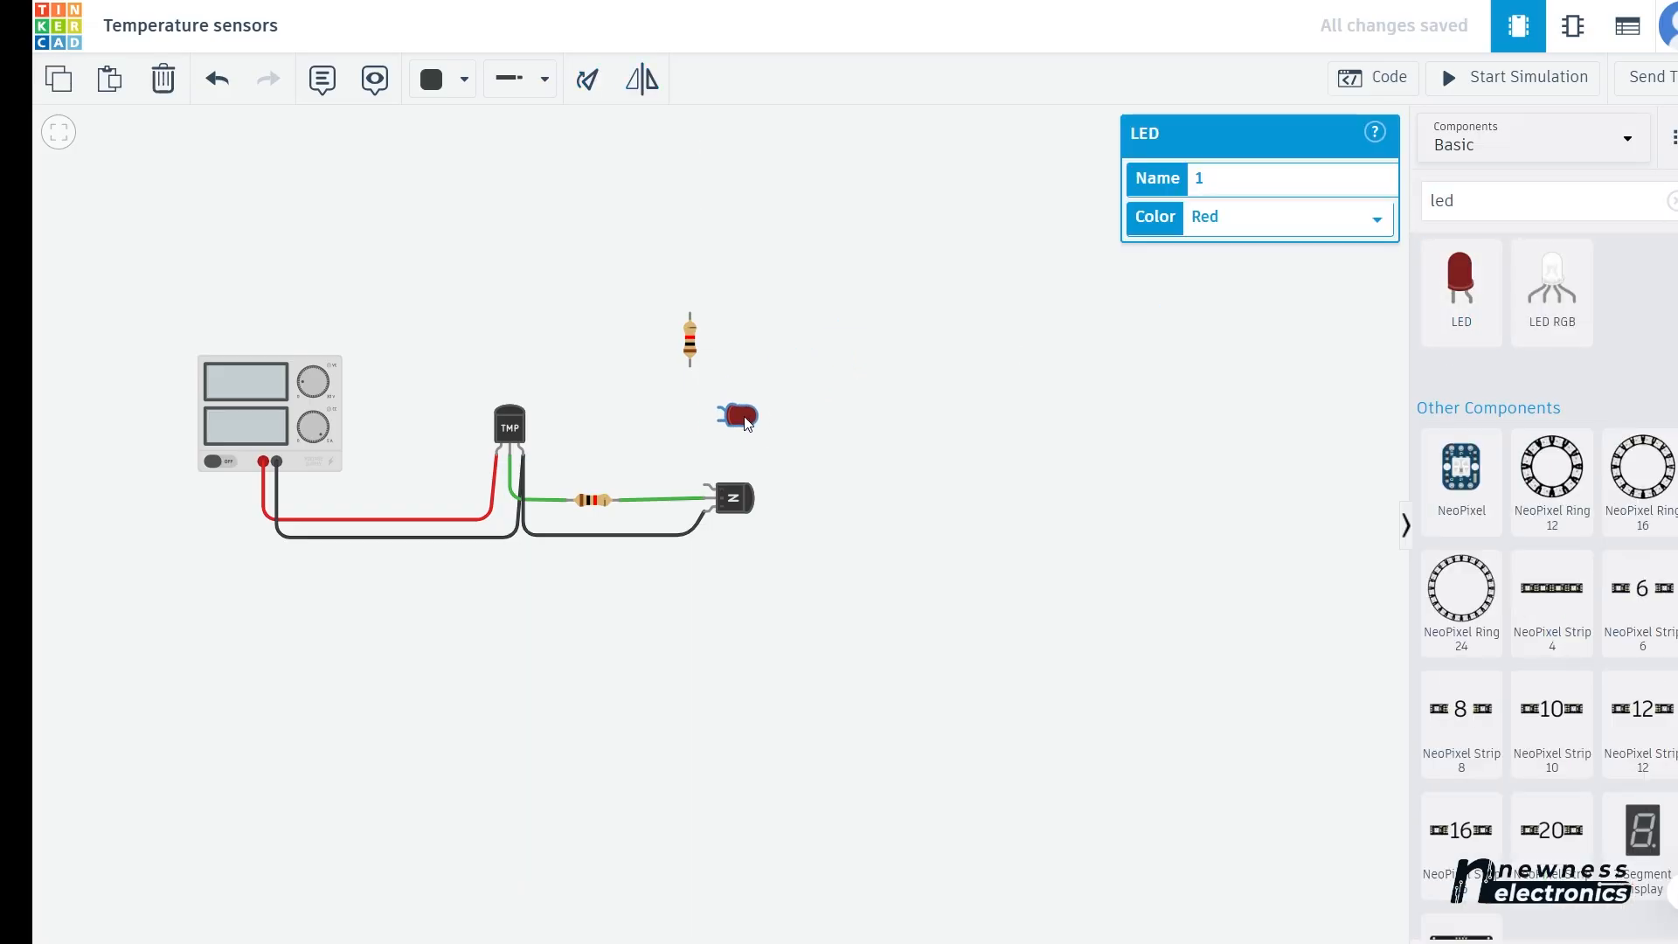
left_click_drag(742, 414, 728, 414)
- Connect the upper resistor to the LED's upper leg and the LED's lower leg to the transistor's upper leg with green wires
left_click(689, 365)
left_click(689, 405)
left_click(706, 406)
left_click(706, 419)
left_click(706, 489)
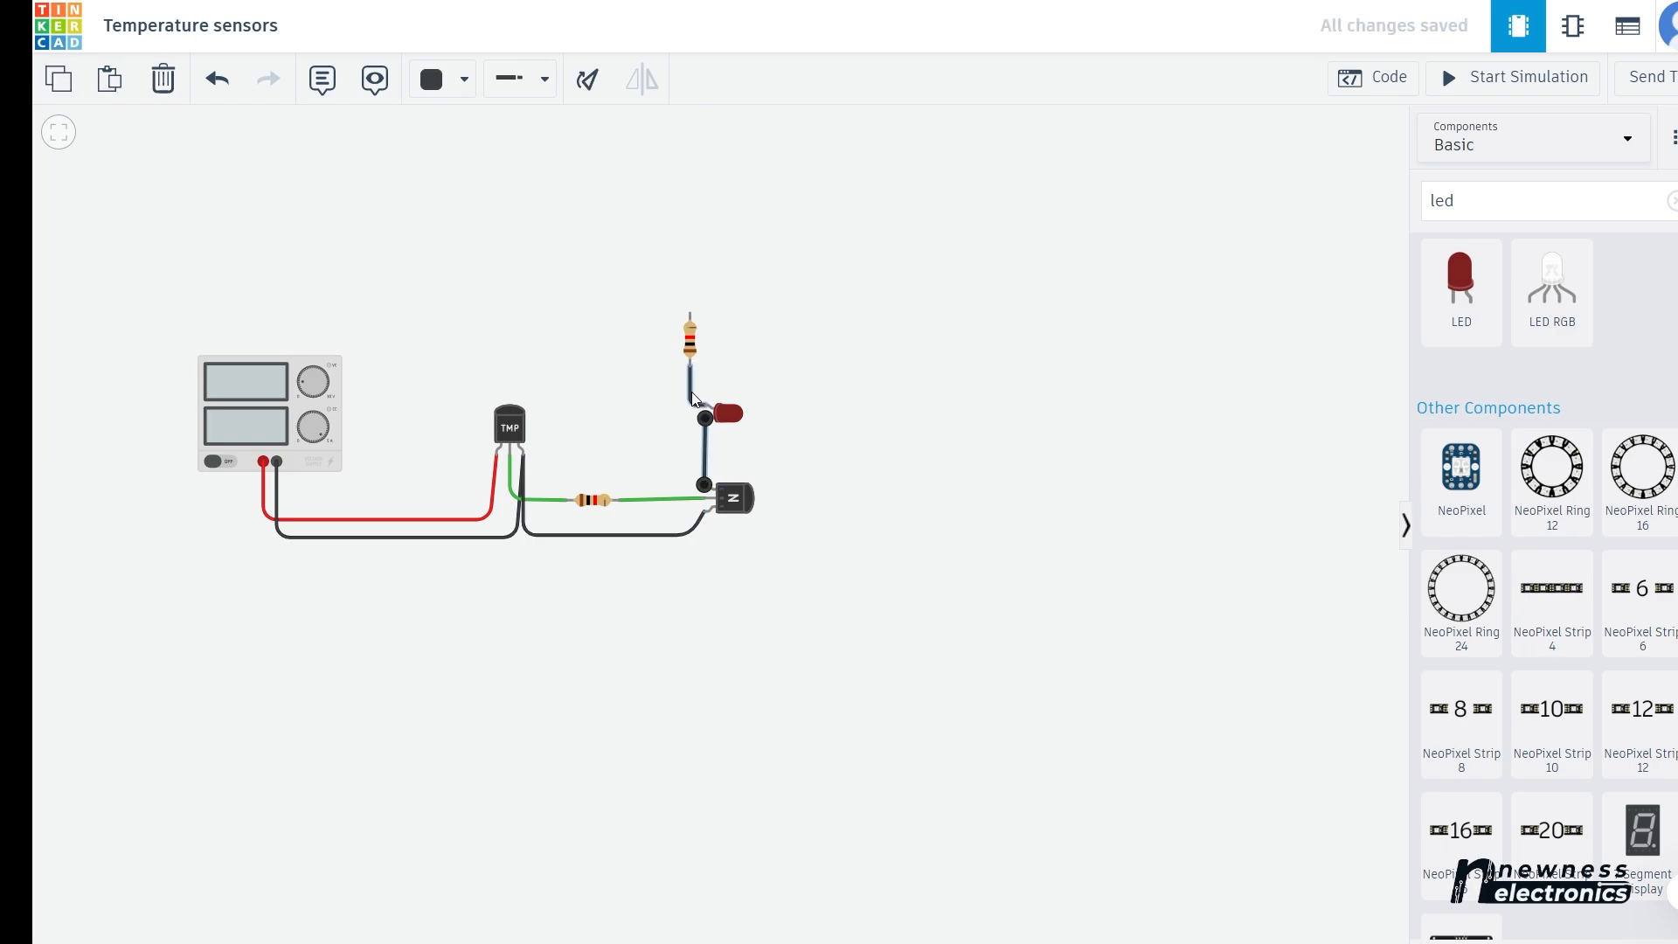
left_click(464, 79)
left_click(480, 303)
left_click(464, 80)
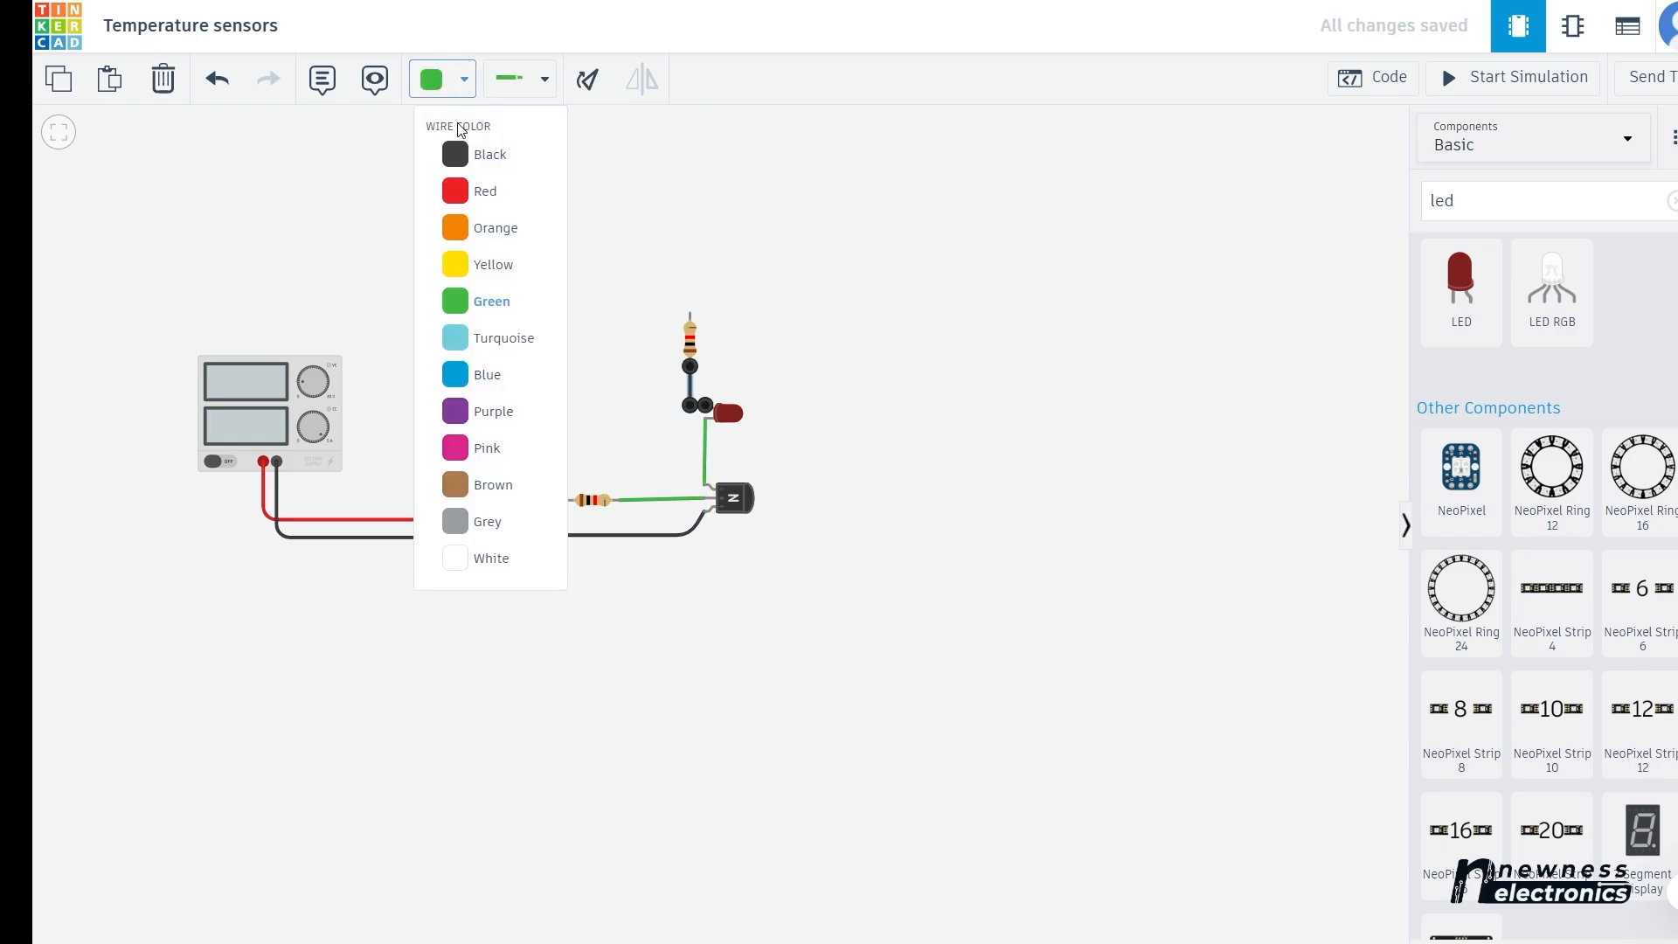
left_click(480, 301)
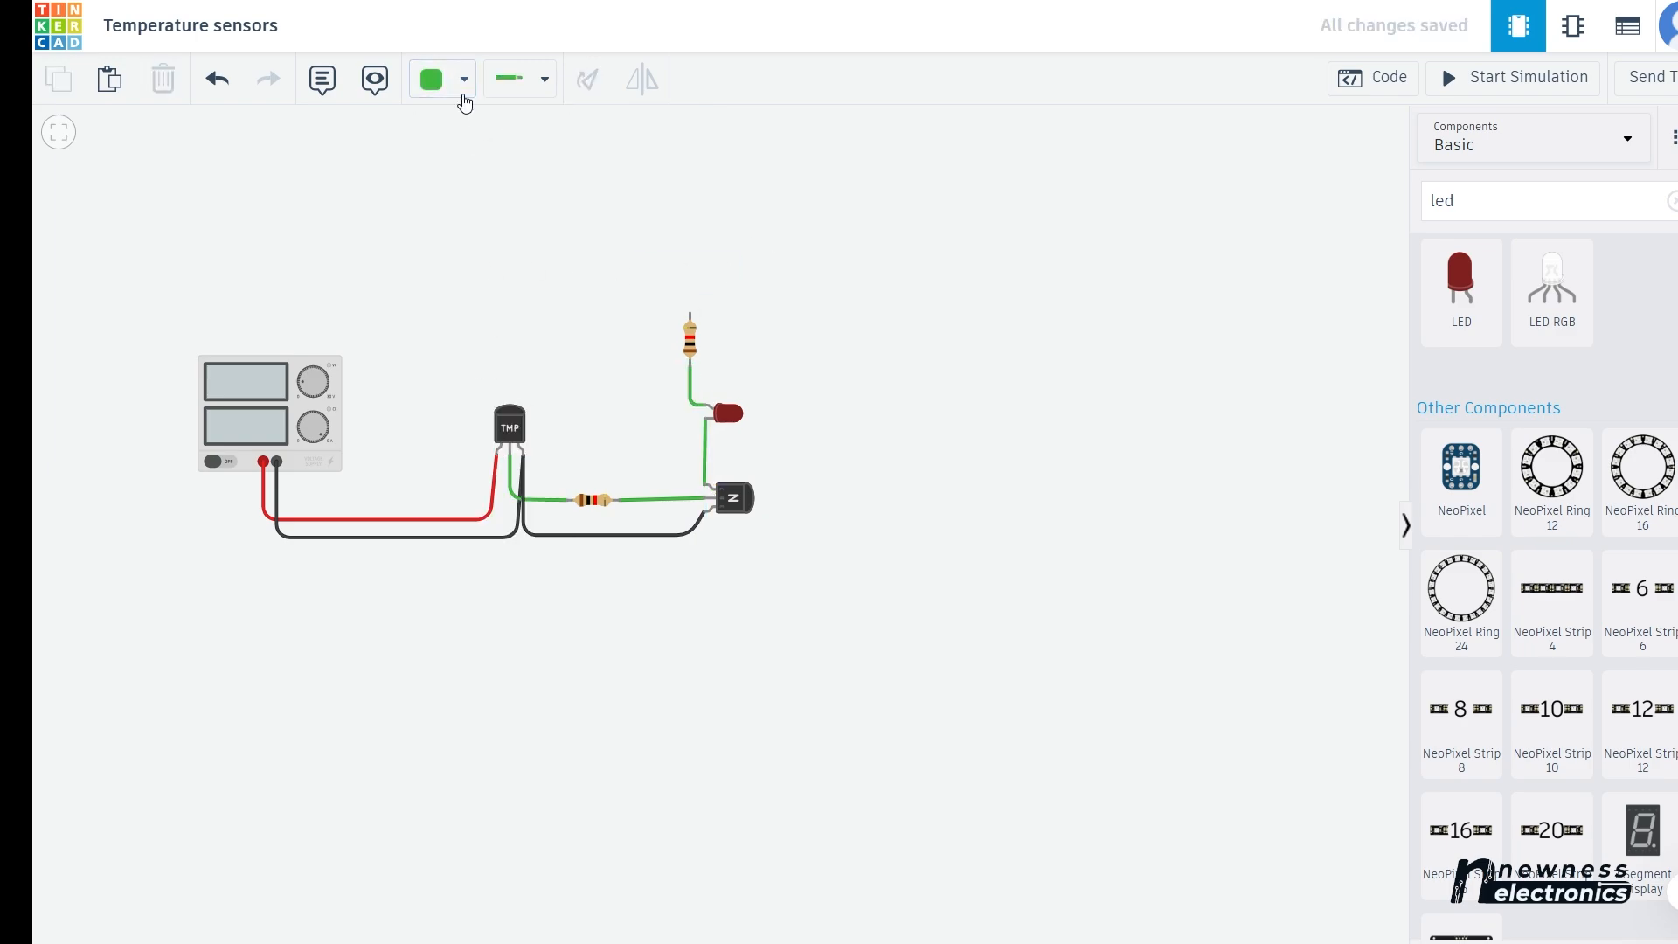
- Run a red wire from the upper resistor's free end around to the temperature sensor's Power pin
left_click(464, 79)
left_click(461, 193)
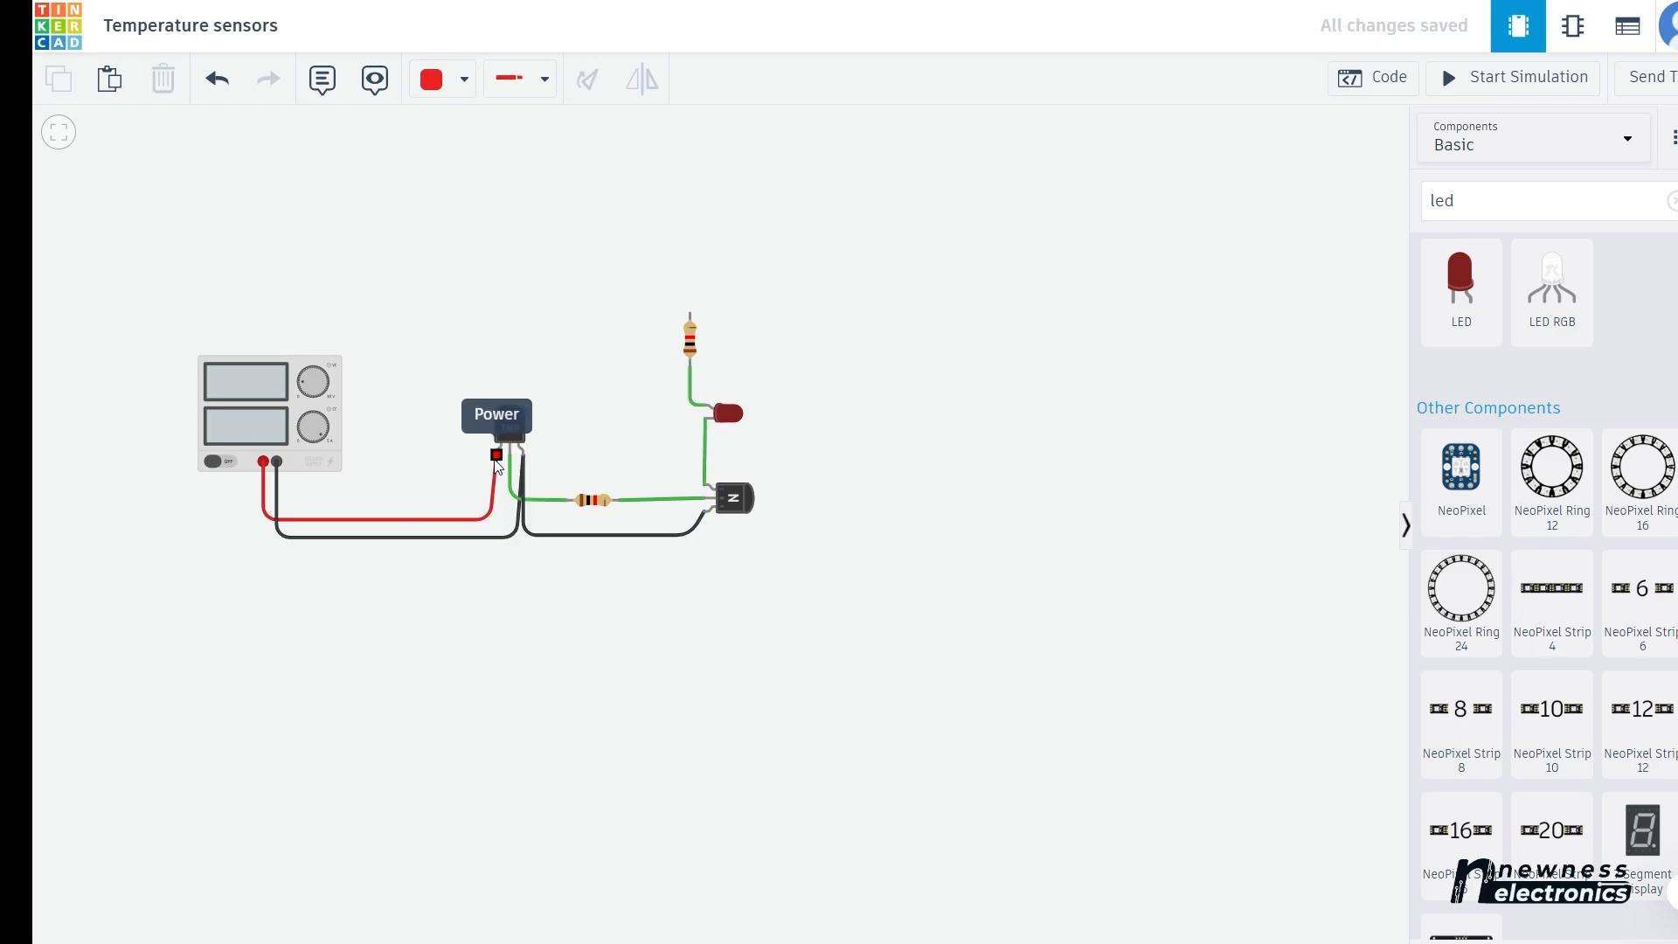
left_click(691, 313)
left_click(690, 291)
left_click(473, 289)
left_click(473, 456)
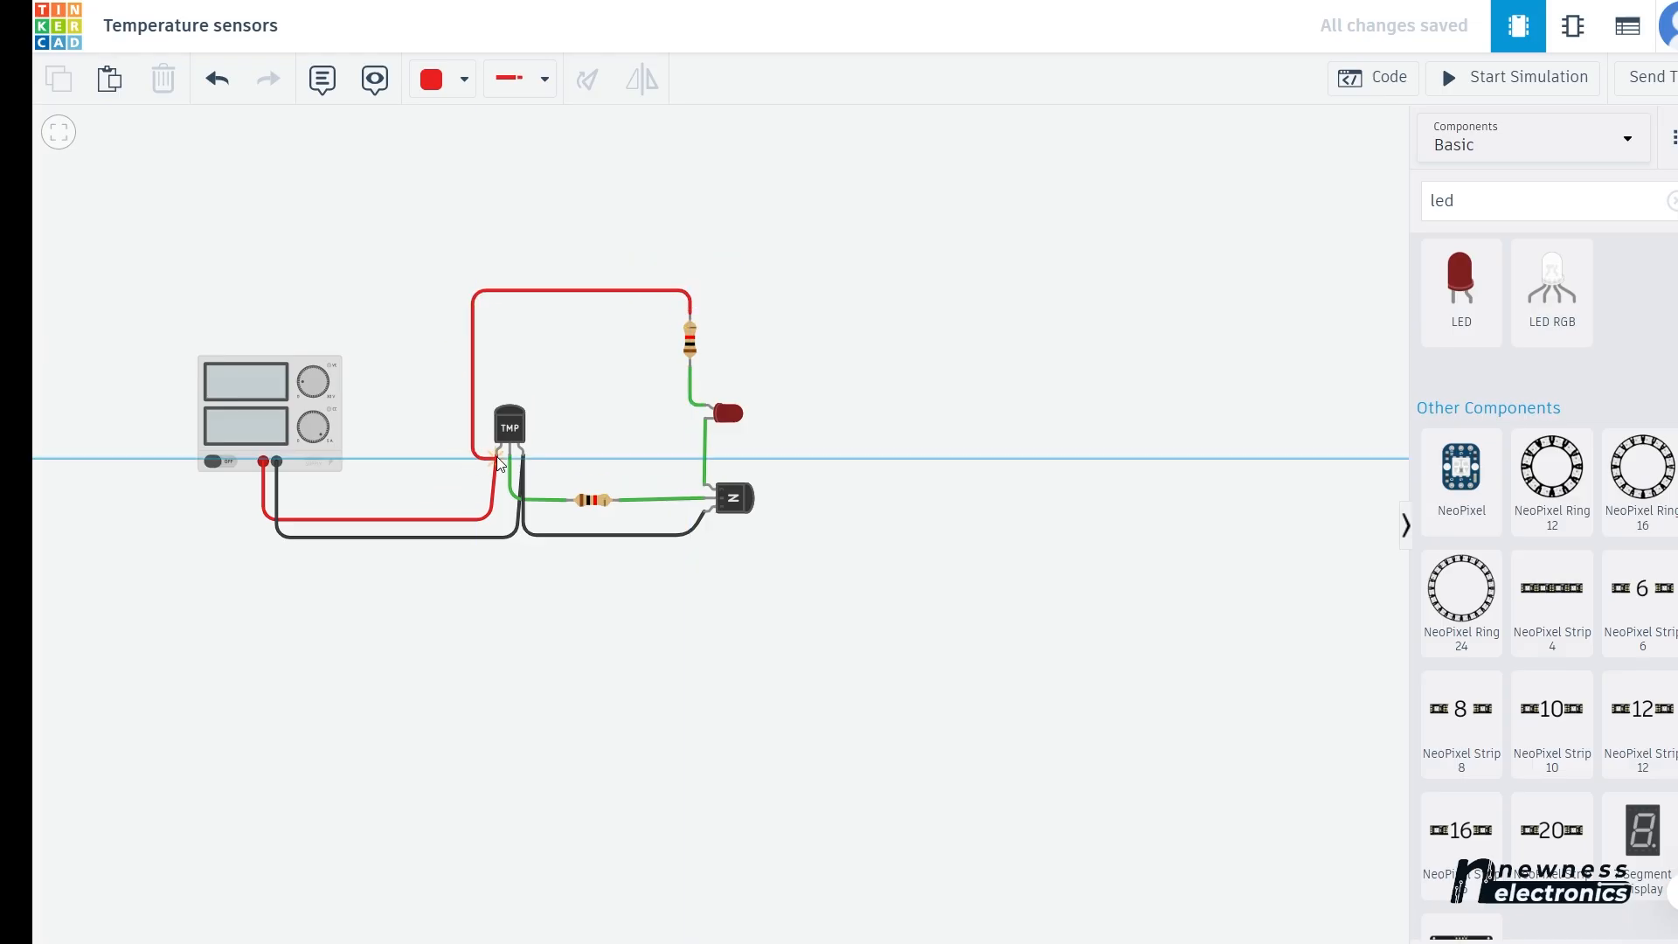
left_click(498, 452)
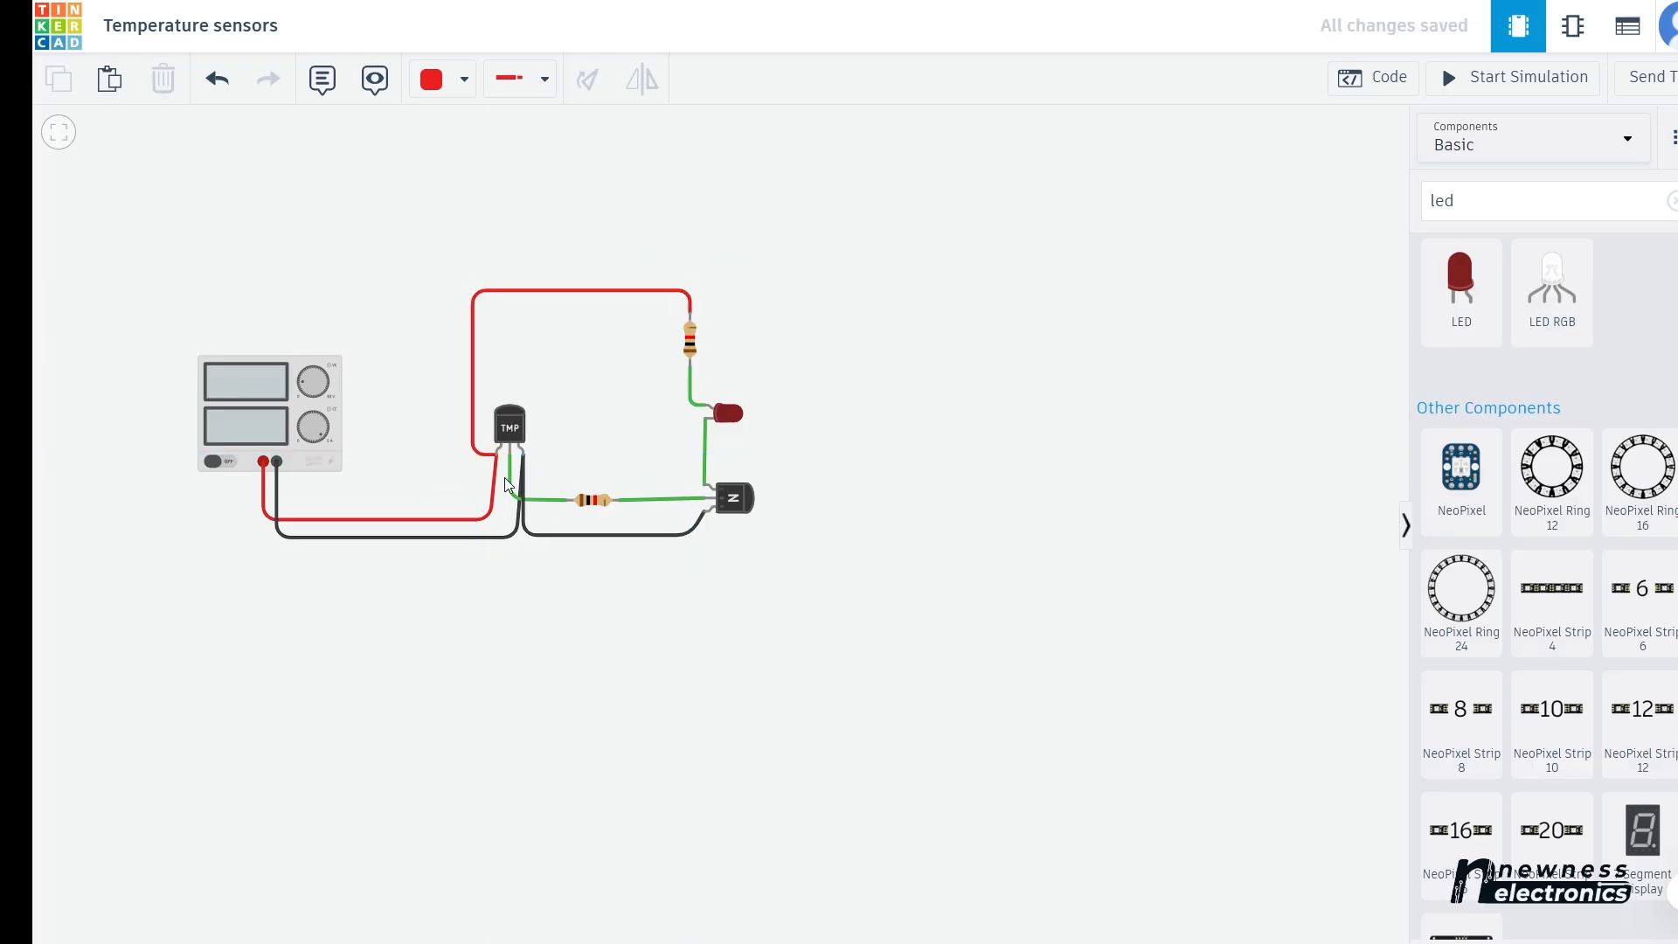
- Search the component library for "meter" and place a multimeter above the circuit
double_click(1438, 200)
type("meter")
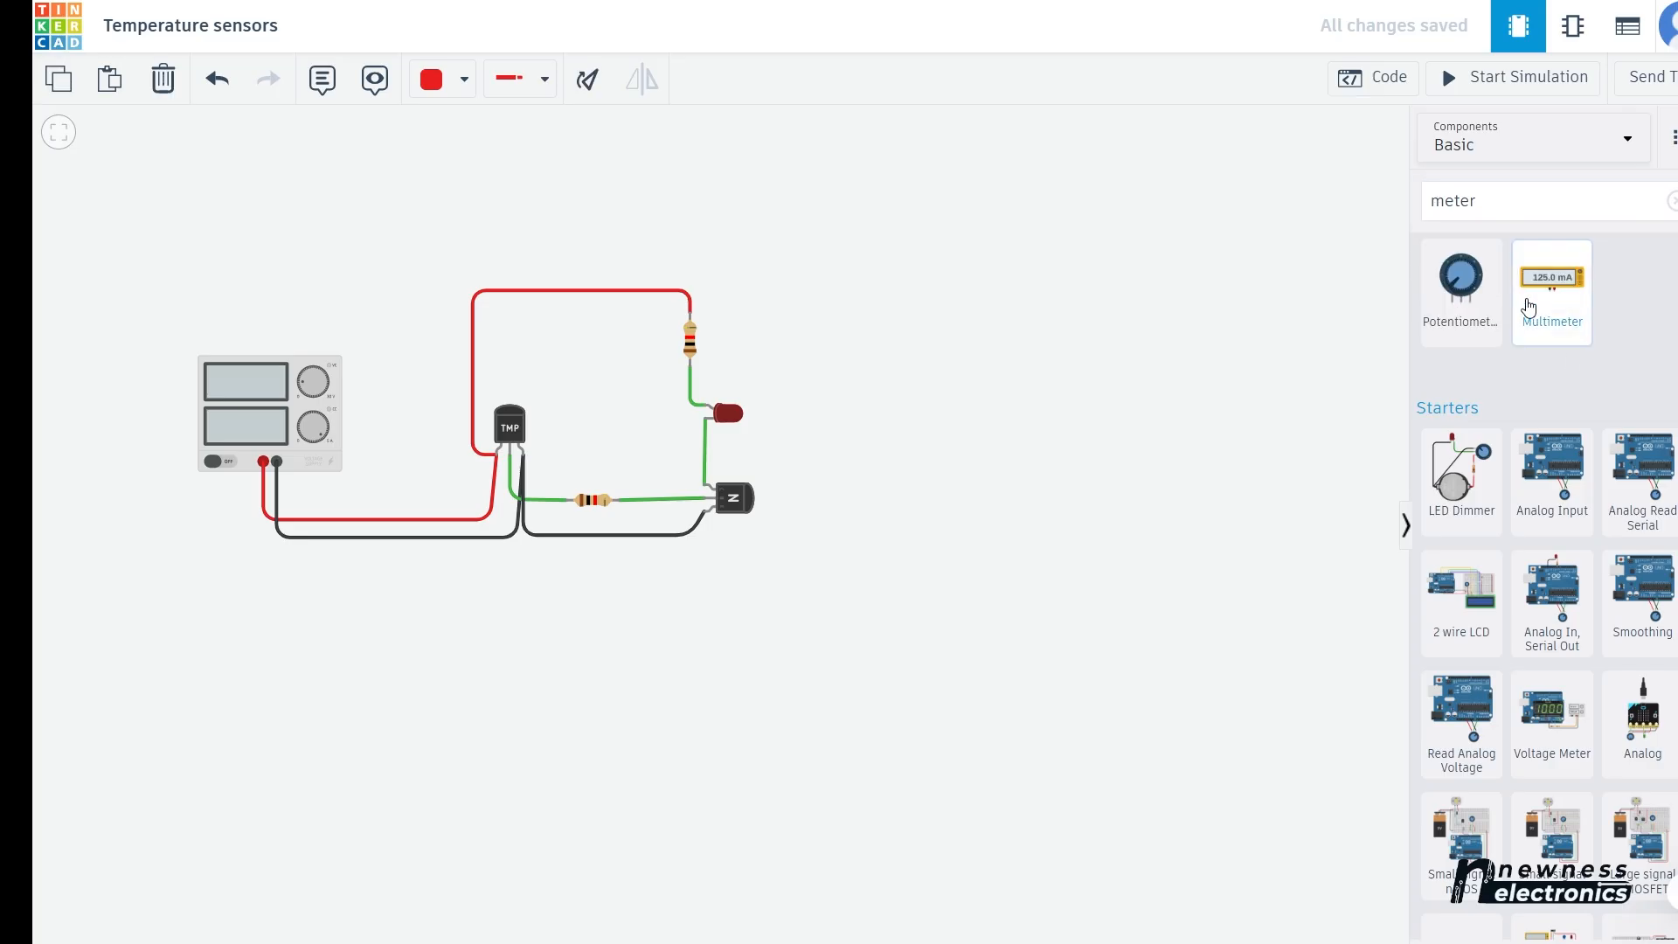
left_click_drag(1547, 289, 566, 219)
left_click(607, 255)
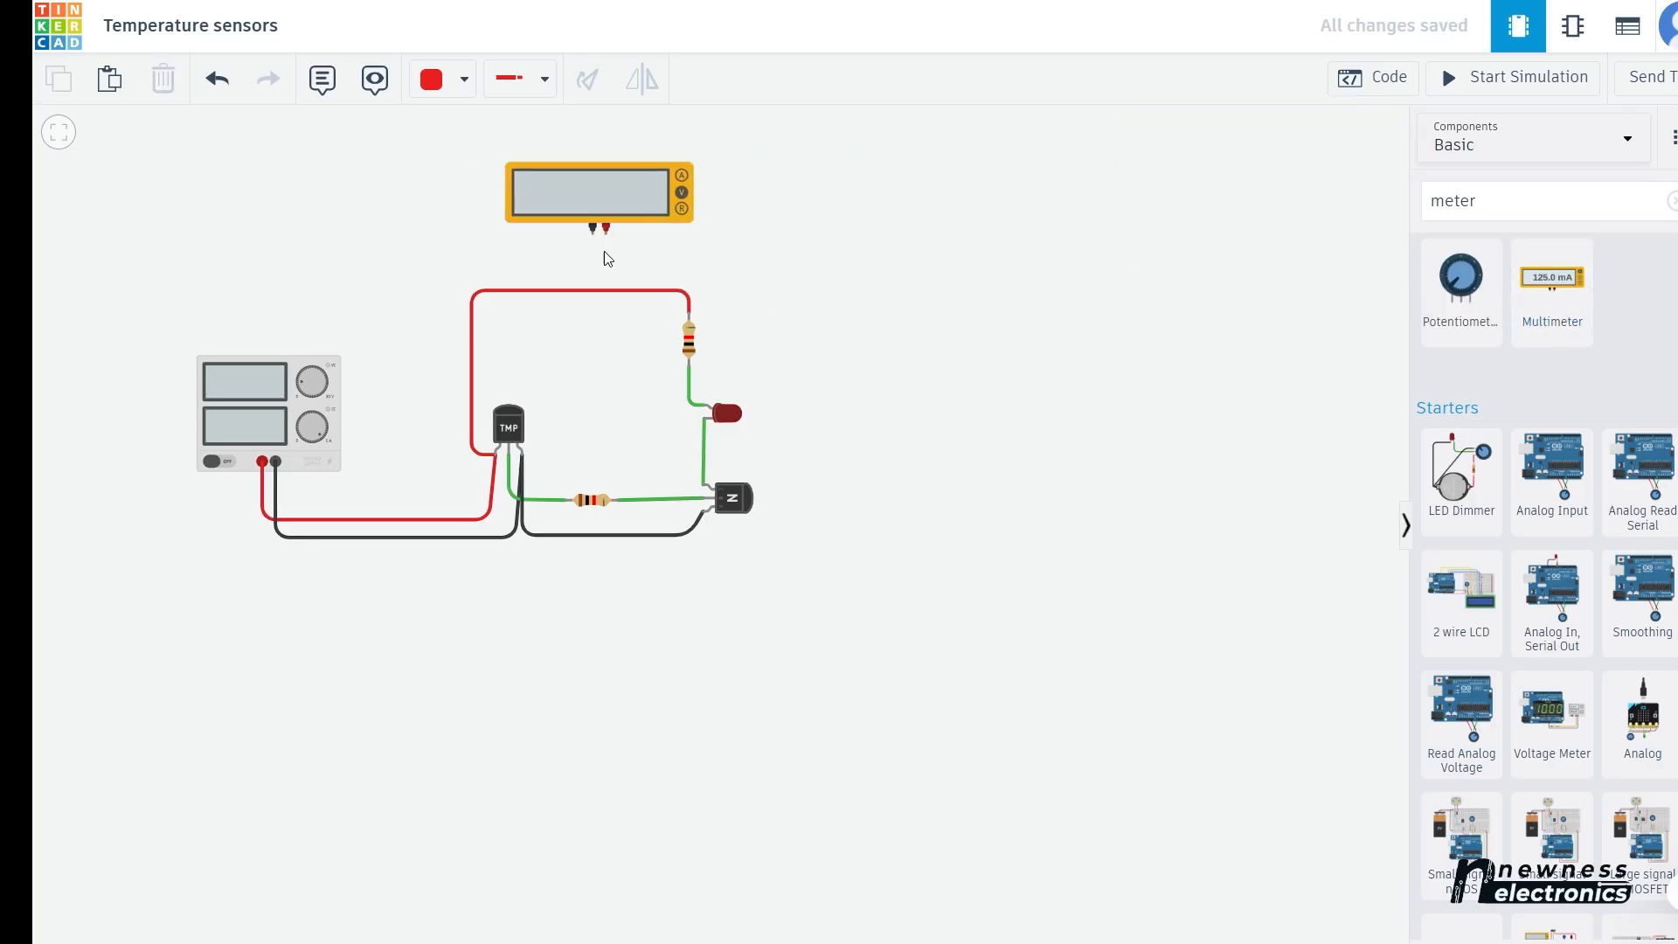
- Connect the multimeter's positive terminal to the temperature sensor's Vout pin with a red wire
left_click(607, 228)
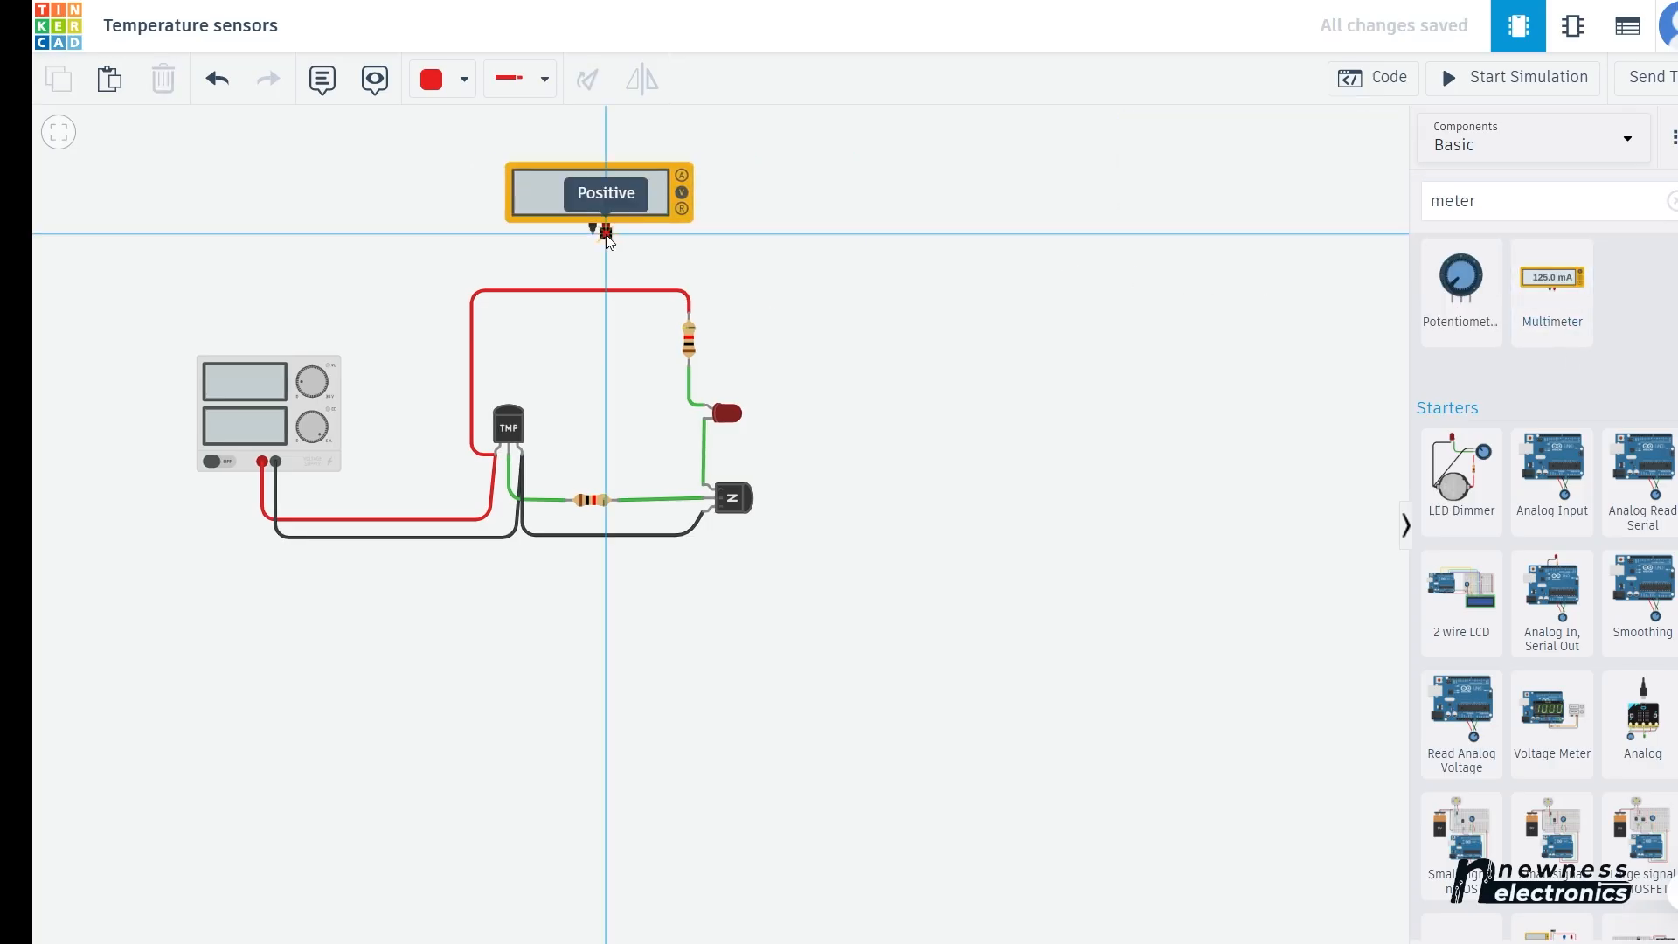
left_click(607, 477)
left_click(517, 458)
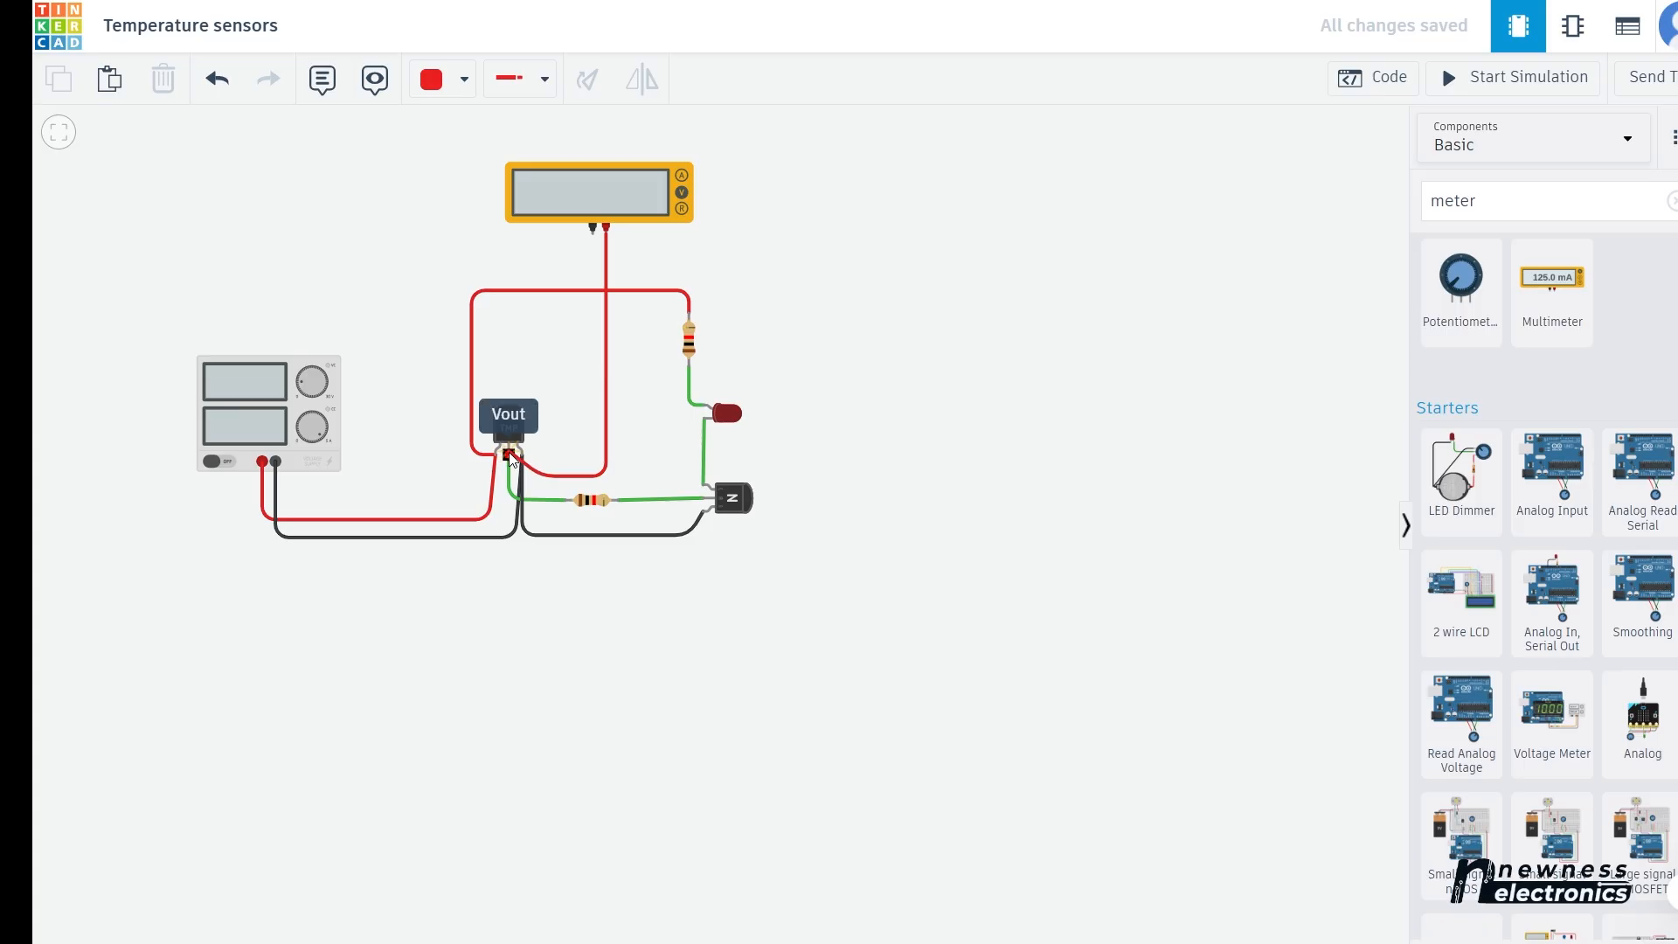
- Connect the multimeter's negative terminal to the temperature sensor's ground pin with a black wire
left_click(464, 87)
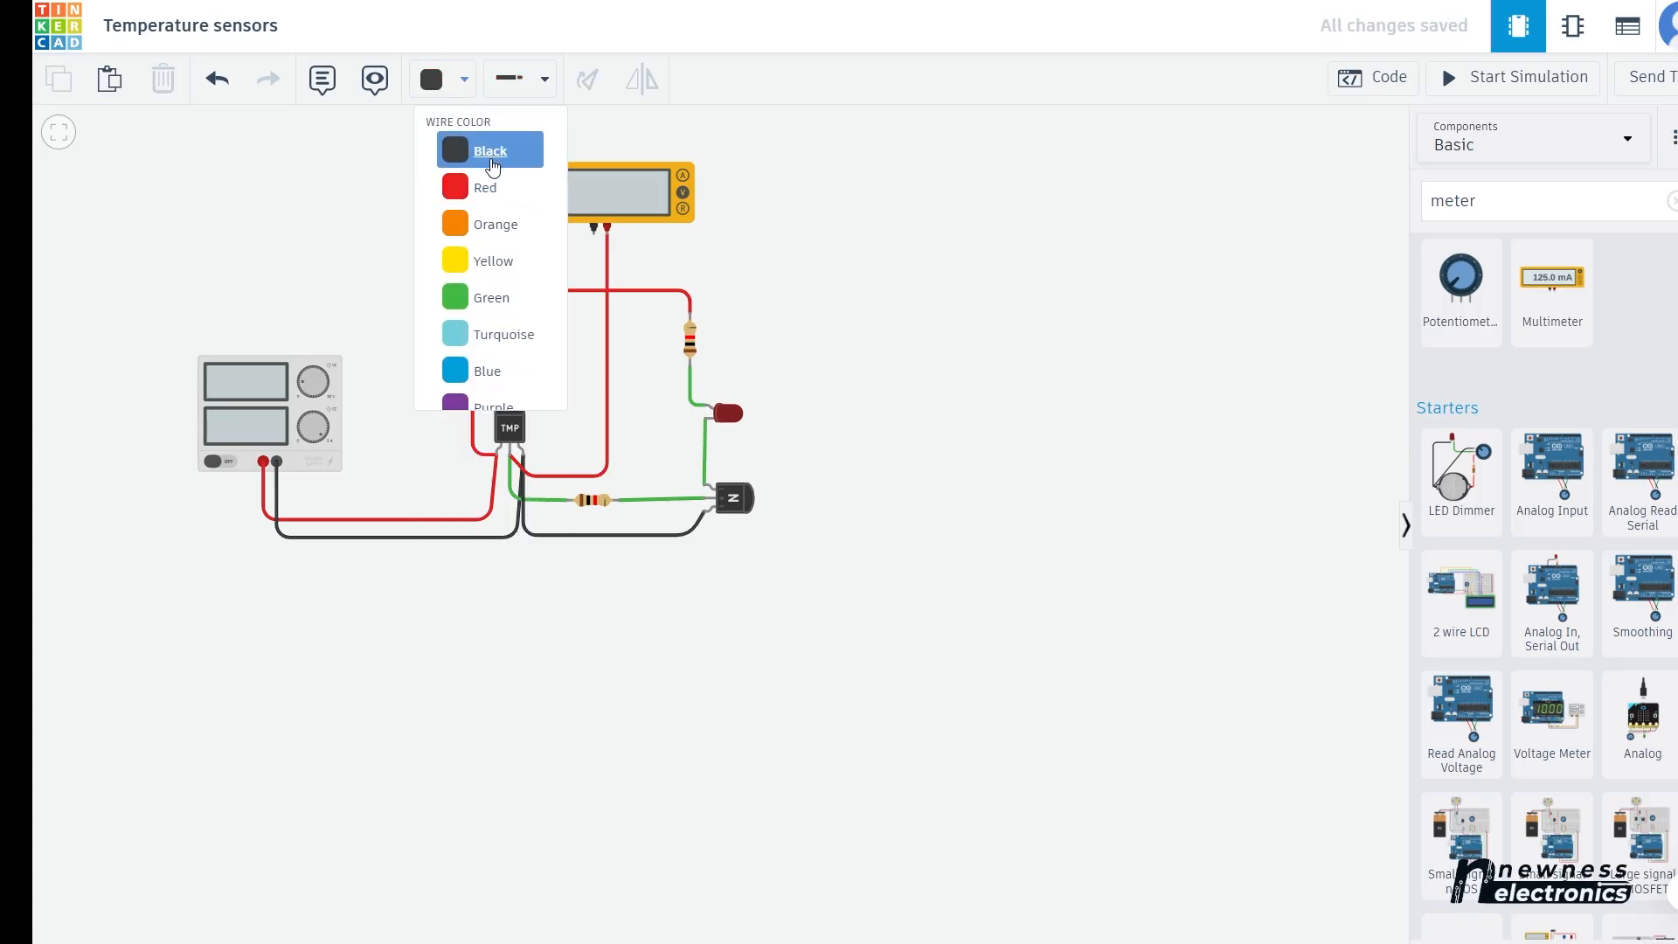
left_click(487, 150)
left_click(594, 233)
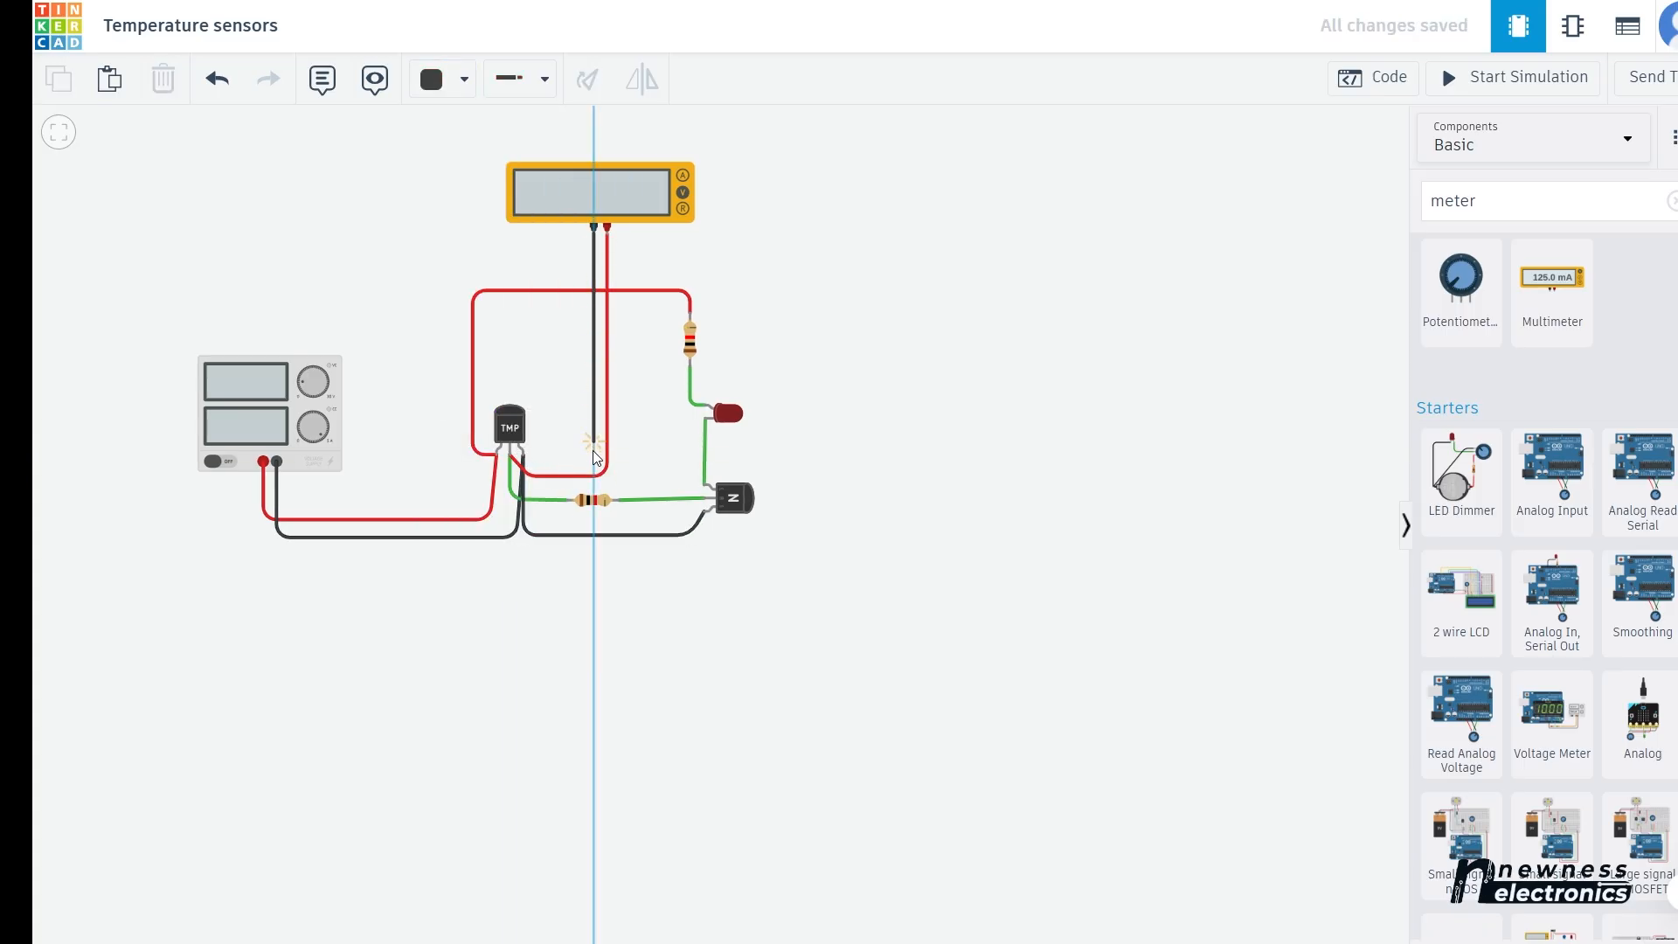
left_click(594, 458)
left_click(541, 458)
left_click(524, 456)
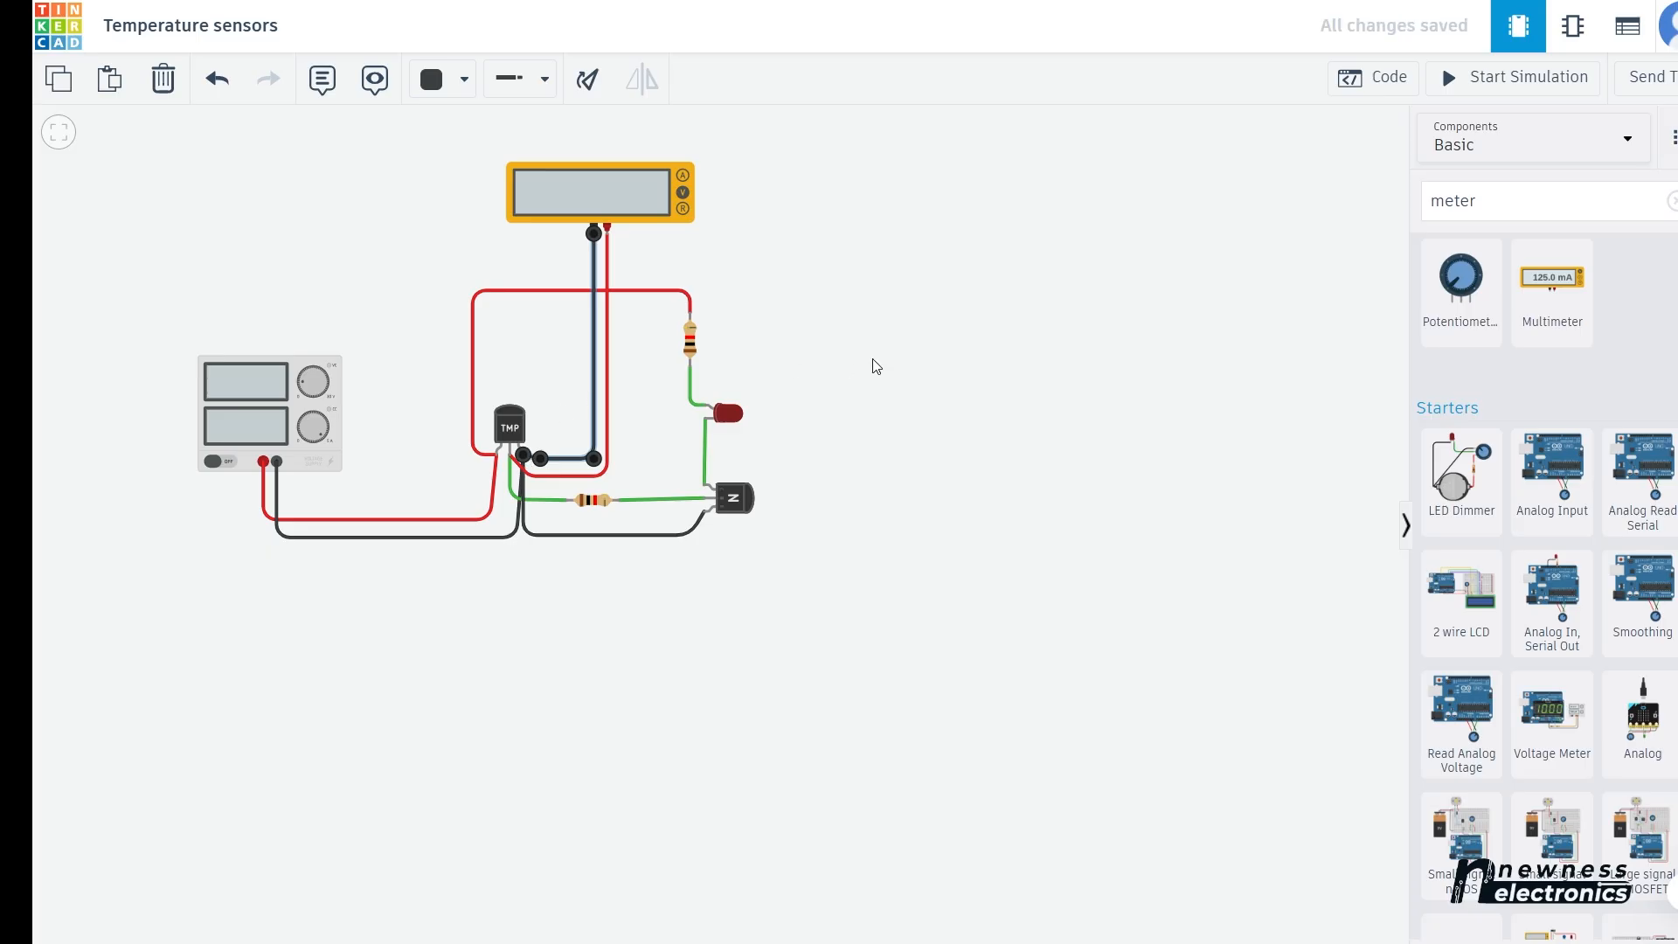
- Run the simulation and raise the temperature sensor to 34 °C to check the multimeter and LED
left_click(872, 363)
left_click(1458, 84)
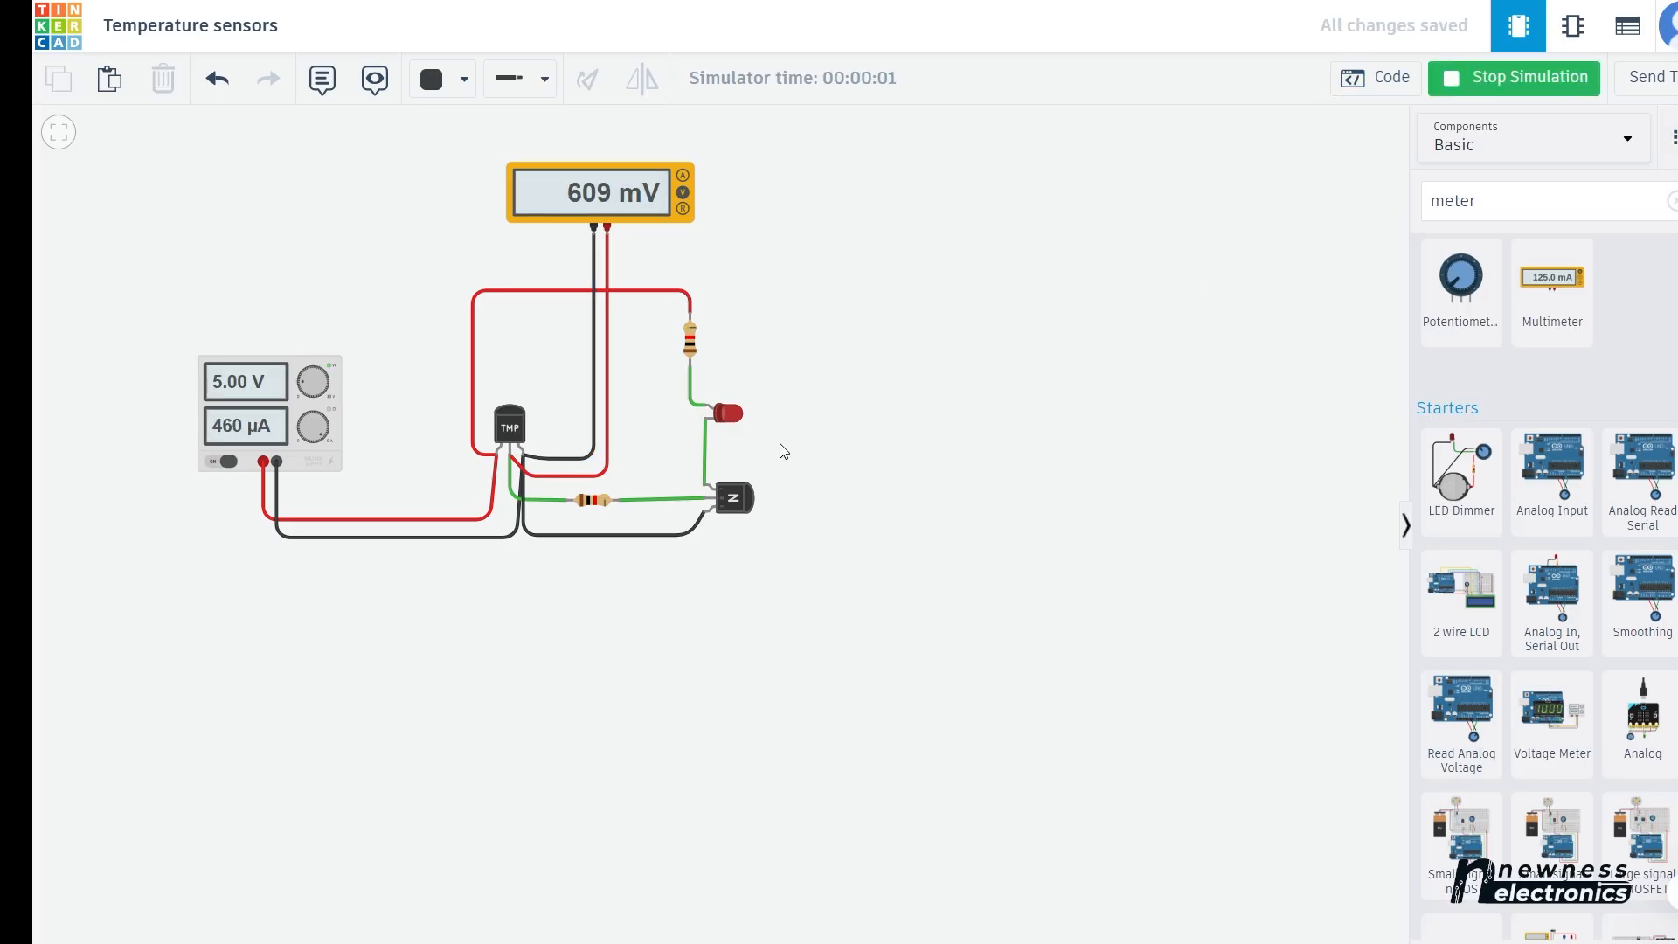
scroll(798, 450, "up", 3)
left_click_drag(799, 449, 1177, 631)
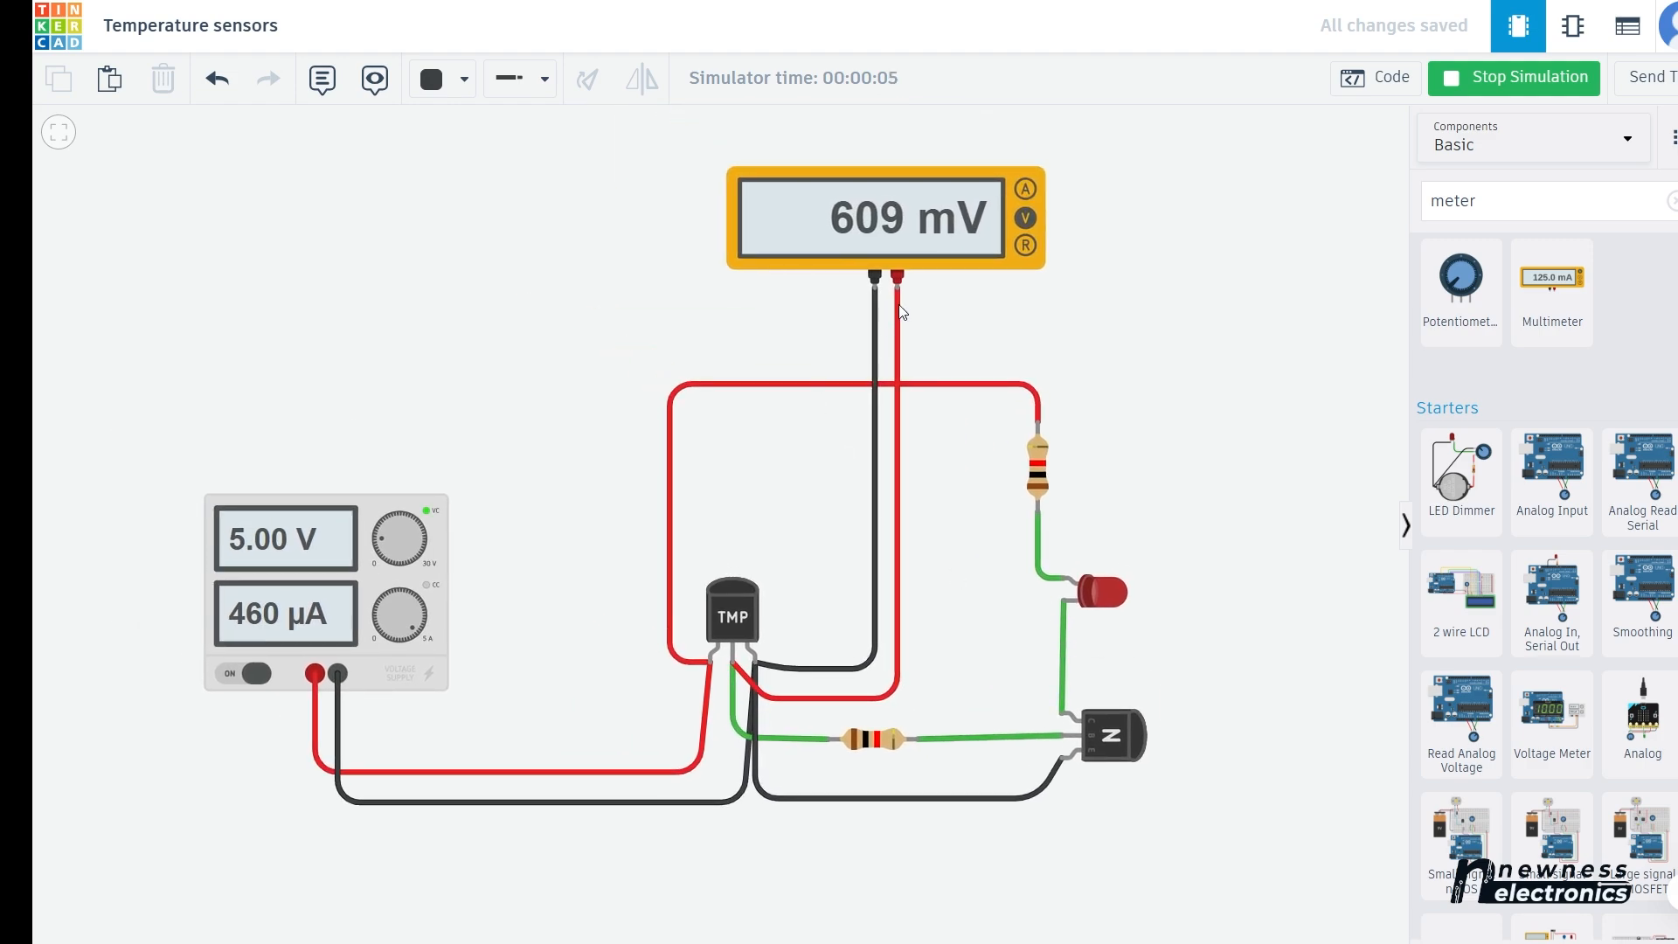
left_click(735, 602)
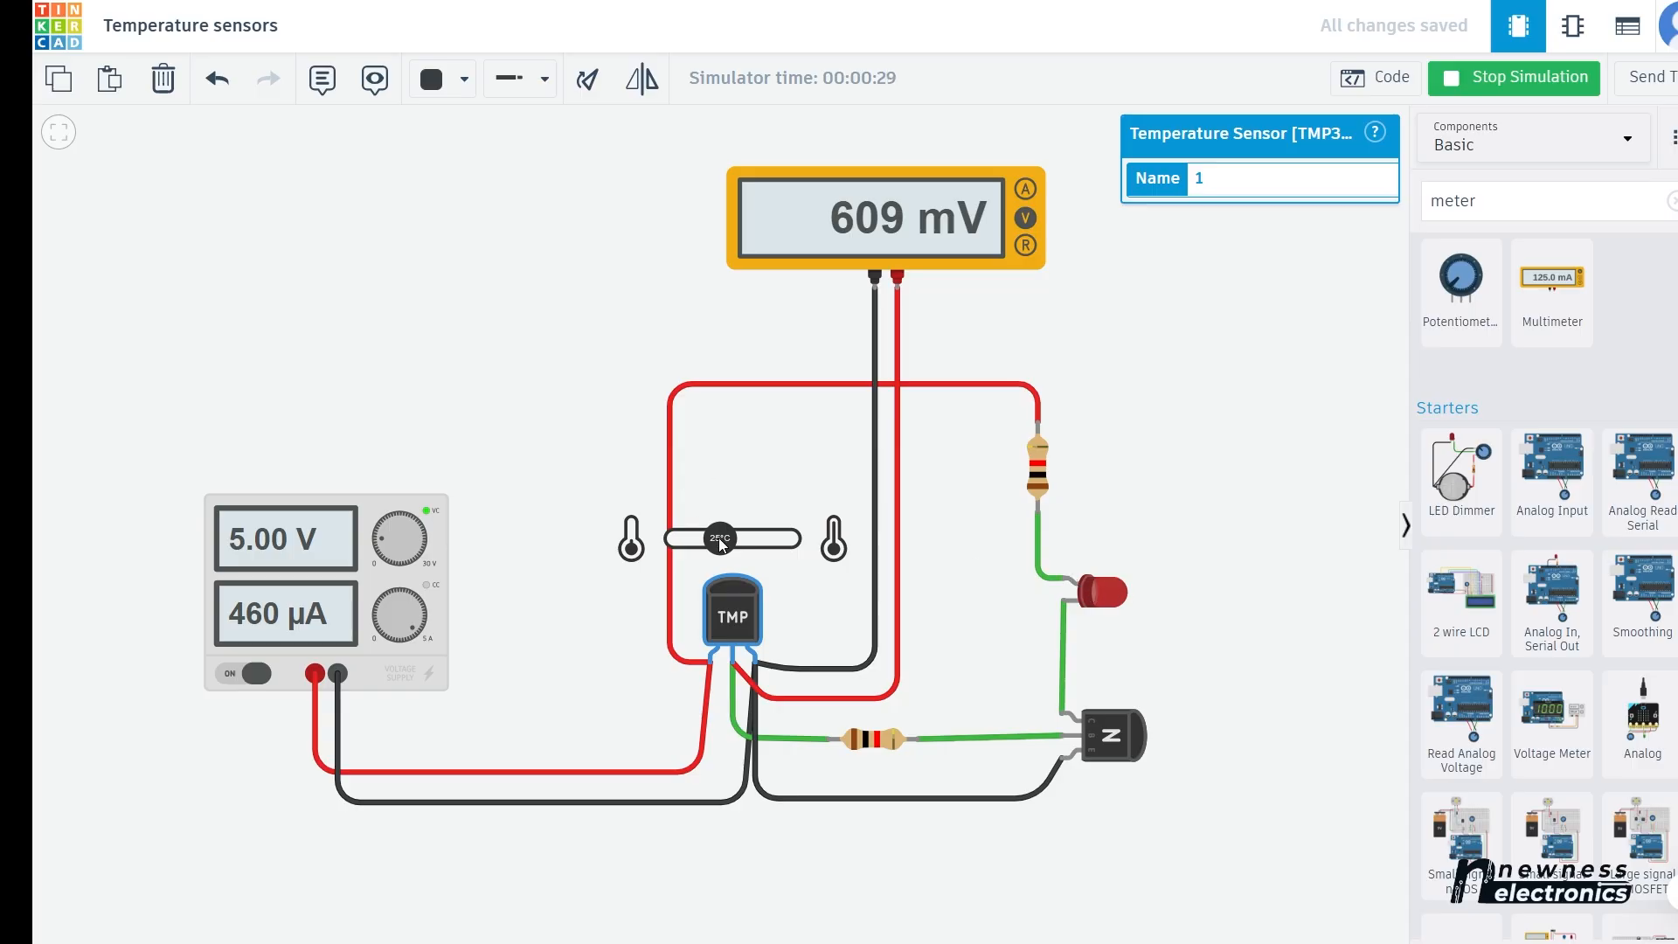
mouse_move(720, 541)
left_mouse_down()
mouse_move(809, 549)
mouse_move(712, 547)
mouse_move(791, 556)
mouse_move(733, 548)
left_mouse_up()
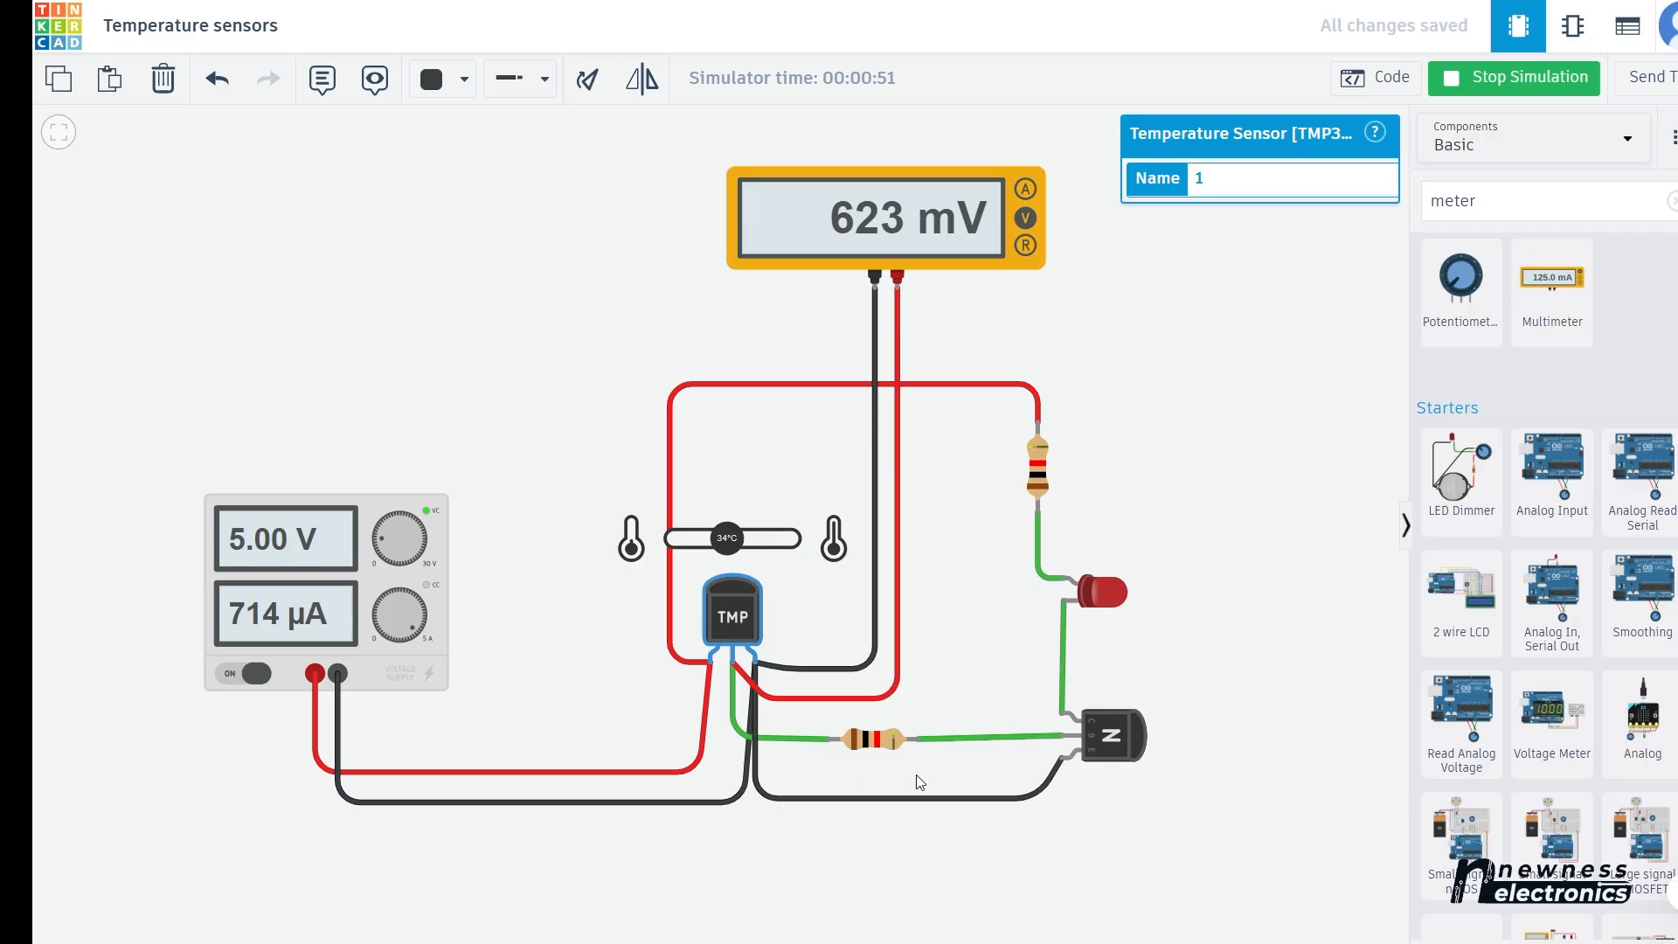
- Raise the sensor's temperature to 125 °C, set the transistor's base resistor to 10 kΩ, and lower the temperature again
left_click(868, 742)
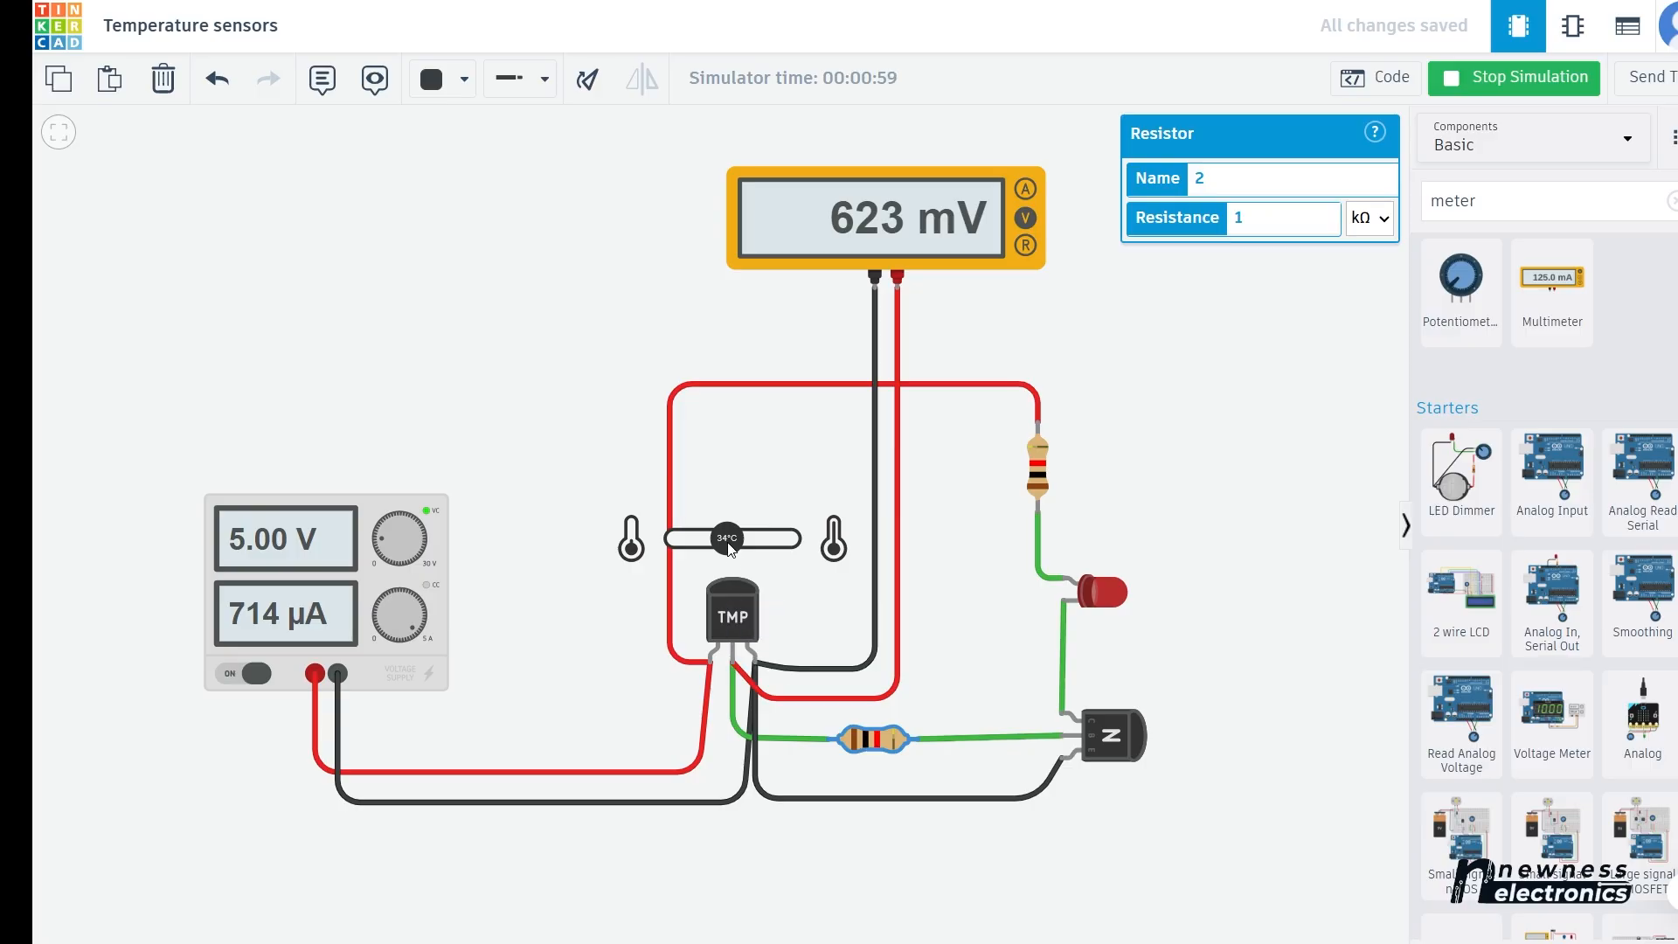
left_click_drag(733, 544, 822, 553)
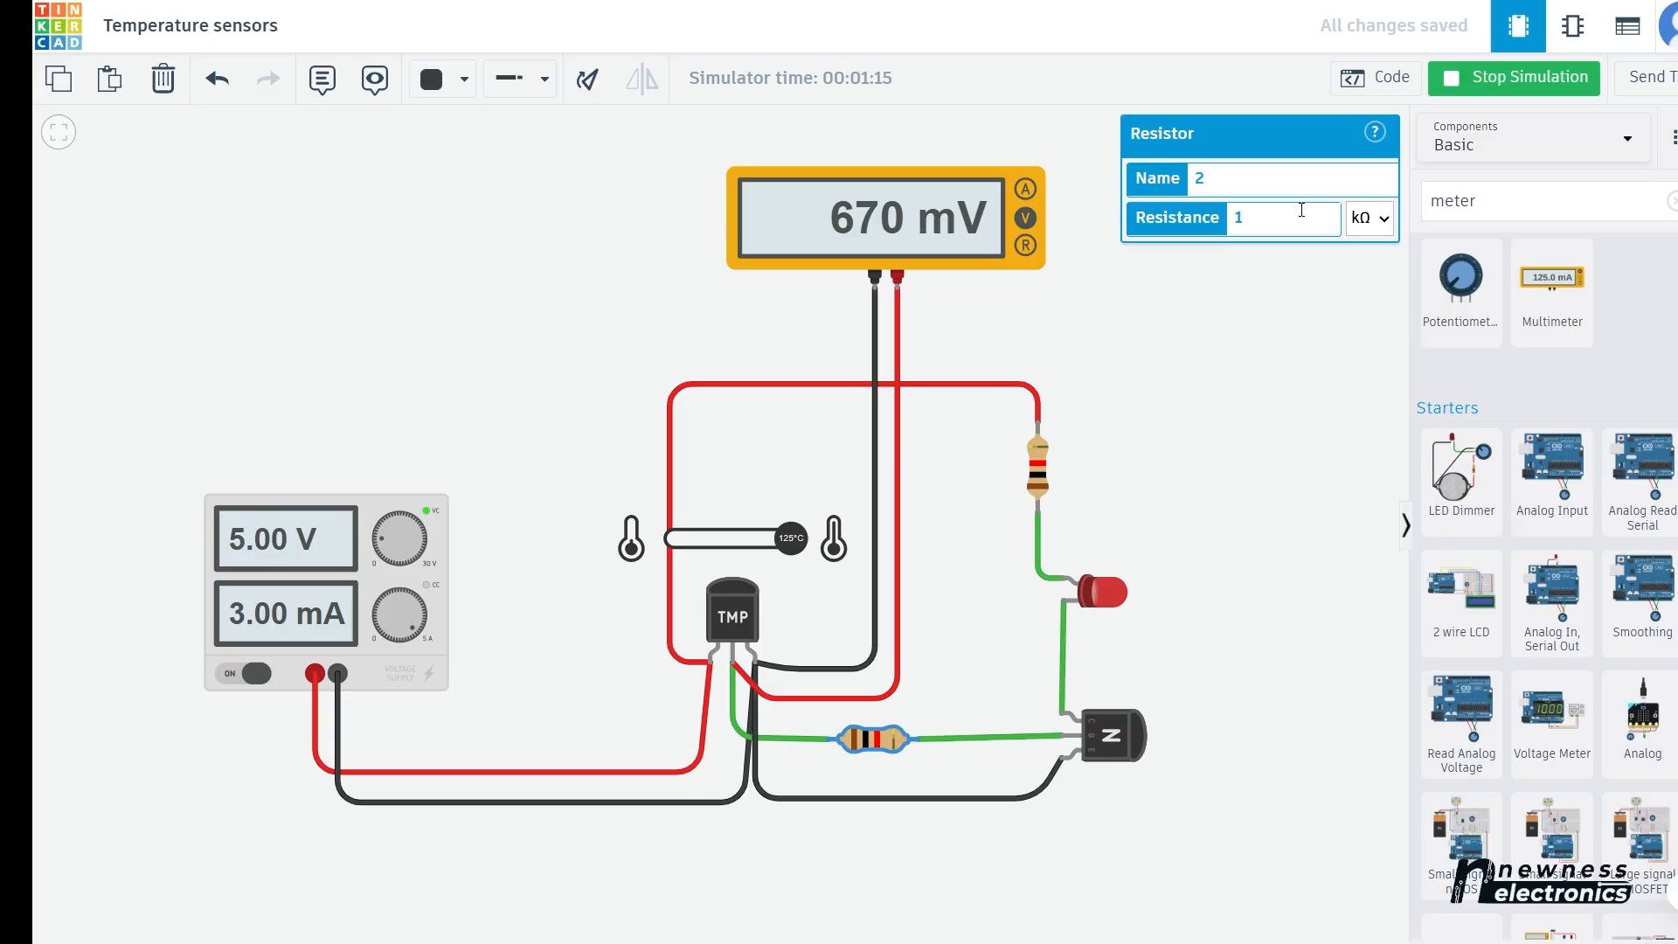
type("0")
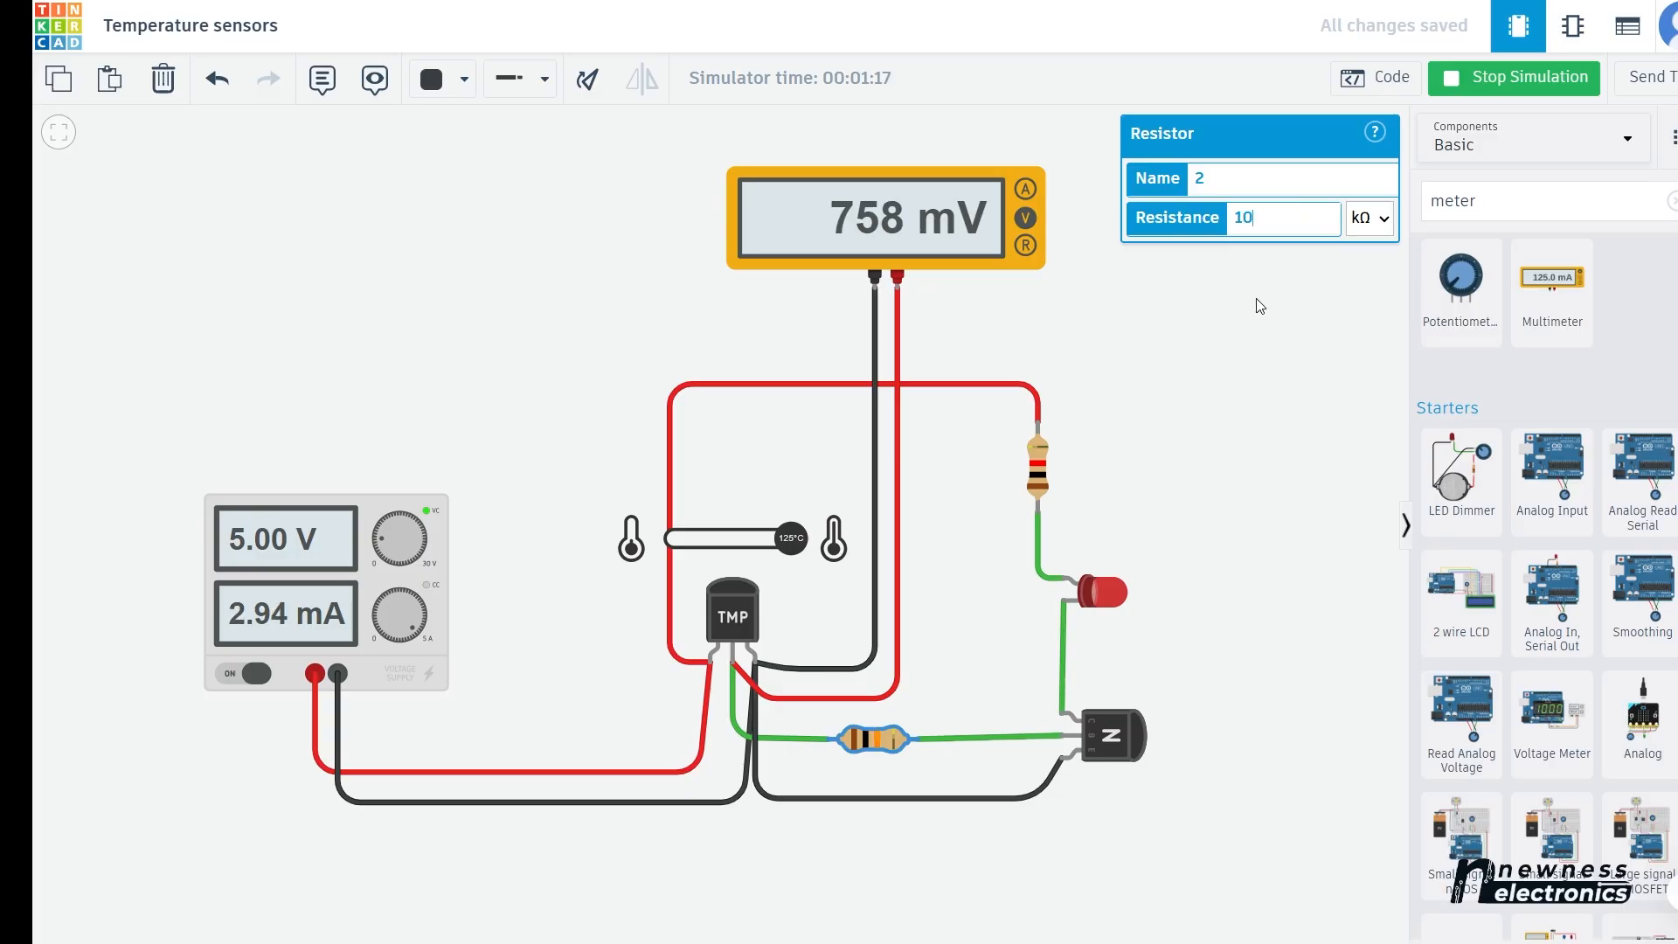
left_click_drag(795, 545, 735, 505)
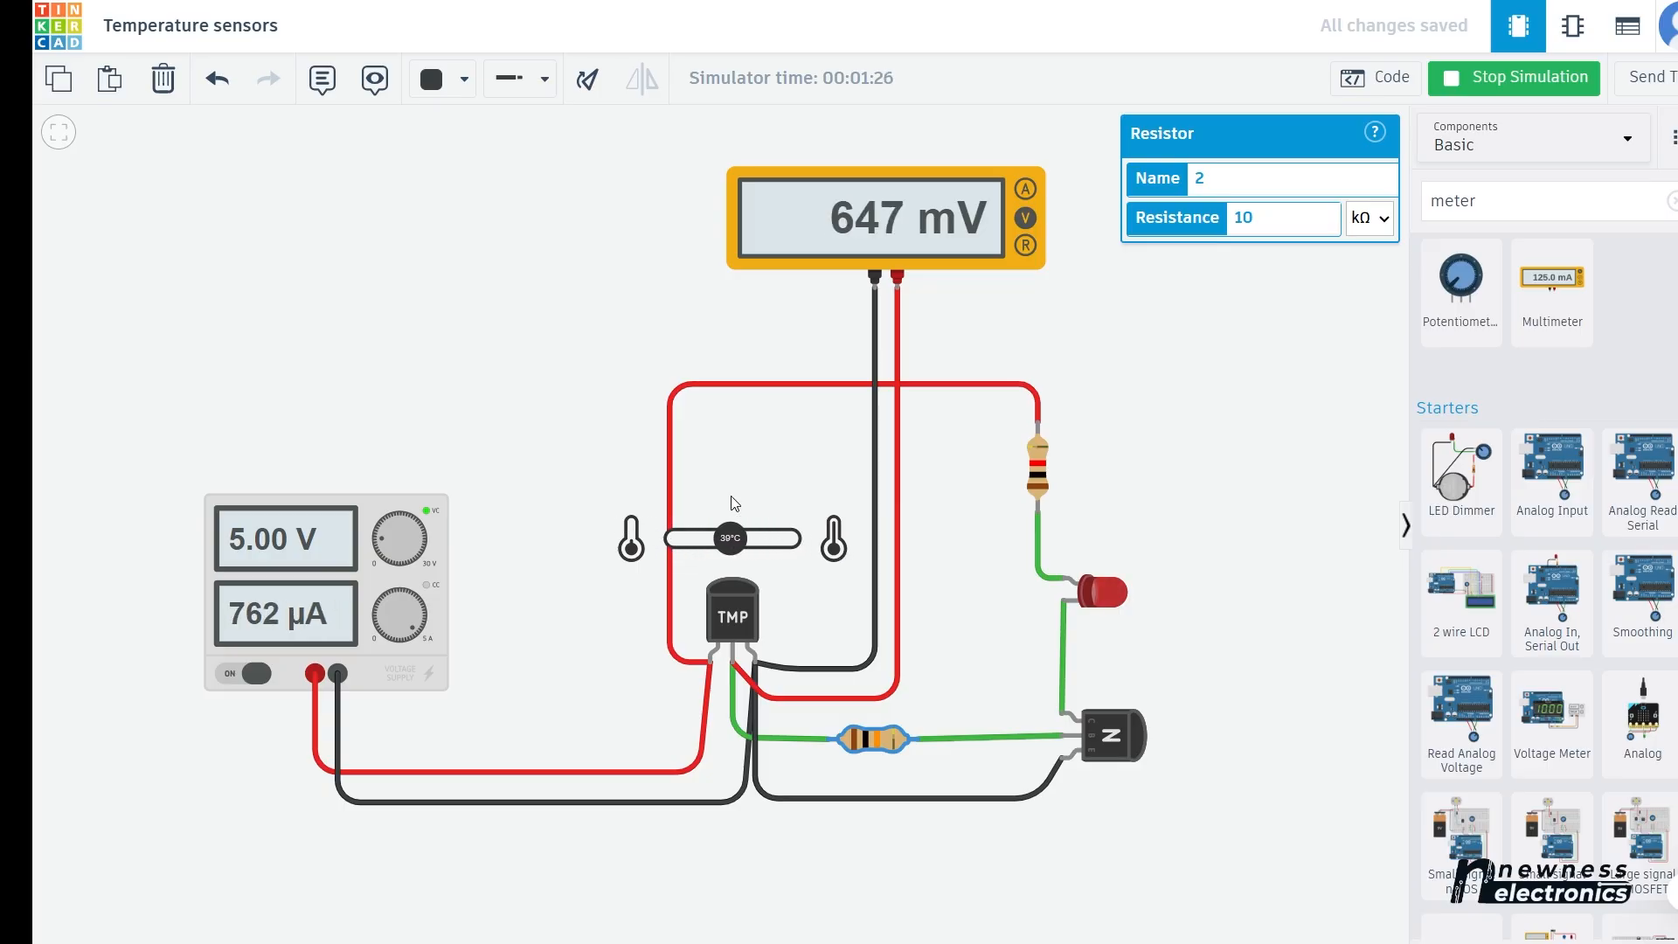
- Set the resistance of the upper resistor in series with the LED to 220 Ω
left_click(1037, 481)
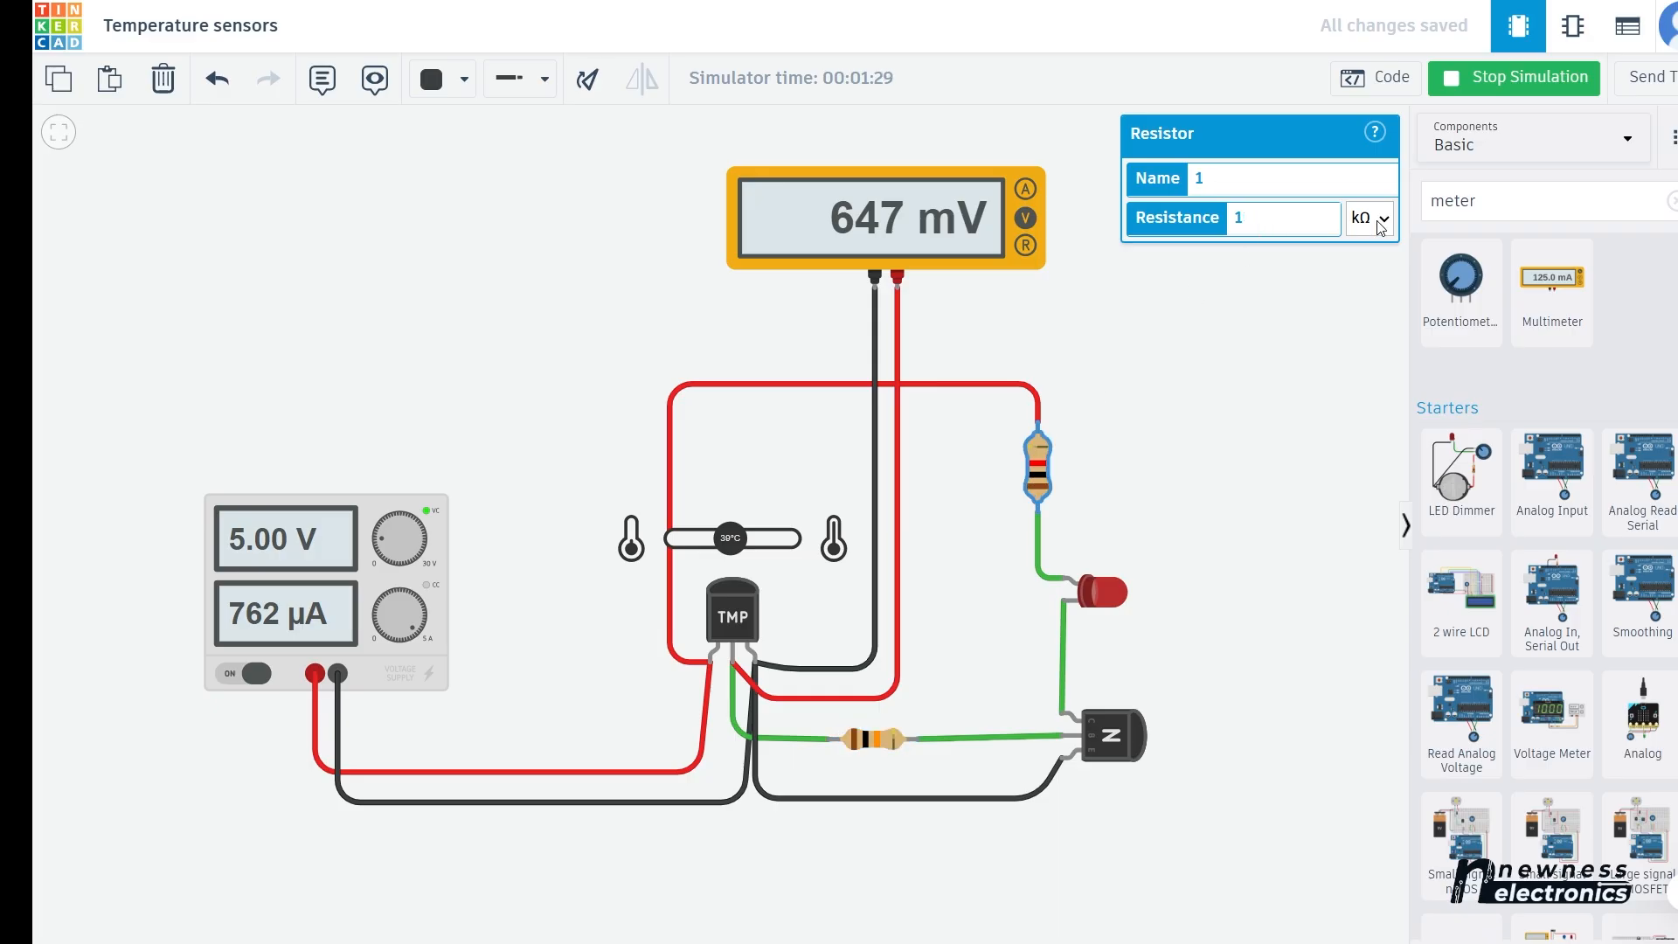
left_click(1369, 365)
left_click(1165, 379)
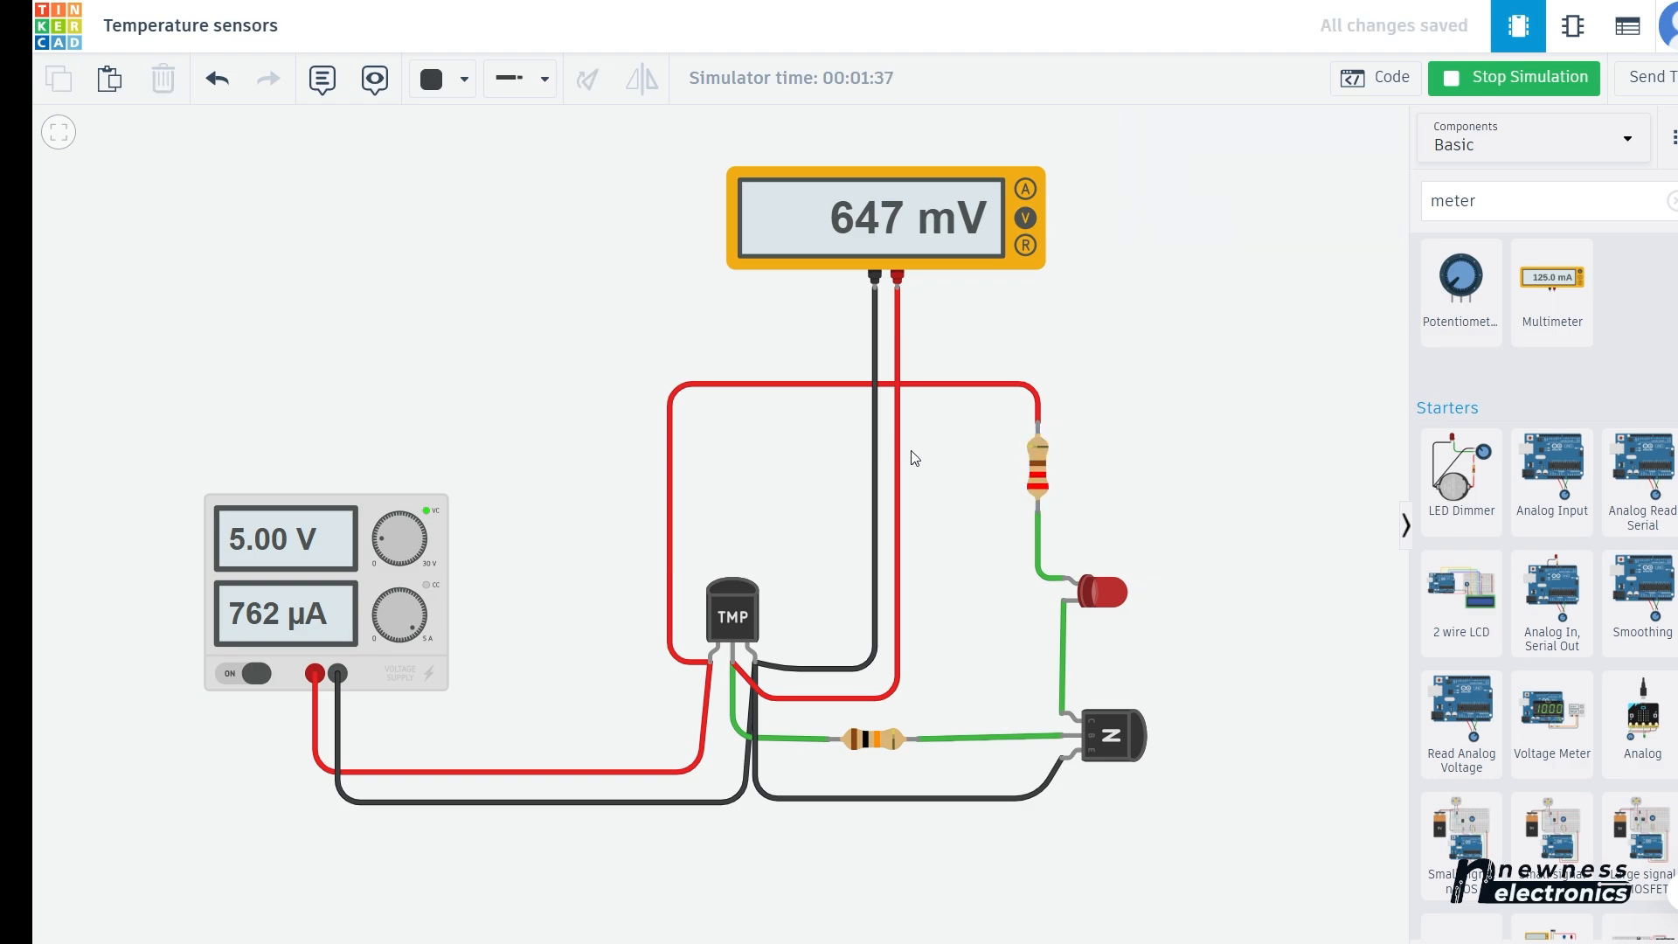
- Raise the sensor's temperature to 54 °C and set the transistor's base resistor to 47 kΩ
left_click(732, 601)
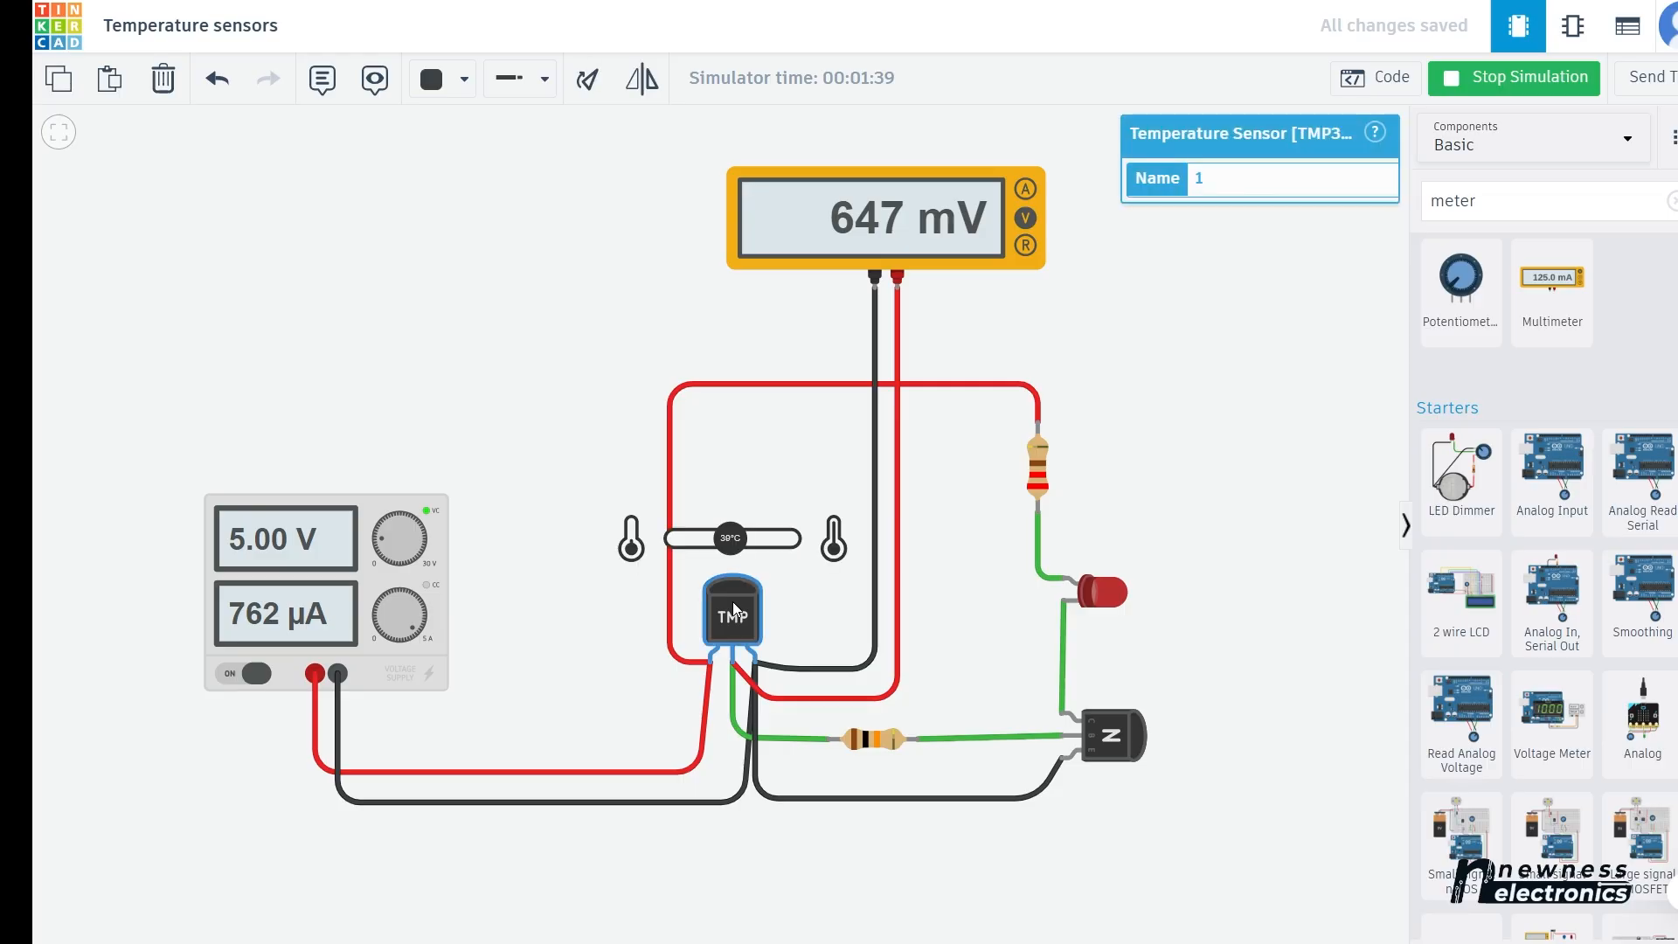
mouse_move(731, 536)
left_mouse_down()
mouse_move(691, 539)
mouse_move(790, 539)
mouse_move(680, 539)
mouse_move(773, 548)
mouse_move(742, 536)
left_mouse_up()
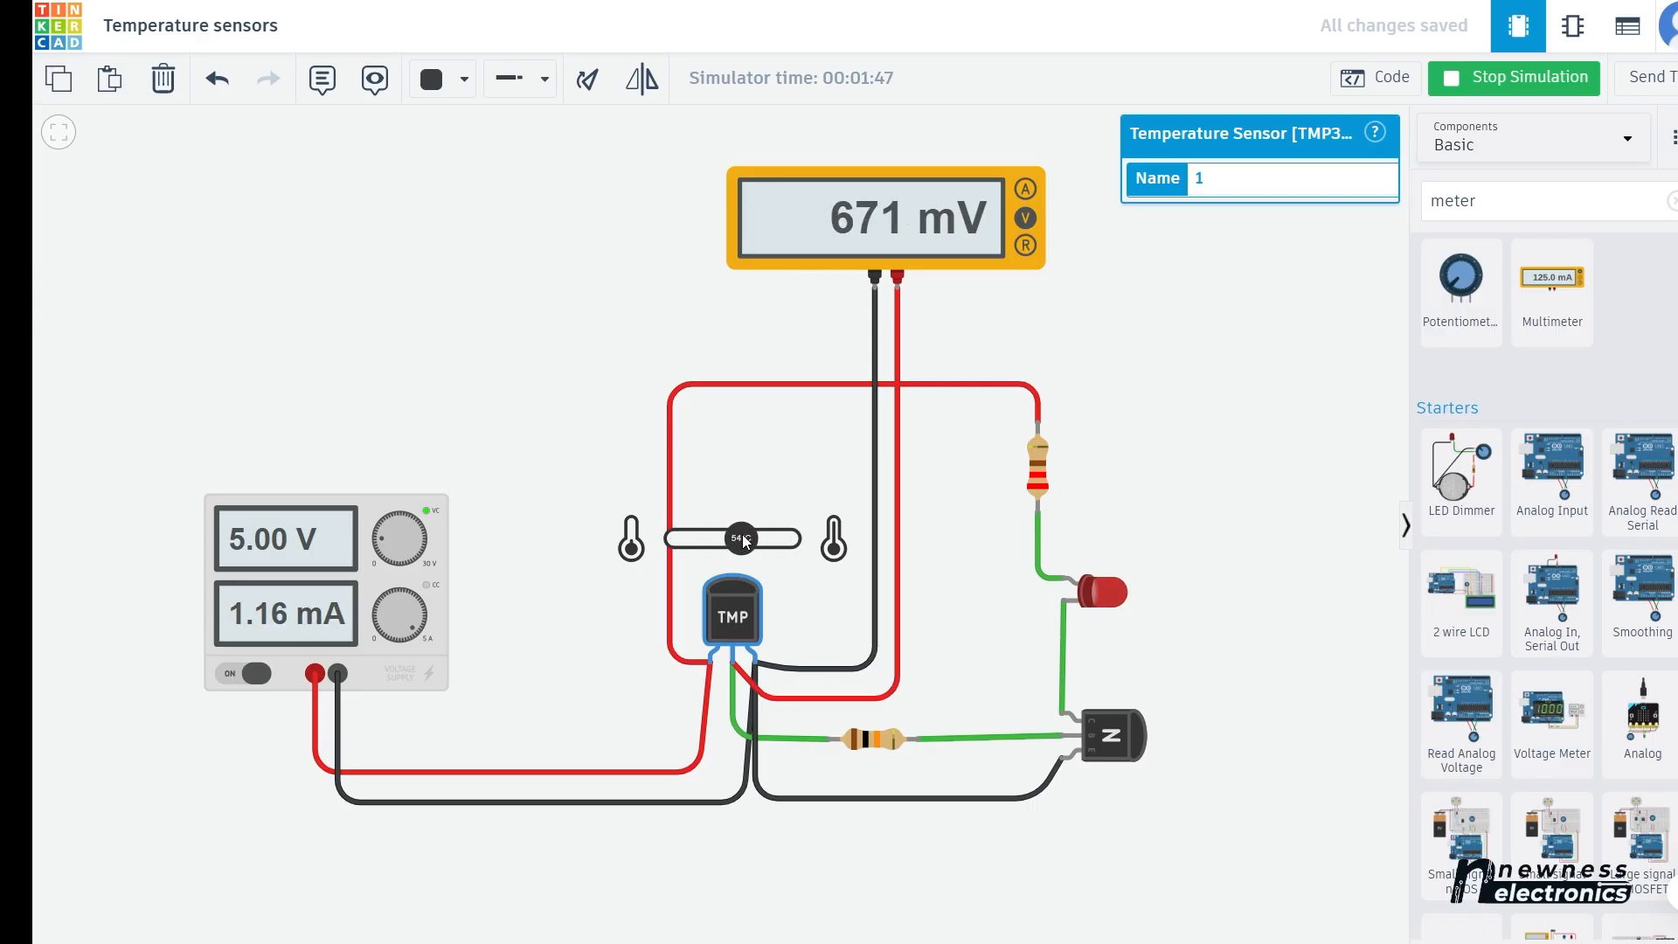
left_click(885, 740)
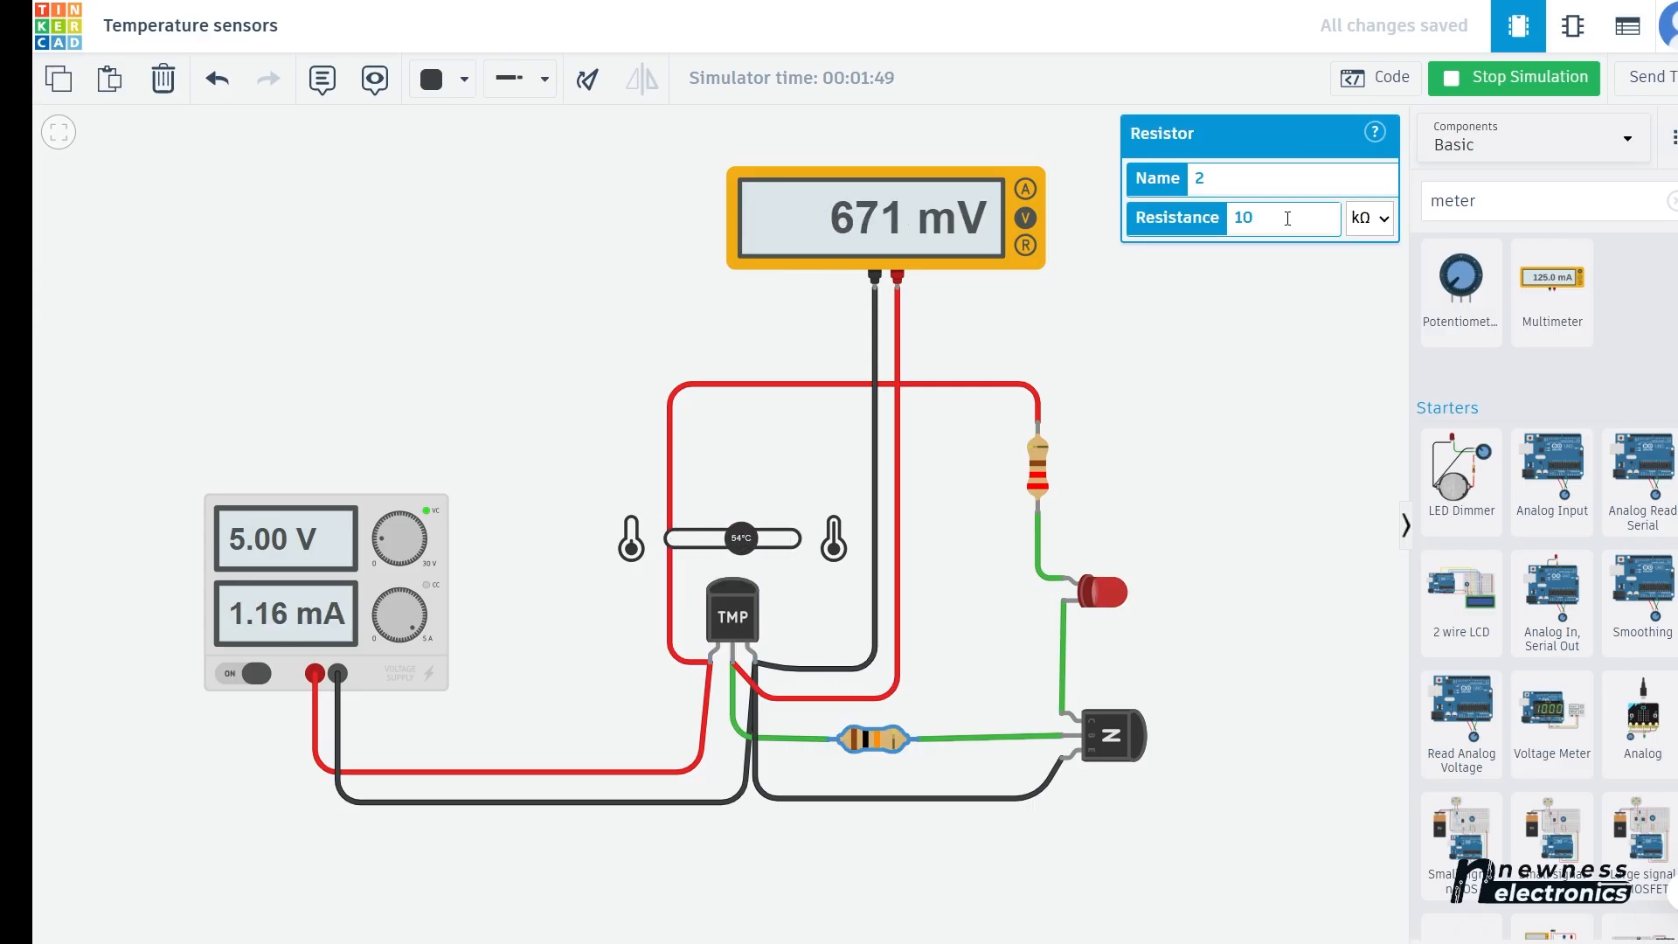
key("BackSpace")
key("BackSpace")
type("47")
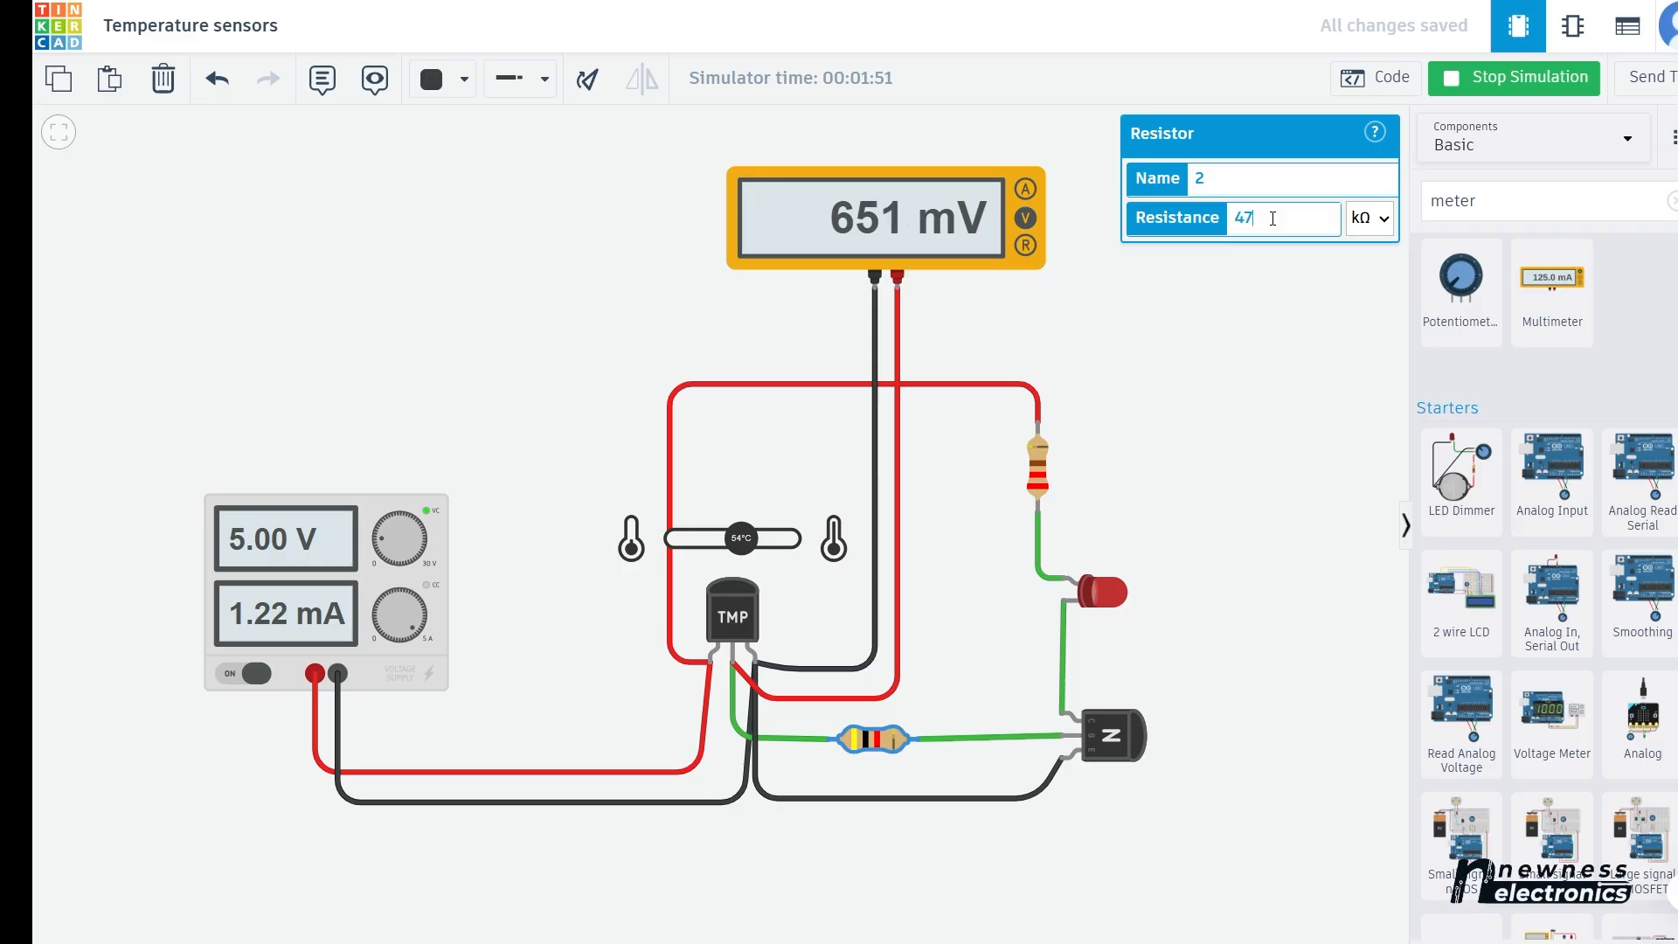
left_click(1219, 392)
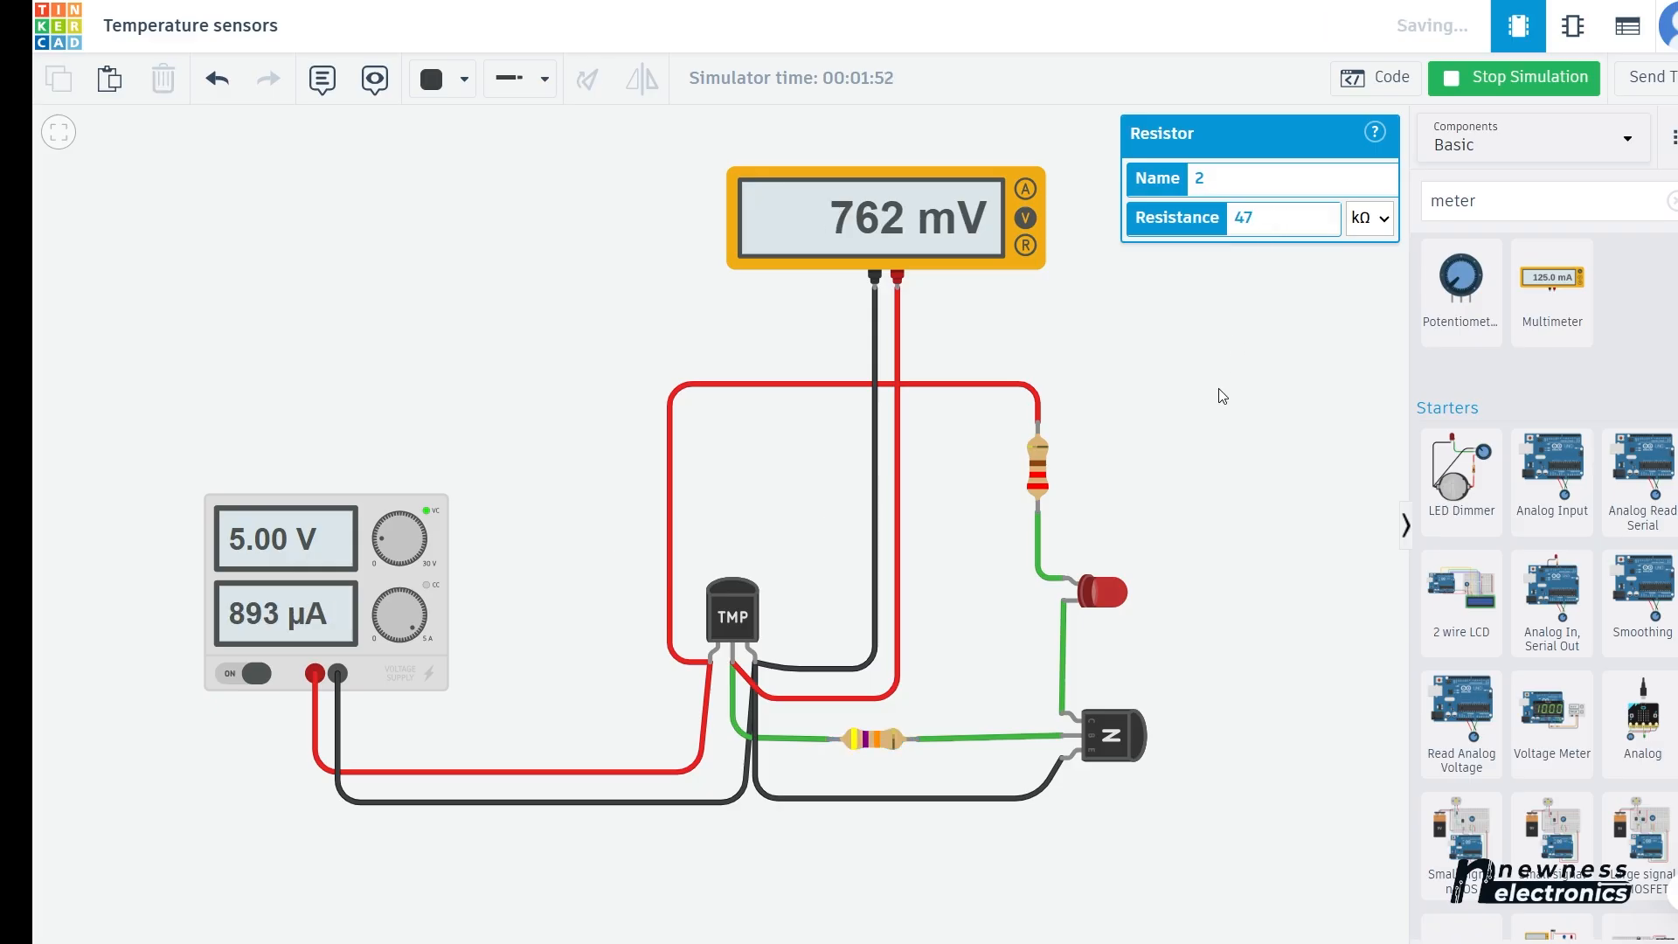
- Vary the sensor's temperature to examine the LED and output voltage, and stop the simulation
left_click(730, 626)
mouse_move(744, 540)
left_mouse_down()
mouse_move(806, 544)
mouse_move(671, 540)
mouse_move(805, 542)
mouse_move(675, 542)
mouse_move(790, 539)
mouse_move(708, 538)
mouse_move(836, 556)
mouse_move(685, 538)
mouse_move(766, 540)
left_mouse_up()
left_click_drag(735, 539, 776, 538)
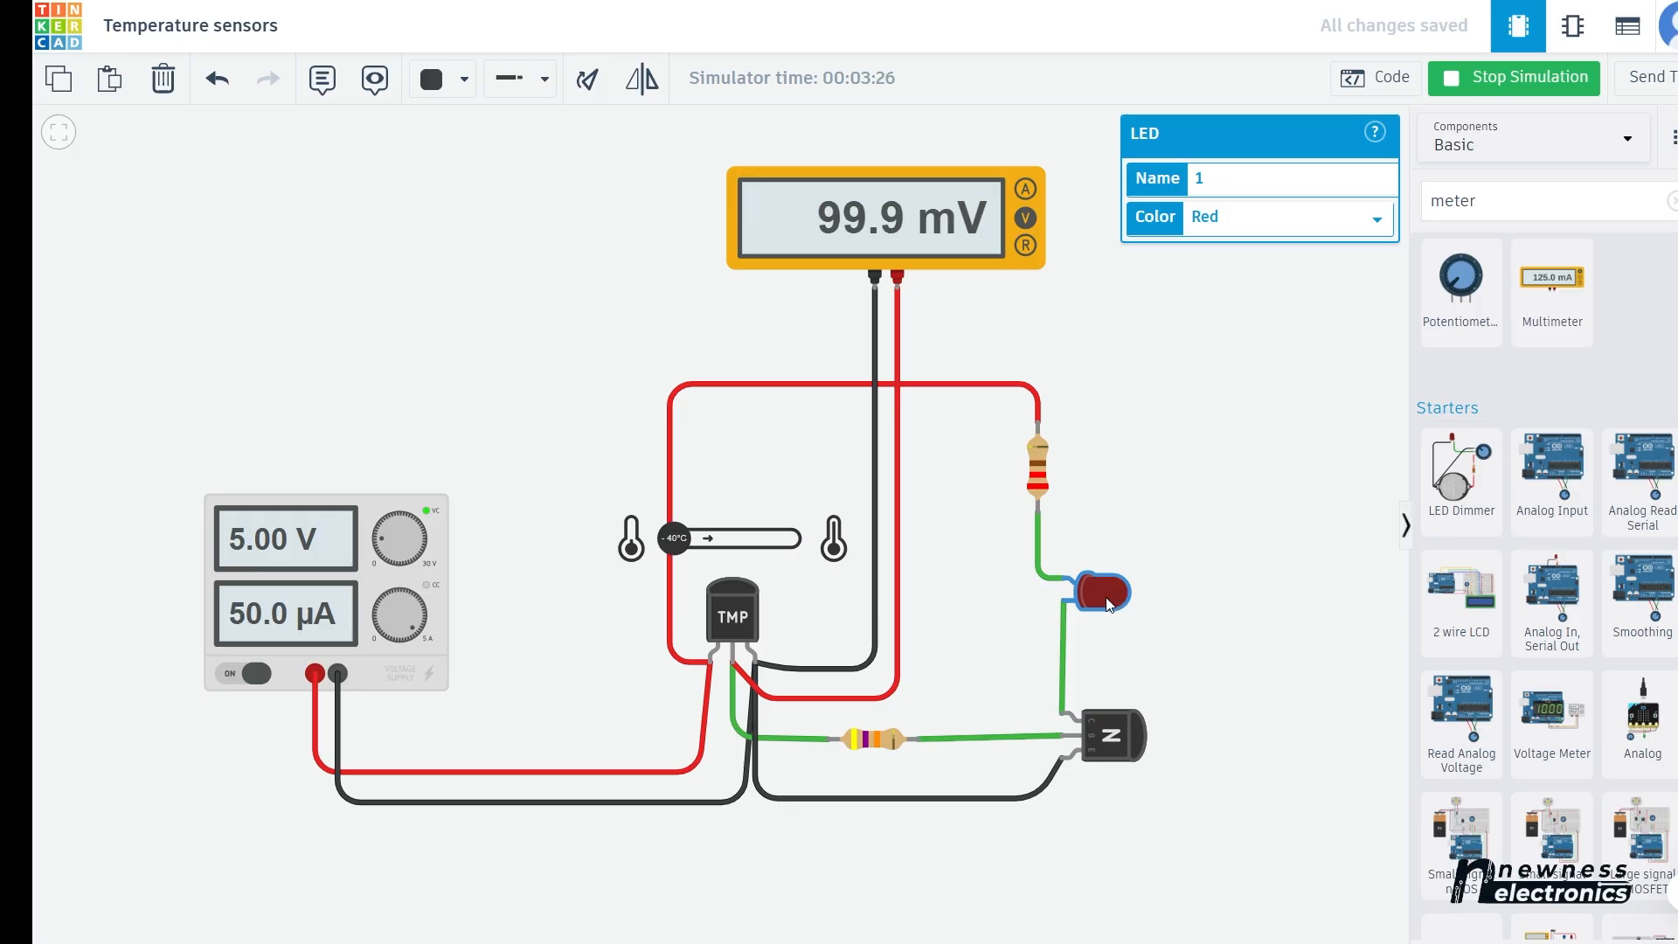
left_click(1497, 77)
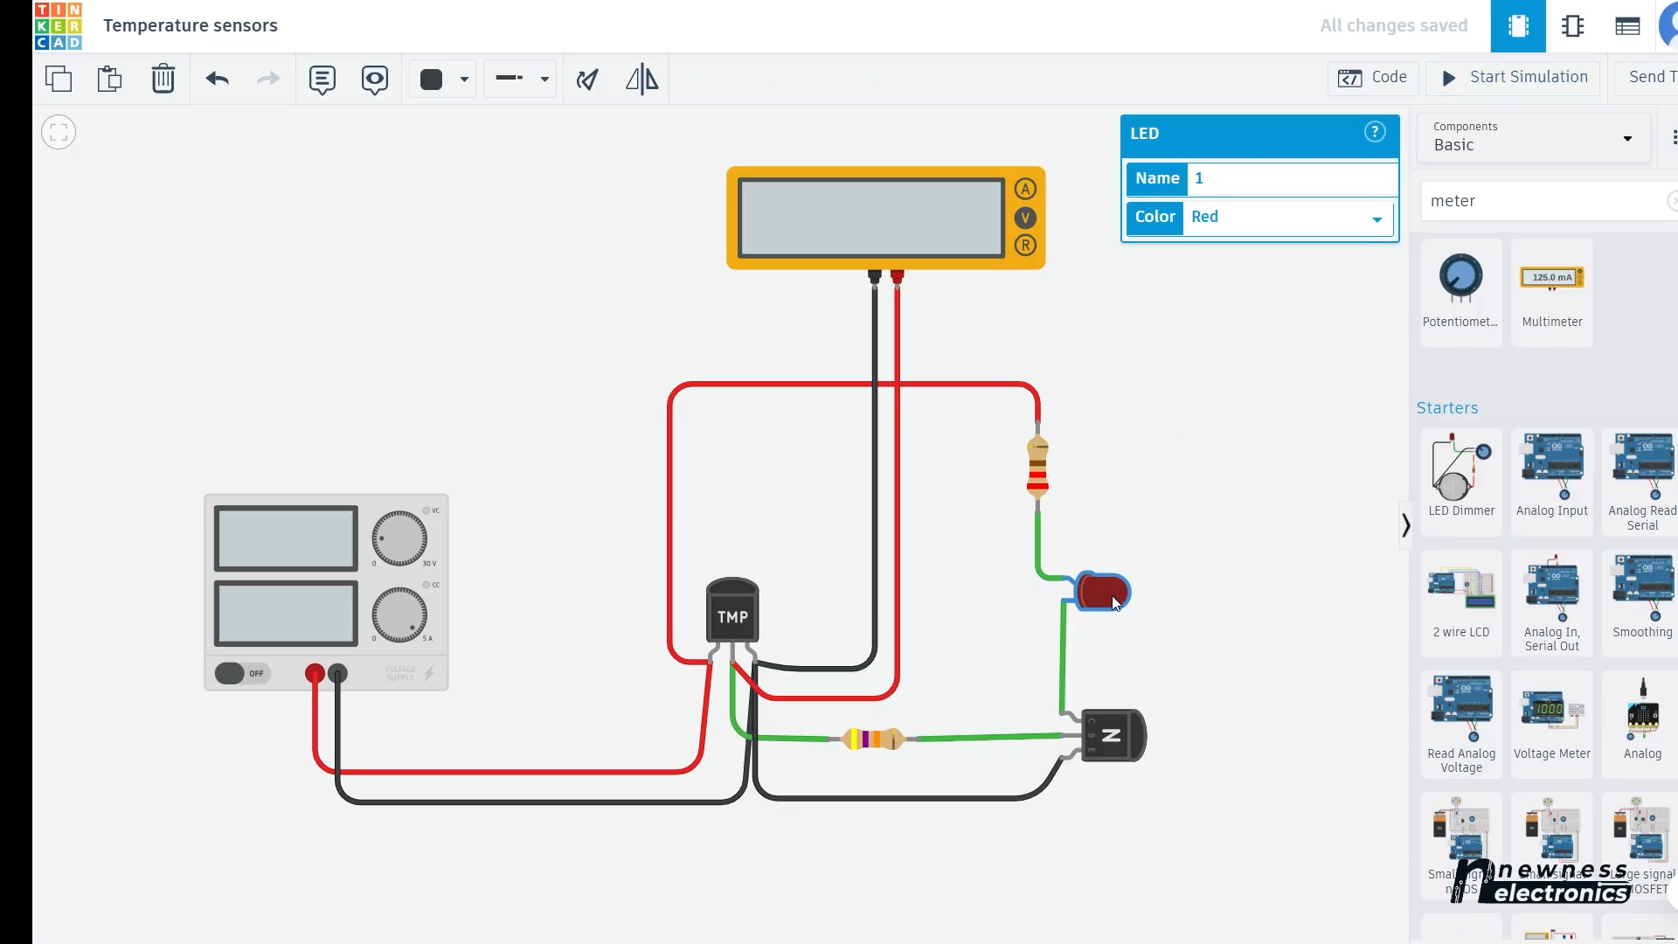
- Delete the LED and set the upper resistor's resistance to 1 kΩ
key("Delete")
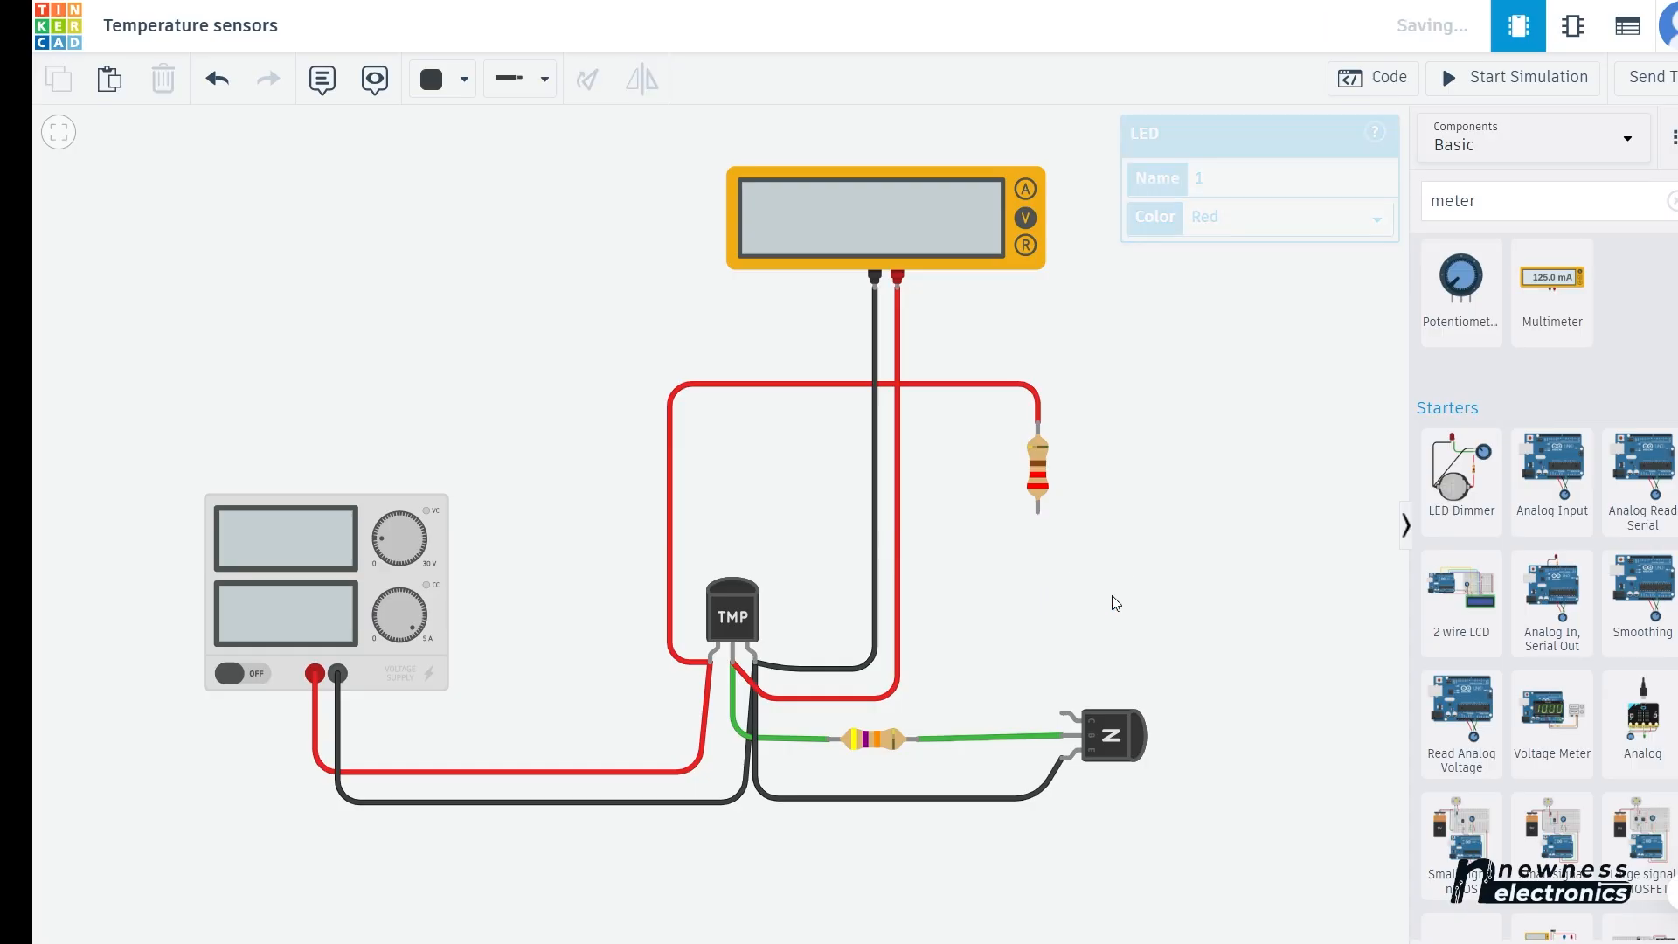
left_click(1043, 486)
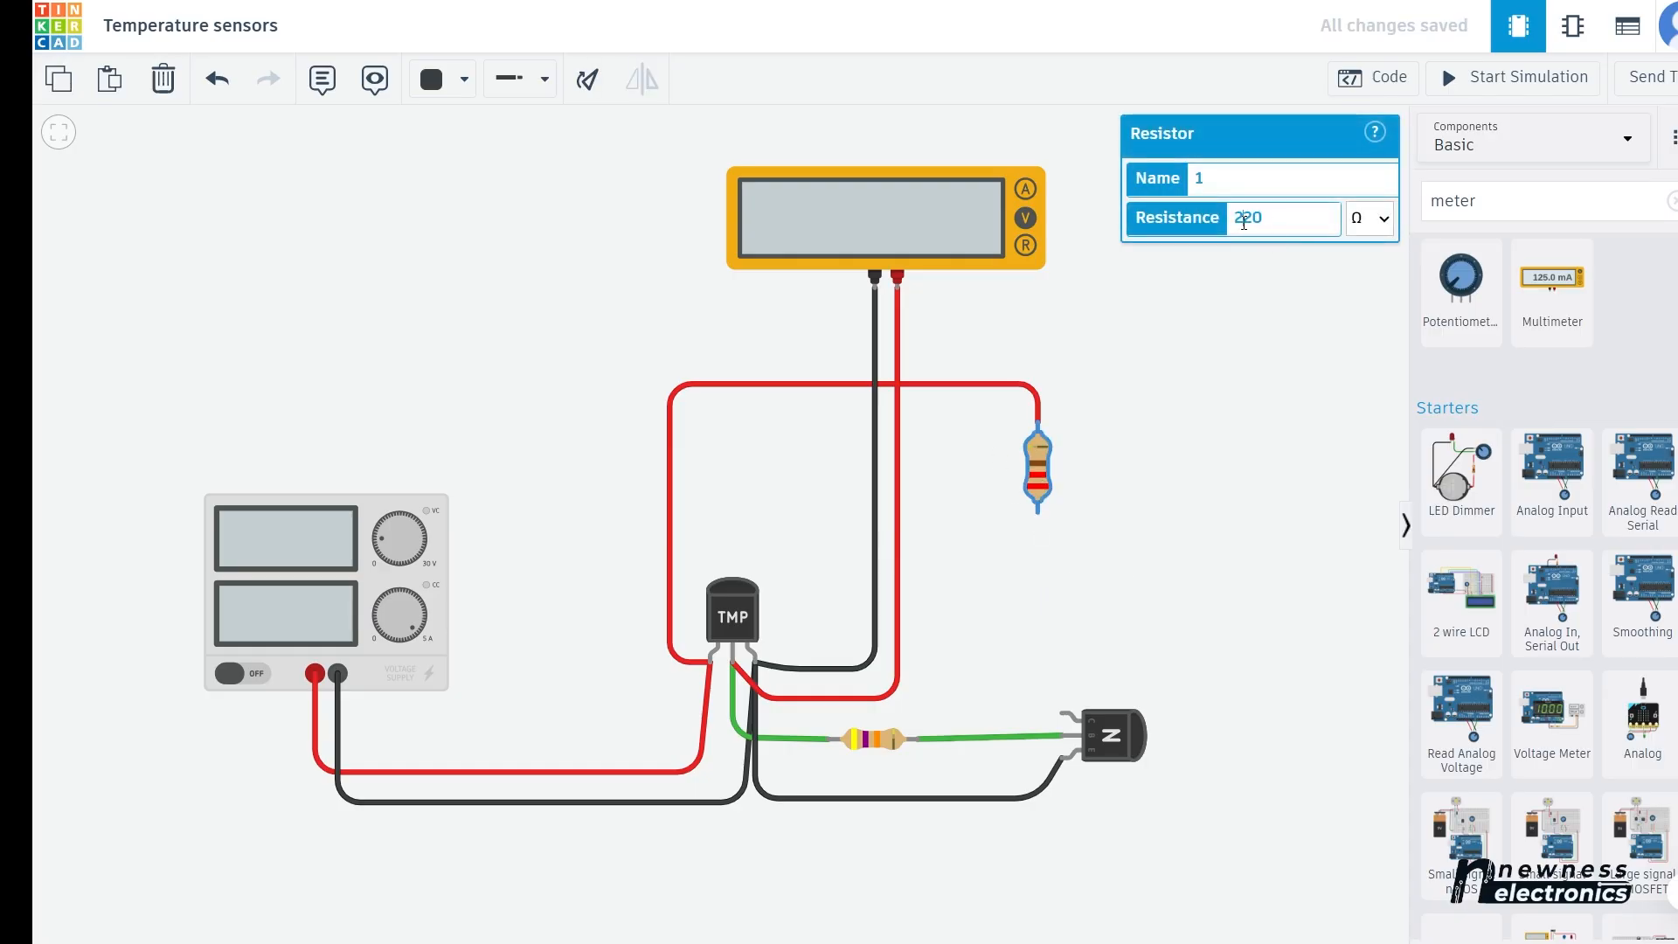
double_click(1250, 220)
type("1k")
left_click(1257, 392)
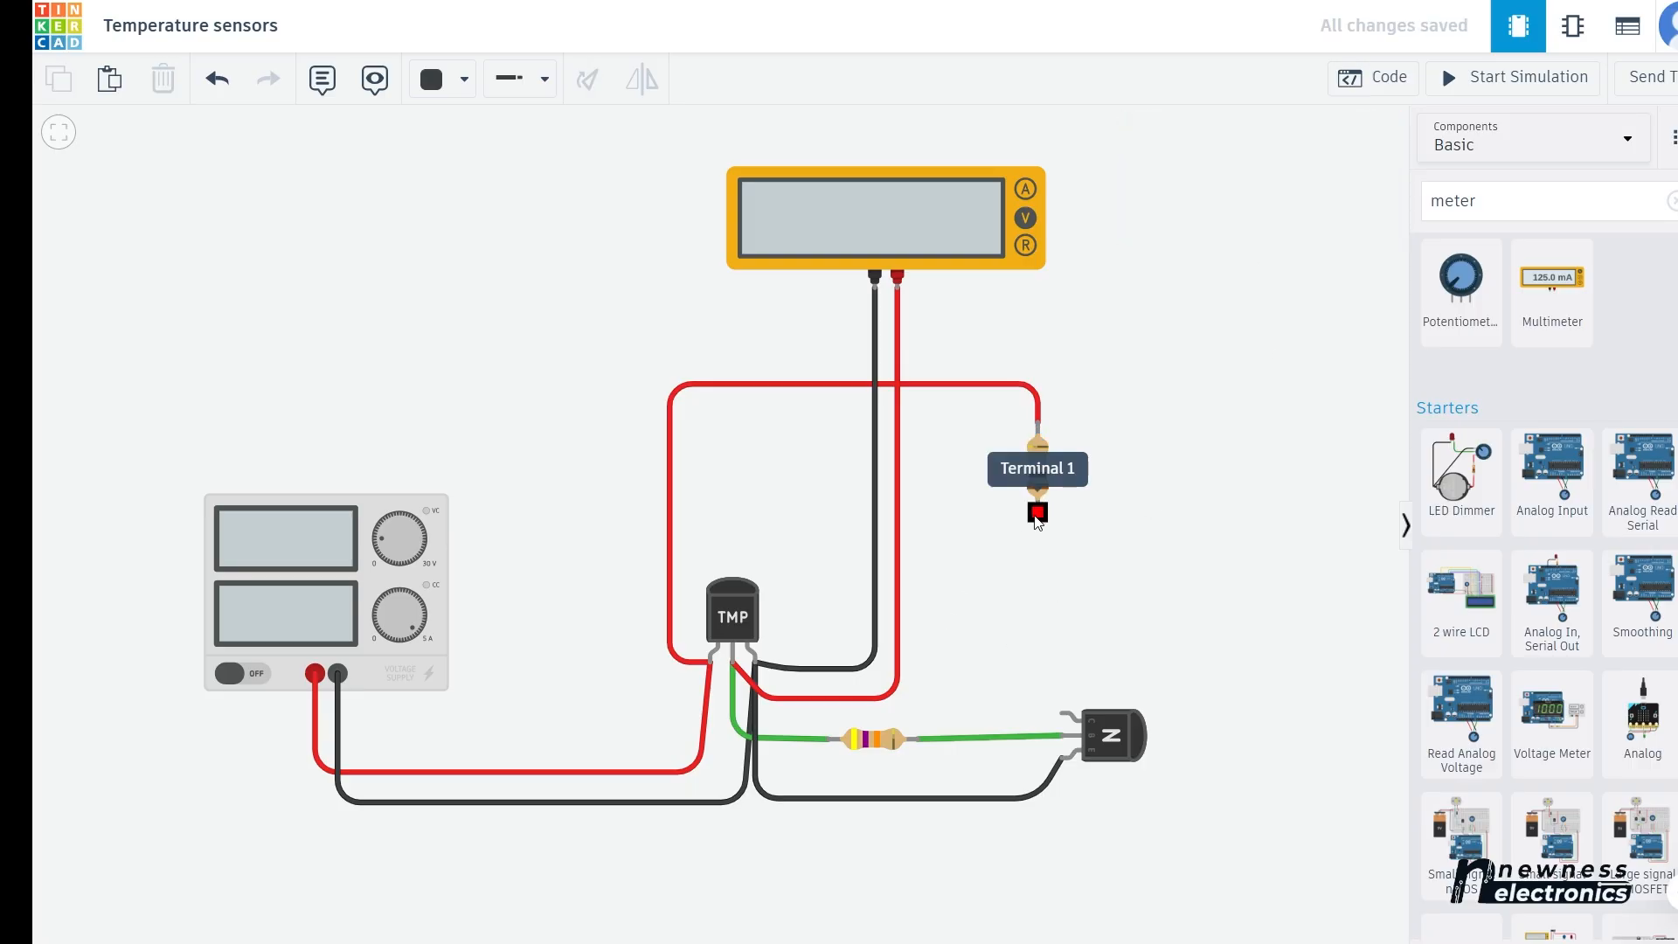
- Connect the upper resistor's lower end to the transistor's upper pin with a green wire
left_click(1039, 511)
left_click(1049, 708)
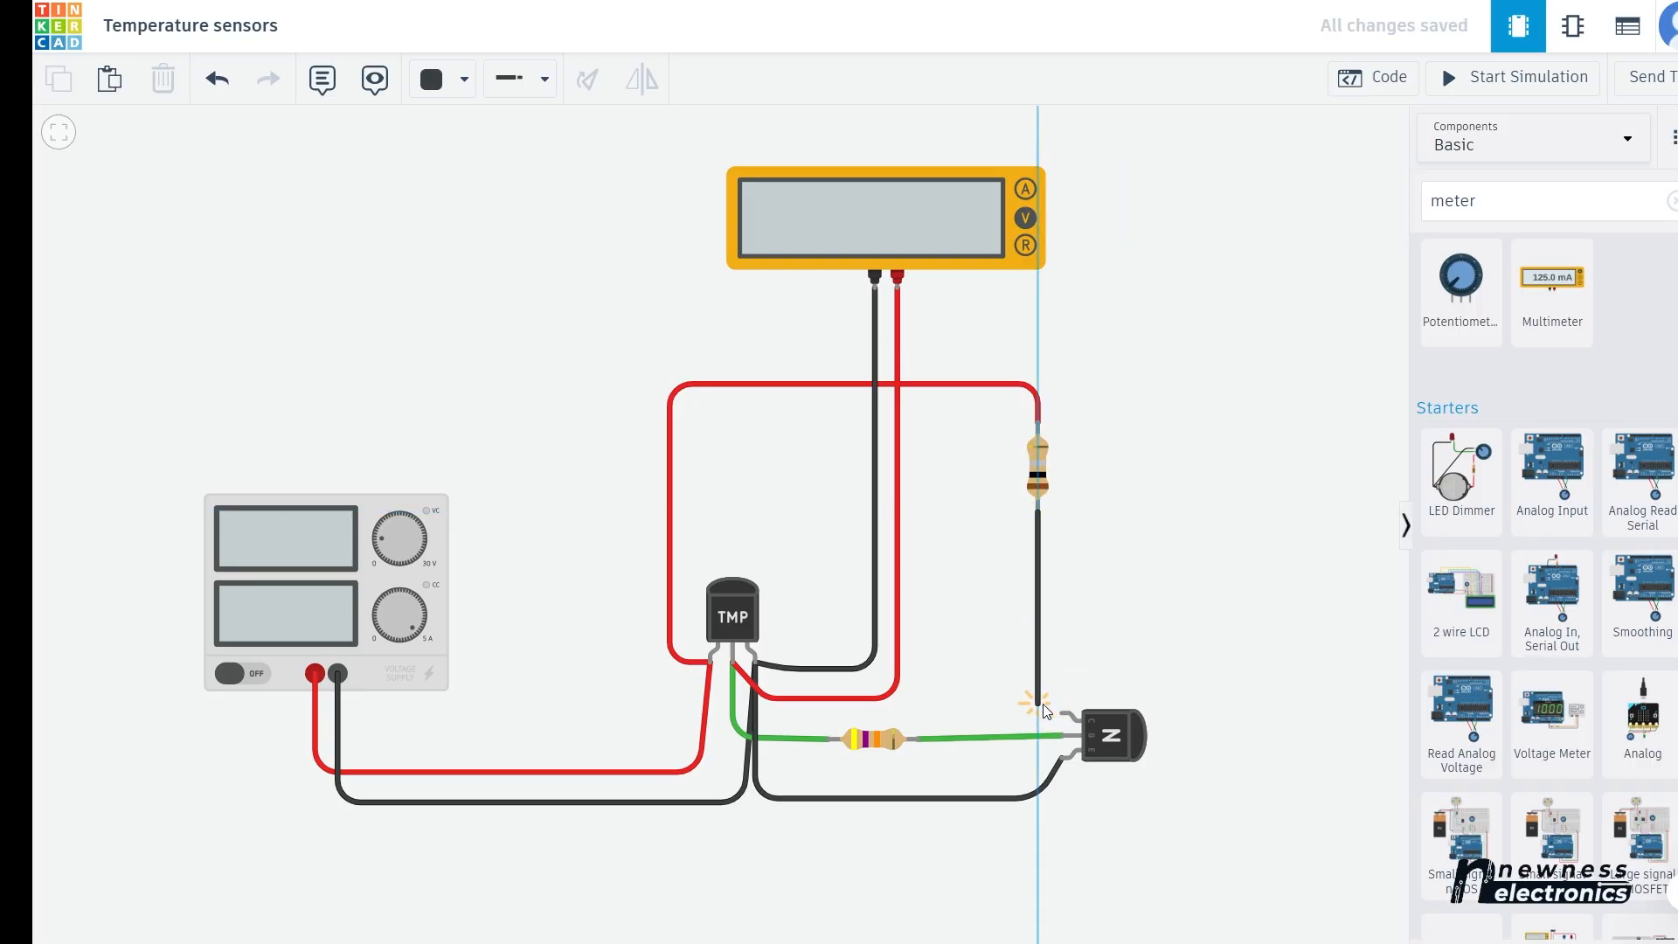
left_click(1062, 712)
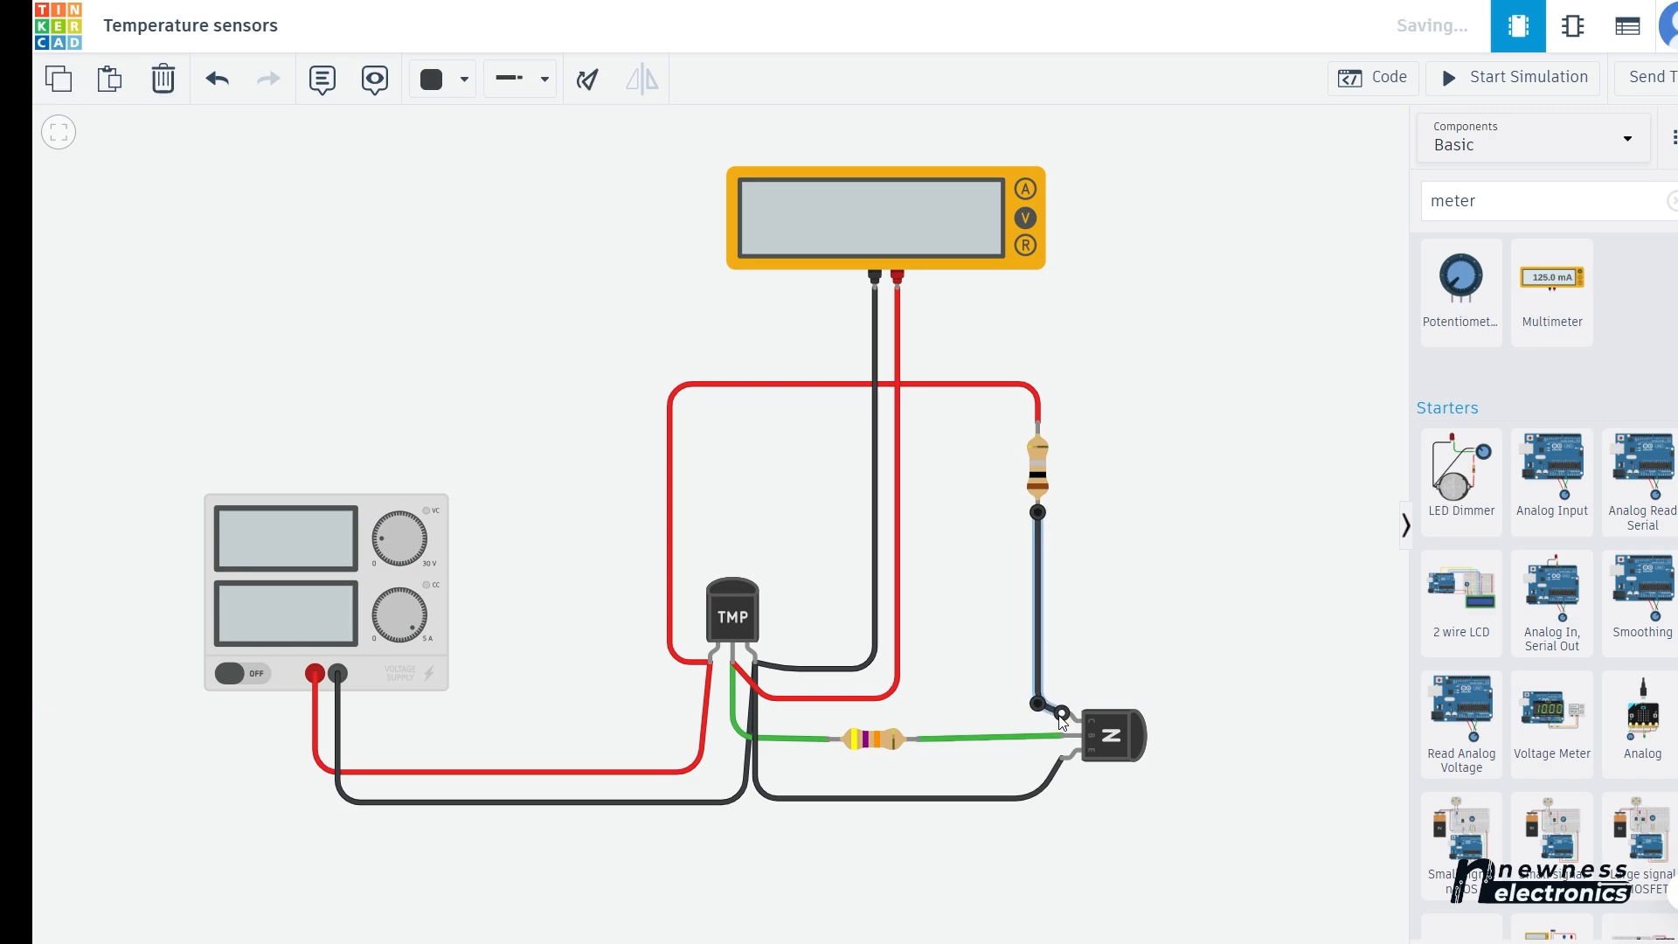
left_click(463, 78)
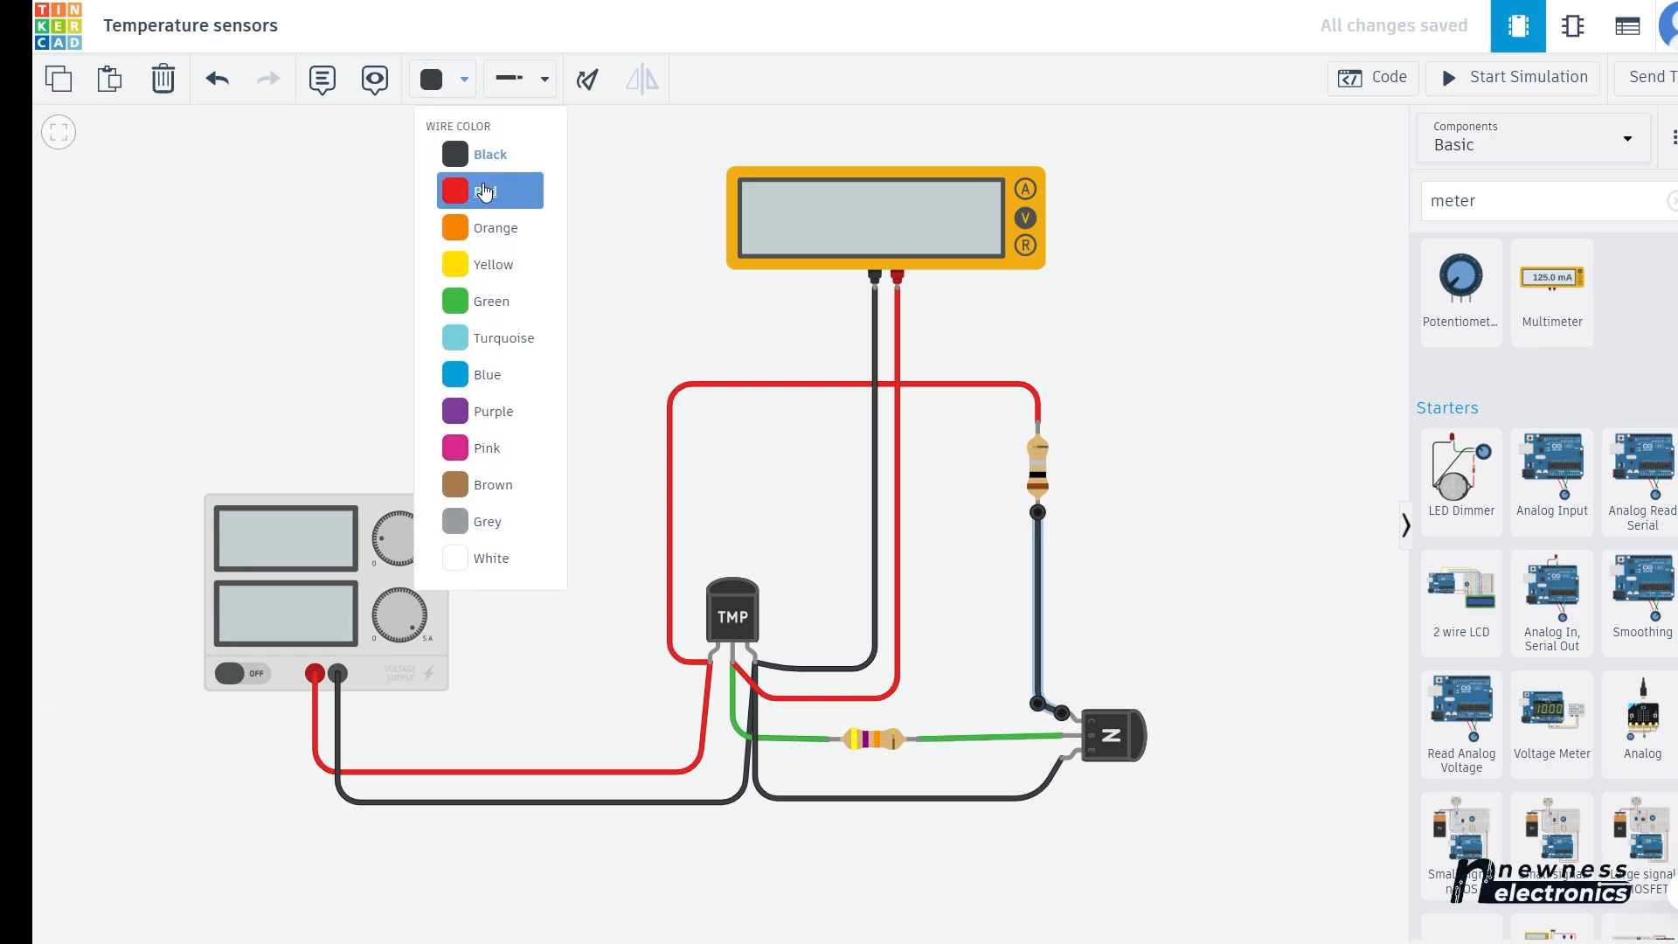
left_click(486, 192)
left_click(464, 79)
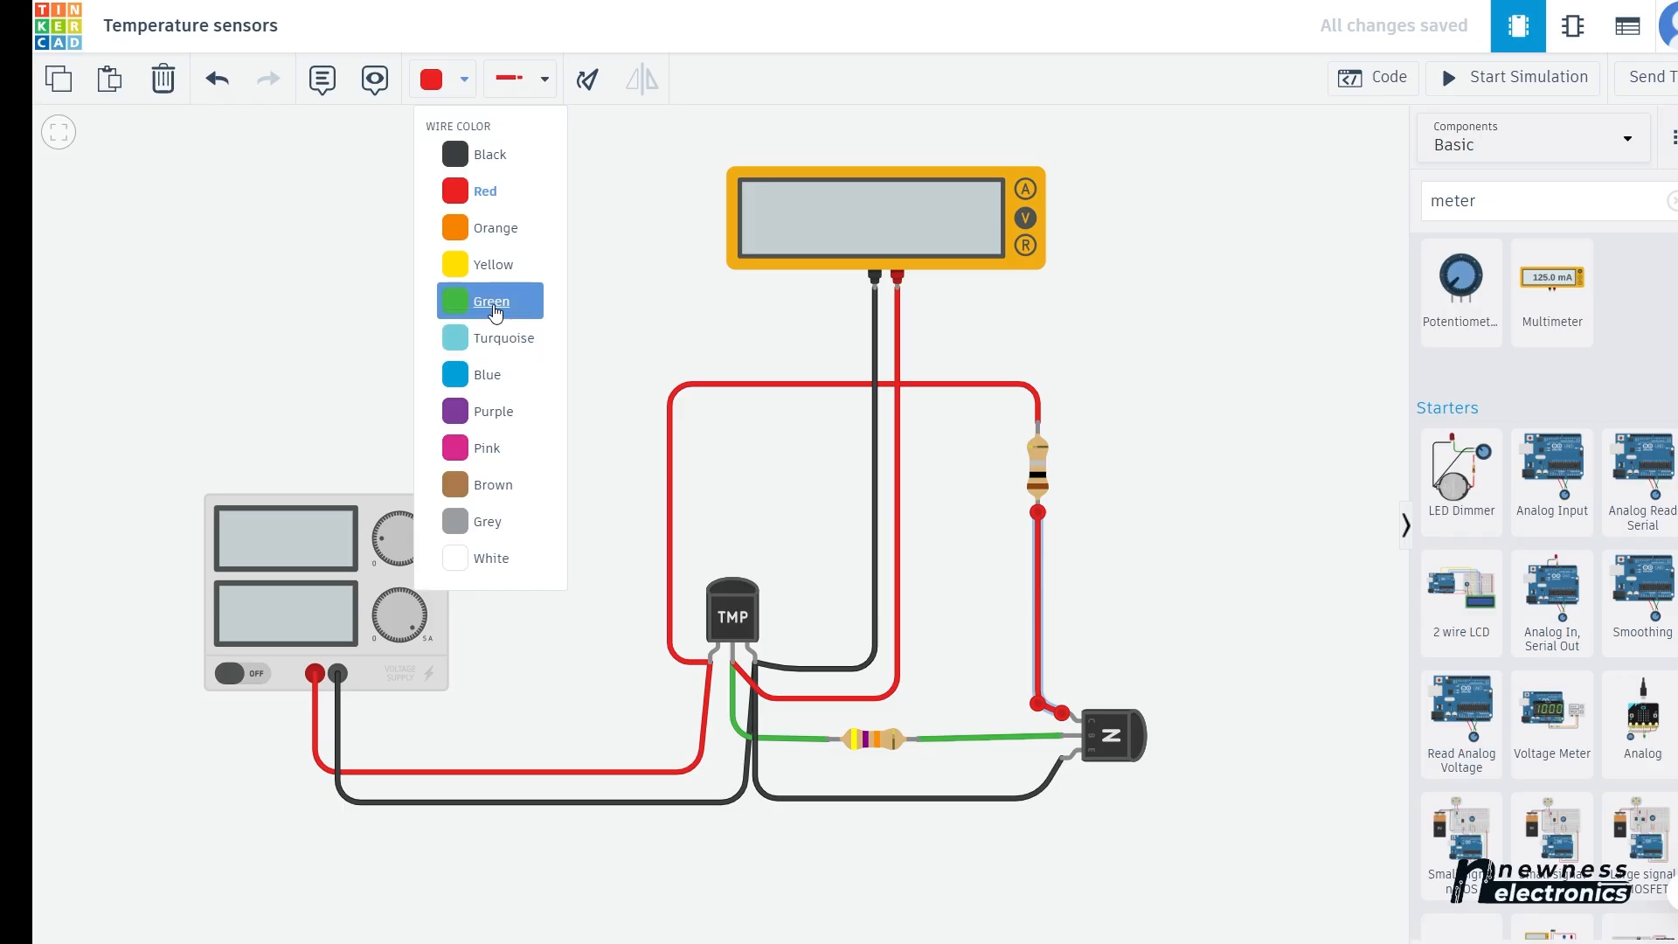
left_click(488, 302)
left_click(1207, 435)
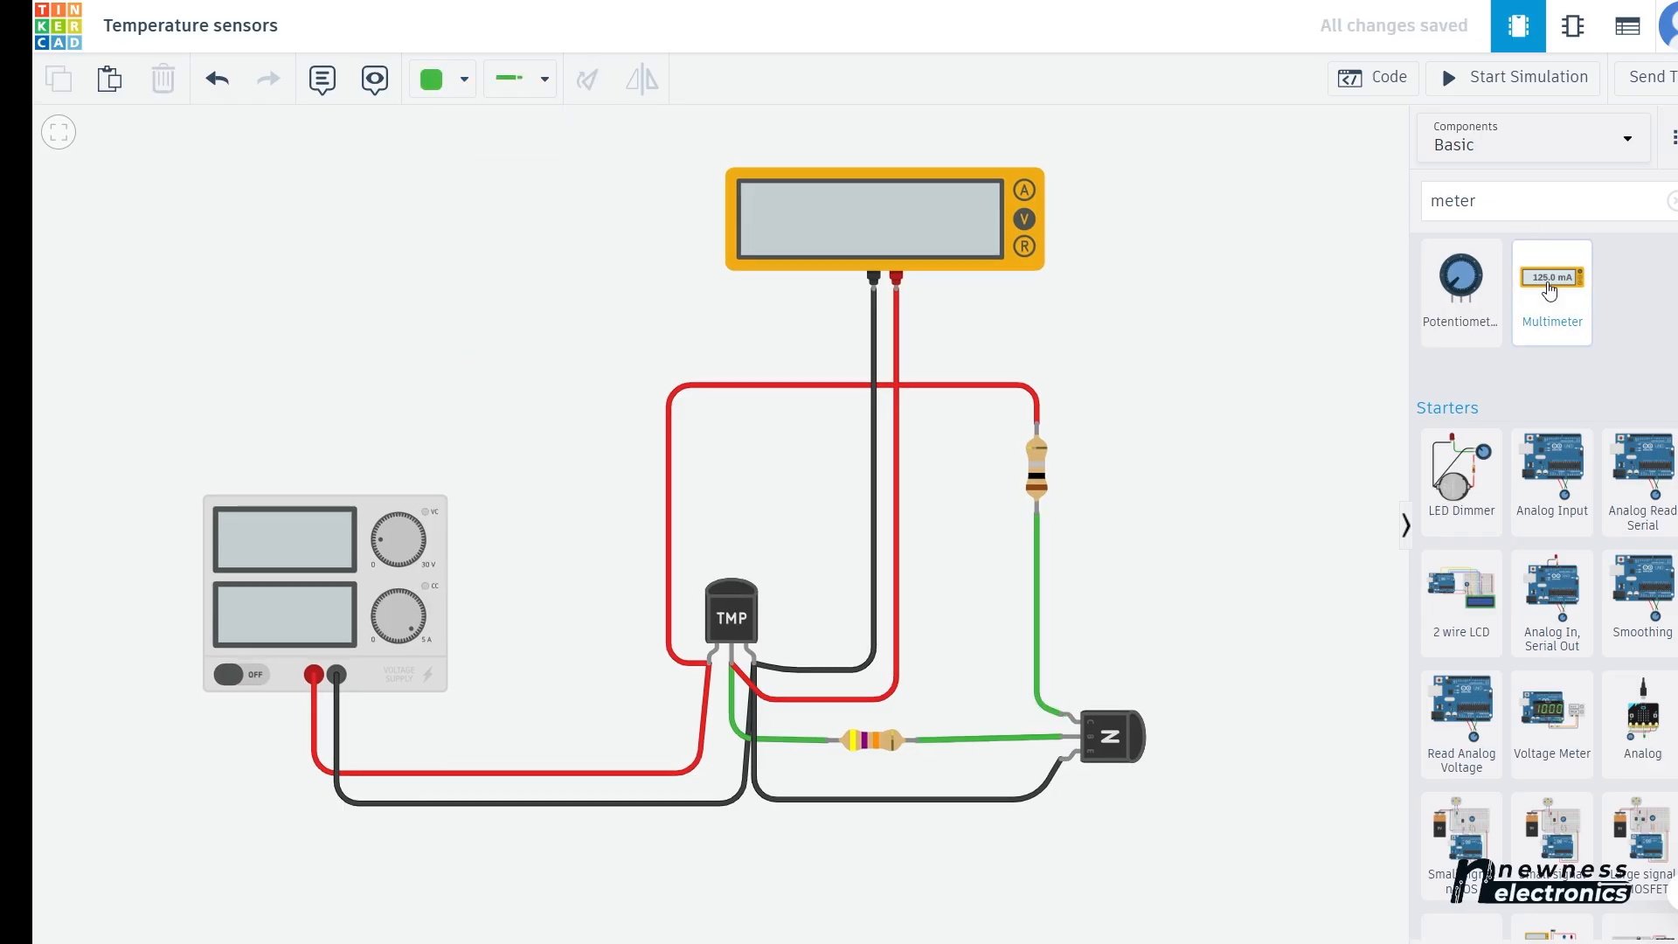
- Place a second multimeter beside the upper resistor and connect its positive terminal to the resistor's lower end with a green wire
left_click_drag(1552, 288, 1257, 505)
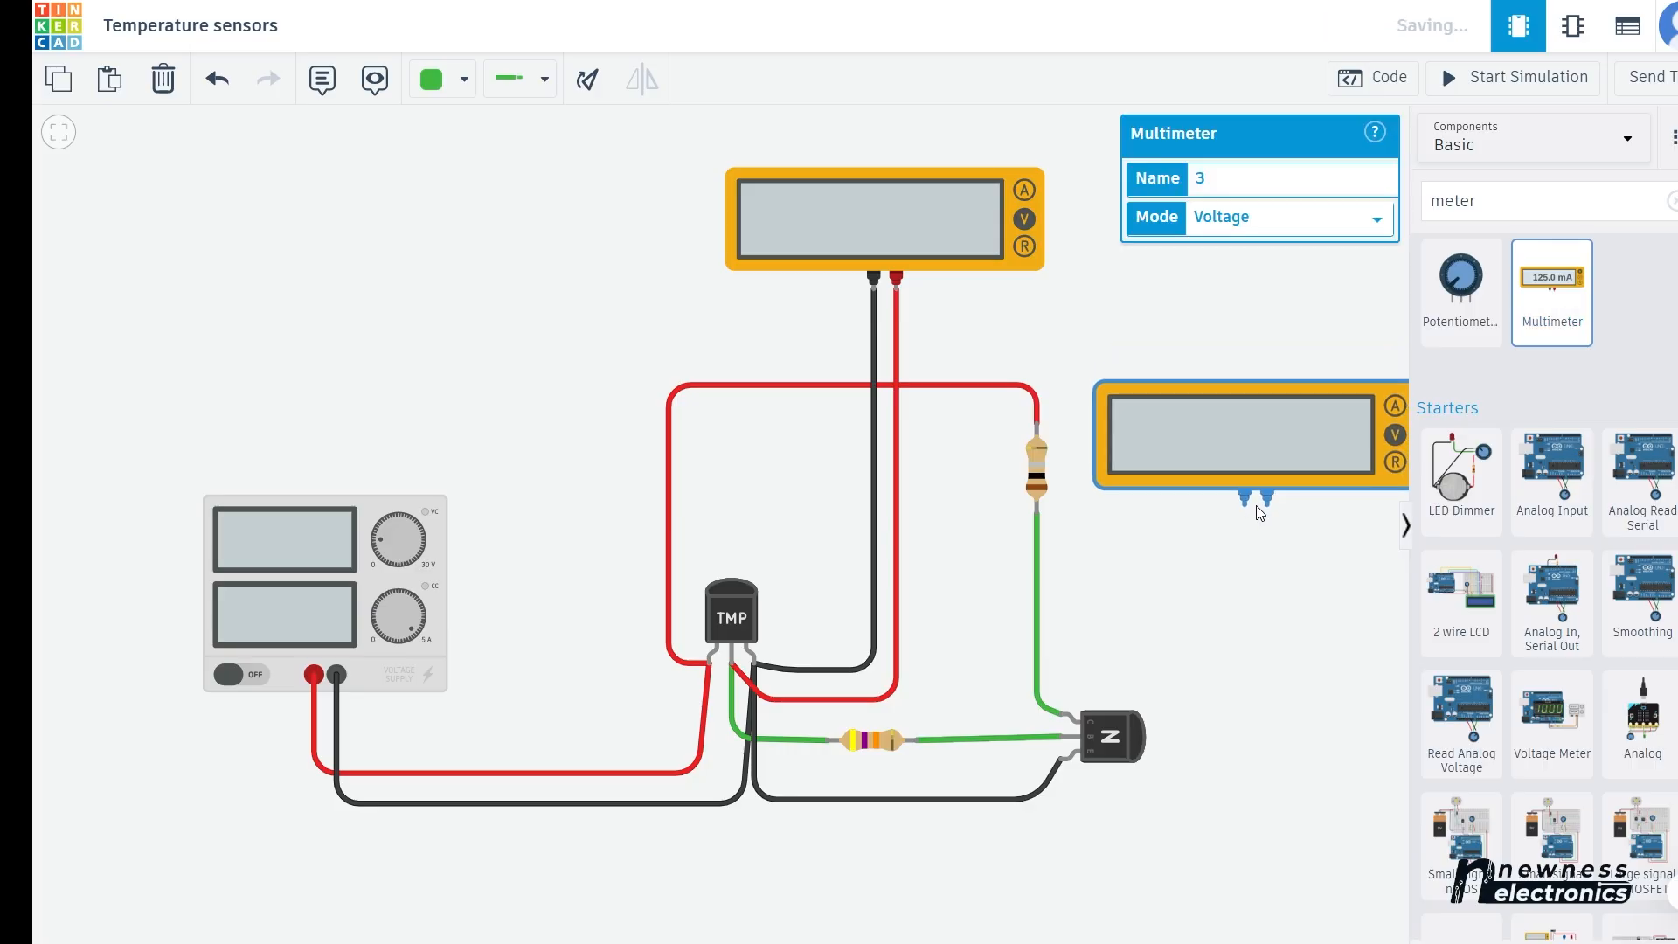
left_click(1257, 618)
left_click(1267, 496)
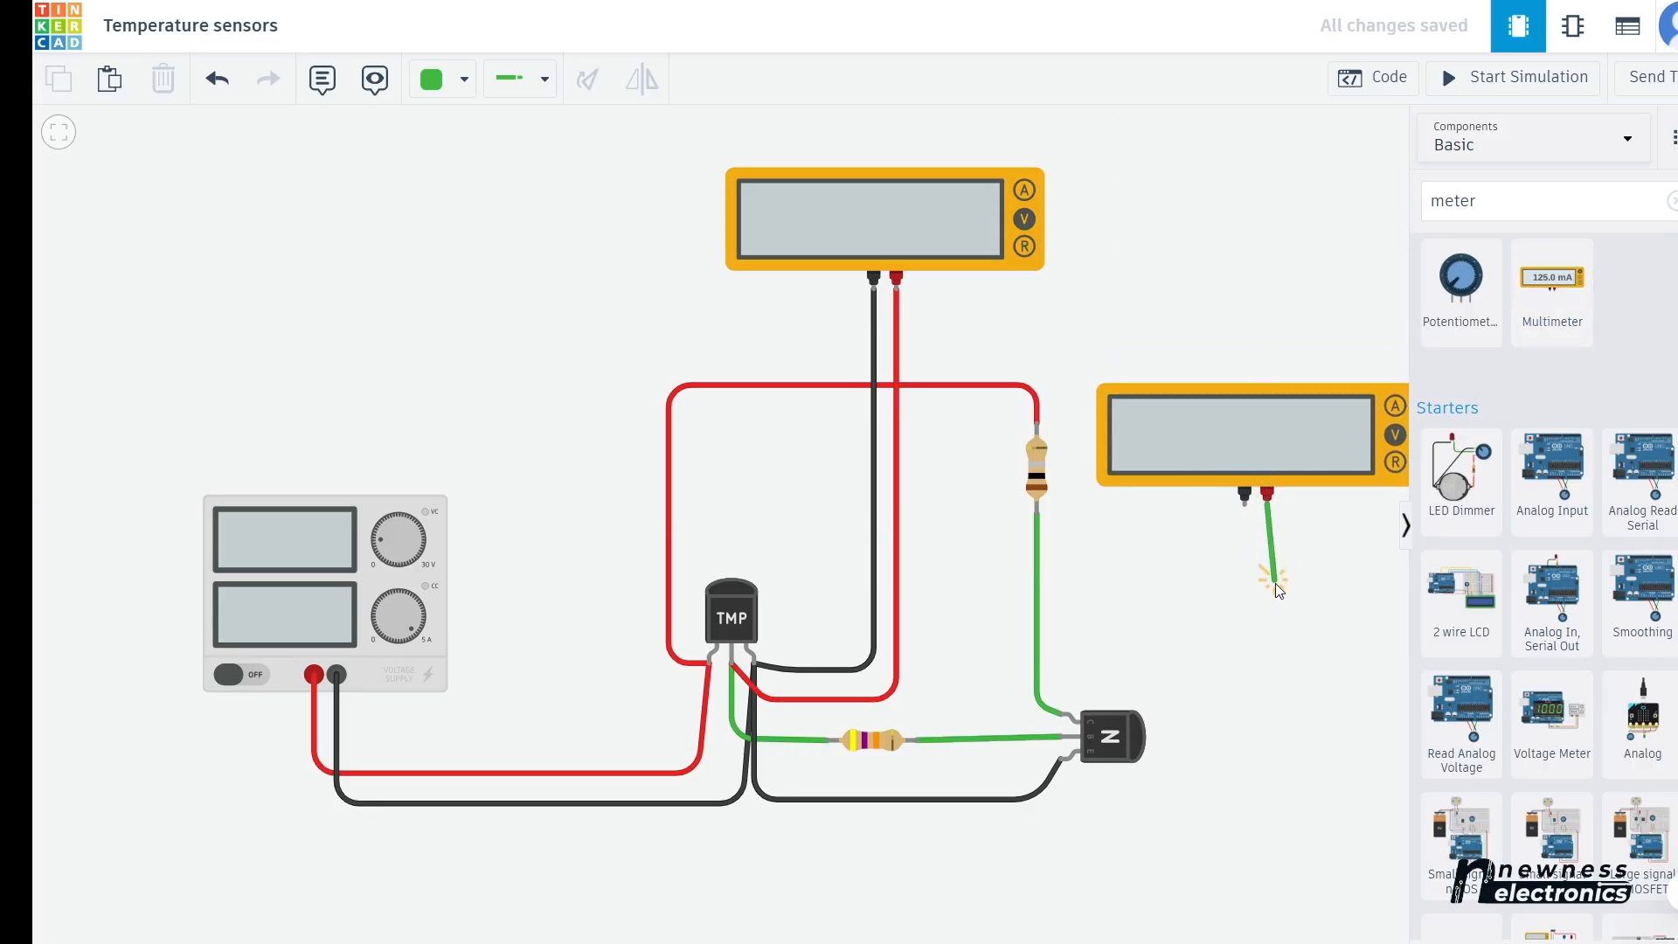
left_click(1268, 605)
left_click(1038, 604)
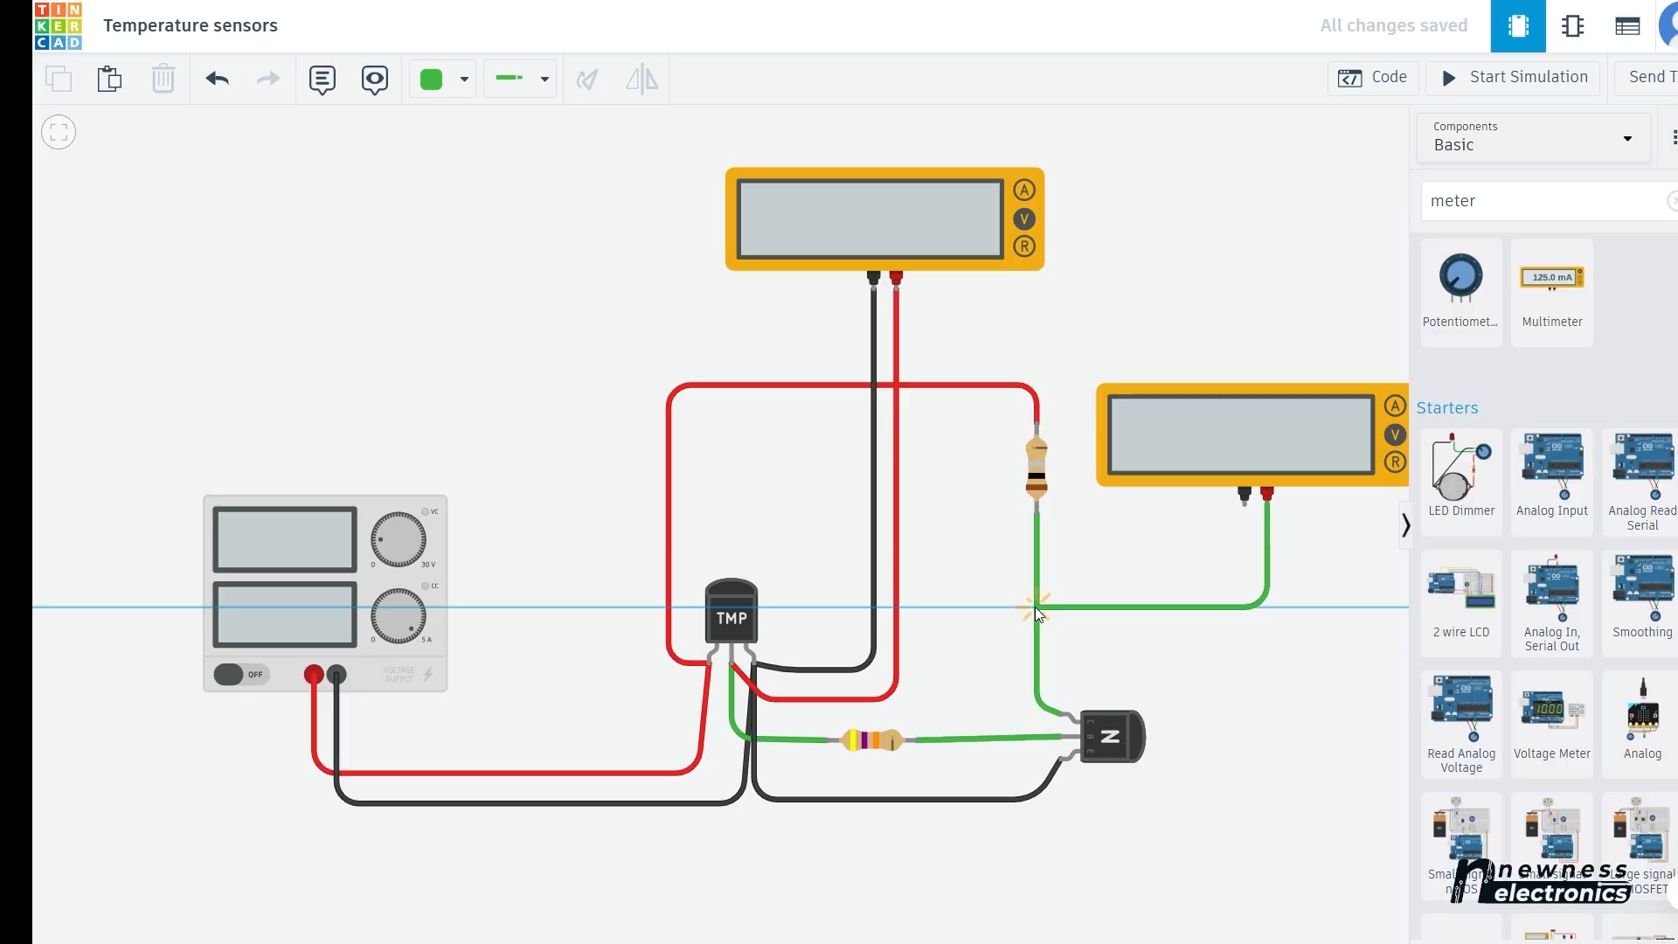
left_click(1035, 608)
left_click(1036, 513)
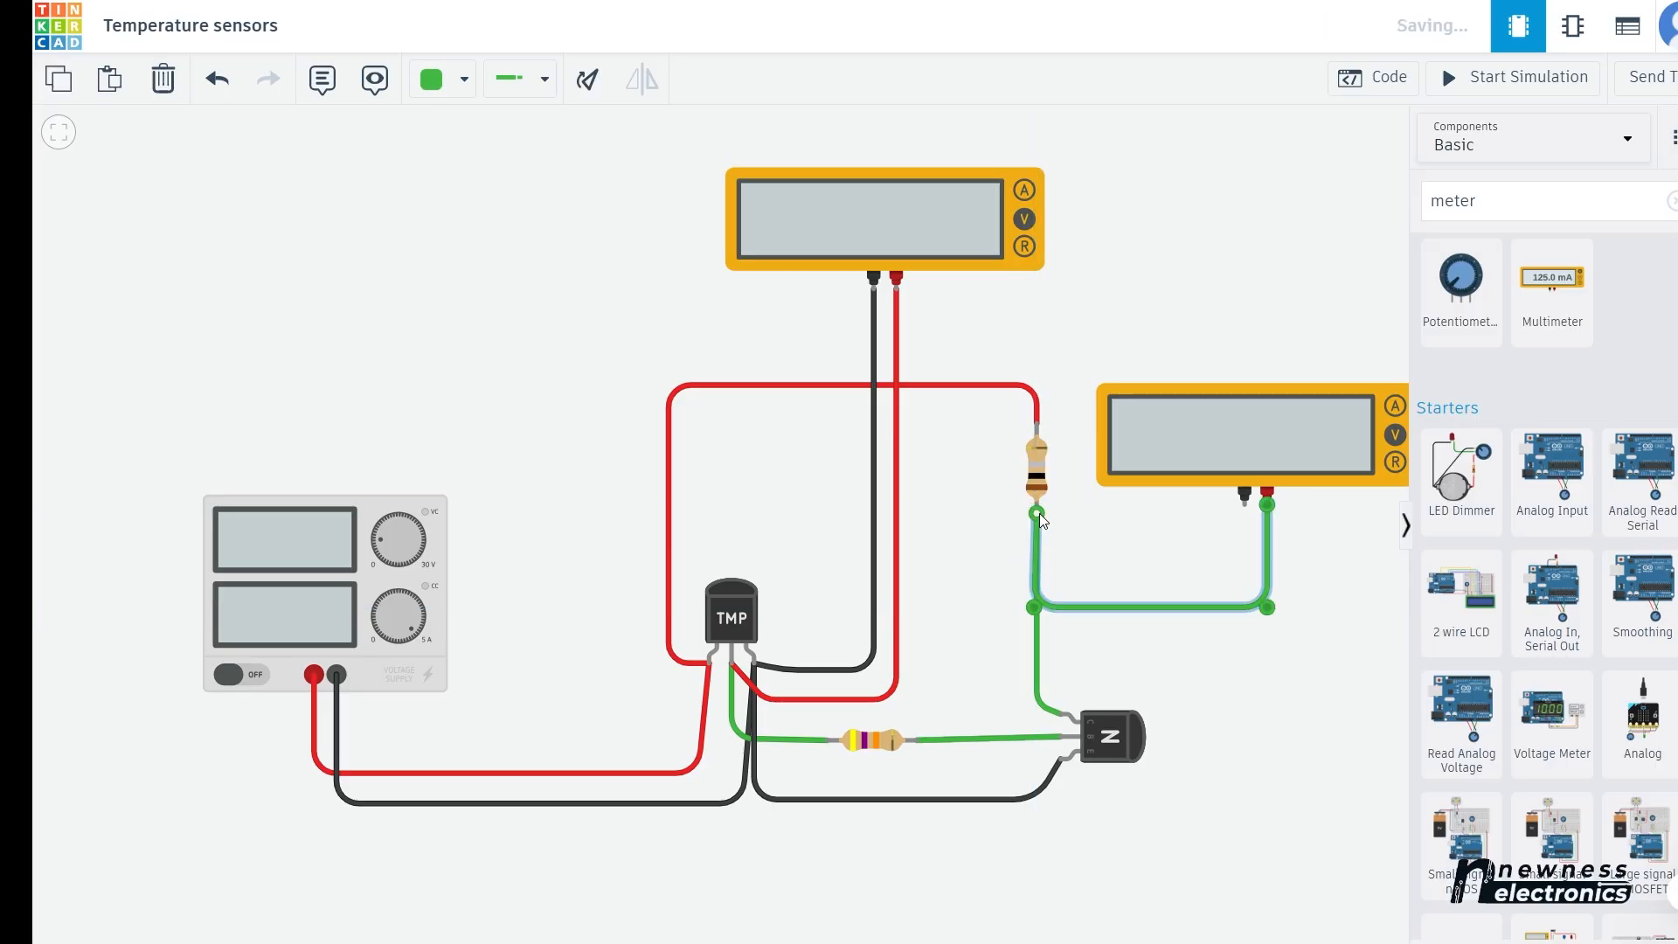
left_click_drag(1034, 608, 1037, 606)
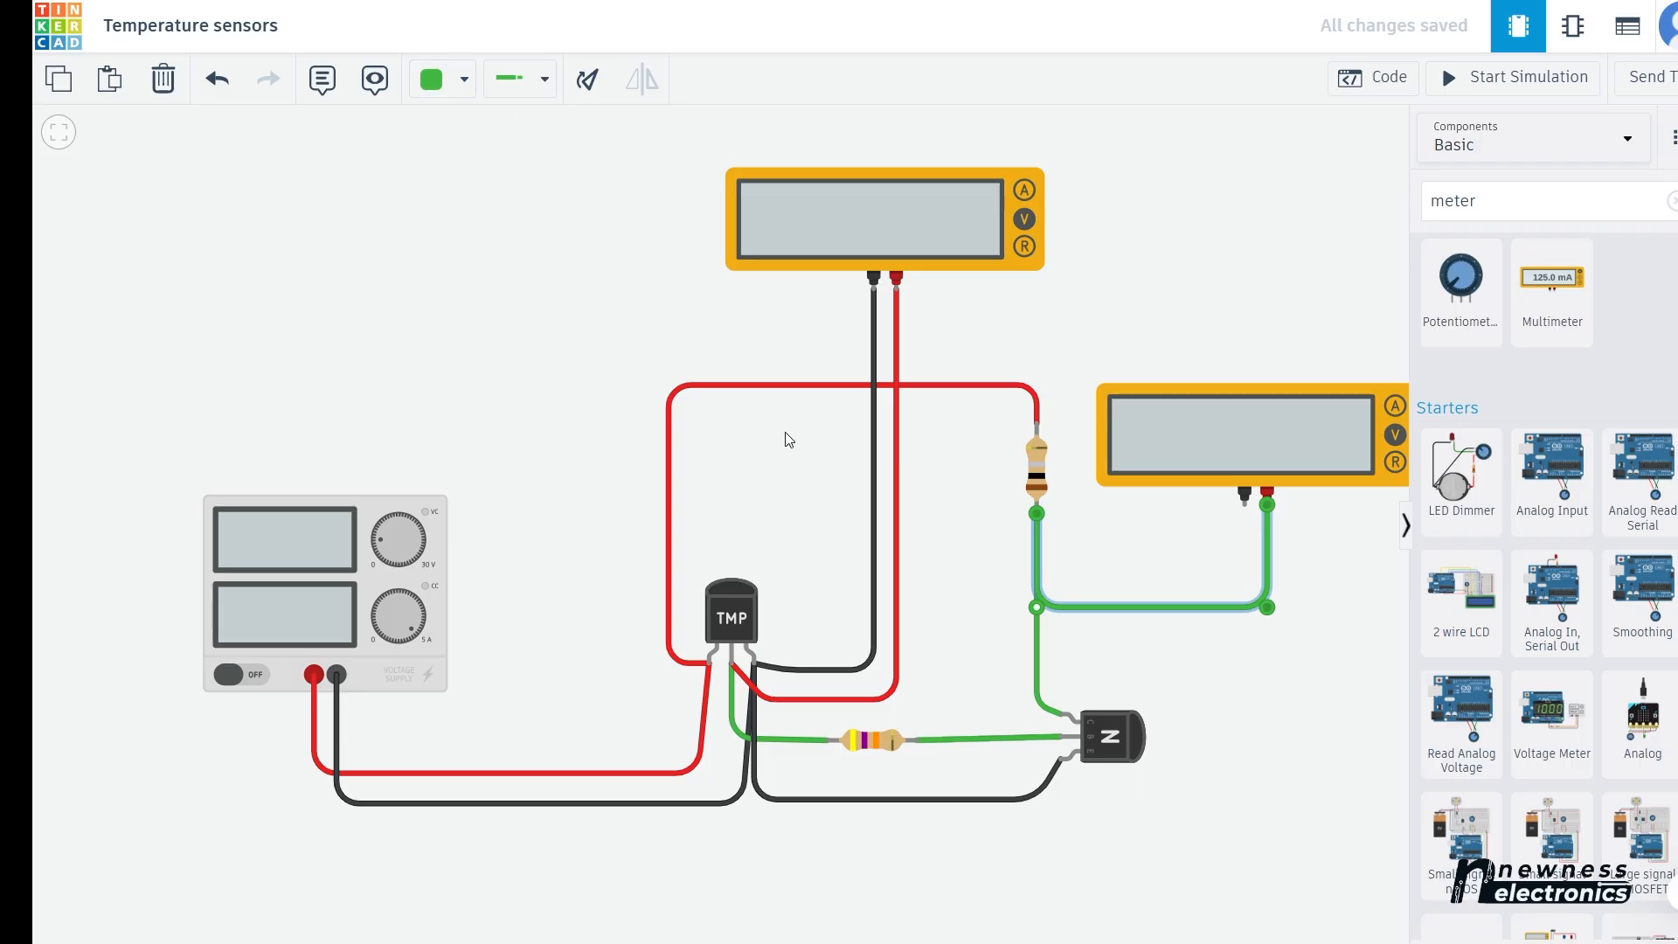
left_click(956, 576)
- Connect the second multimeter's negative terminal to the transistor's lower pin with a black wire
left_click(459, 78)
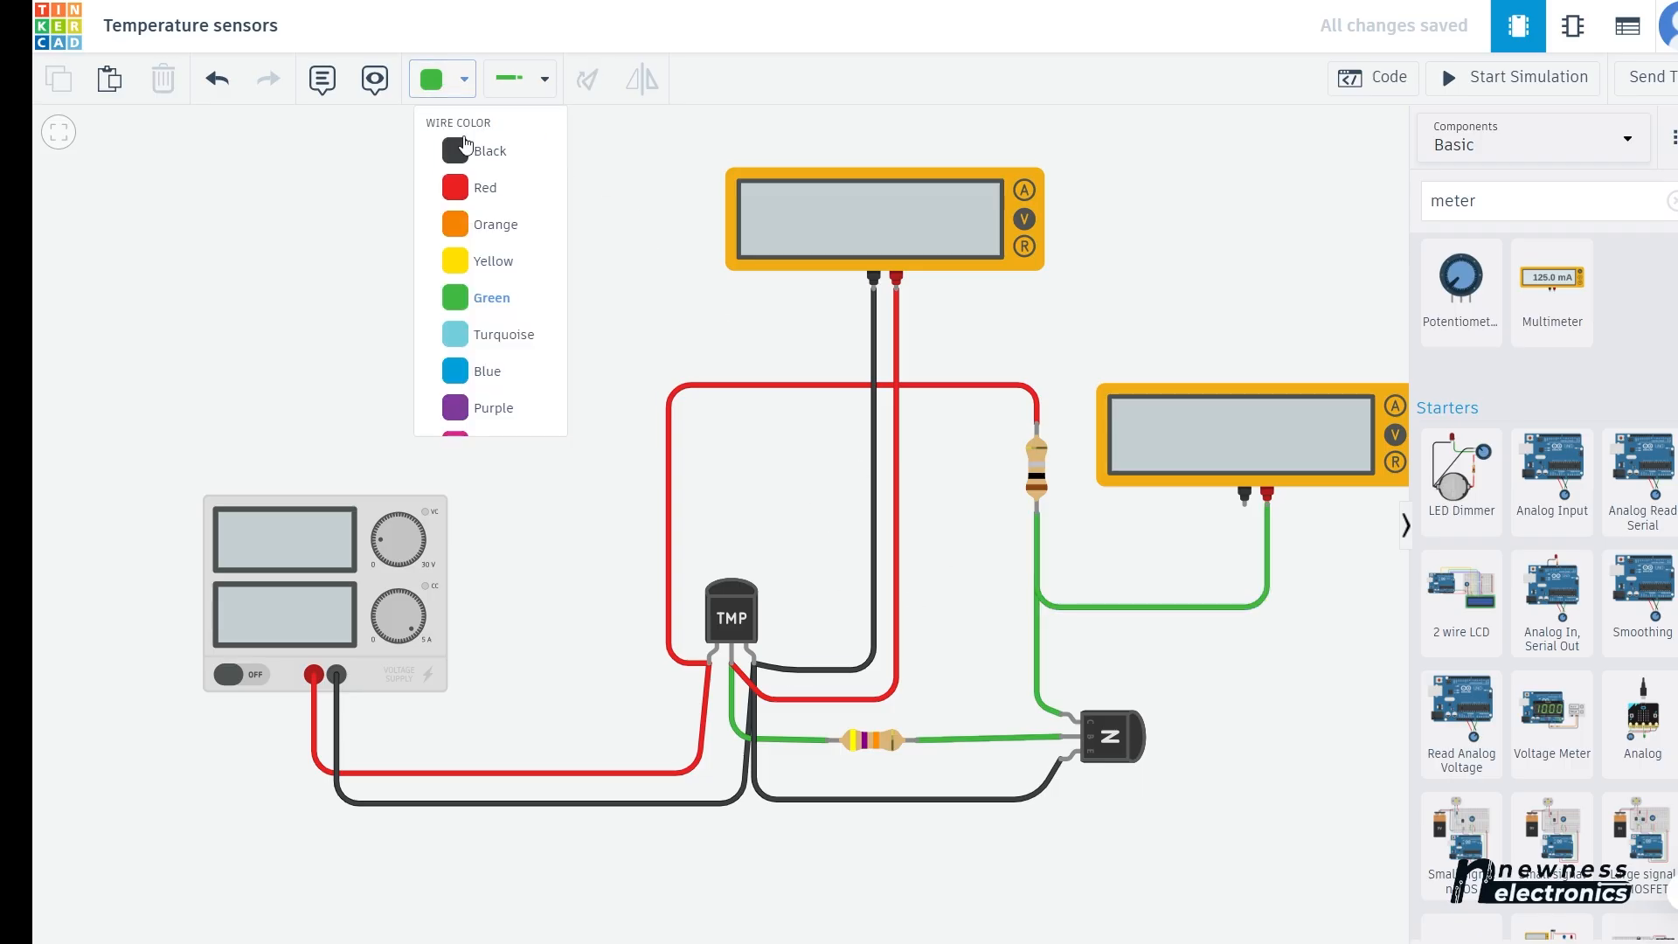
left_click(483, 157)
left_click(1245, 496)
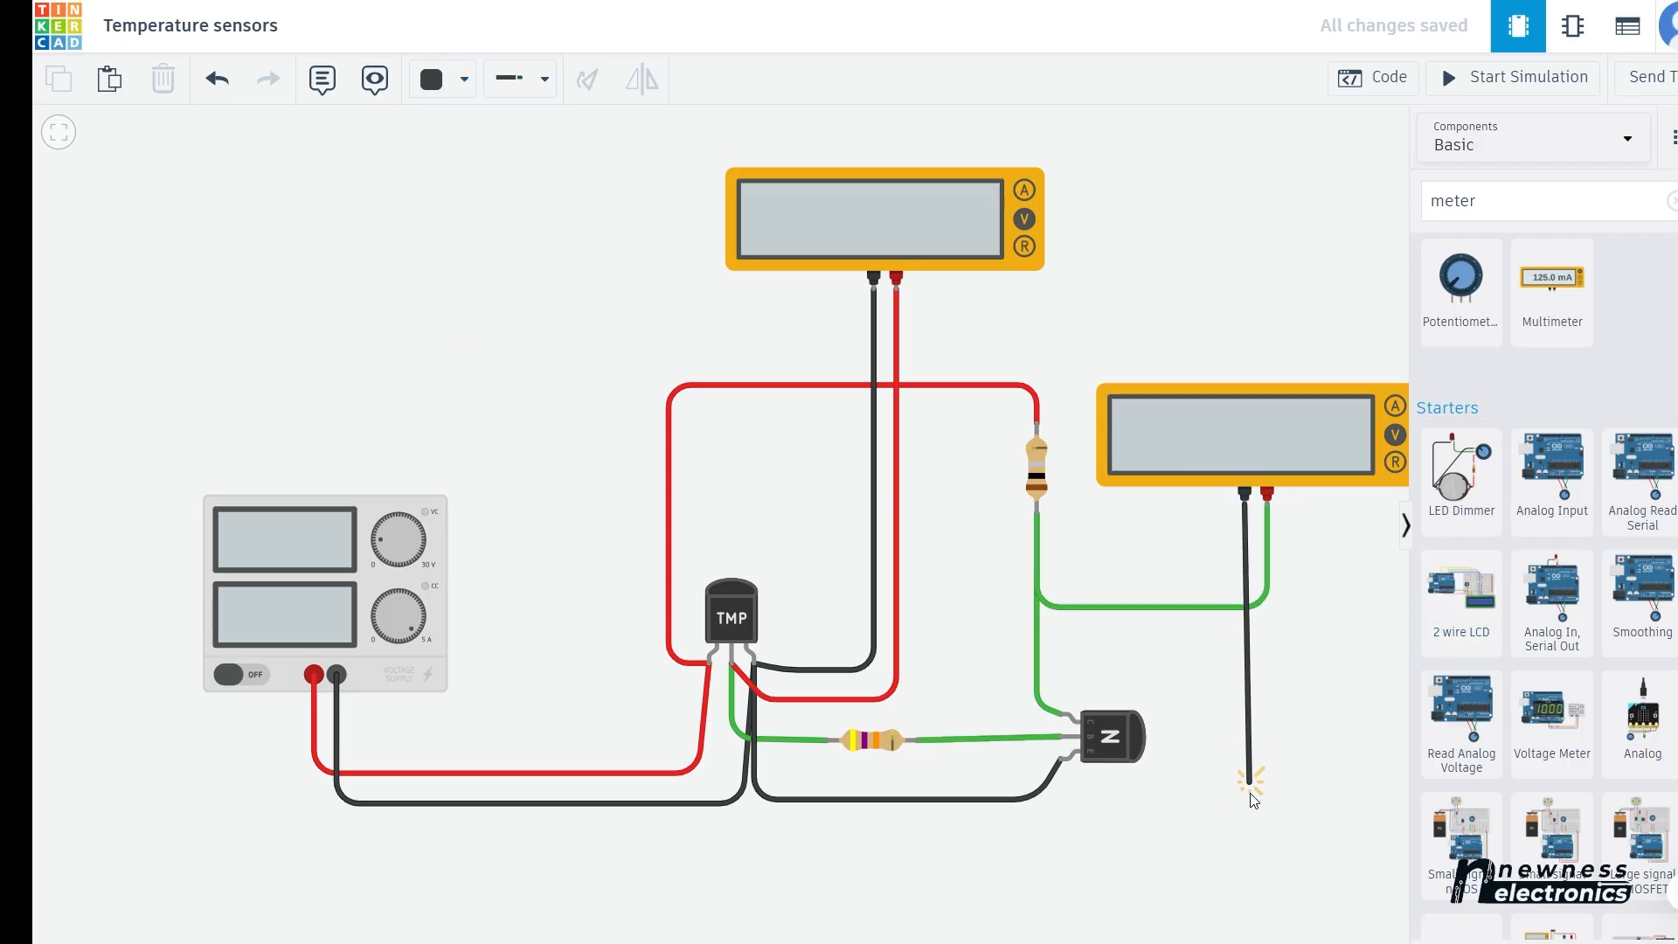
left_click(1245, 782)
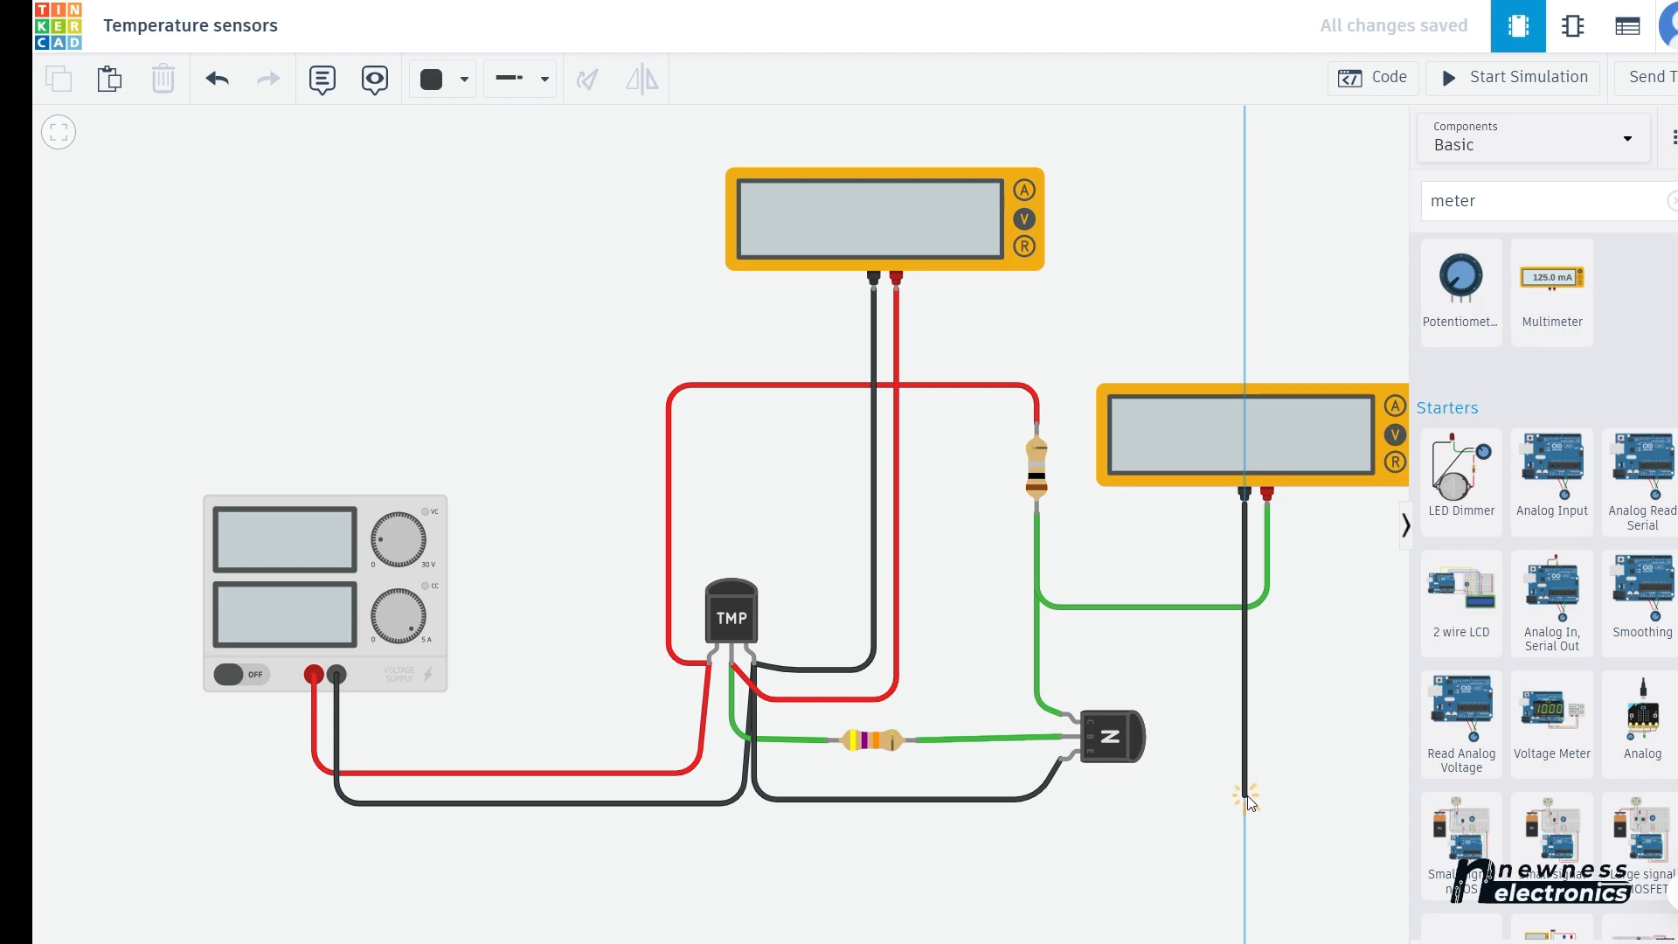
left_click(1174, 793)
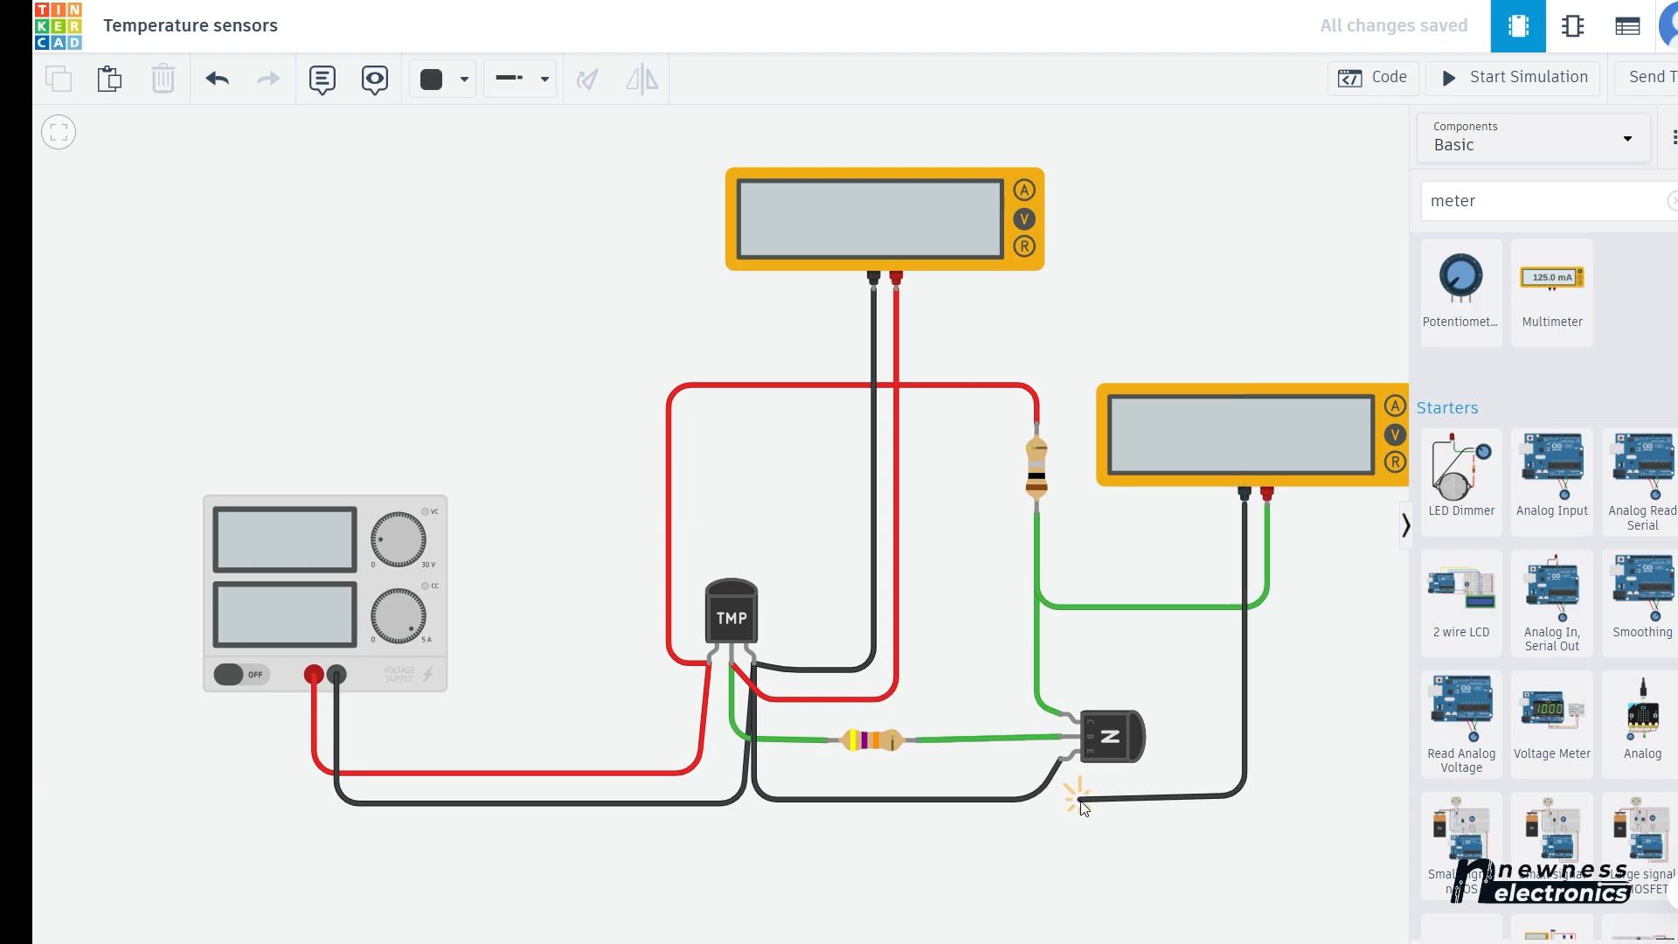
left_click(1069, 781)
left_click(1057, 759)
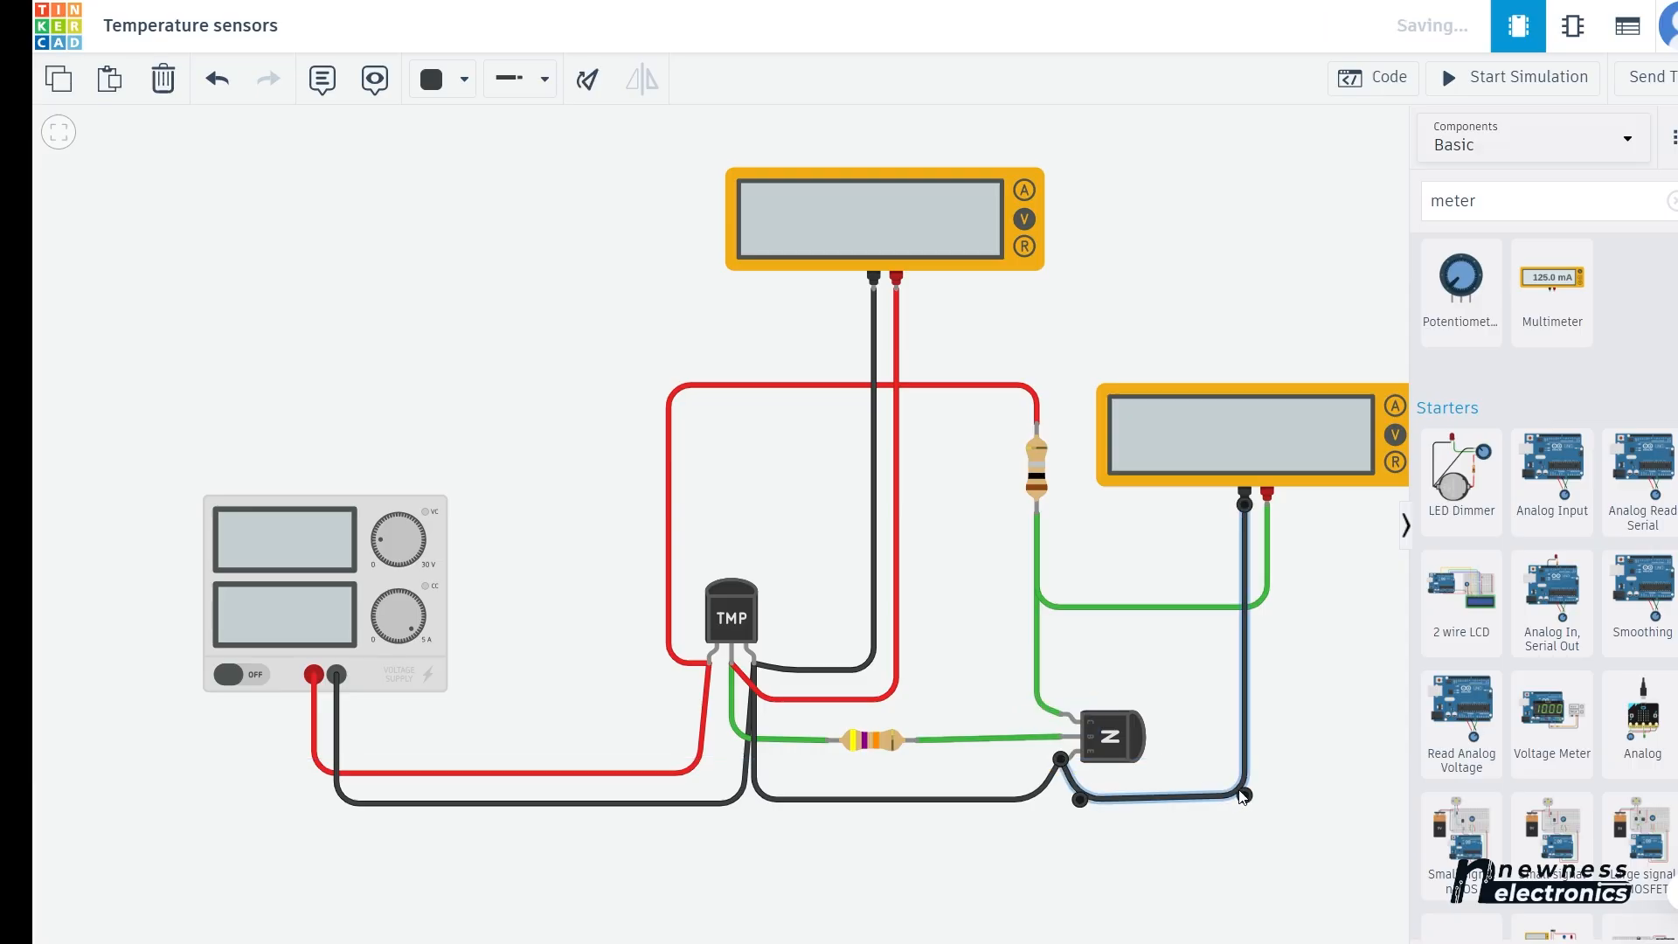
- Adjust the lower bend of the second multimeter's black wire and set the upper resistor to 1 kΩ
left_click_drag(1247, 806, 1248, 809)
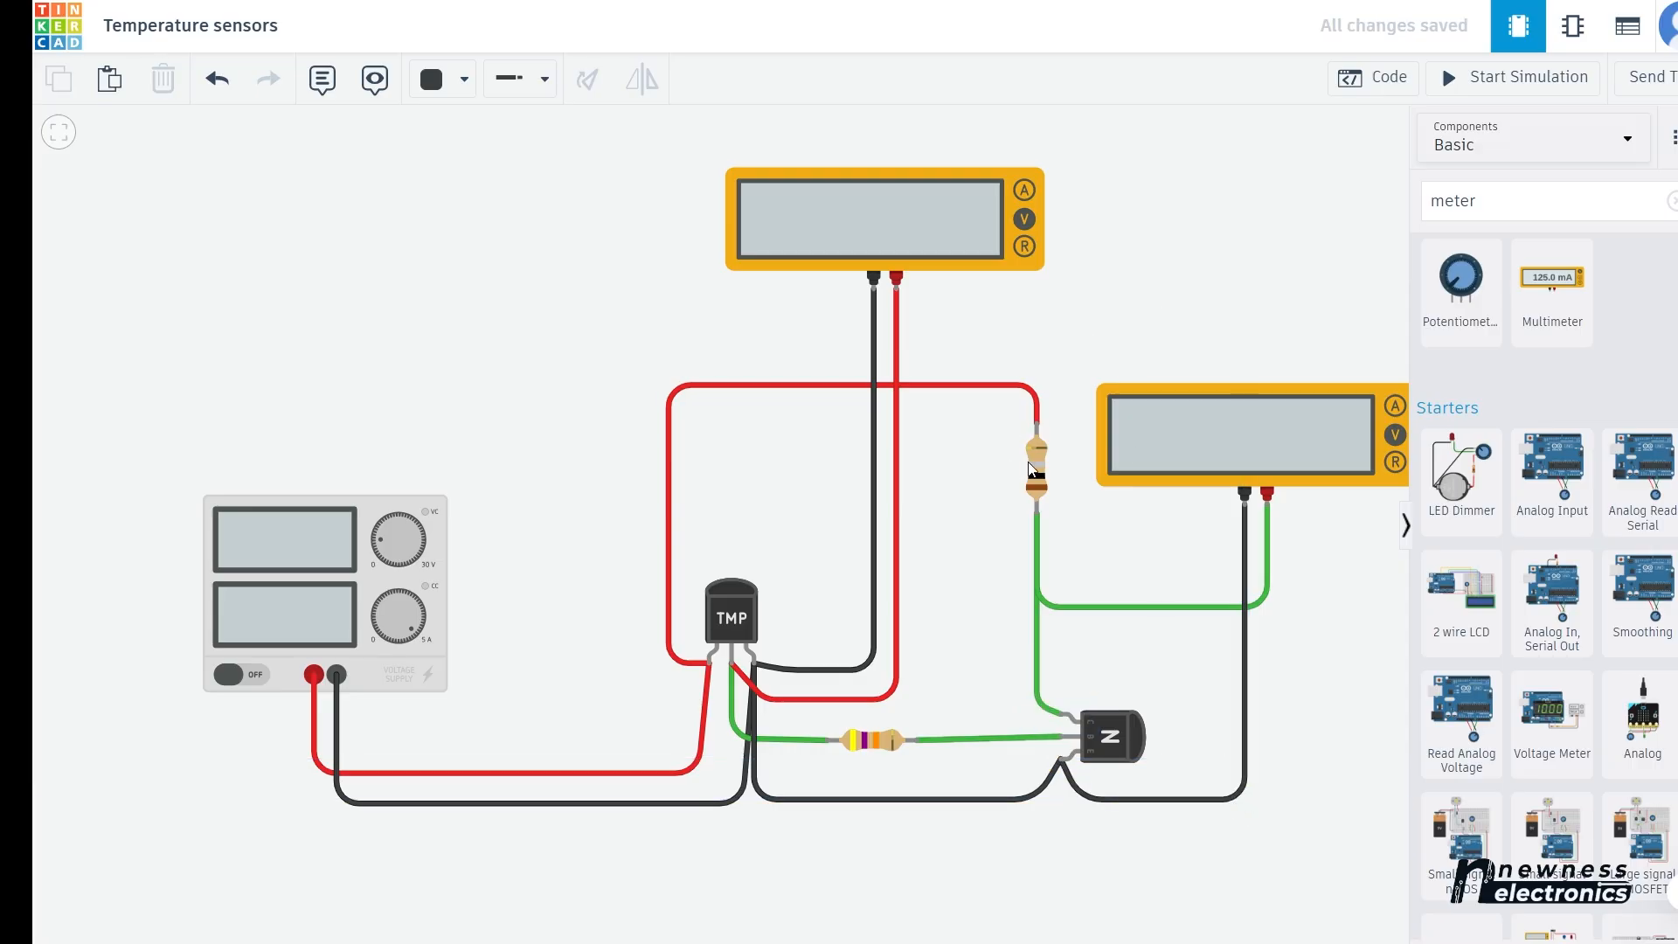
left_click_drag(1038, 468, 1034, 466)
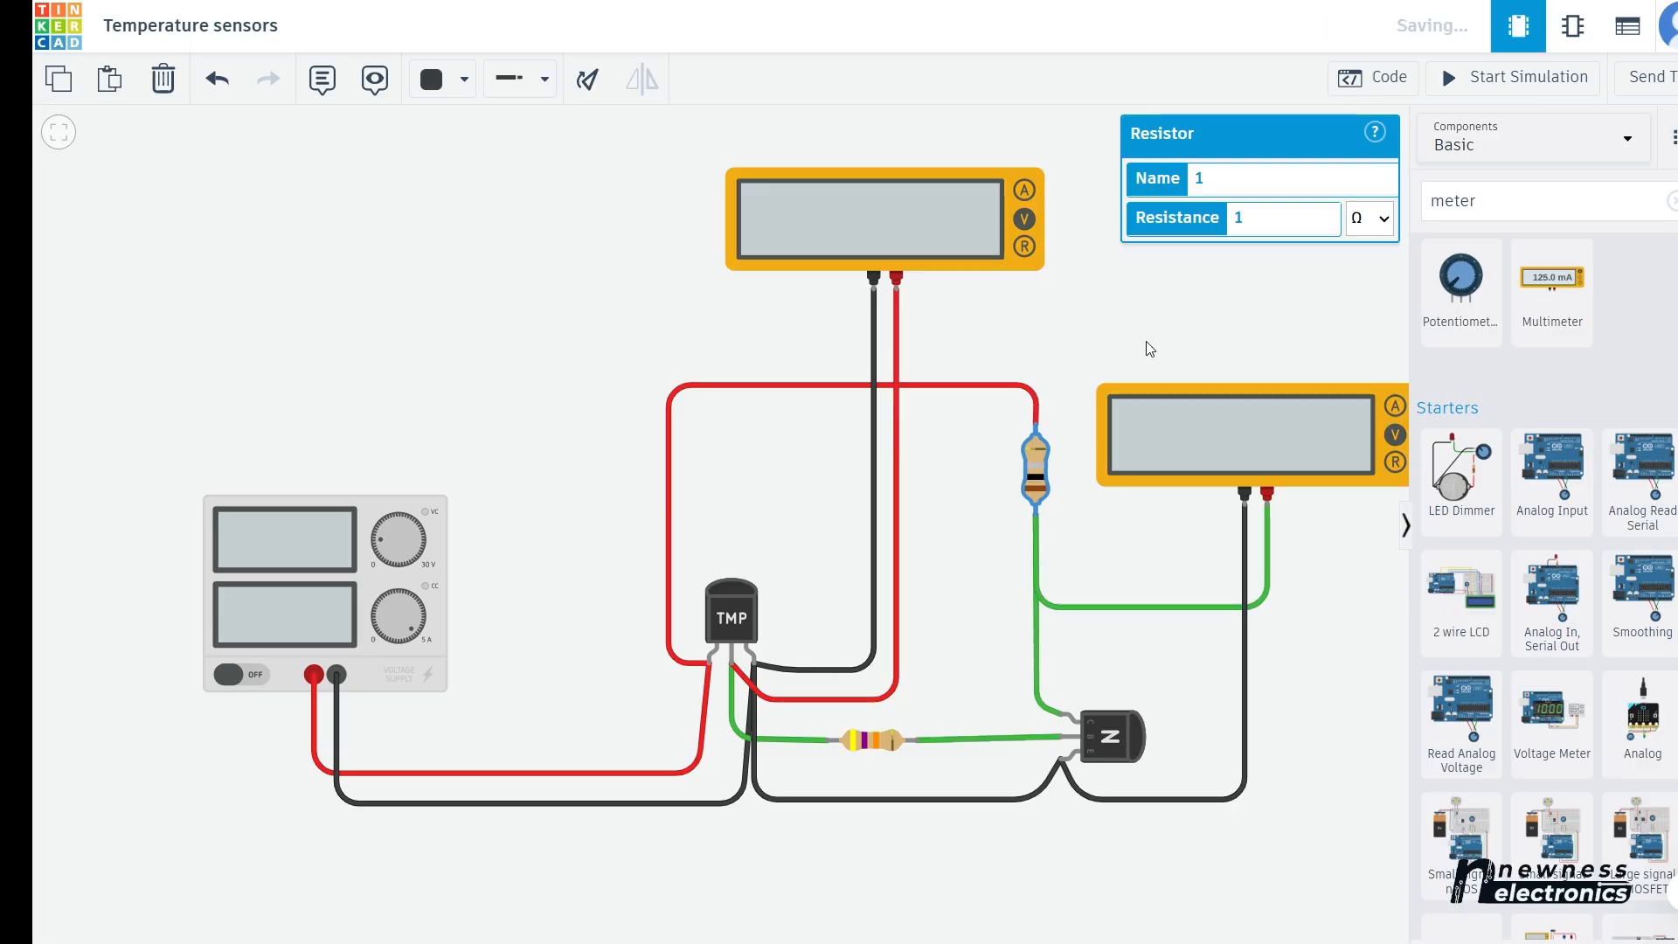
left_click(1382, 217)
left_click(1375, 416)
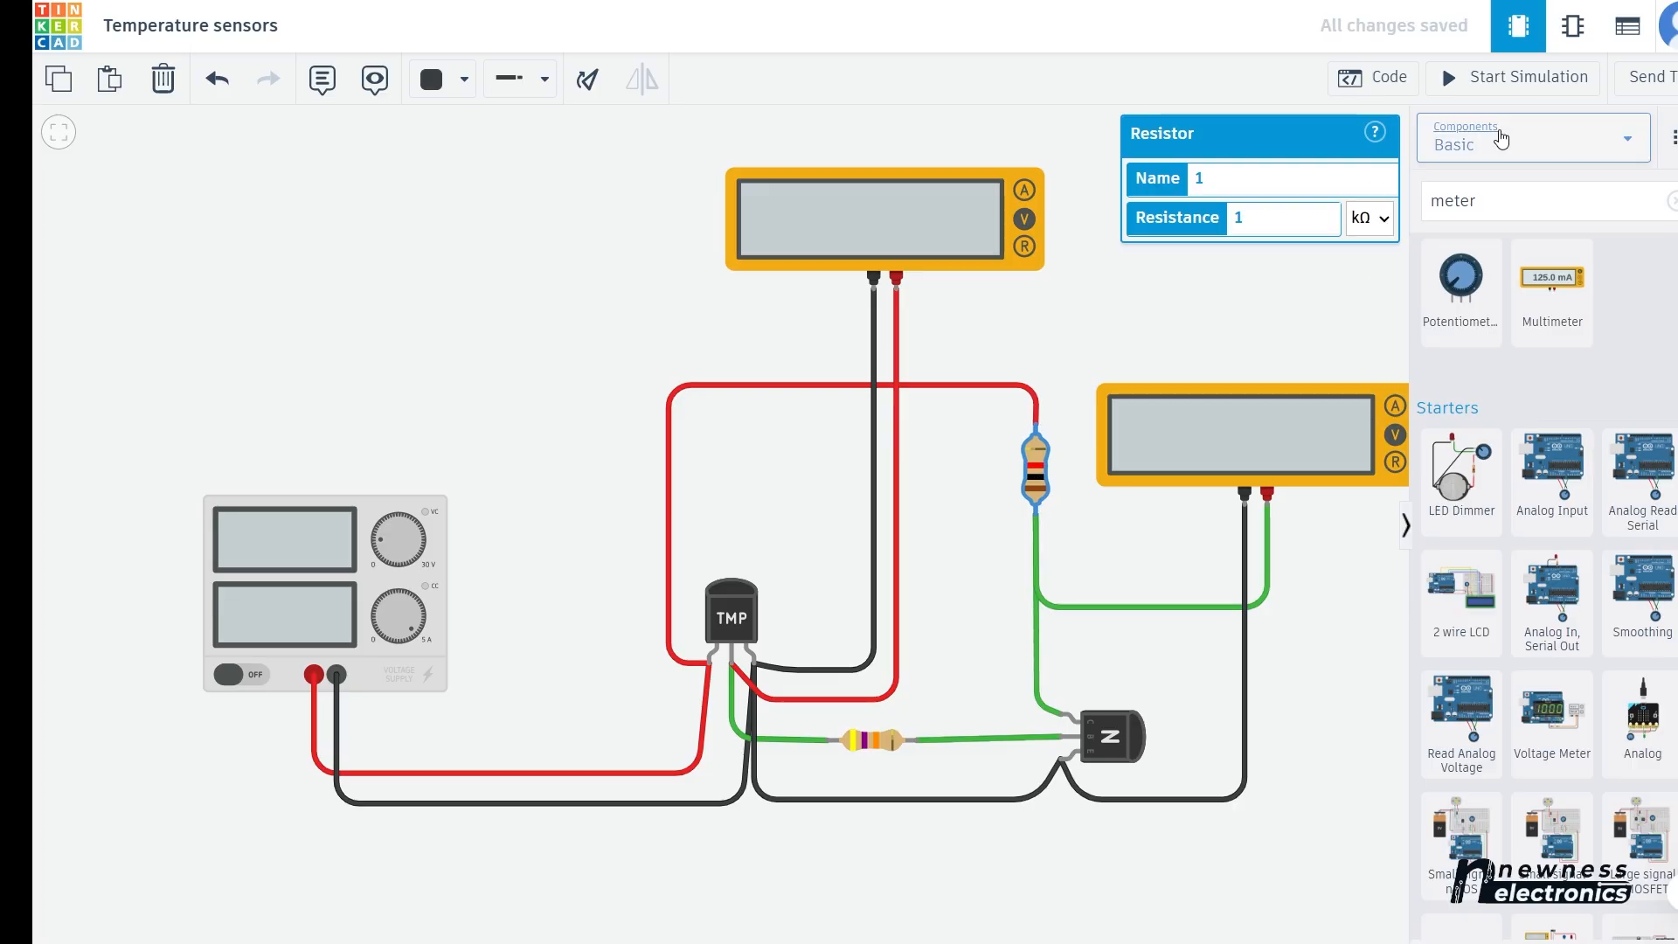
- Simulate the circuit and read both multimeters with the TMP36 at 125 °C, at -40 °C and again at 125 °C
left_click(1495, 81)
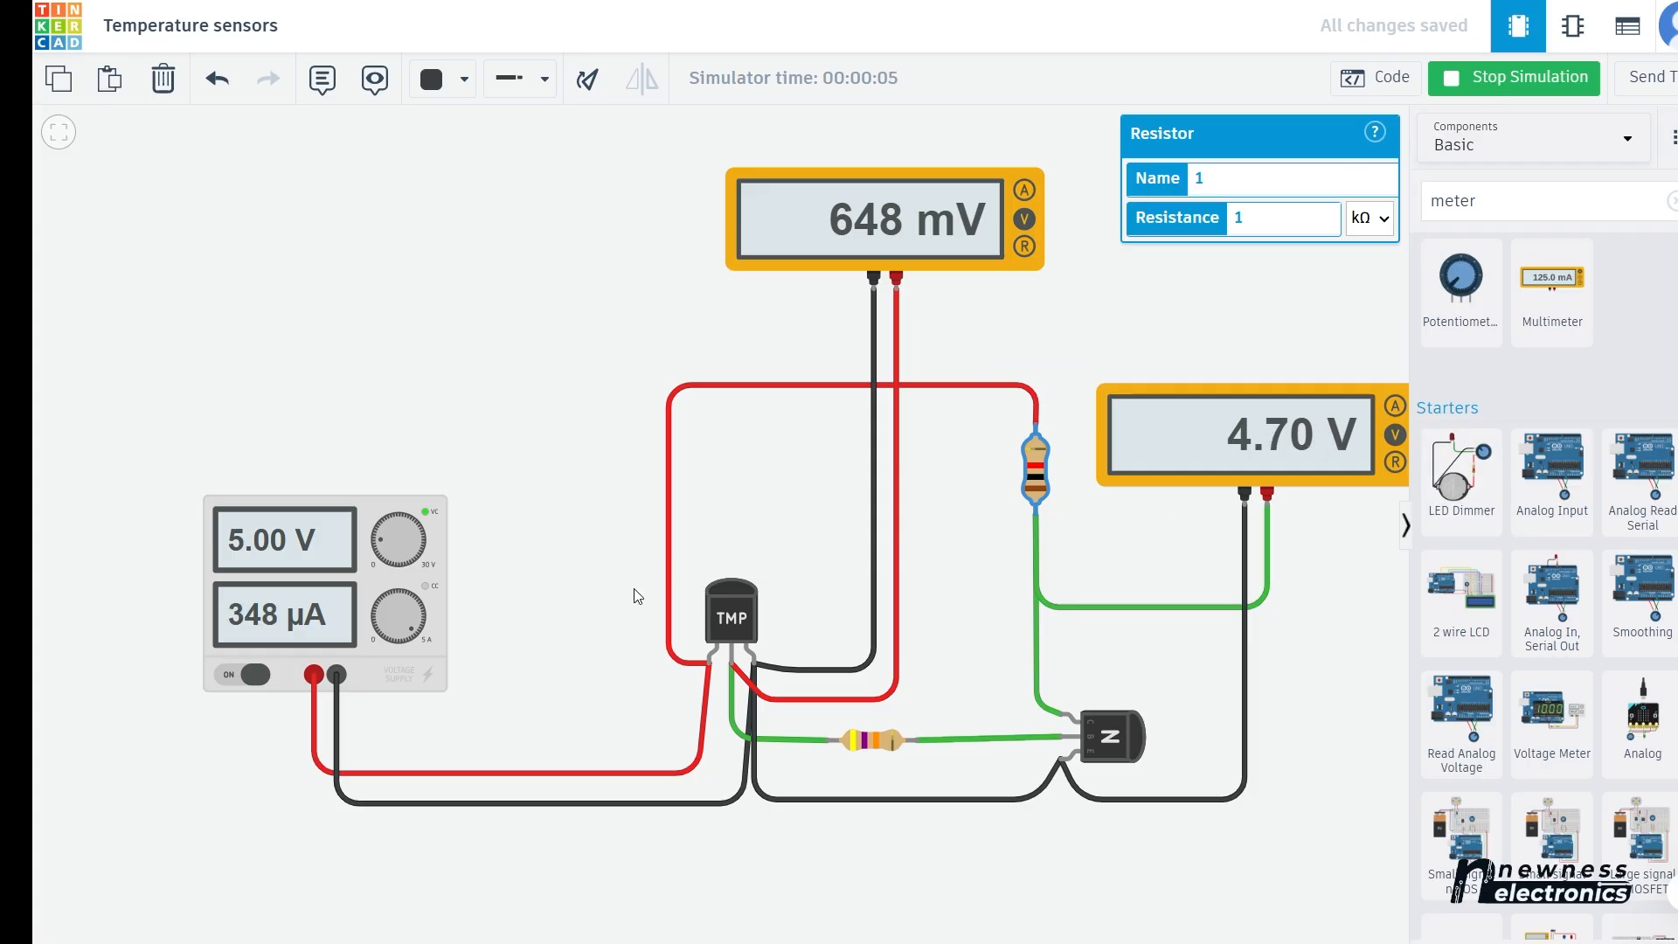
left_click(728, 618)
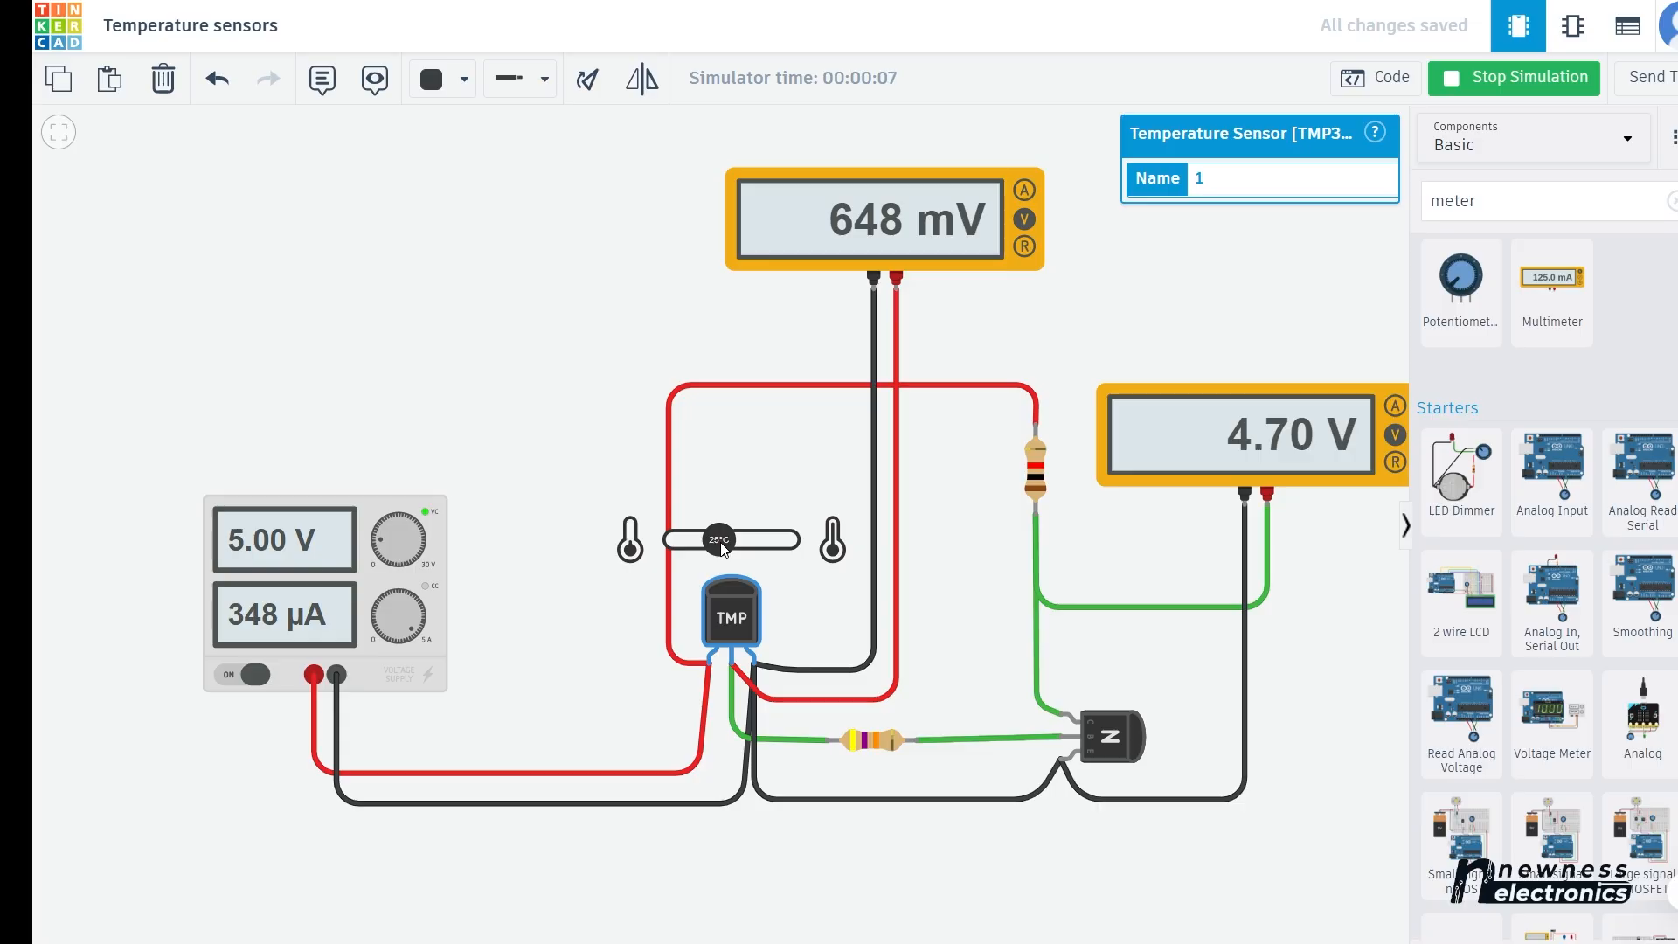
left_click_drag(721, 547, 810, 553)
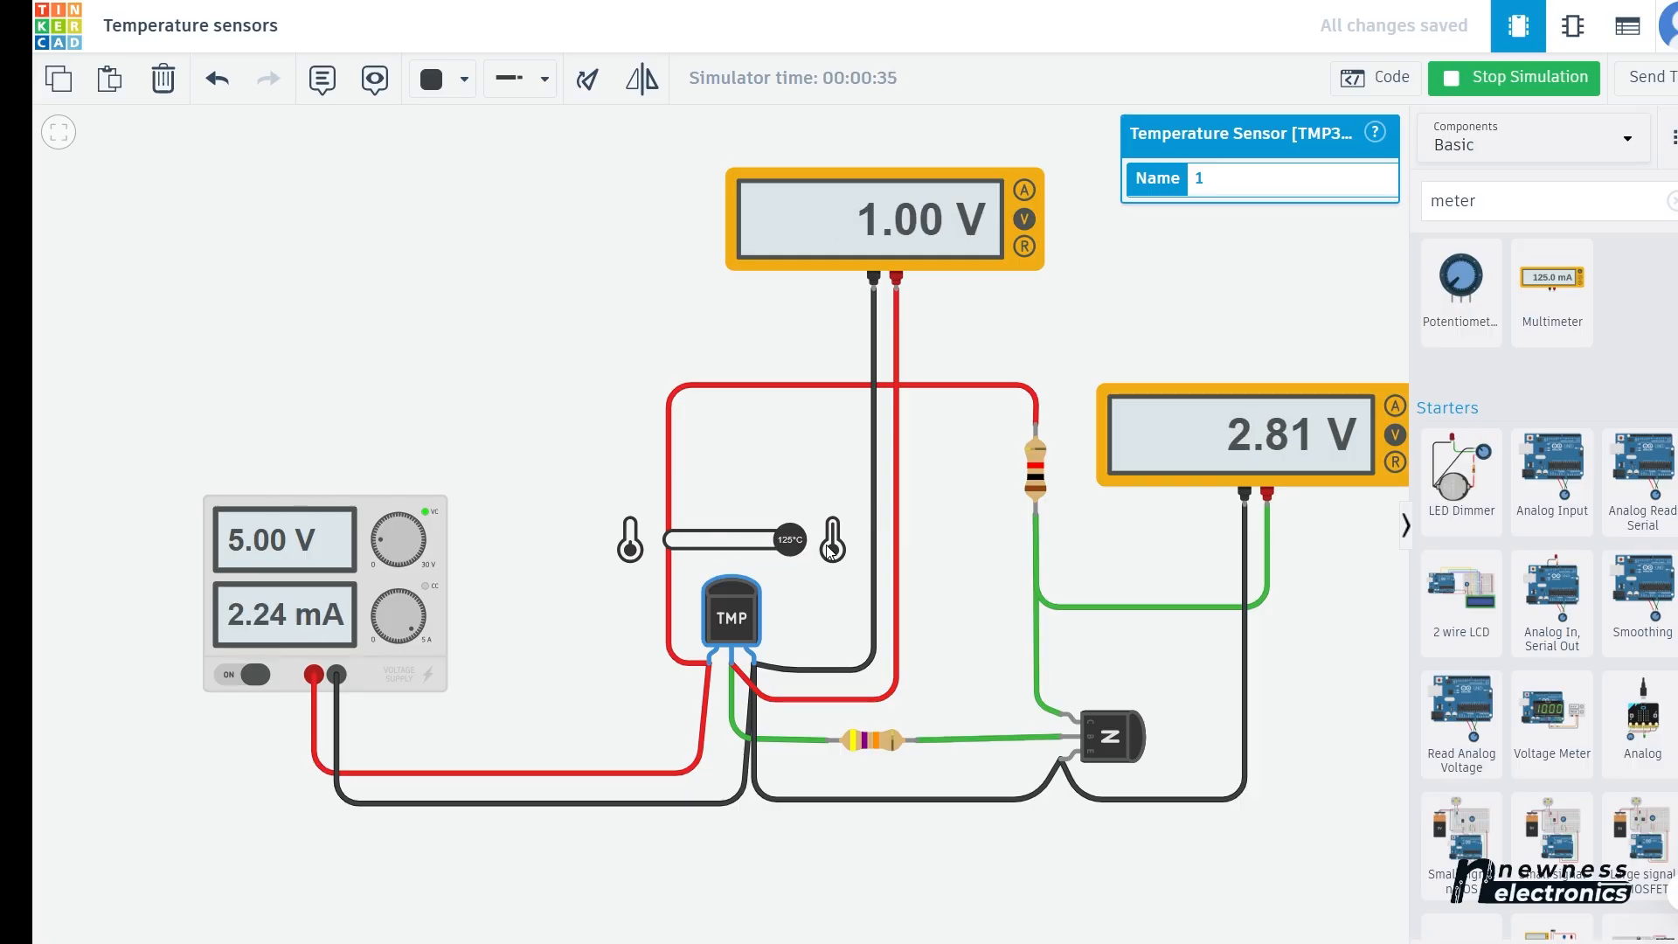
left_click_drag(792, 540, 659, 539)
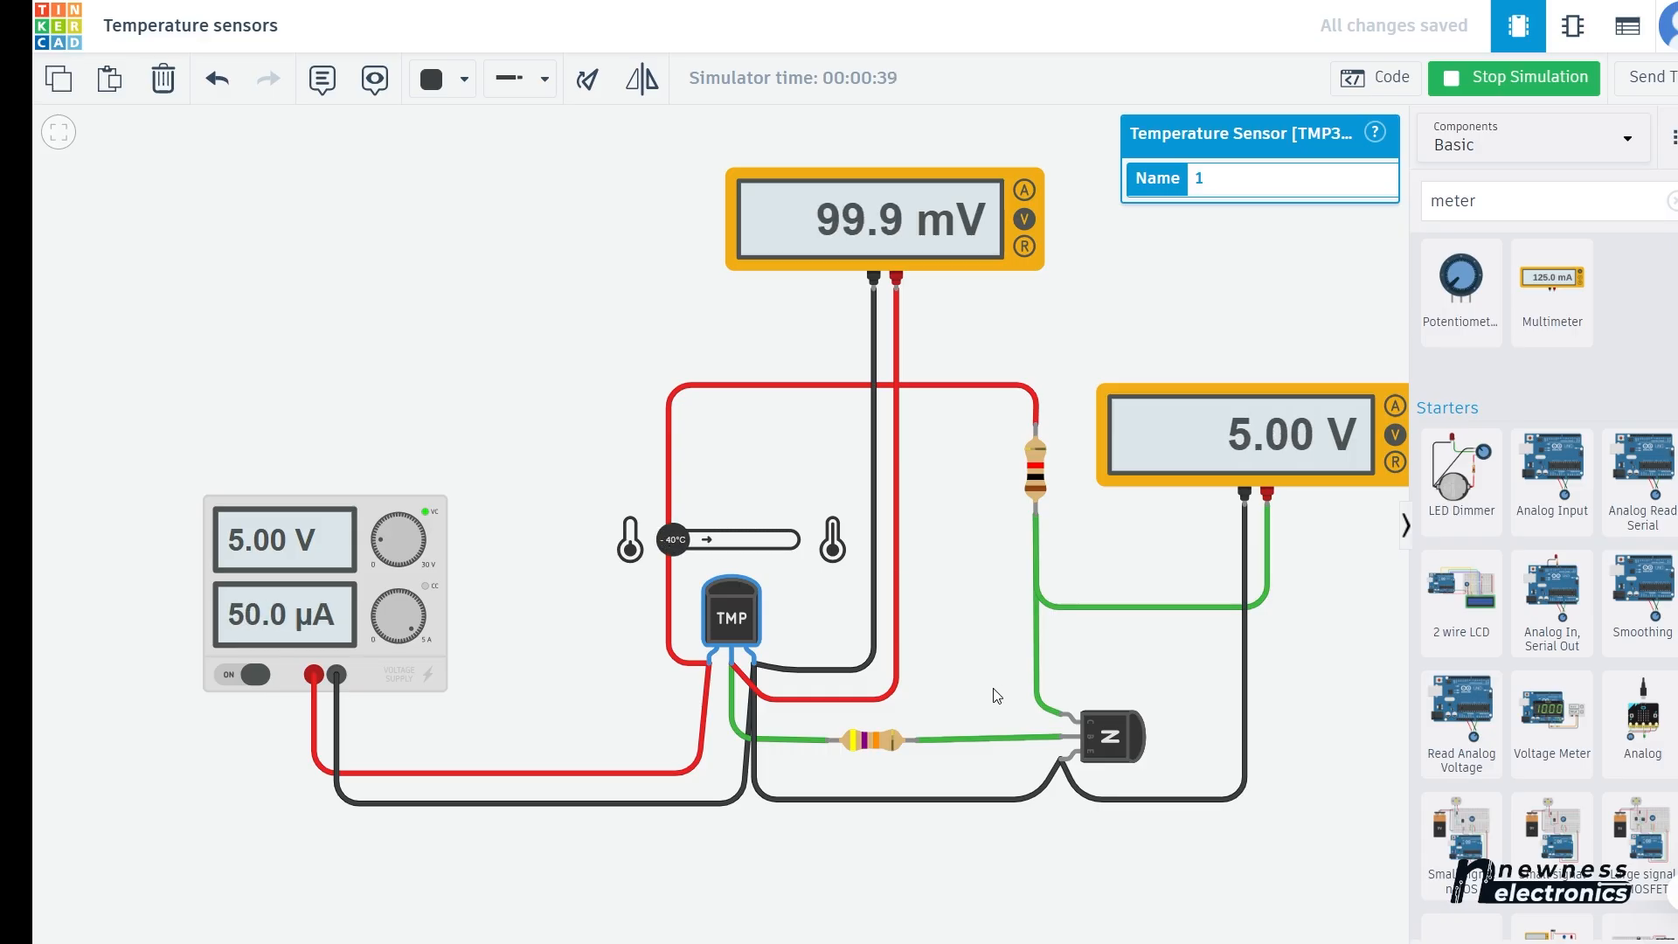
left_click_drag(667, 537, 791, 539)
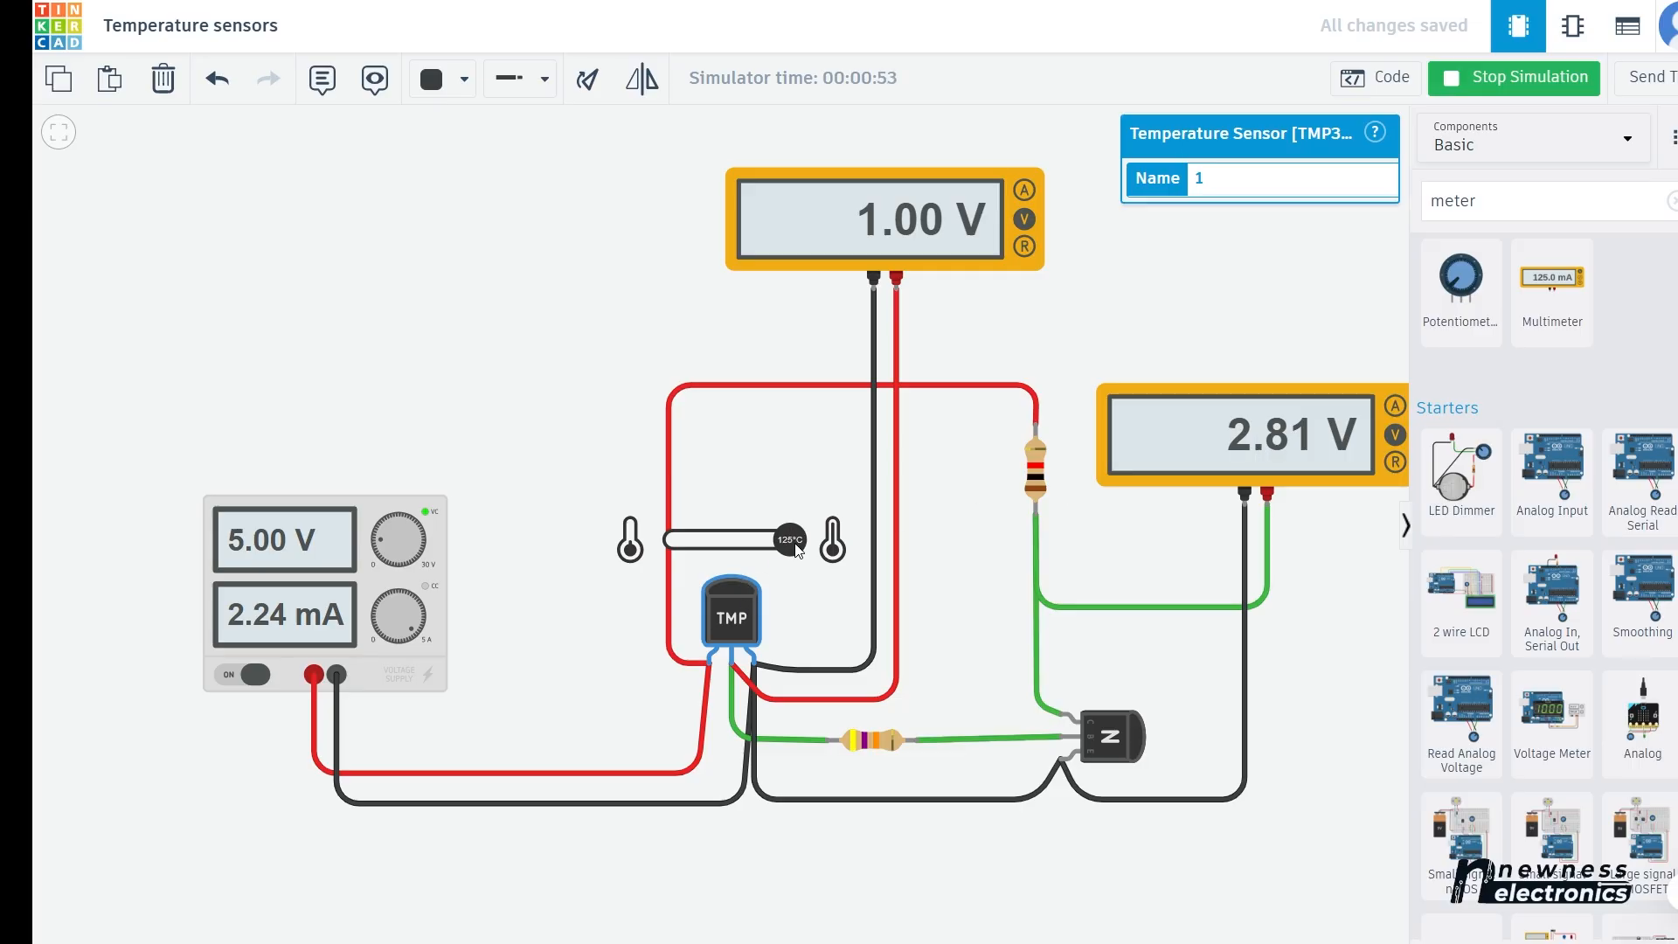
- Compare both multimeter voltages with the TMP36 at 22 °C, 124 °C, 47 °C and 40 °C
left_click_drag(792, 543, 722, 553)
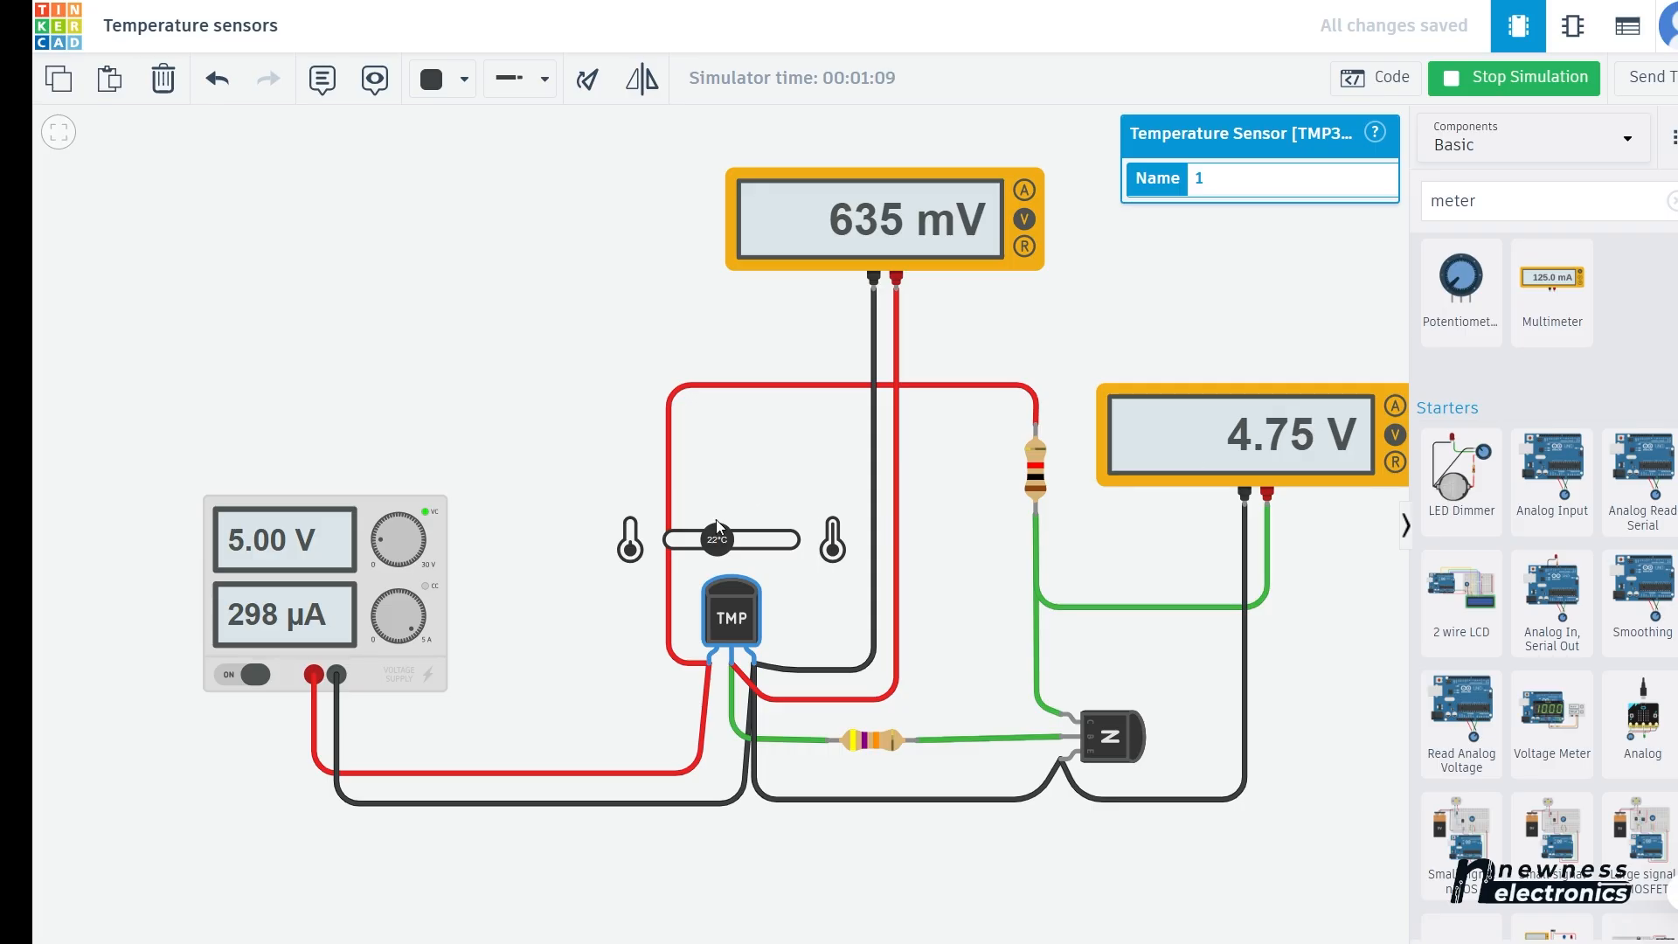
left_click_drag(718, 548, 794, 552)
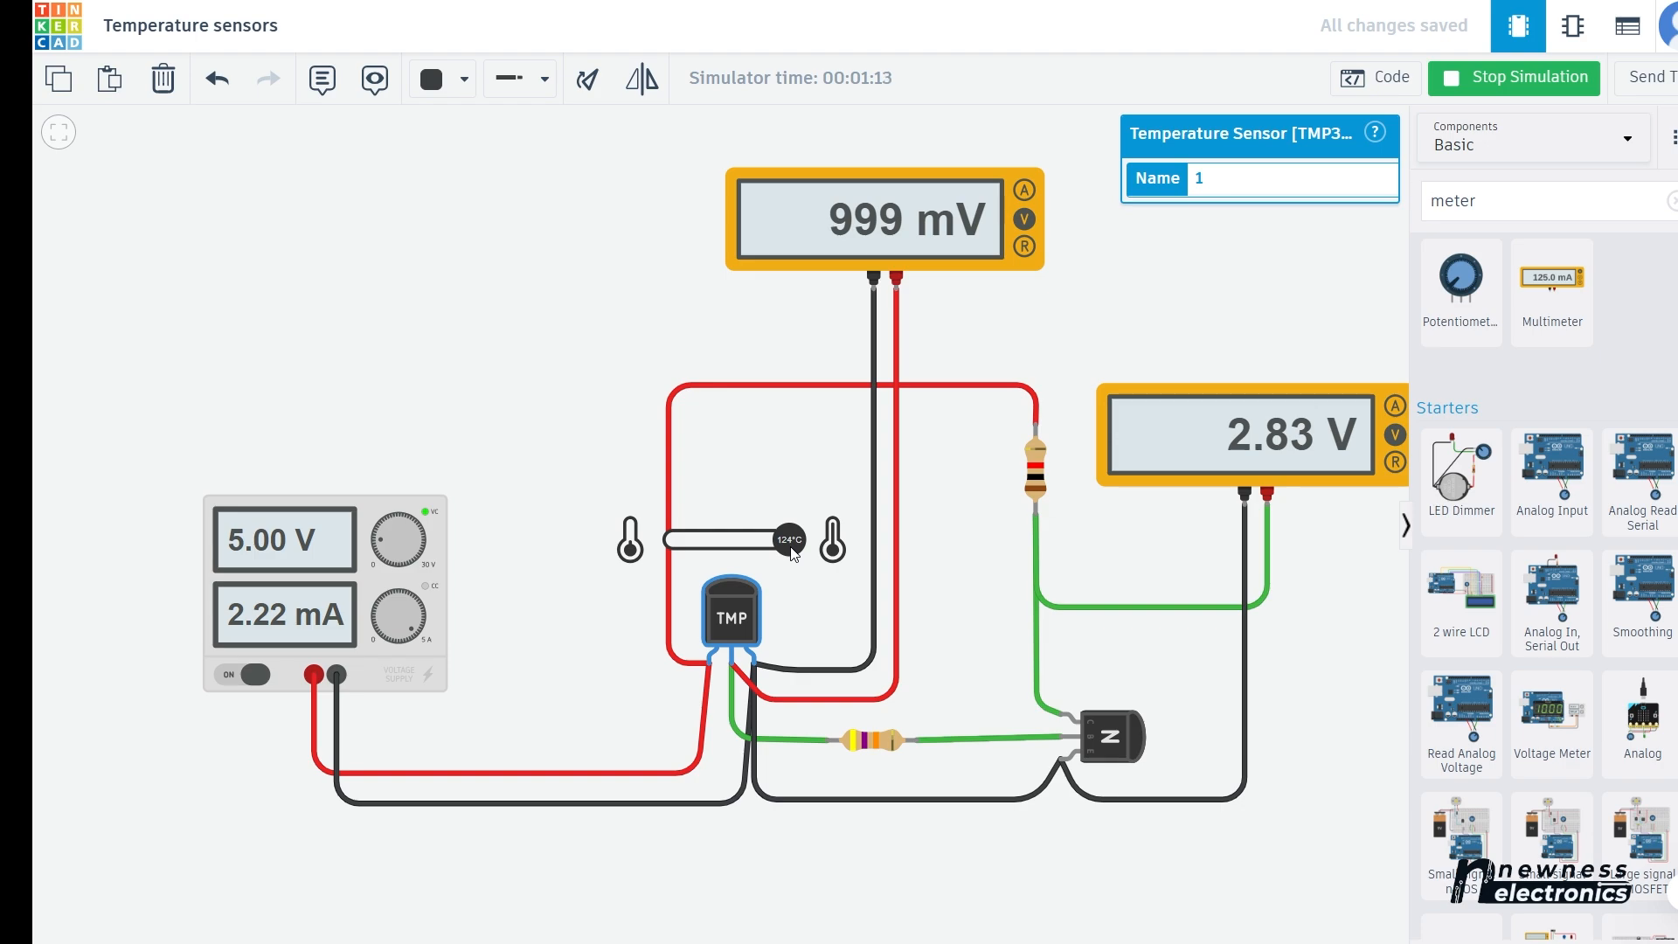
left_click_drag(744, 548, 739, 551)
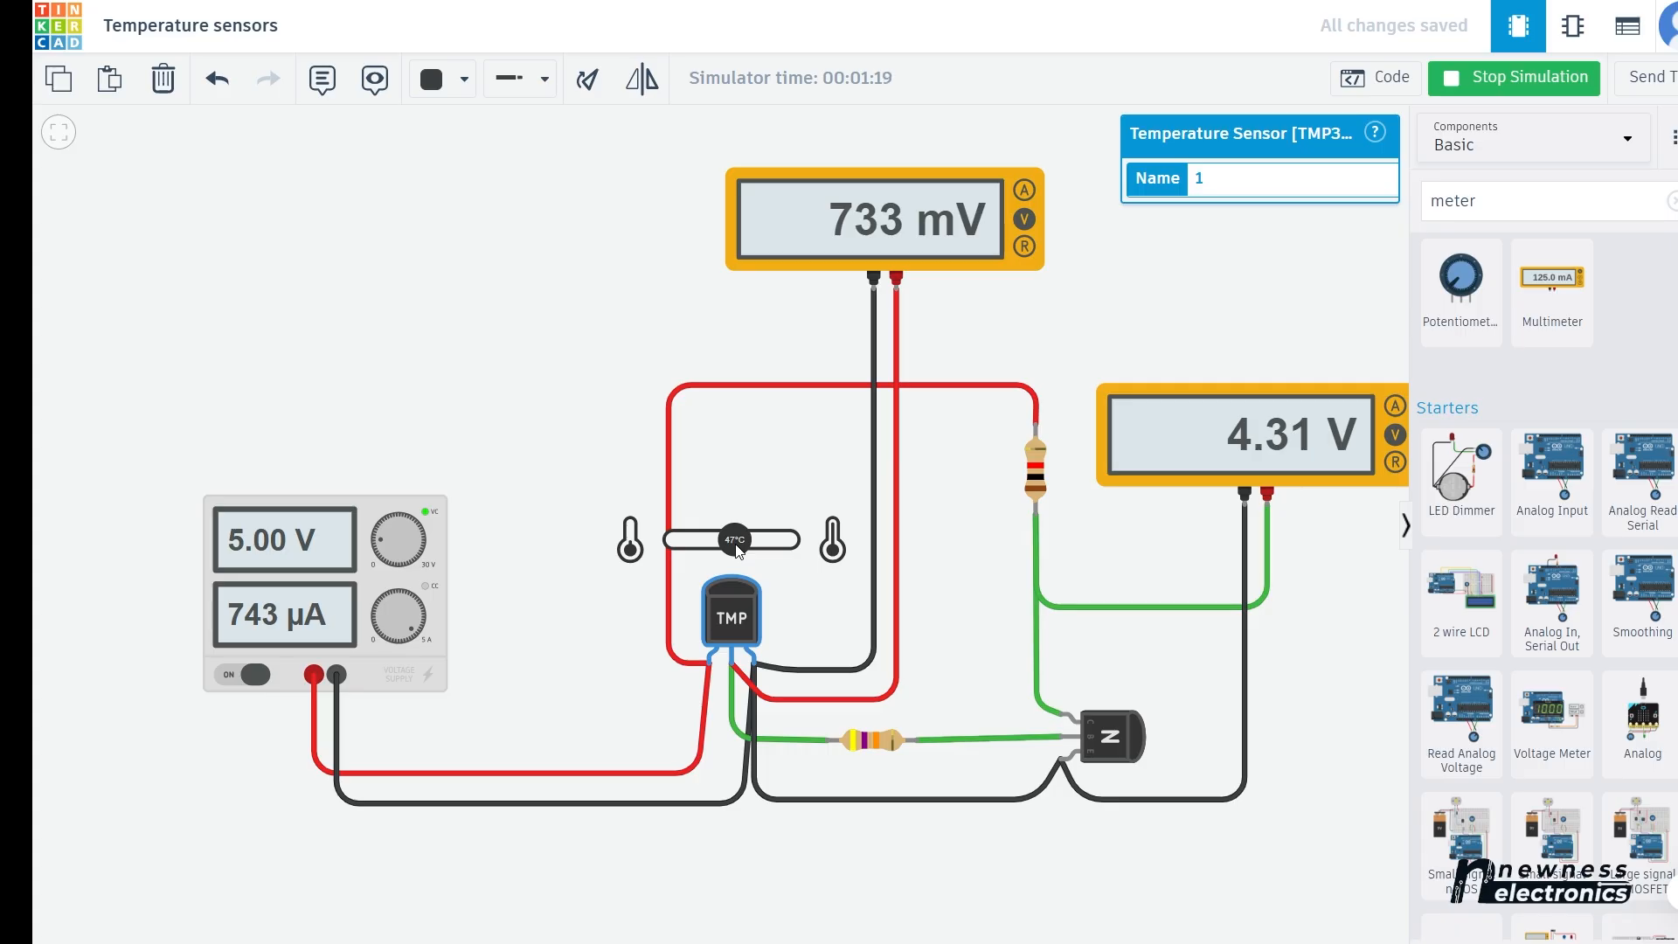
left_click_drag(740, 551, 735, 550)
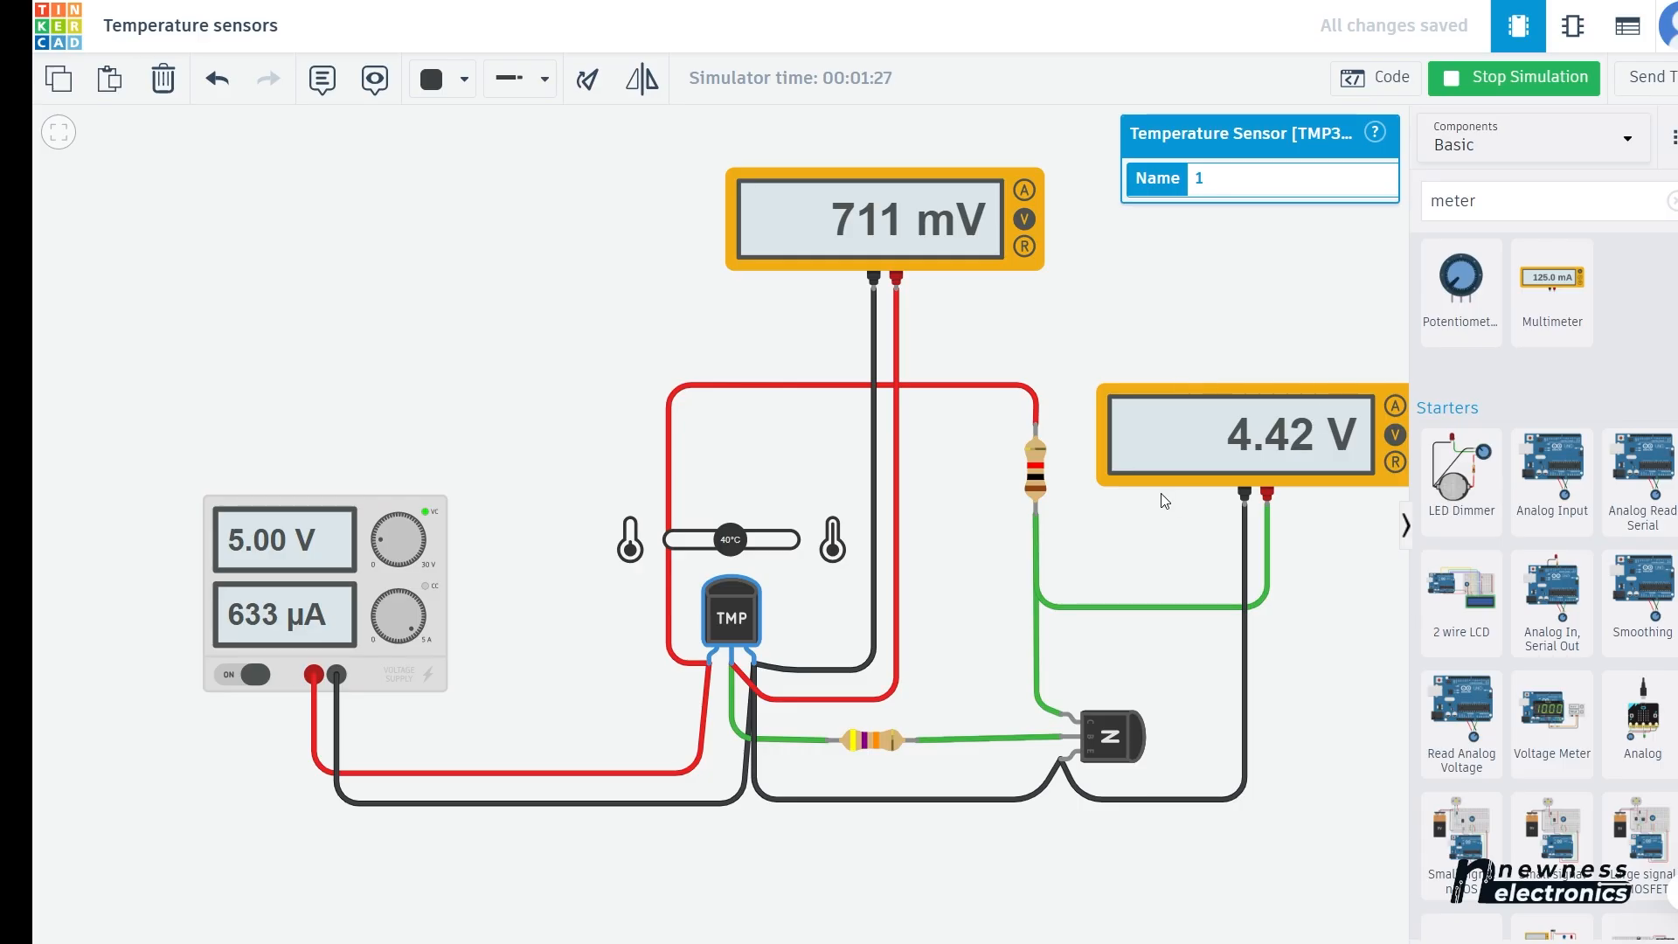
left_click_drag(732, 549, 729, 549)
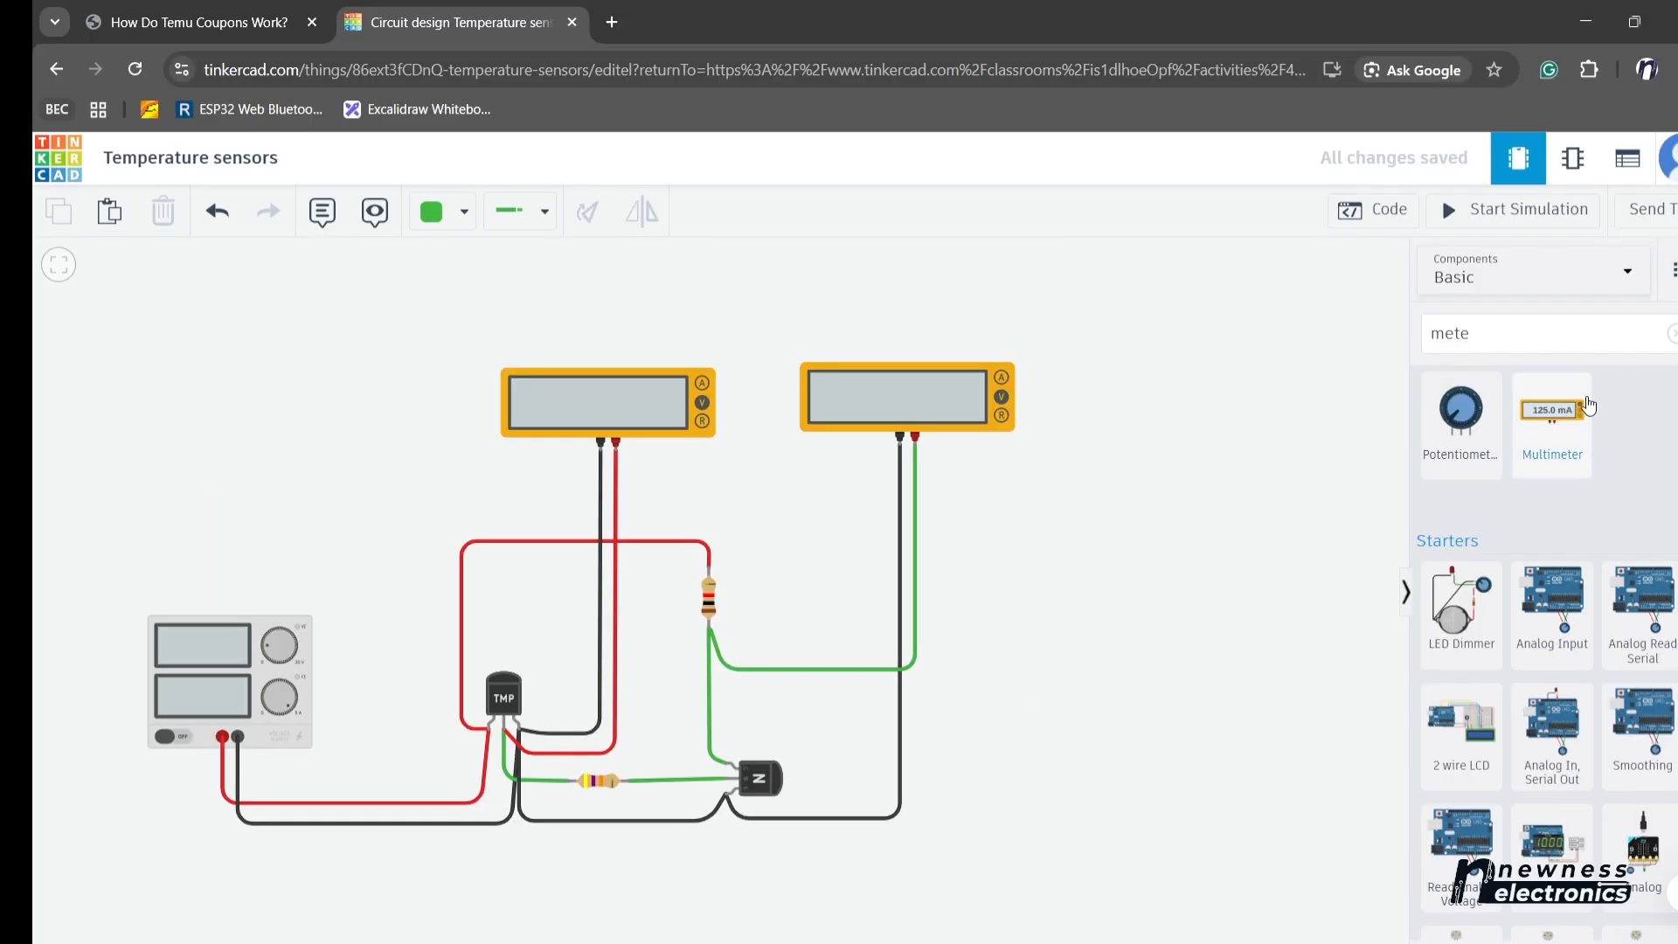
- Run the simulation with the TMP36 at its maximum and minimum temperatures, reading both multimeters, and stop it
left_click(1447, 212)
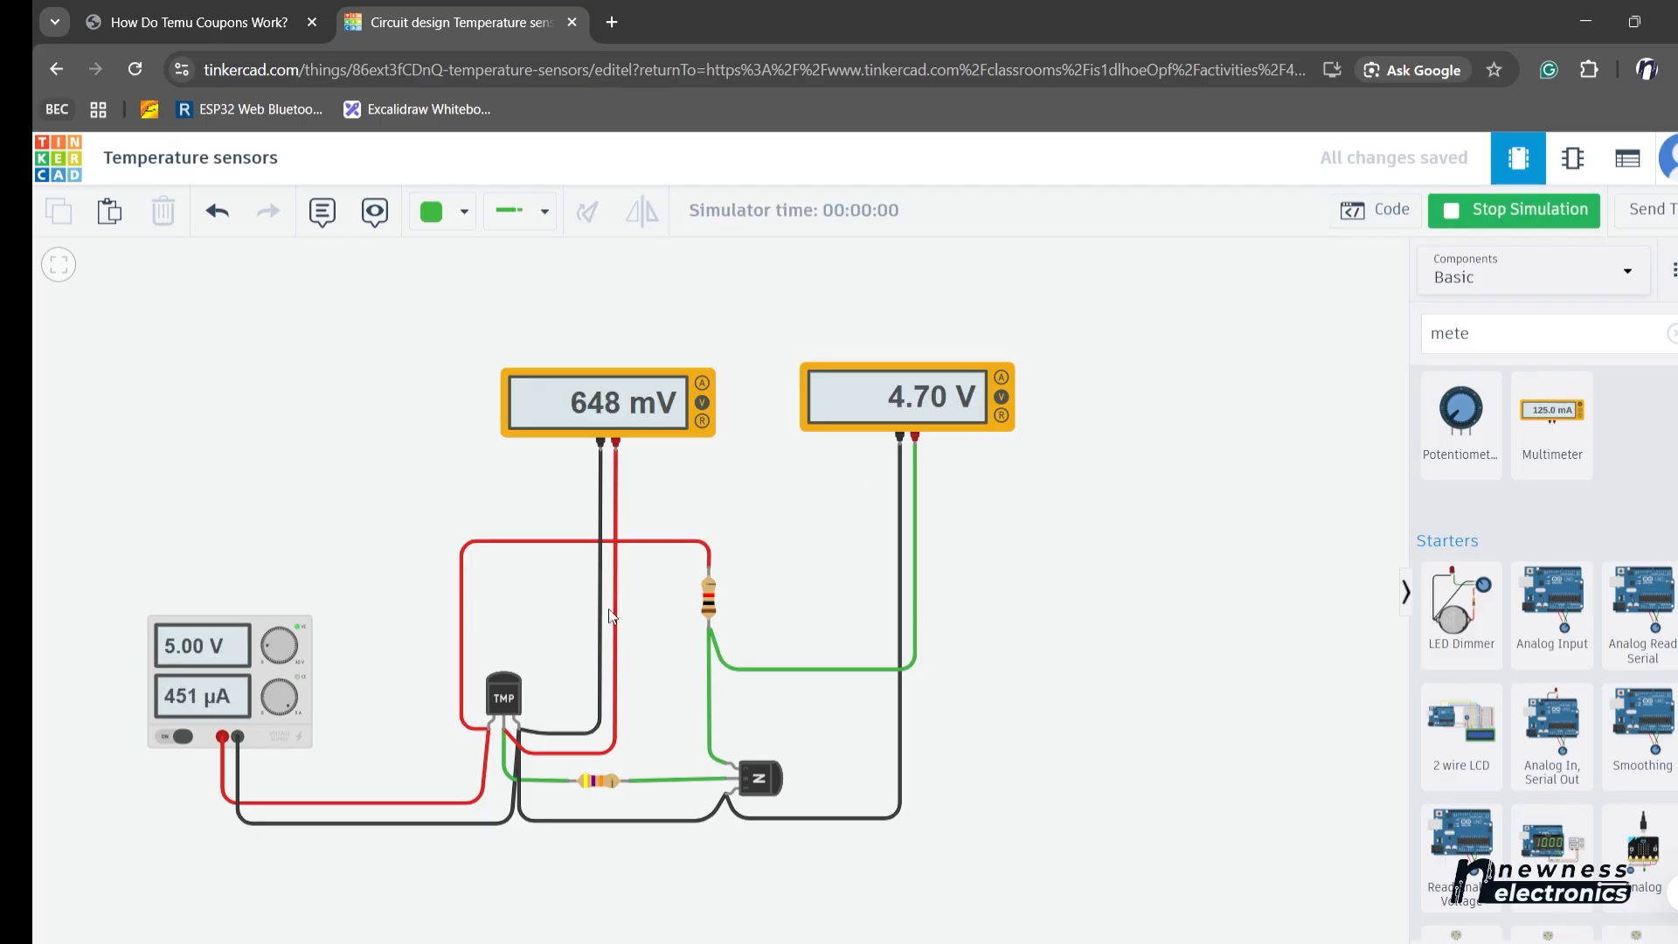
left_click(509, 699)
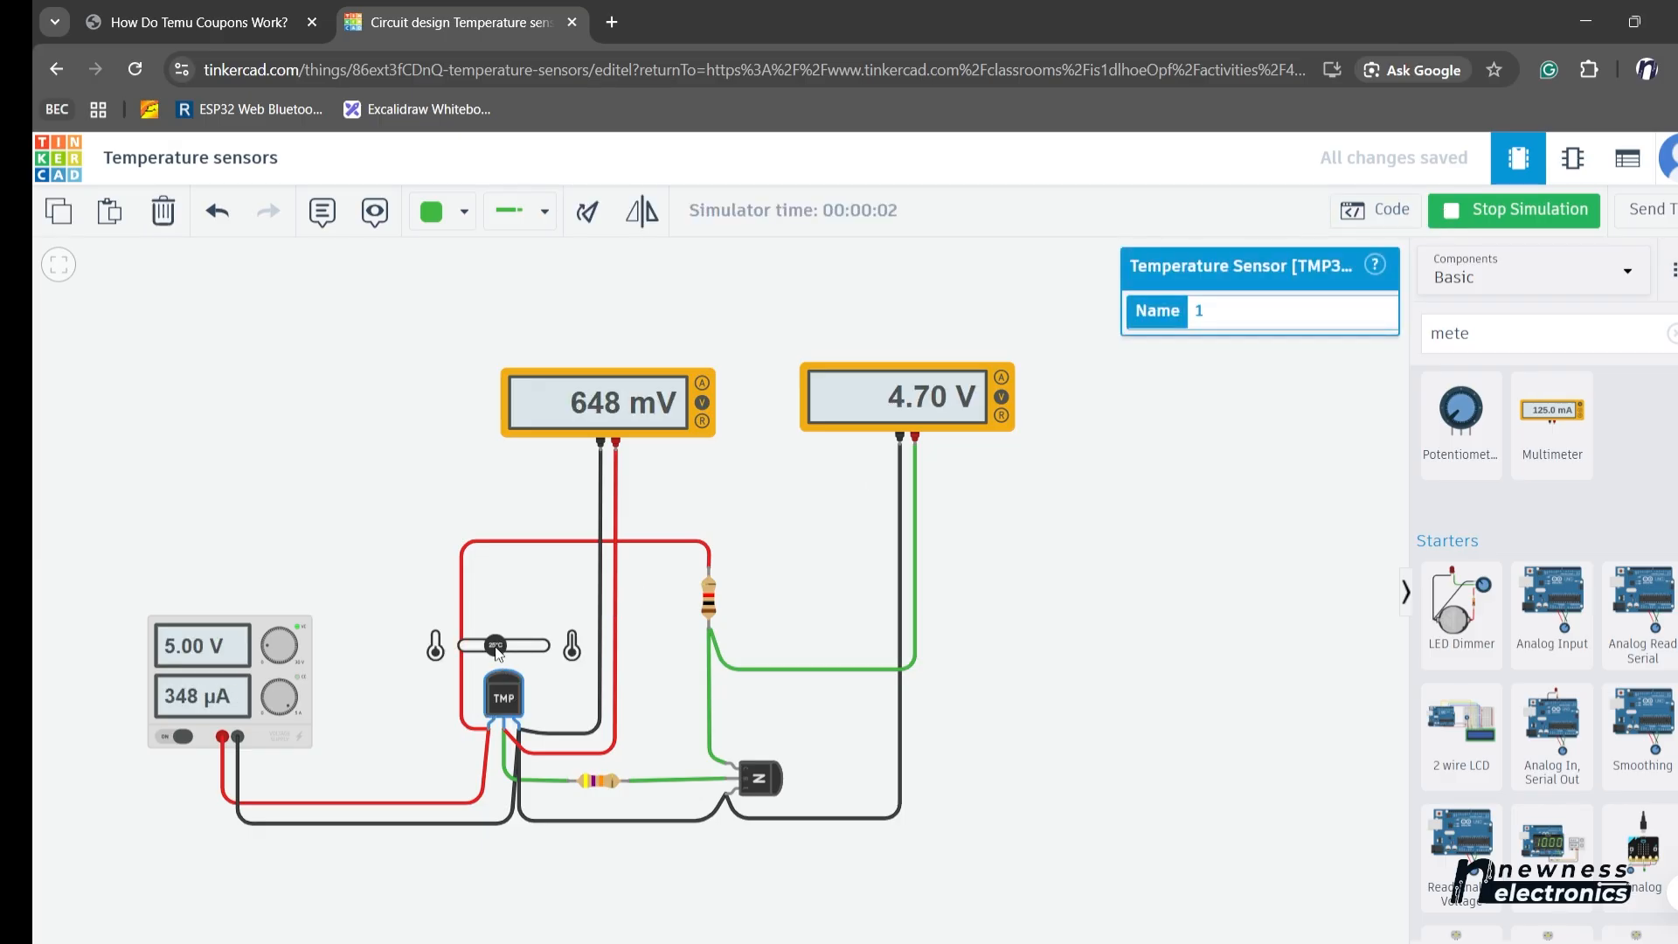
left_click_drag(496, 654, 589, 651)
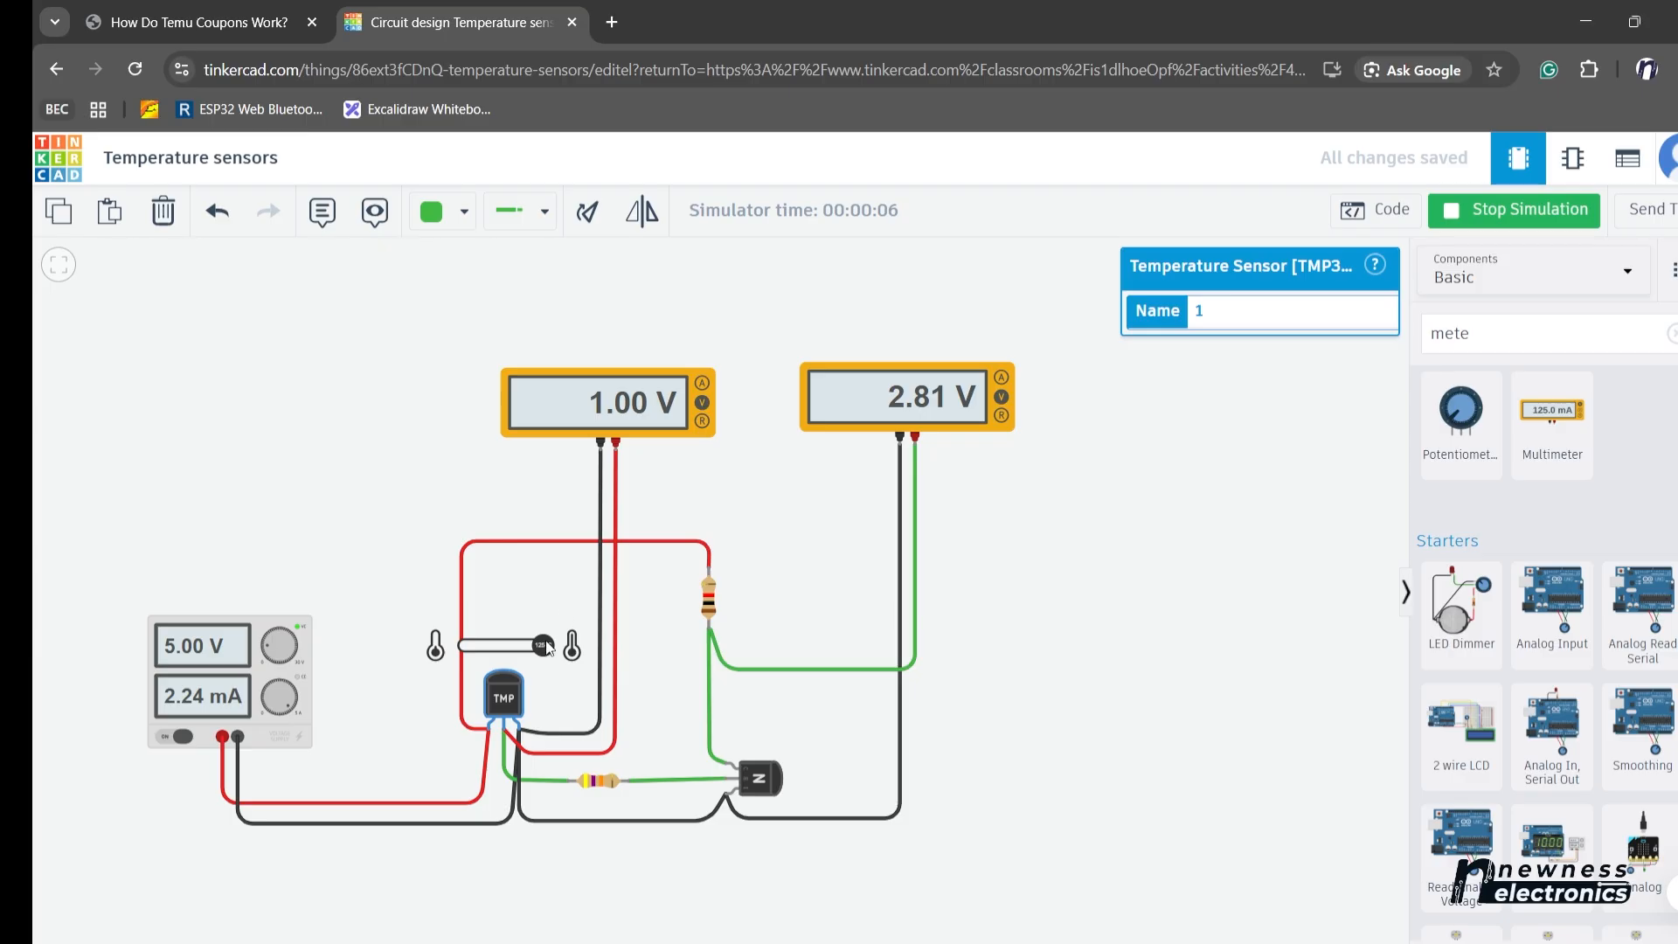
left_click_drag(546, 647, 464, 647)
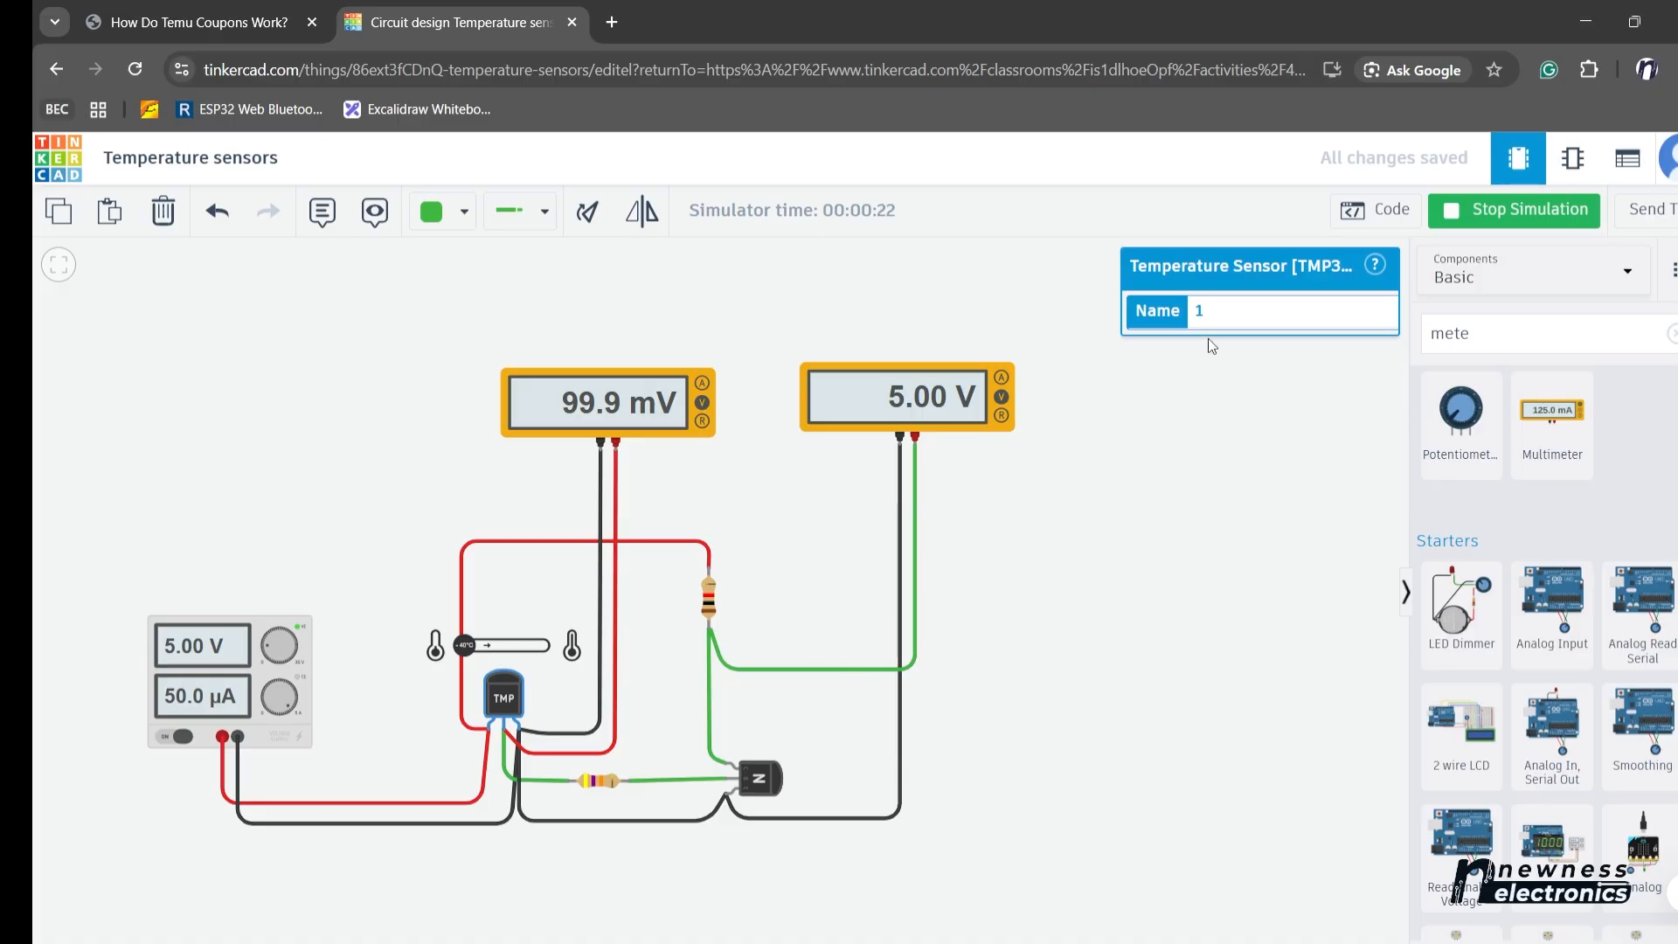
left_click(1498, 218)
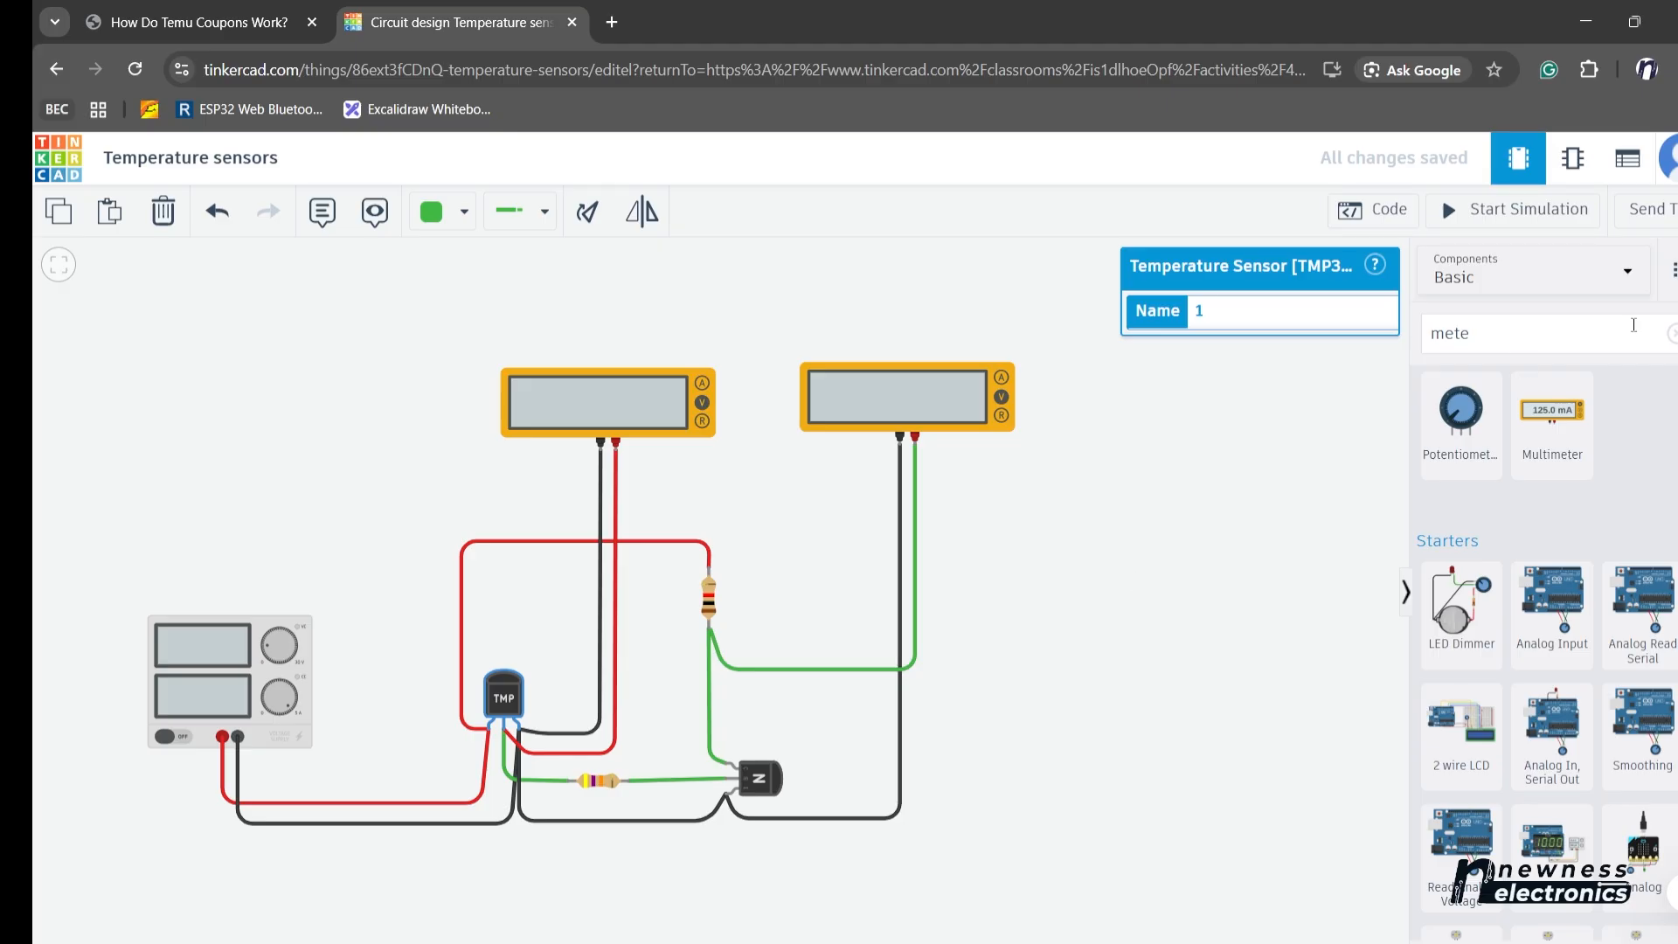
double_click(1451, 334)
type("npn")
key("Return")
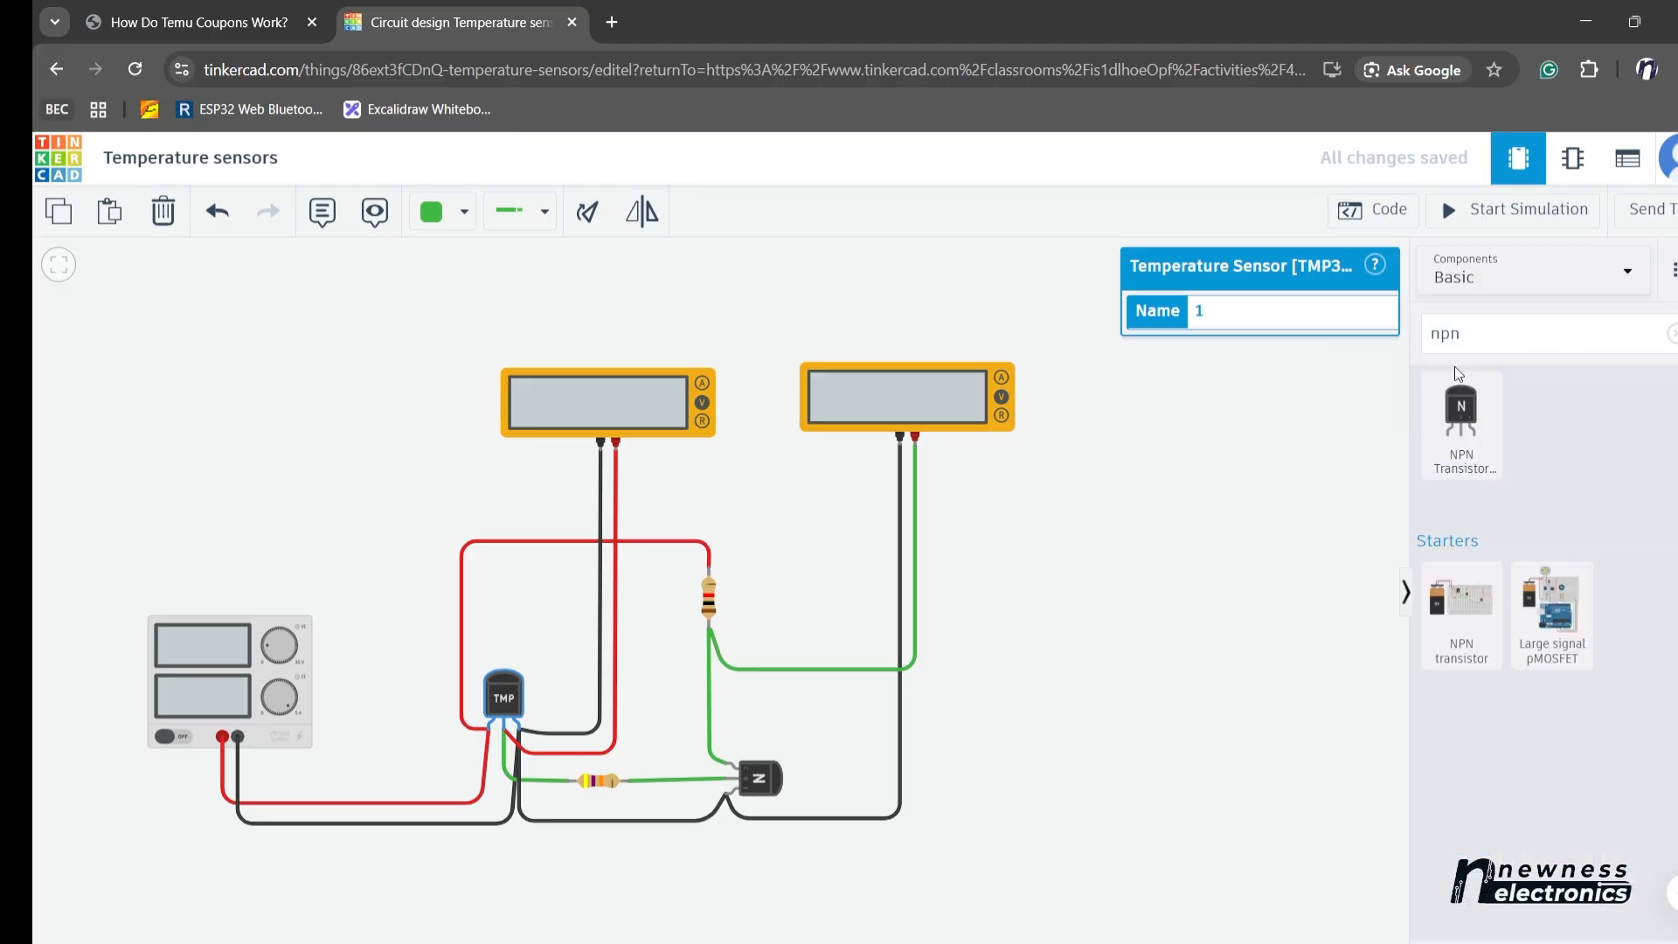
left_click(1462, 409)
left_click(1101, 597)
key("Delete")
- Search the components for "power" and place a TIP120, rotated with its pins facing left, to the right of the NPN transistor
left_click(1468, 339)
key("BackSpace")
key("BackSpace")
key("BackSpace")
type("po")
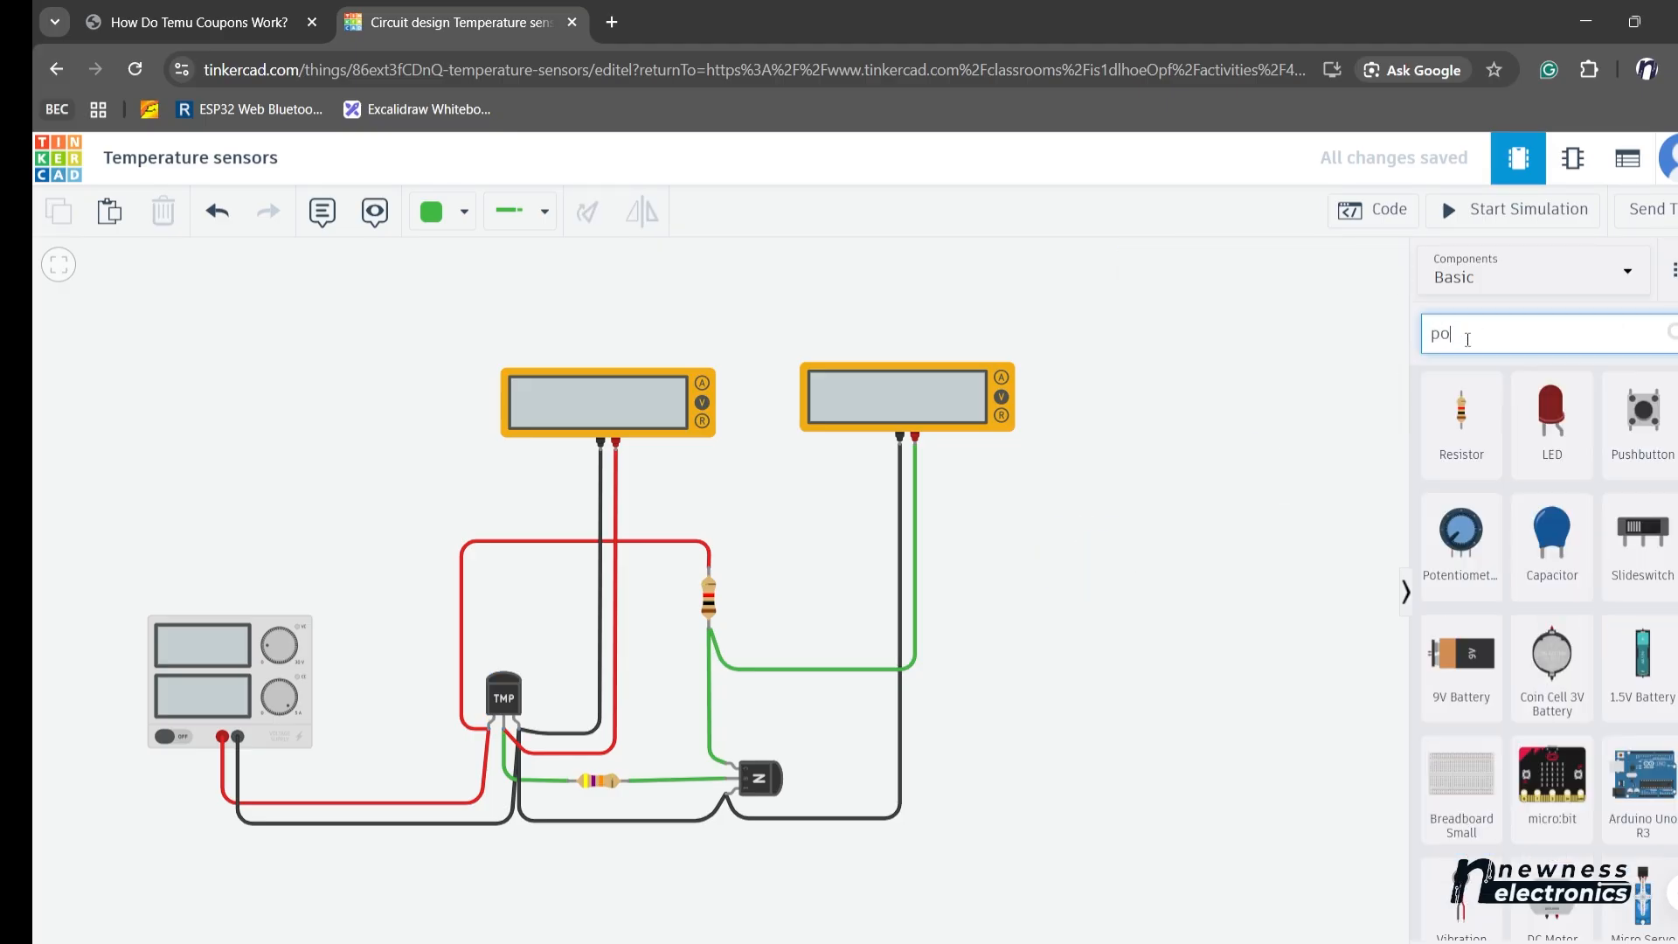
type("wer")
key("Return")
scroll(1581, 524, "down", 2)
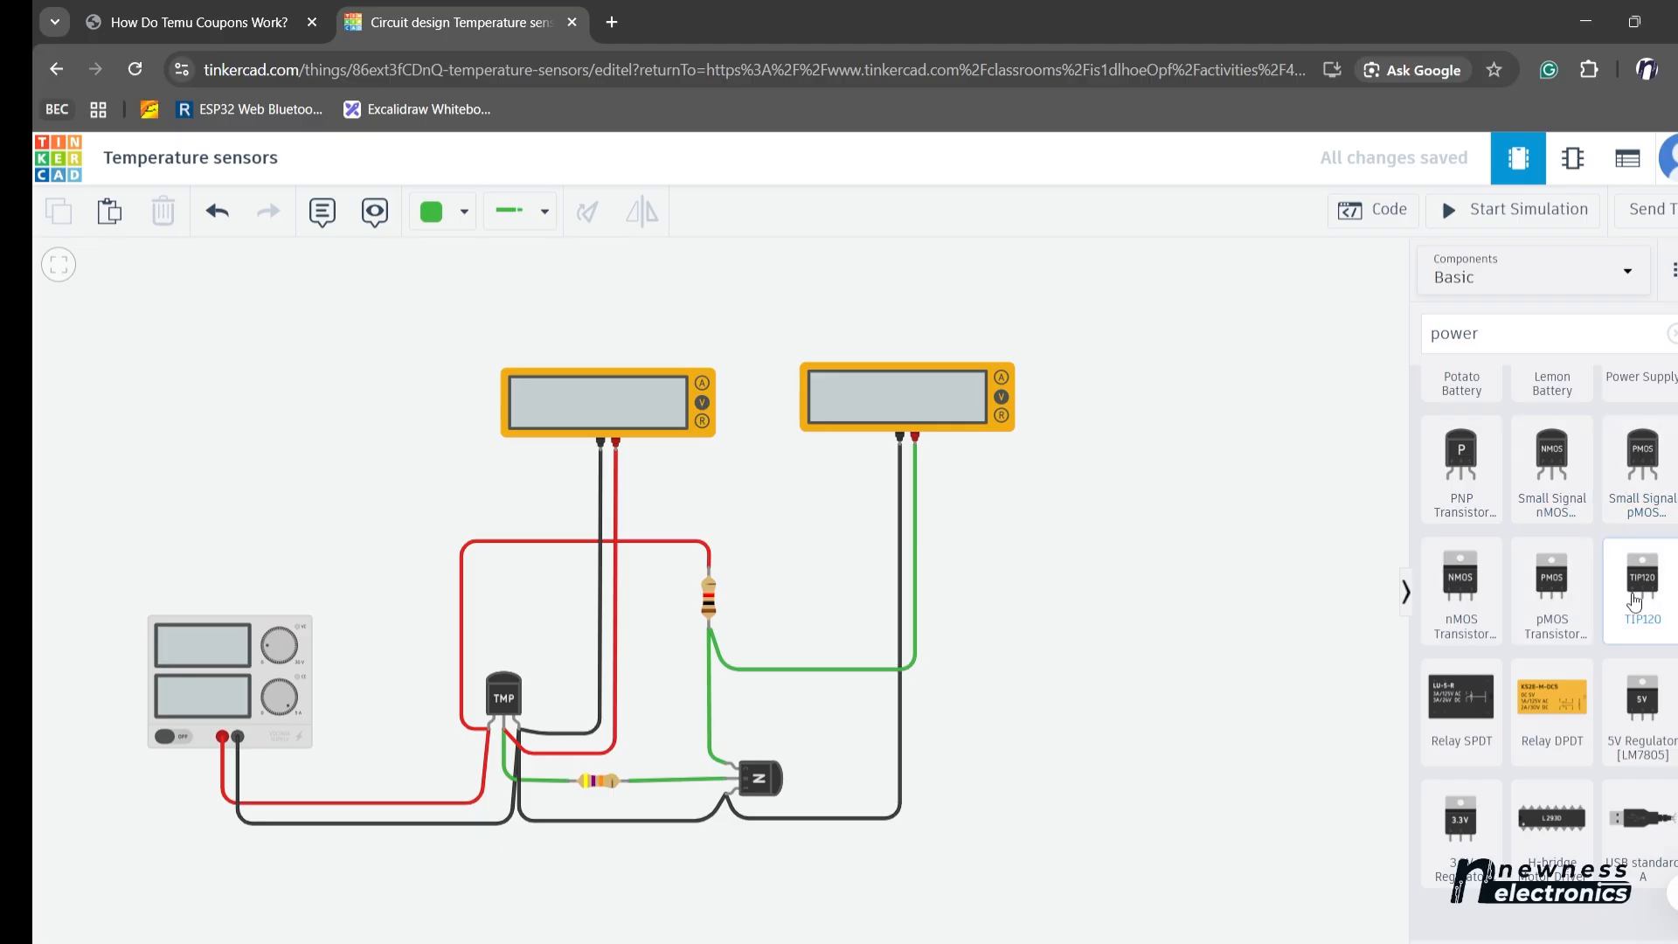
left_click_drag(1635, 601, 1088, 582)
key("r")
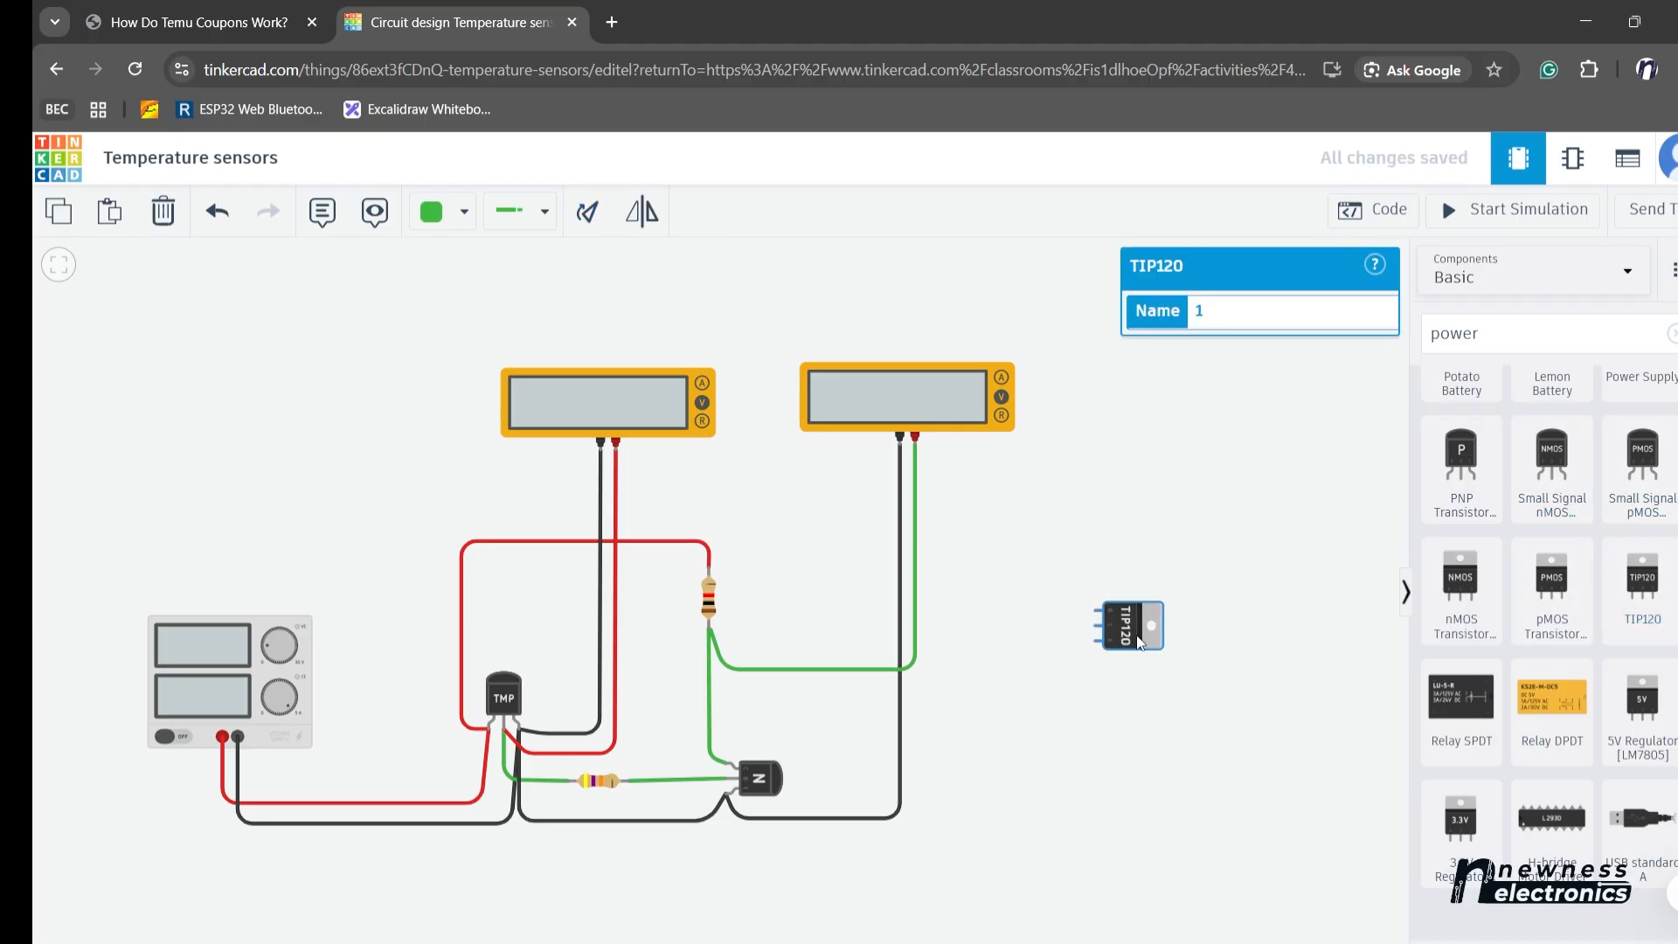
left_click_drag(1138, 641, 1071, 773)
- Connect the TIP120's emitter to the NPN transistor's emitter with a black wire
left_click(464, 211)
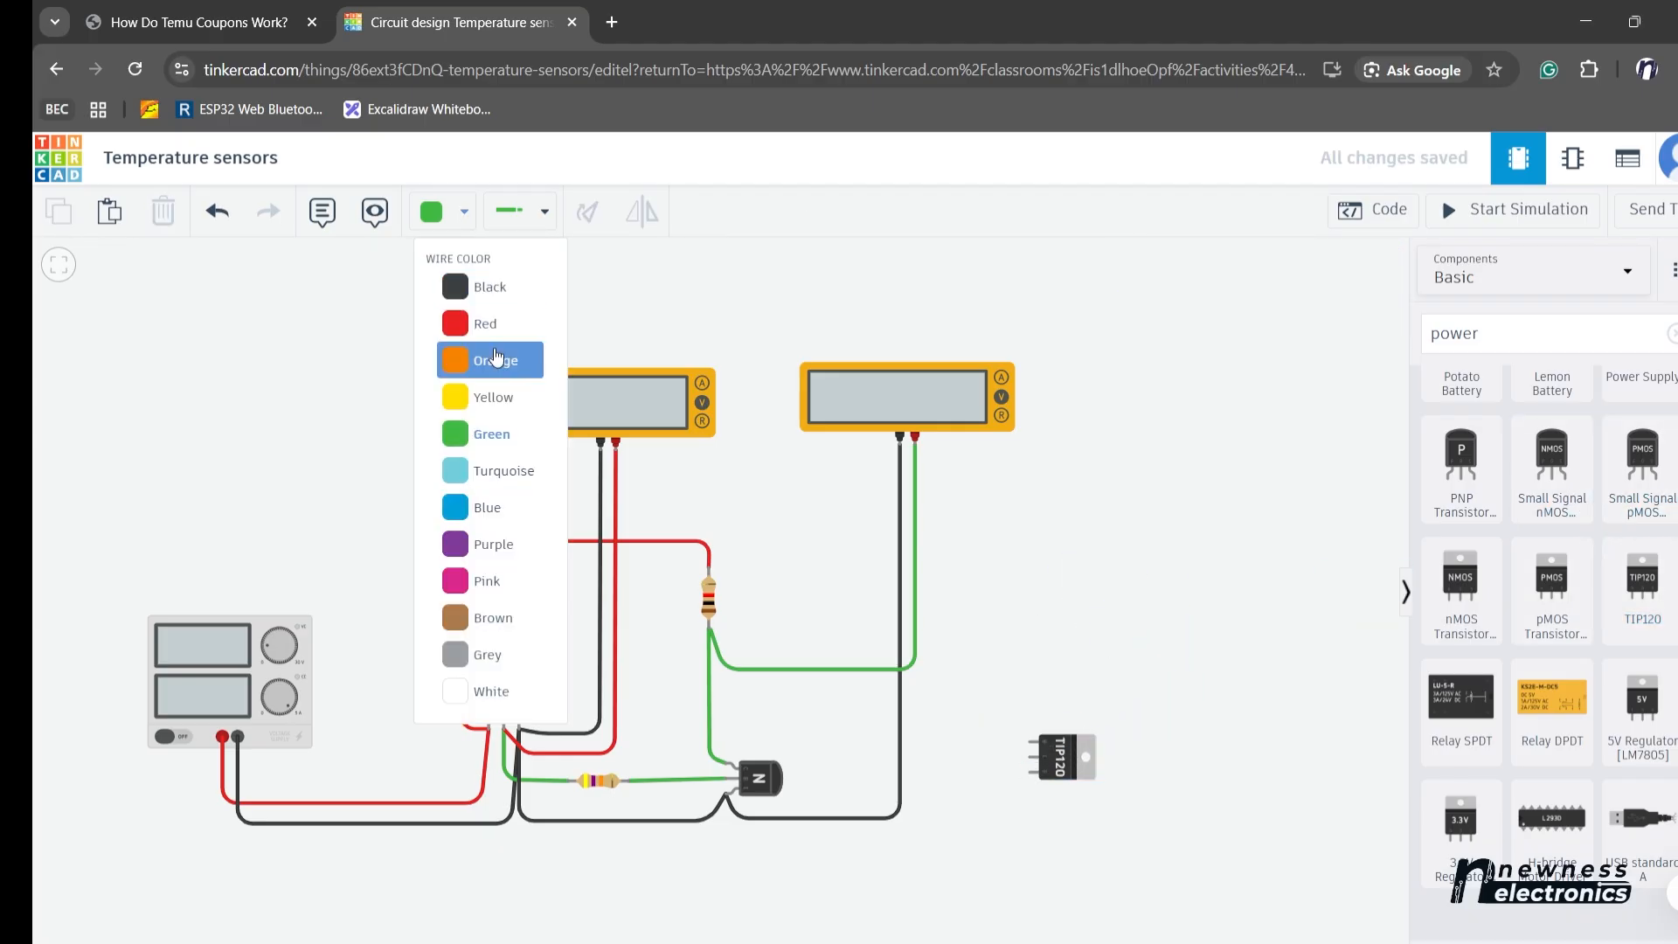
left_click(490, 287)
left_click(1031, 772)
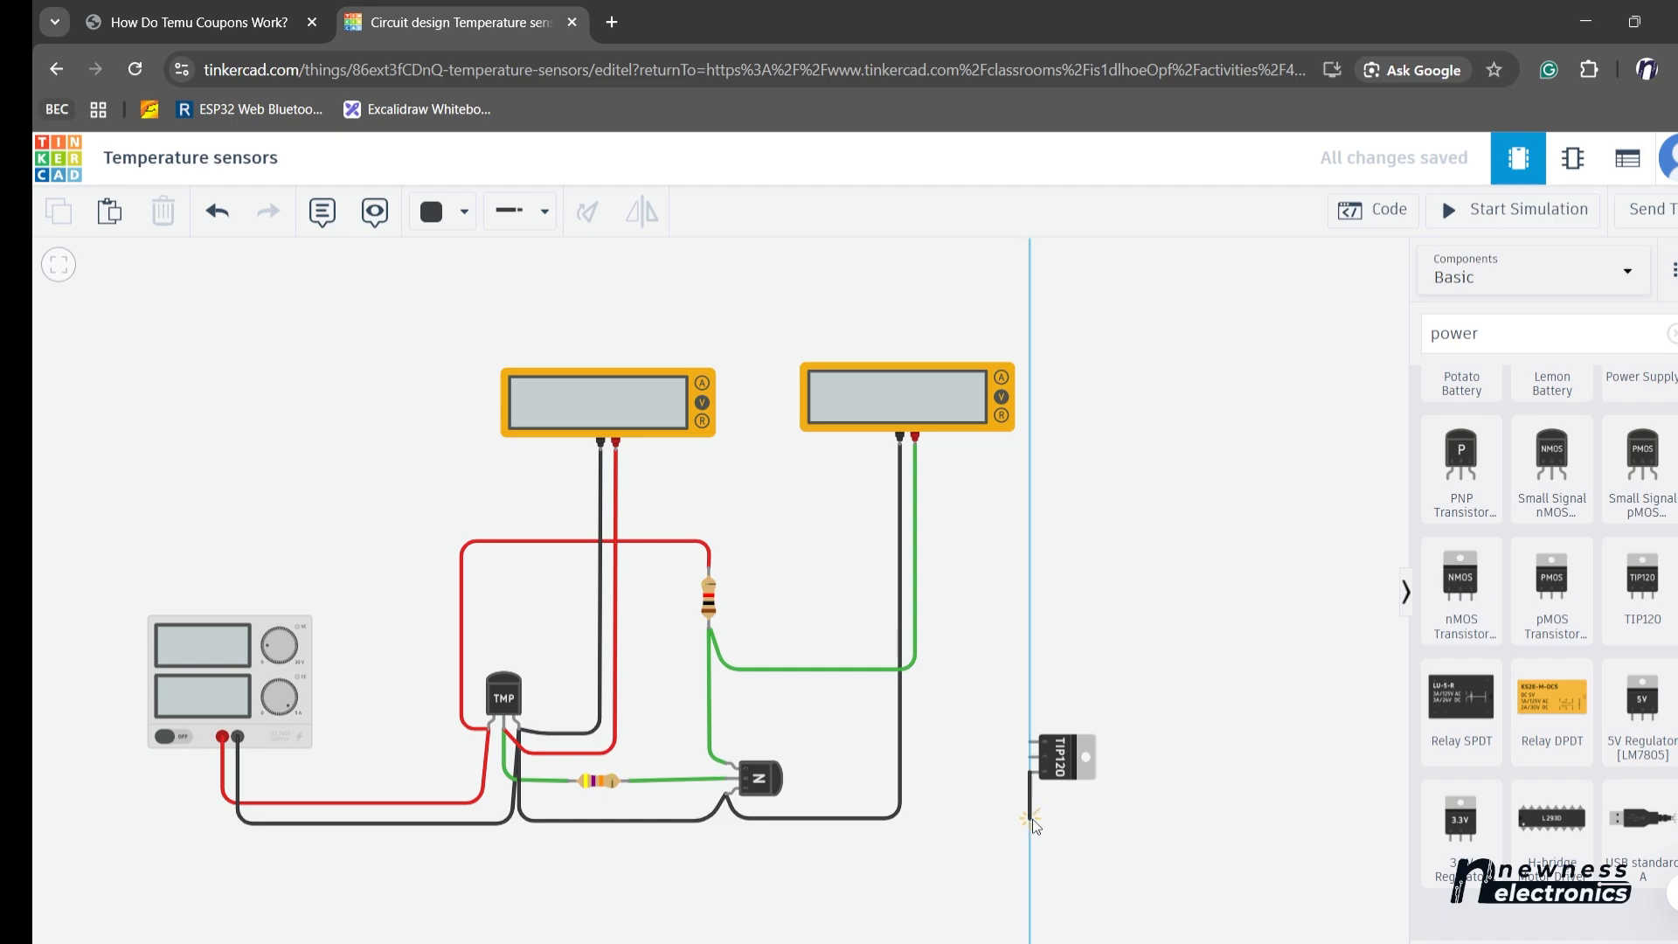
left_click(1032, 818)
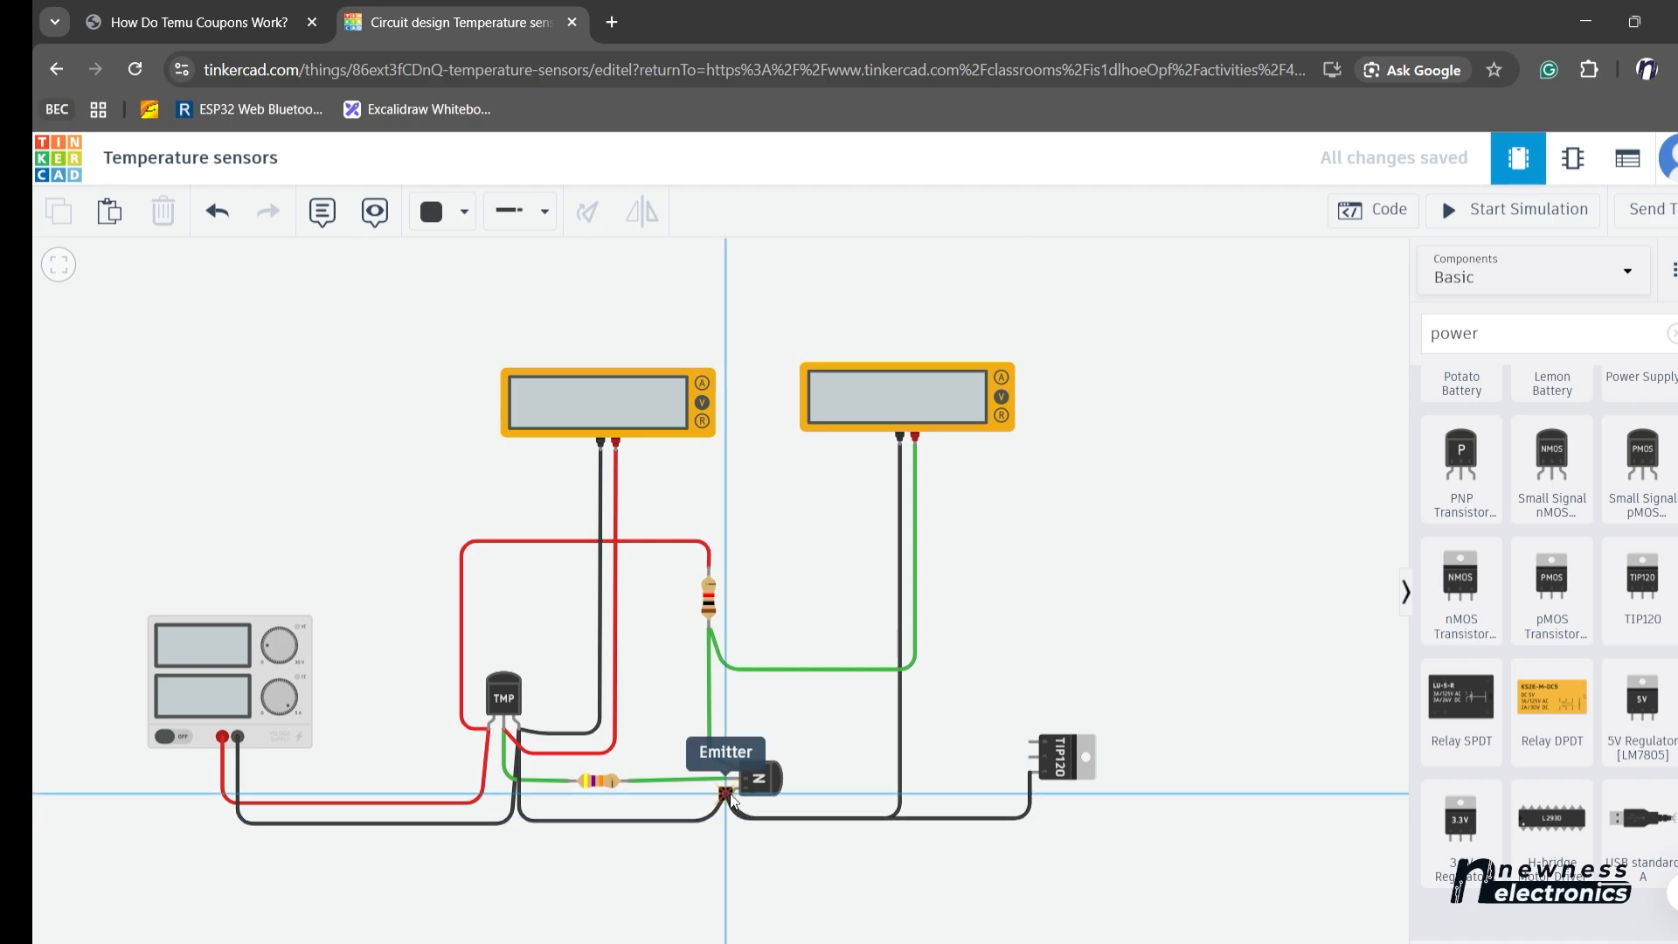
left_click(729, 794)
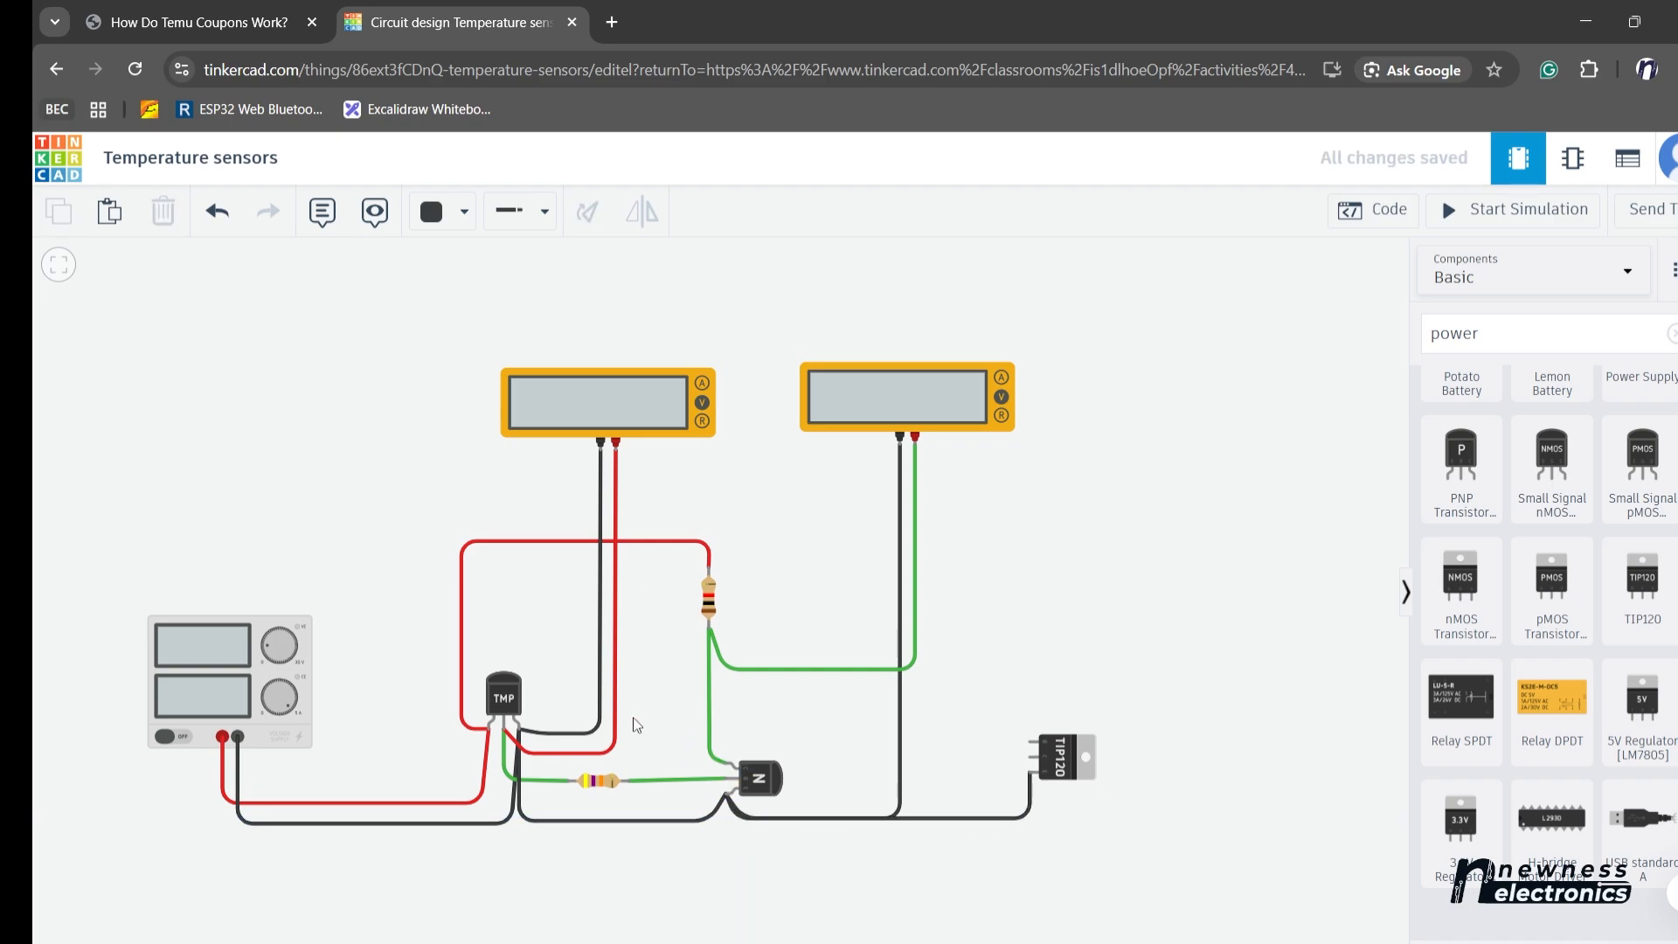
- Duplicate the 47 kΩ resistor and place the copy between the NPN transistor and the TIP120
left_click(599, 782)
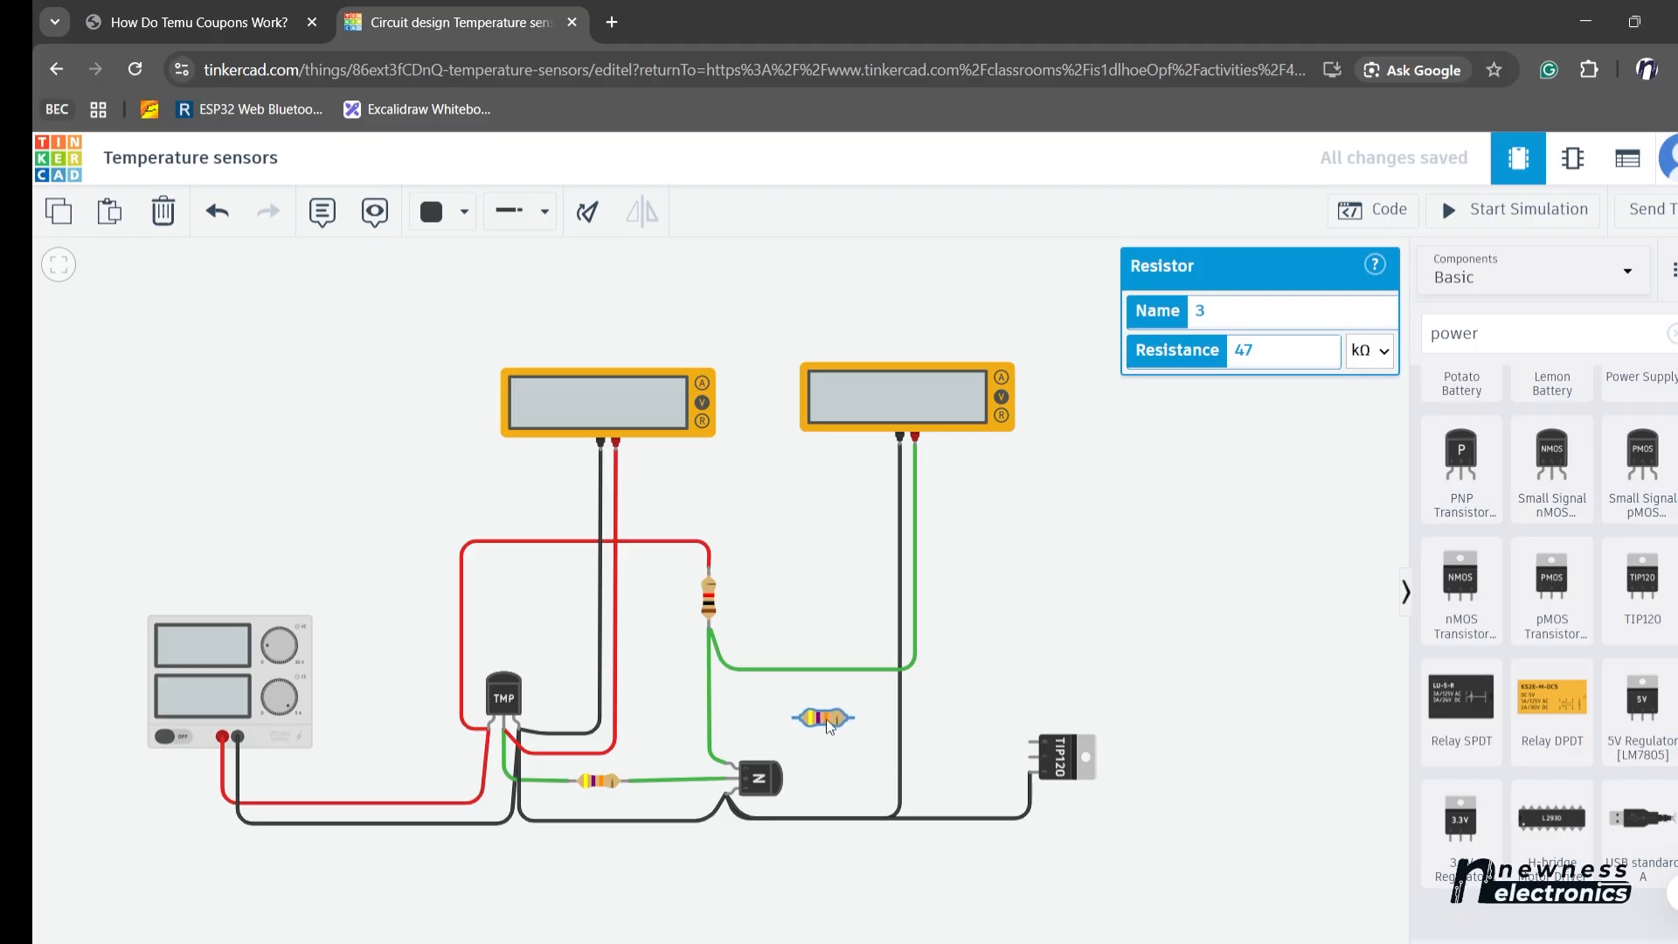
left_click(836, 718)
left_click(783, 690)
- Connect the copied resistor's left end to the upper resistor's lower end with a green wire
left_click(456, 208)
left_click(506, 430)
left_click(803, 717)
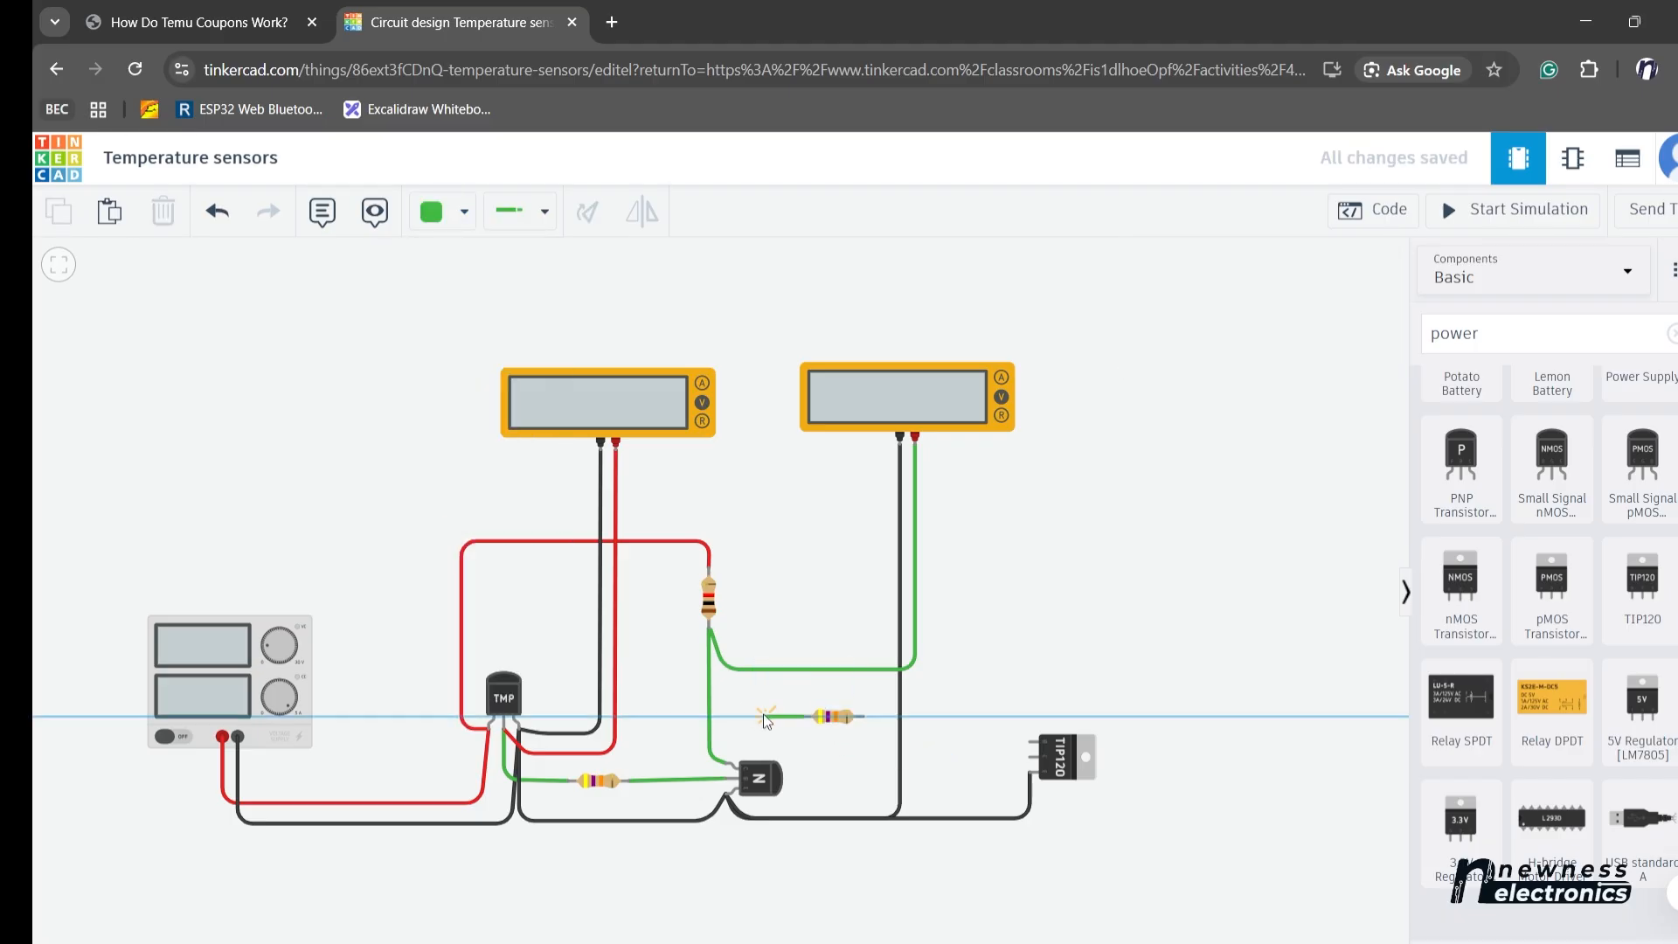
left_click(757, 717)
left_click(709, 627)
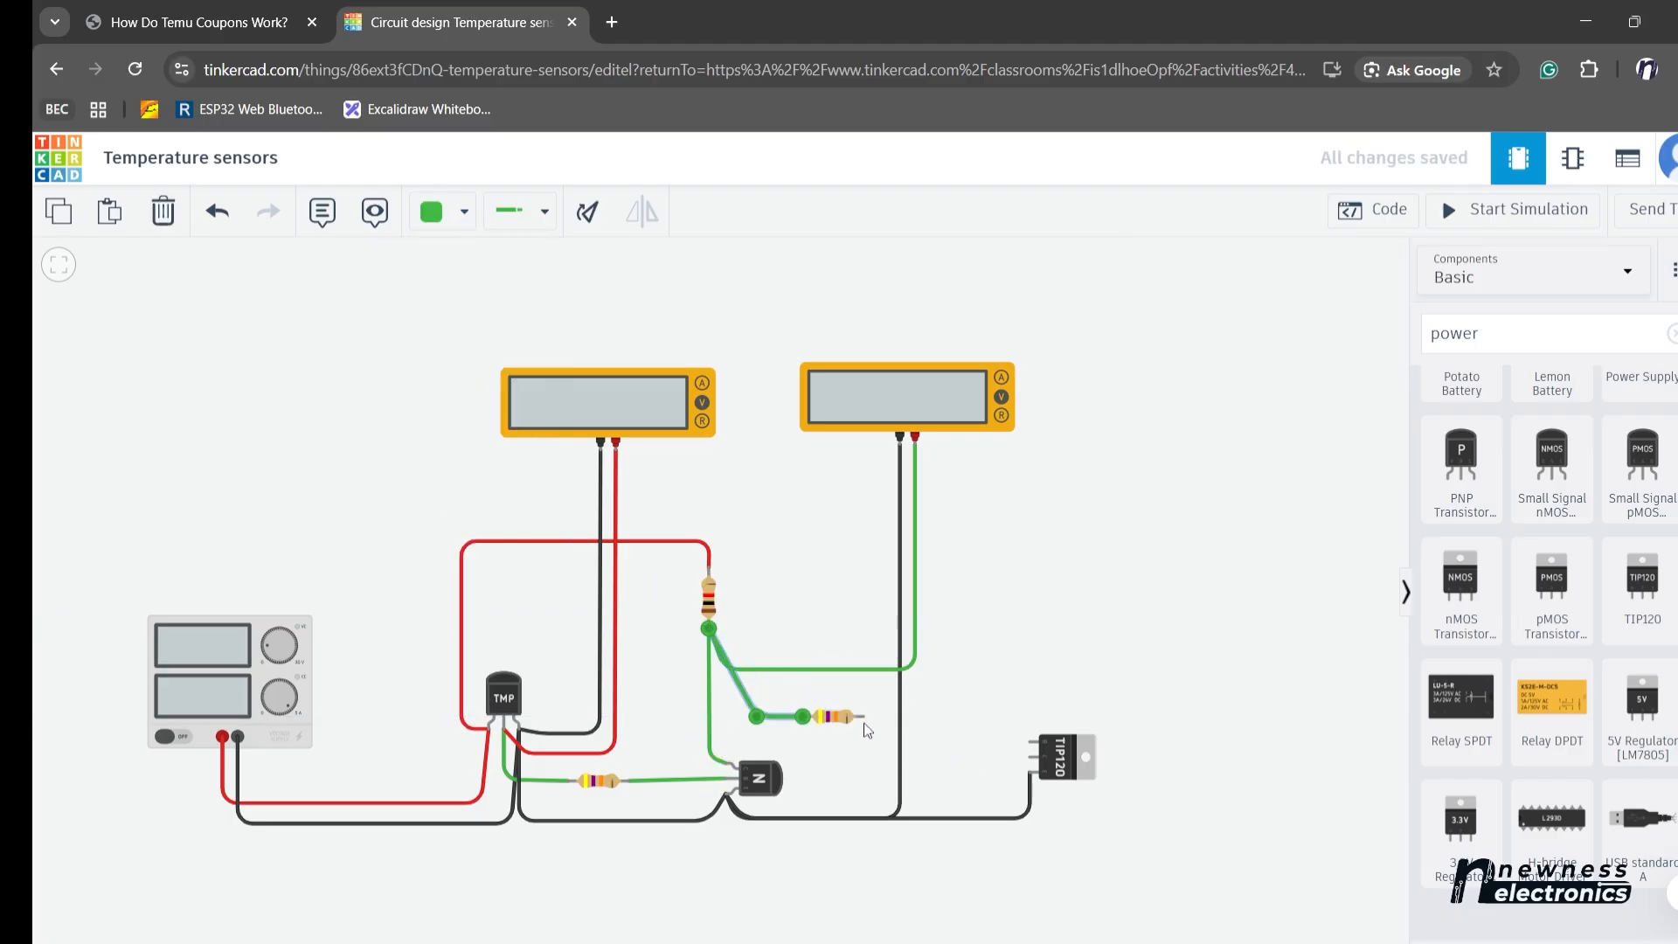
- Connect the copied resistor's right end to the TIP120's middle pin with a green wire
left_click(864, 717)
left_click(952, 717)
left_click(978, 757)
left_click(1031, 758)
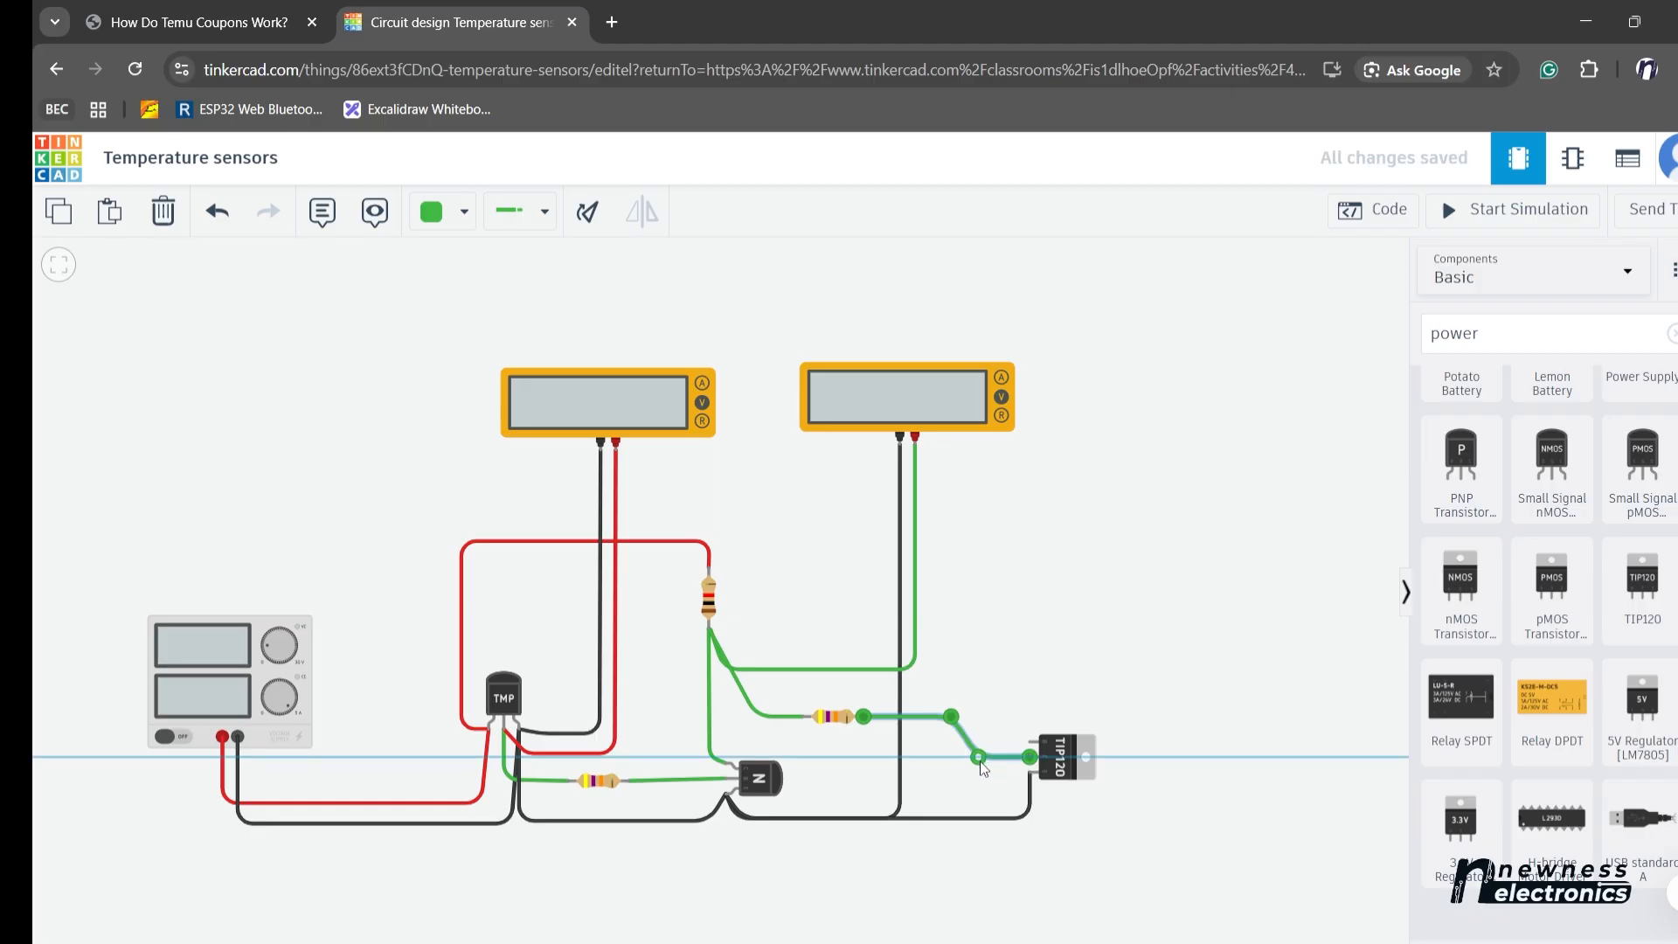
left_click(984, 769)
- Search the components for "motor" and place a DC Motor above the TIP120
double_click(1456, 332)
type("motor")
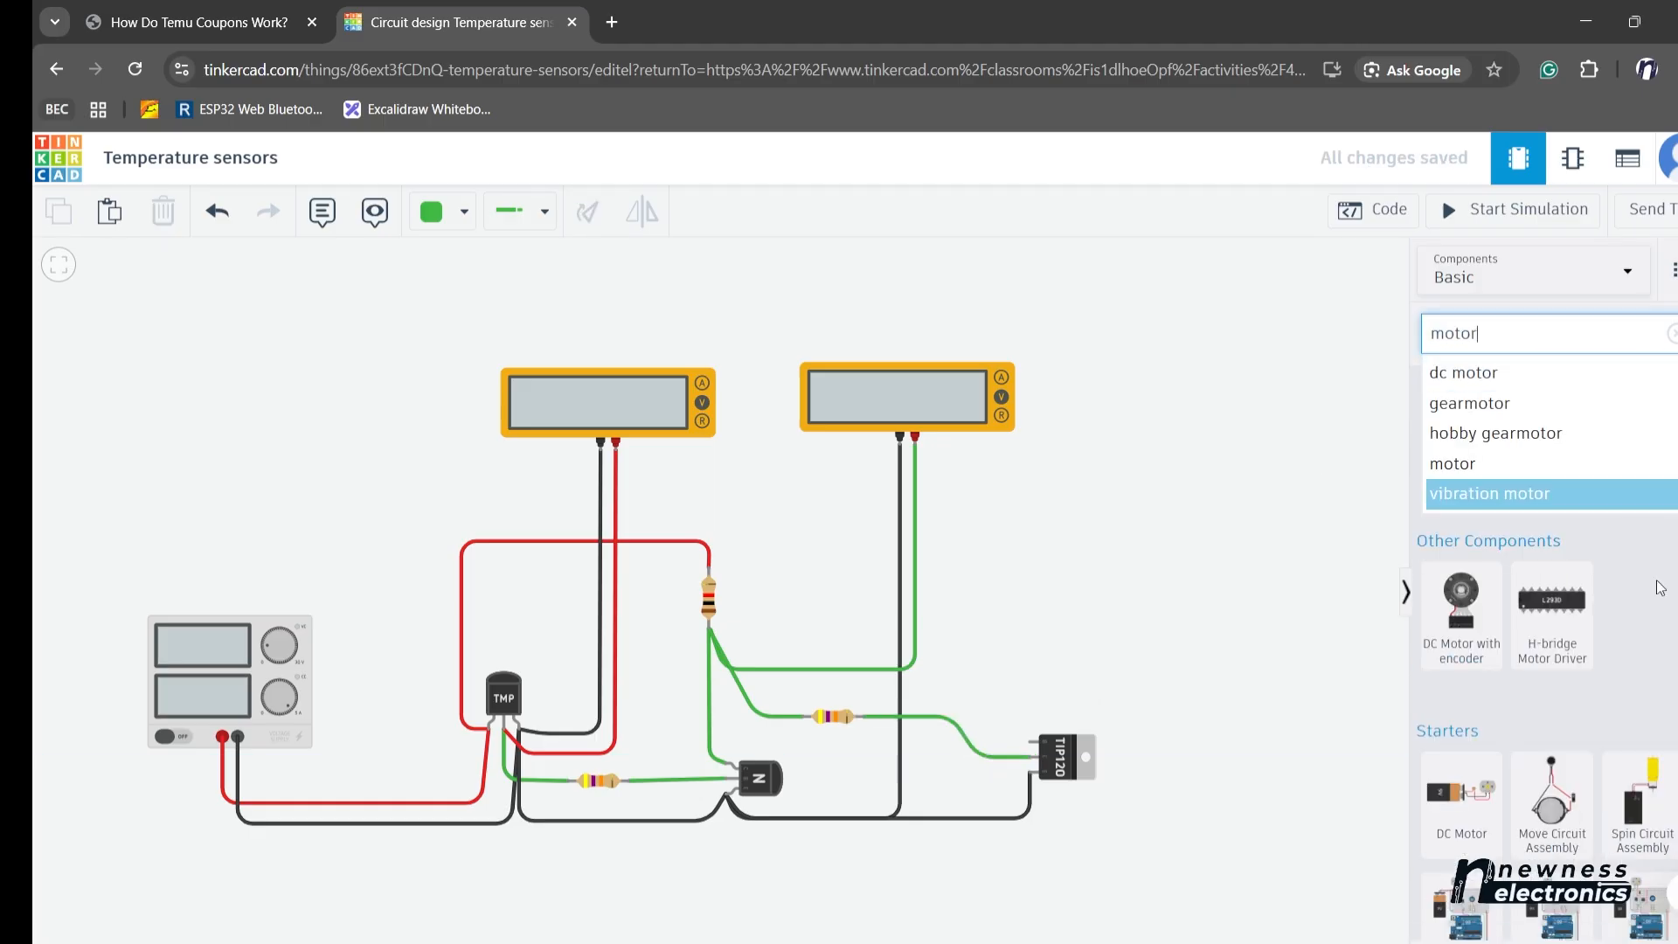
key("Return")
left_click_drag(1552, 411, 1056, 582)
left_click(1193, 666)
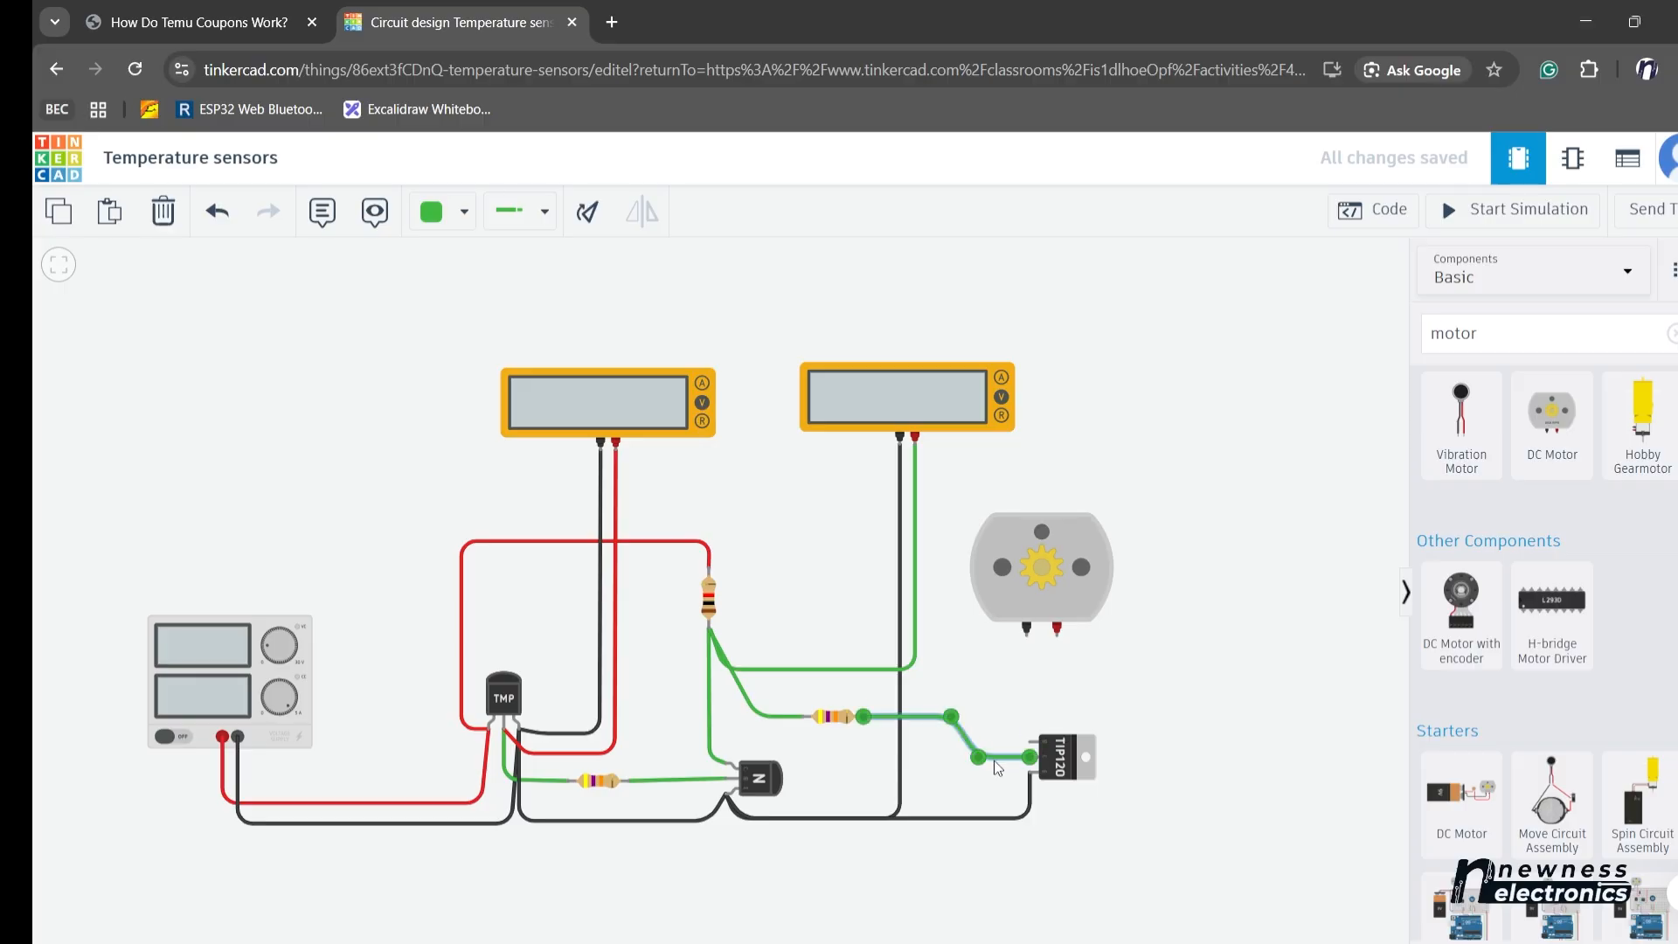
- Replace the green wire on the TIP120's collector with one from its base to the copied resistor's right end
left_click(1068, 756)
scroll(1068, 756, "up", 5)
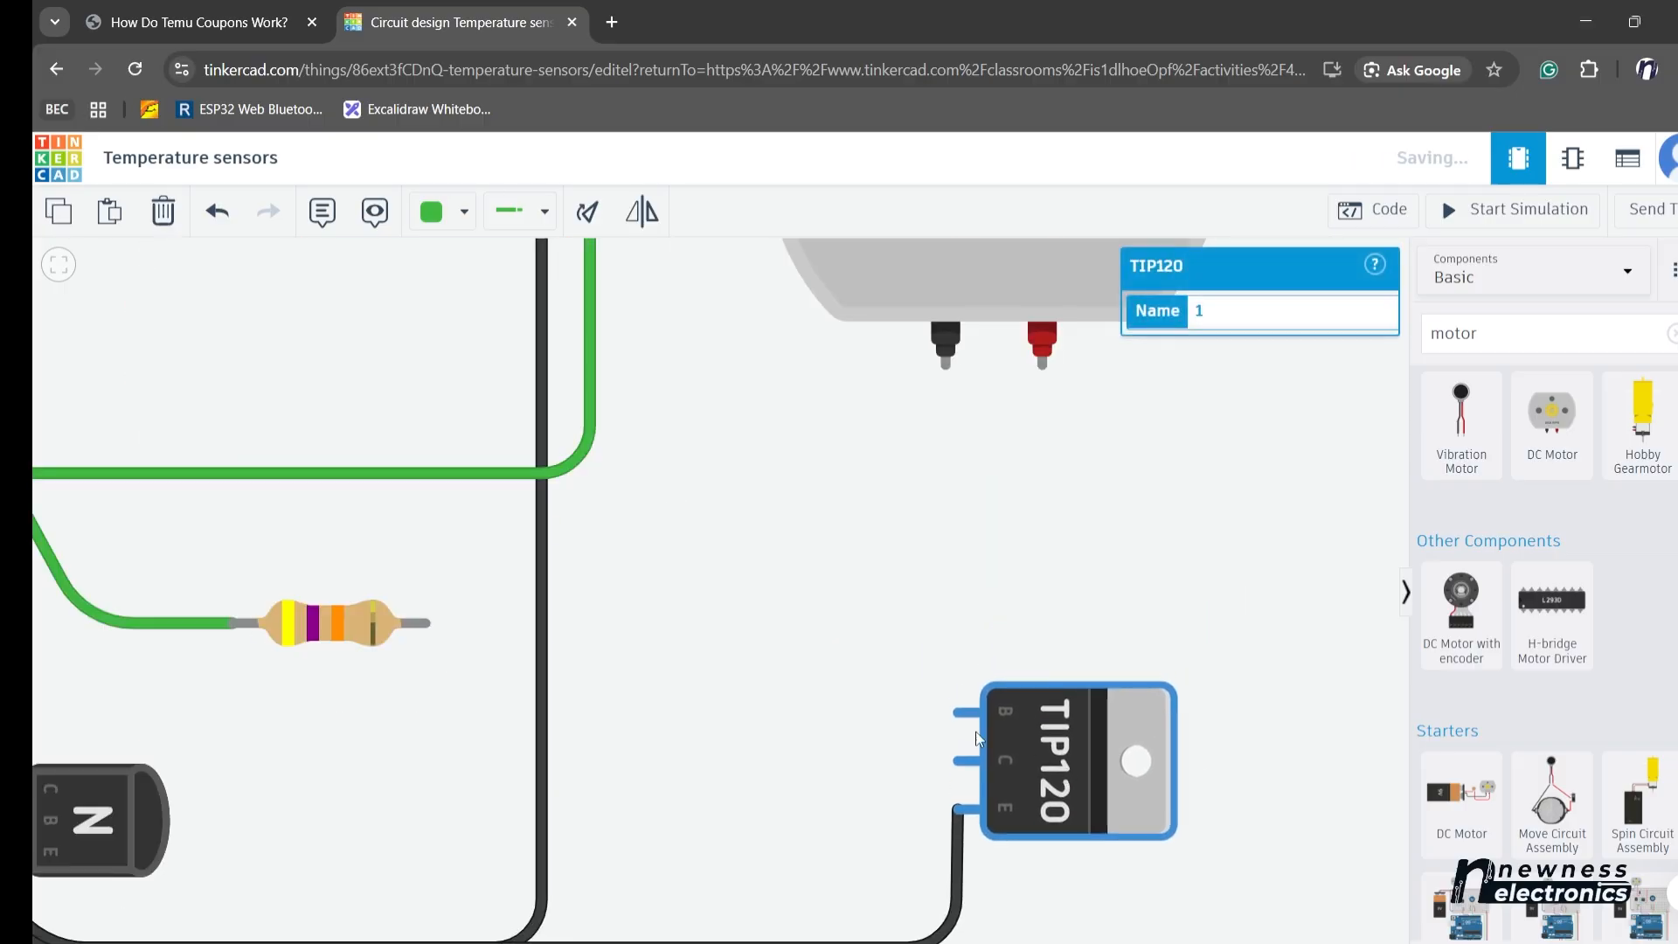
left_click(976, 731)
left_click(433, 621)
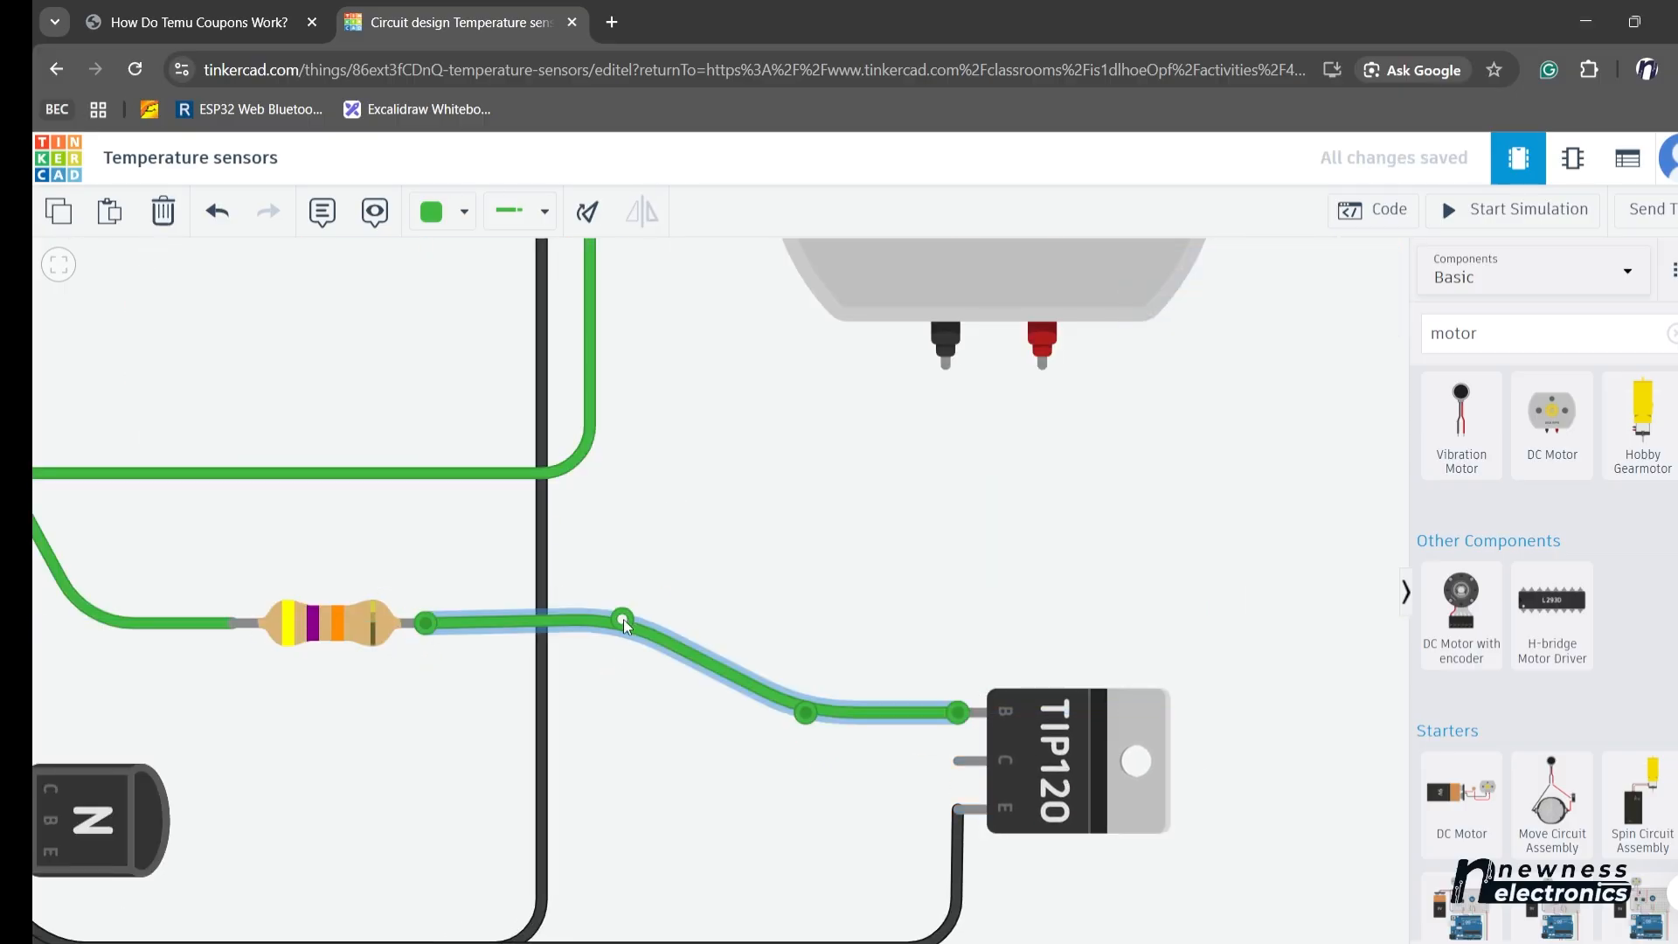
- Shift the DC Motor slightly left and connect its black terminal to the TIP120's collector with a green wire
left_click_drag(937, 259, 855, 259)
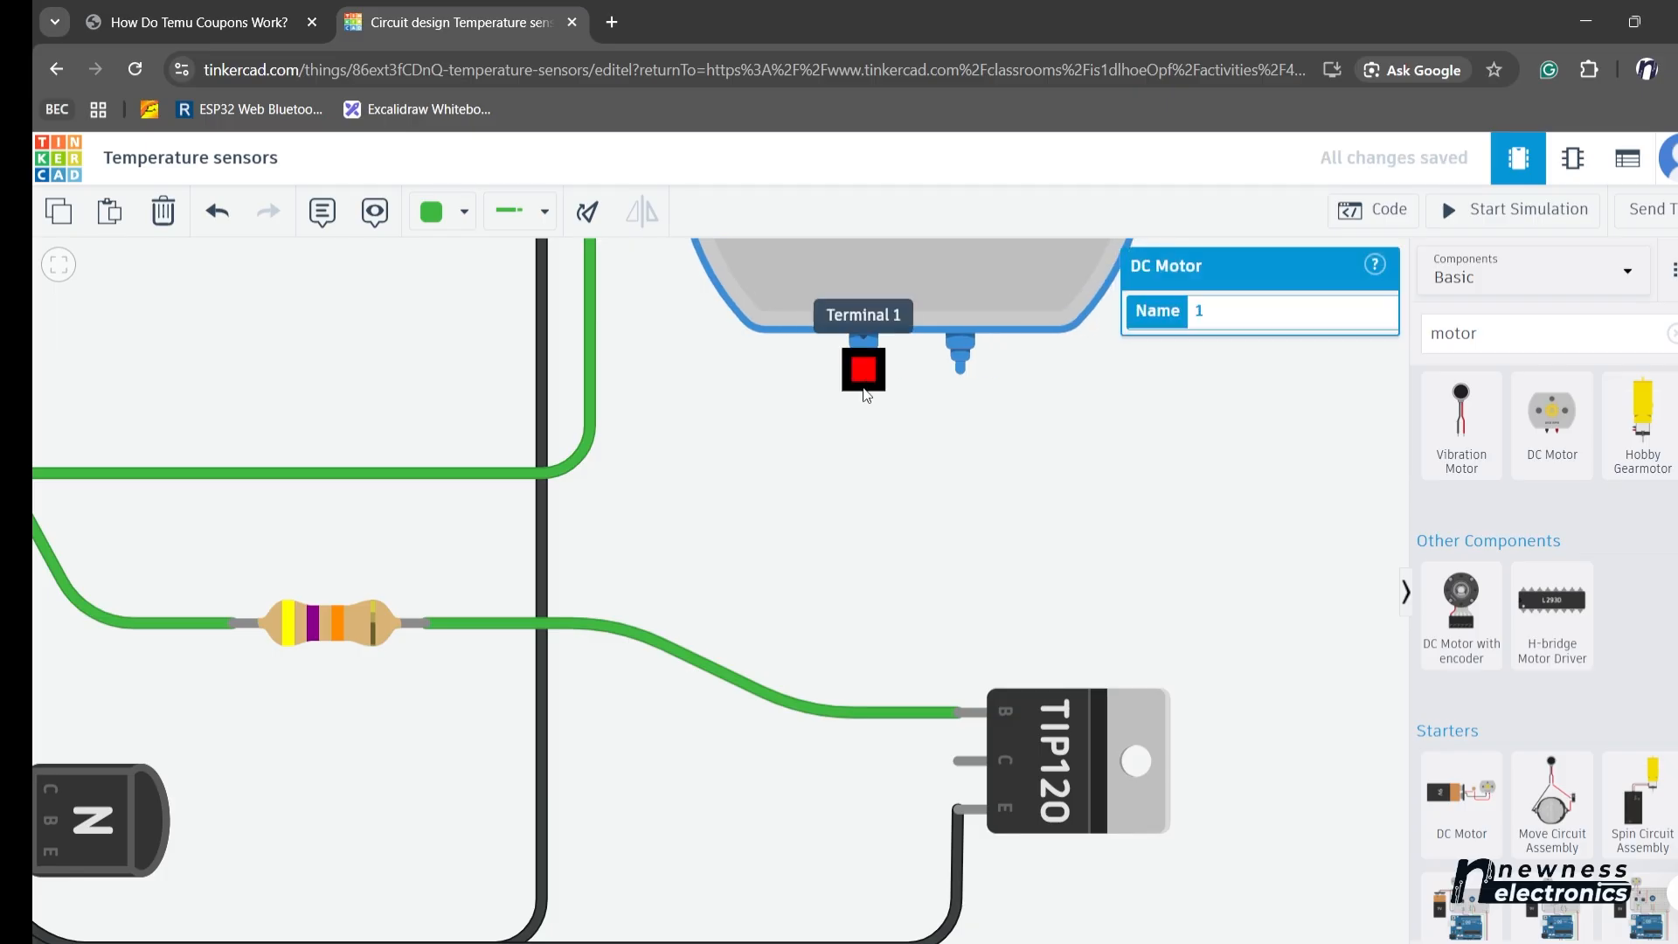
left_click(864, 359)
left_click(957, 759)
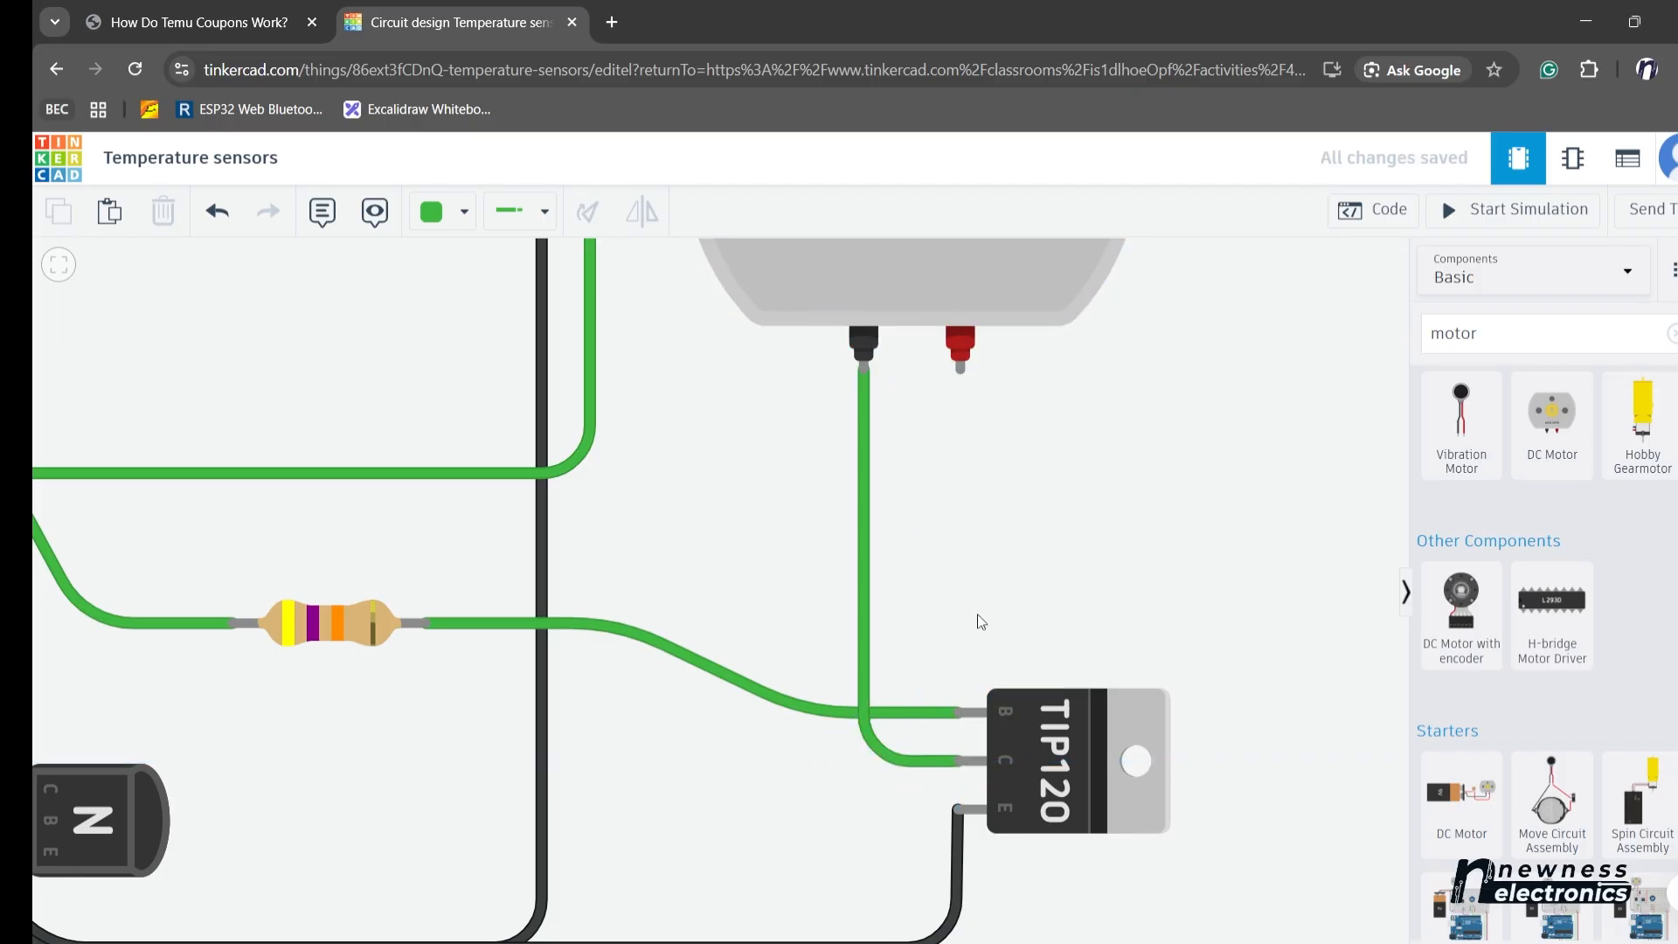
- Route a wire from the motor's red terminal over the motor to the upper resistor's top end and colour it red
scroll(977, 614, "down", 5)
left_click(967, 543)
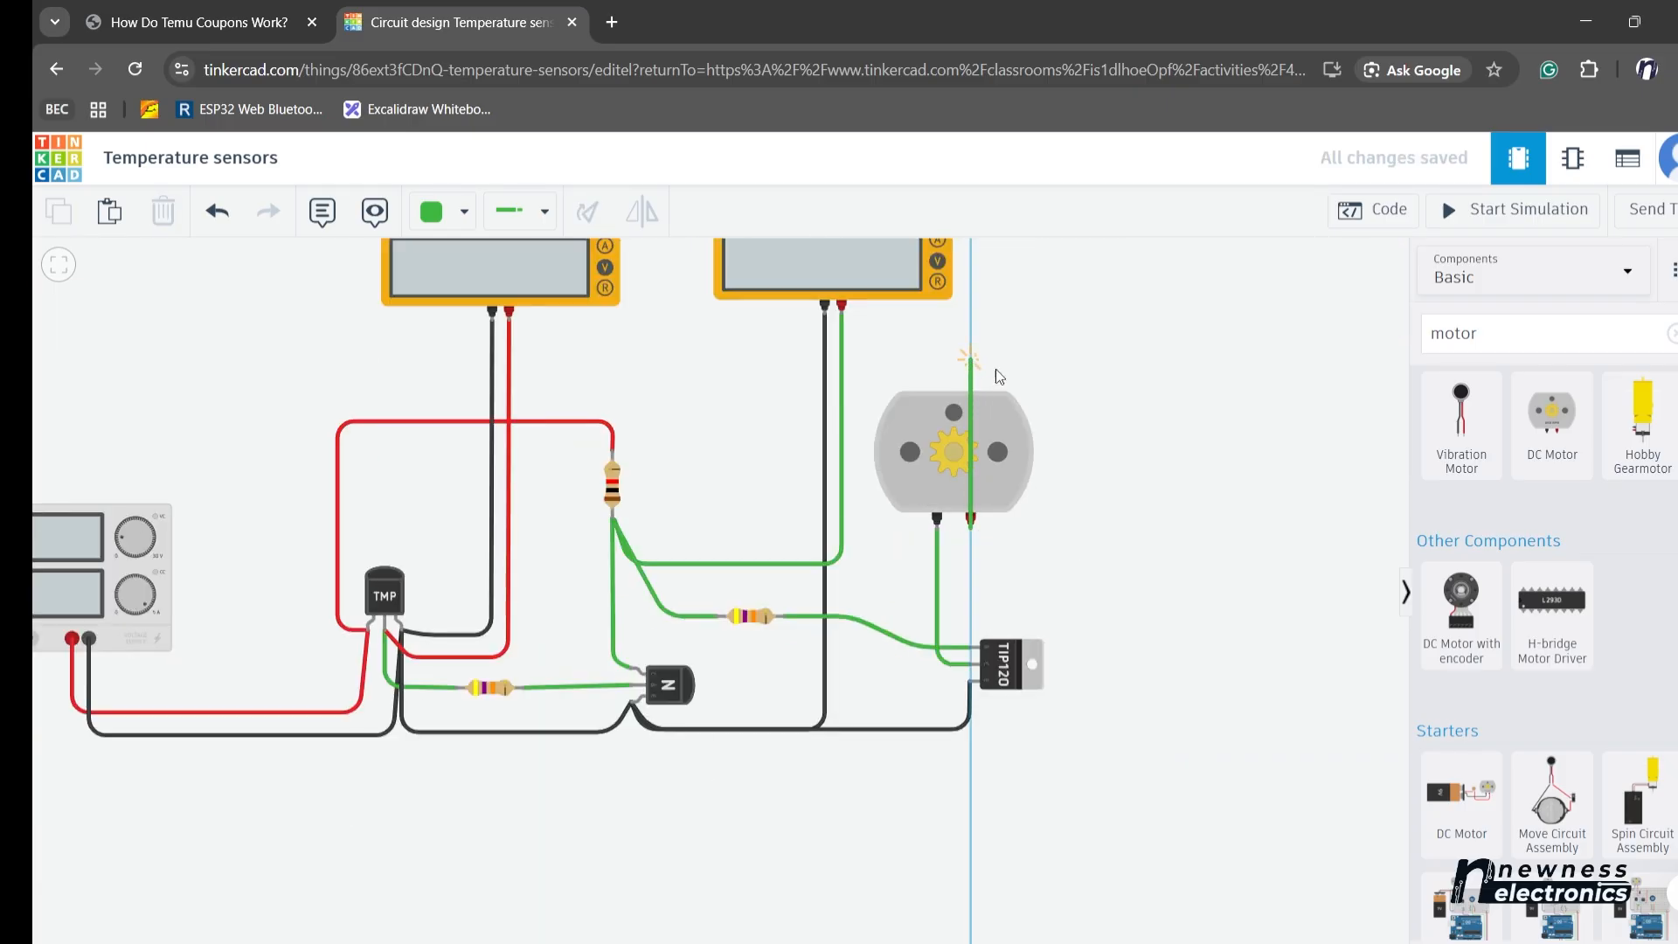
left_click(1063, 526)
left_click(1063, 367)
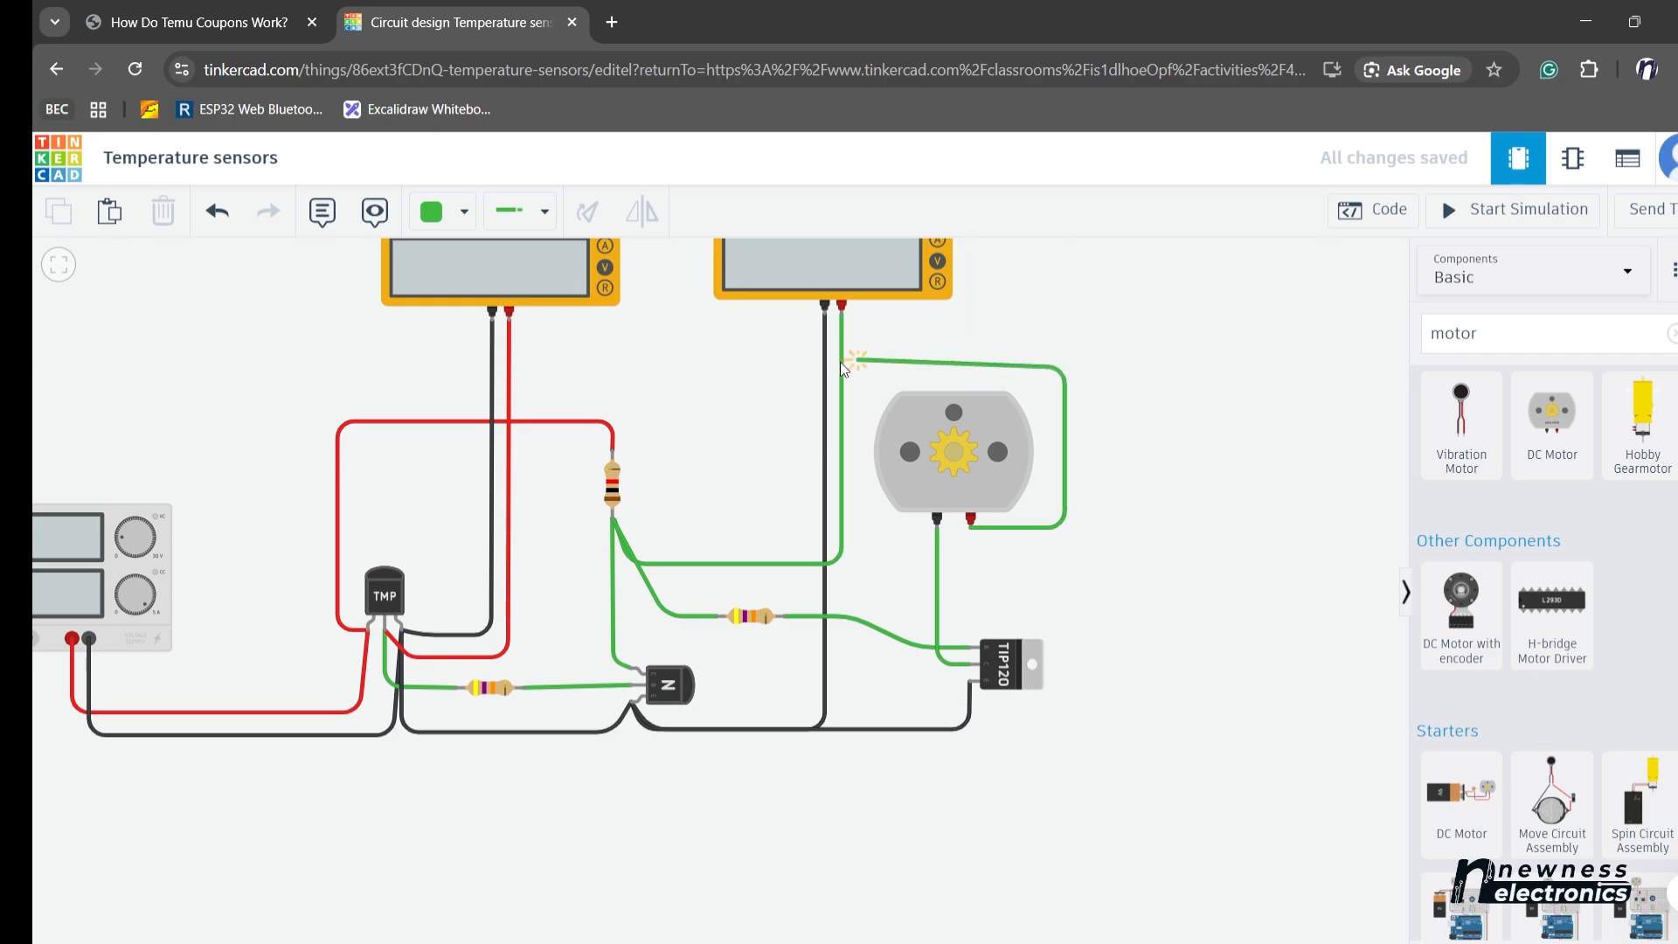
left_click(609, 367)
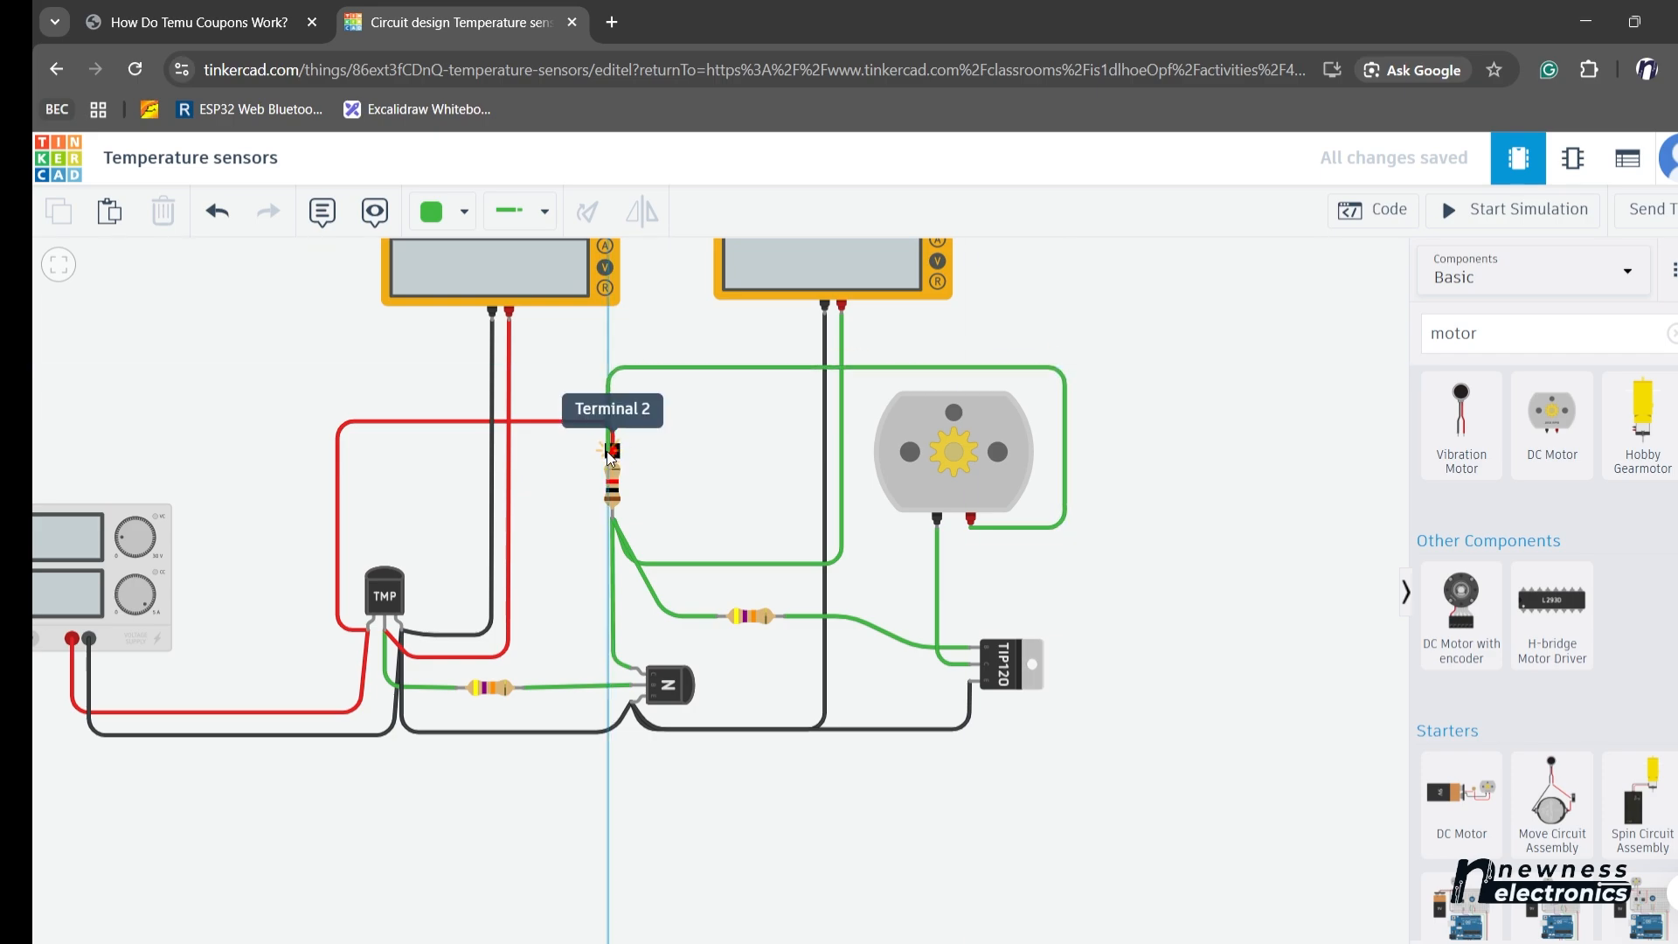
left_click(613, 455)
left_click(454, 211)
left_click(486, 325)
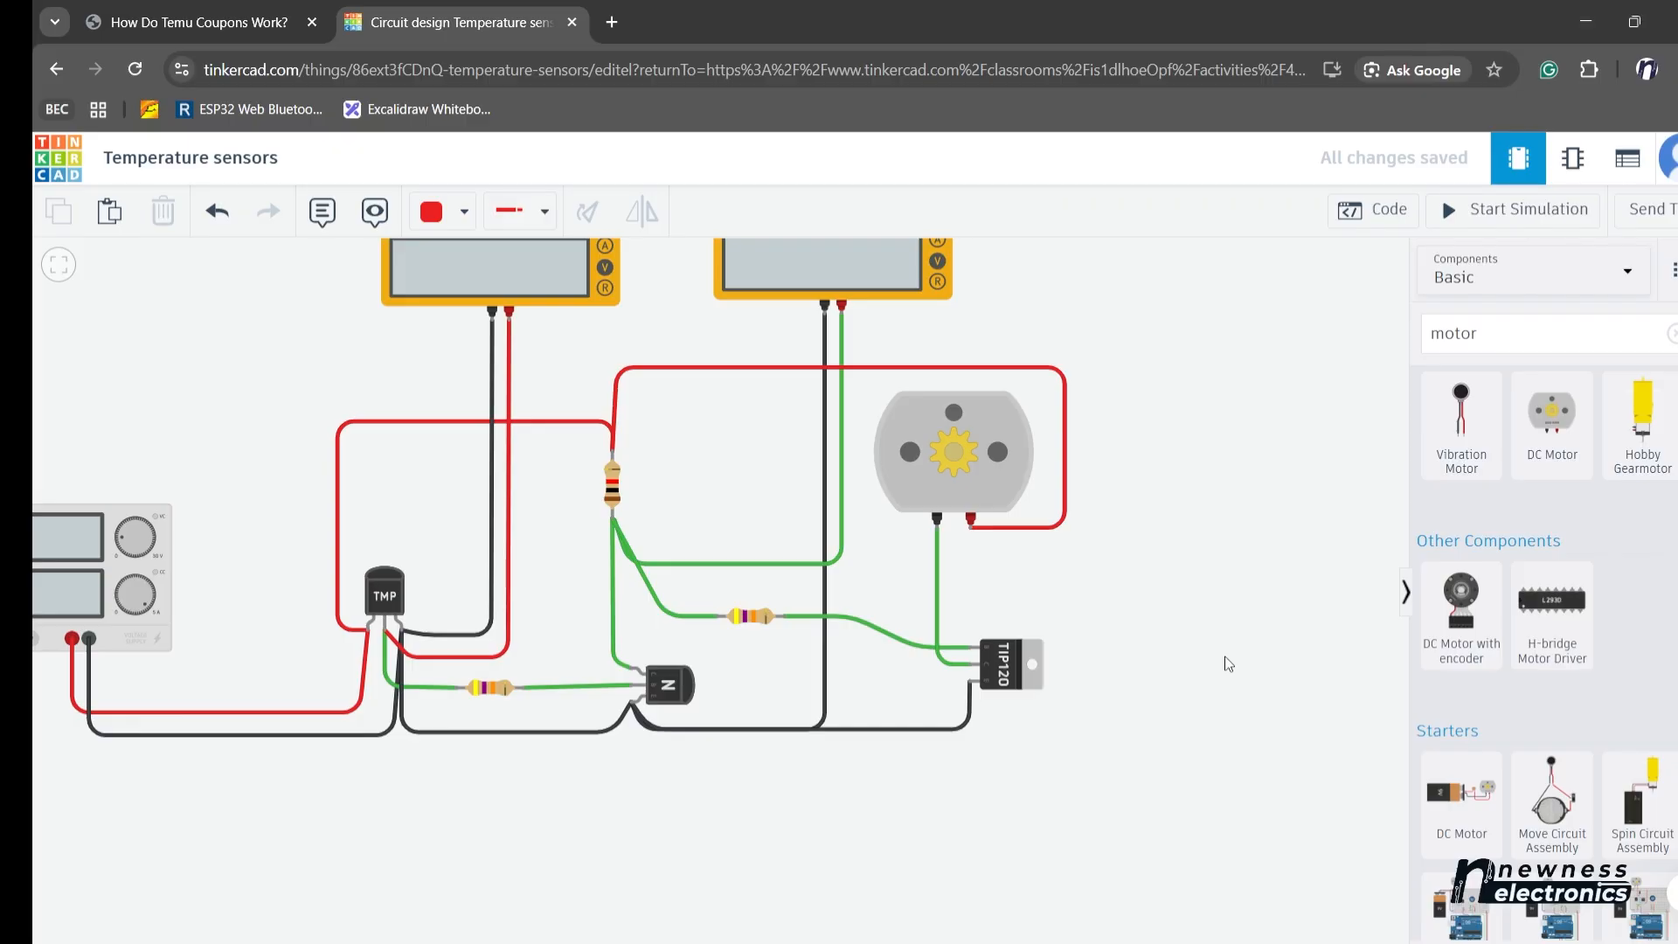
- Start the simulation, set the TMP36 sensor's temperature to 39°C and examine the motor speed and both multimeters
left_click(748, 614)
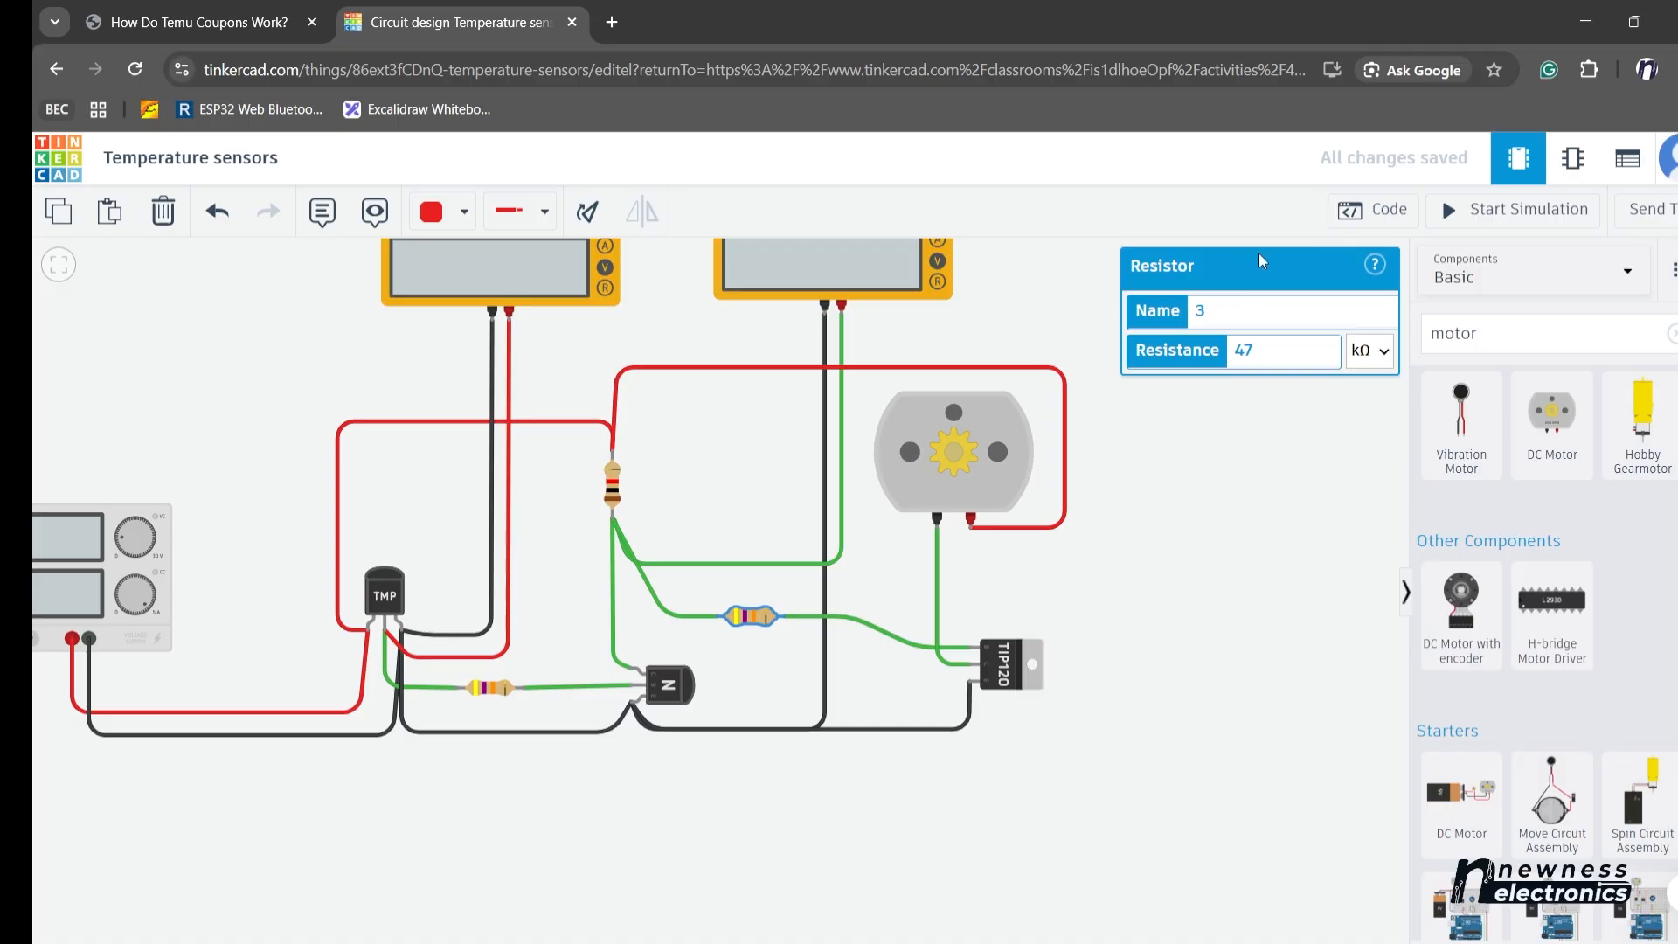
left_click(1511, 210)
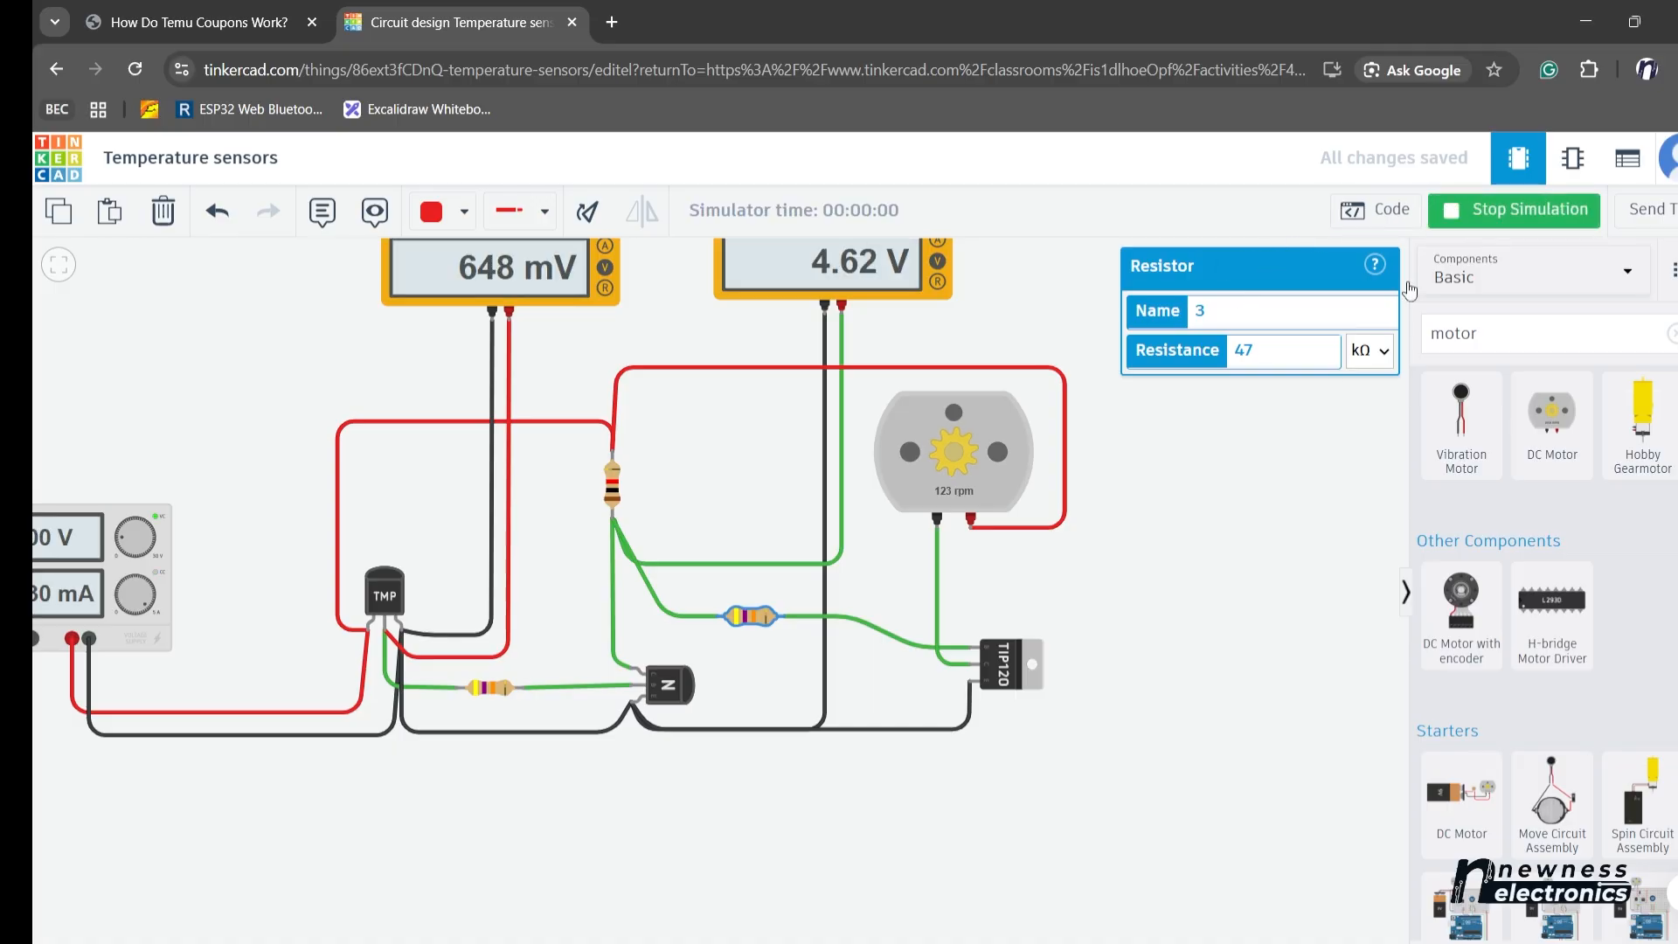
left_click(381, 580)
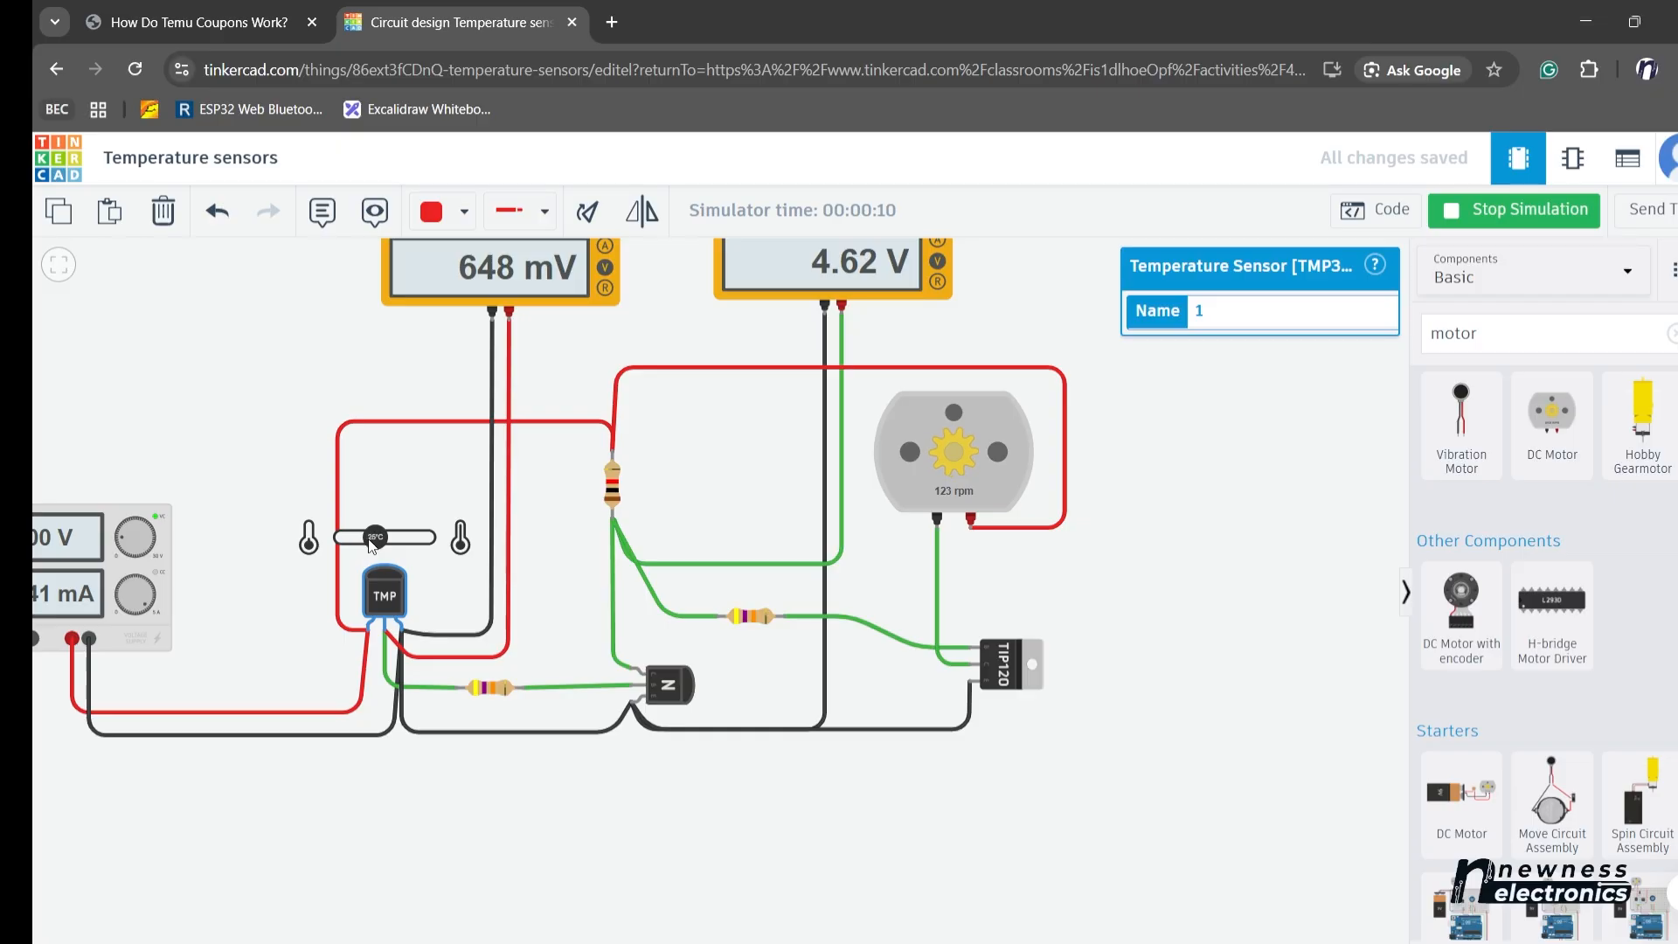
left_click_drag(372, 544, 387, 546)
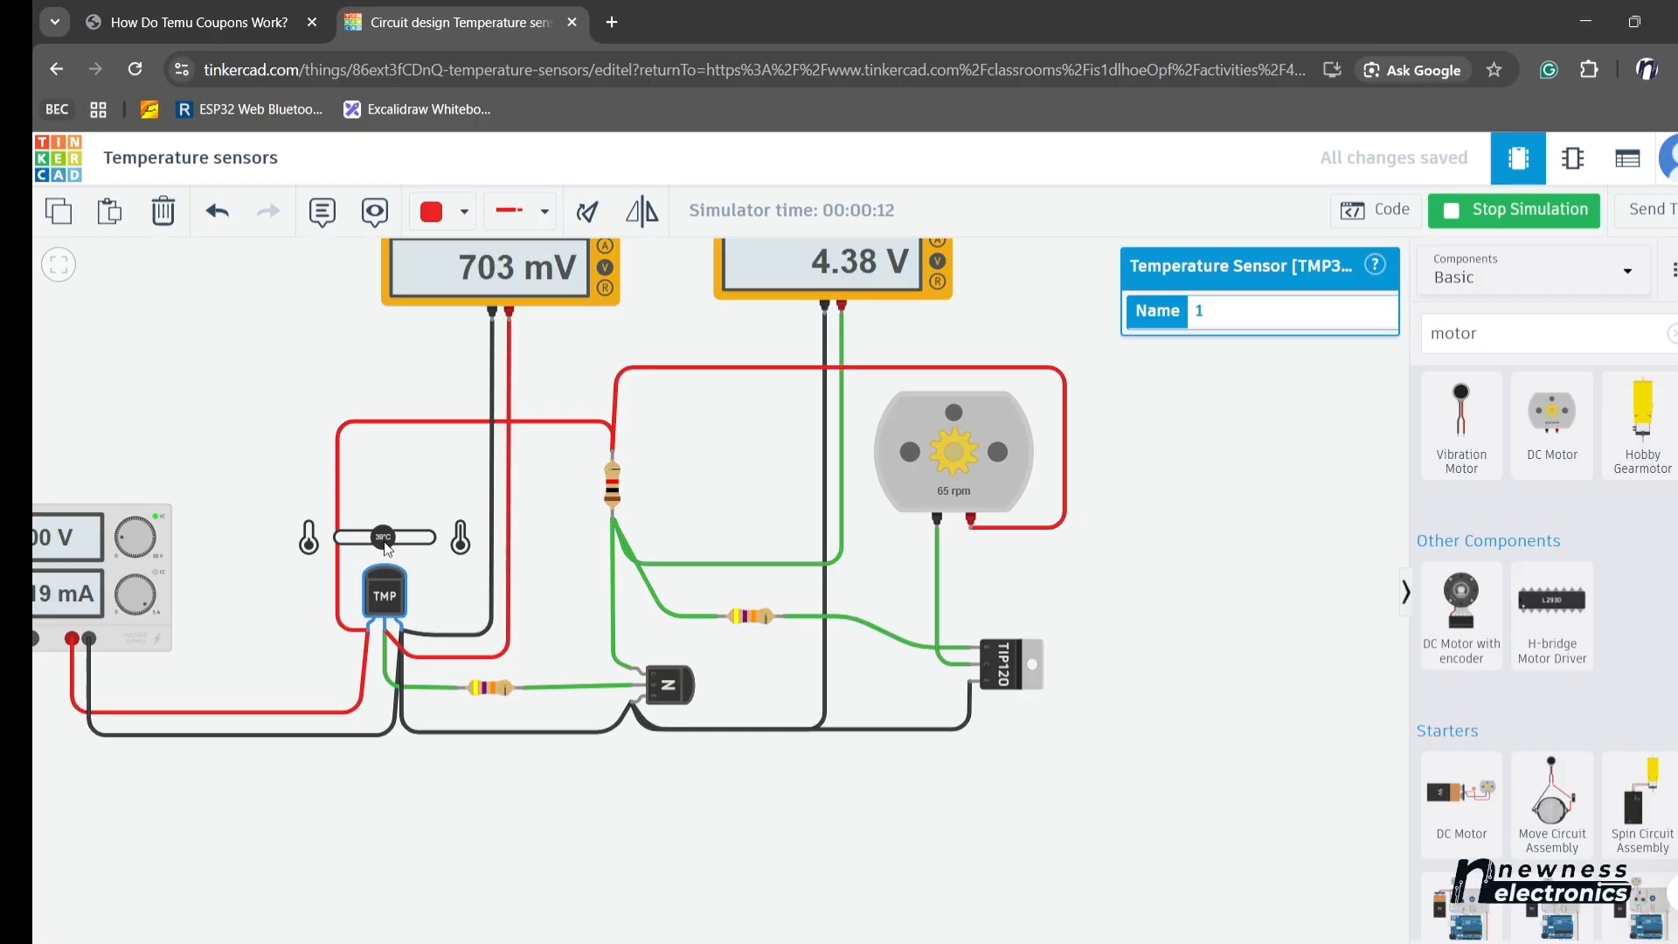
scroll(387, 547, "up", 8)
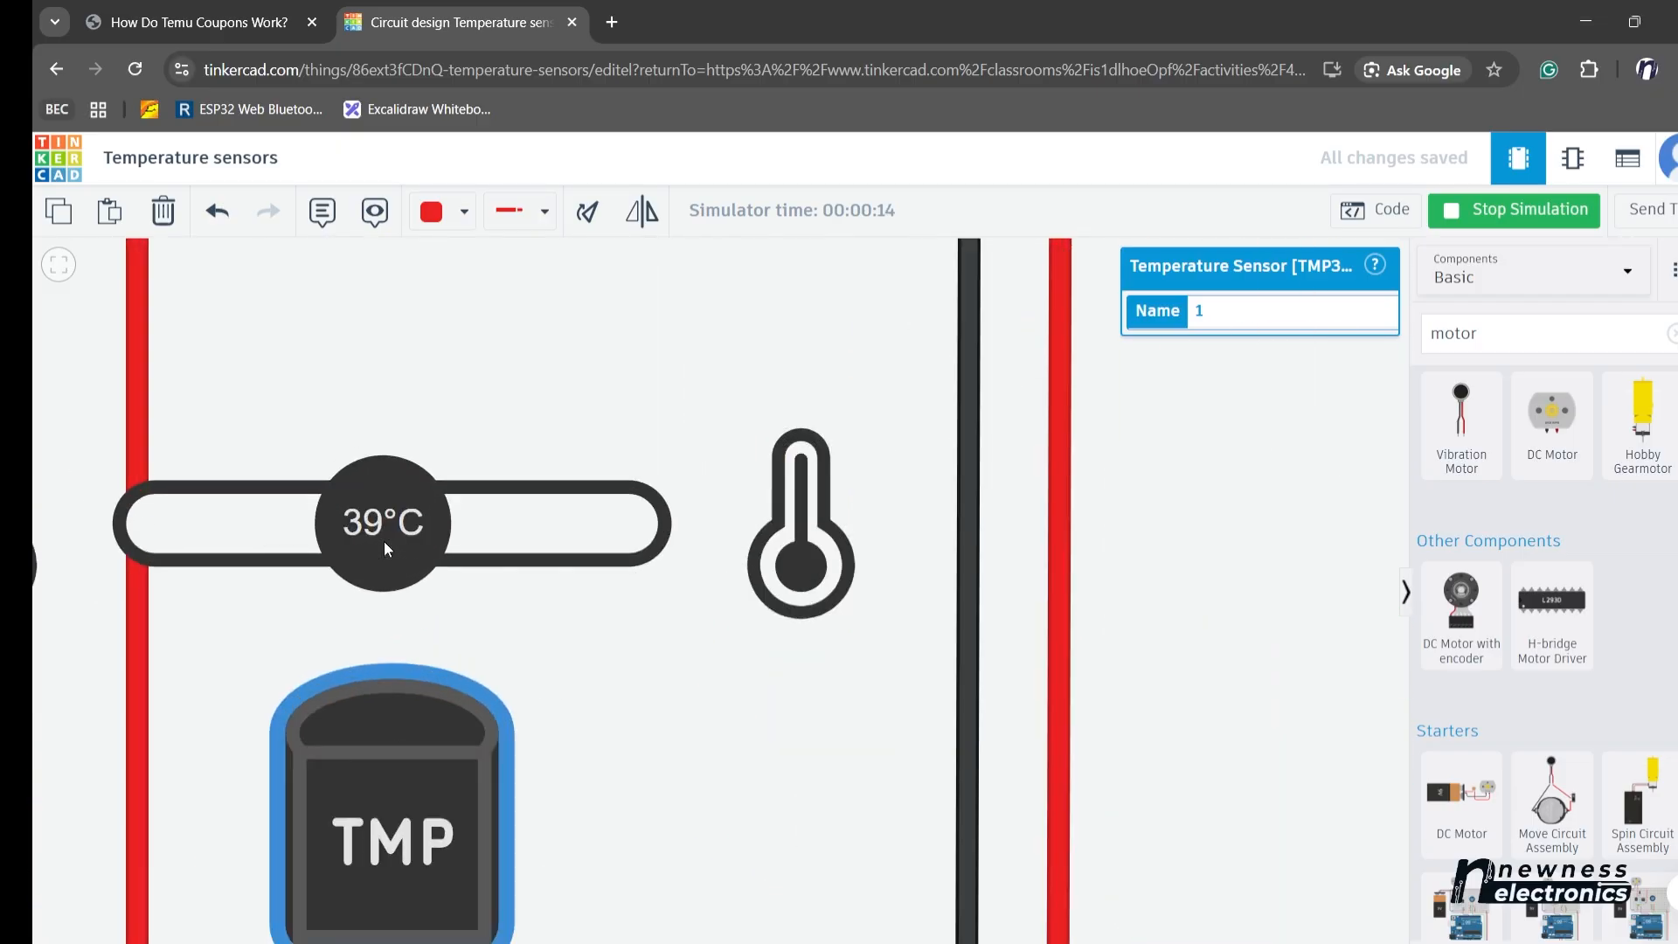
scroll(362, 552, "up", 1)
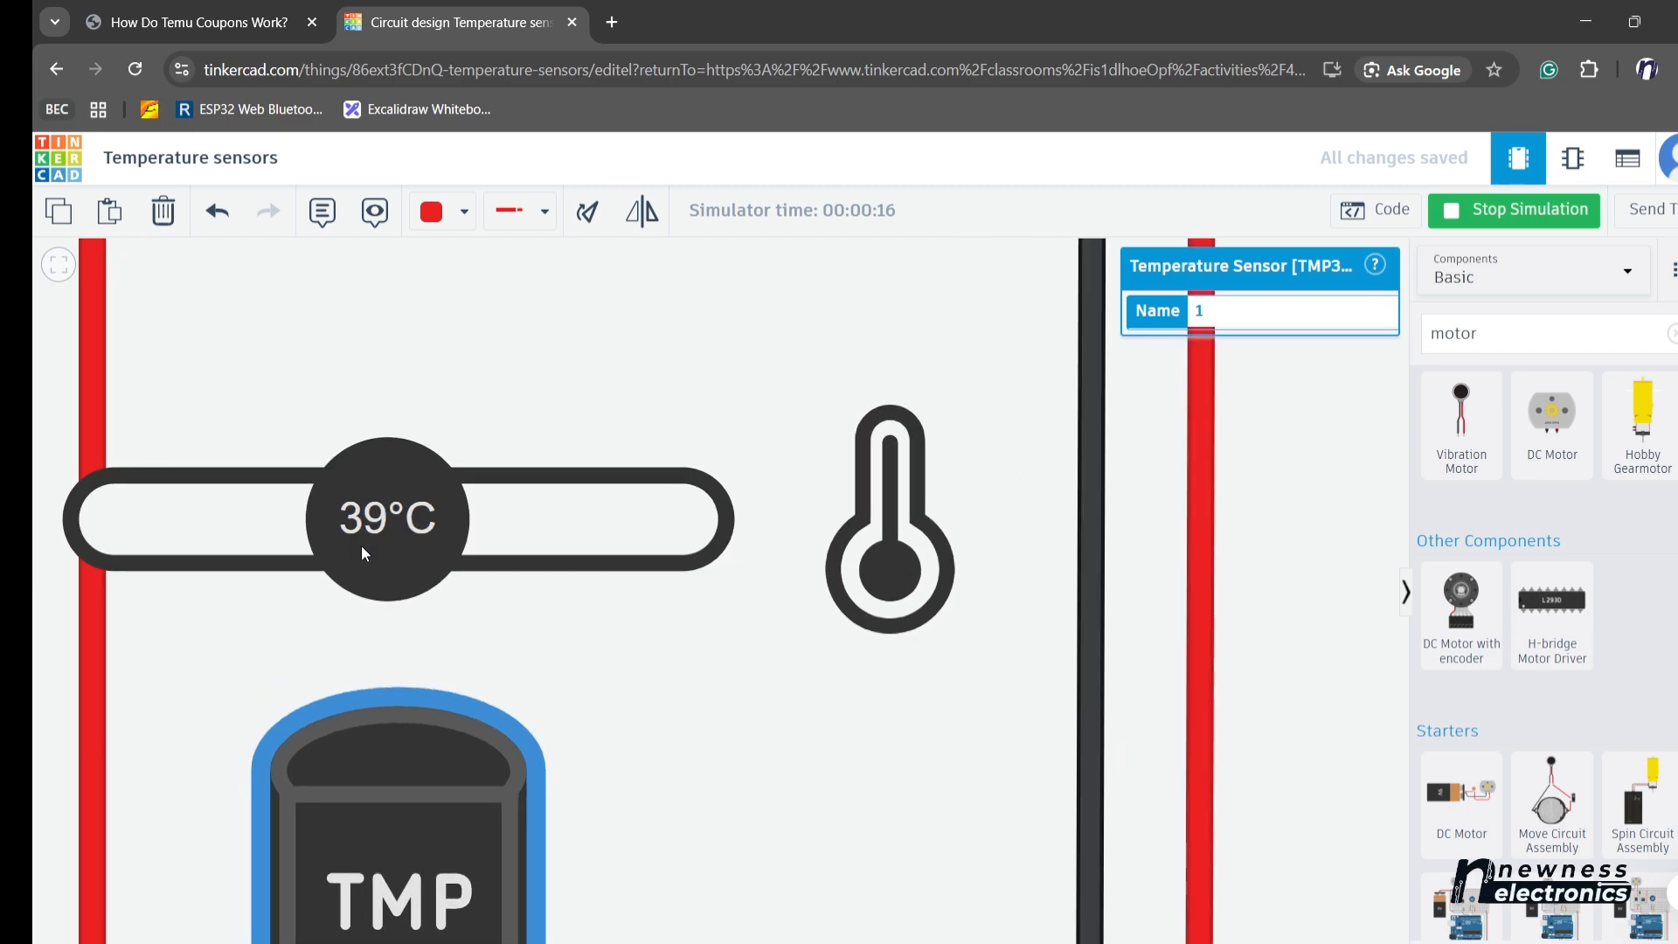
scroll(363, 552, "down", 5)
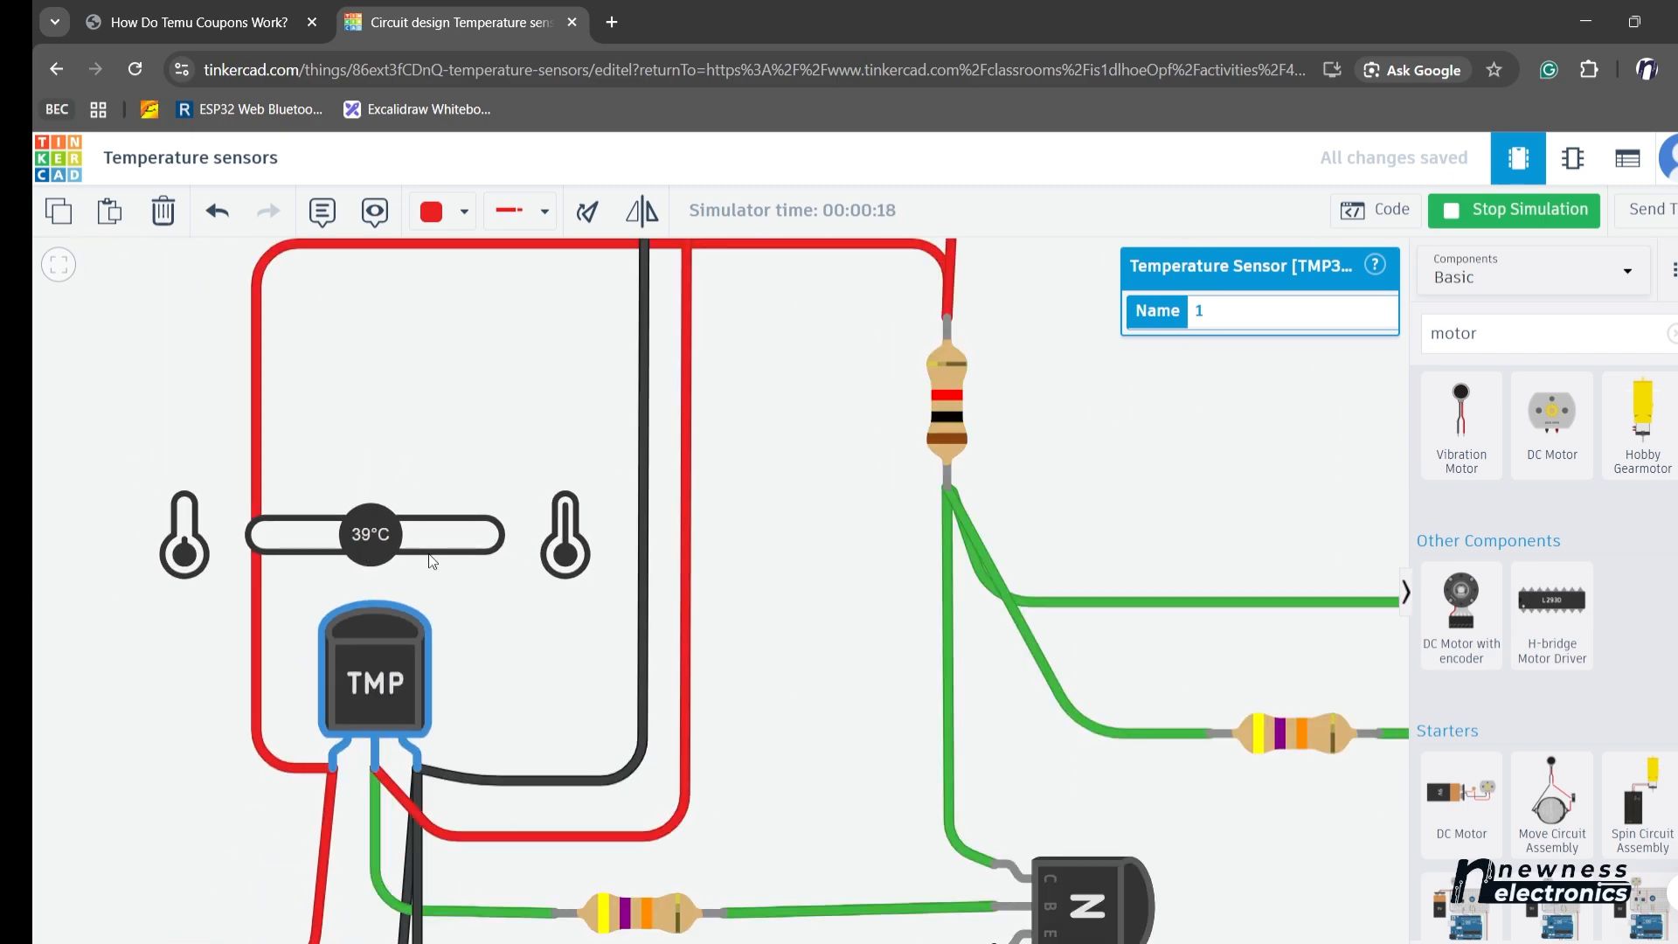
scroll(462, 585, "down", 4)
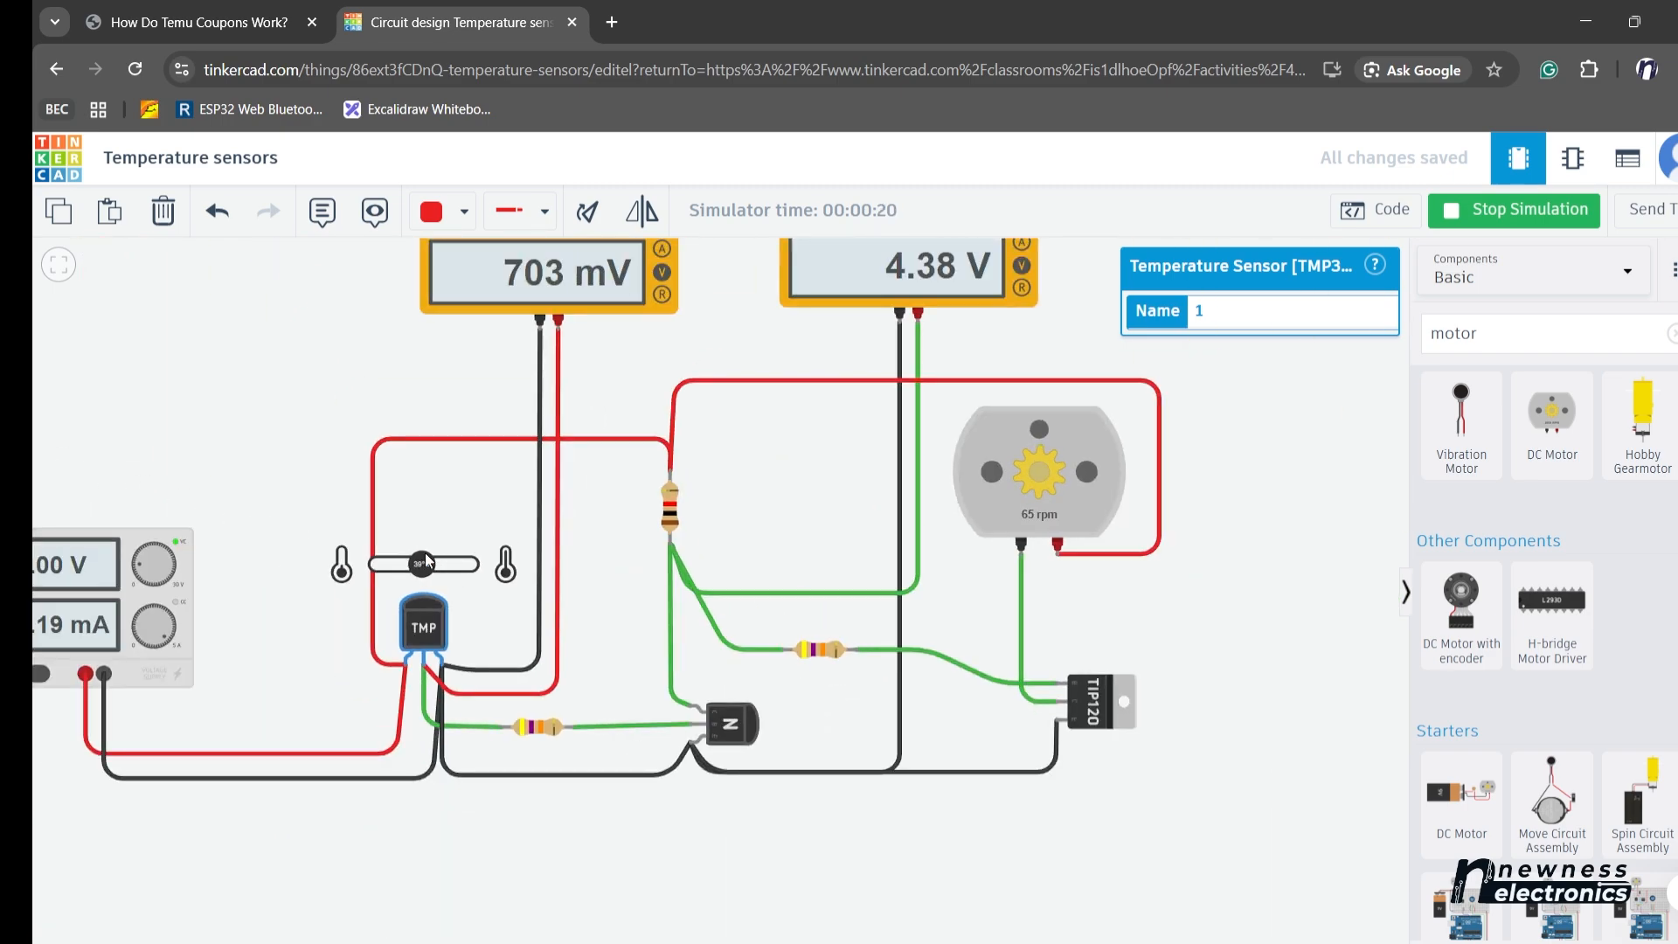
- Raise the TMP36 temperature well above 39°C, lower it partway to compare motor speeds, and stop the simulation
left_click_drag(422, 566, 458, 574)
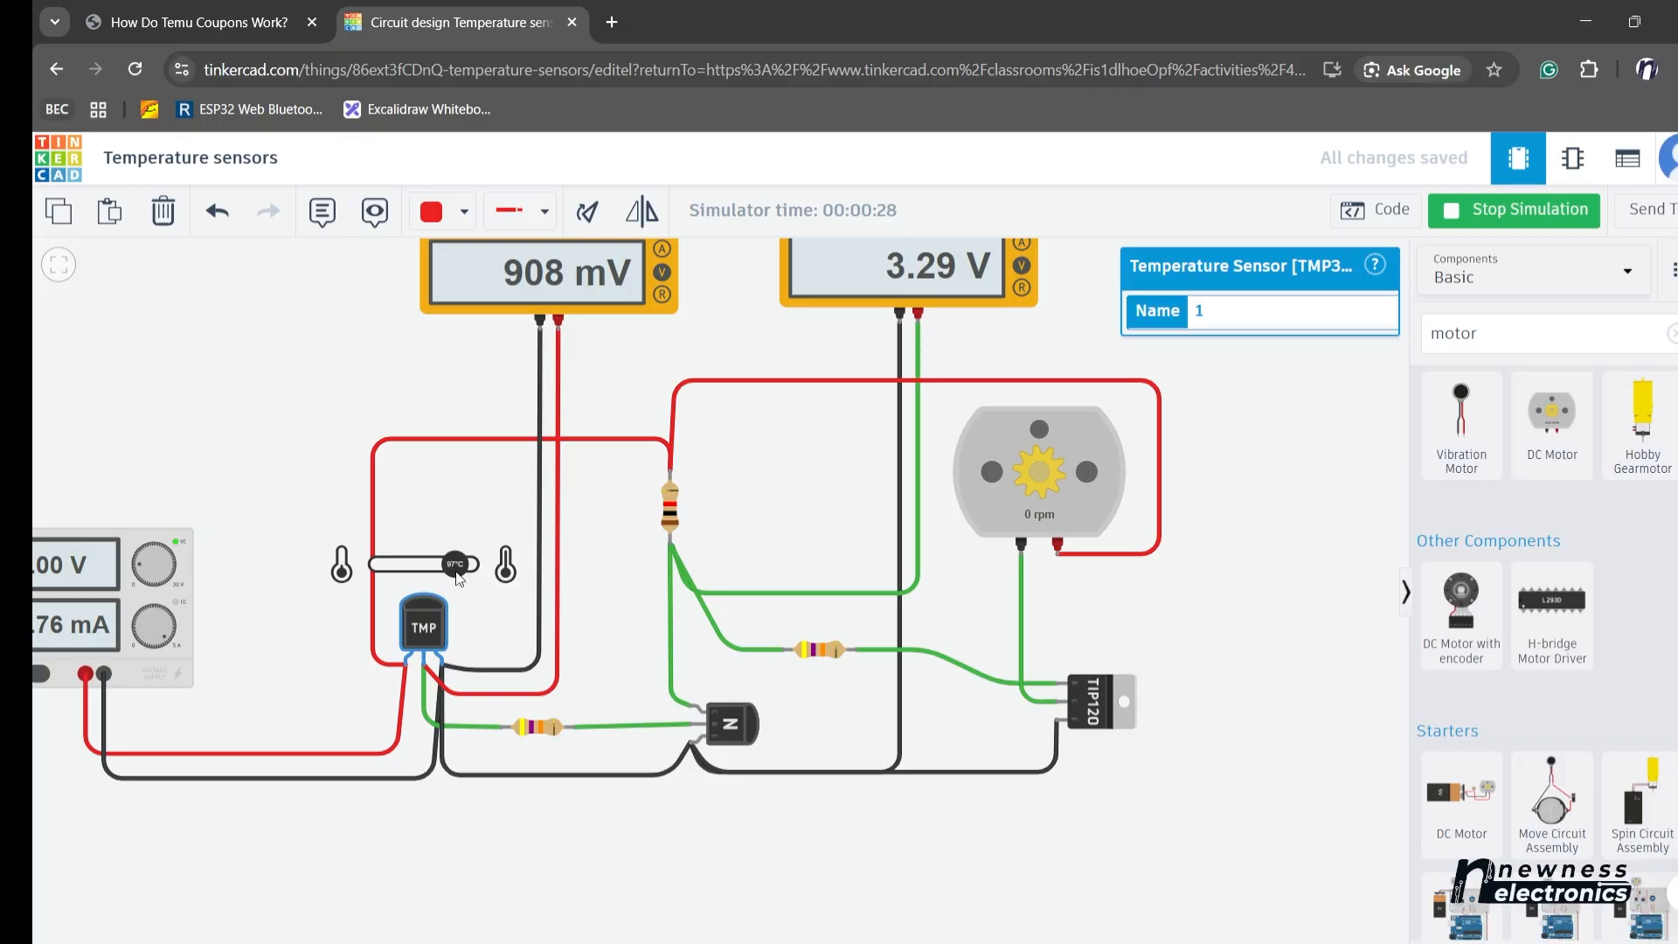
mouse_move(457, 577)
left_mouse_down()
mouse_move(366, 574)
mouse_move(434, 577)
left_mouse_up()
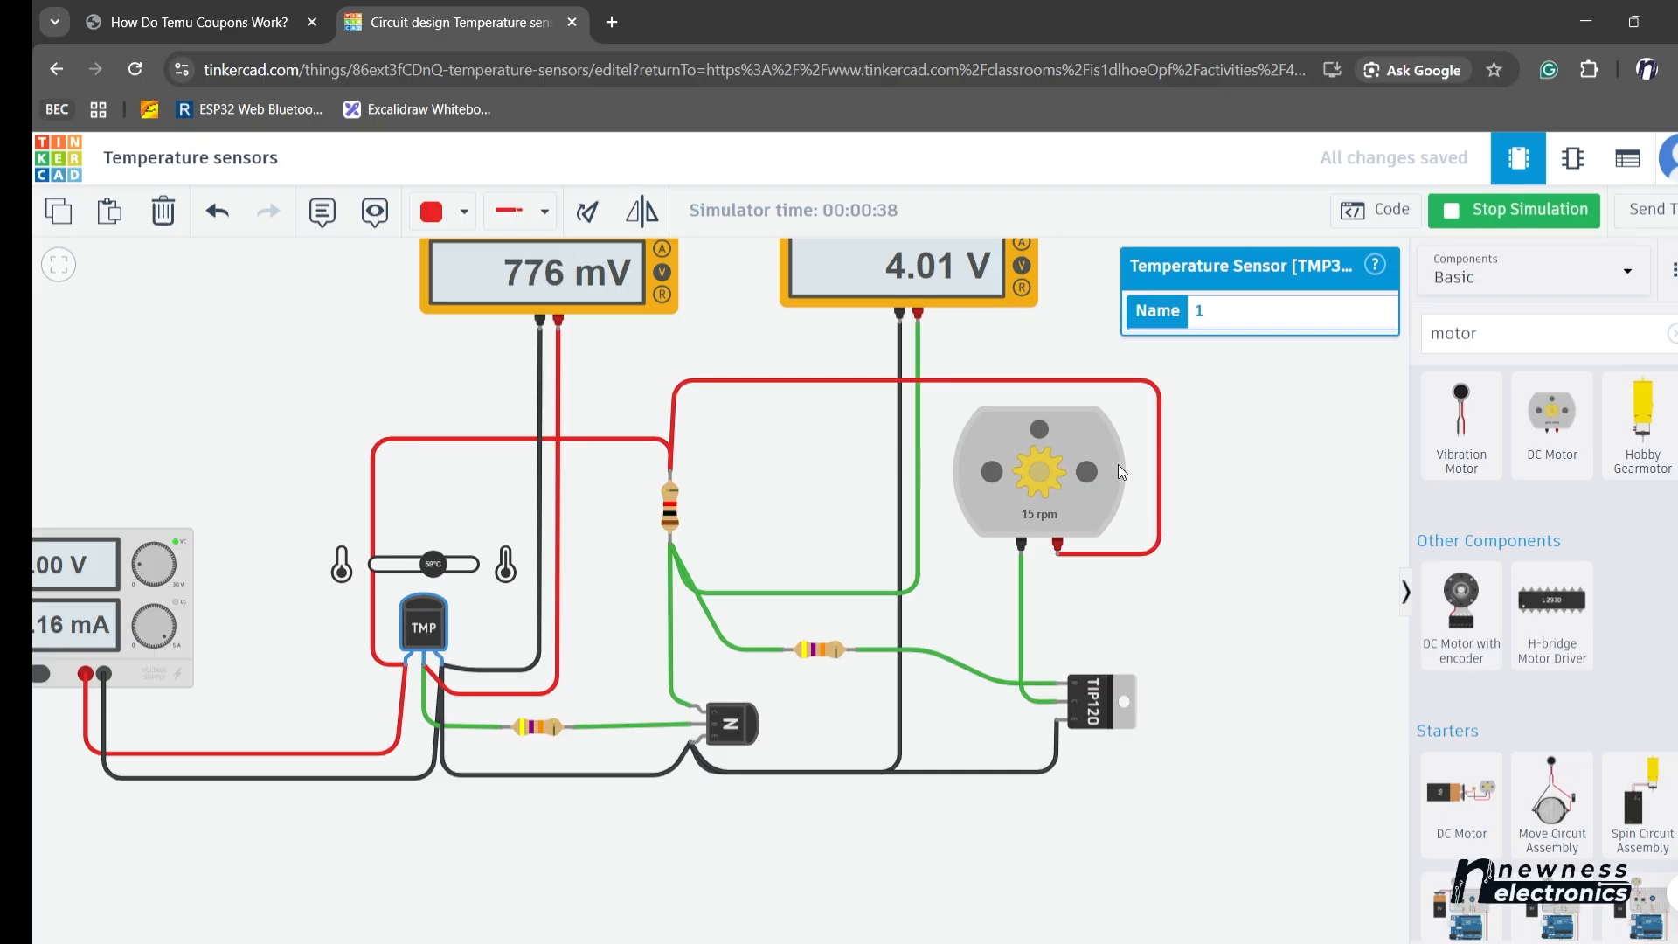
left_click(1177, 654)
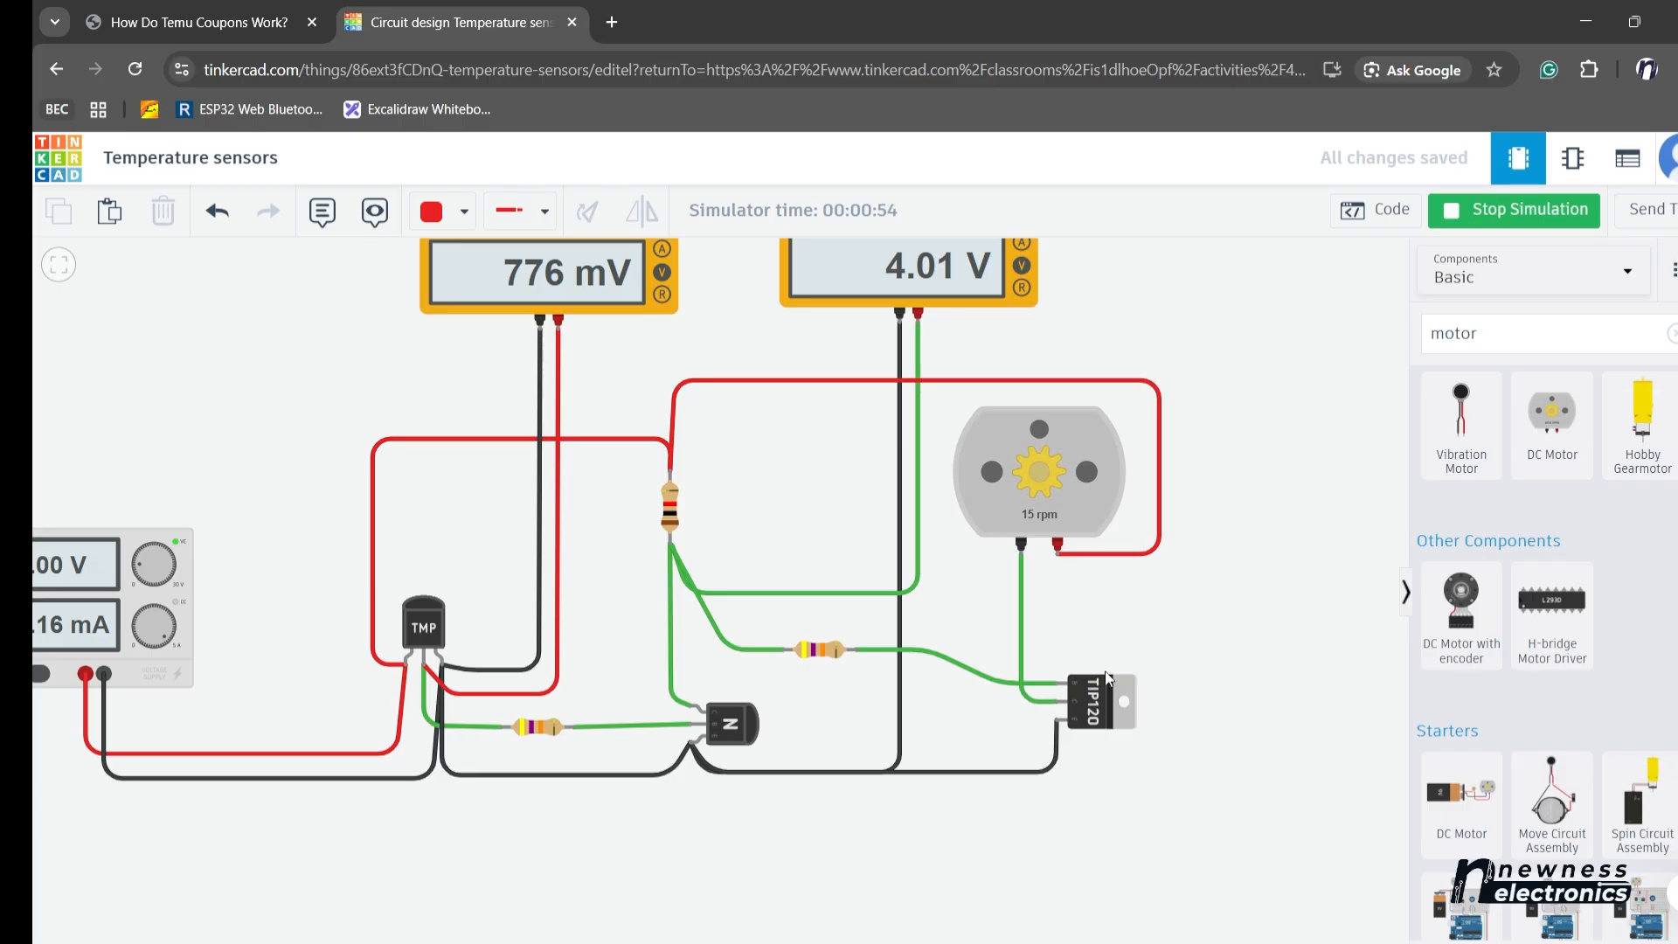
left_click(1468, 220)
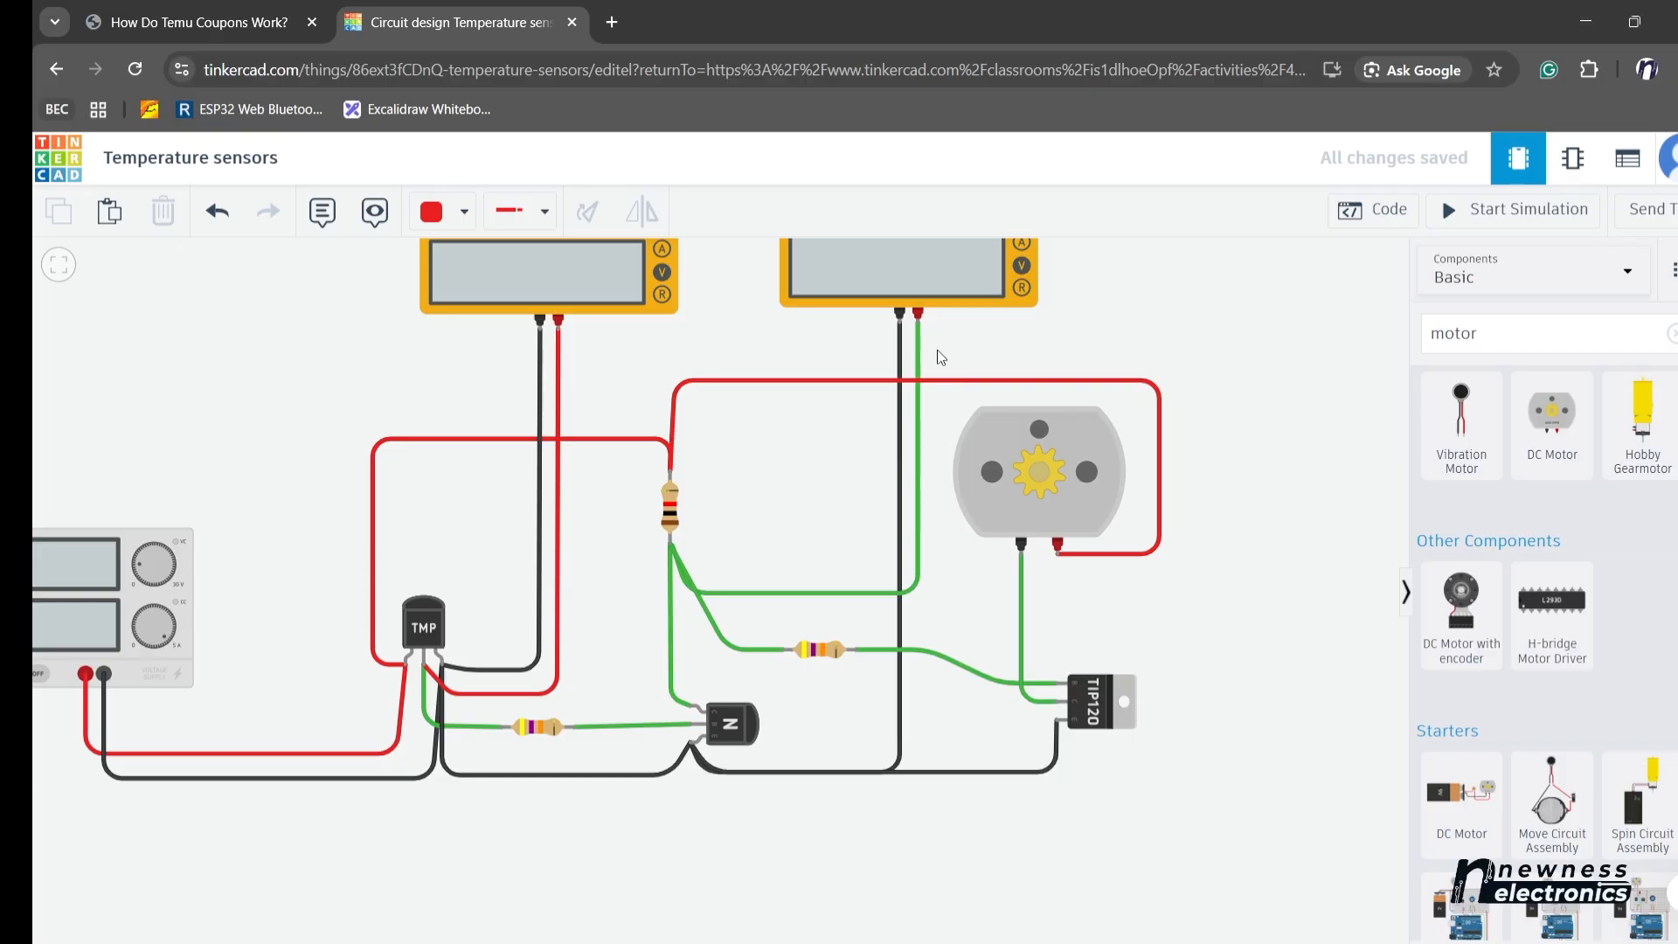
- Move the DC Motor and TIP120 together to the right and realign the black emitter wire's bend below the TIP120
mouse_move(937, 351)
left_mouse_down()
mouse_move(1005, 579)
mouse_move(1005, 313)
mouse_move(1080, 514)
mouse_move(1255, 854)
mouse_move(1281, 869)
left_mouse_up()
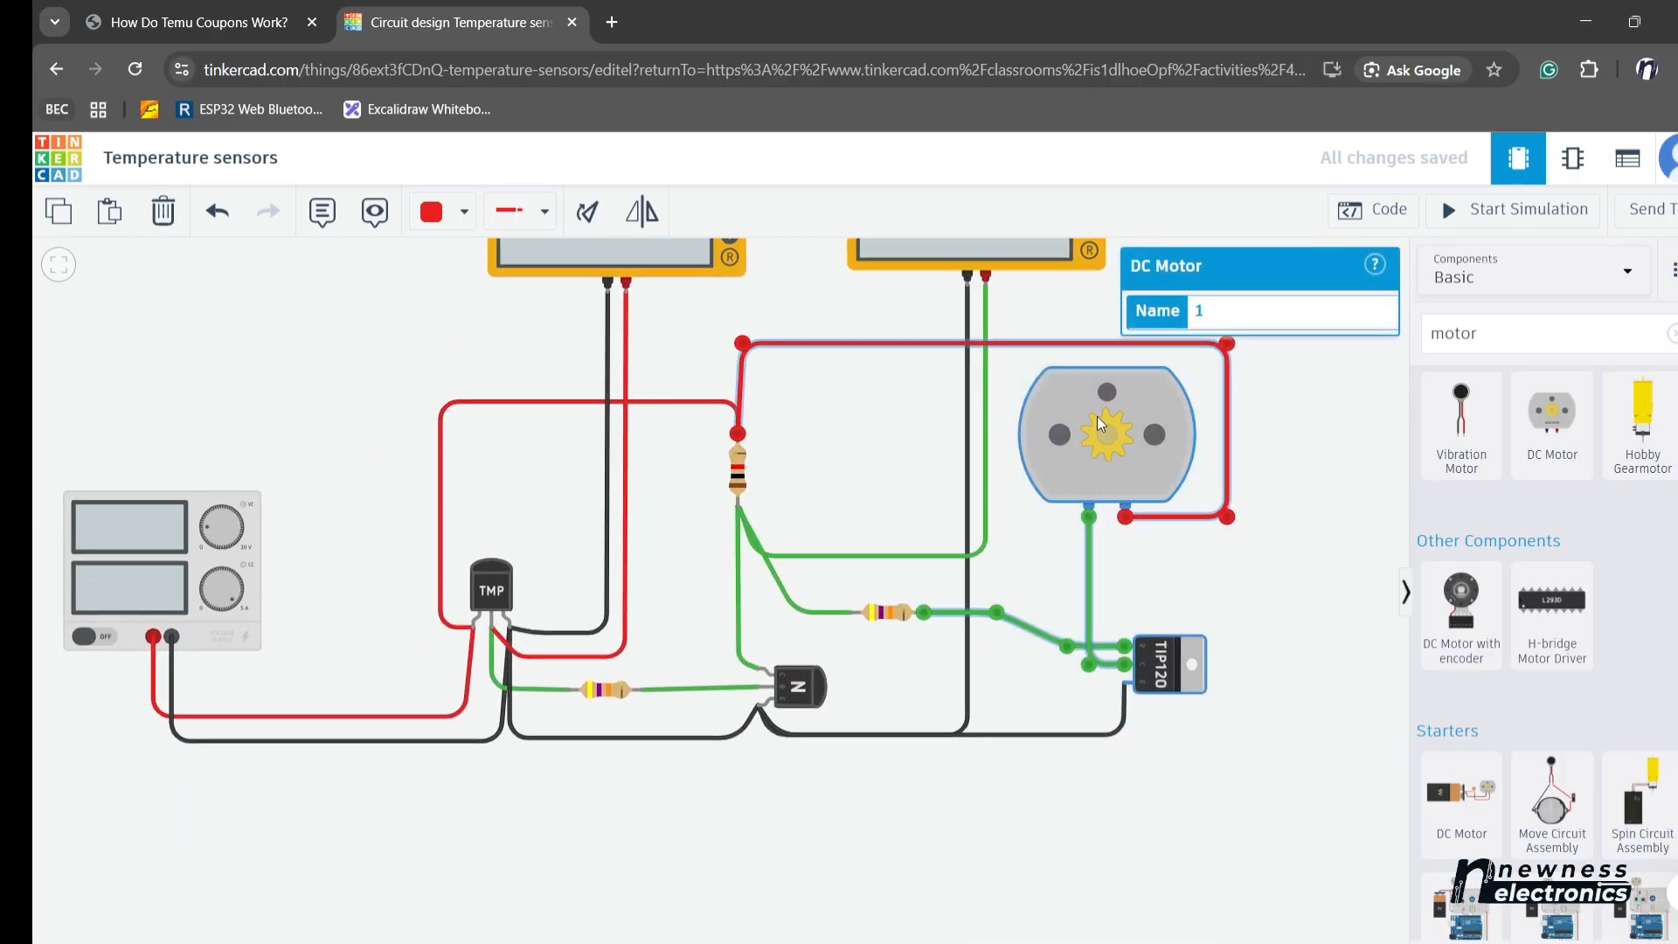
left_click_drag(1099, 423, 1273, 426)
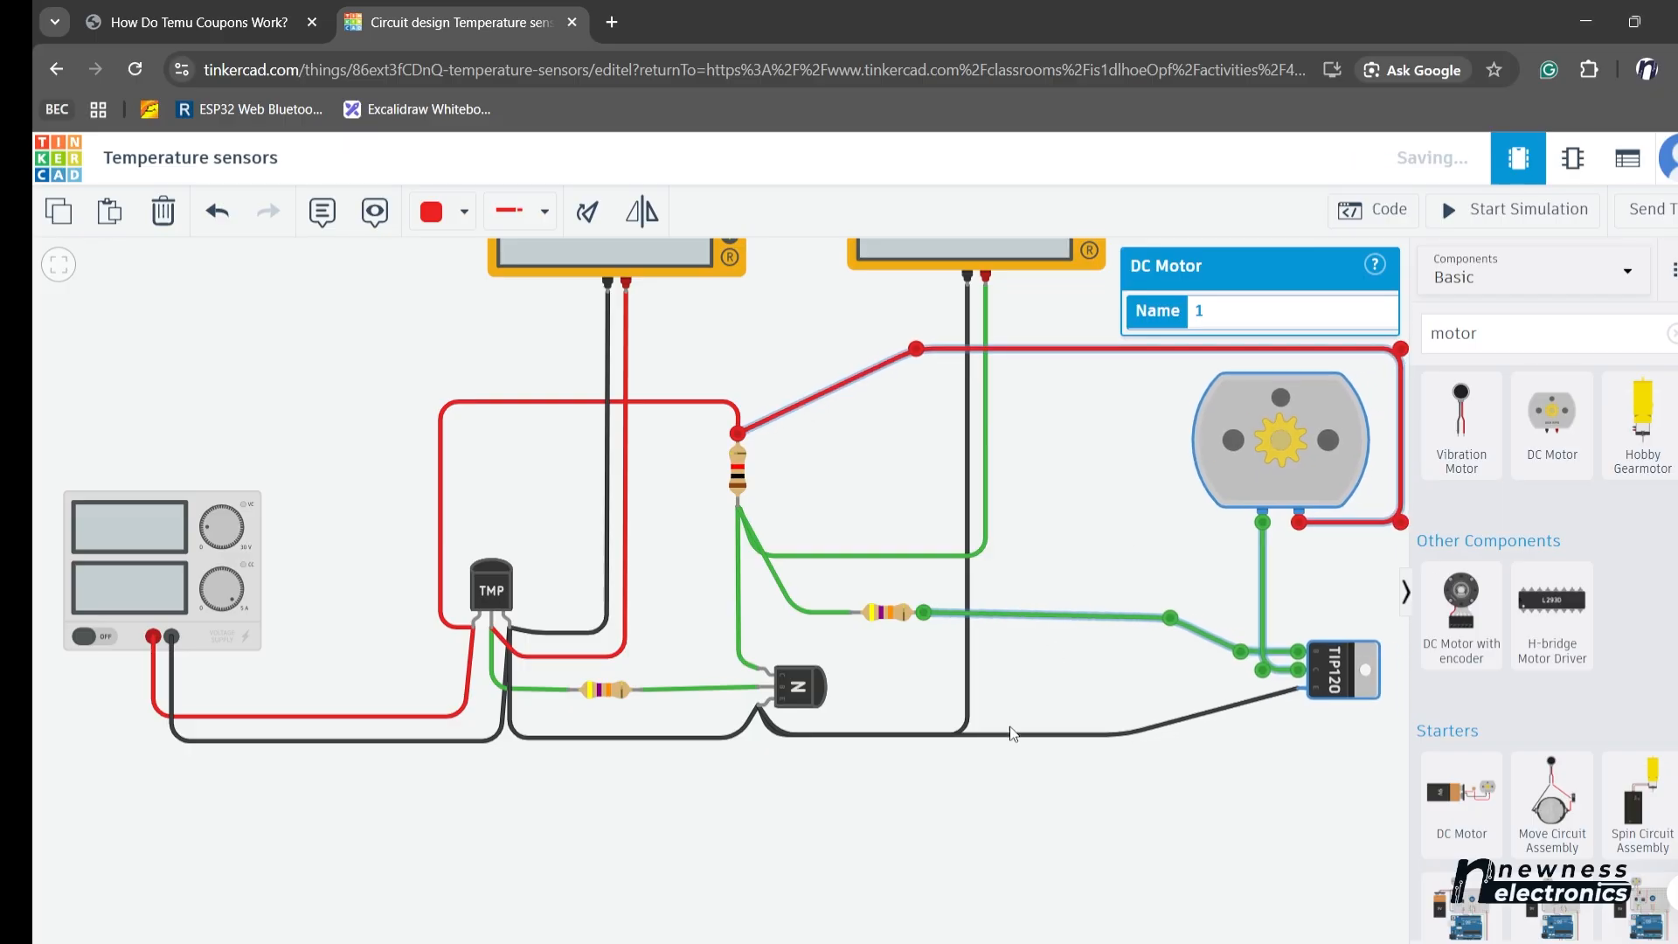
left_click(1124, 743)
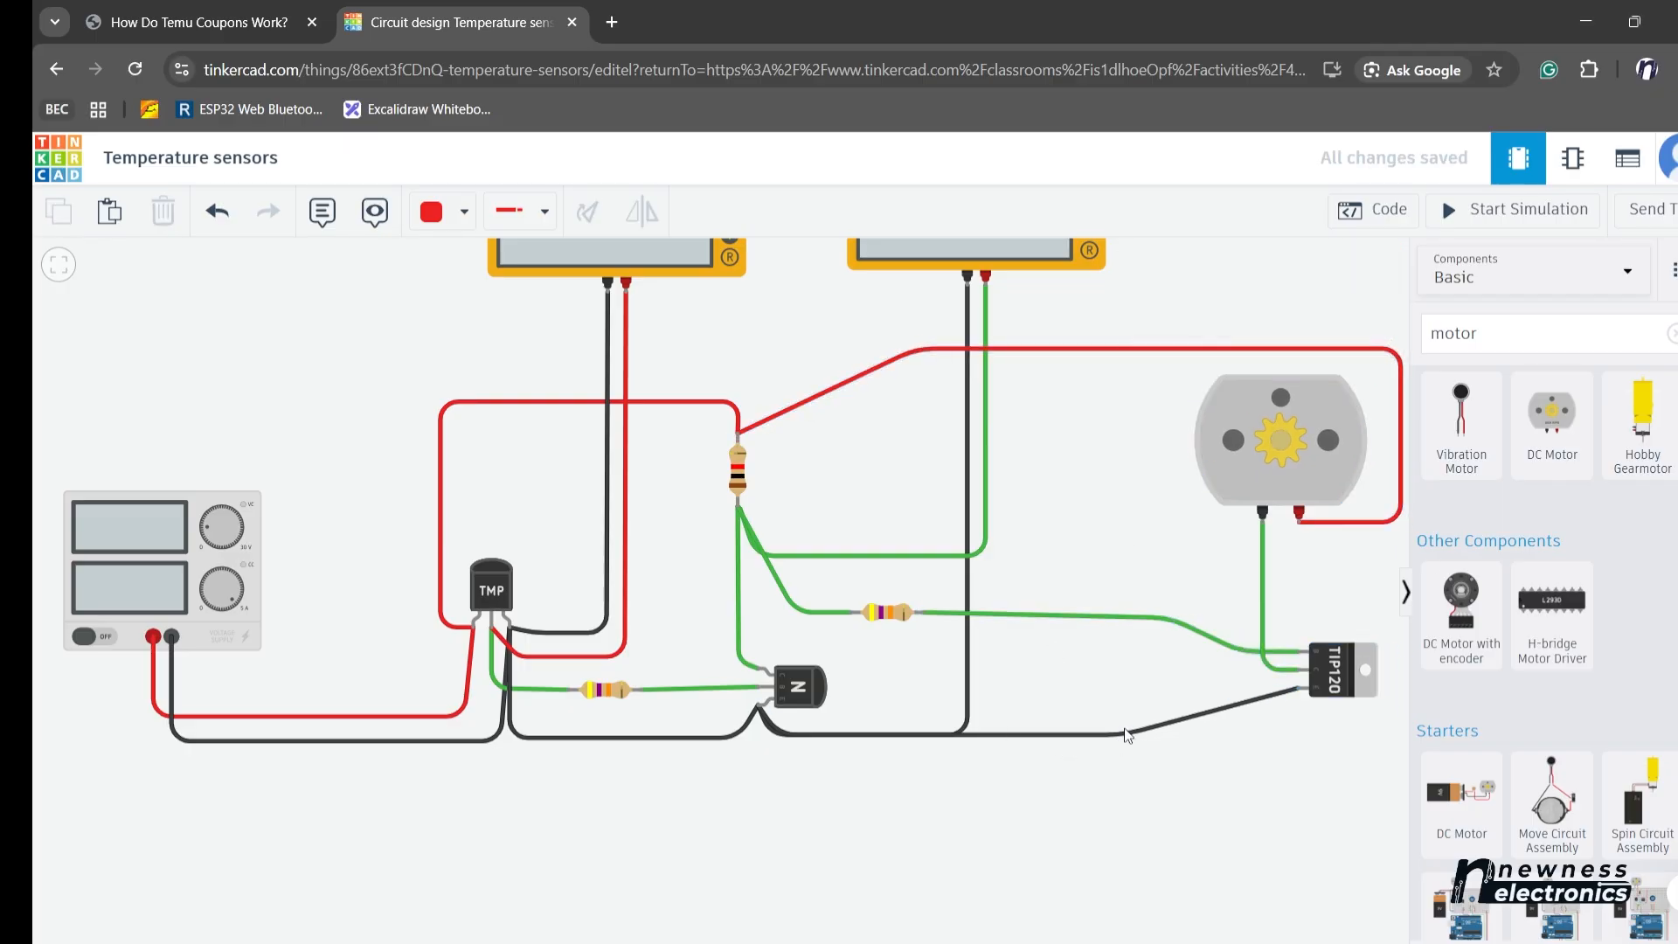
left_click(1126, 734)
left_click_drag(1124, 735, 1283, 735)
- Delete the green wire to the TIP120's base and straighten the red motor wire's bend above the upper resistor
left_click(1141, 616)
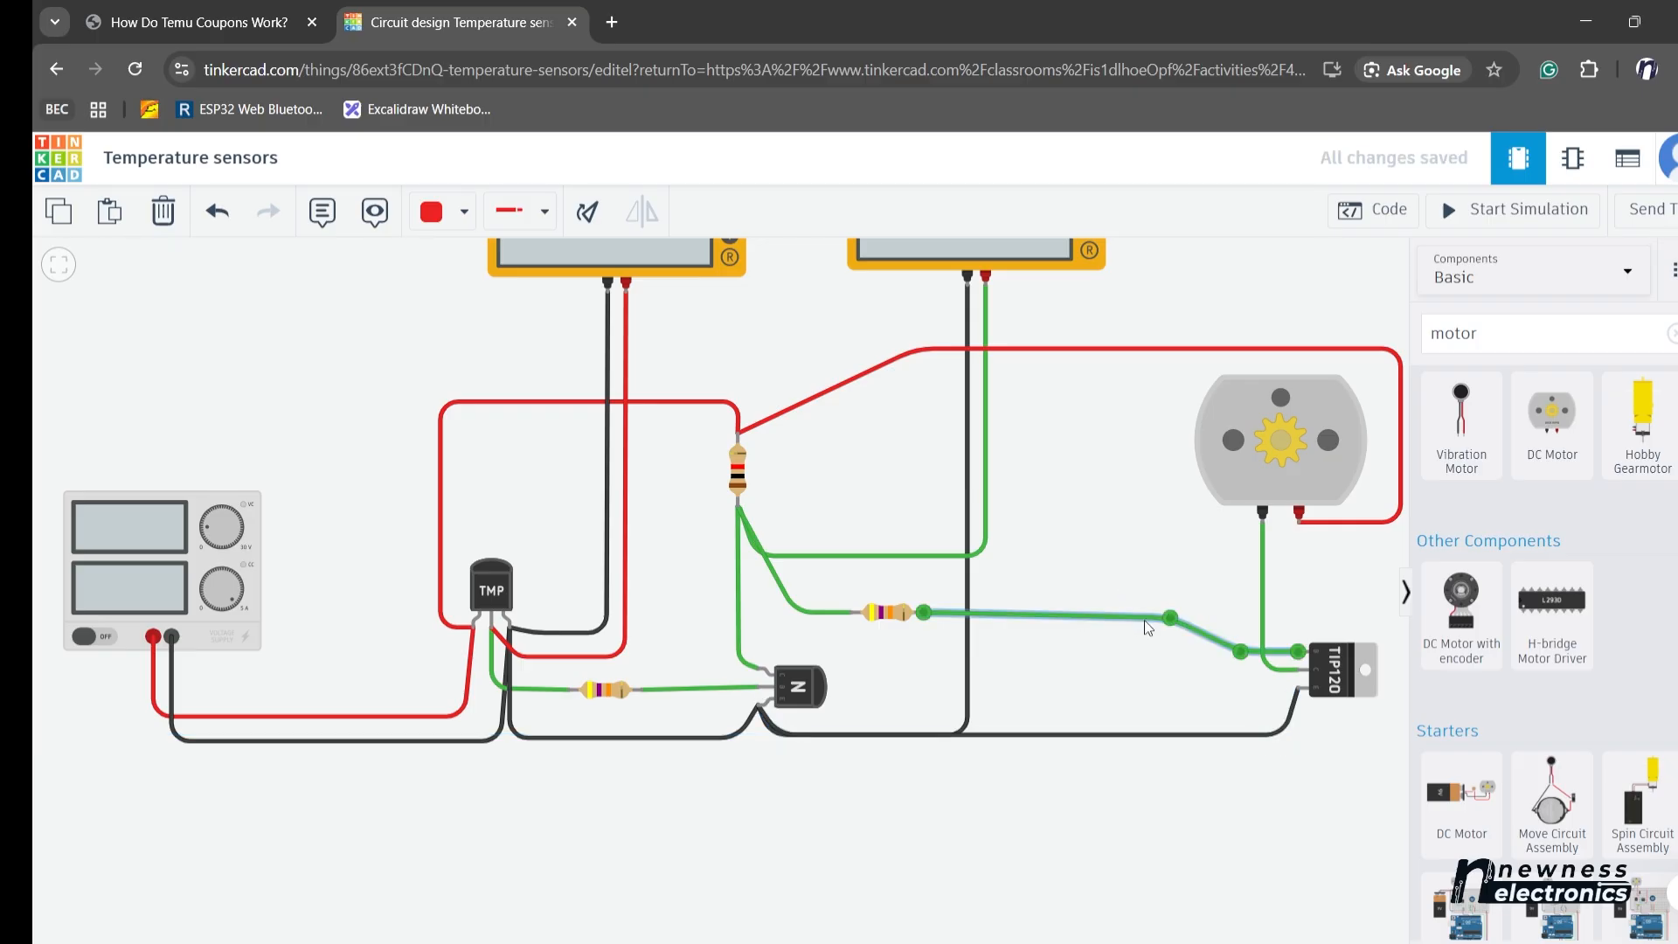
key("Delete")
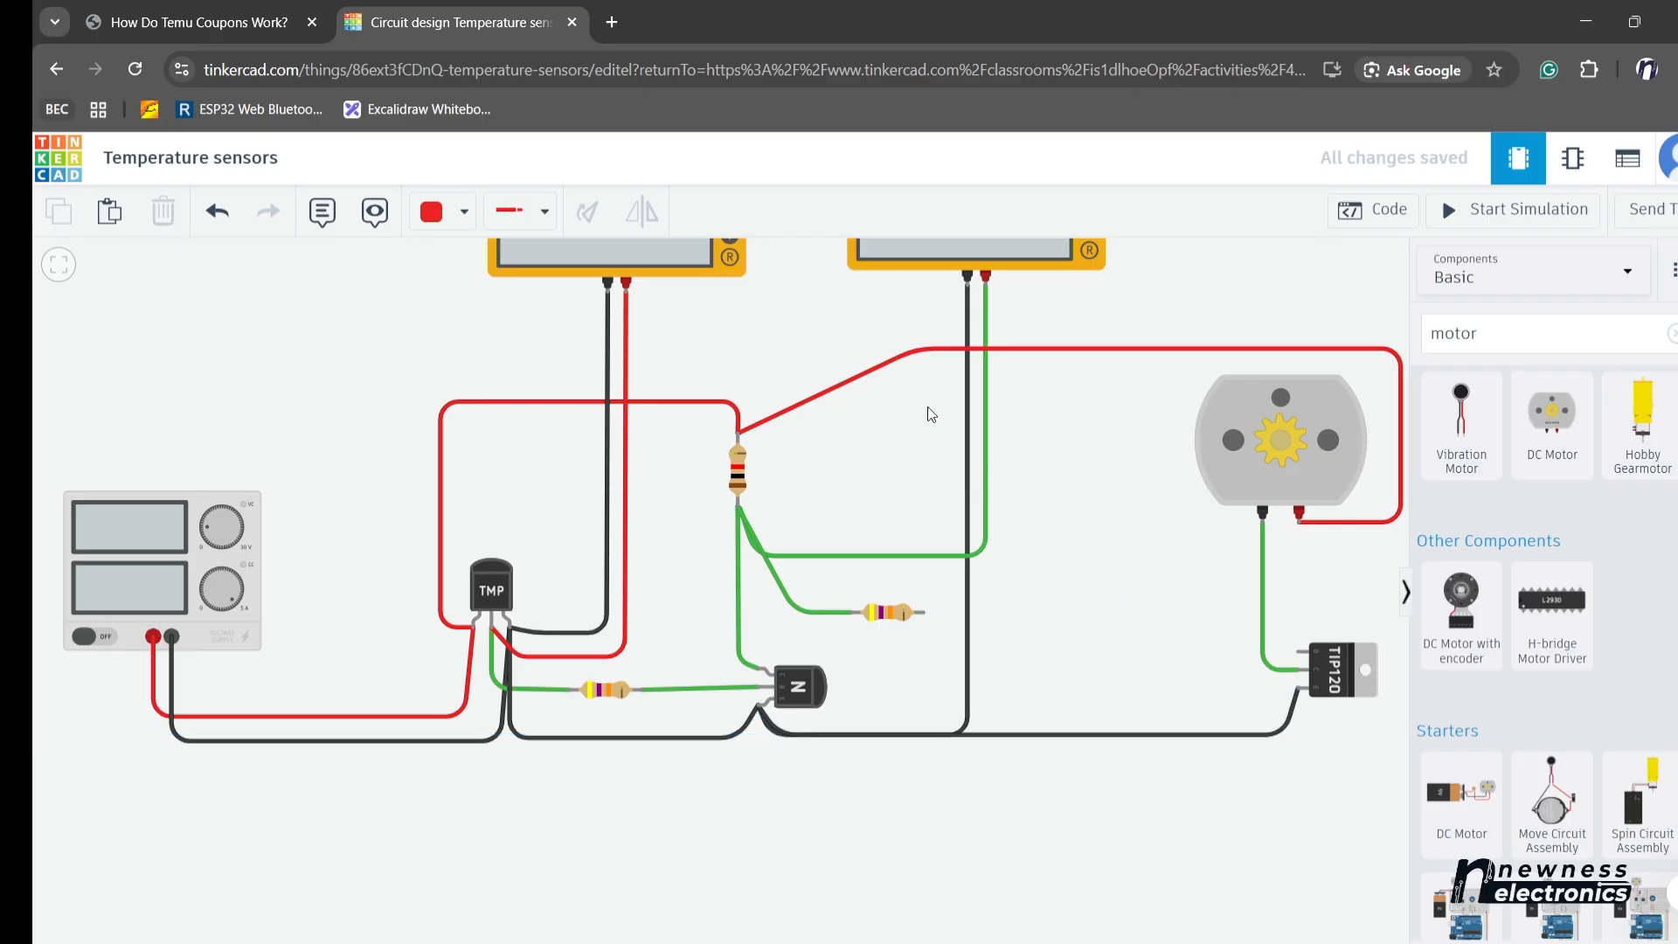
left_click(844, 376)
left_click_drag(914, 351, 741, 350)
- Search the components for "trans" and place an NPN Transistor between the copied resistor and the TIP120
double_click(1480, 330)
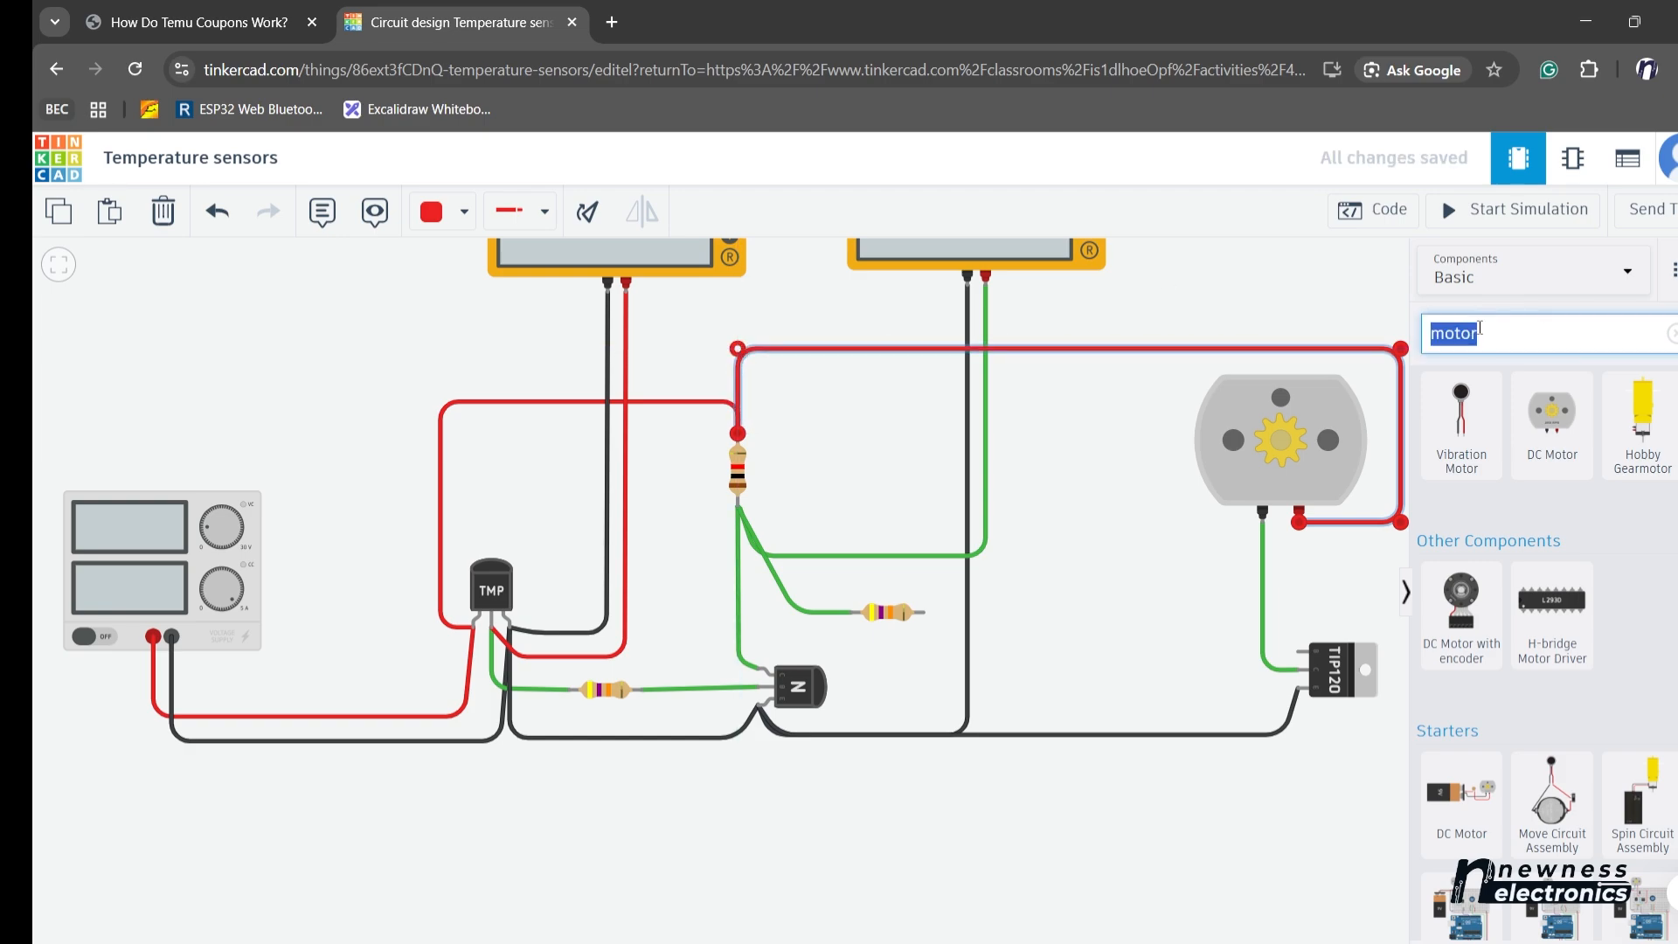
type("trans")
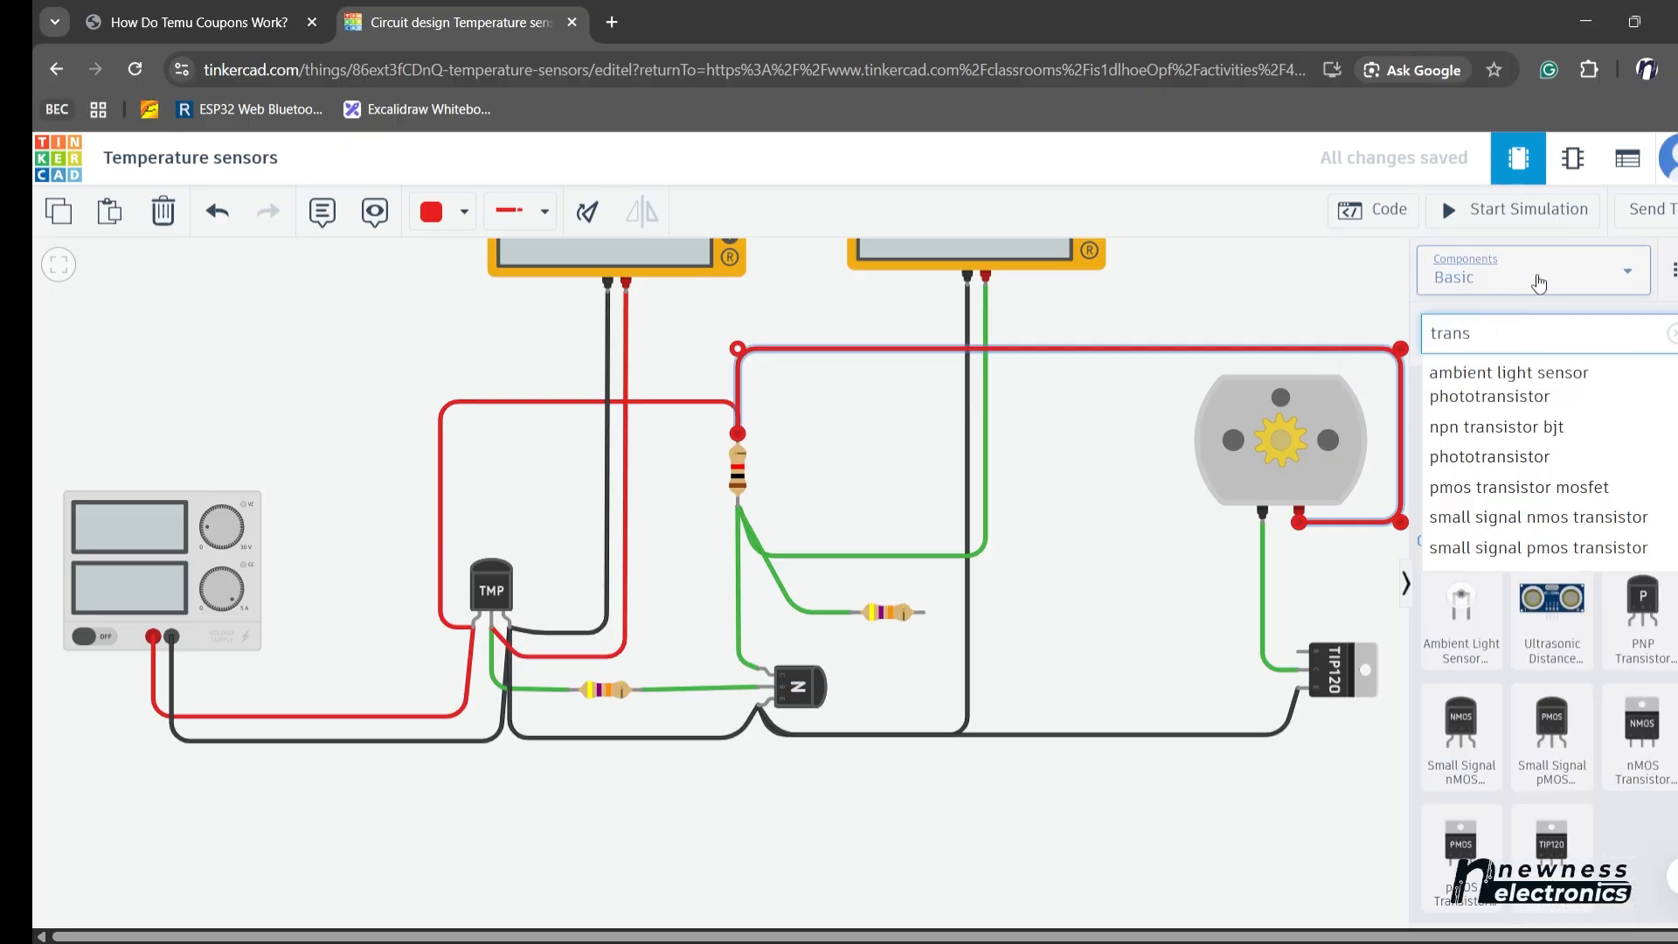
key("Return")
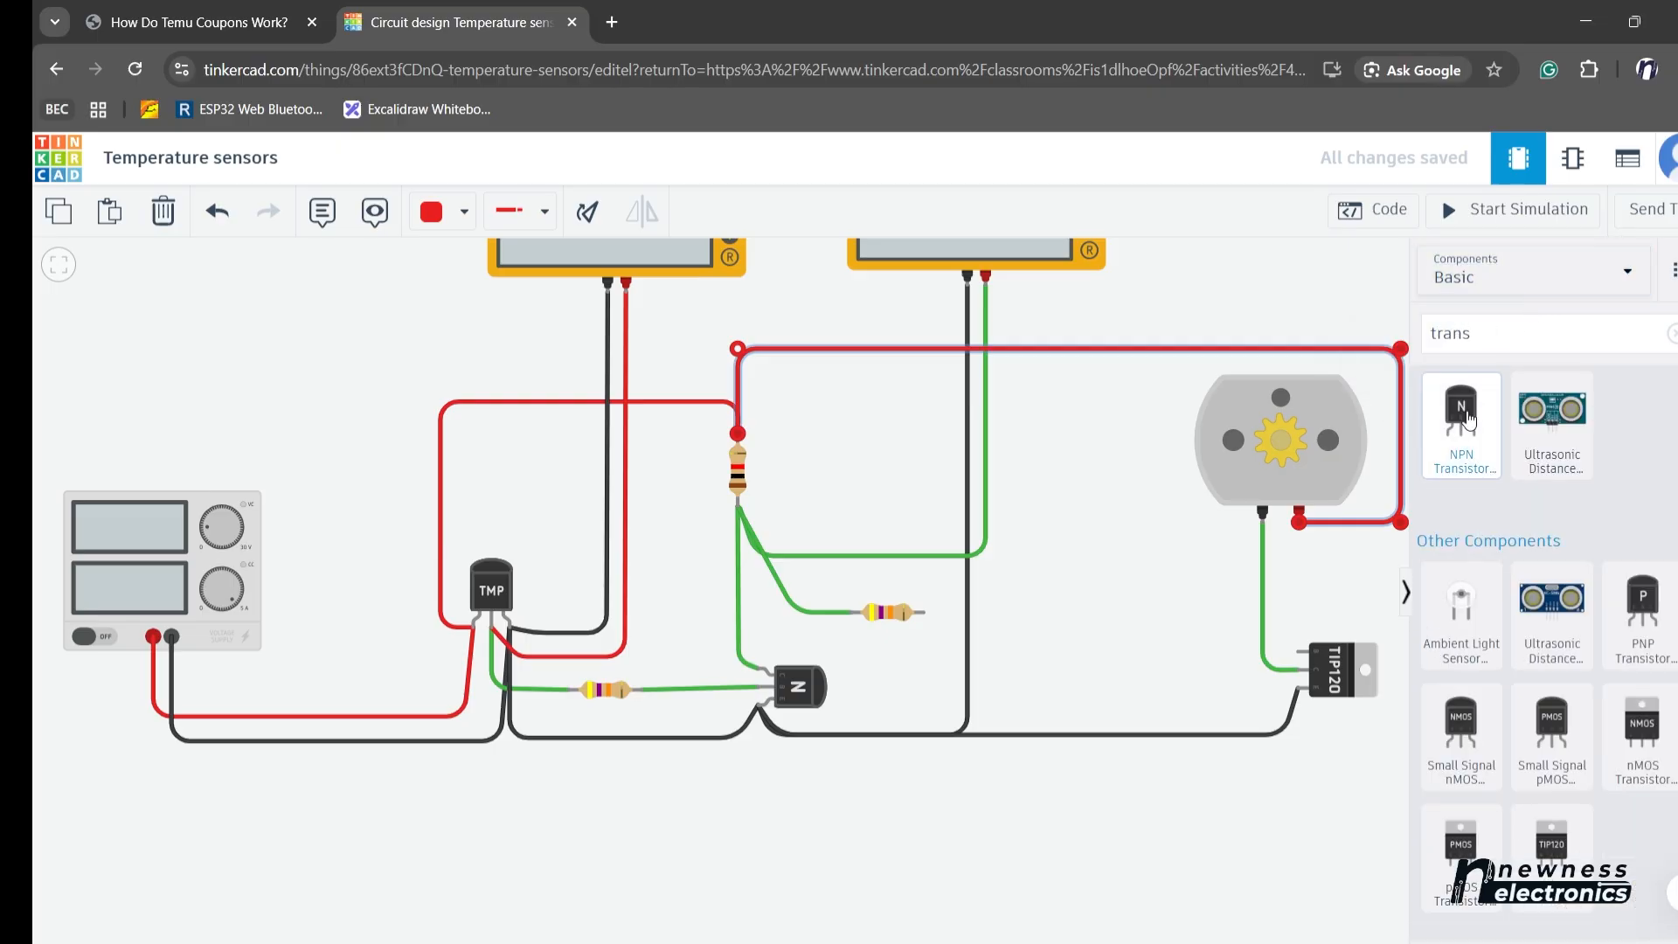
left_click_drag(1462, 415, 1068, 597)
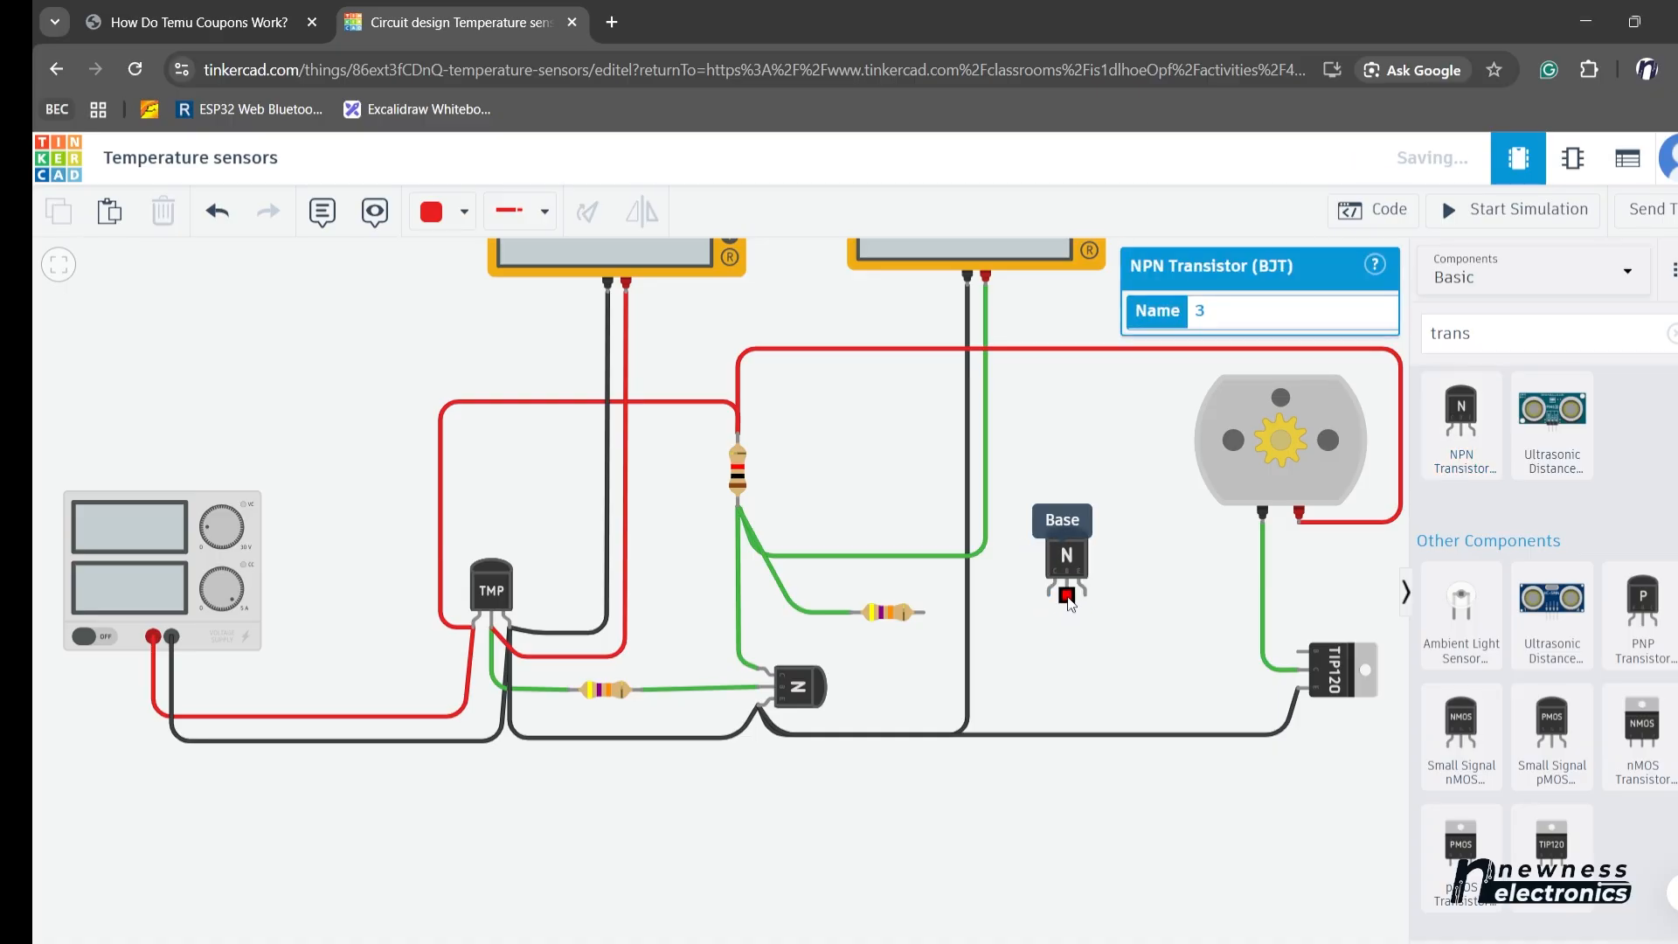
left_click(1067, 597)
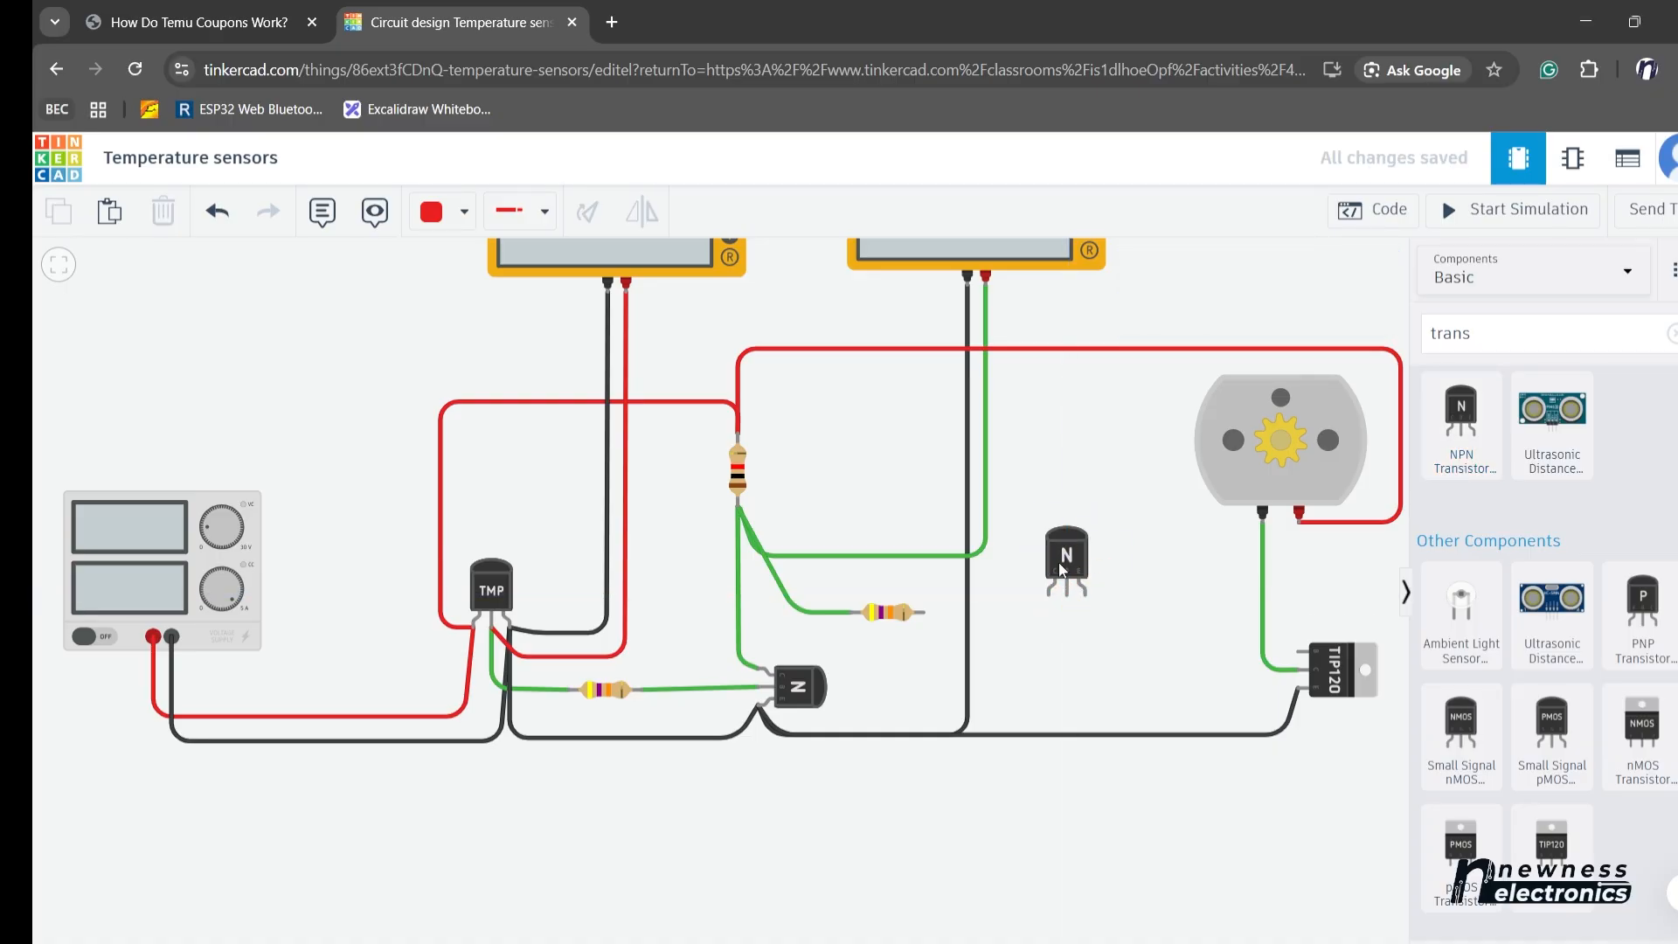
- Rotate the new NPN transistor 90° clockwise and align its base with the copied resistor's free right end
left_click(1081, 567)
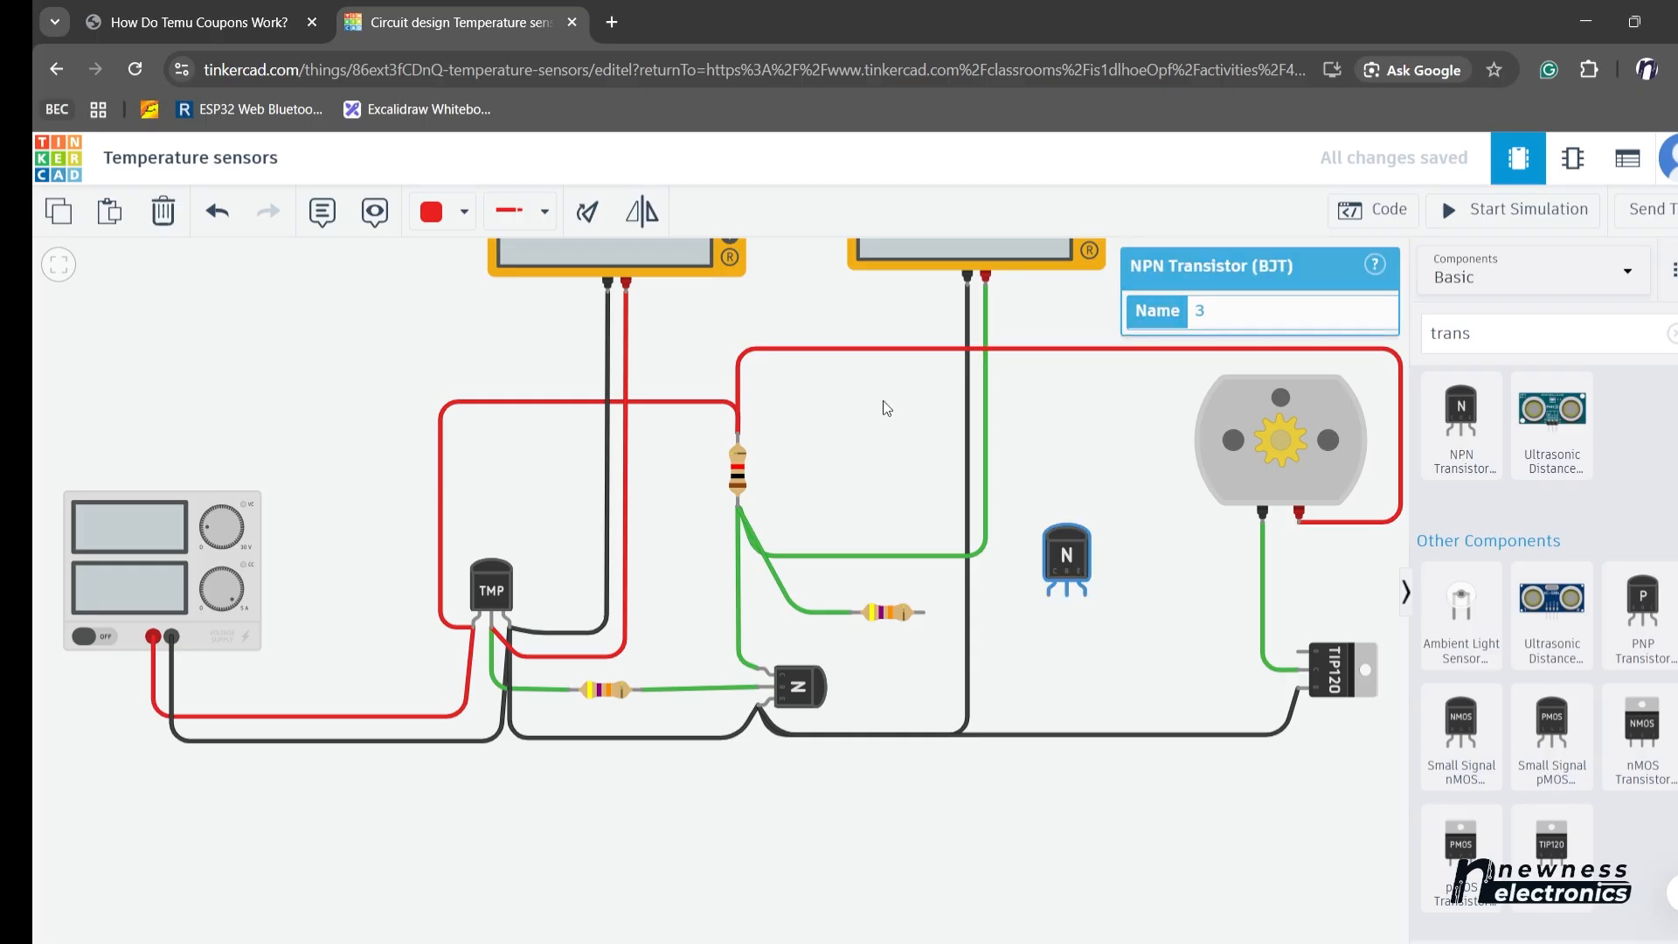
left_click(605, 213)
left_click(606, 212)
left_click(606, 213)
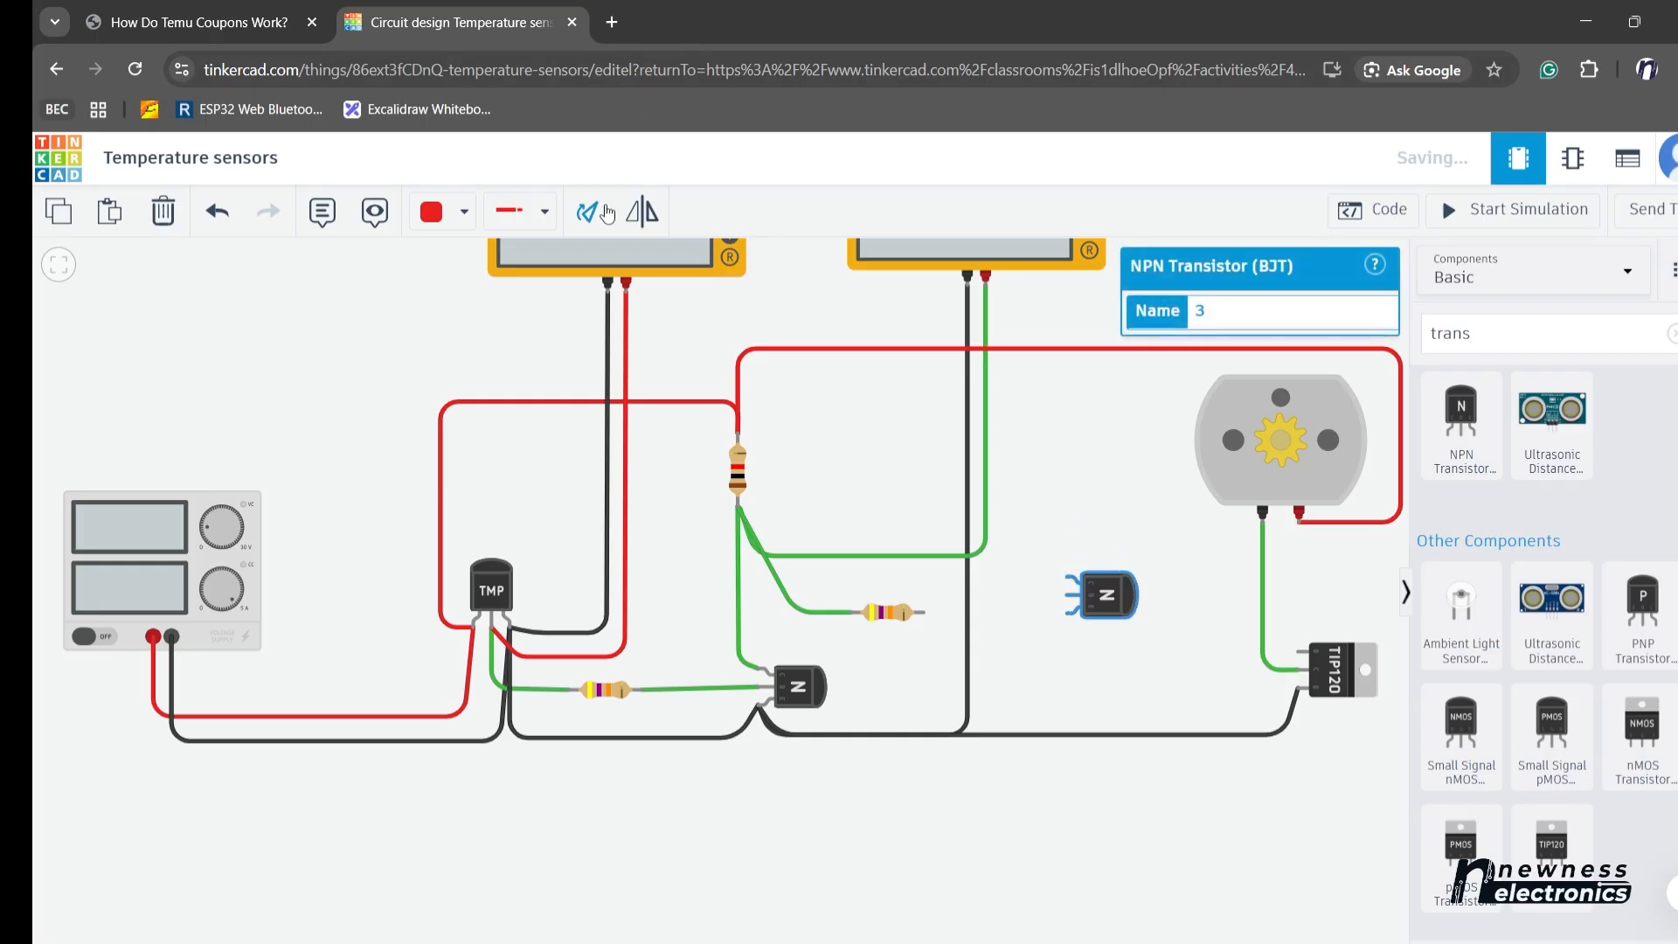
left_click_drag(1109, 612, 1081, 633)
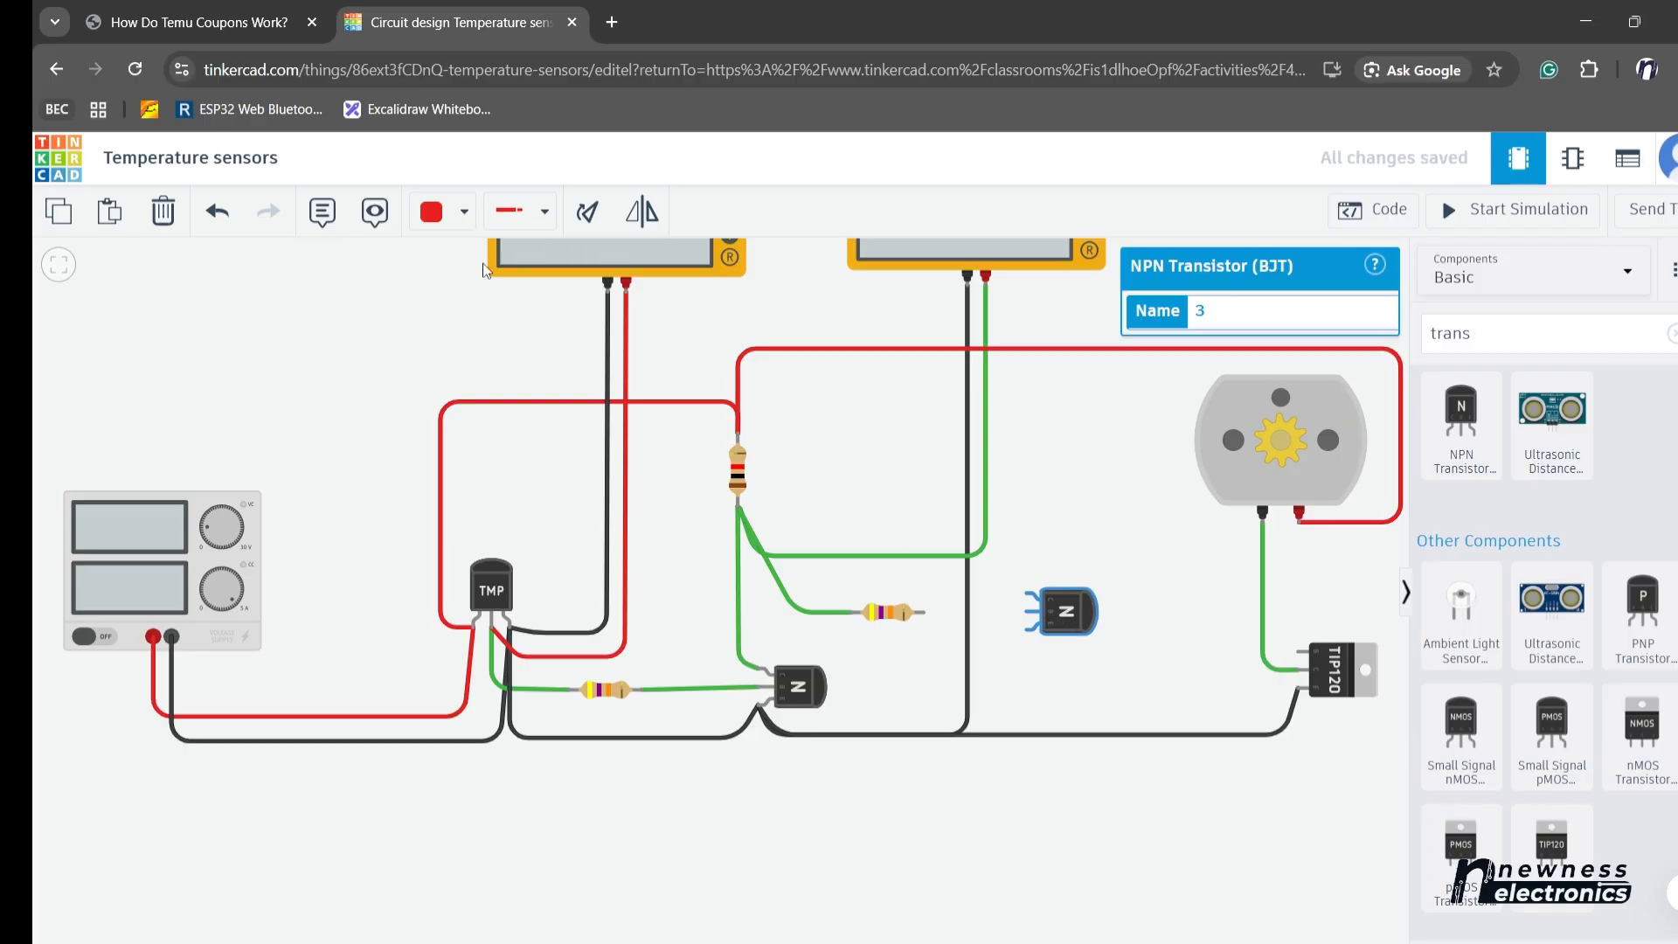
- Connect the new NPN transistor's collector to the upper resistor's top end with a red wire and square its bend
left_click(1027, 595)
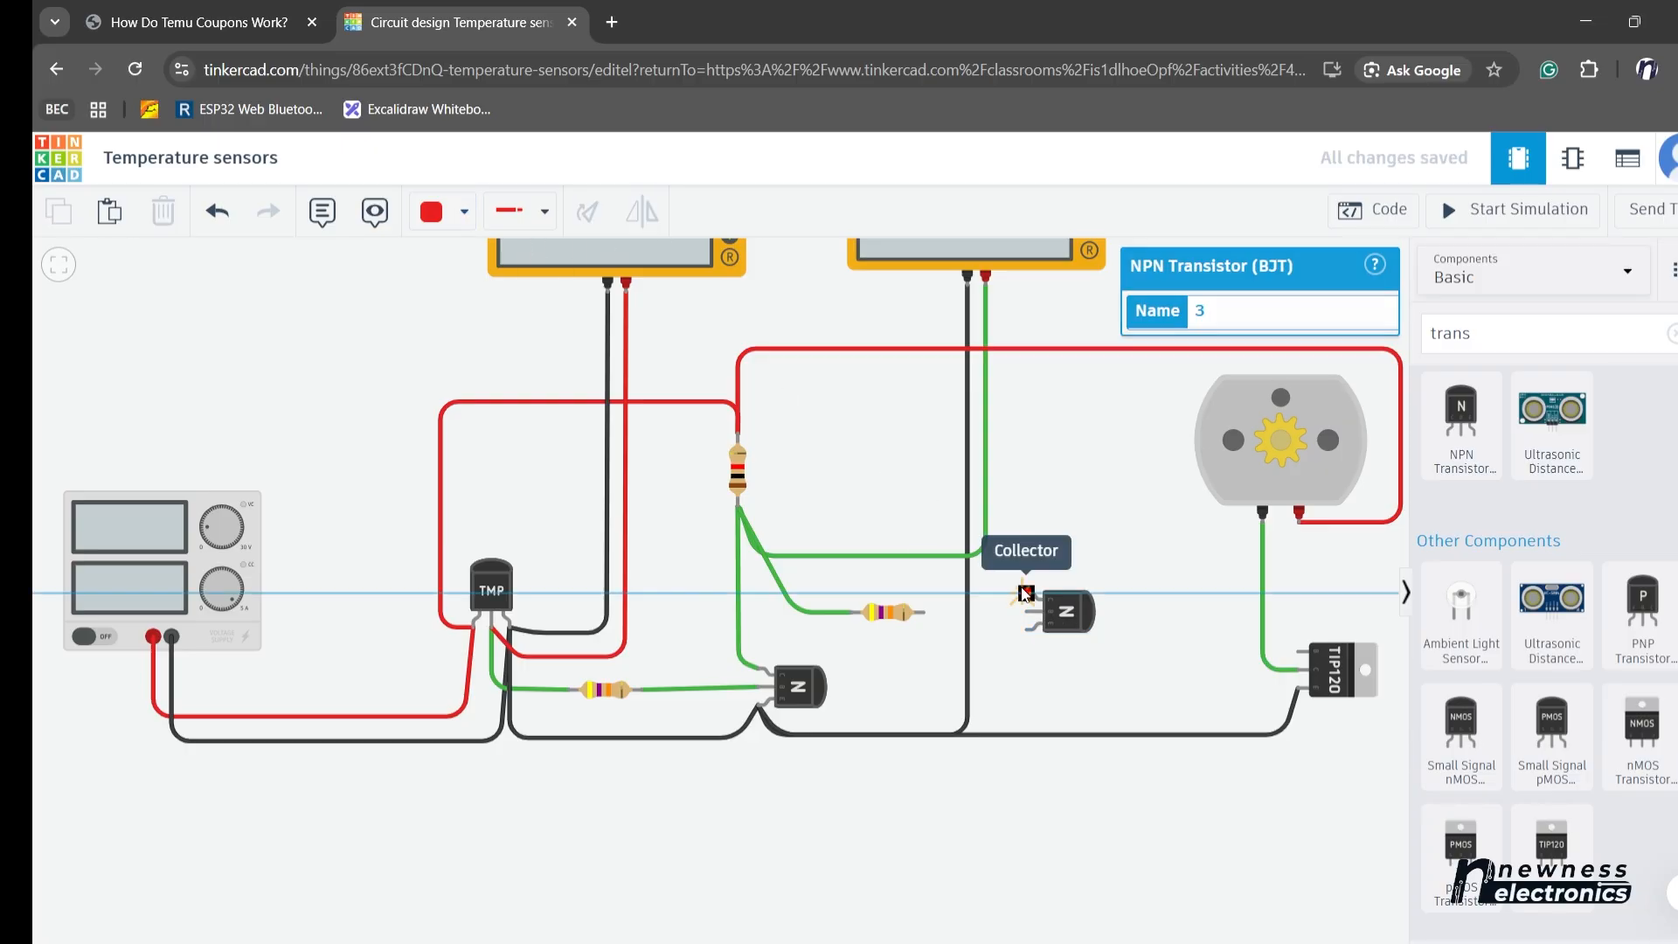
left_click(1027, 350)
left_click(750, 352)
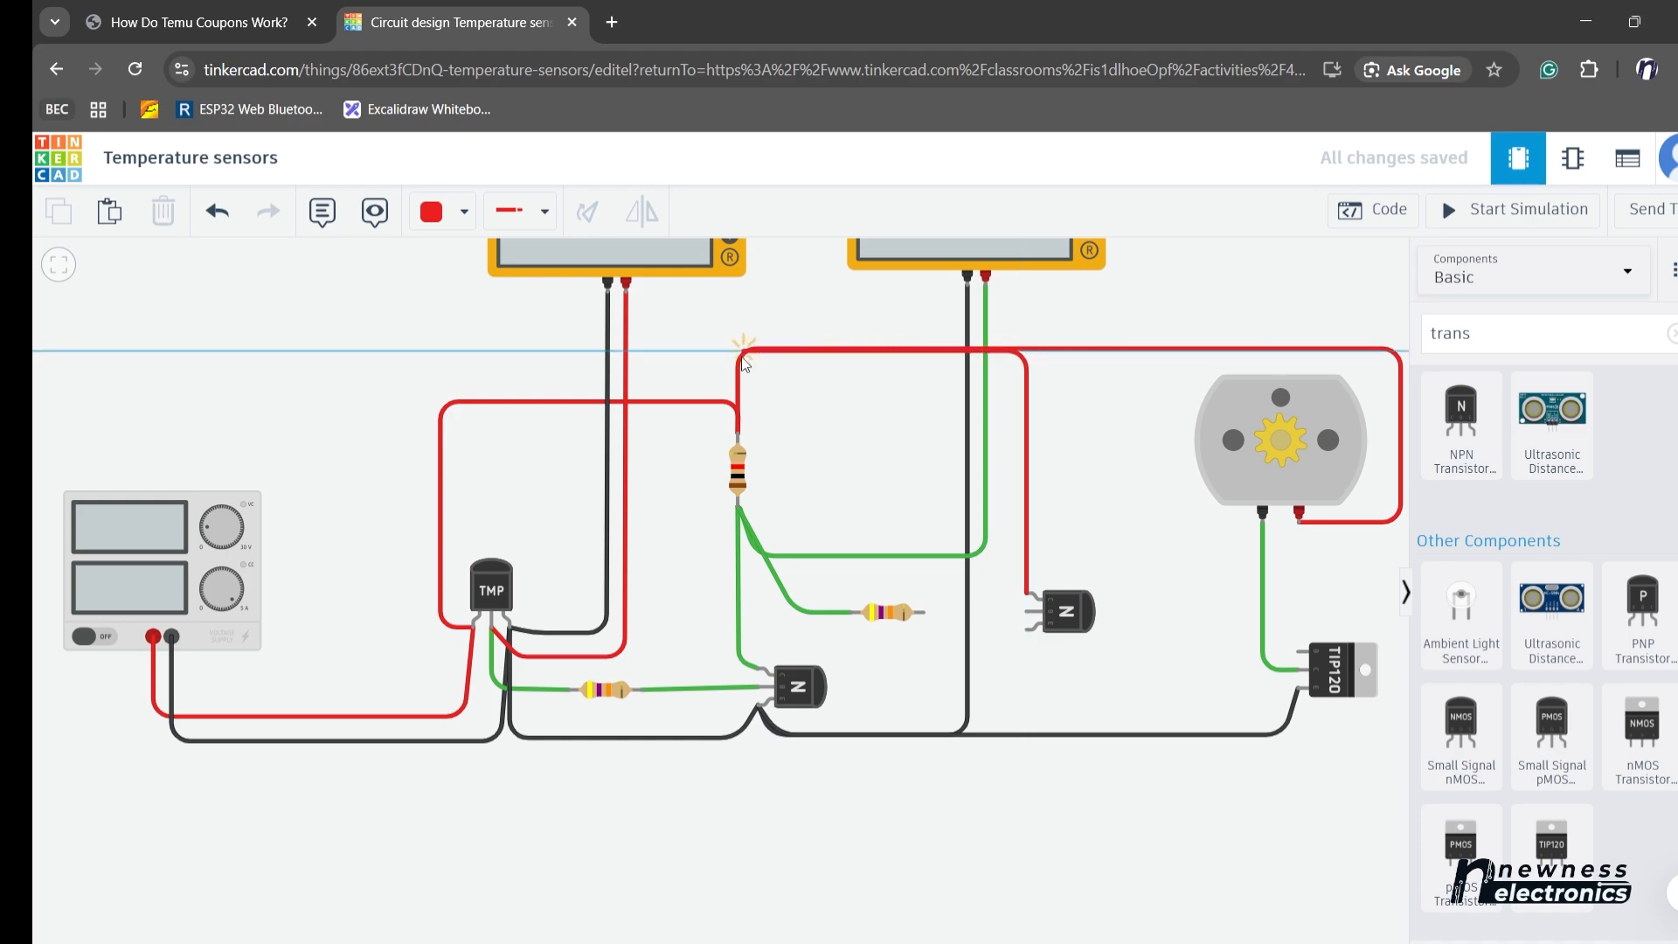
left_click(742, 433)
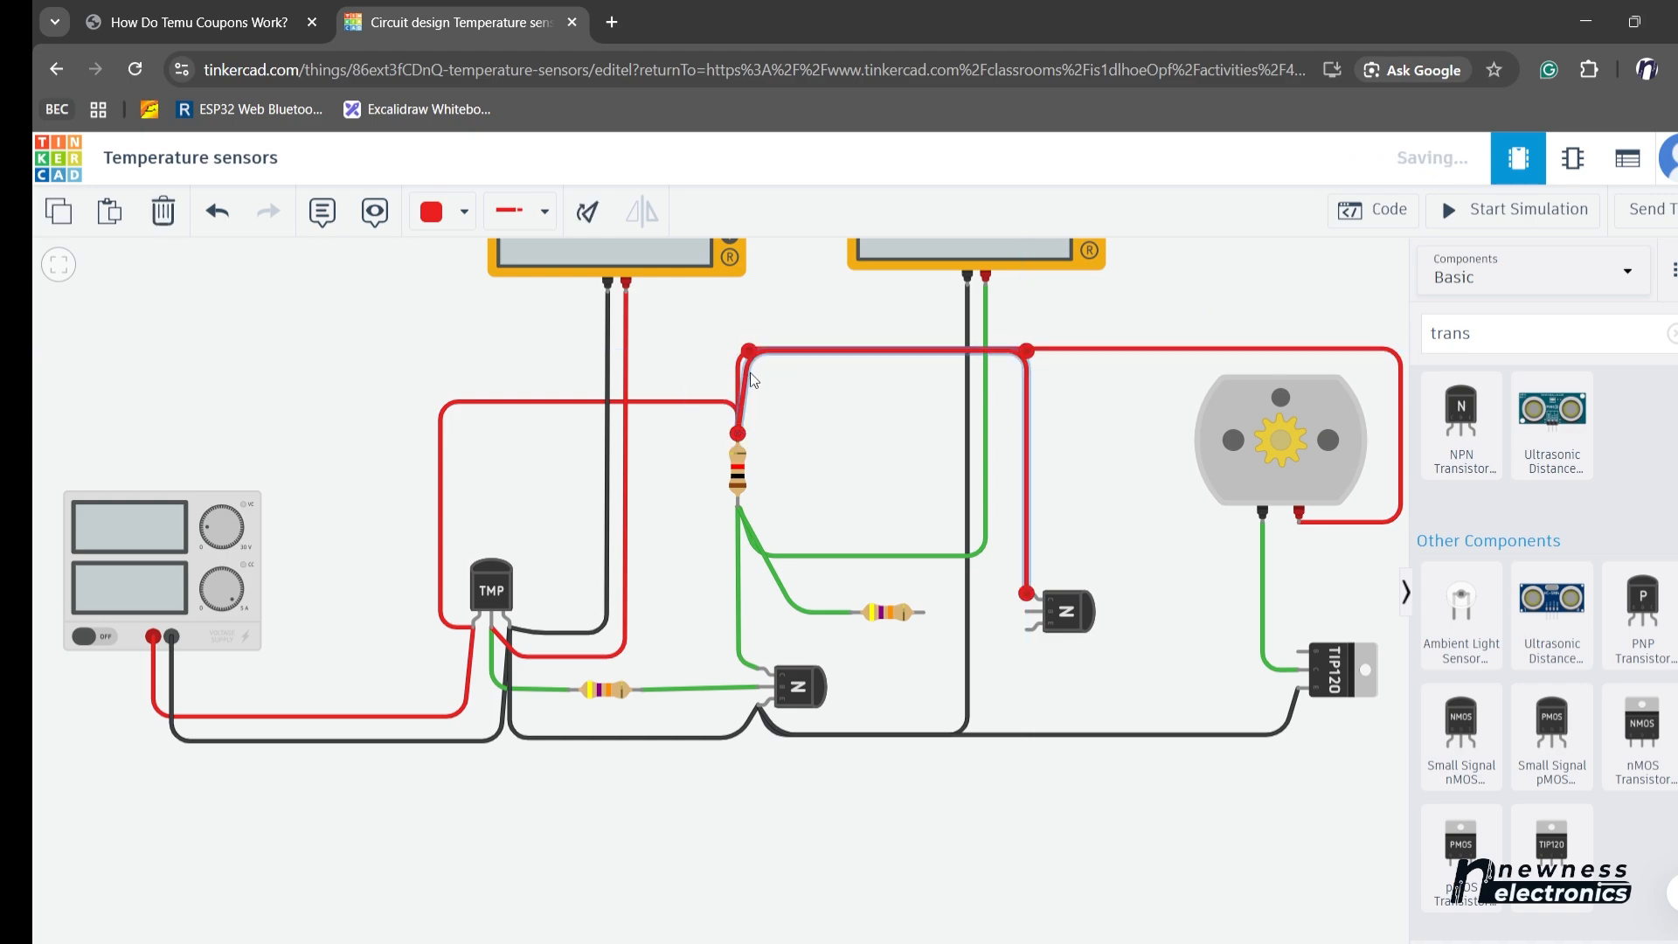
left_click_drag(744, 351, 739, 350)
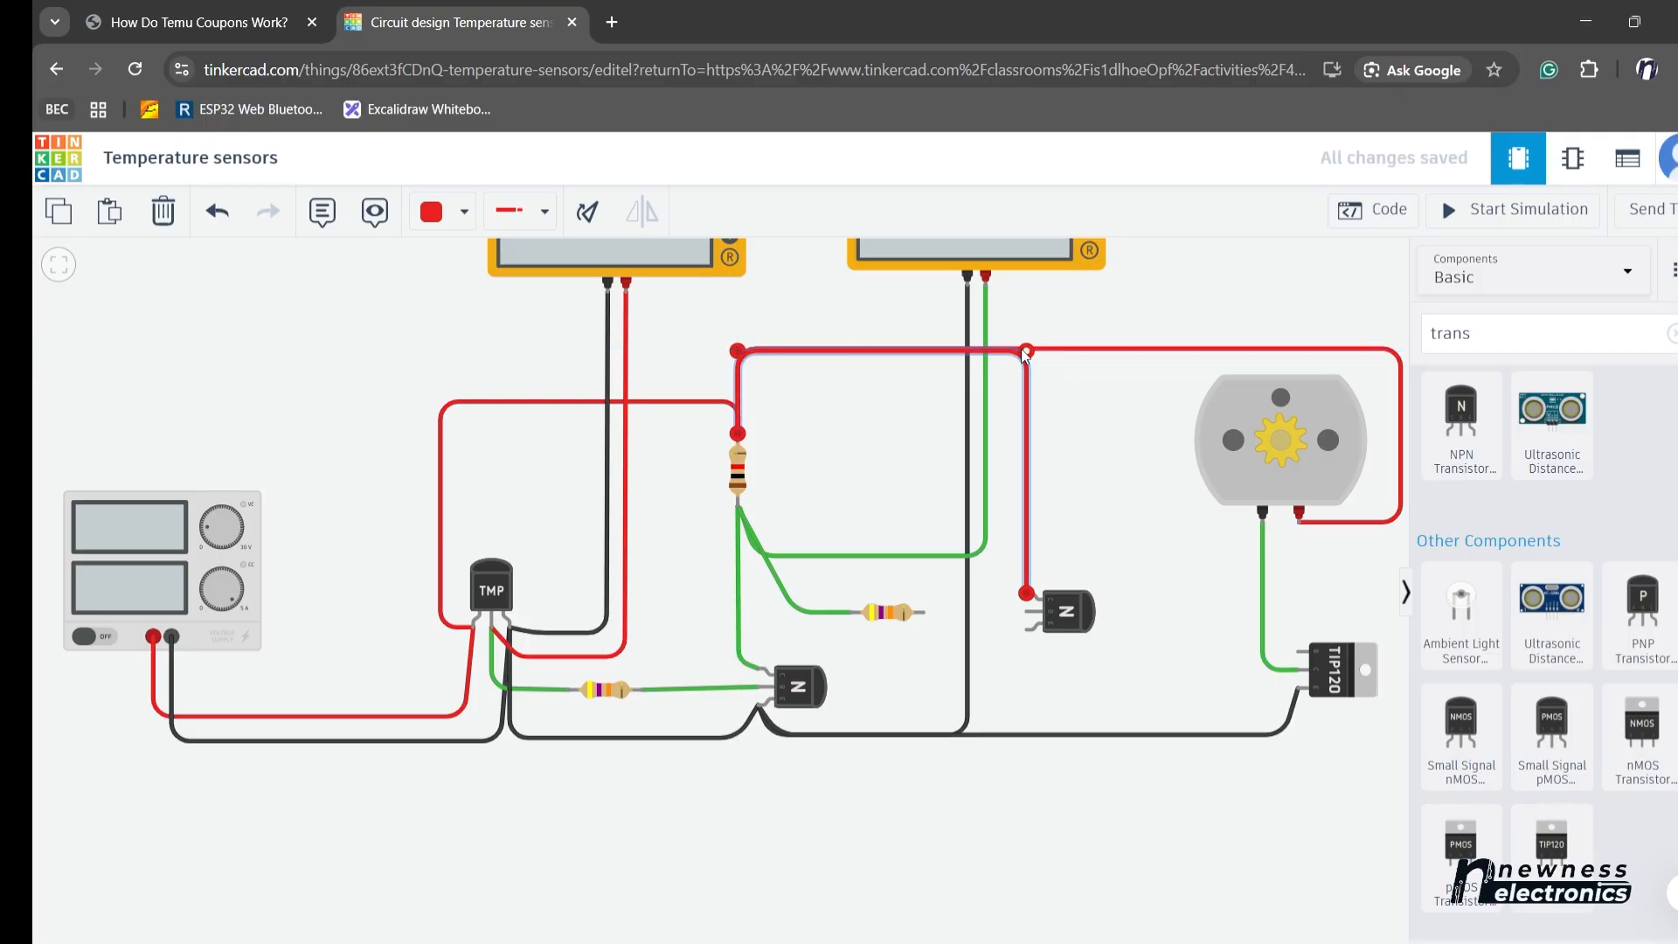
- Finish squaring the red collector wire's bend and connect the new NPN transistor's emitter to the first NPN transistor's emitter with a black wire
left_click_drag(1026, 351, 1027, 352)
left_click(1082, 417)
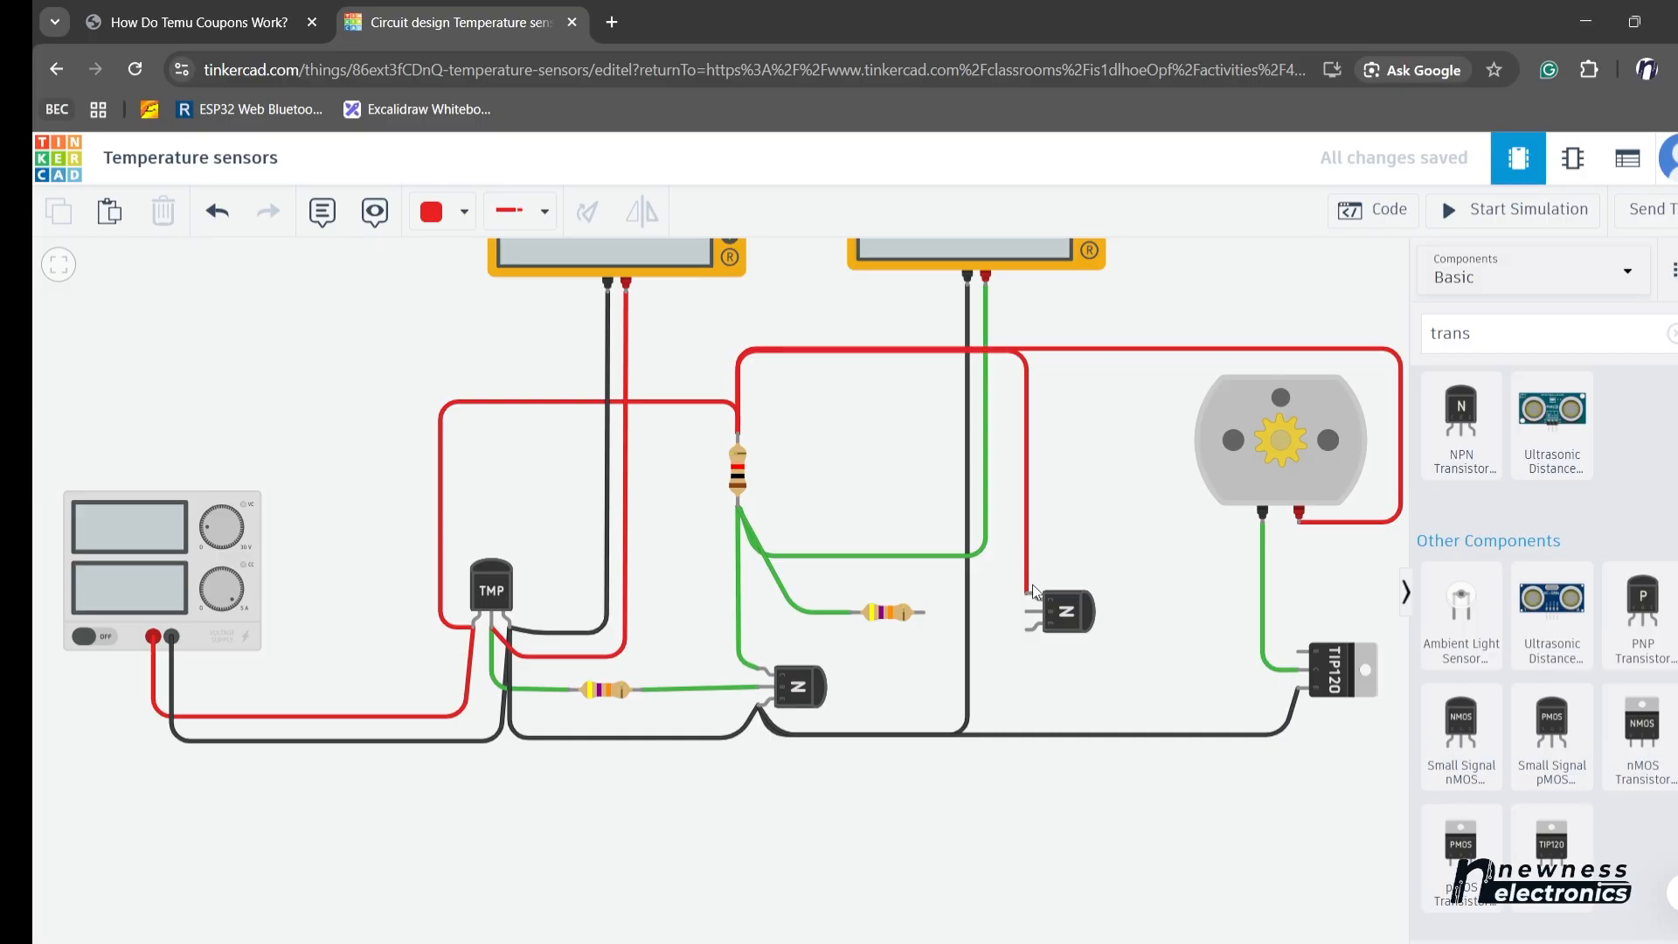
left_click(1032, 622)
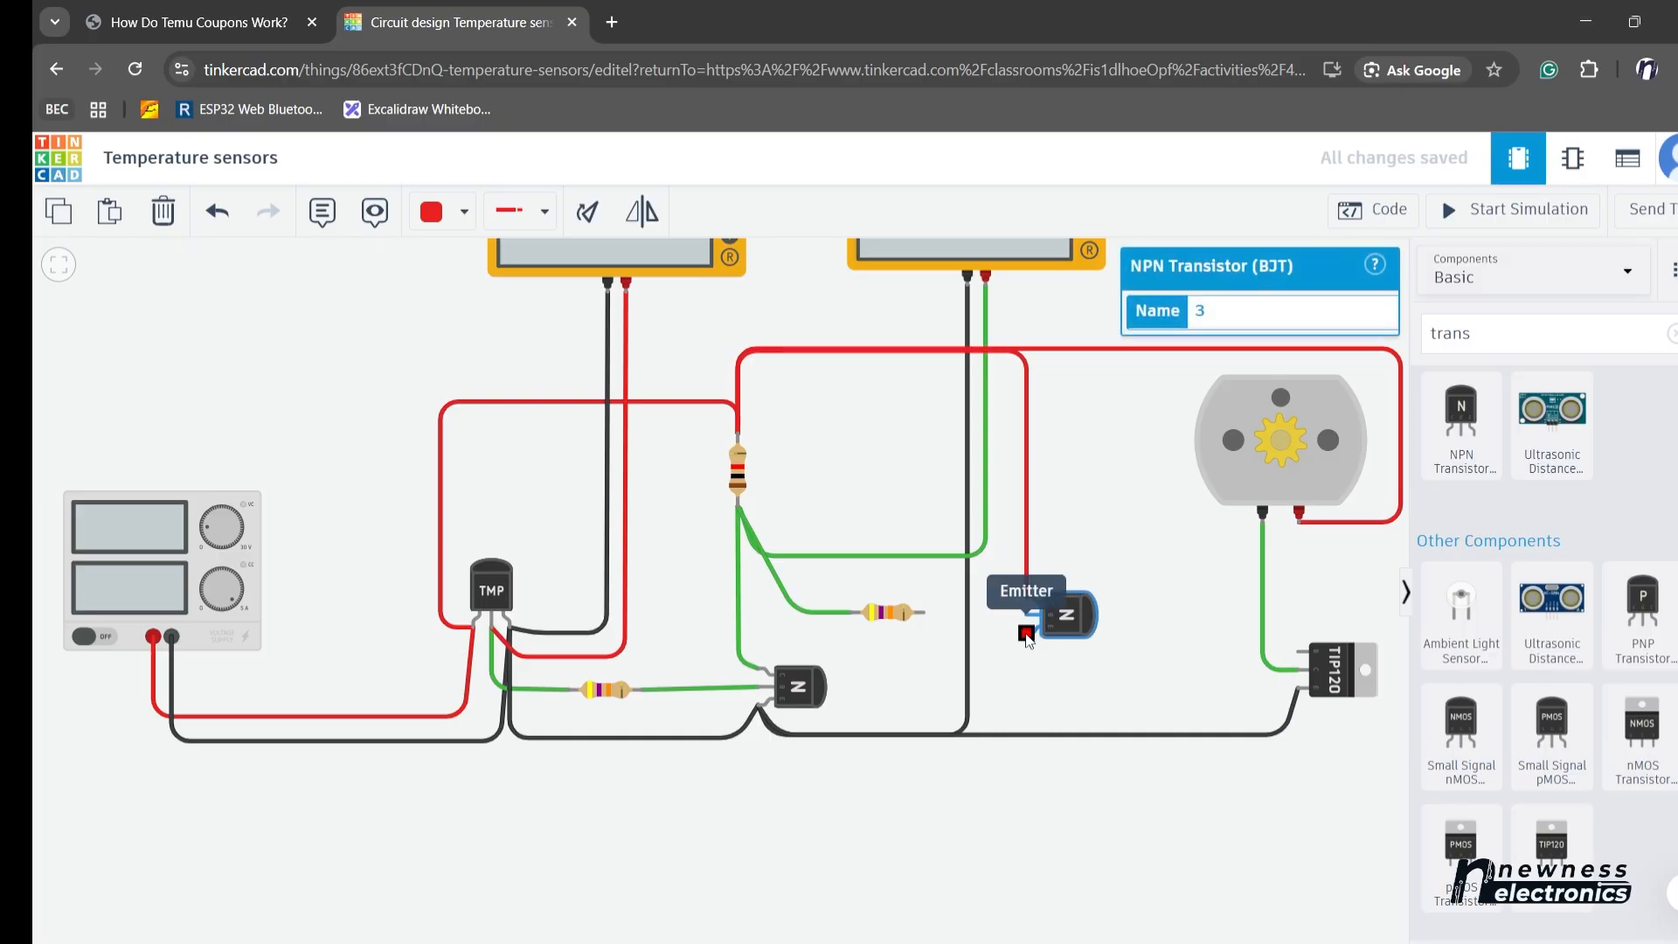
left_click(452, 234)
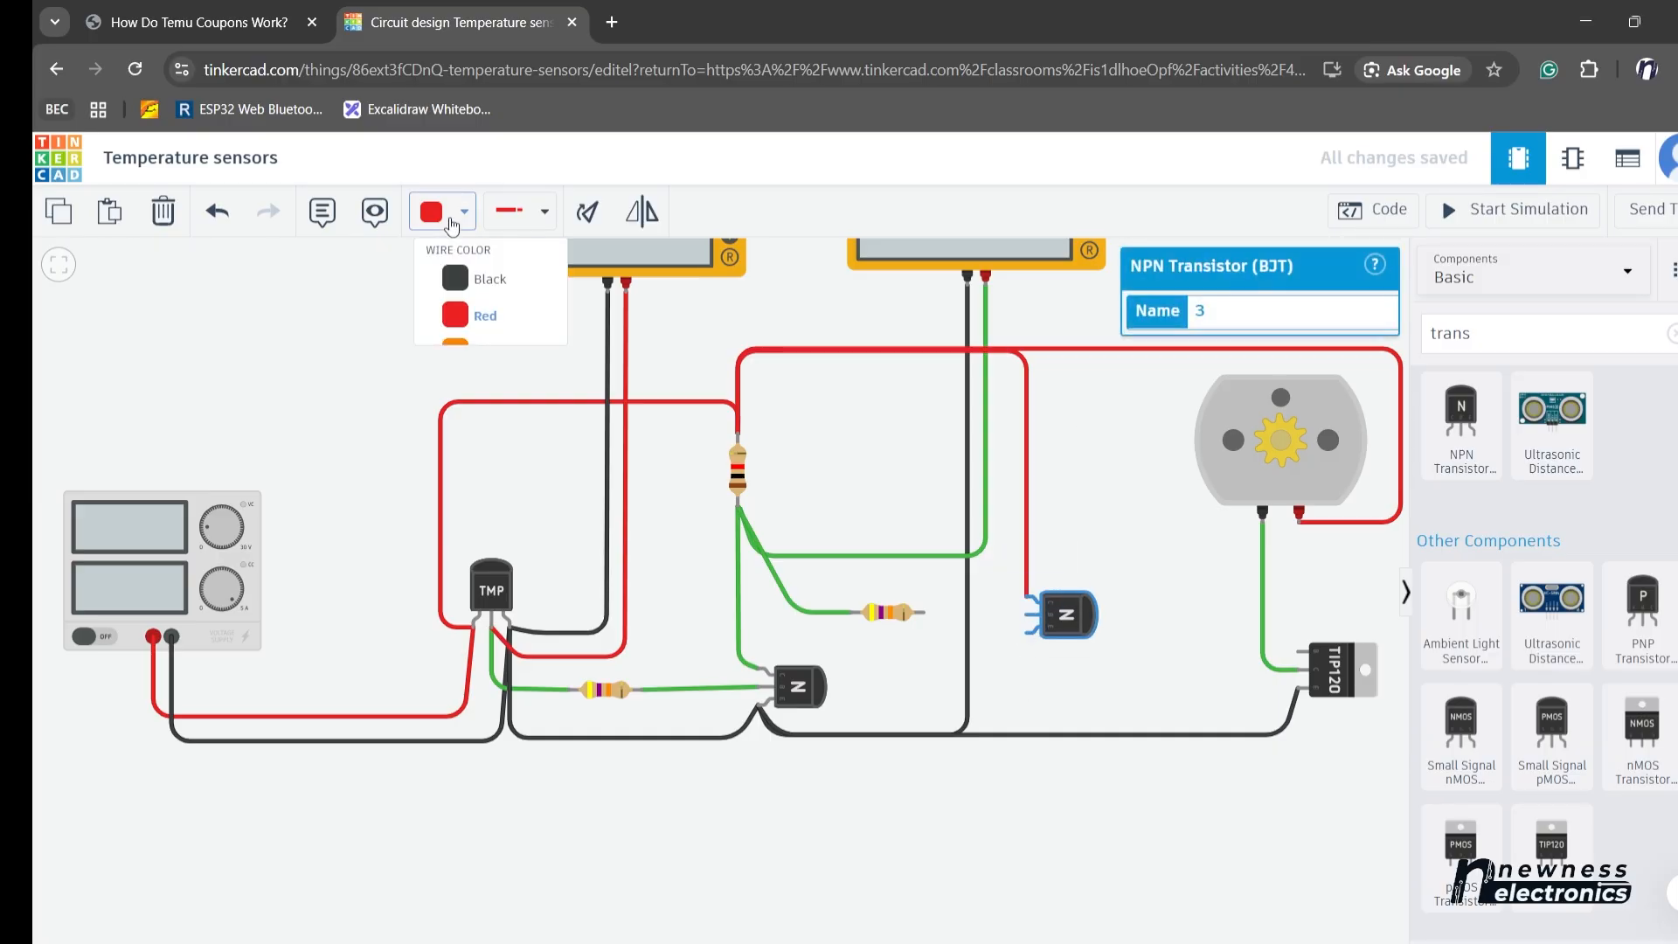
left_click(483, 281)
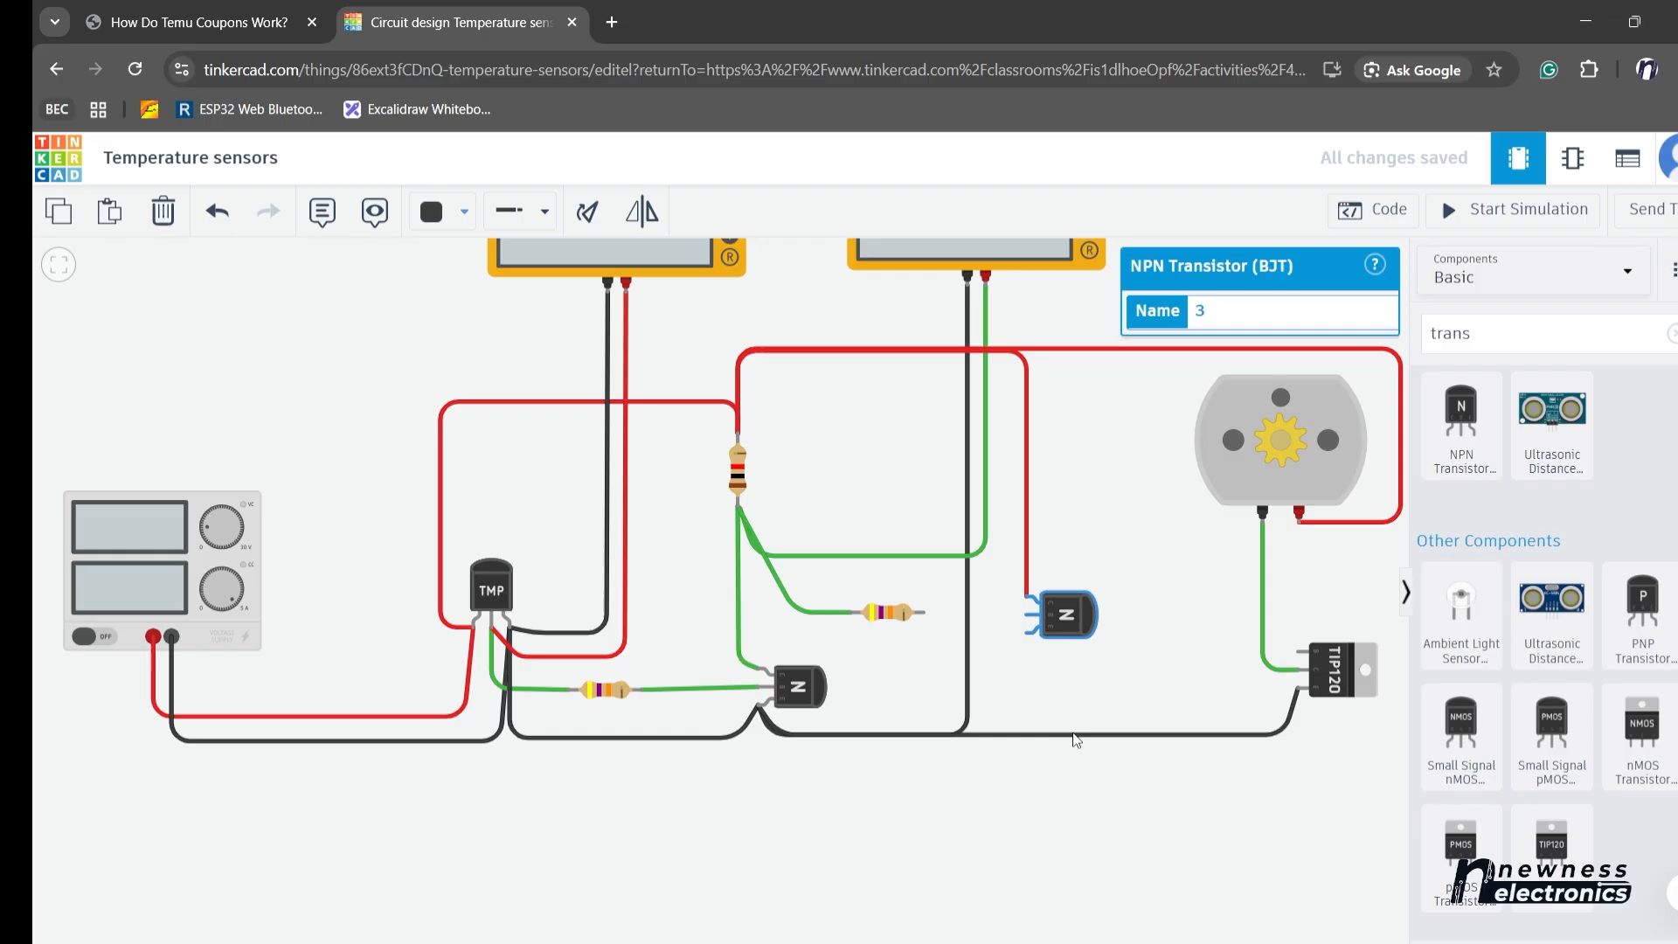
left_click(1029, 629)
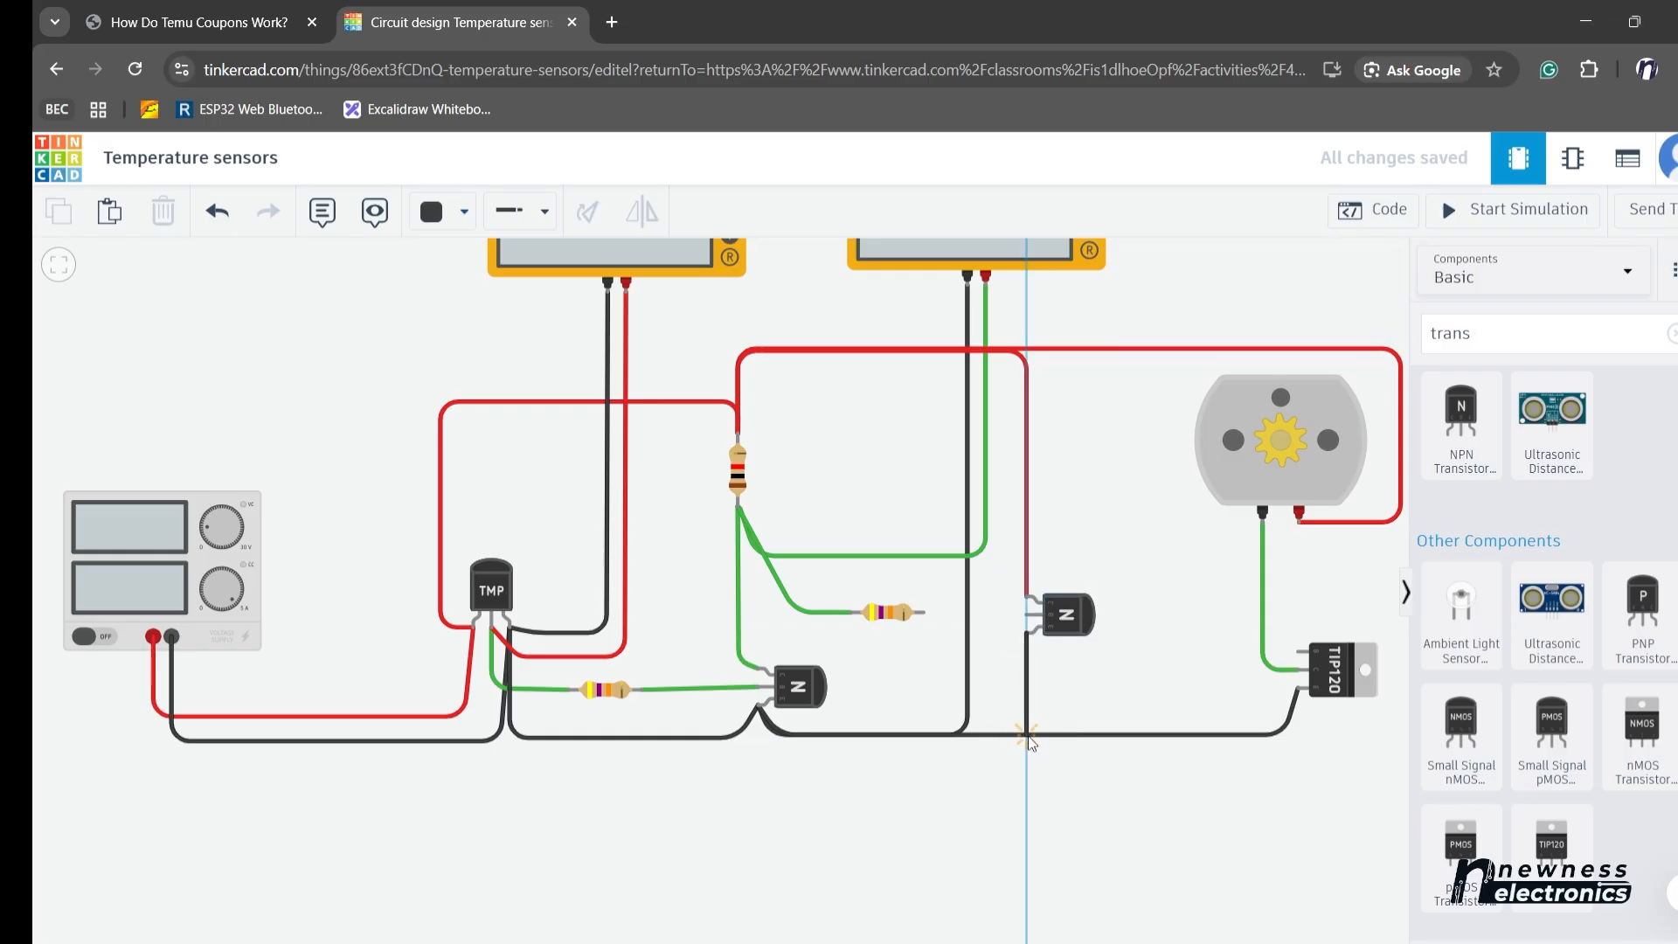
left_click(1024, 732)
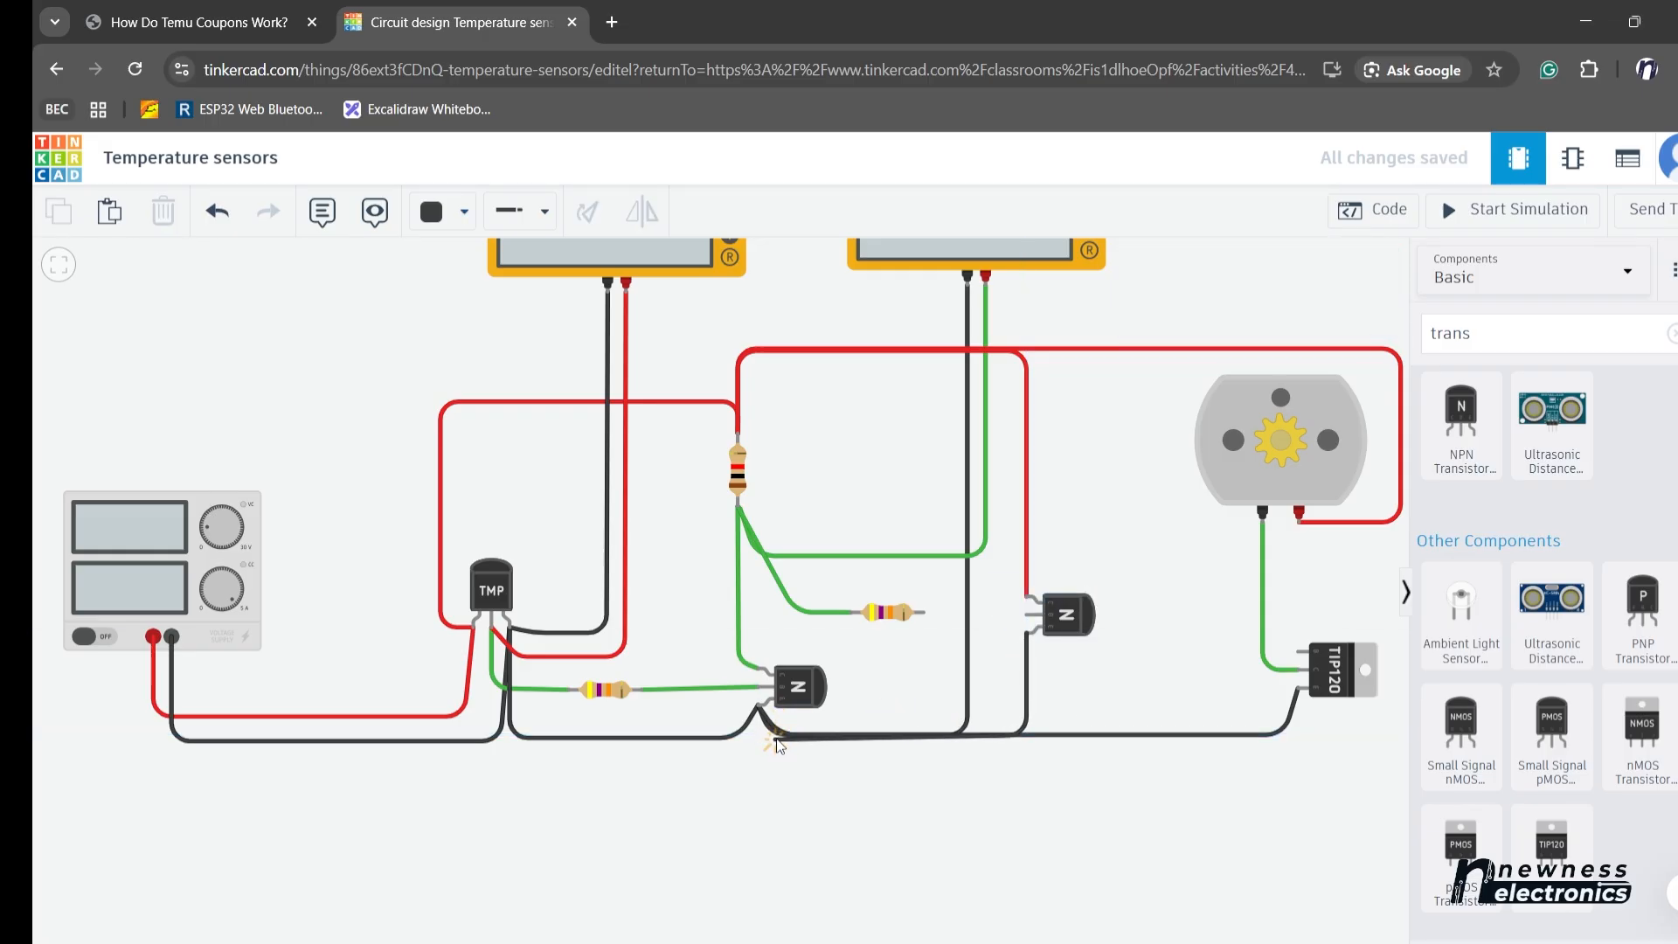
left_click(761, 706)
left_click(758, 705)
left_click(759, 706)
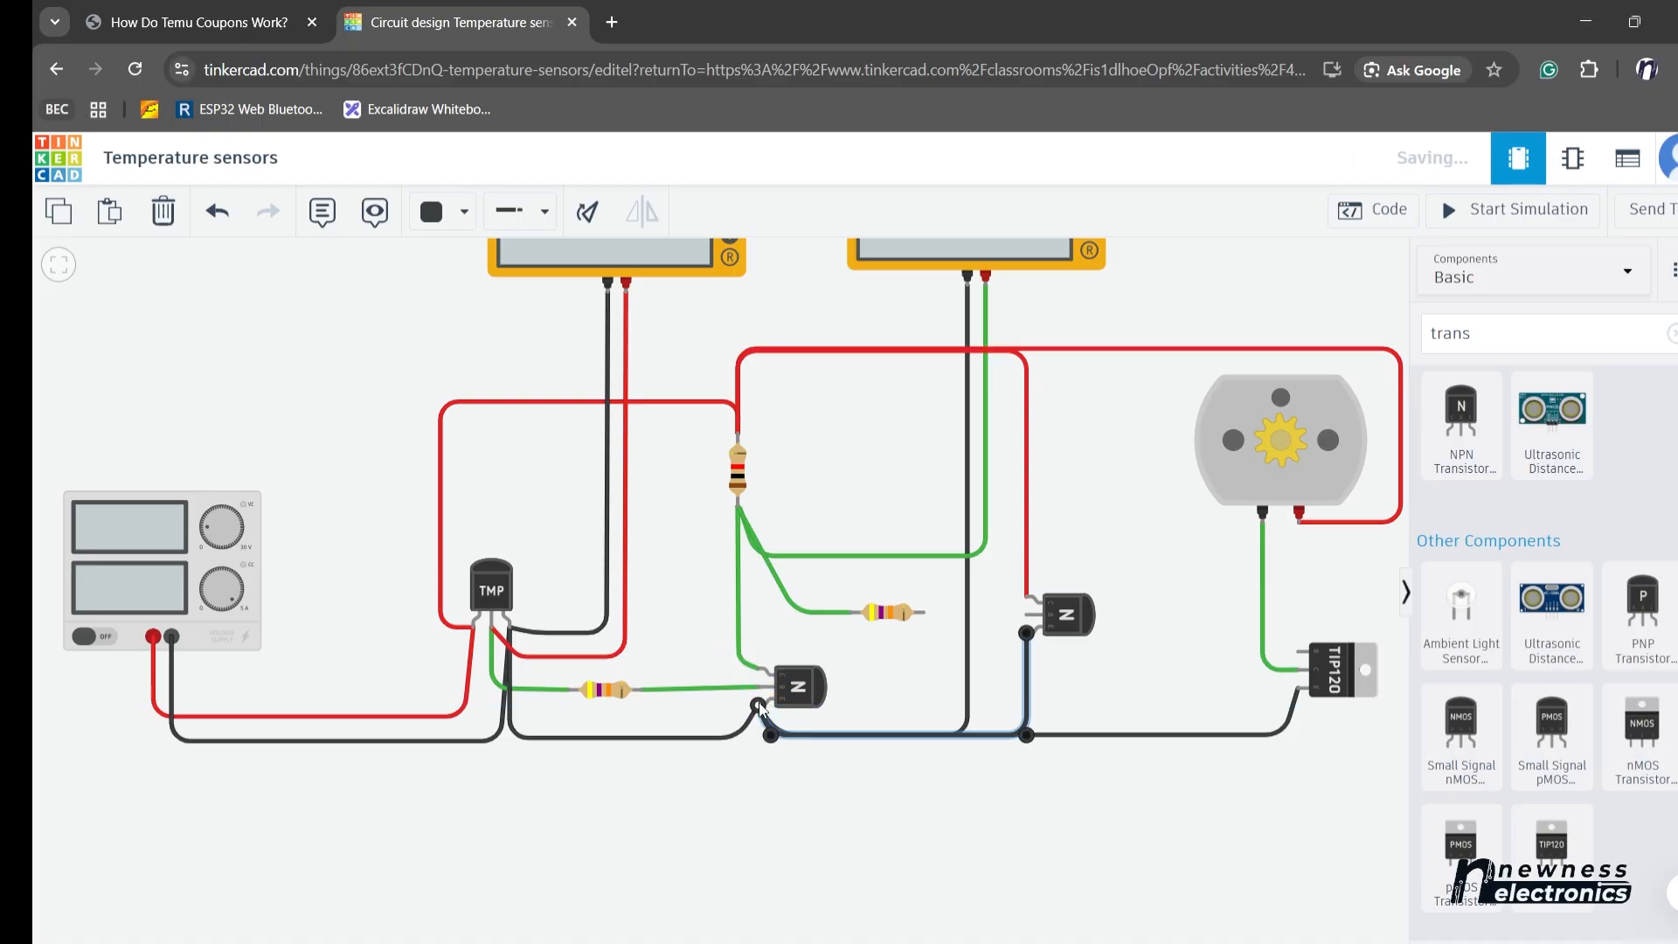
left_click(812, 783)
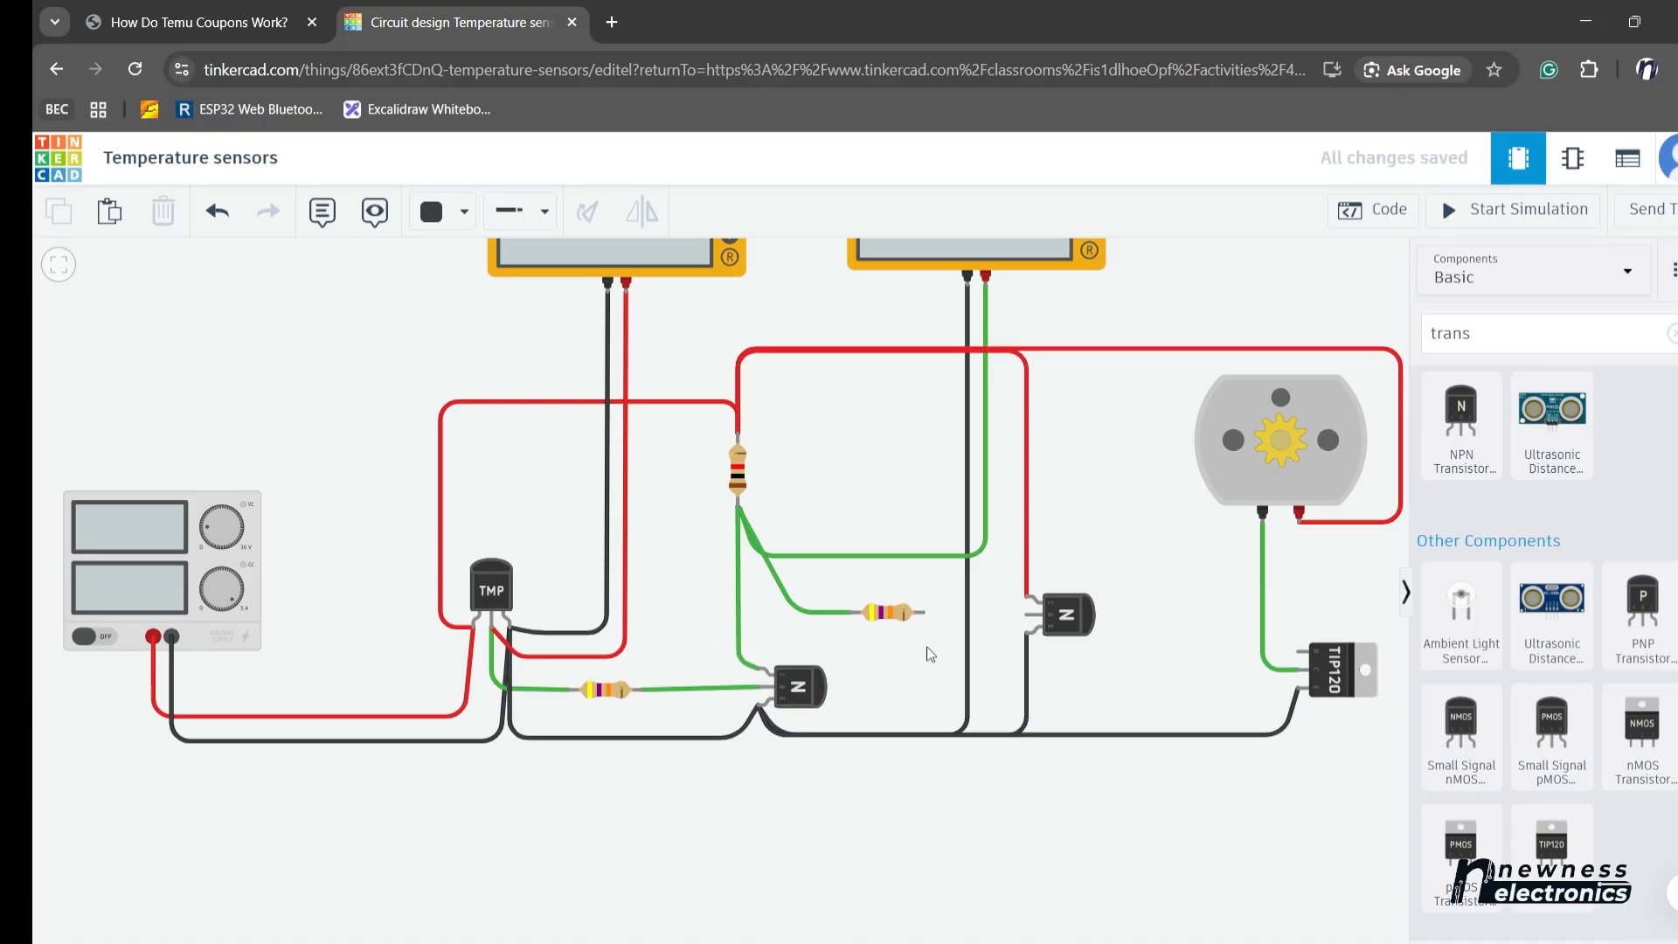
- Connect the 47 kΩ resistor's free end to the new NPN transistor's base with a green wire and align the resistor with the base
left_click(892, 611)
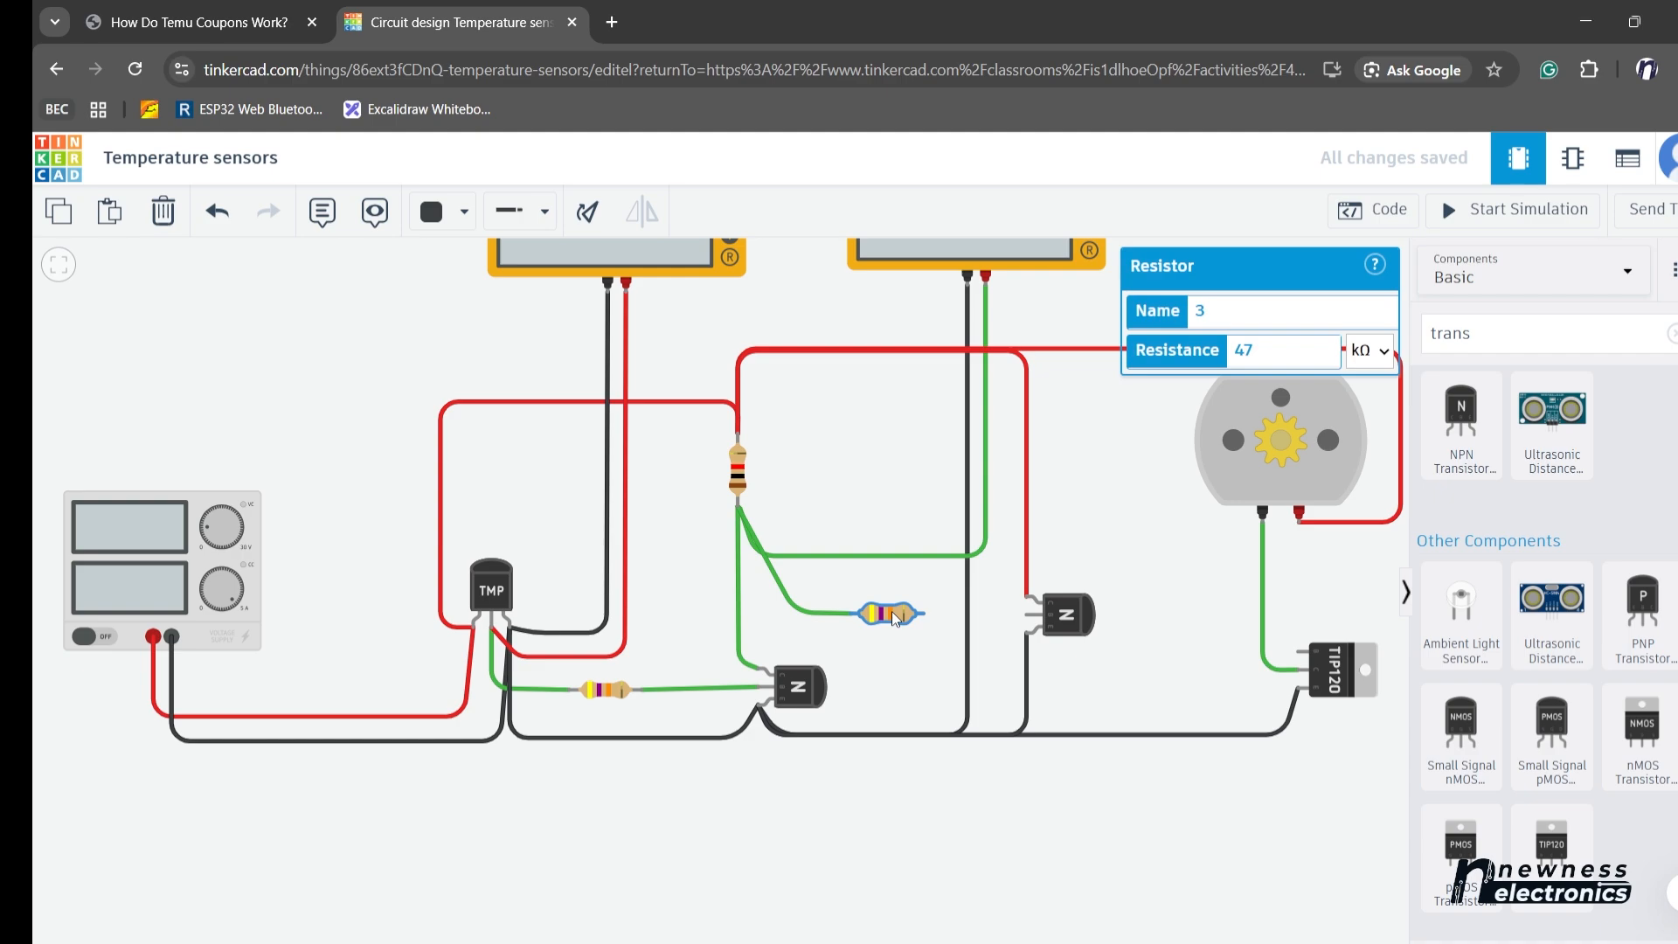
left_click(930, 615)
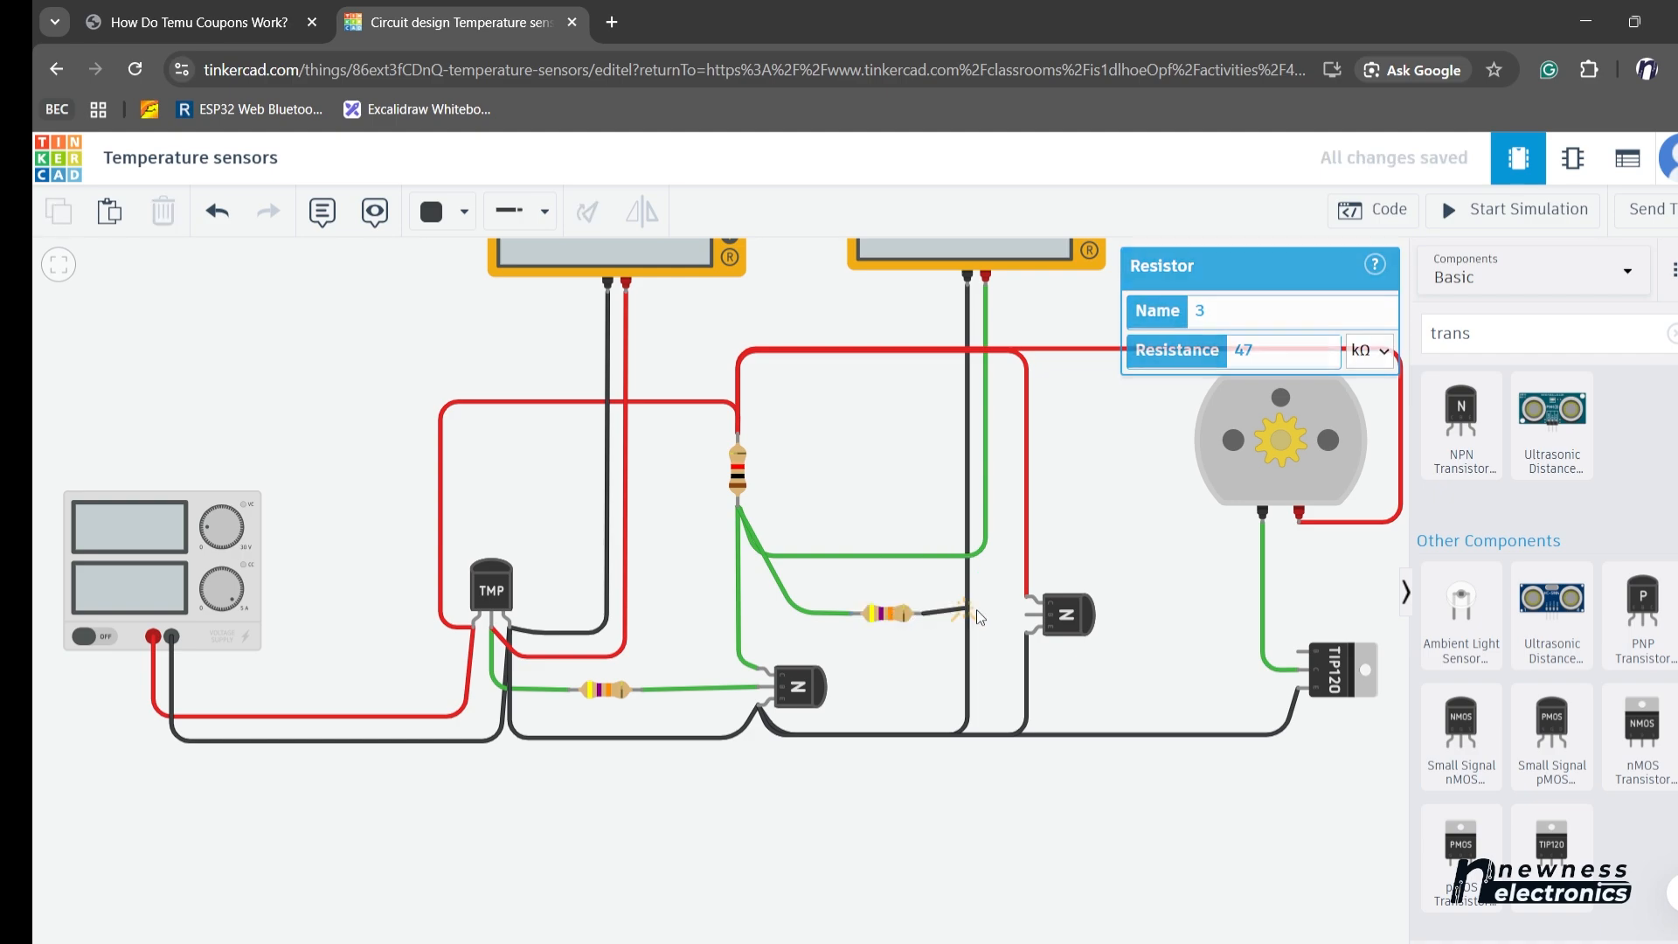
left_click(1028, 615)
left_click(464, 211)
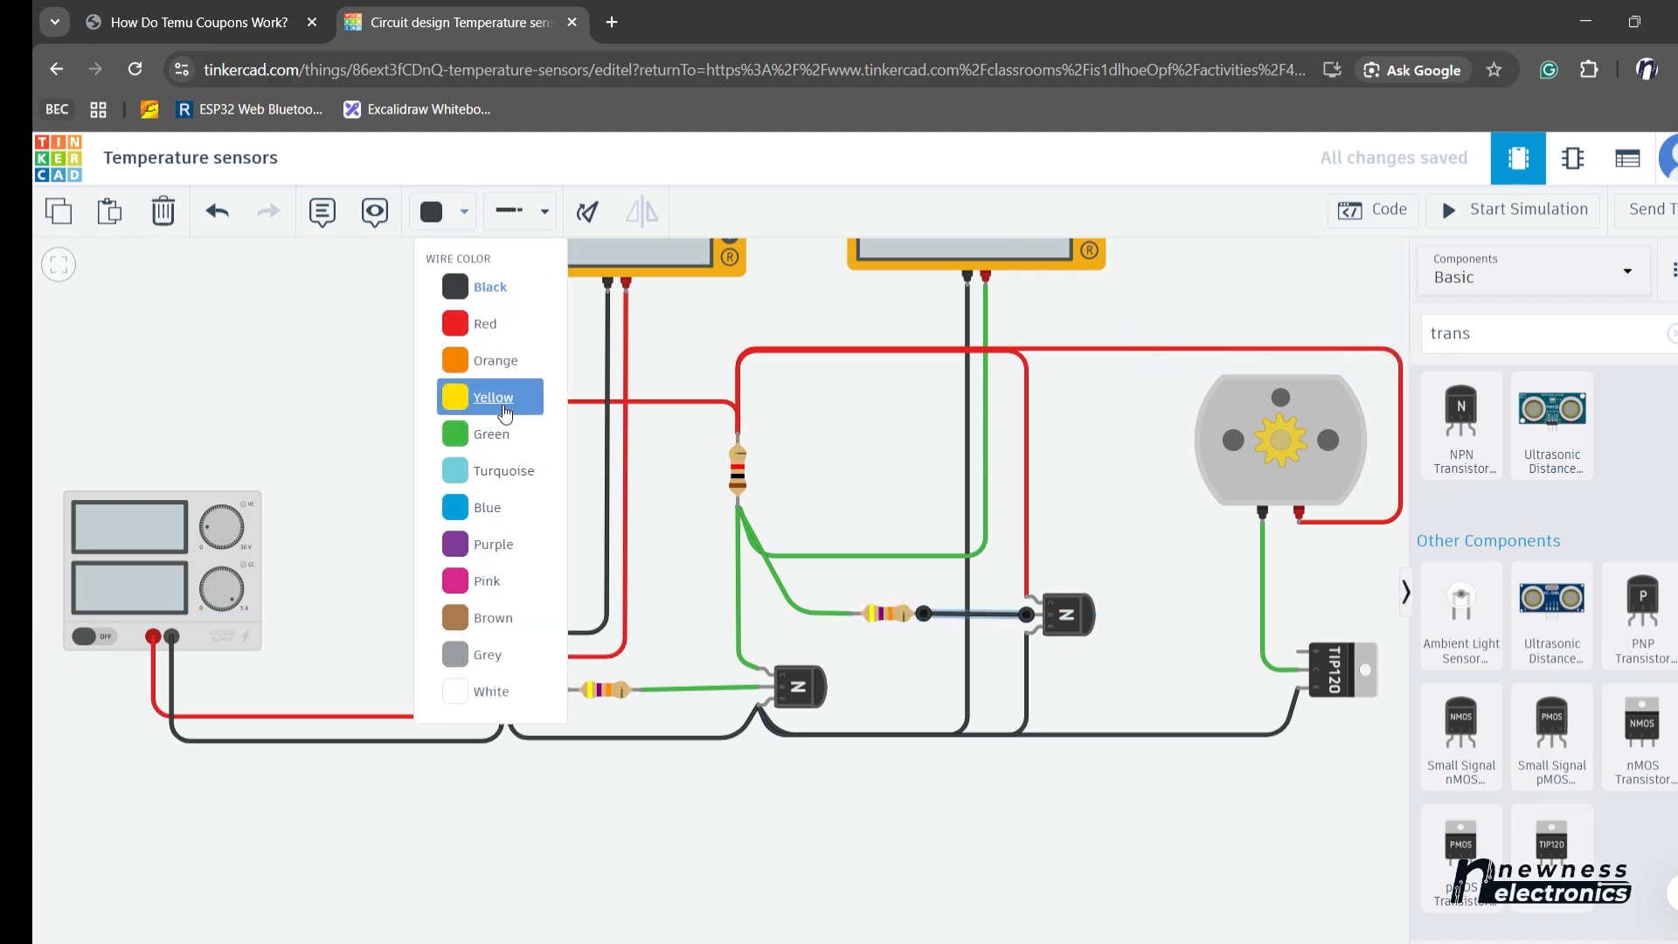
left_click(507, 437)
left_click(890, 619)
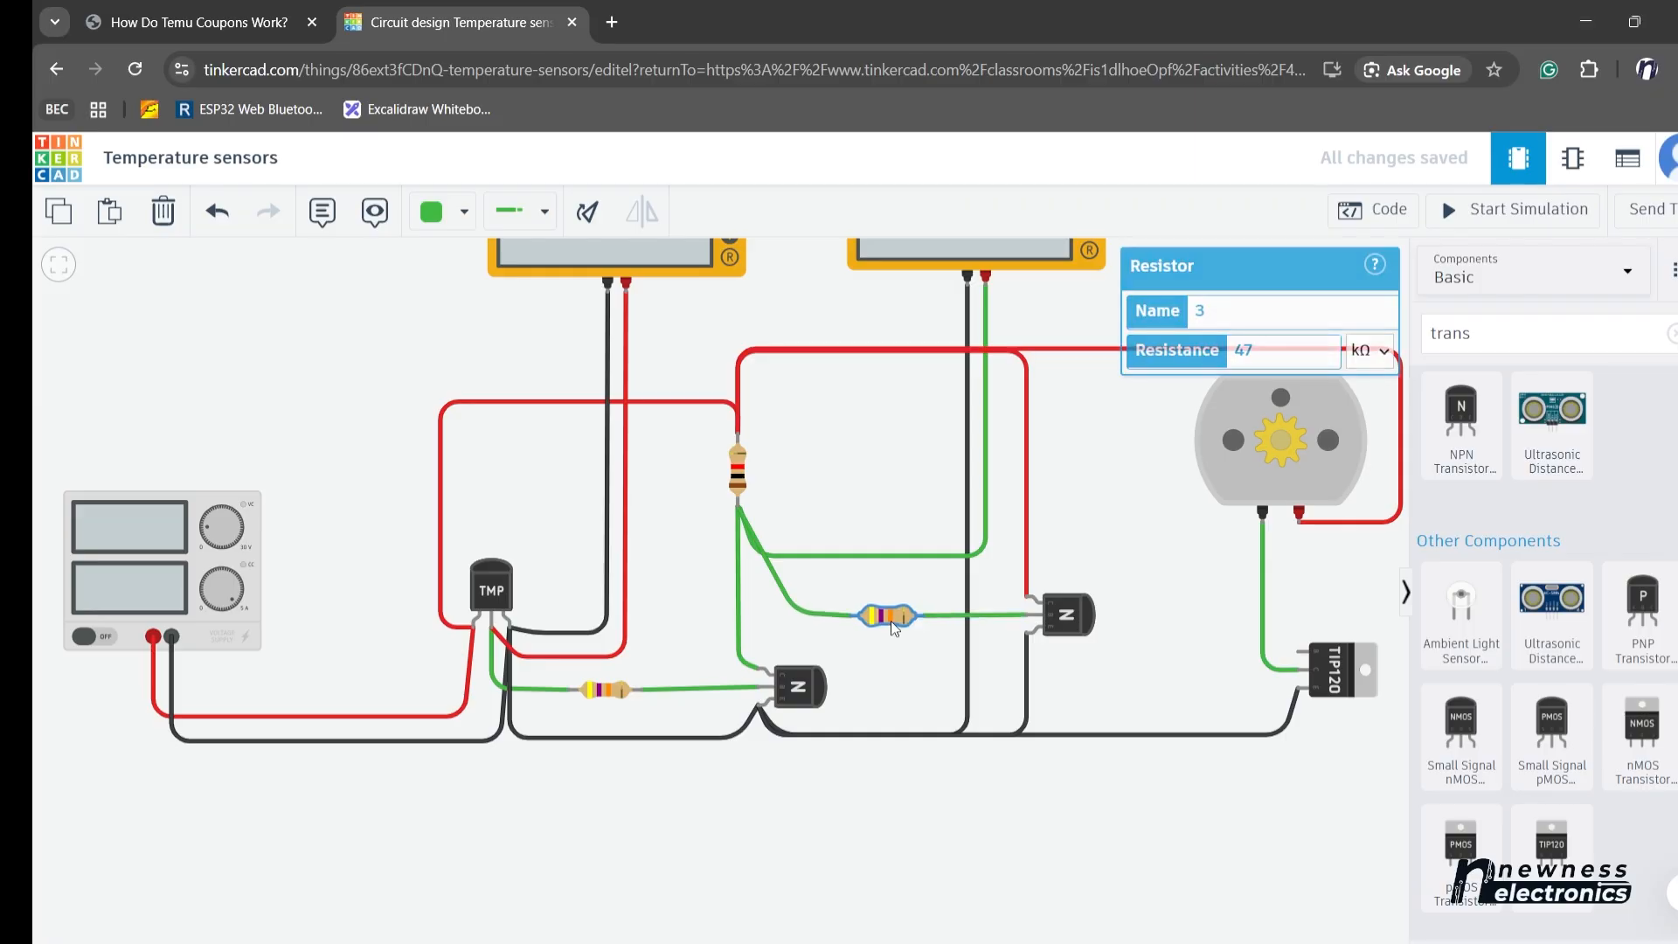
left_click(1168, 639)
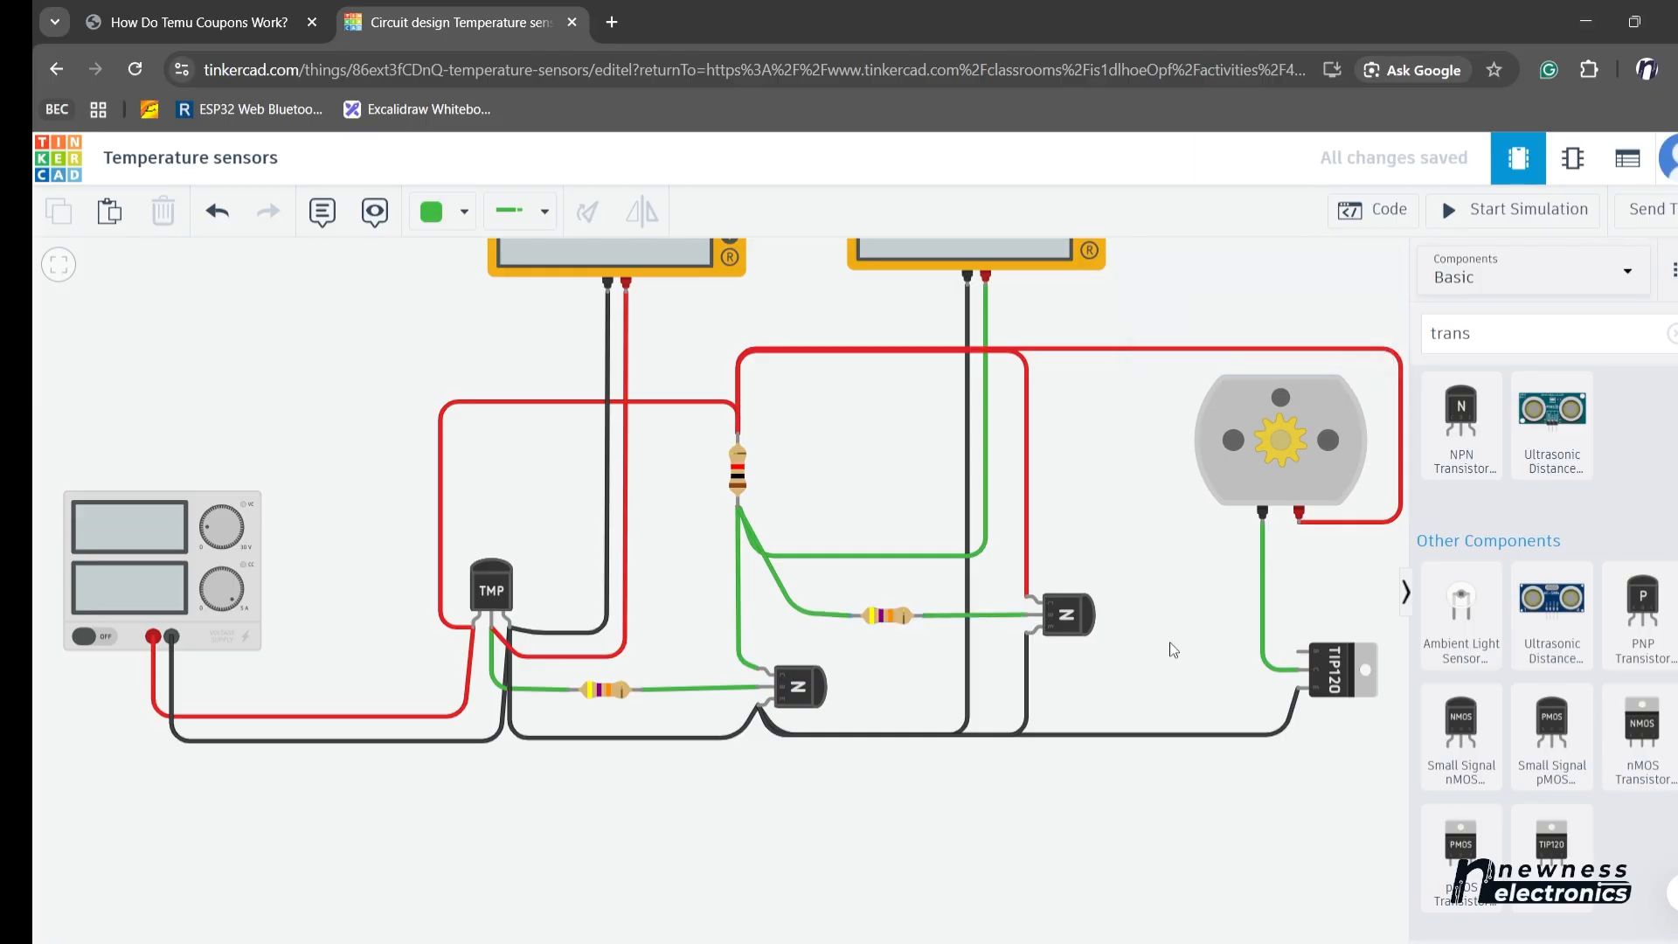
- Delete the red wire from the new NPN transistor's collector and place a copy of the vertical 1 kΩ resistor above that collector
left_click(1026, 455)
key("Delete")
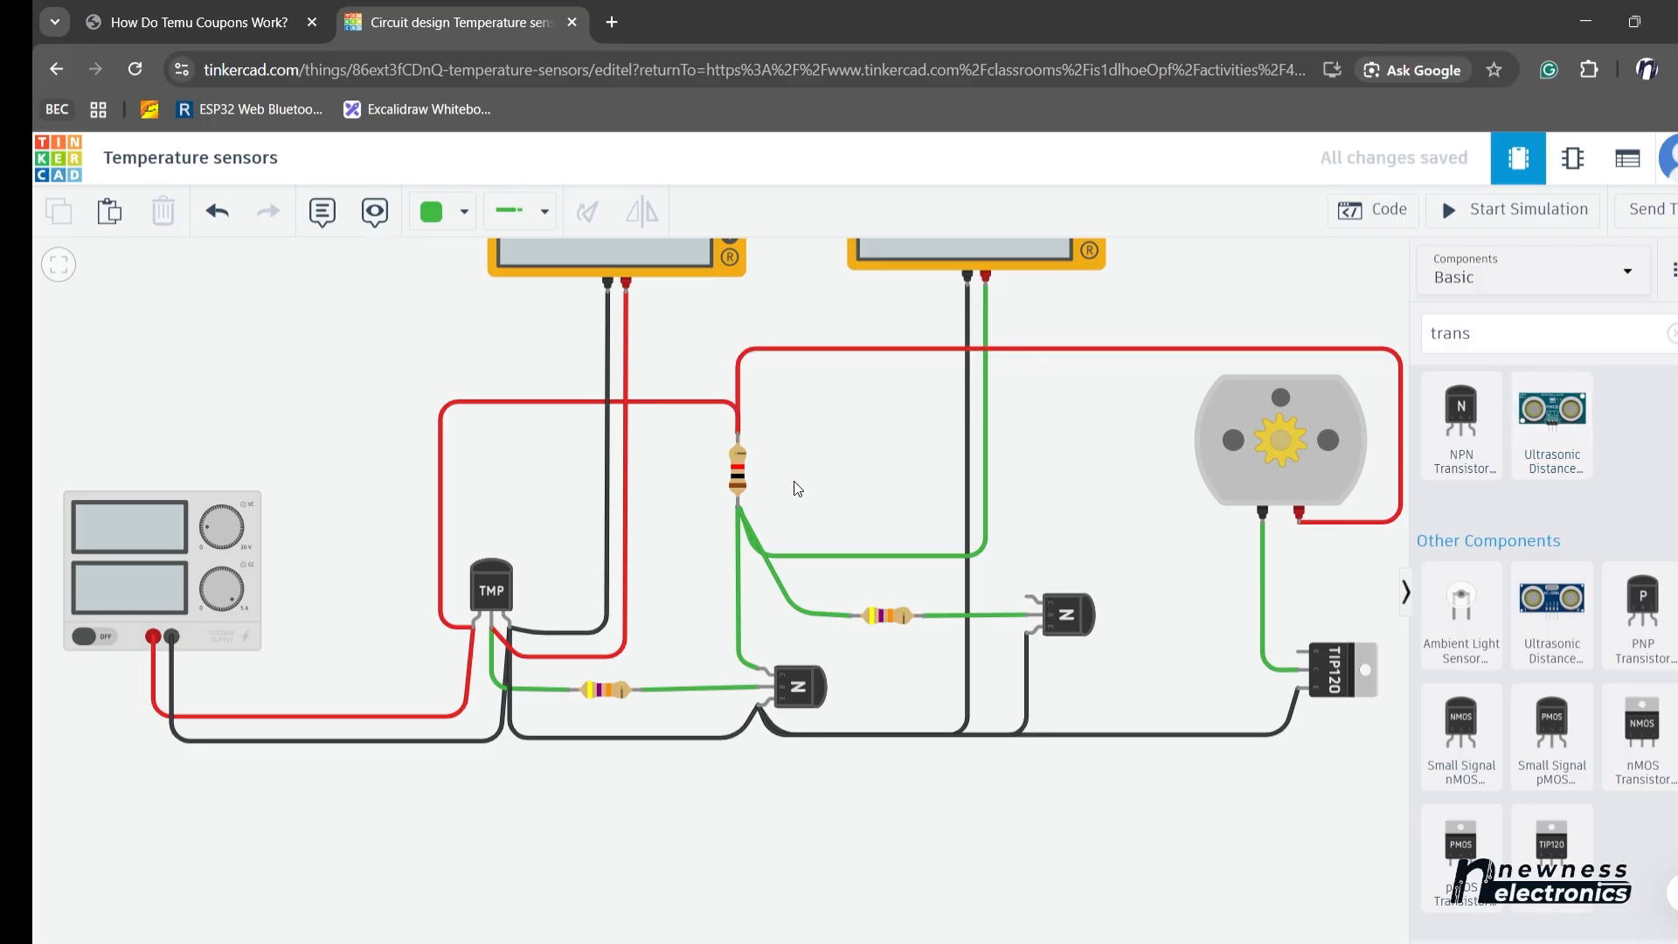
left_click(739, 481)
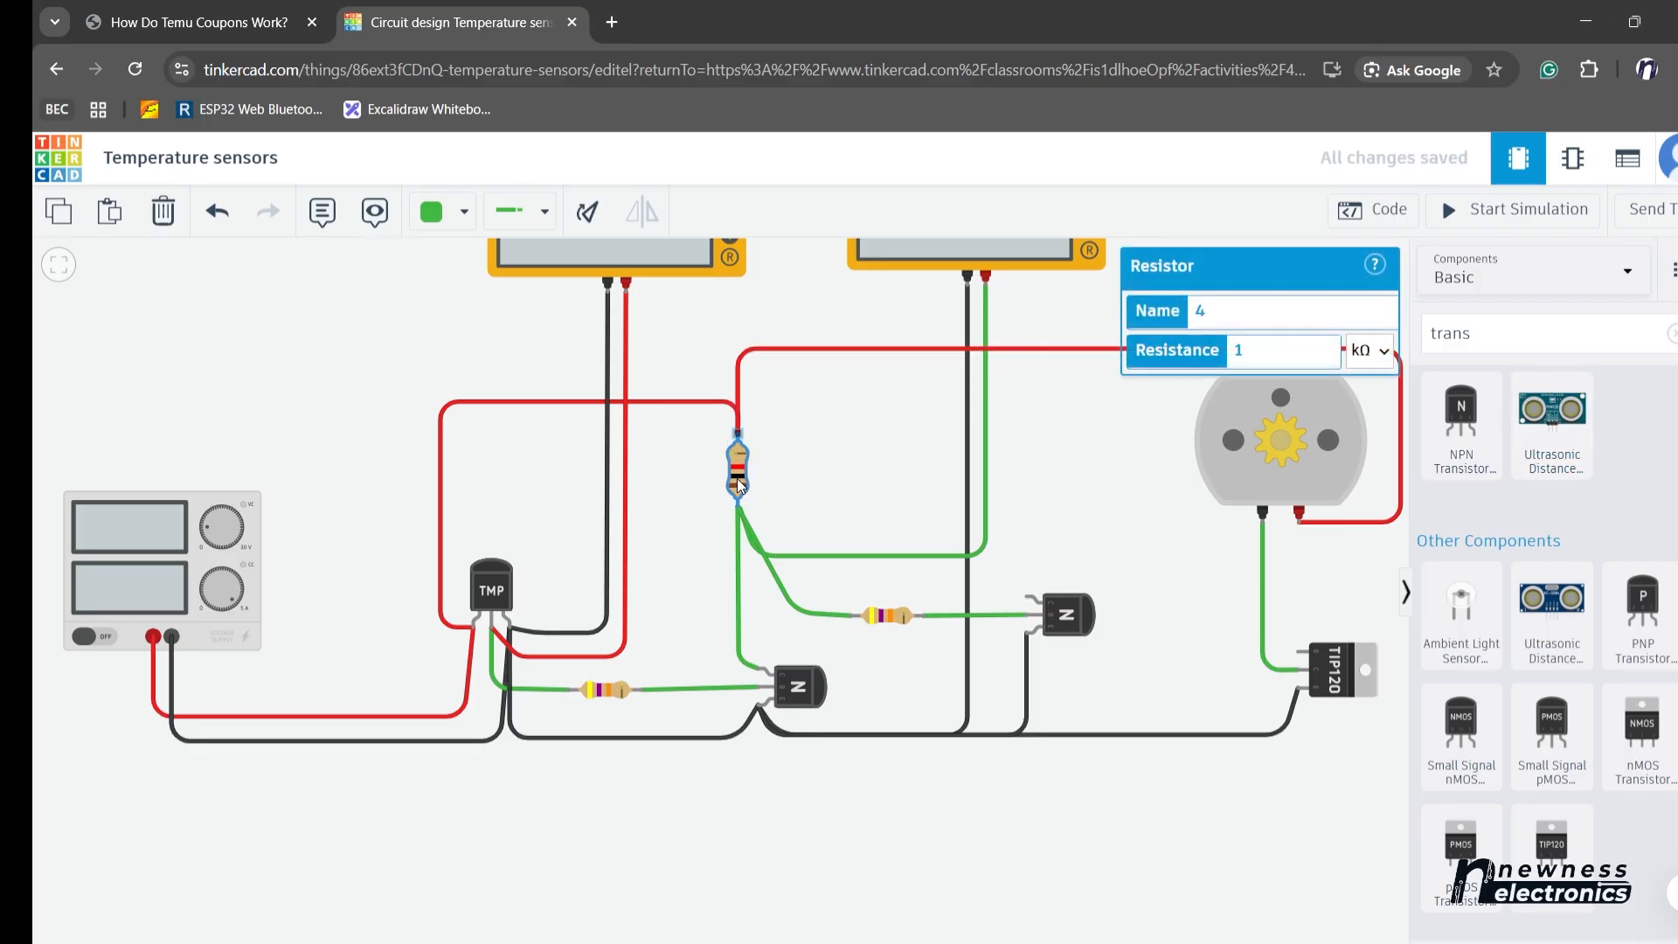
left_click_drag(739, 485, 1028, 476)
left_click(1119, 530)
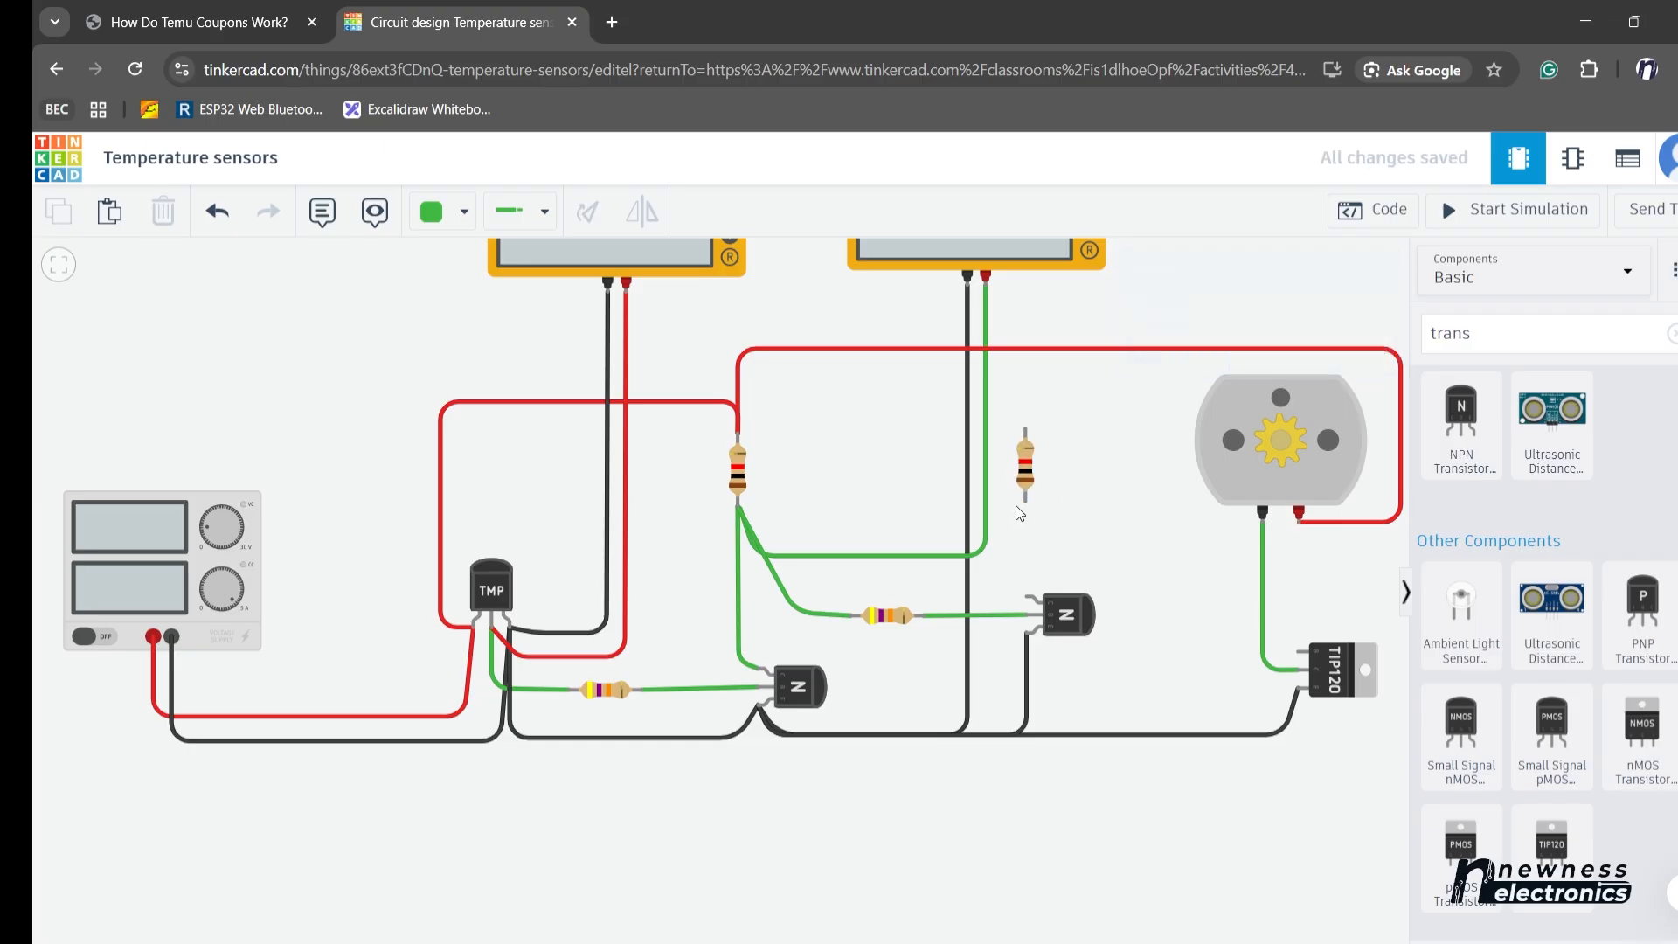
- Wire the copied 1 kΩ resistor's lower end to the new transistor's collector and its upper end to the original 1 kΩ resistor's top, in green
left_click(1026, 503)
left_click(1028, 597)
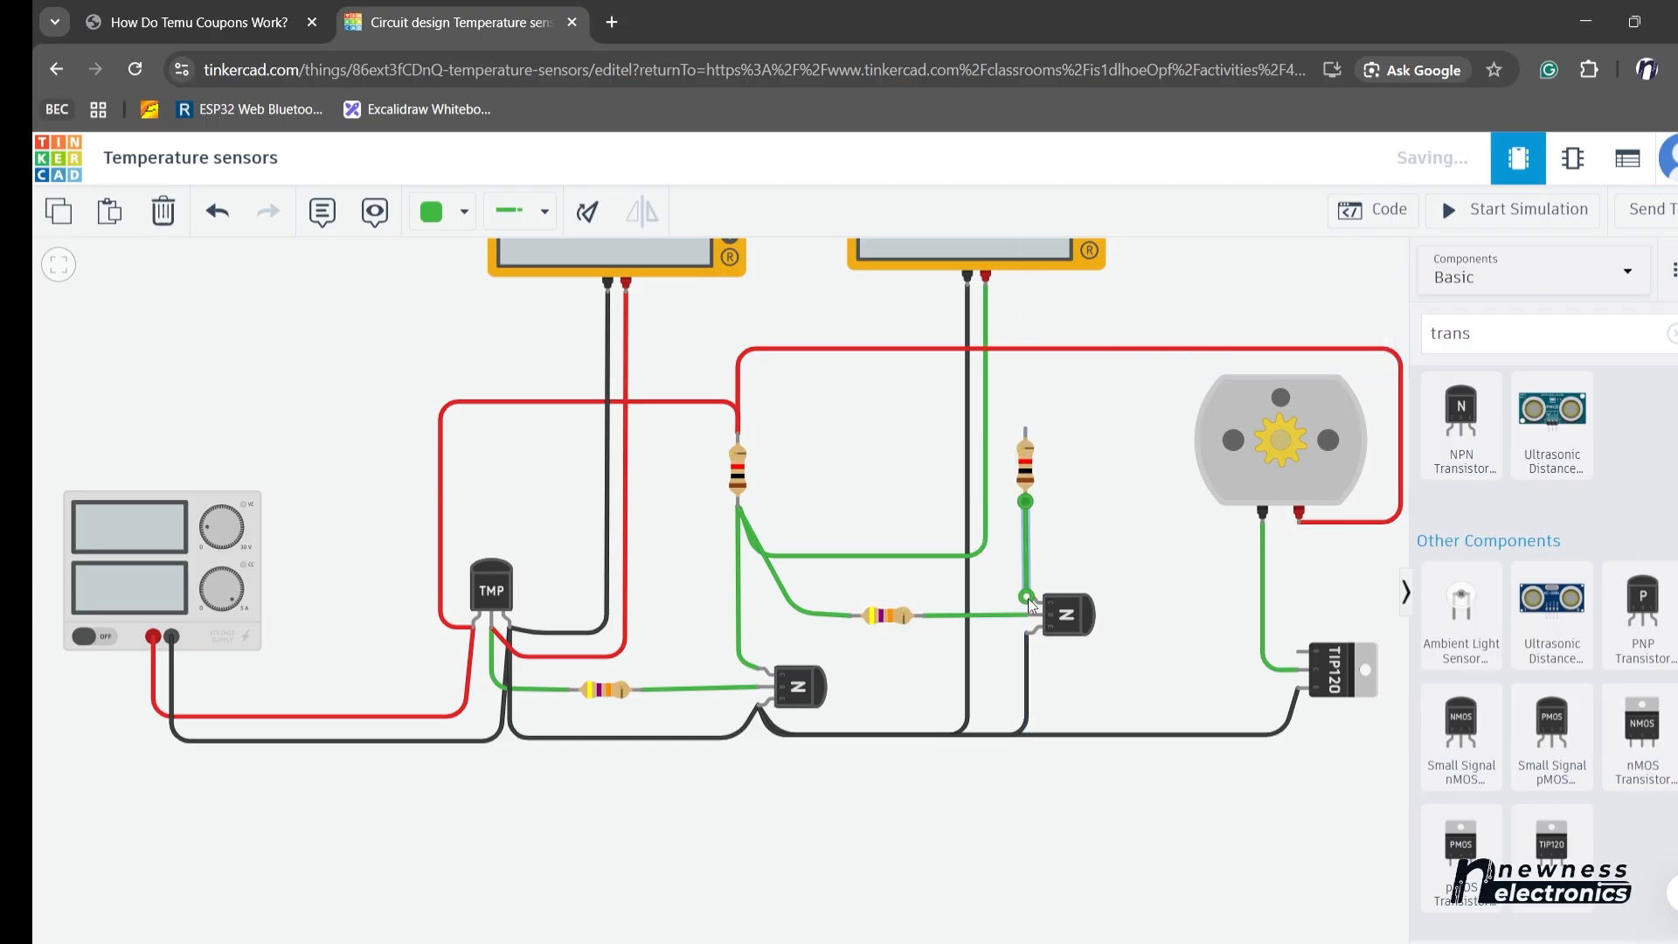
left_click(1025, 430)
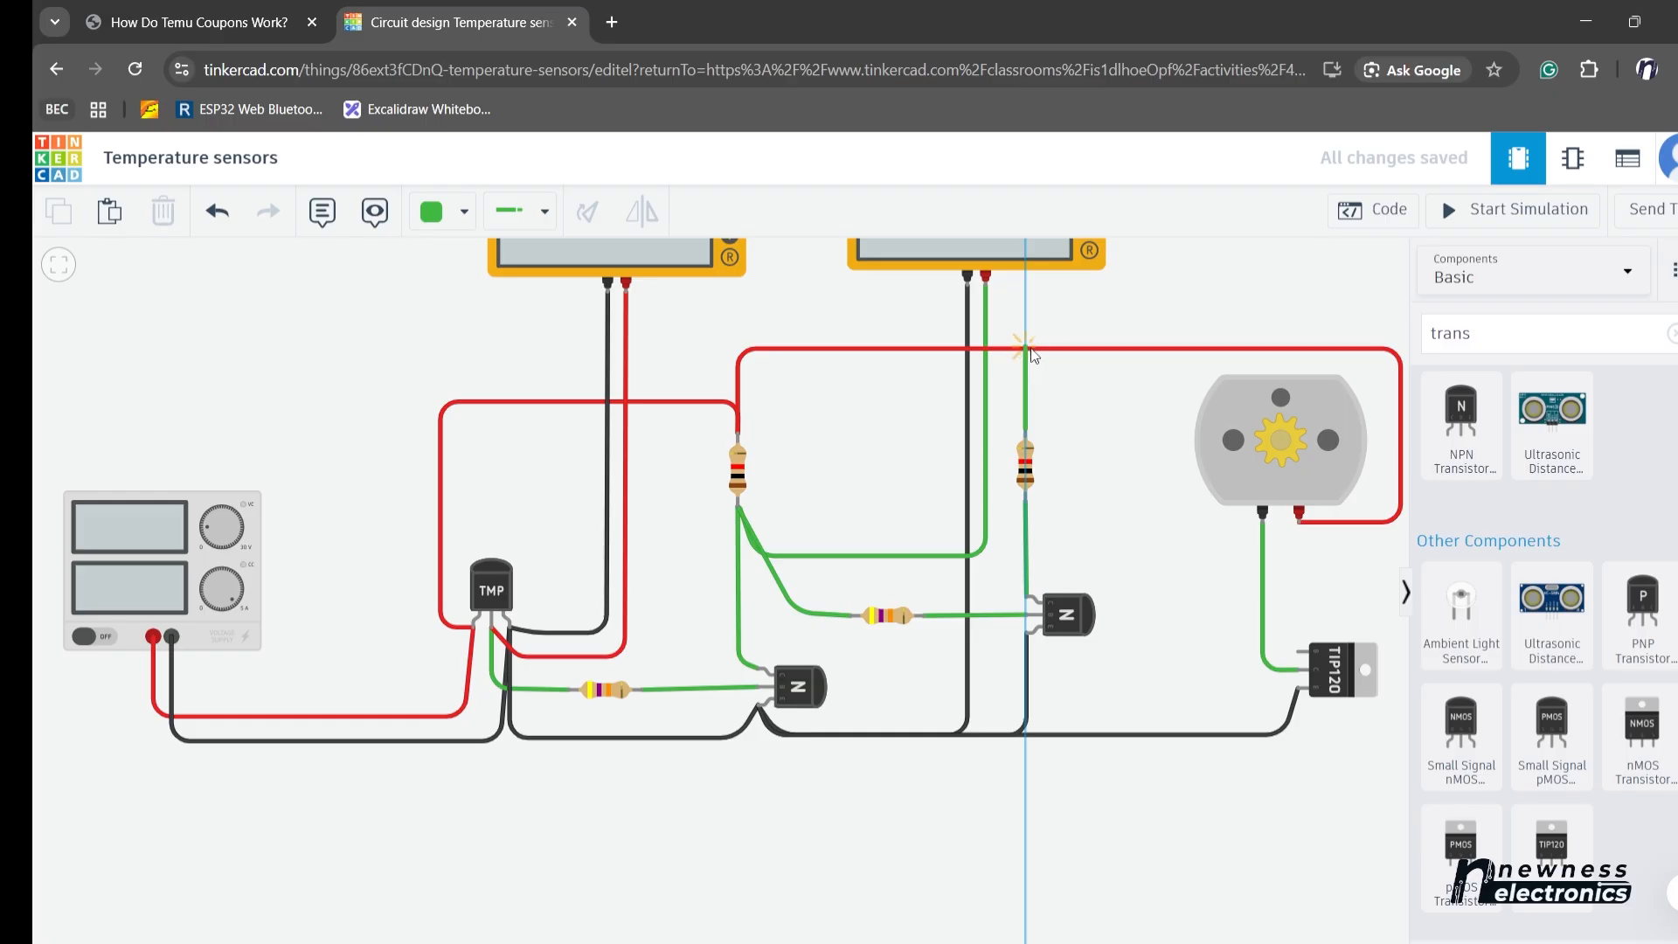
left_click(1024, 345)
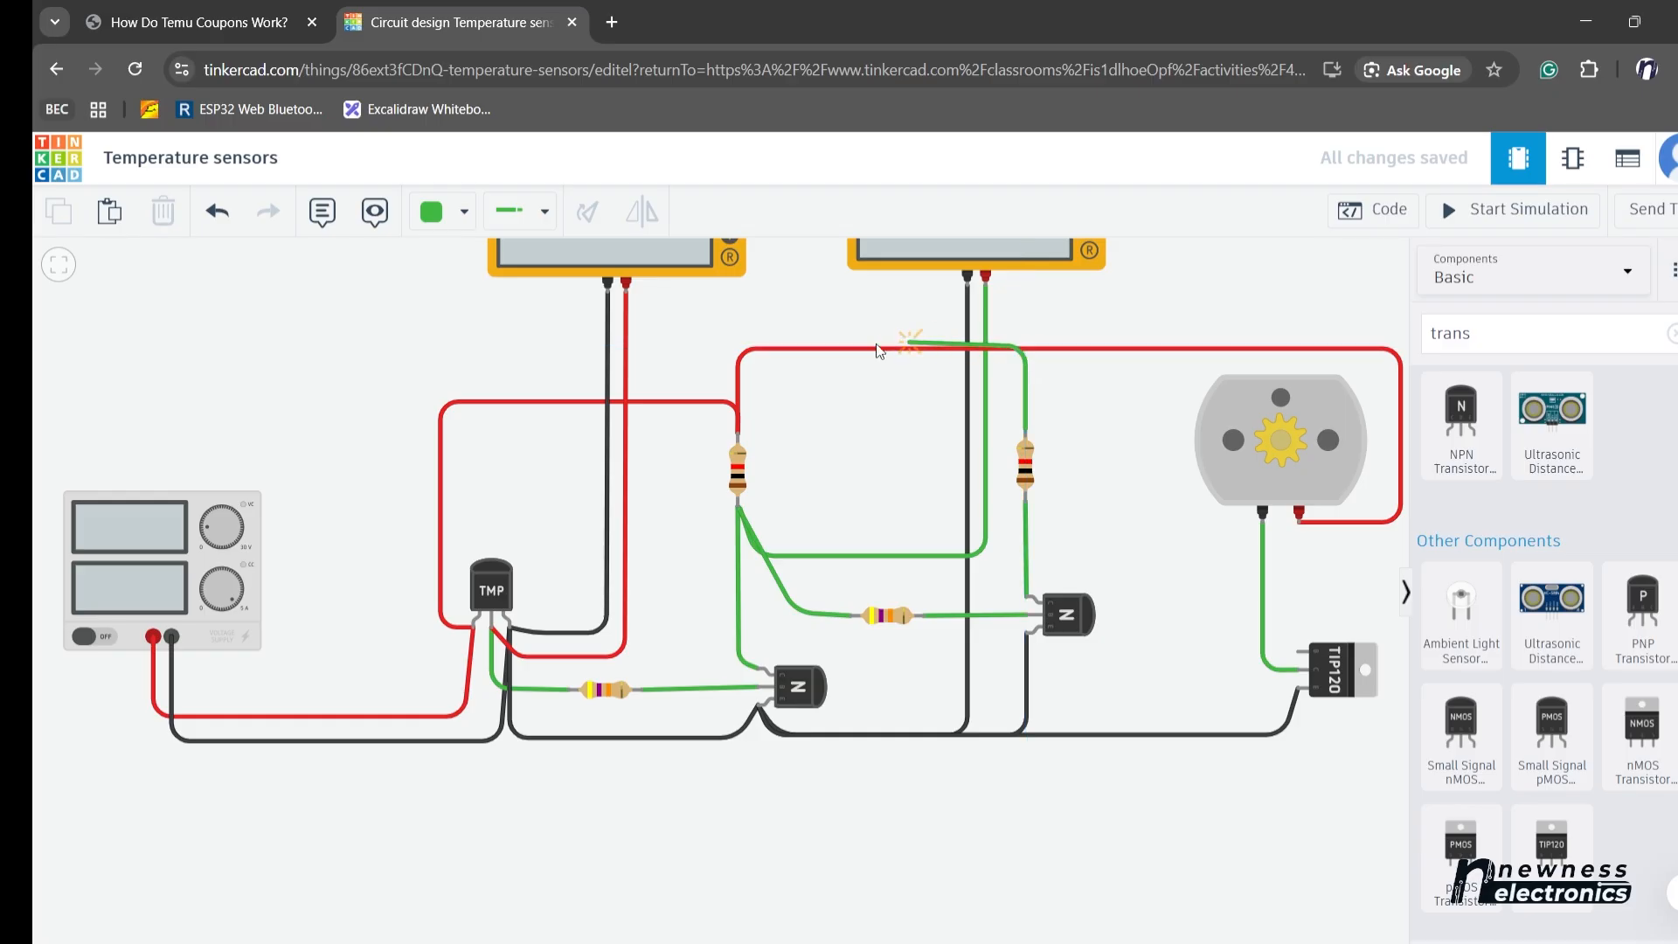
left_click(745, 348)
left_click(738, 433)
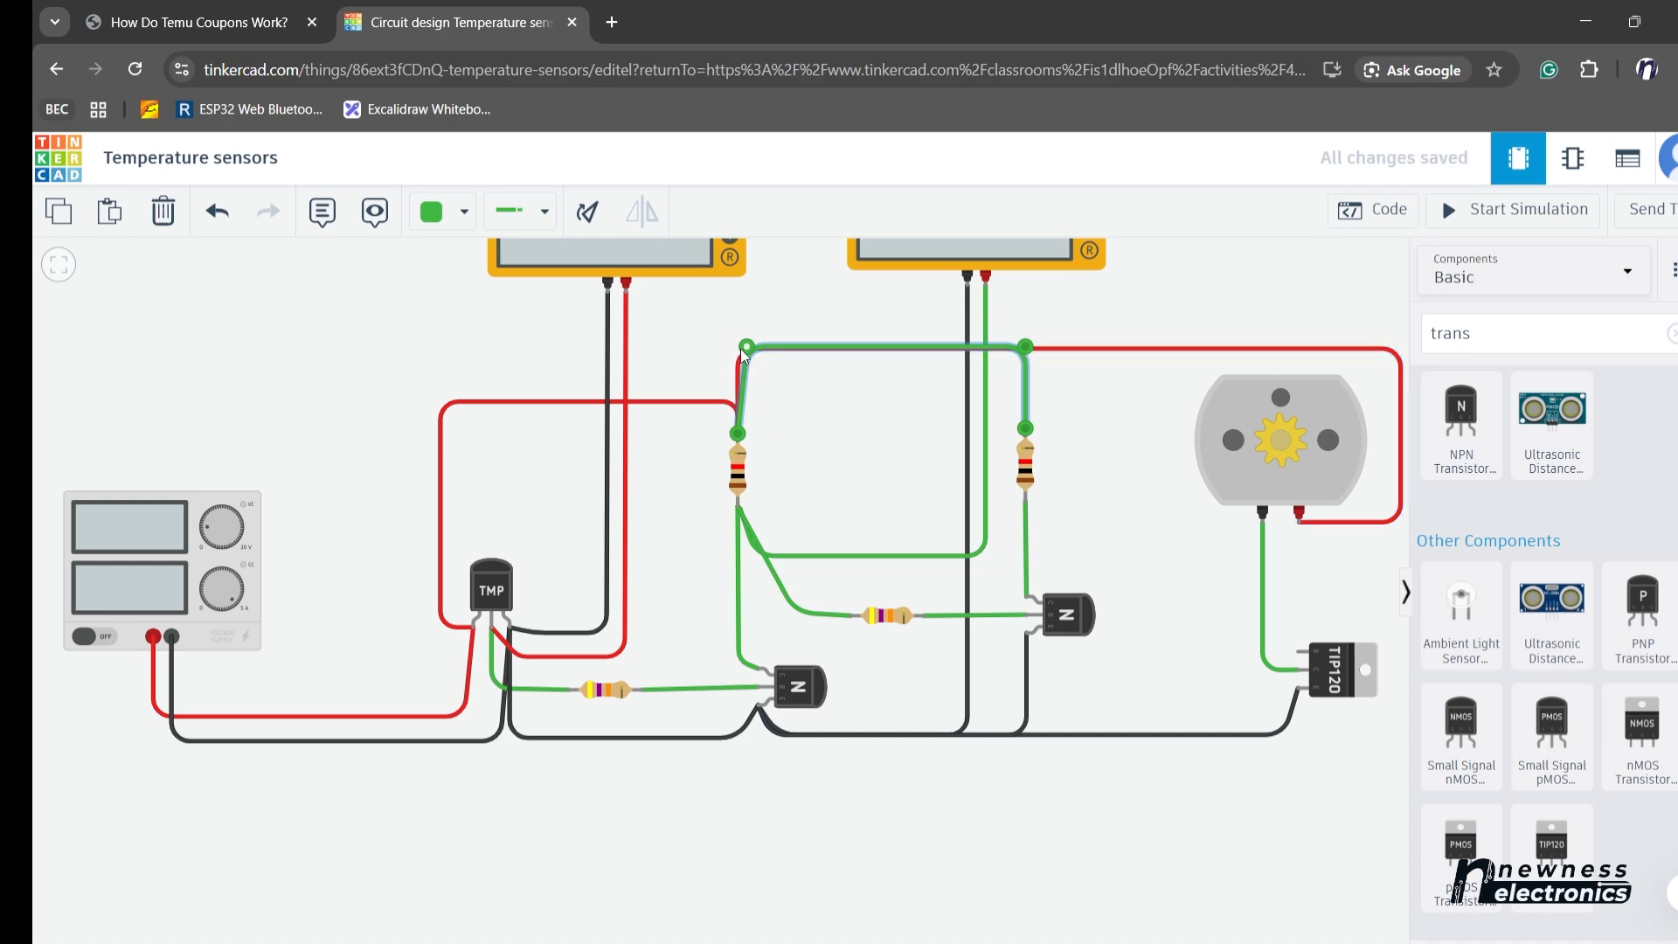
- Square the bends of the wire joining the tops of the two 1 kΩ resistors and colour it red
left_click_drag(742, 350, 737, 348)
left_click_drag(1026, 350, 1027, 355)
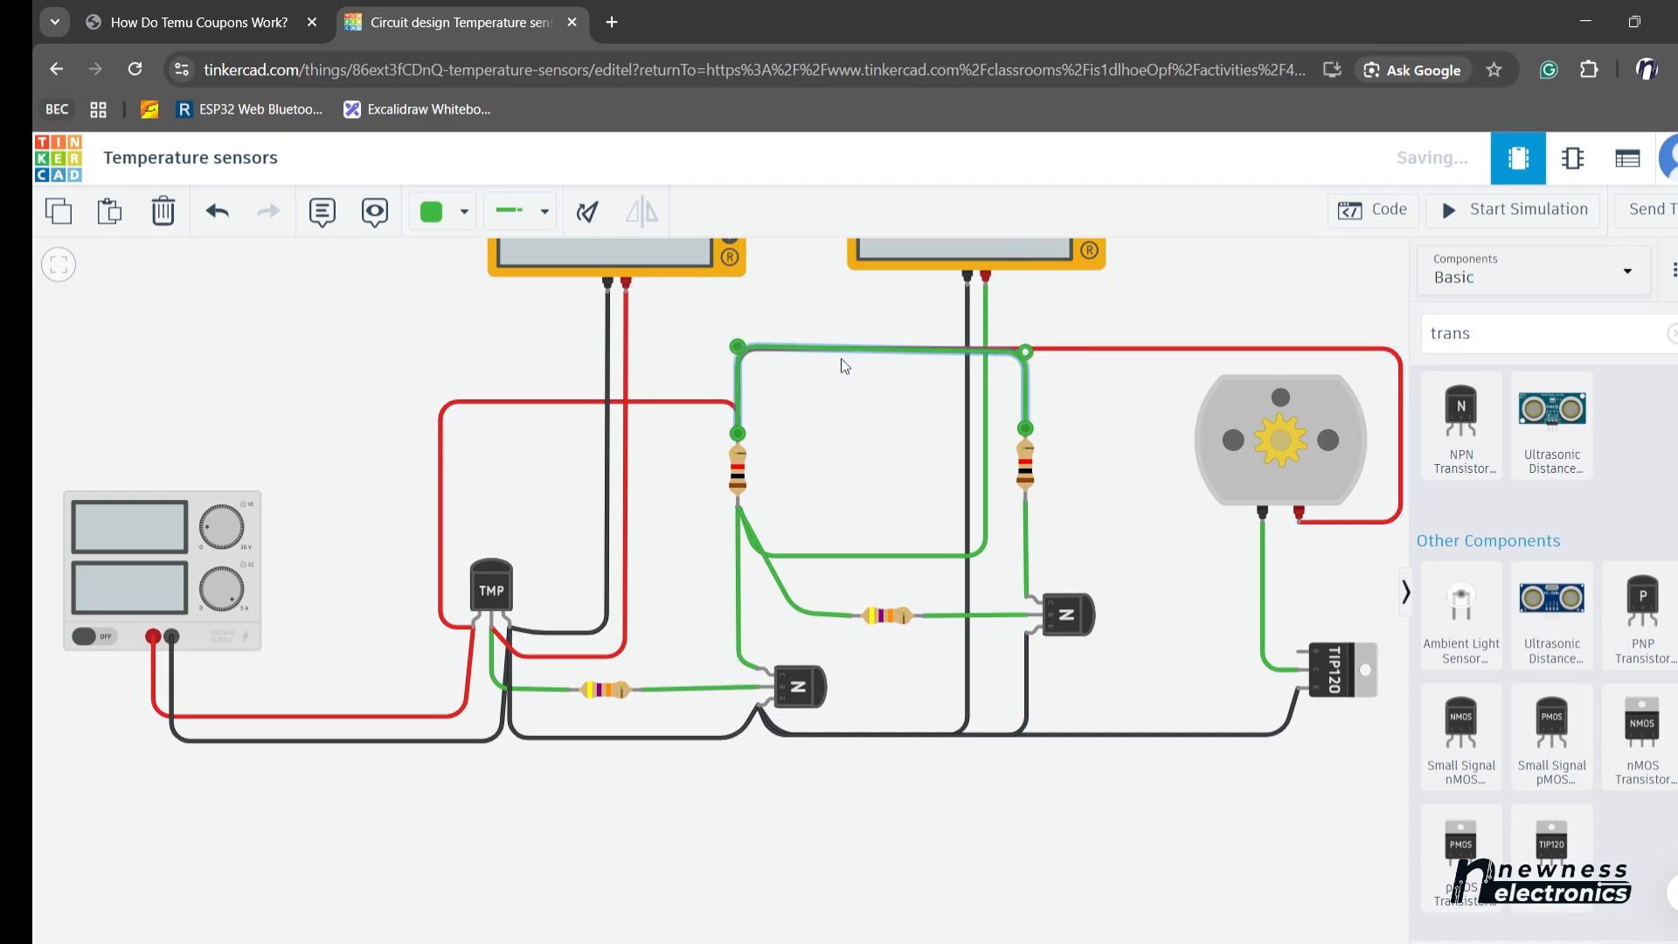
left_click_drag(739, 348, 742, 352)
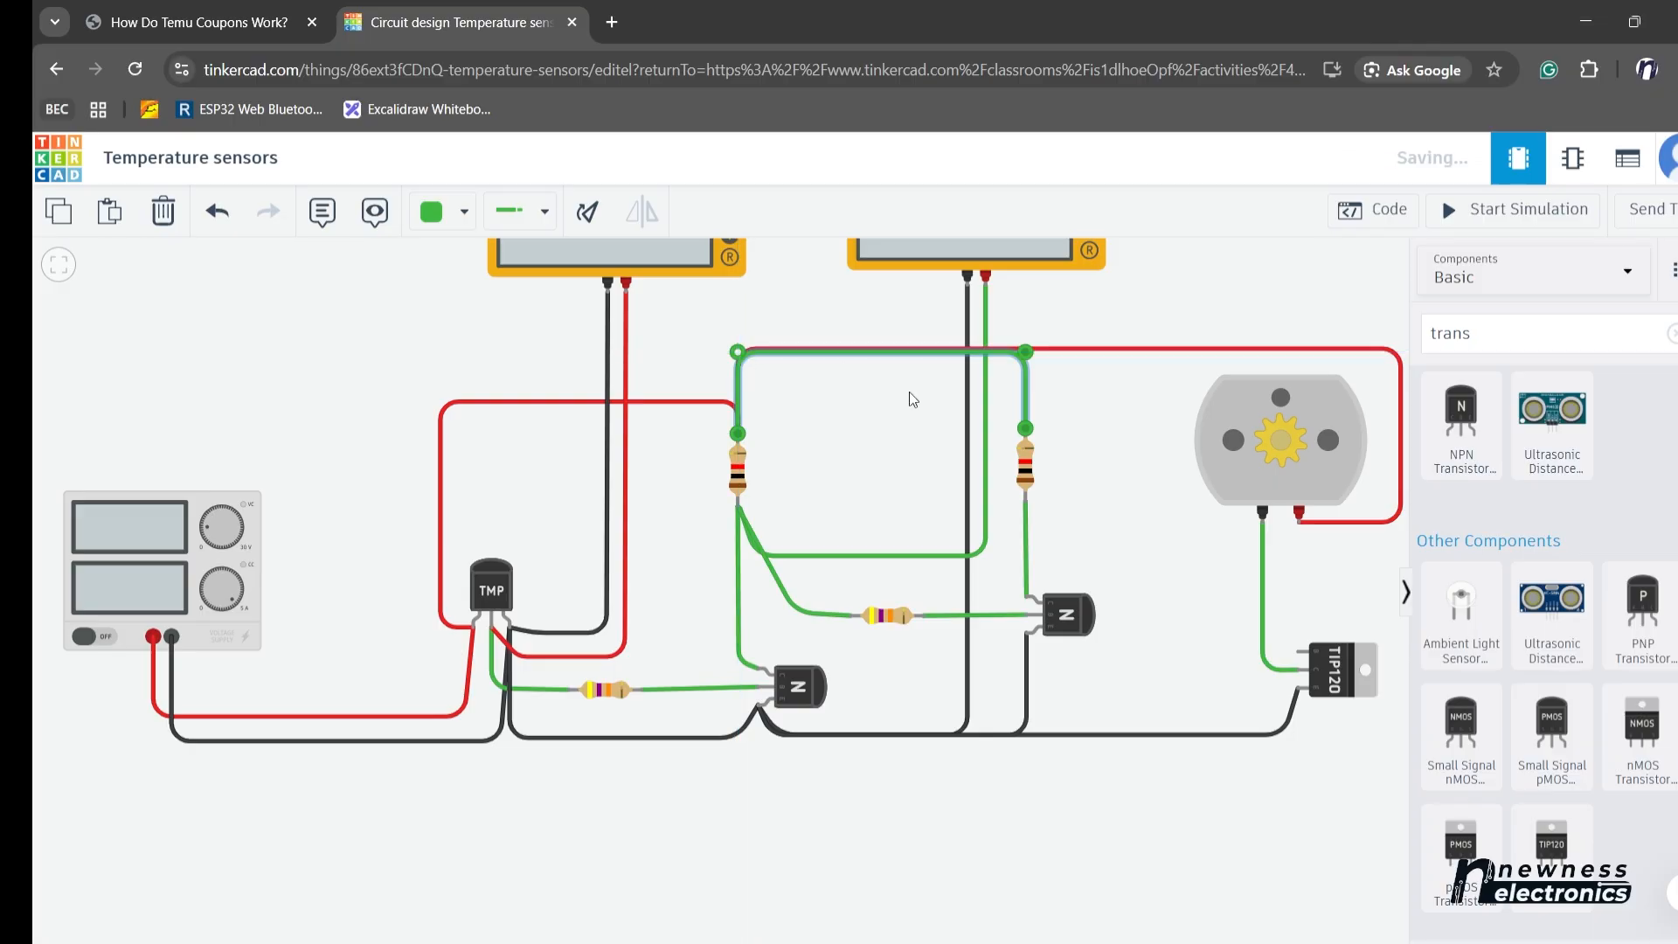
left_click(1113, 429)
left_click(1025, 402)
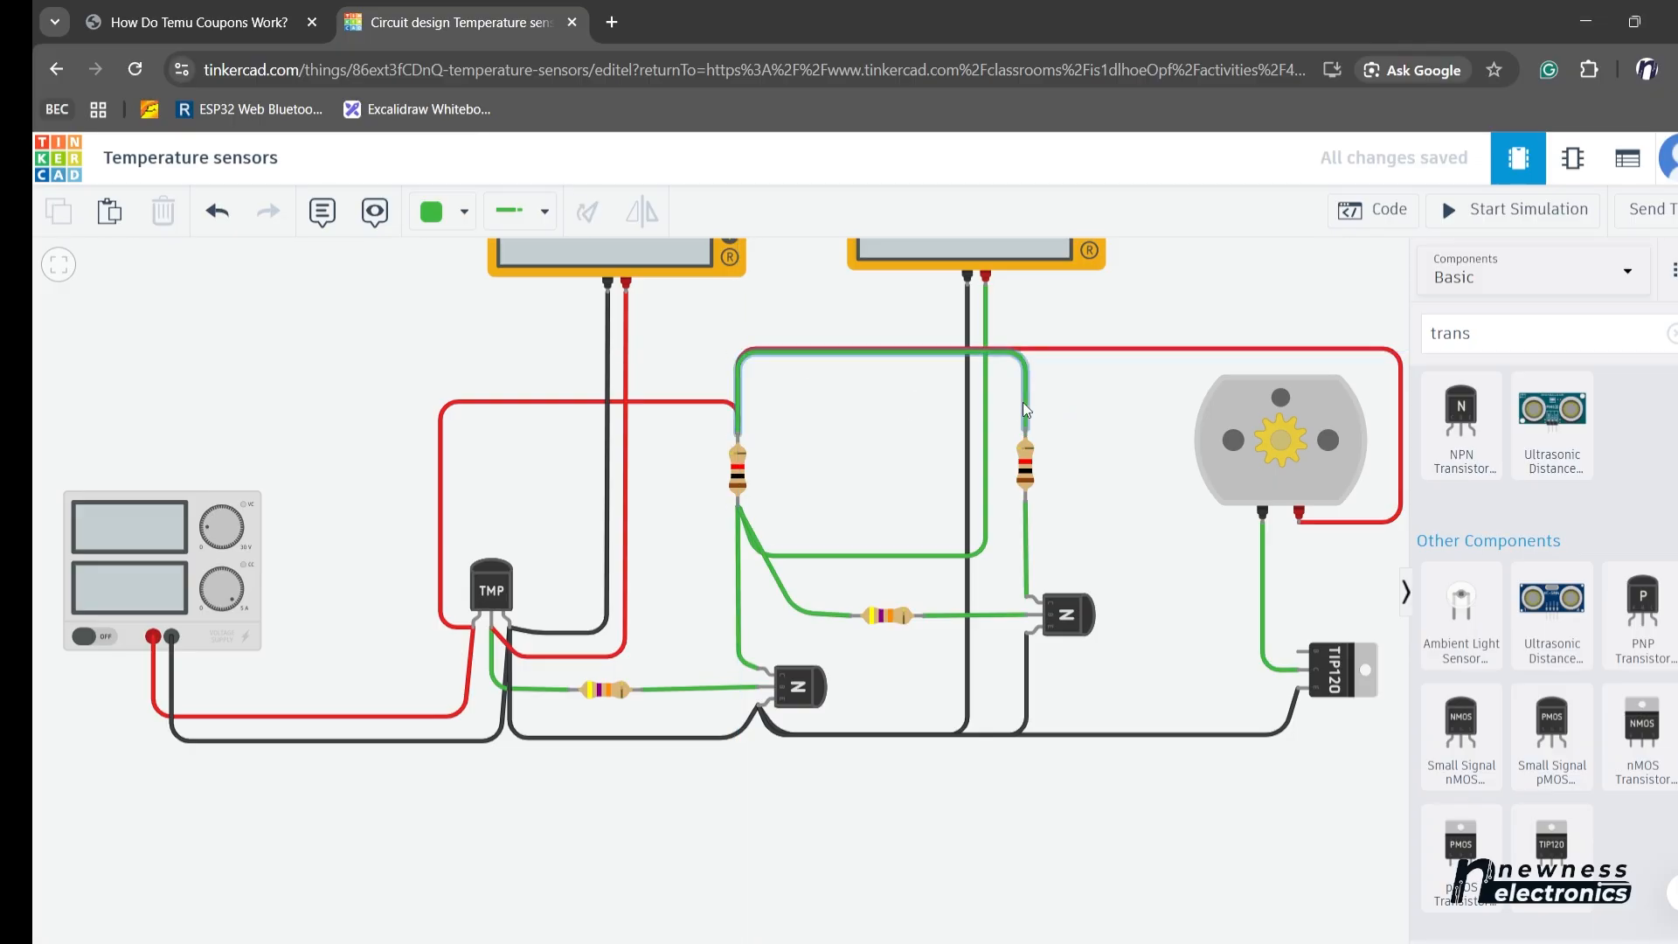
left_click(466, 214)
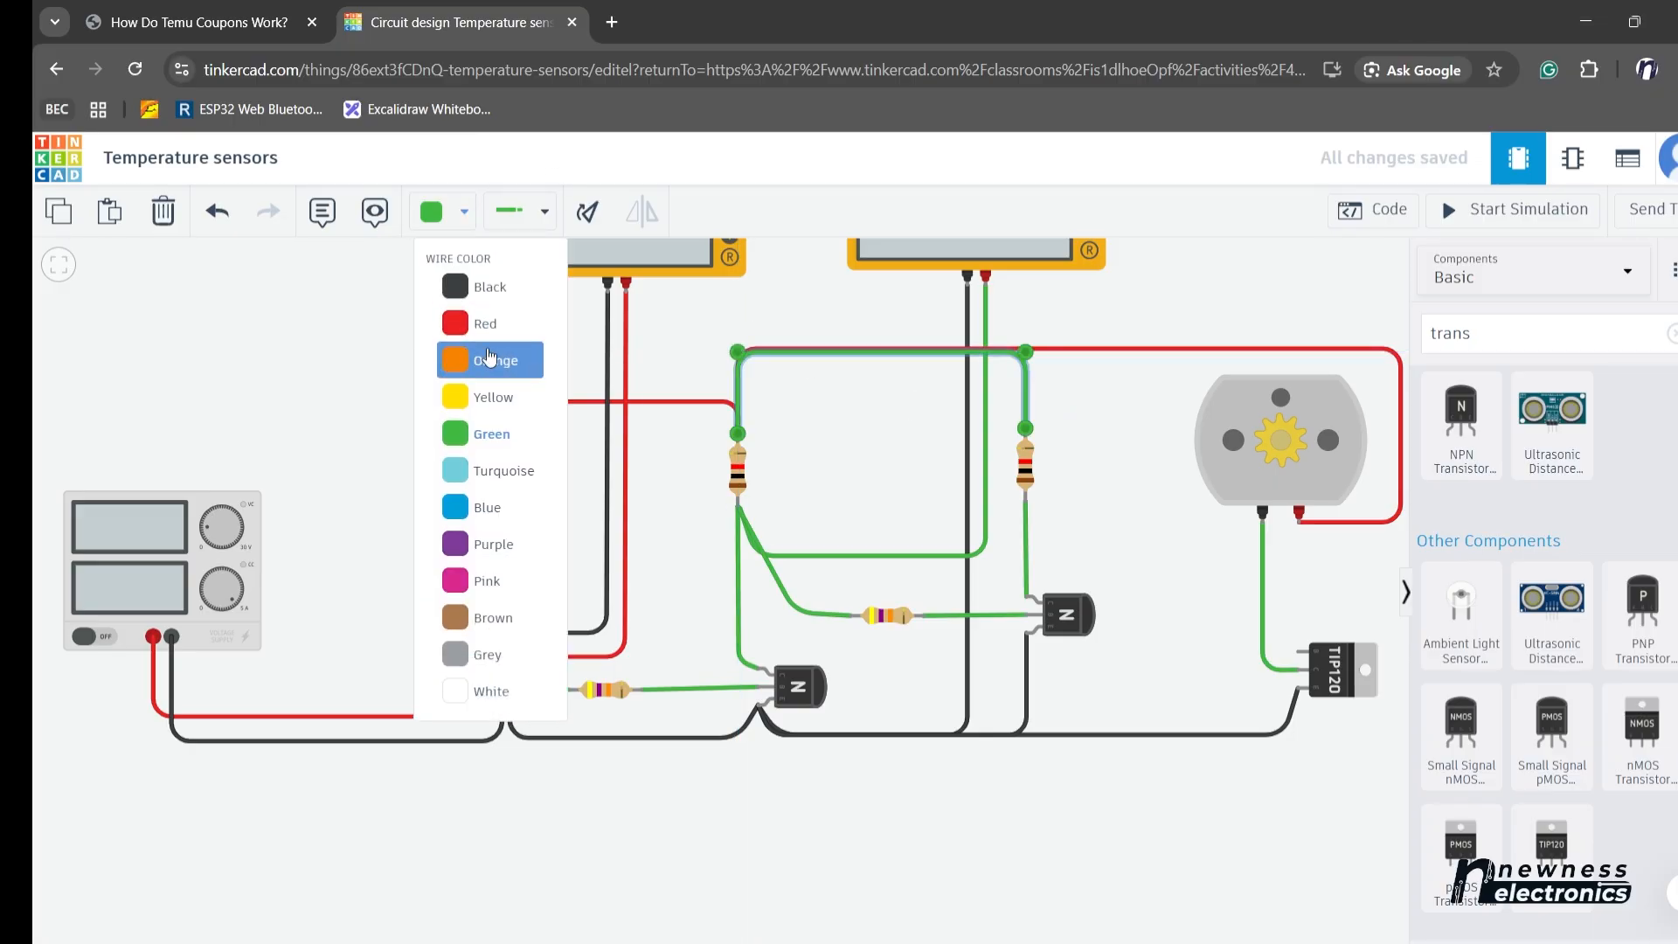
left_click(485, 325)
left_click(1090, 557)
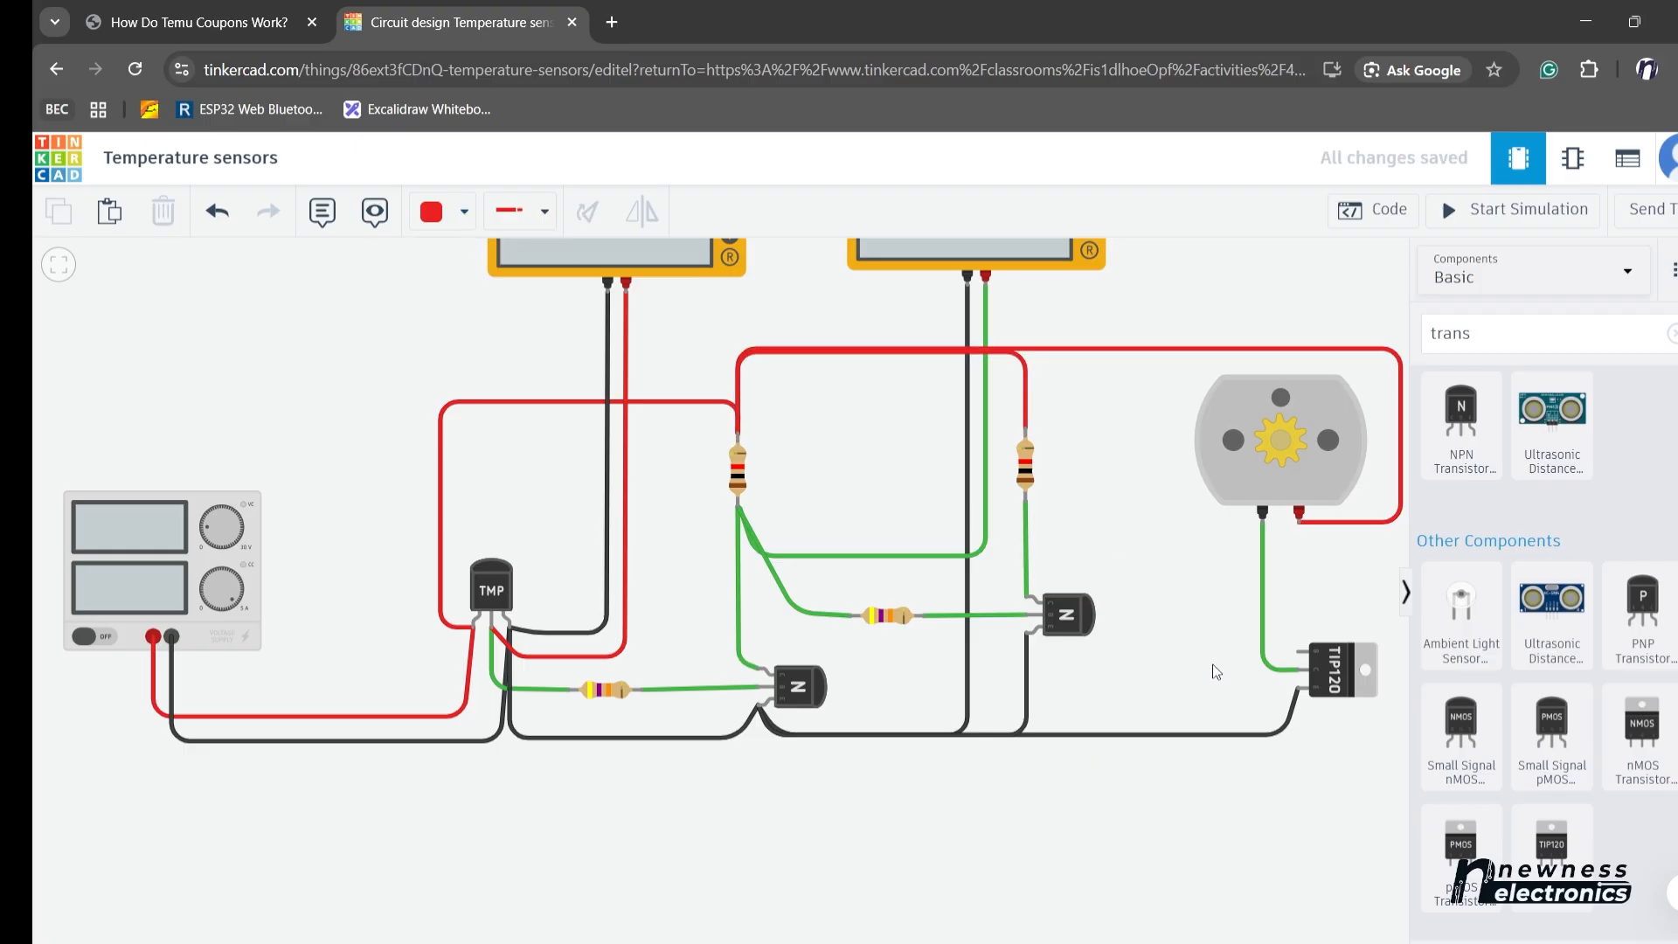
- Connect the TIP120's base to the new NPN transistor's collector with a green wire routed in right-angled bends below the motor's height
left_click(1299, 653)
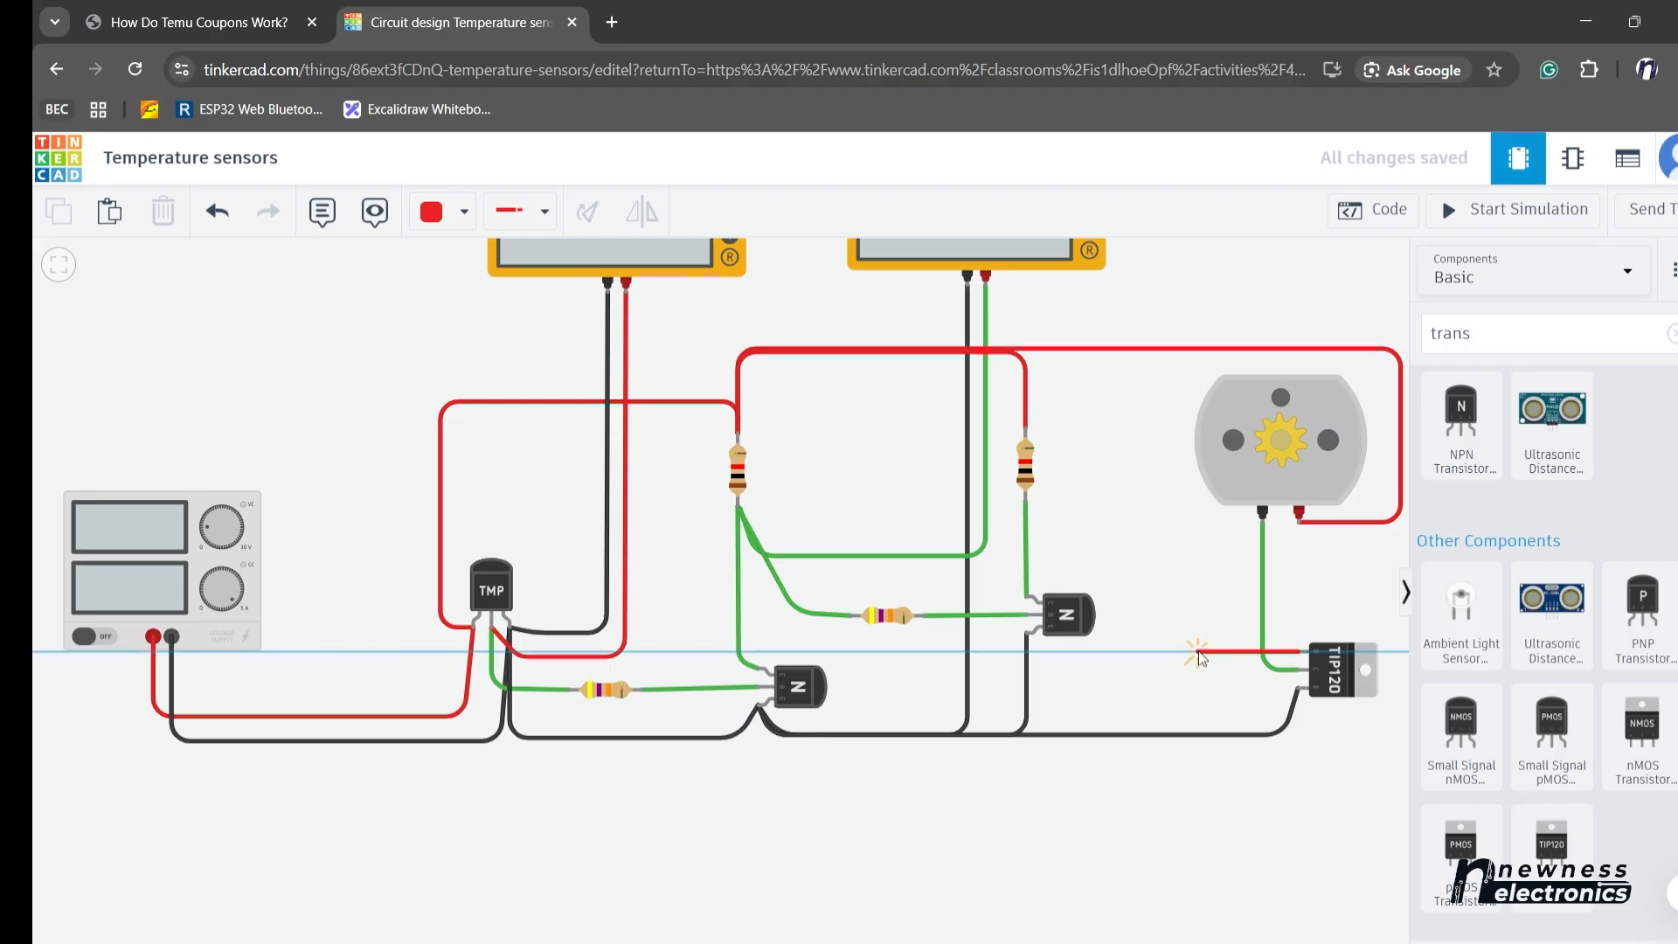
key("Escape")
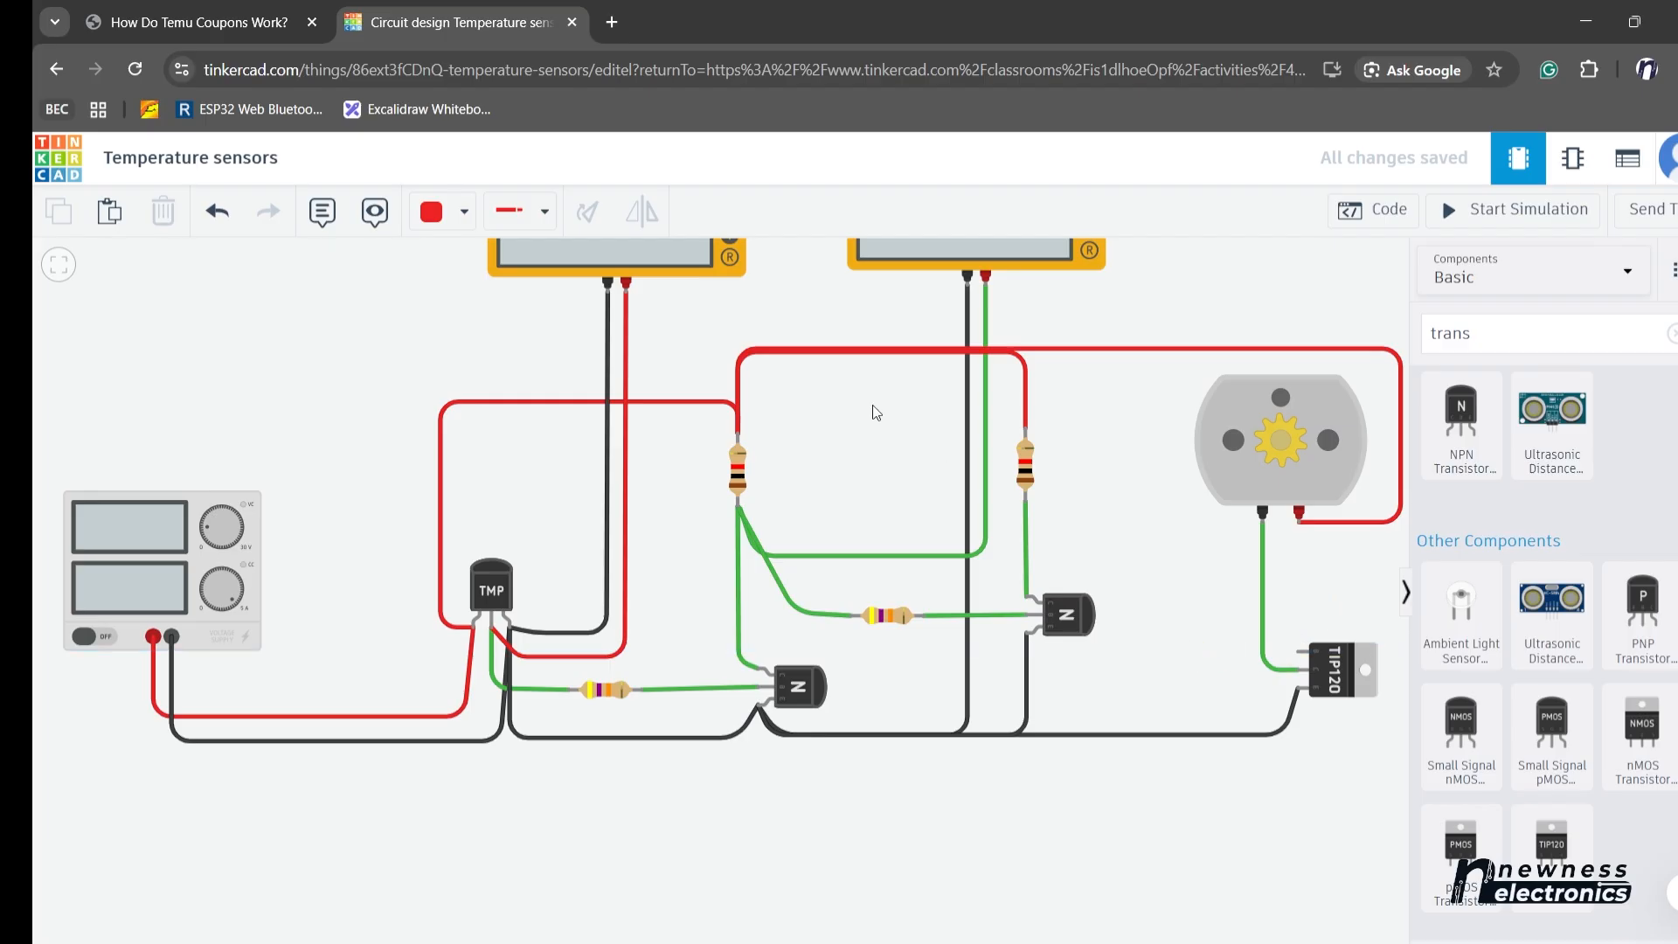
left_click(447, 213)
left_click(484, 440)
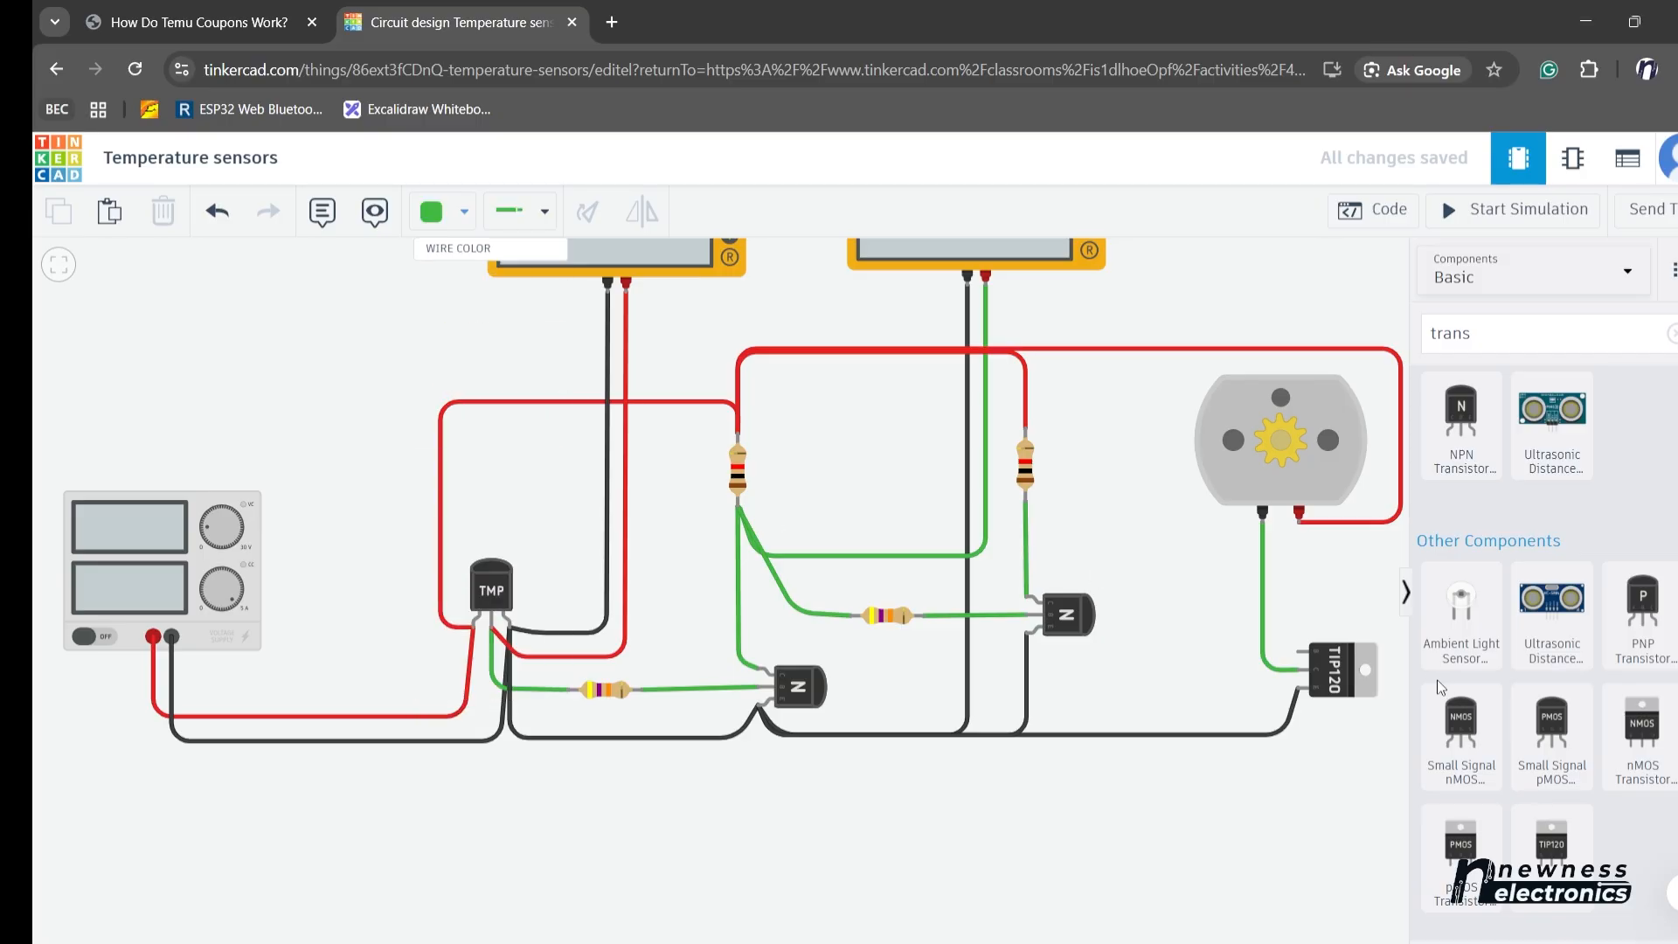
left_click(1300, 653)
left_click(1191, 654)
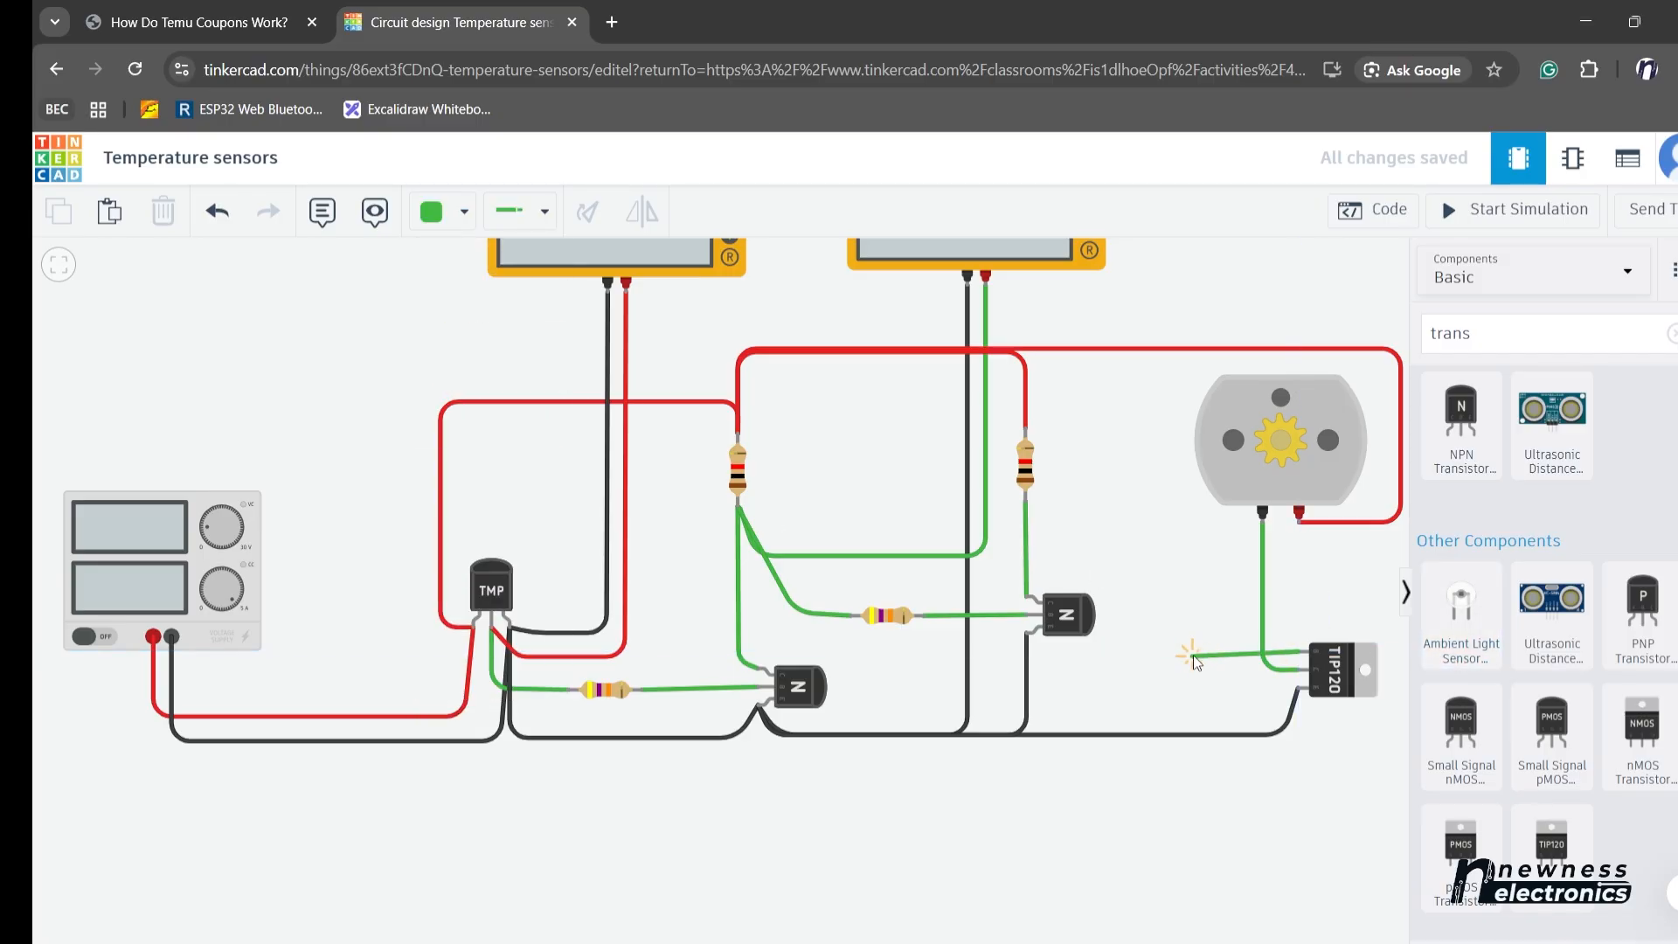
left_click(1169, 517)
left_click(1186, 547)
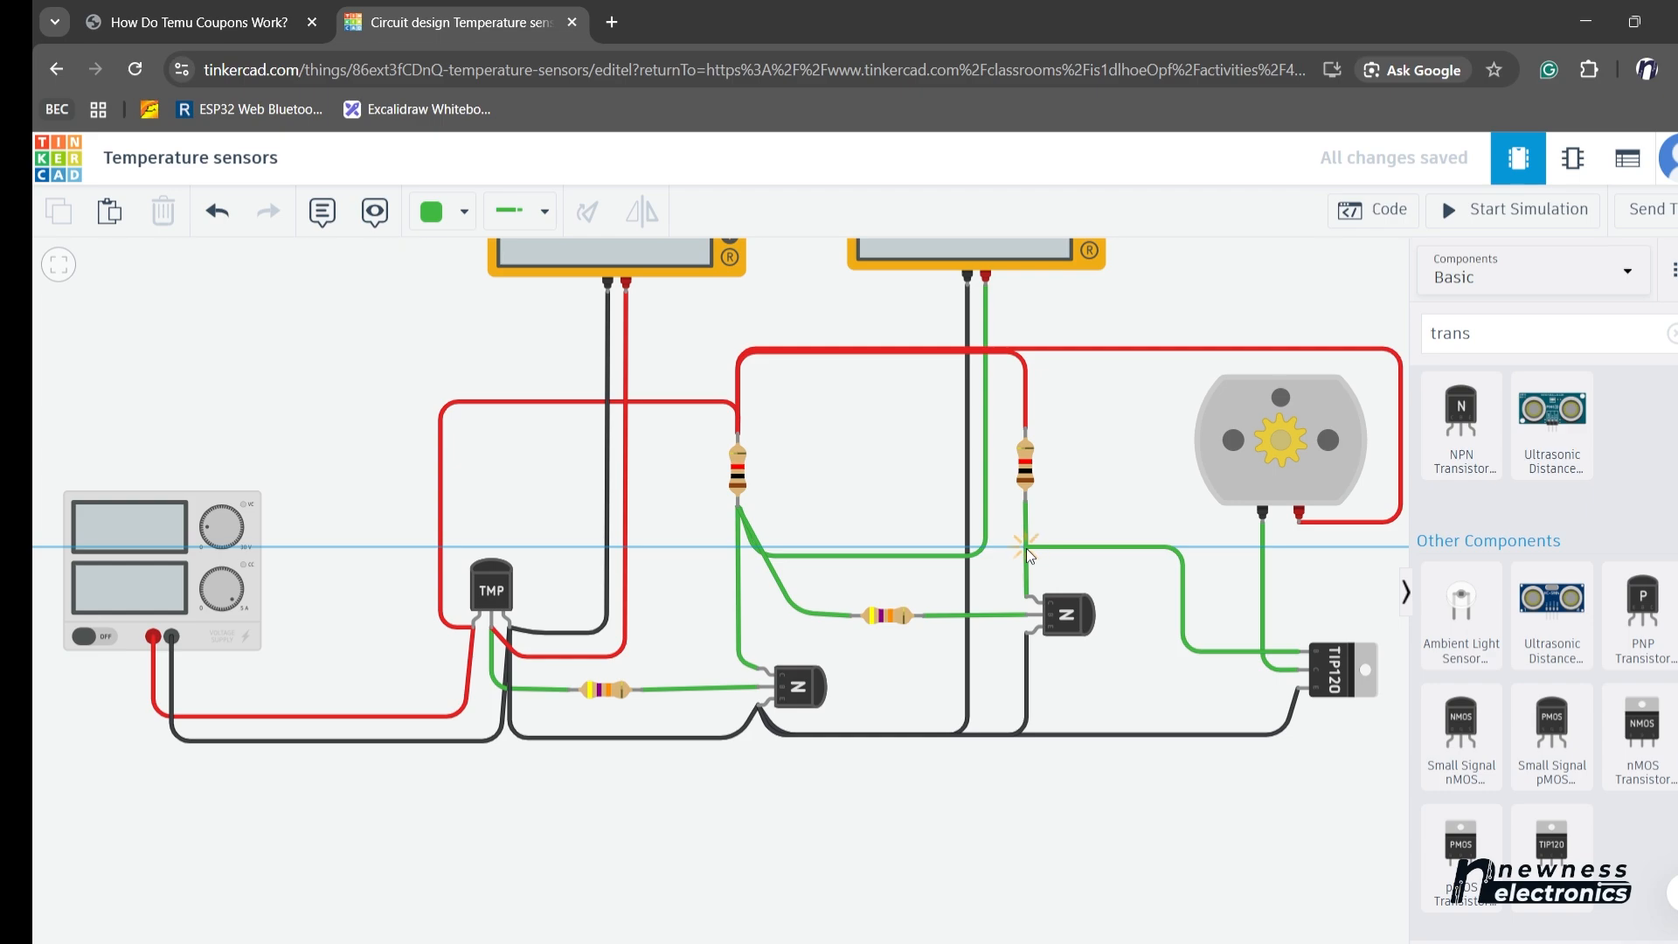
left_click(1026, 548)
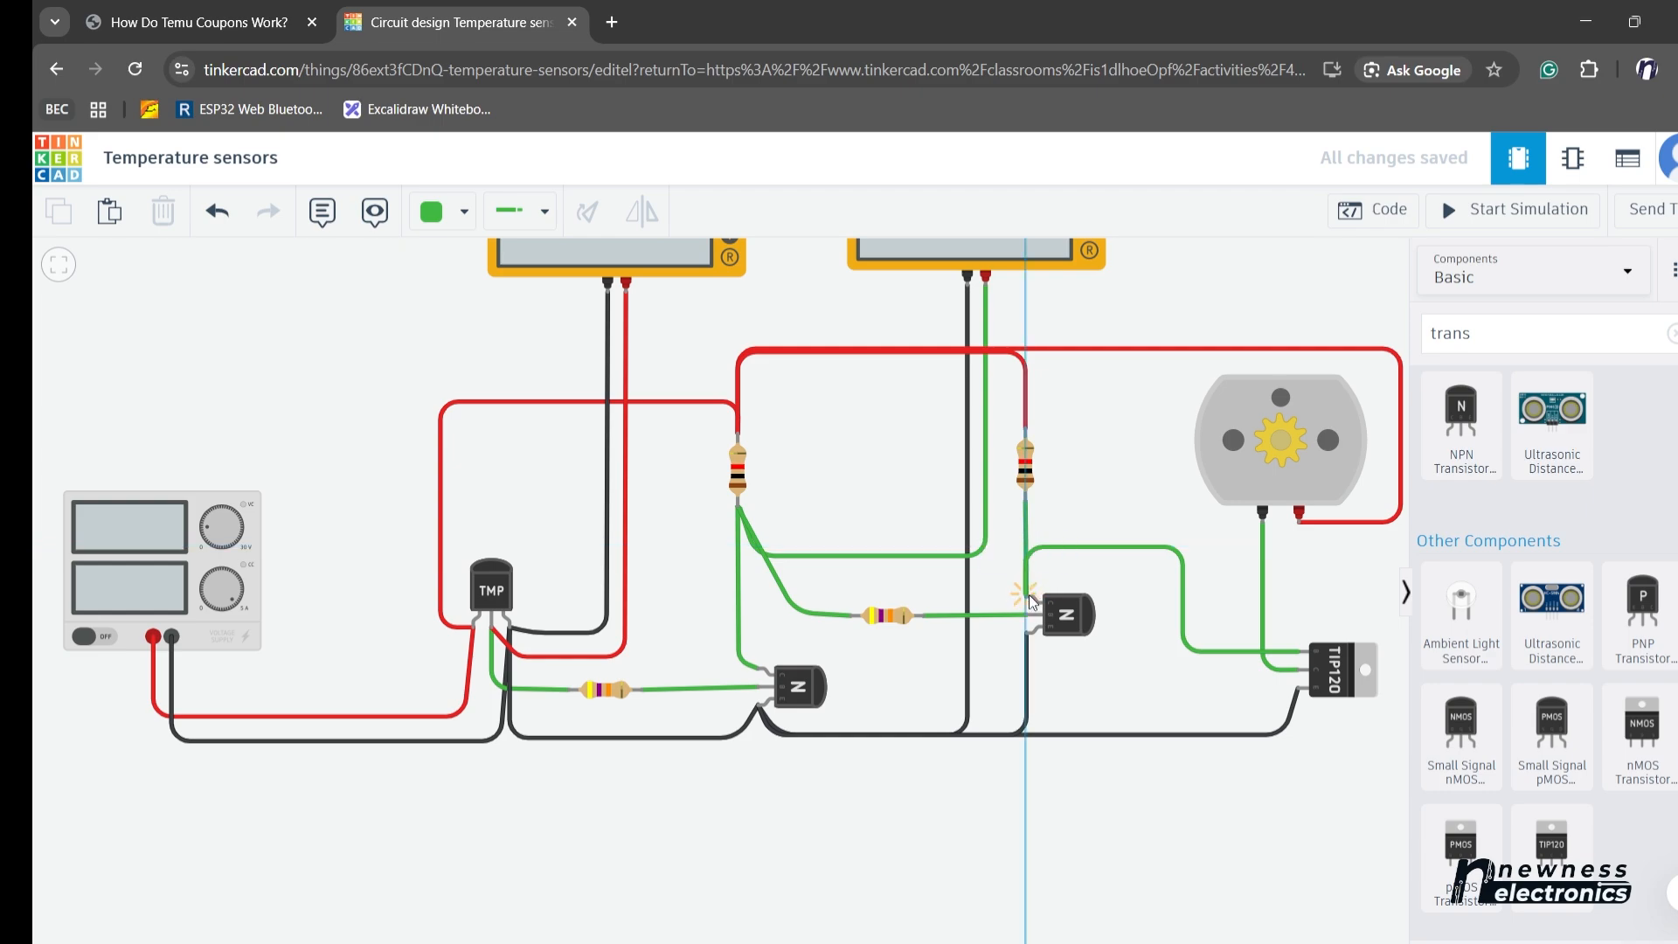
left_click(1029, 597)
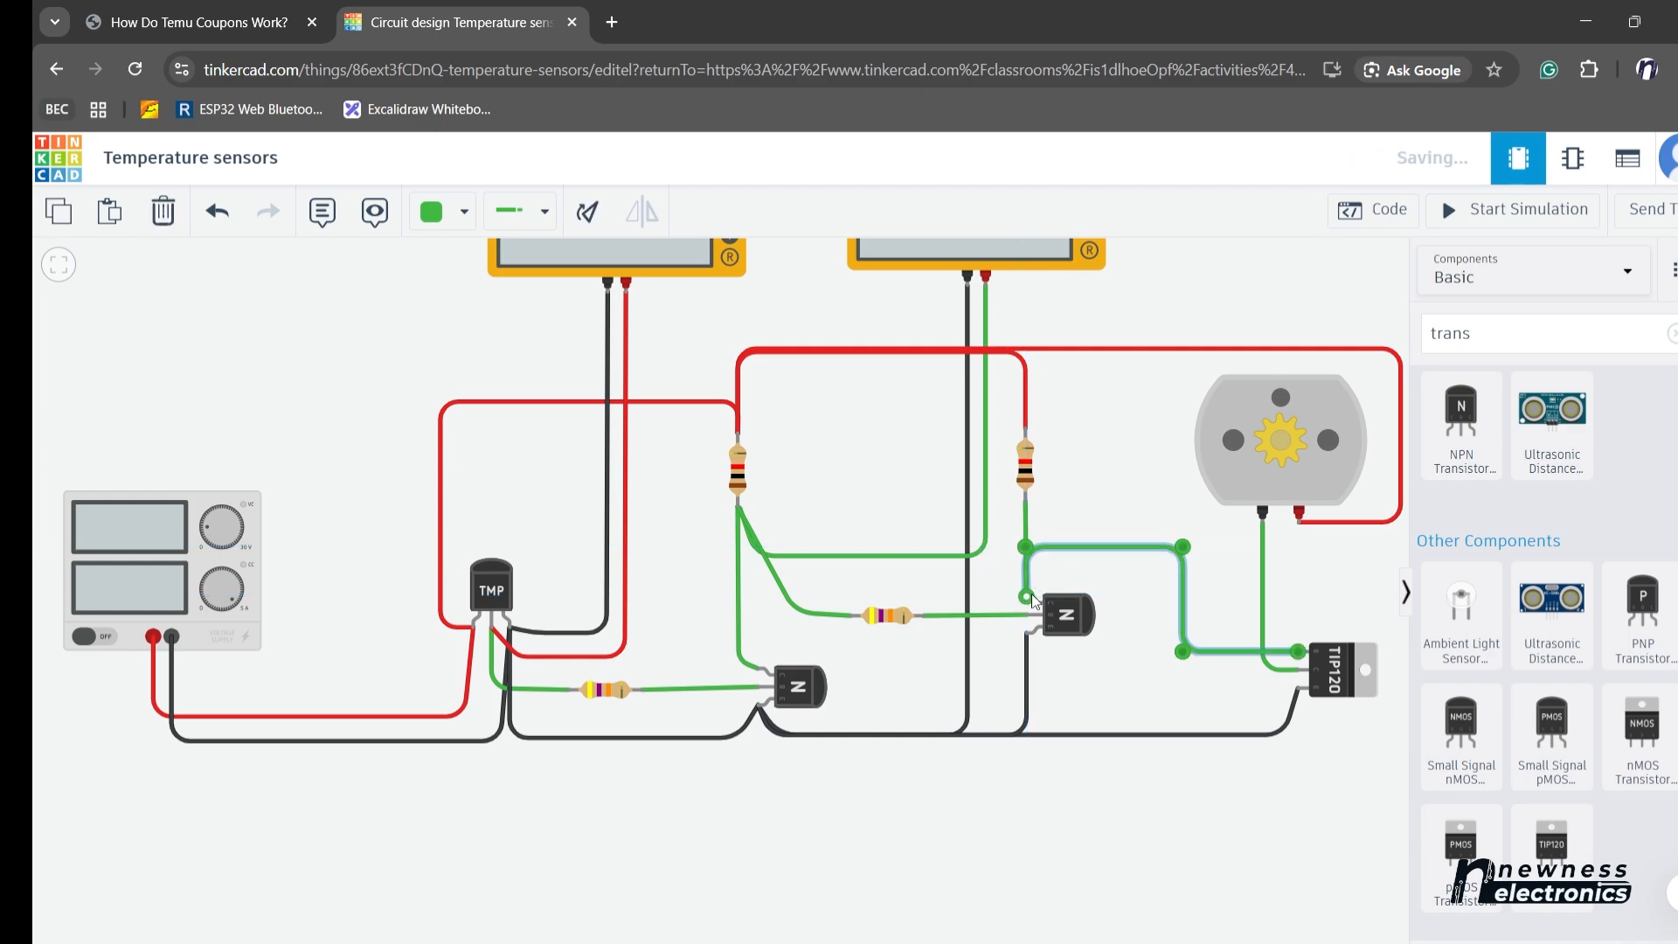
left_click(1094, 560)
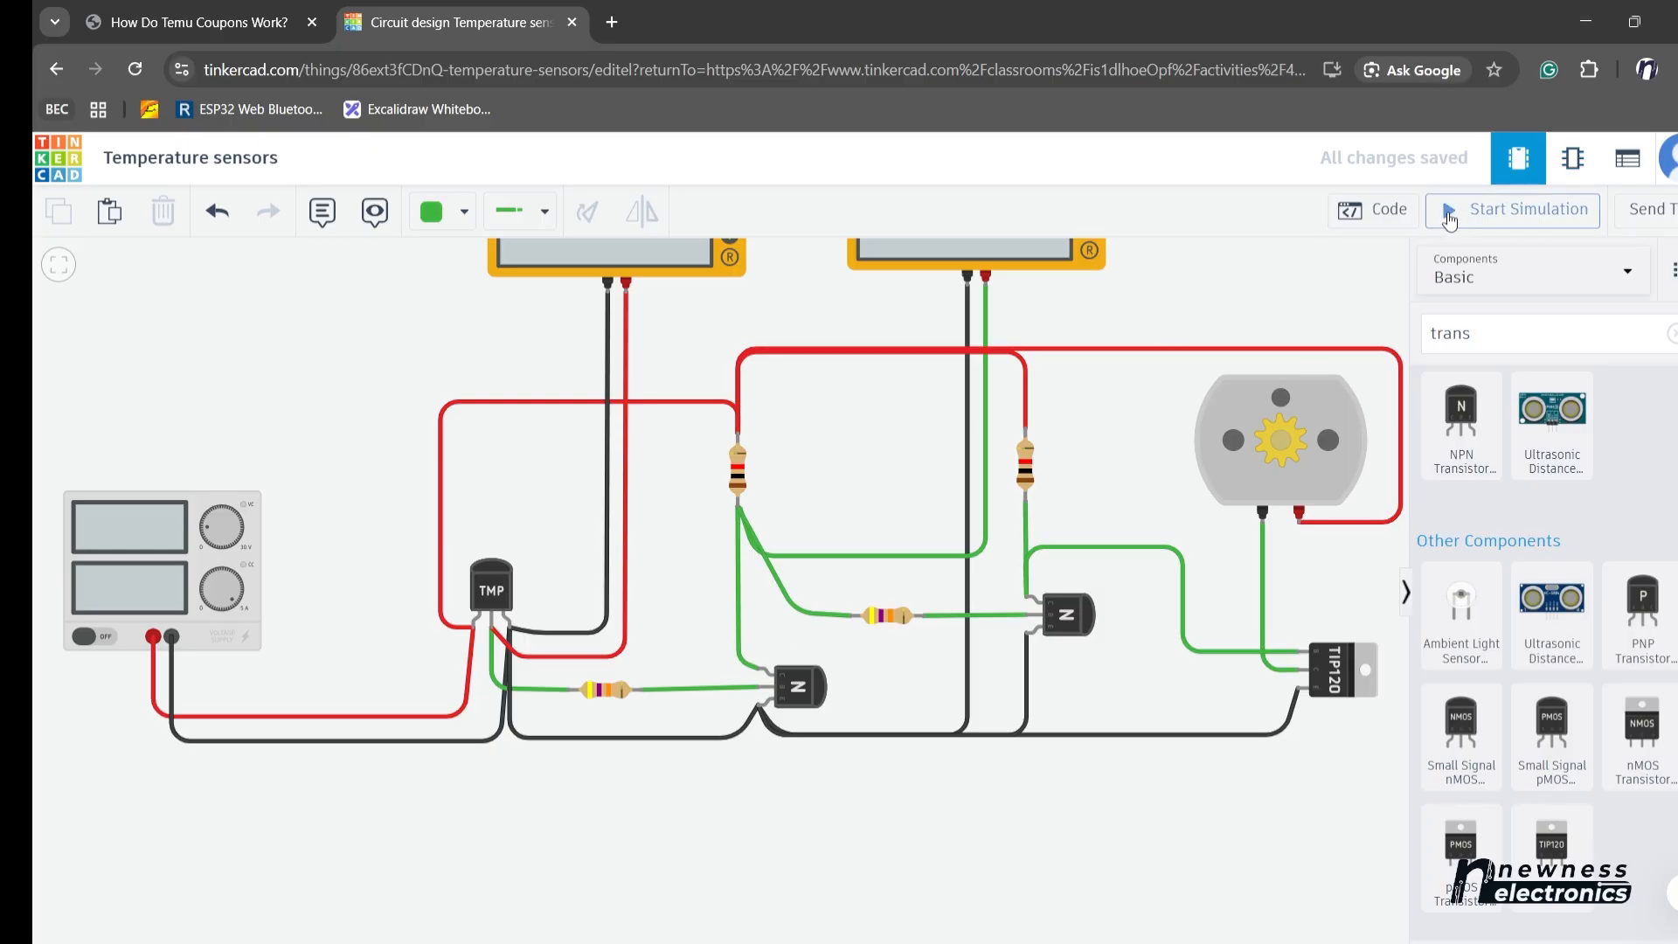
- Start the simulation and check the motor's response with the added NPN transistor stage
left_click(1525, 209)
scroll(1146, 481, "up", 3)
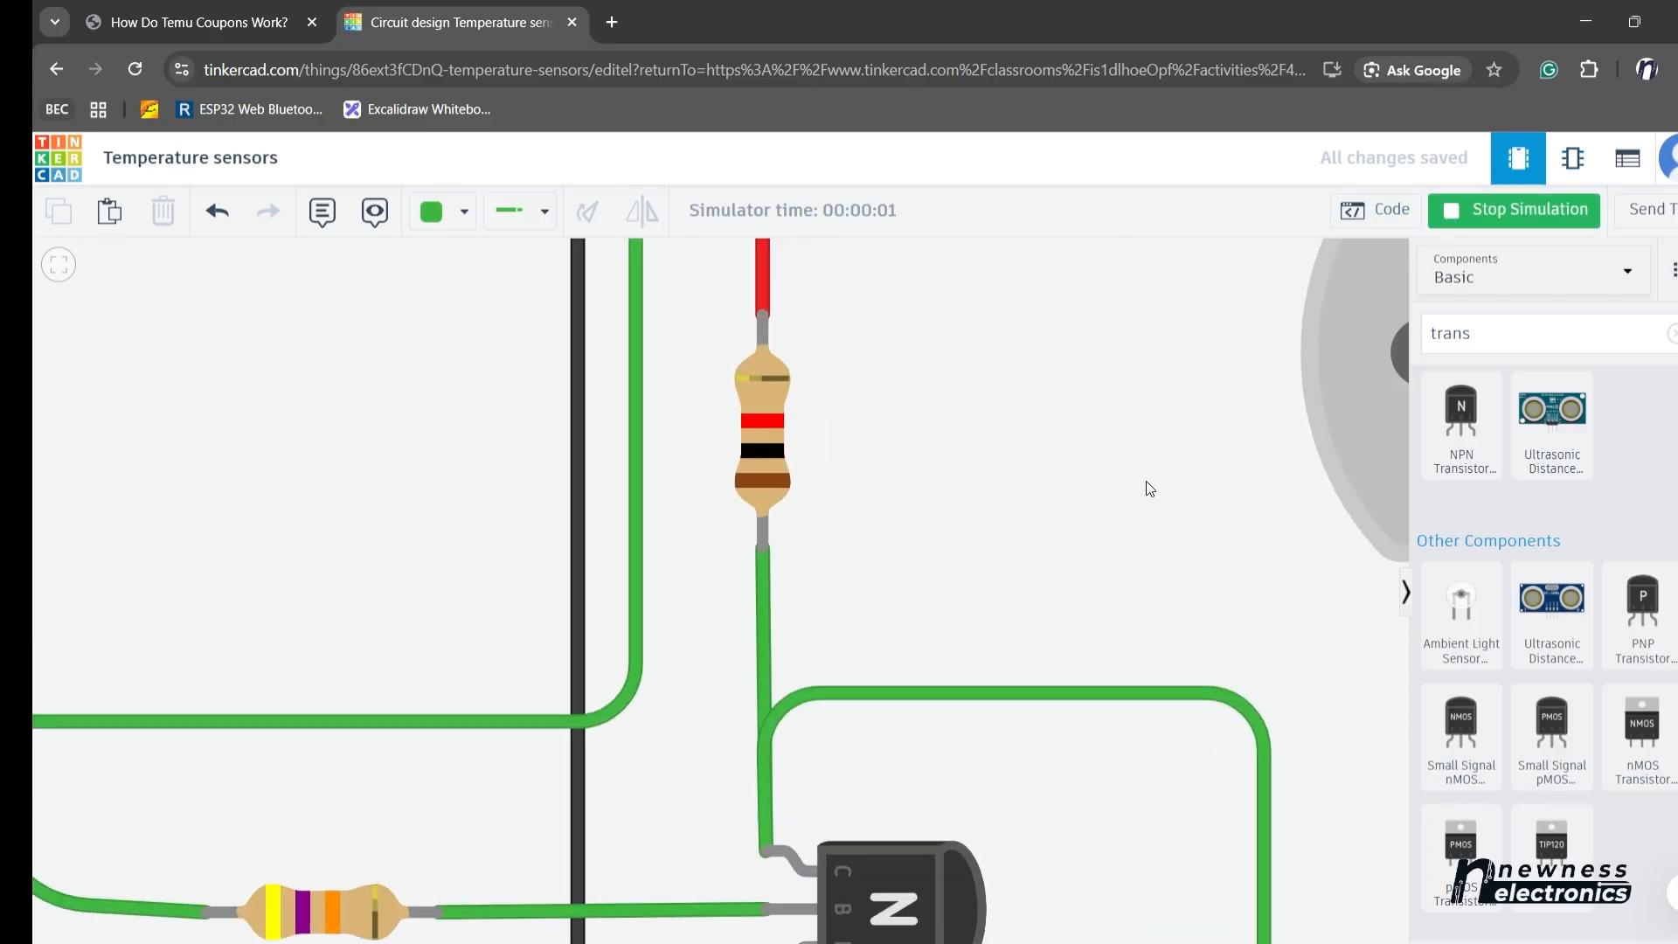
scroll(1146, 480, "down", 4)
scroll(1146, 476, "up", 1)
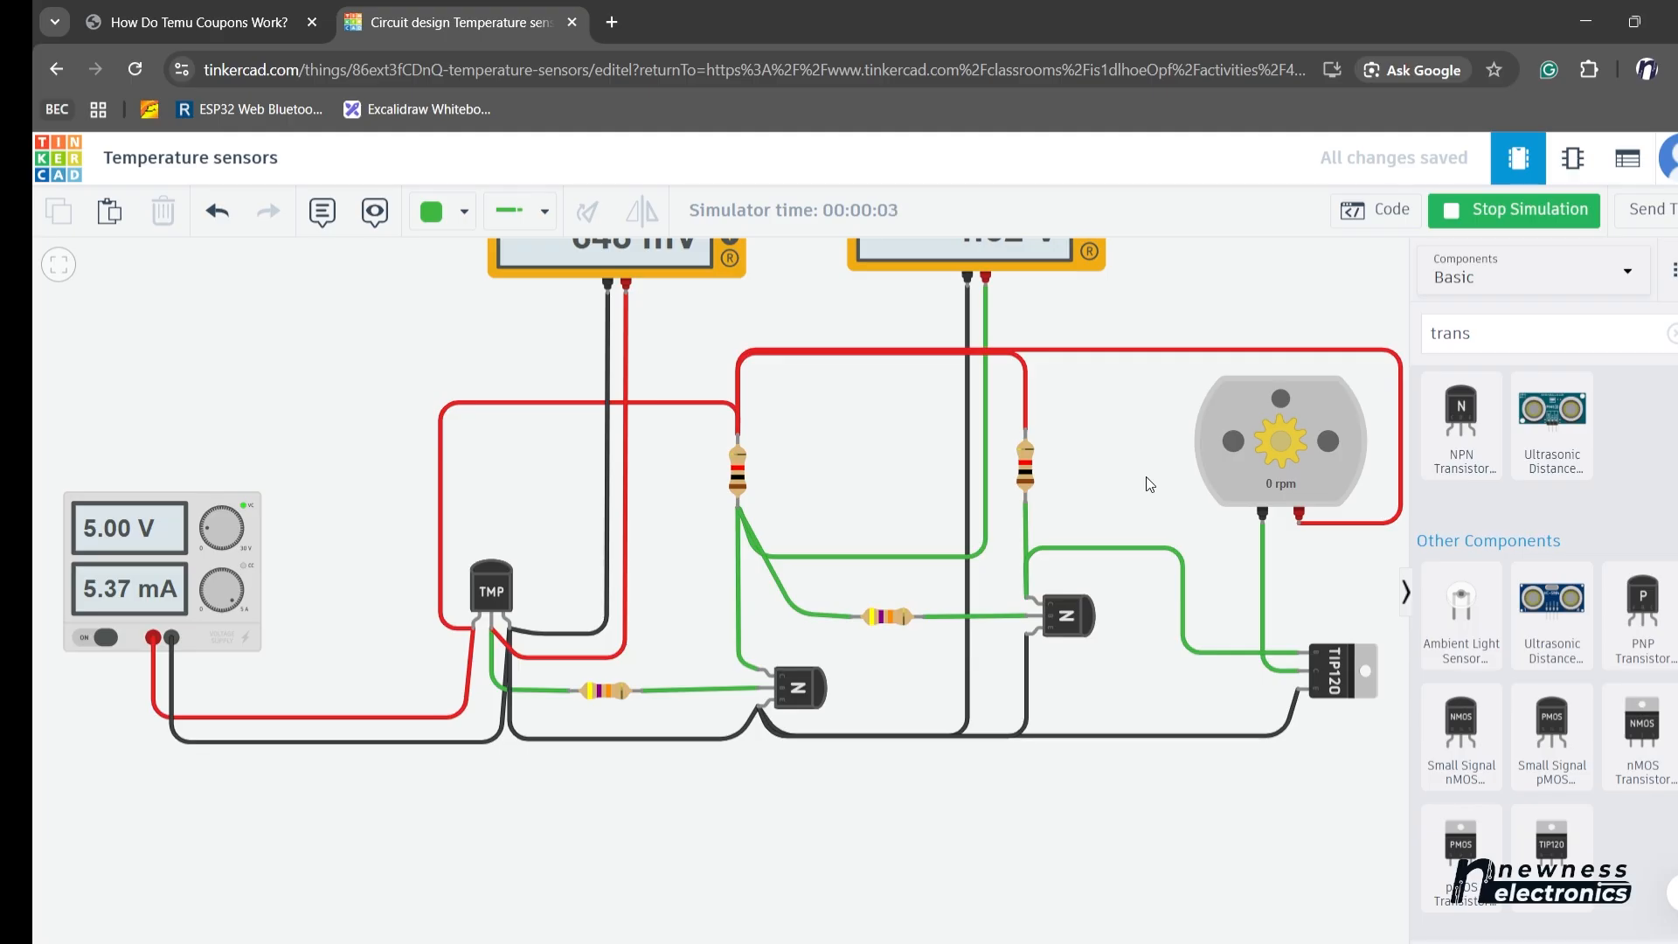
- Lower the TMP36's simulated temperature to -40 °C and check the multimeters and the motor's response
left_click_drag(1161, 334, 1092, 440)
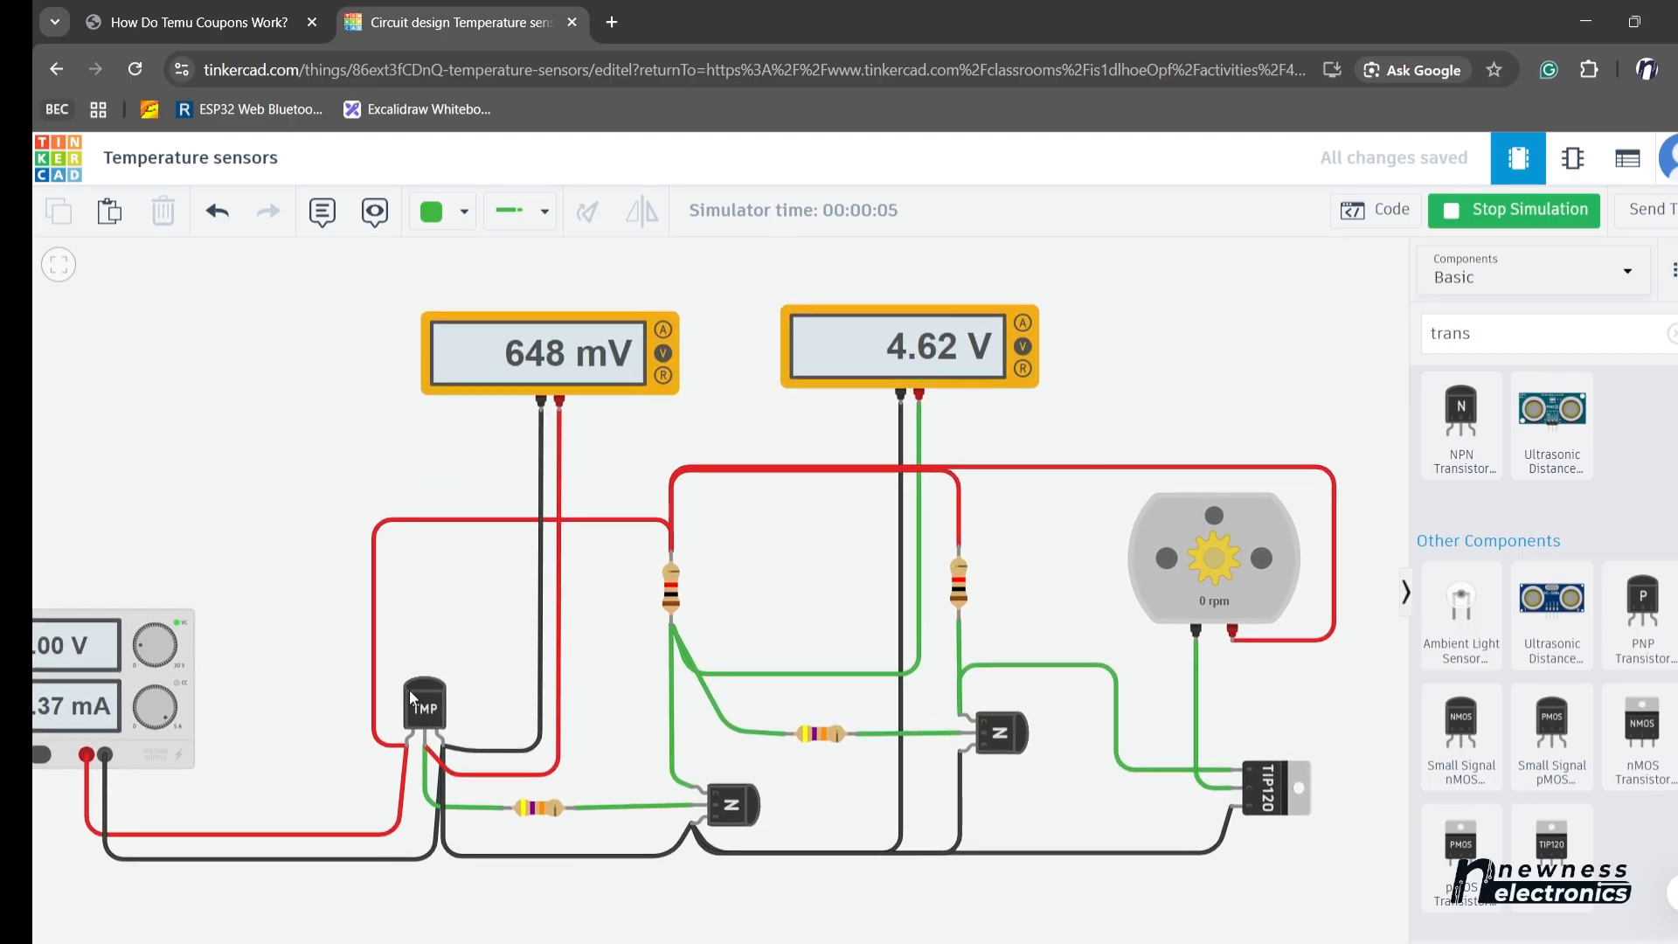
left_click(420, 710)
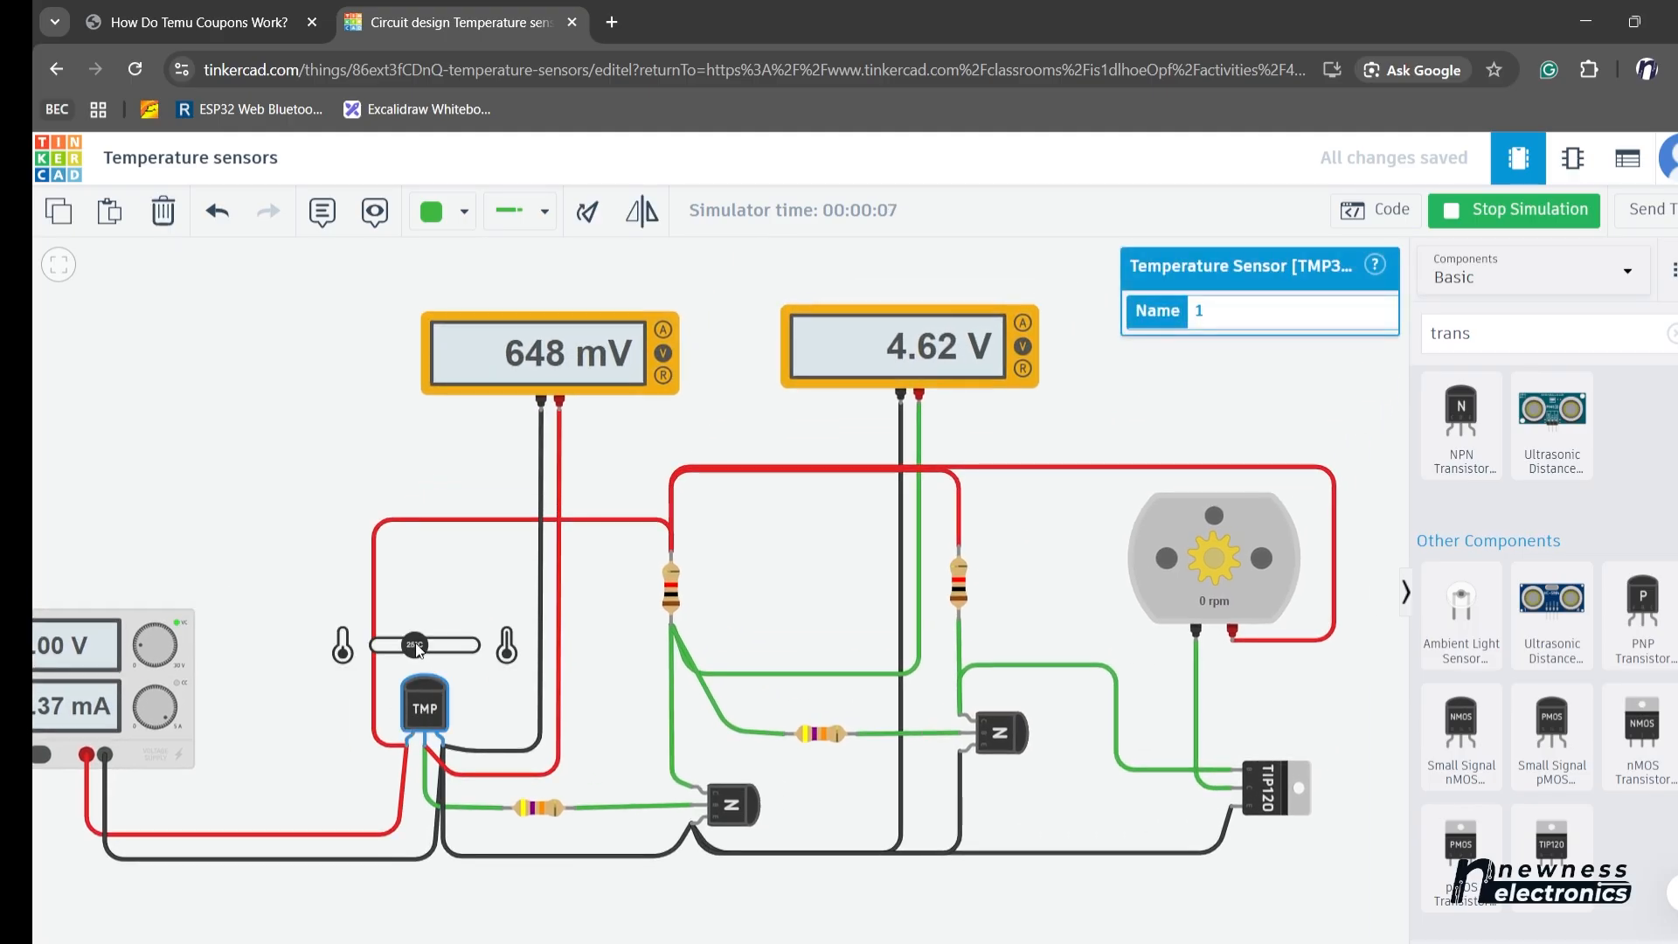
left_click_drag(417, 649, 344, 643)
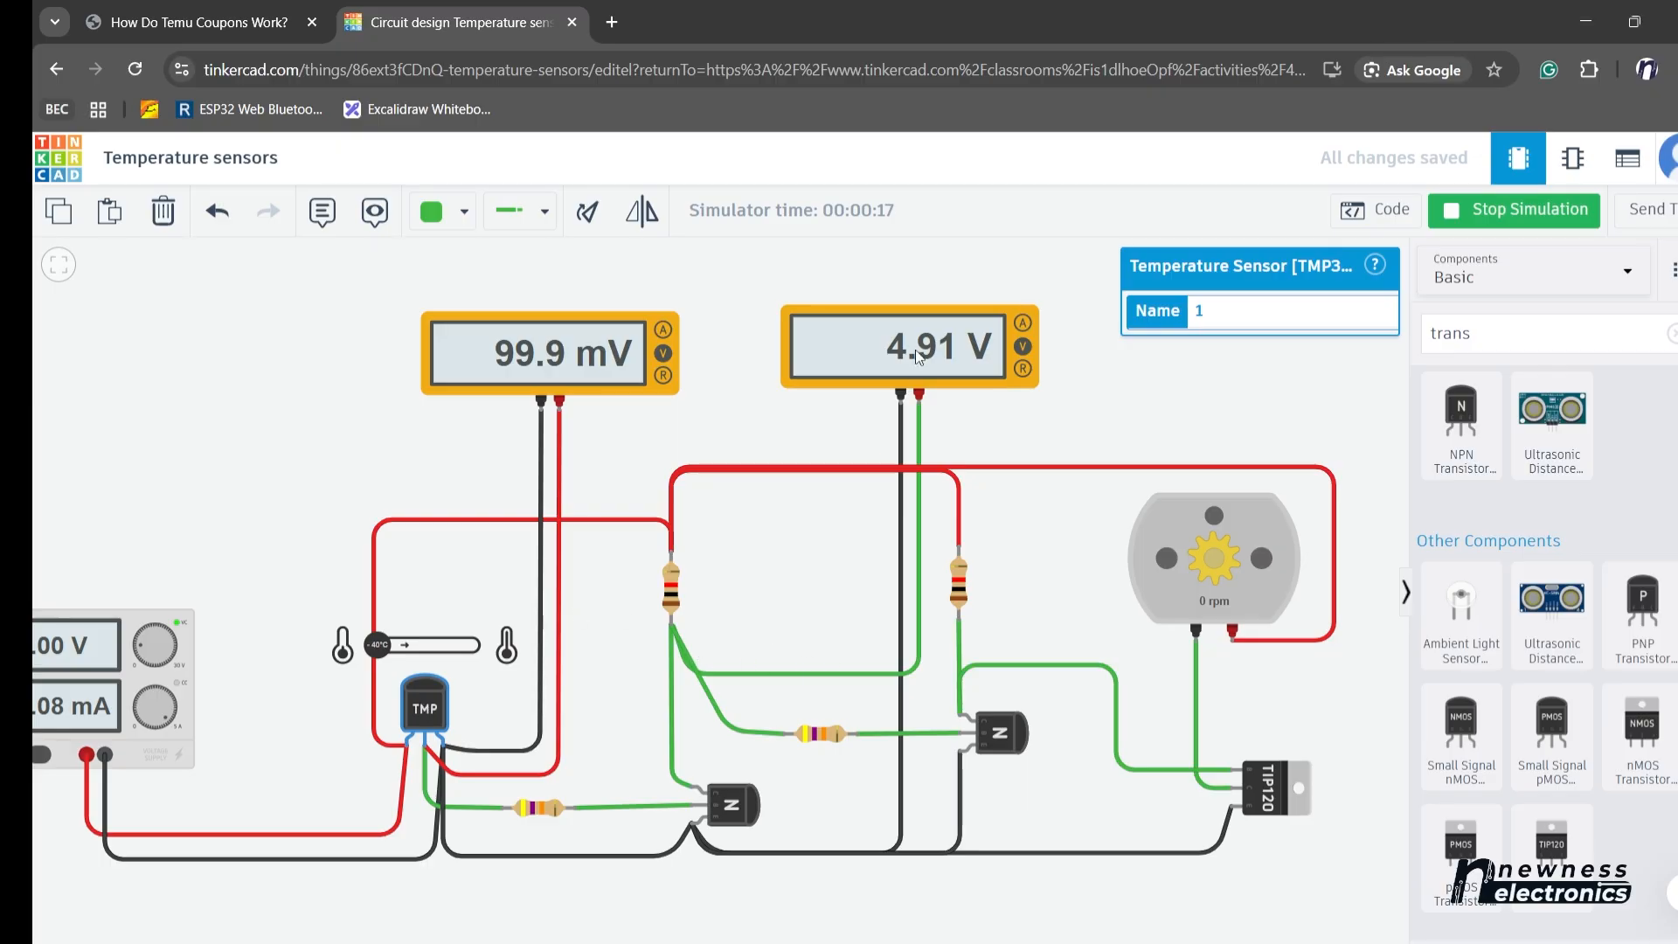
- Stop the simulation and move the second multimeter closer to the first one
left_click(877, 361)
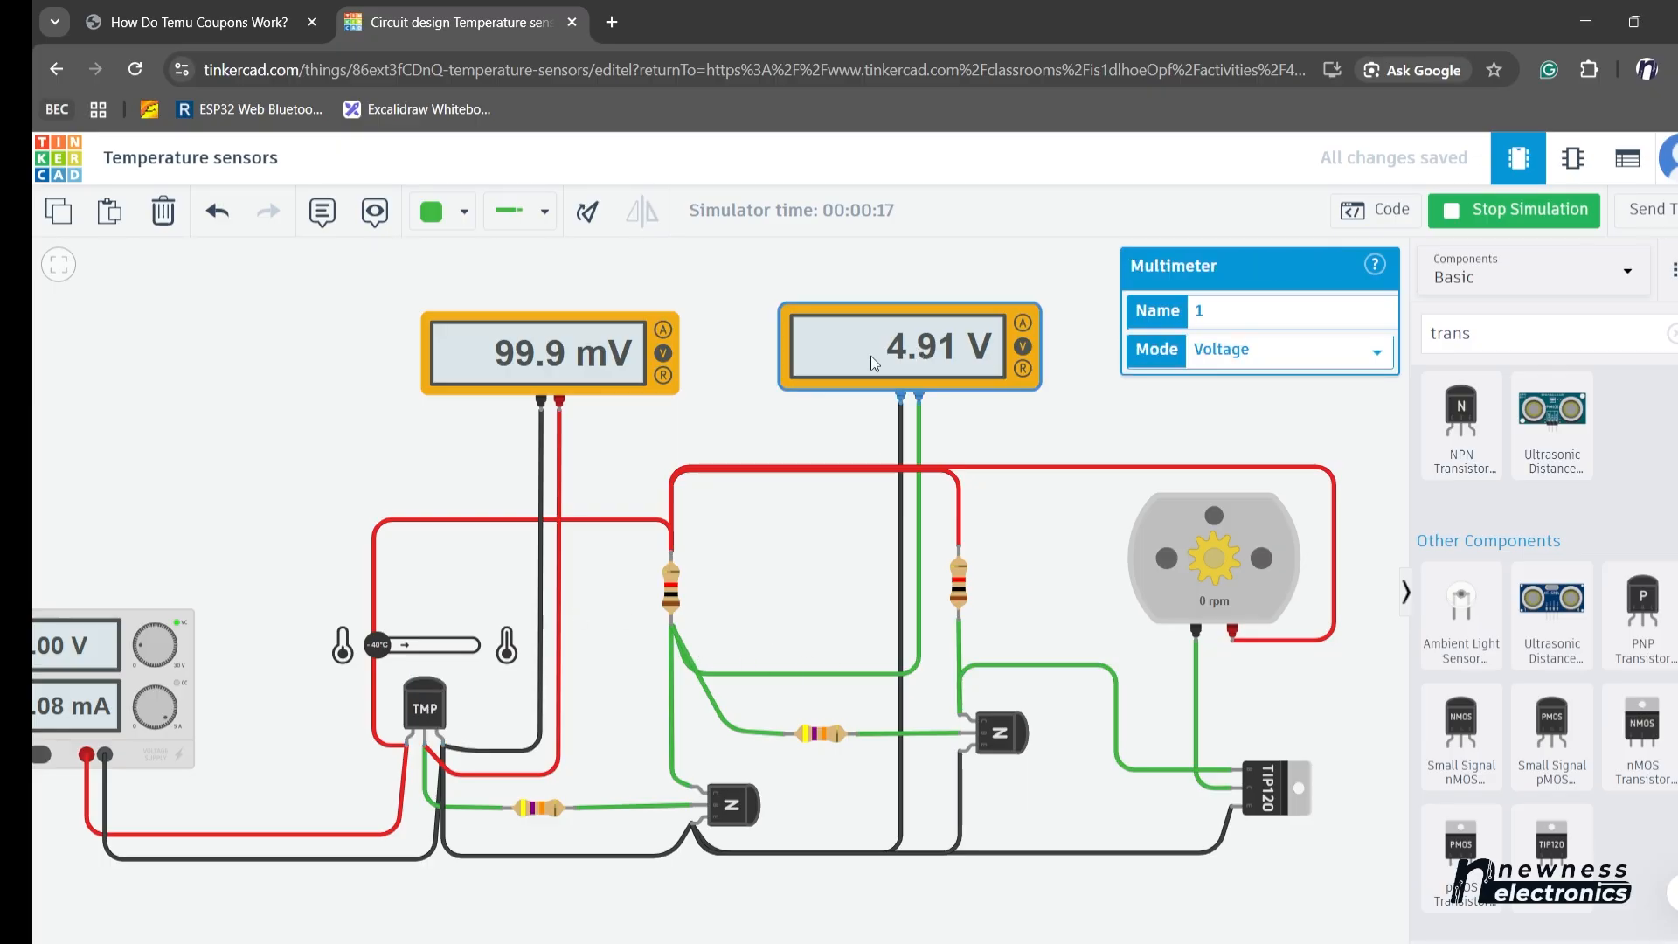
left_click(1477, 215)
left_click_drag(906, 358, 862, 364)
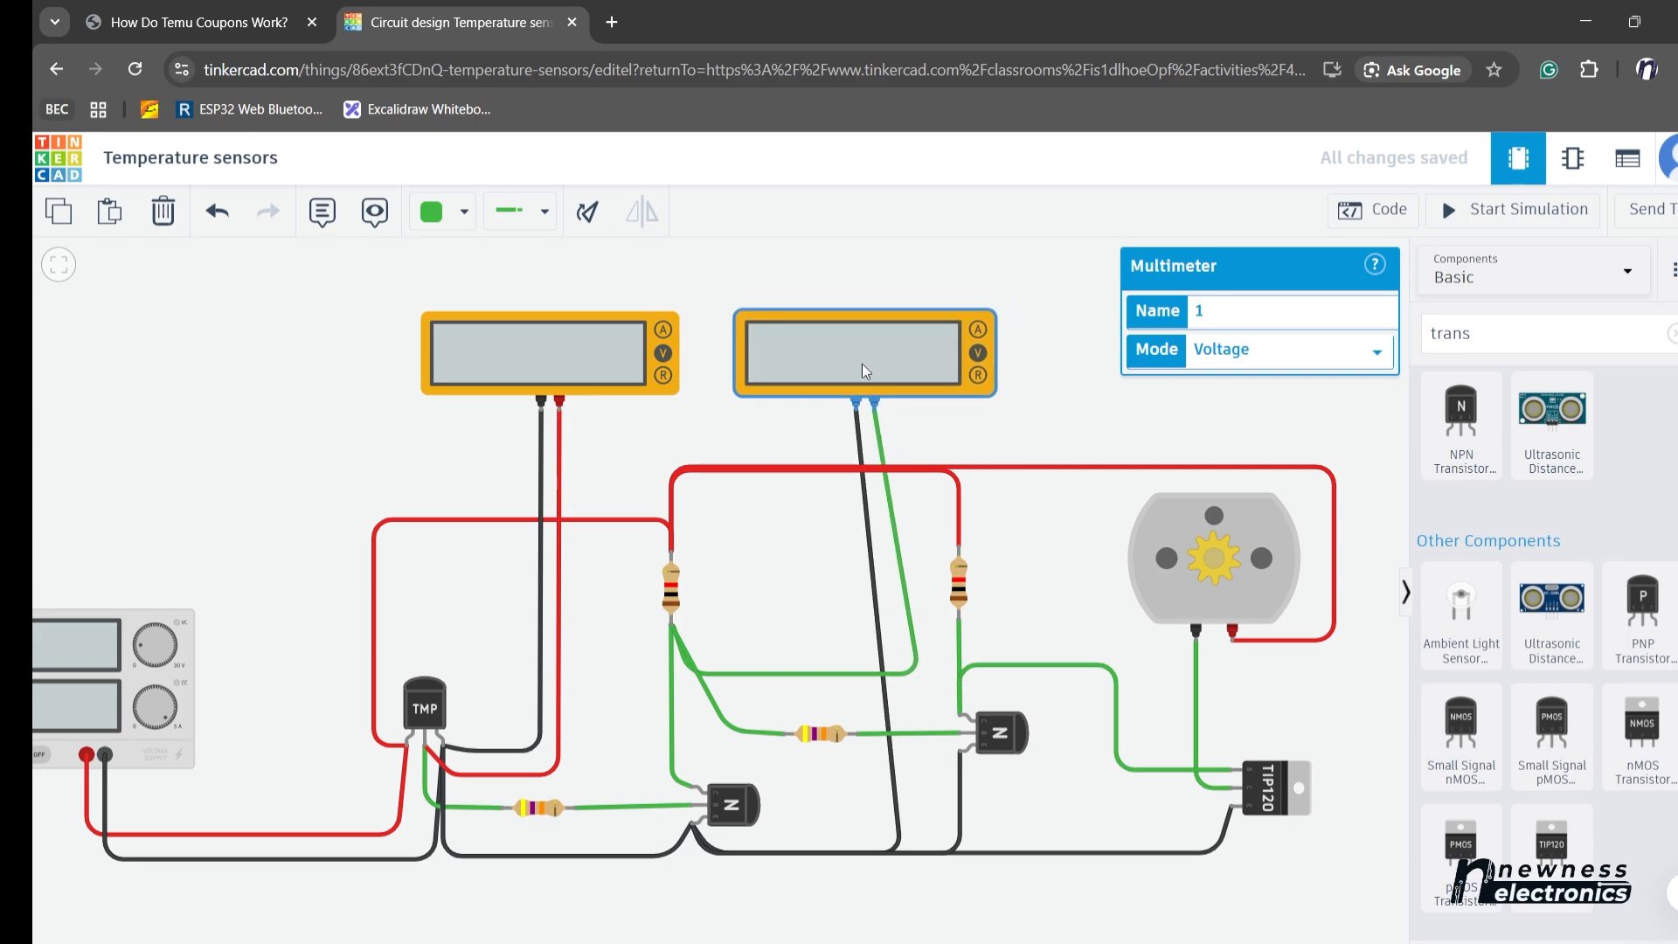
left_click_drag(862, 363, 852, 365)
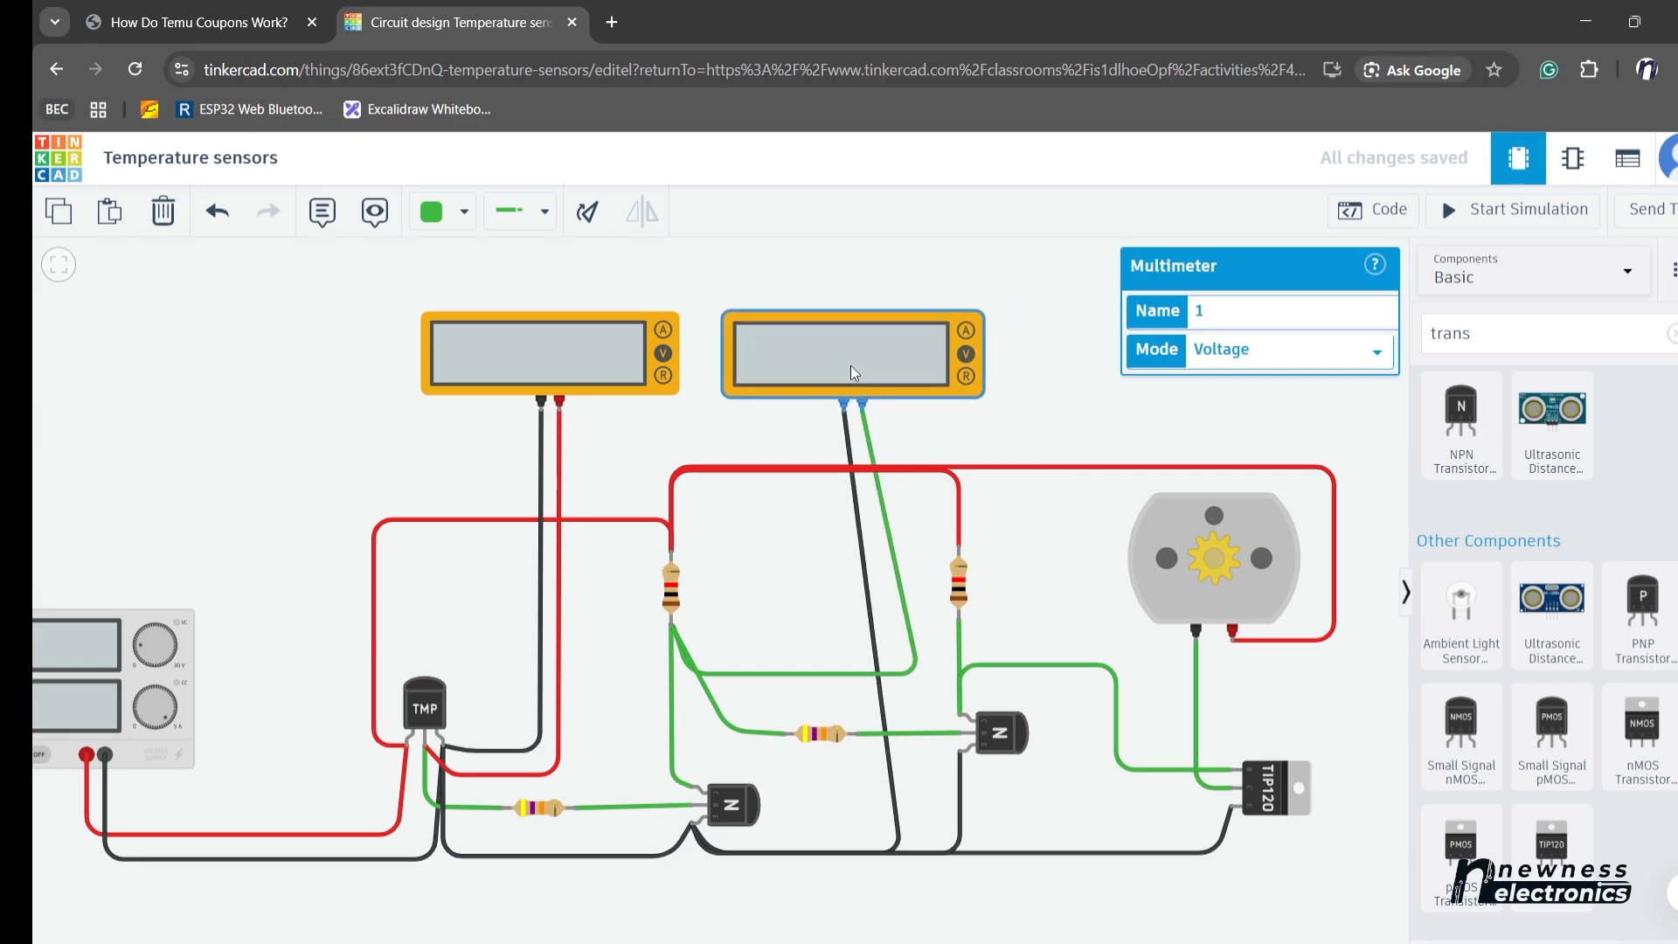
- Place a copy of the second multimeter above the motor, in line with the other two multimeters
left_click(1066, 376)
left_click(946, 355)
key("ctrl+v")
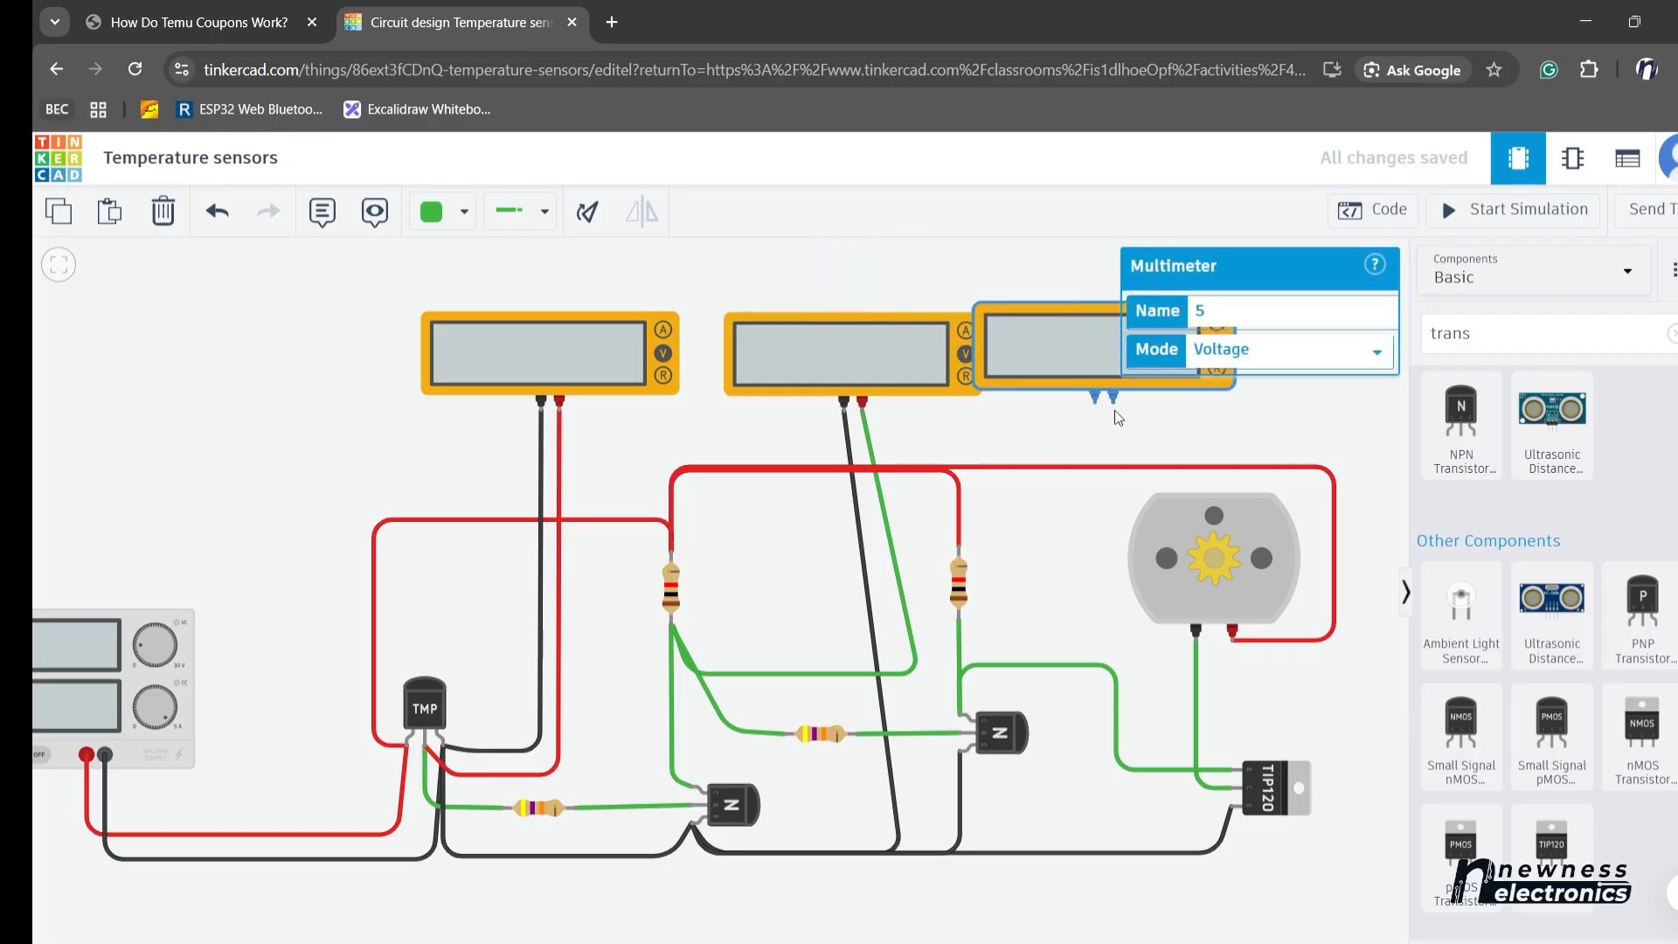
left_click(1160, 429)
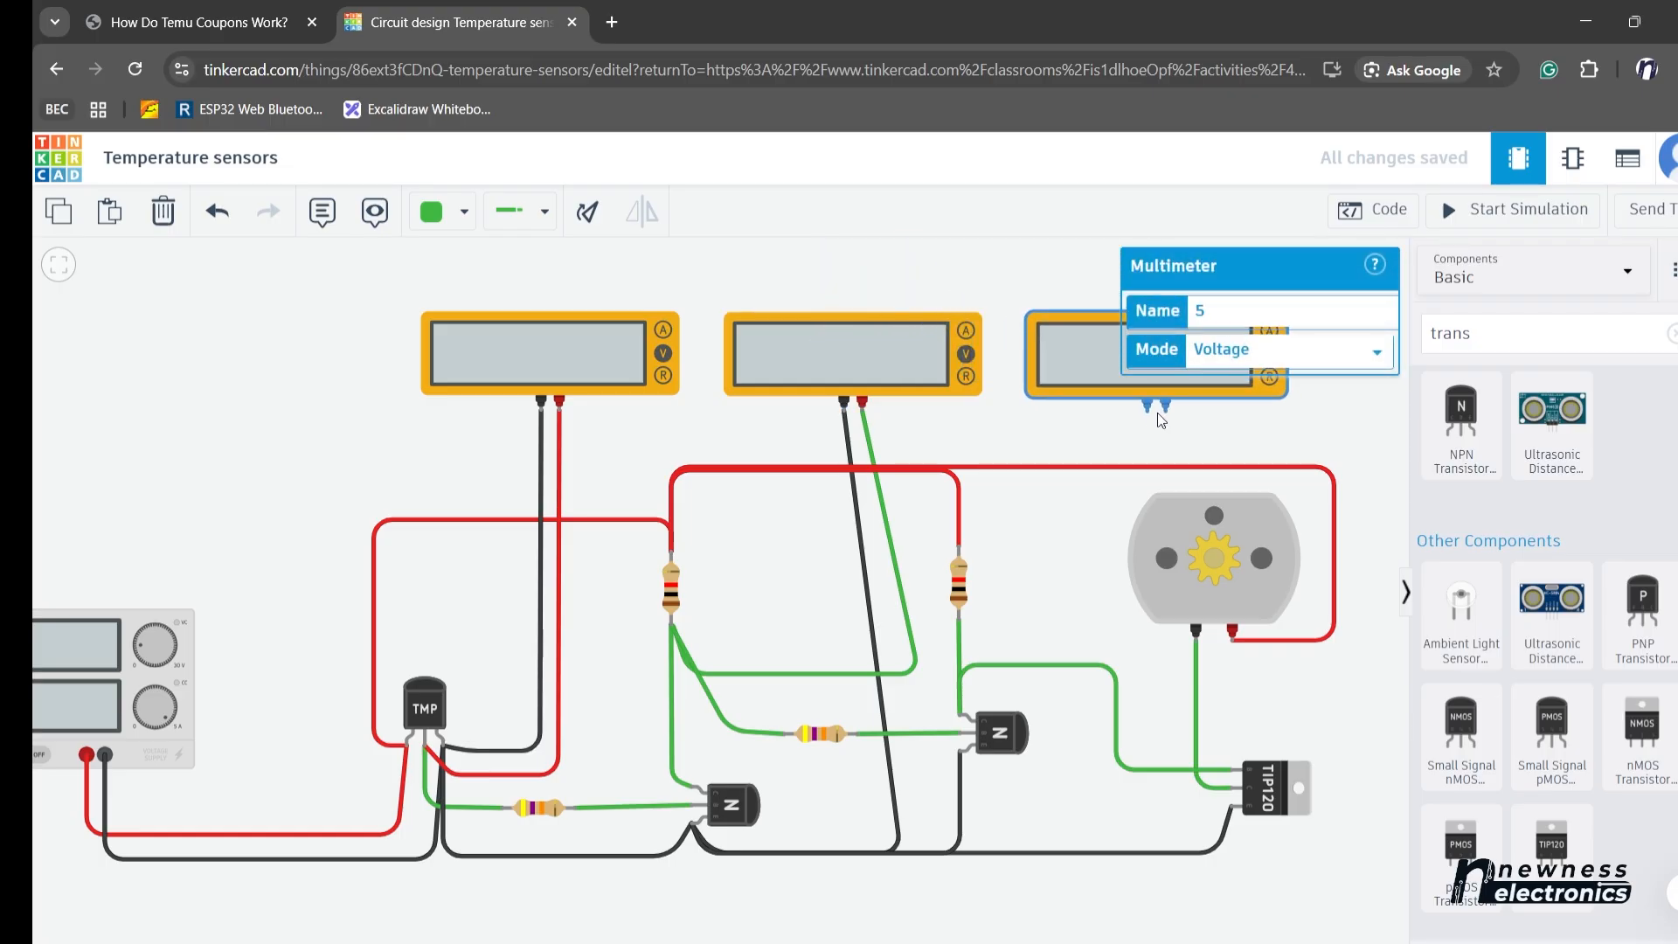
left_click(1244, 434)
- Wire the third multimeter's positive terminal to the second NPN transistor's collector in green with right-angled bends
left_click(1166, 403)
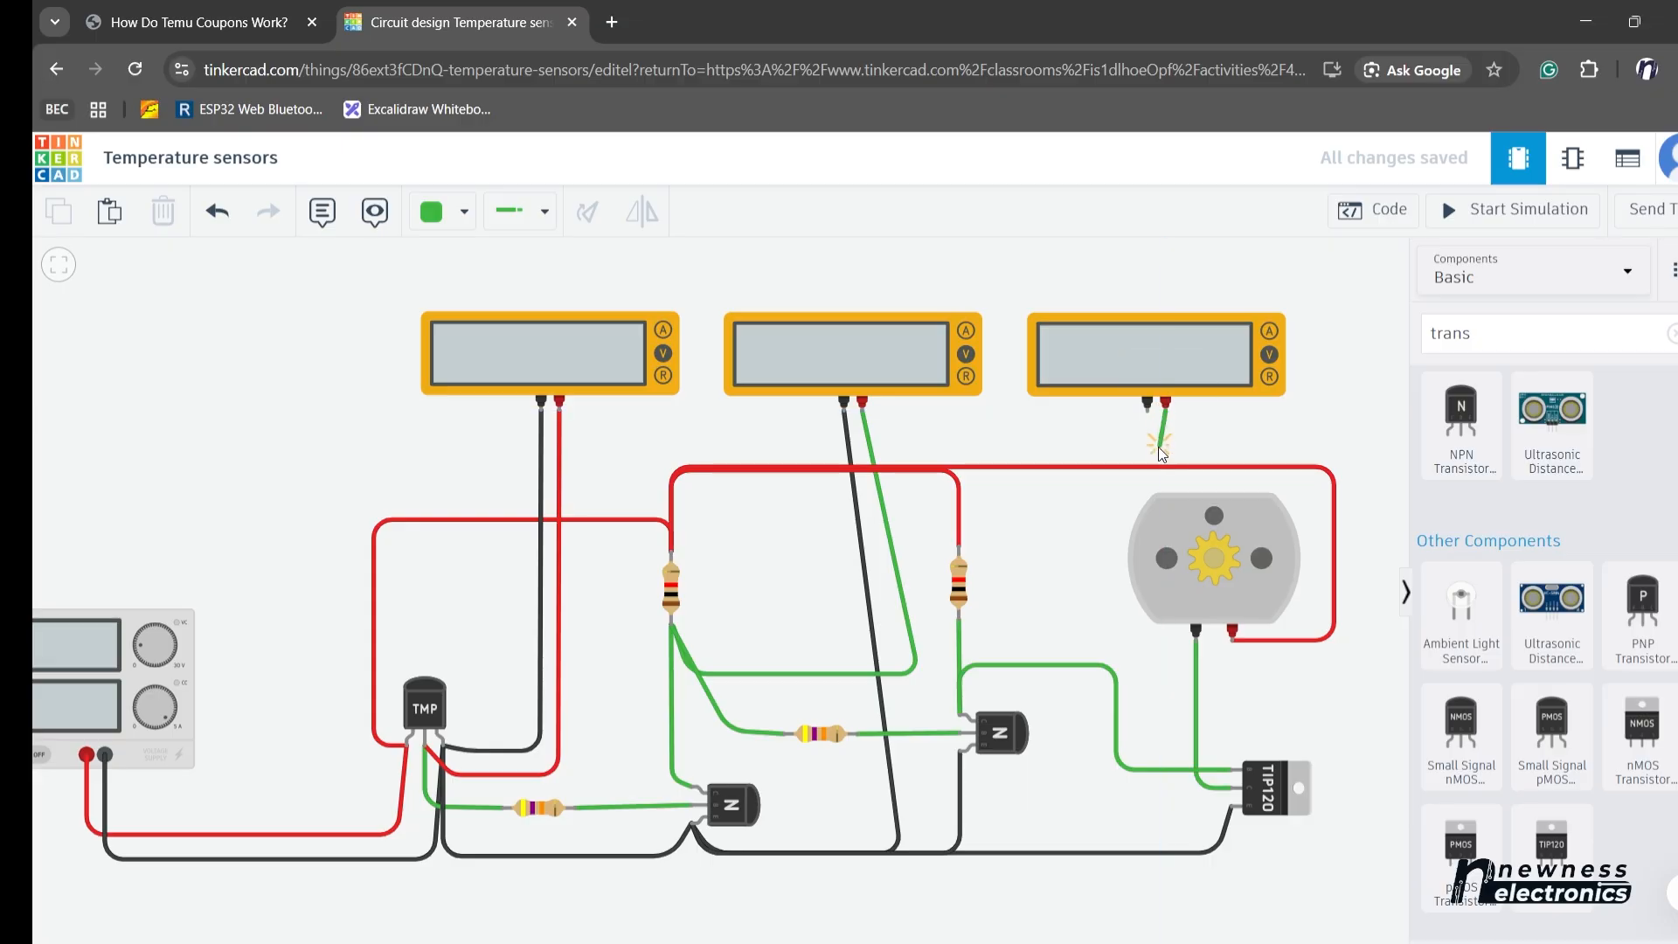
left_click(1139, 449)
left_click(1053, 448)
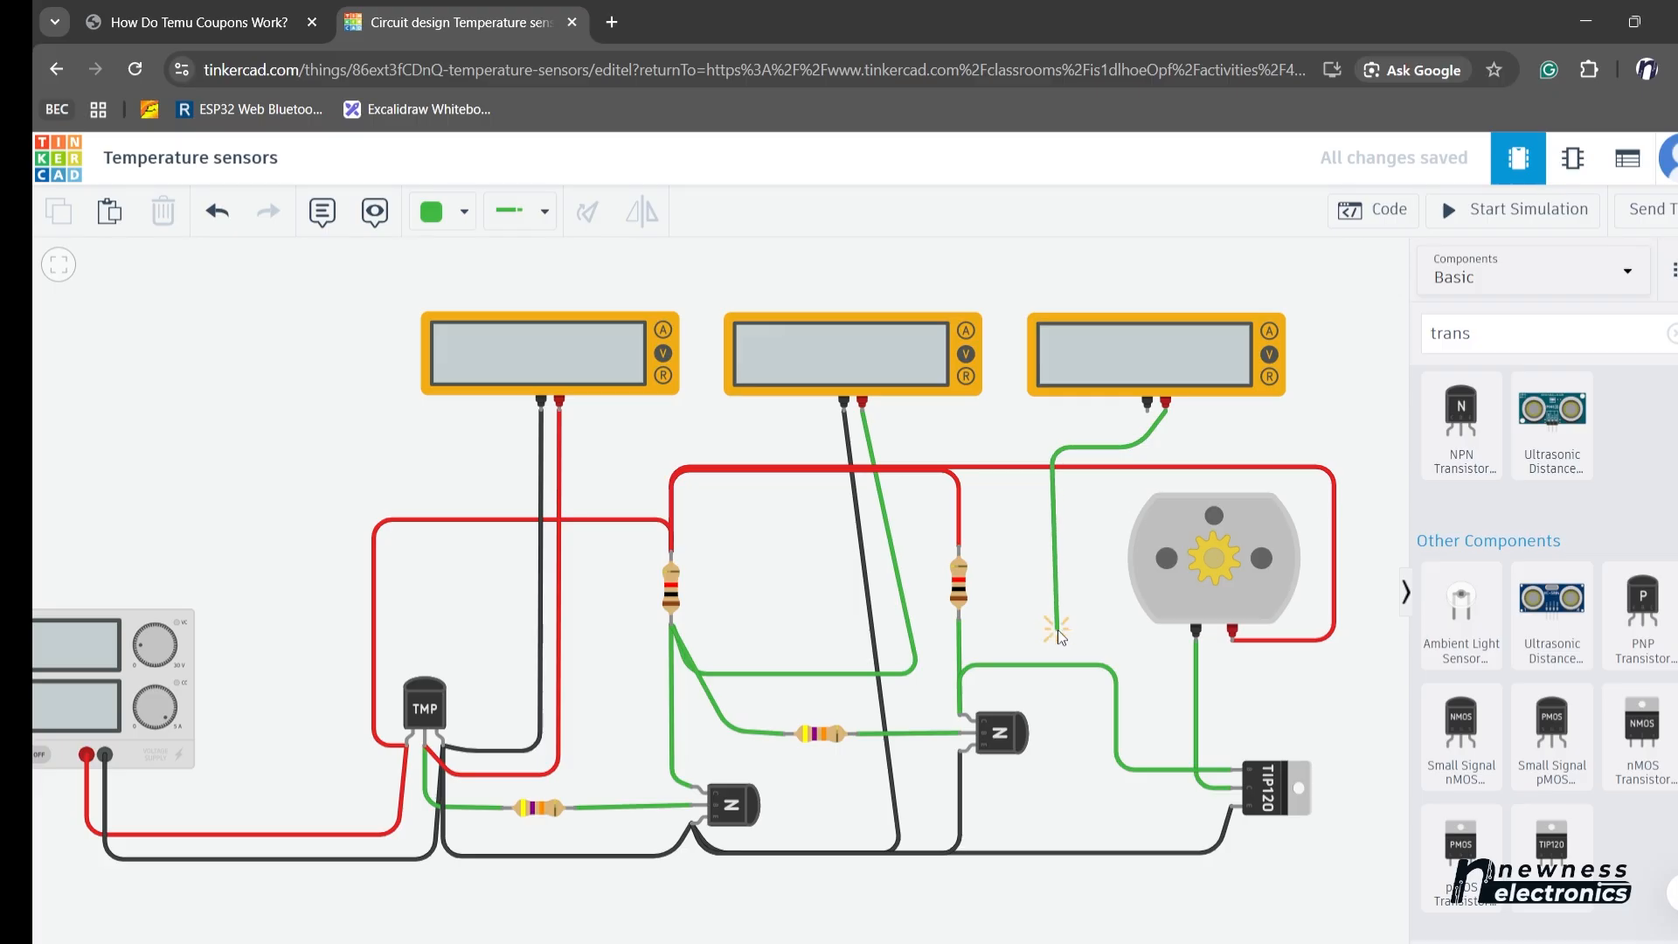
left_click(1055, 627)
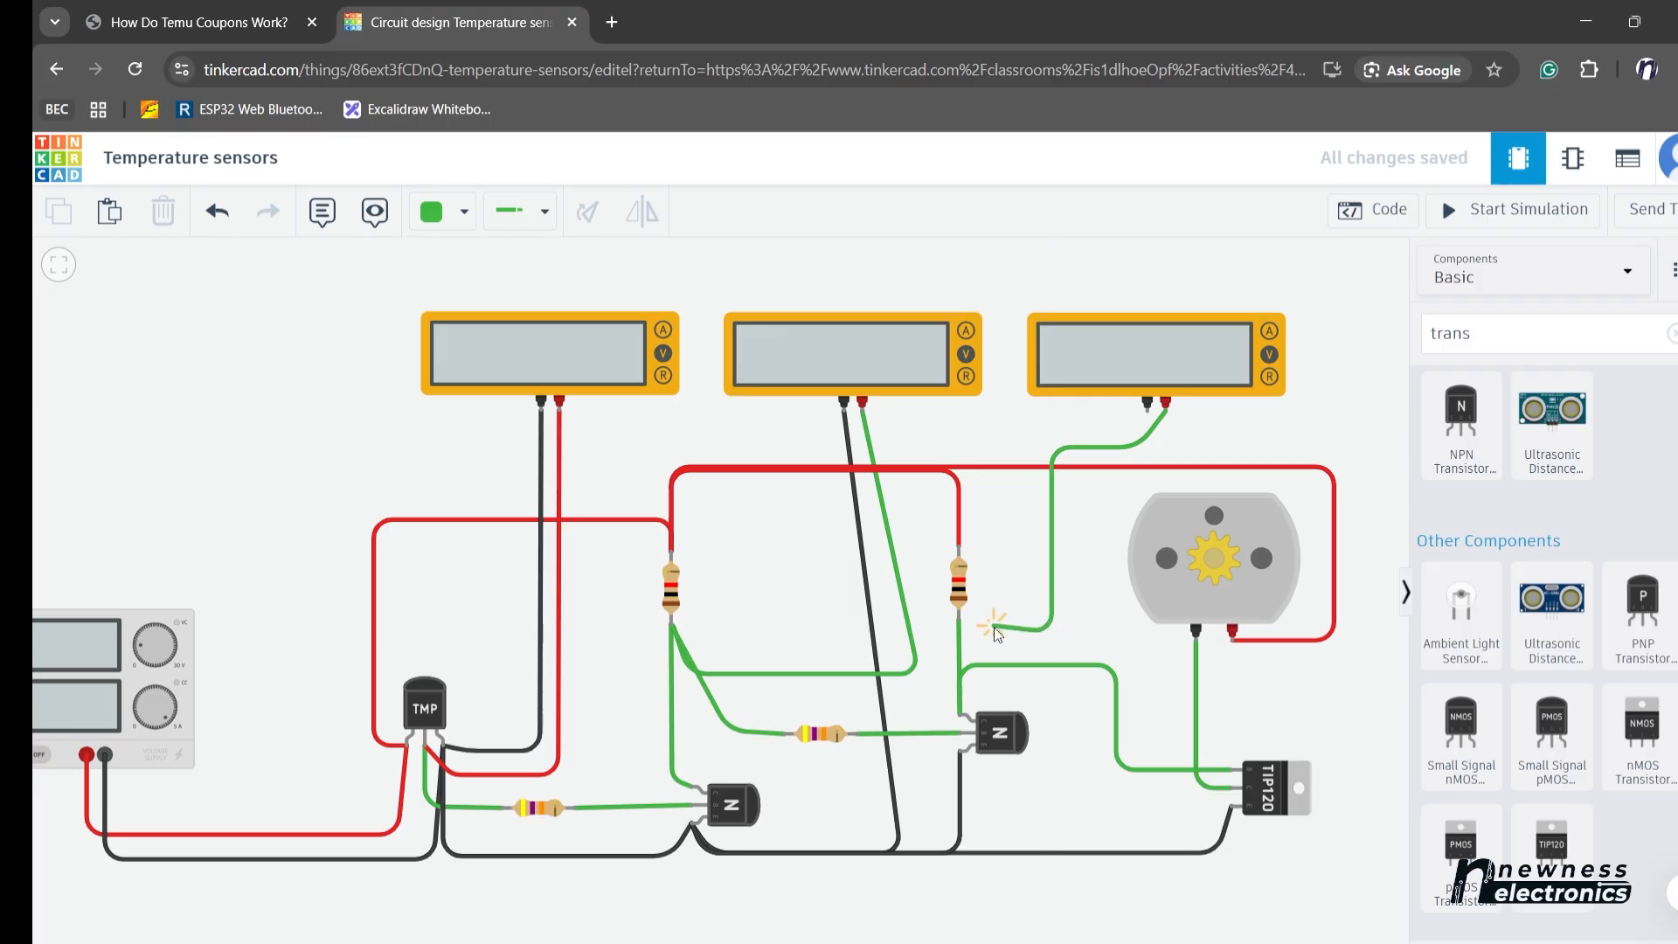
left_click(1055, 663)
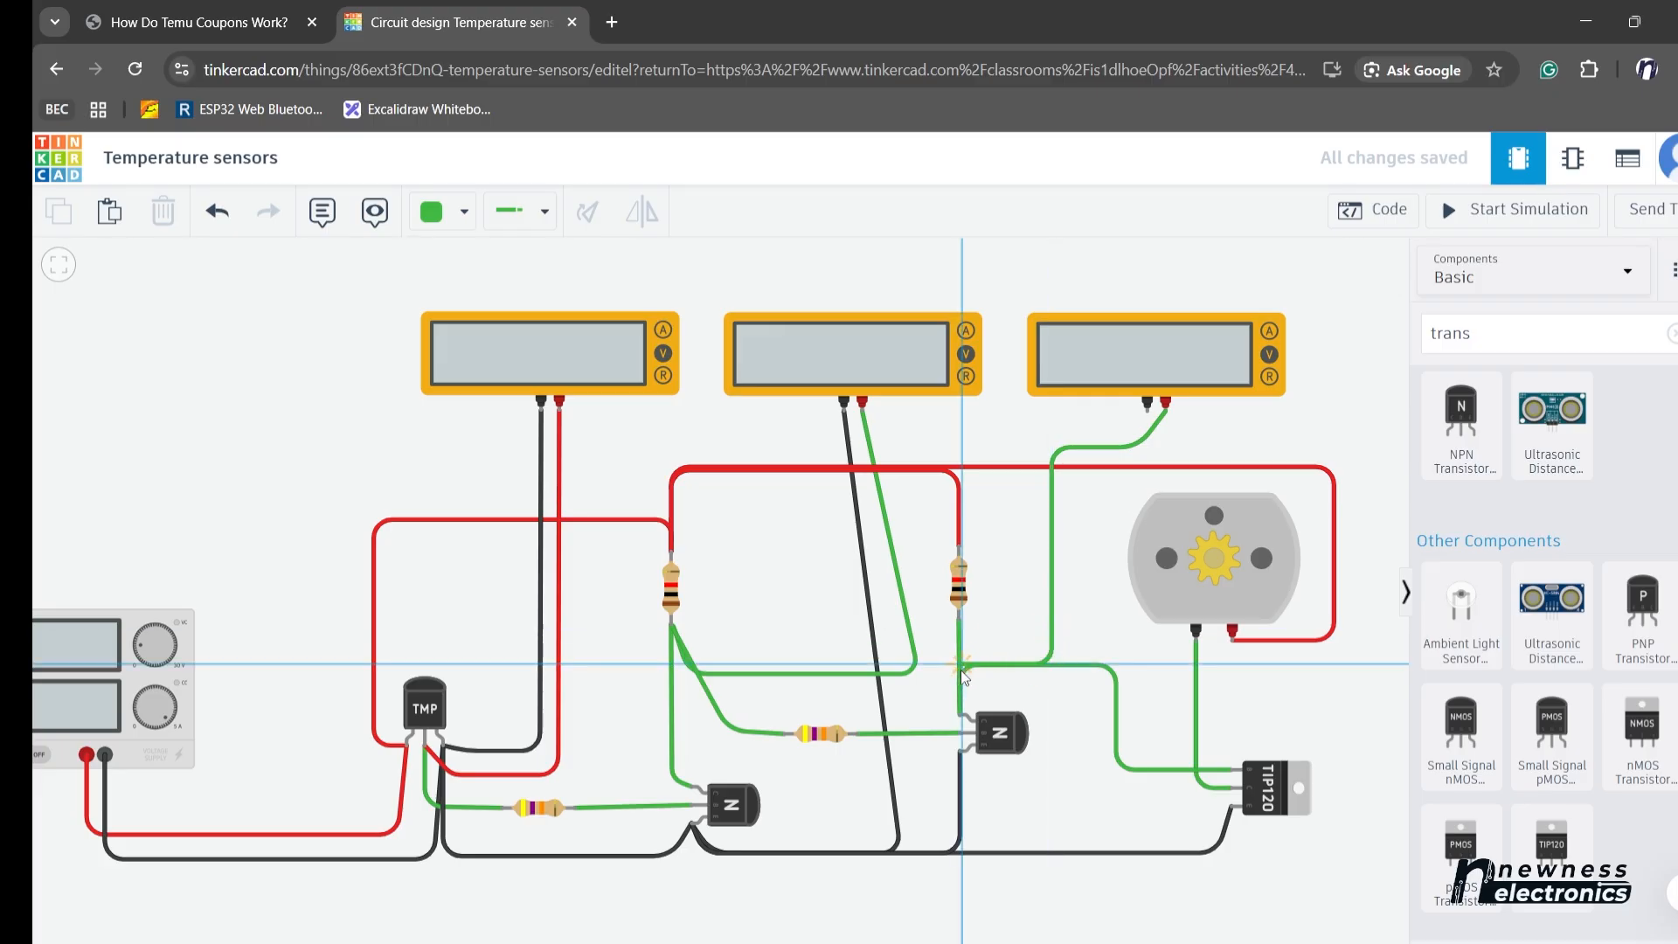
left_click(962, 669)
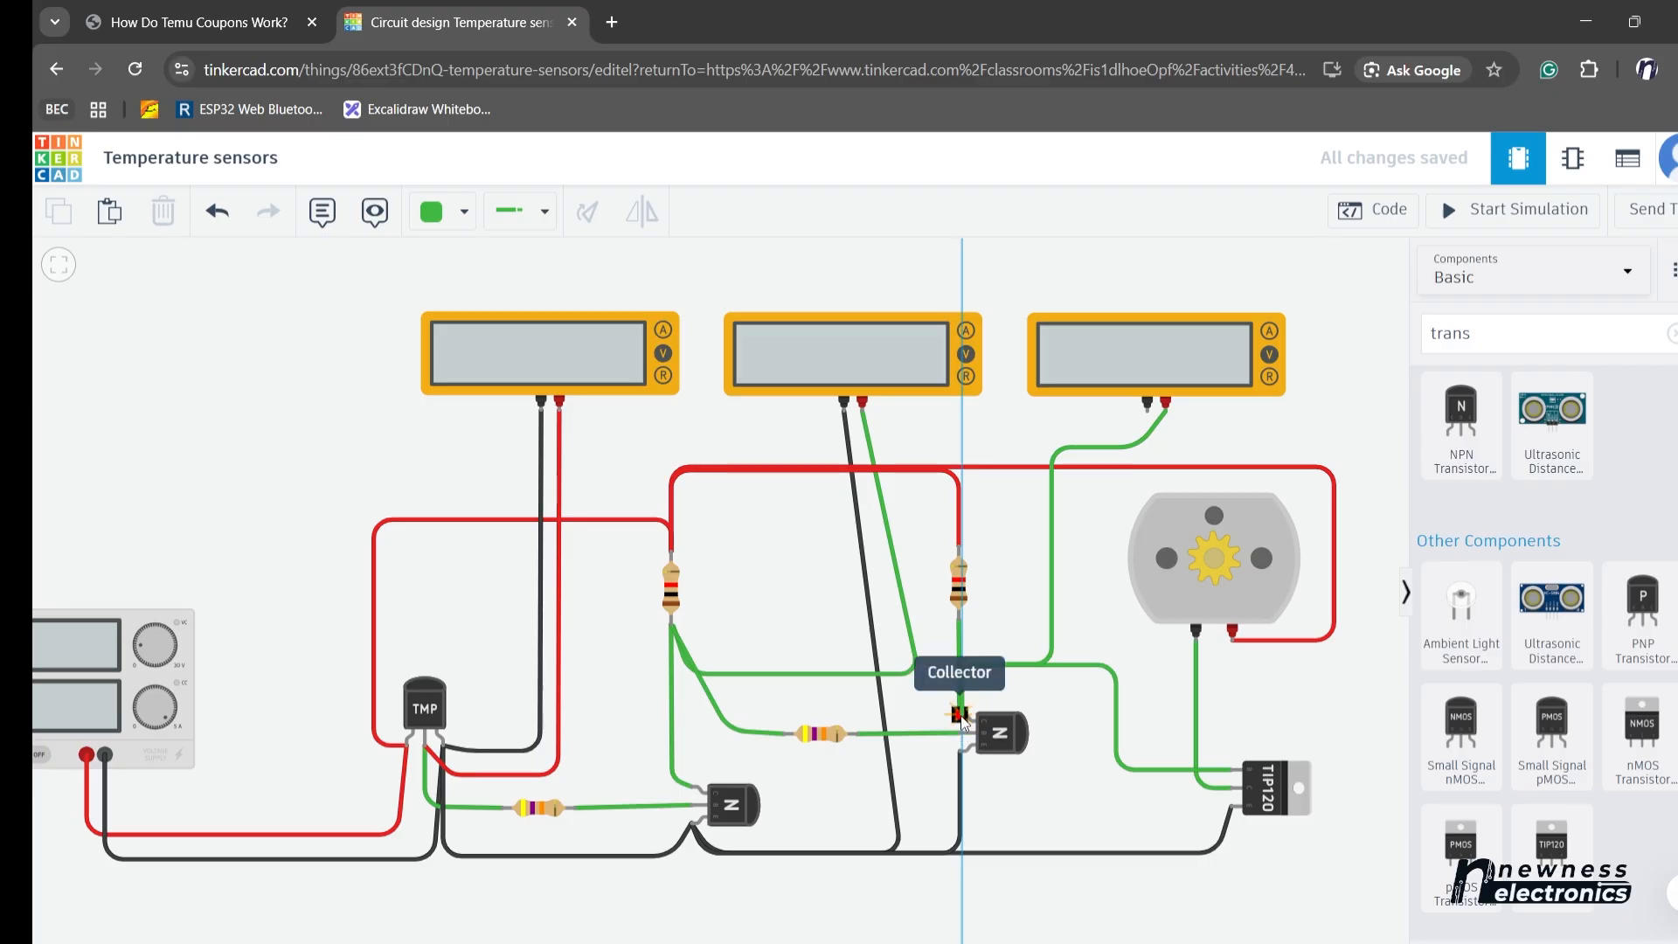
left_click(961, 725)
- Connect the third multimeter's negative terminal to the second multimeter's negative terminal with a black wire
left_click(1147, 409)
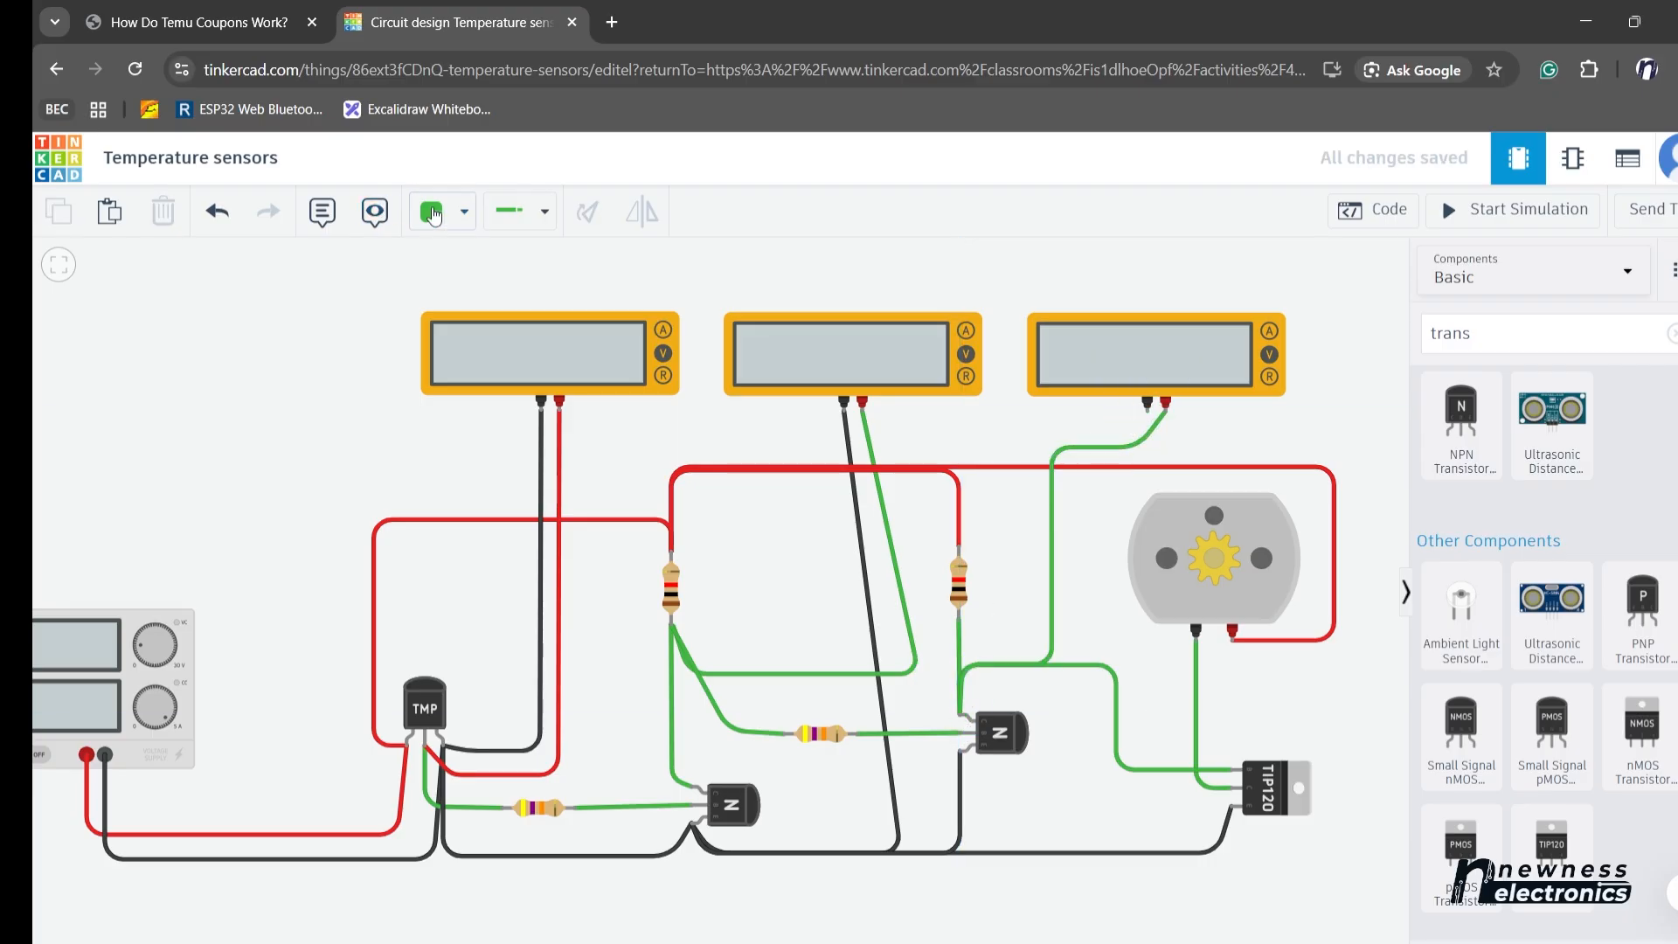
left_click(454, 213)
left_click(479, 287)
left_click(1146, 410)
left_click(1119, 430)
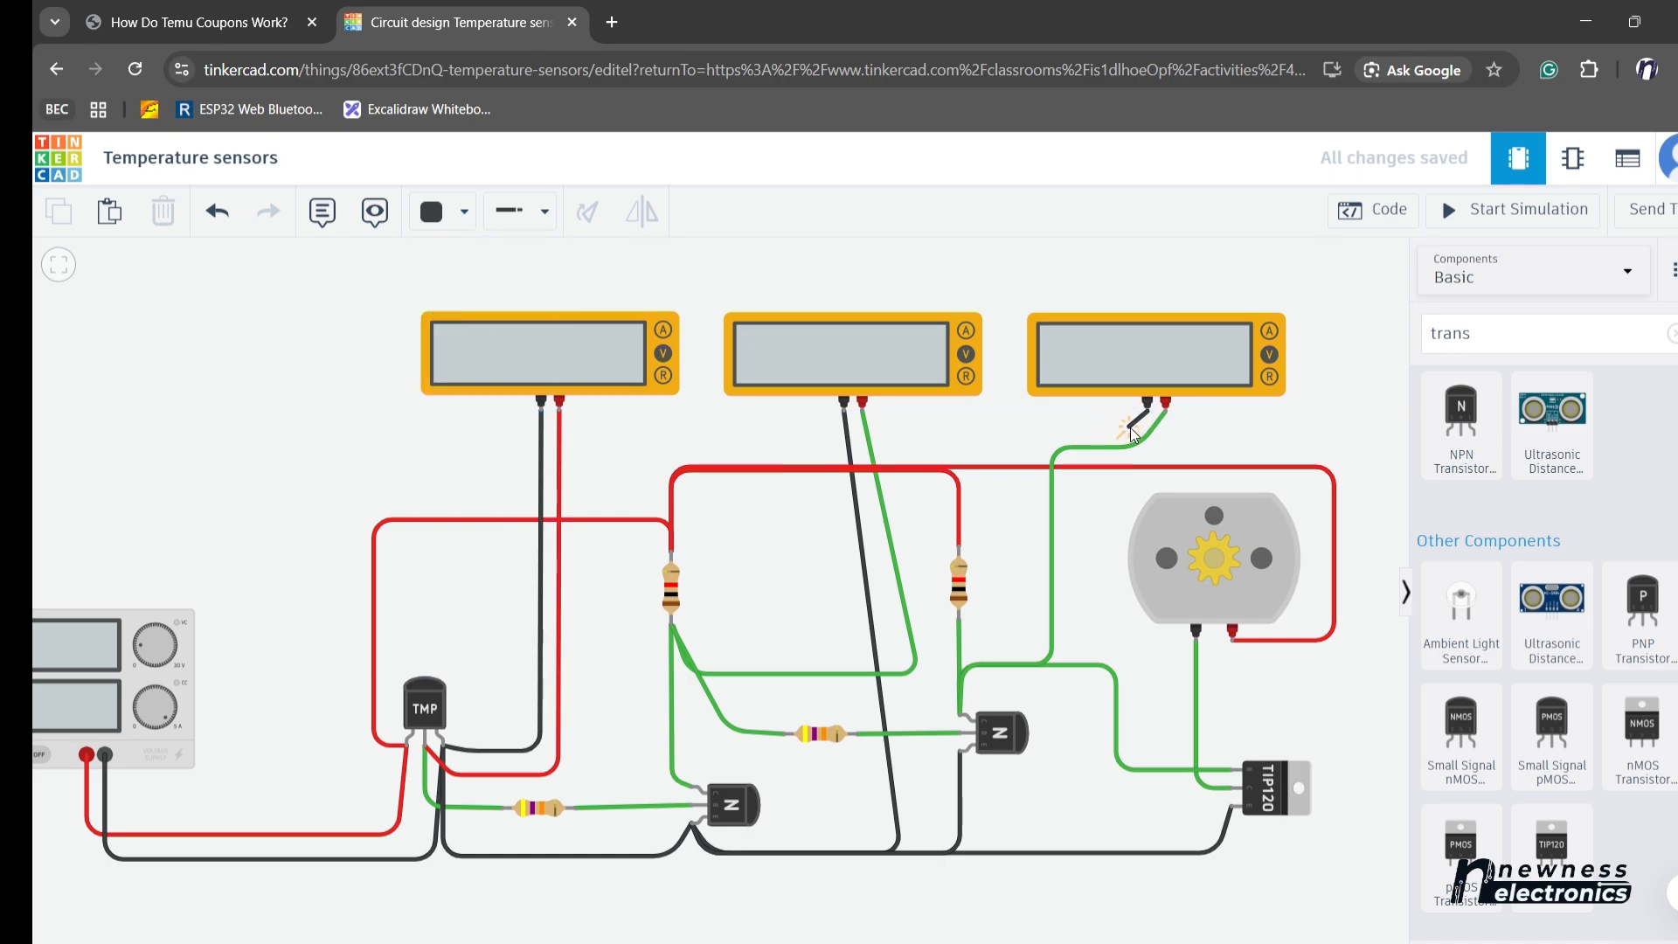
left_click(844, 424)
left_click(844, 404)
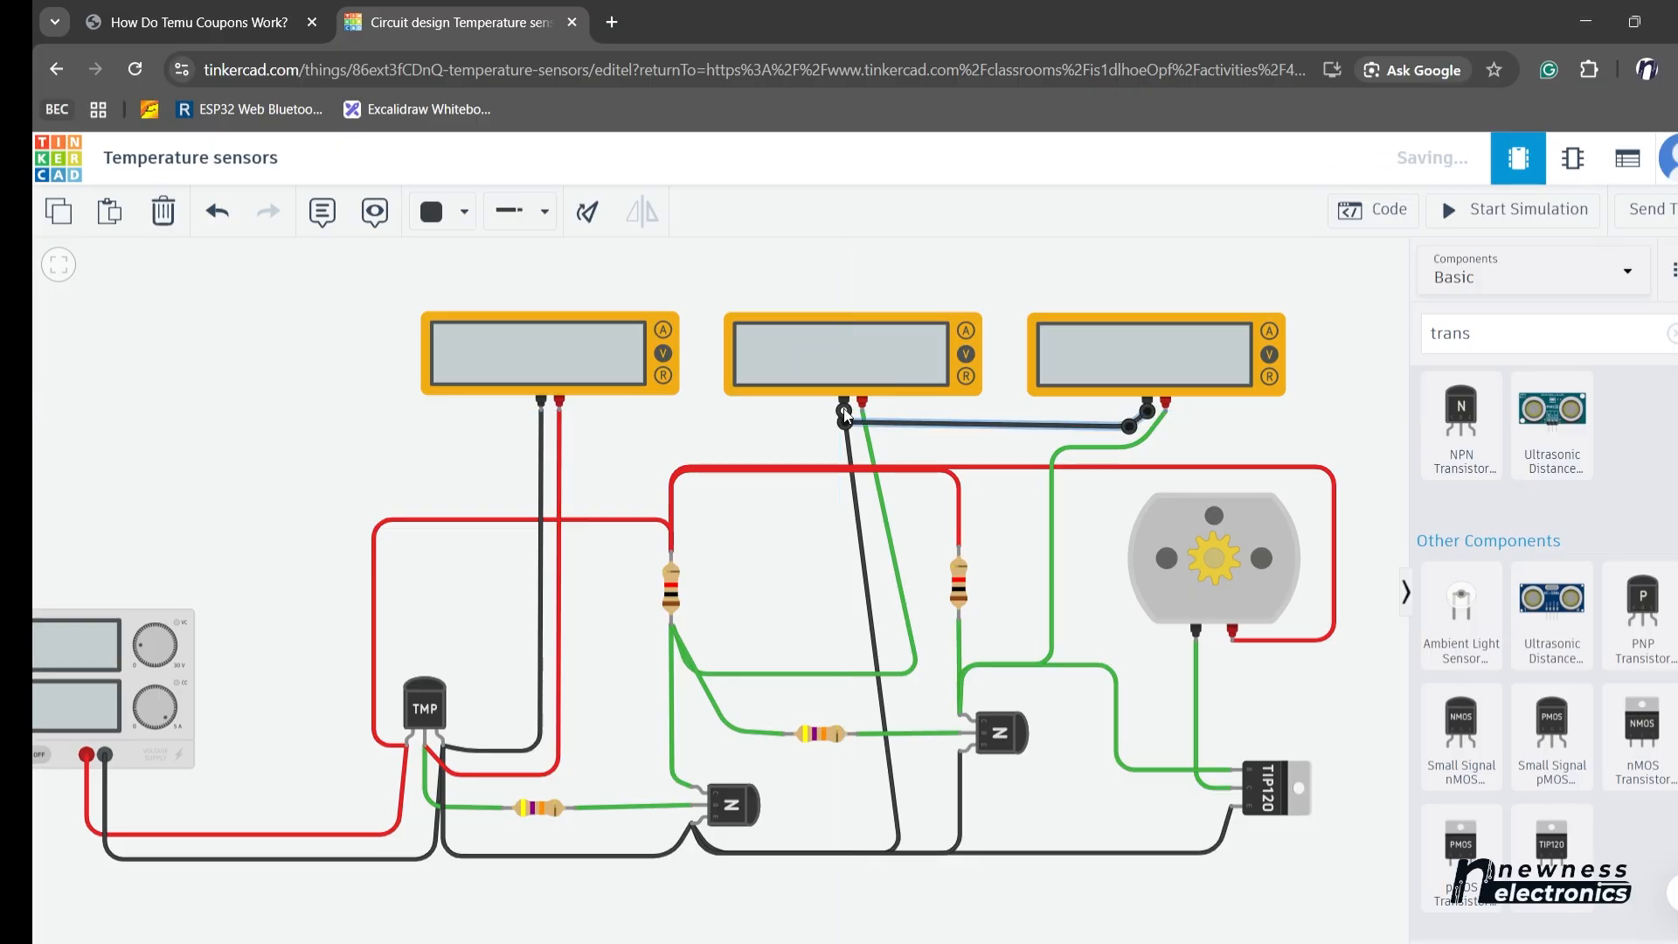
left_click(718, 442)
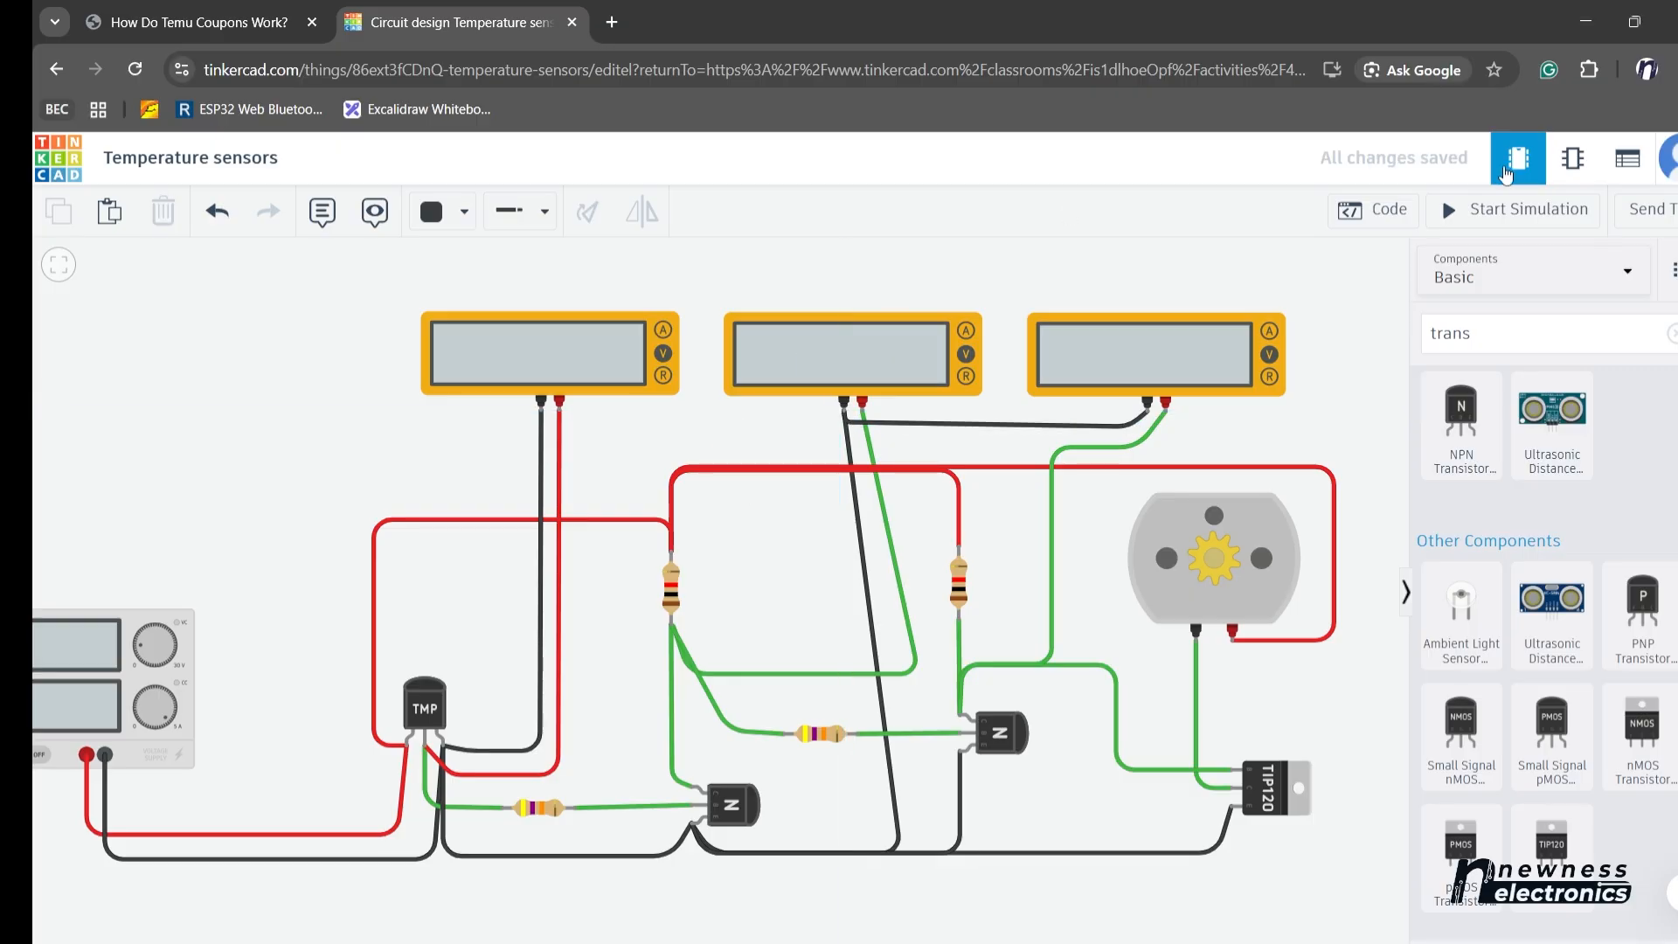
- Start the simulation and lower the TMP36's temperature to -40 °C to compare the three multimeter voltages
left_click(1480, 218)
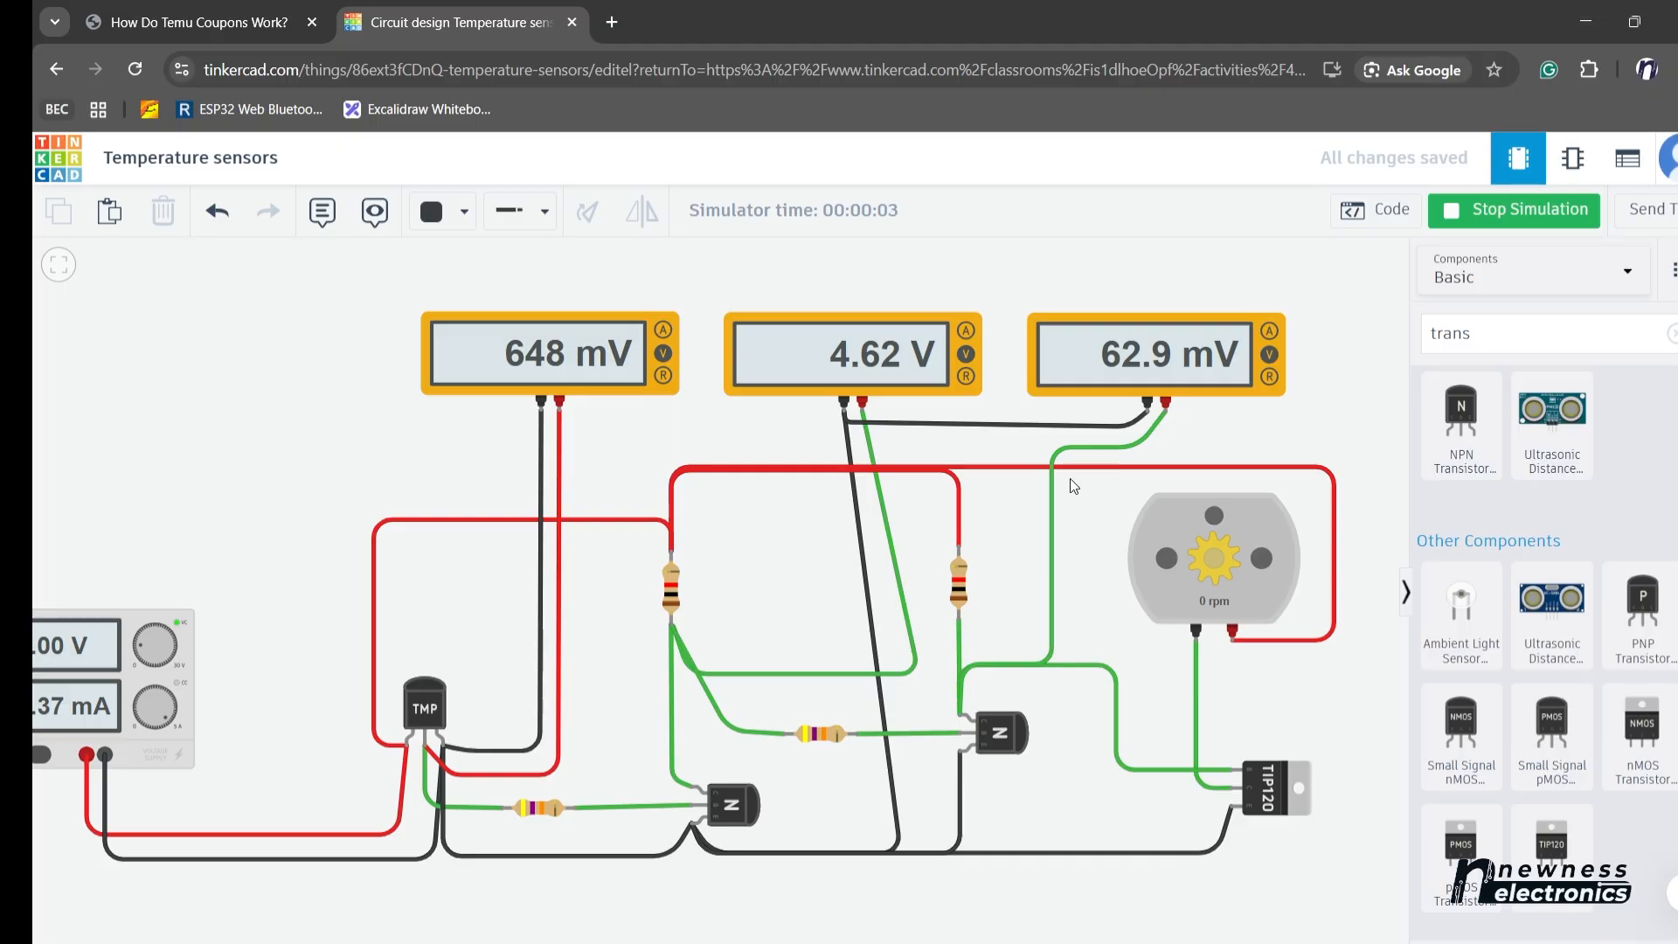
left_click(413, 710)
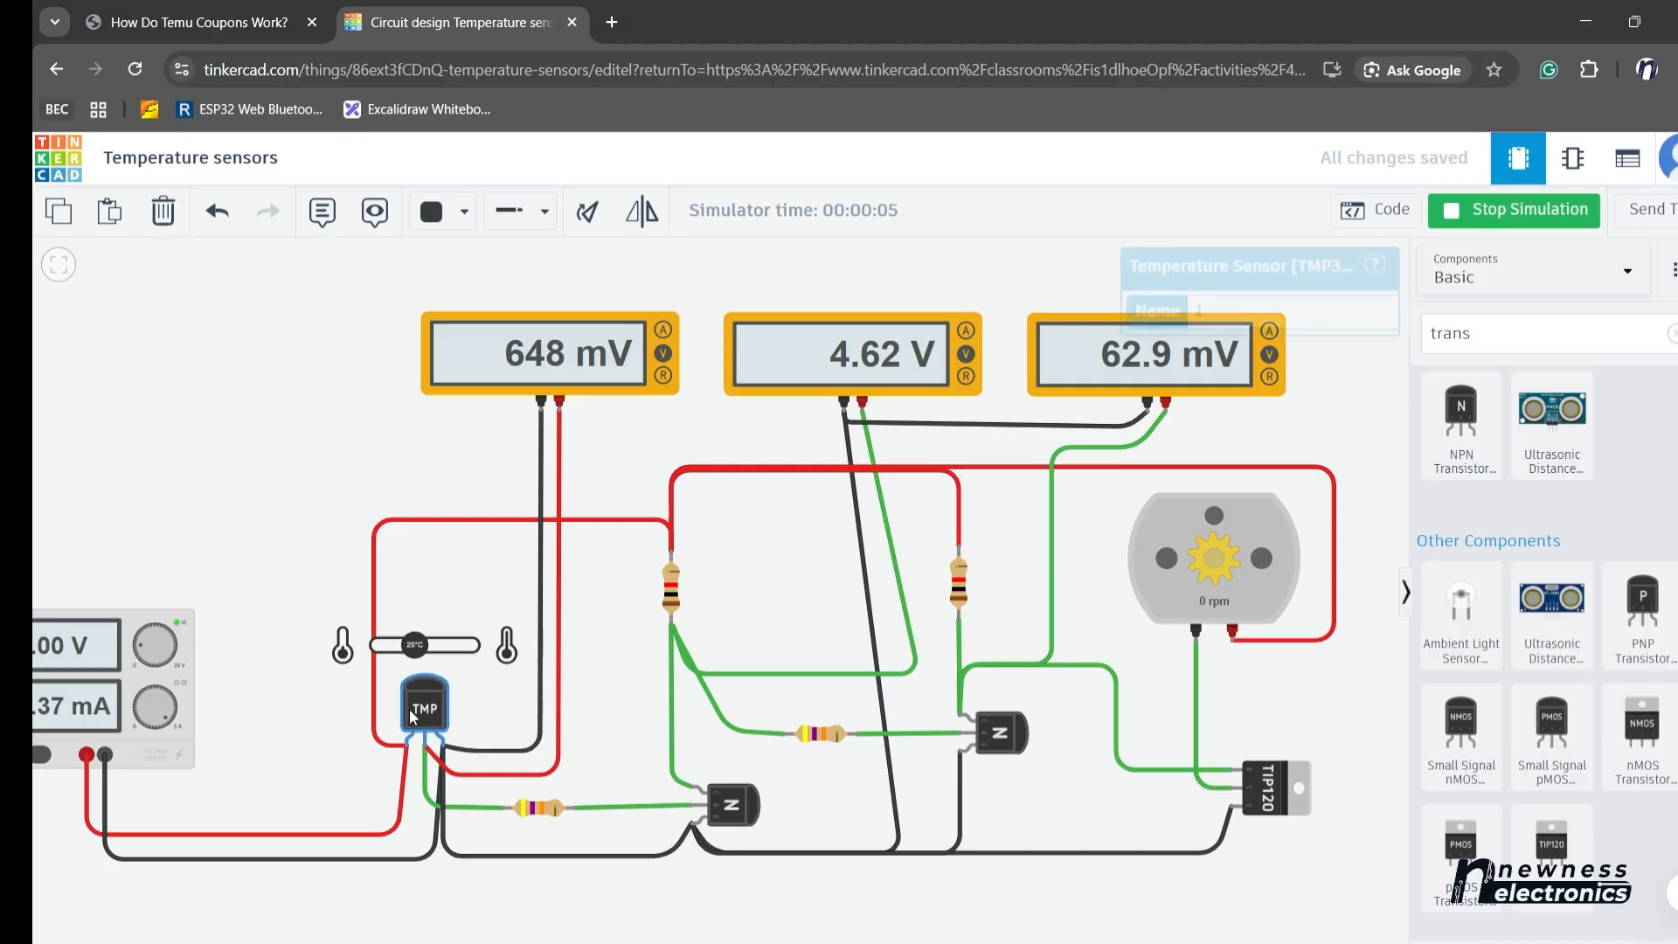
left_click_drag(416, 650, 318, 612)
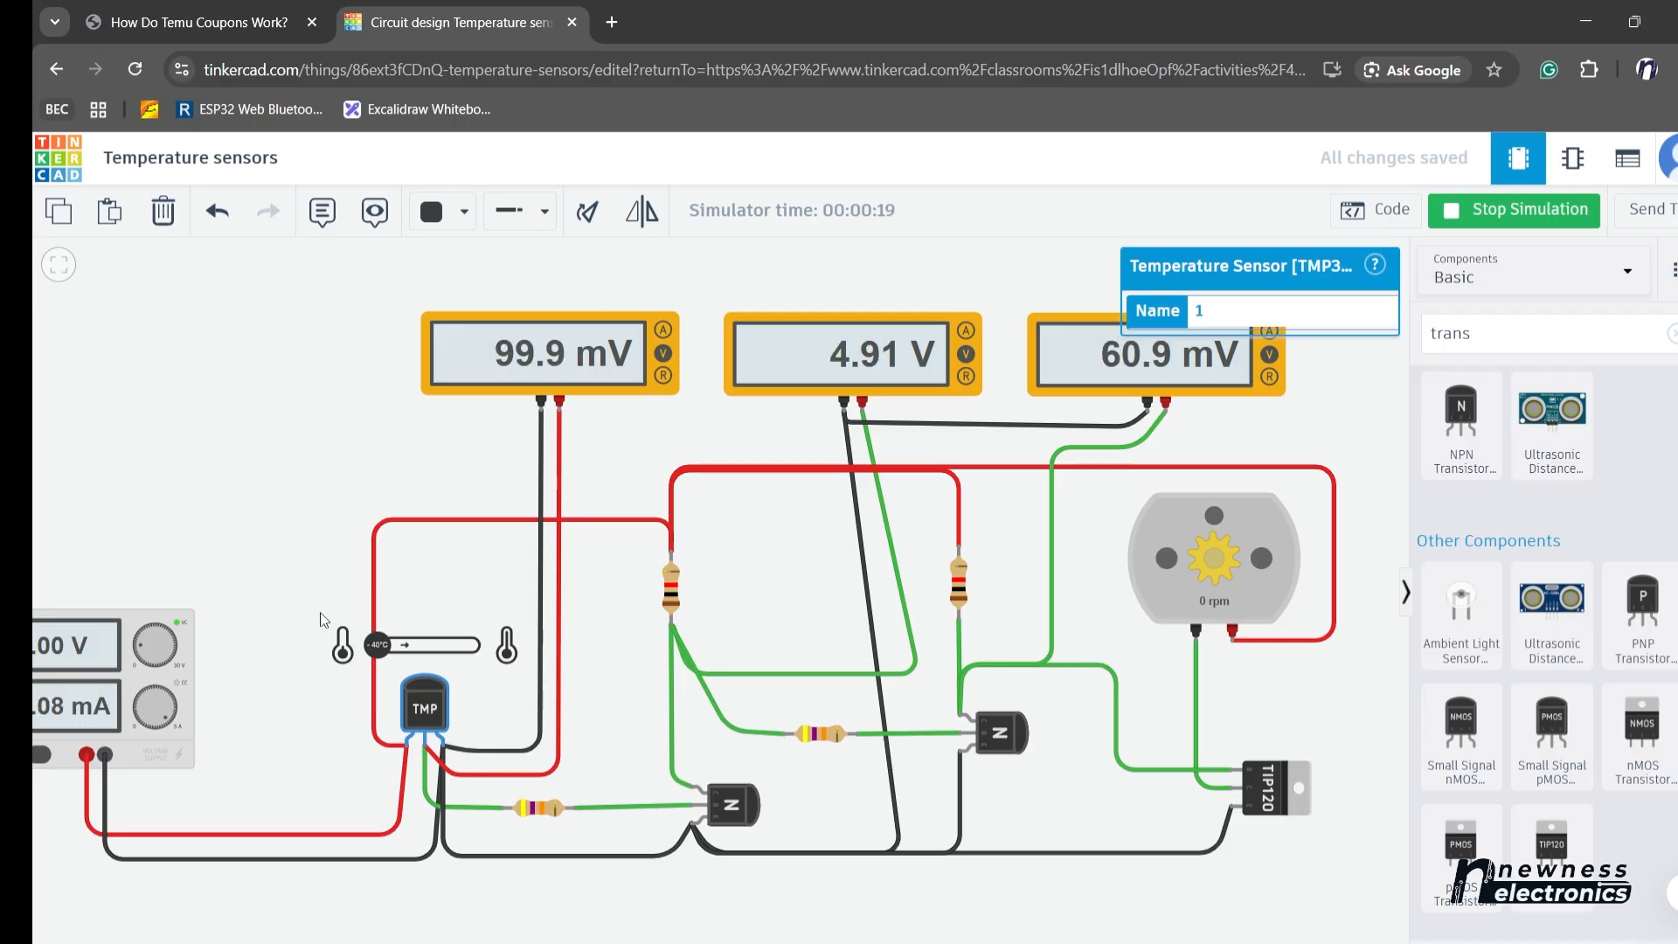
- Set the second NPN transistor's base resistor to 10 kΩ
left_click(825, 734)
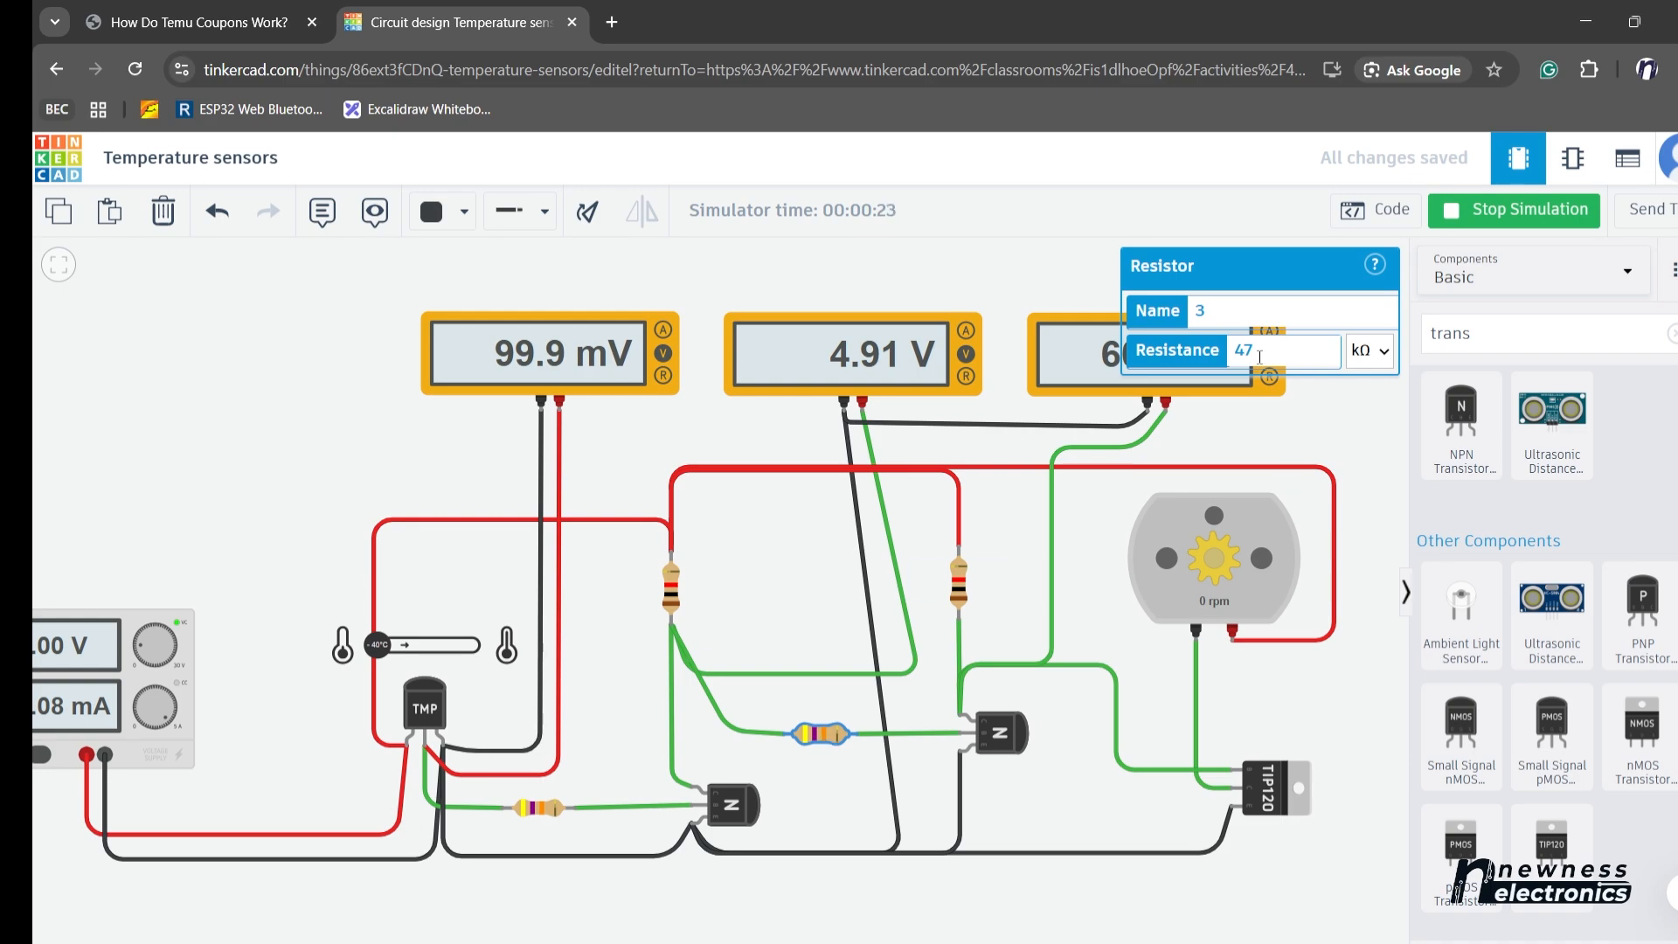
key("BackSpace")
key("BackSpace")
type("10")
left_click(1121, 493)
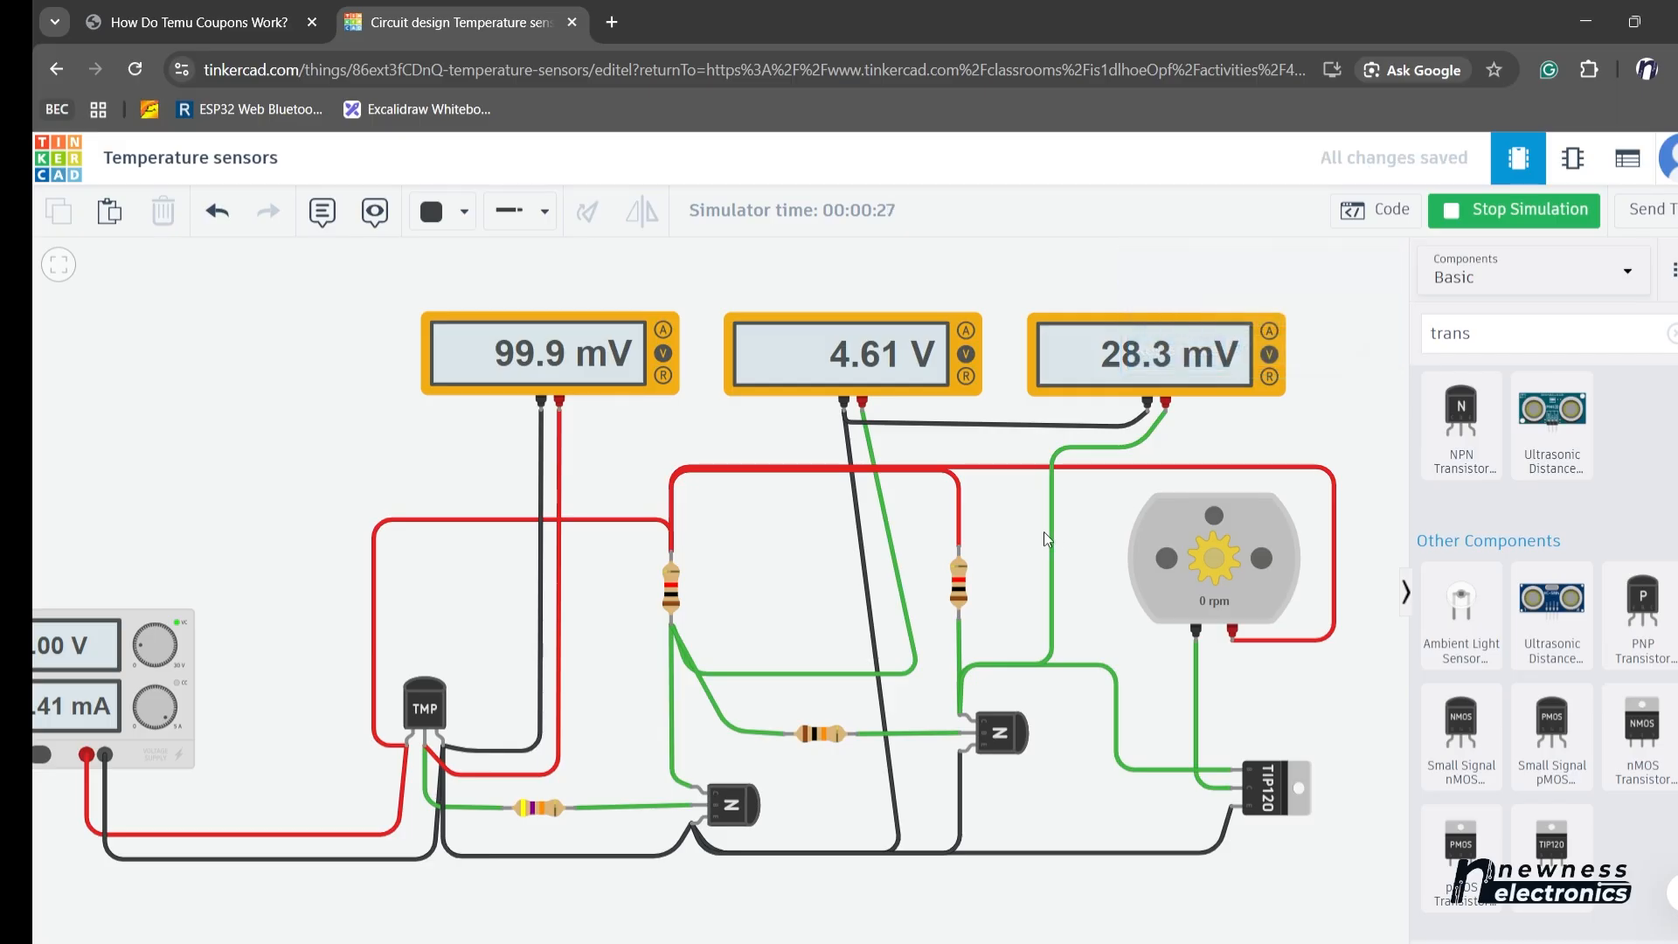
- Sweep the TMP36's temperature up to its maximum and back to -40 °C to check the voltages and the motor
left_click(437, 685)
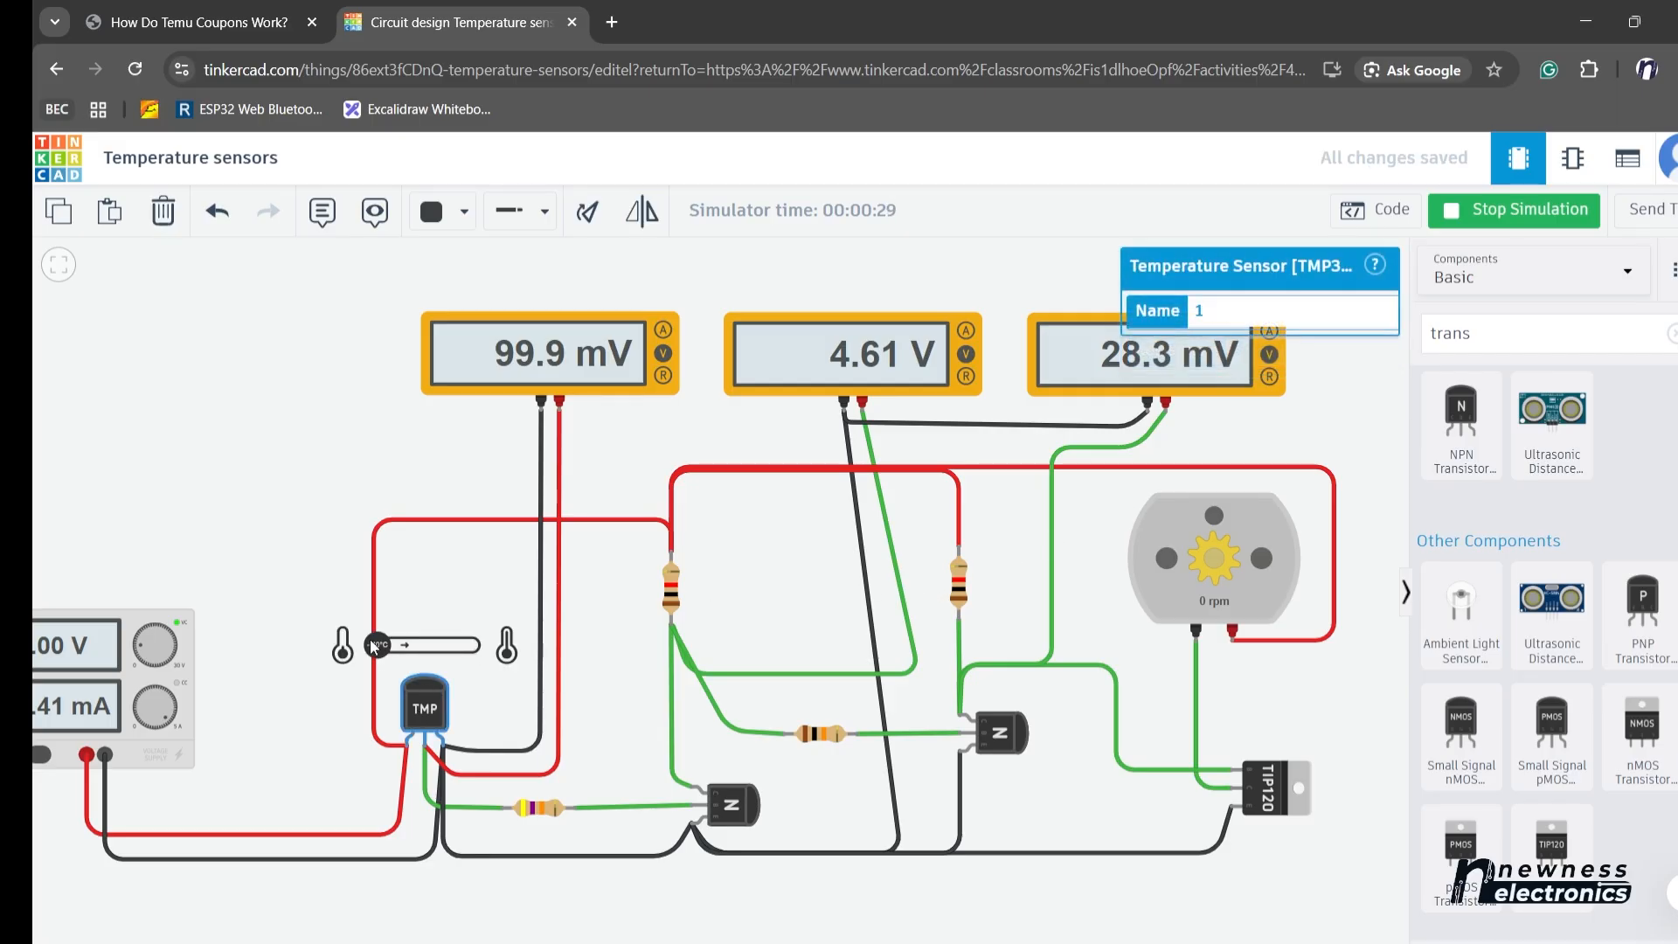
left_click_drag(382, 646, 535, 644)
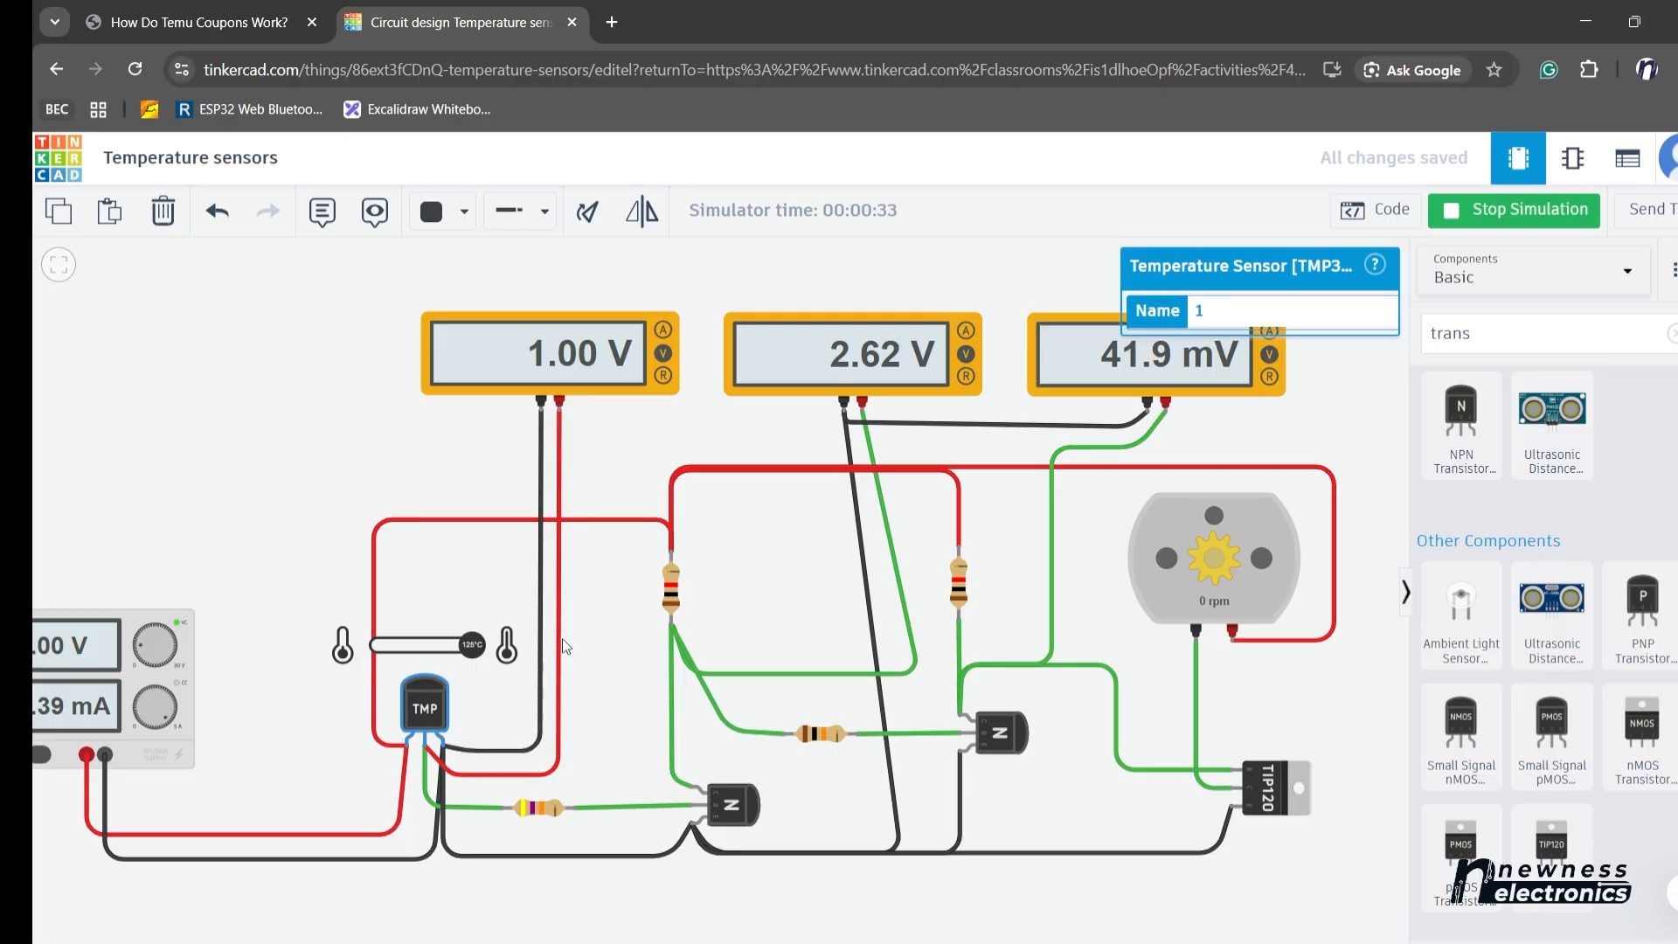
left_click_drag(473, 645, 329, 644)
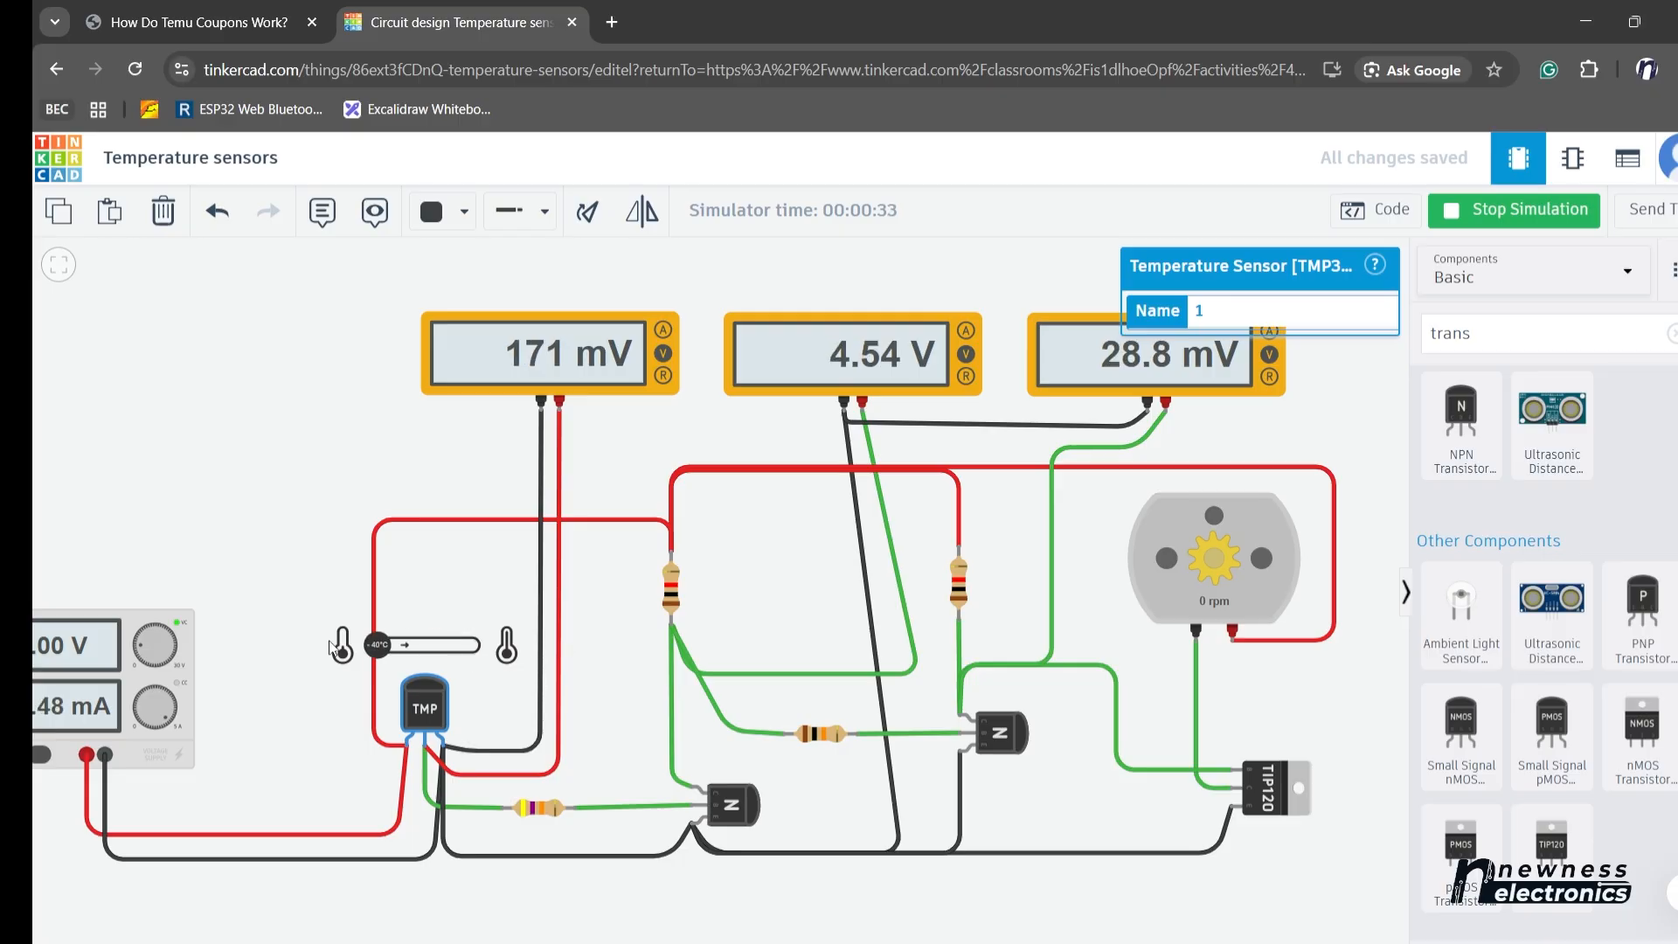
- Delete the wire from the second NPN's collector to the TIP120's base and place a copy of the 10 kΩ resistor between the two transistors
left_click(1116, 702)
key("Delete")
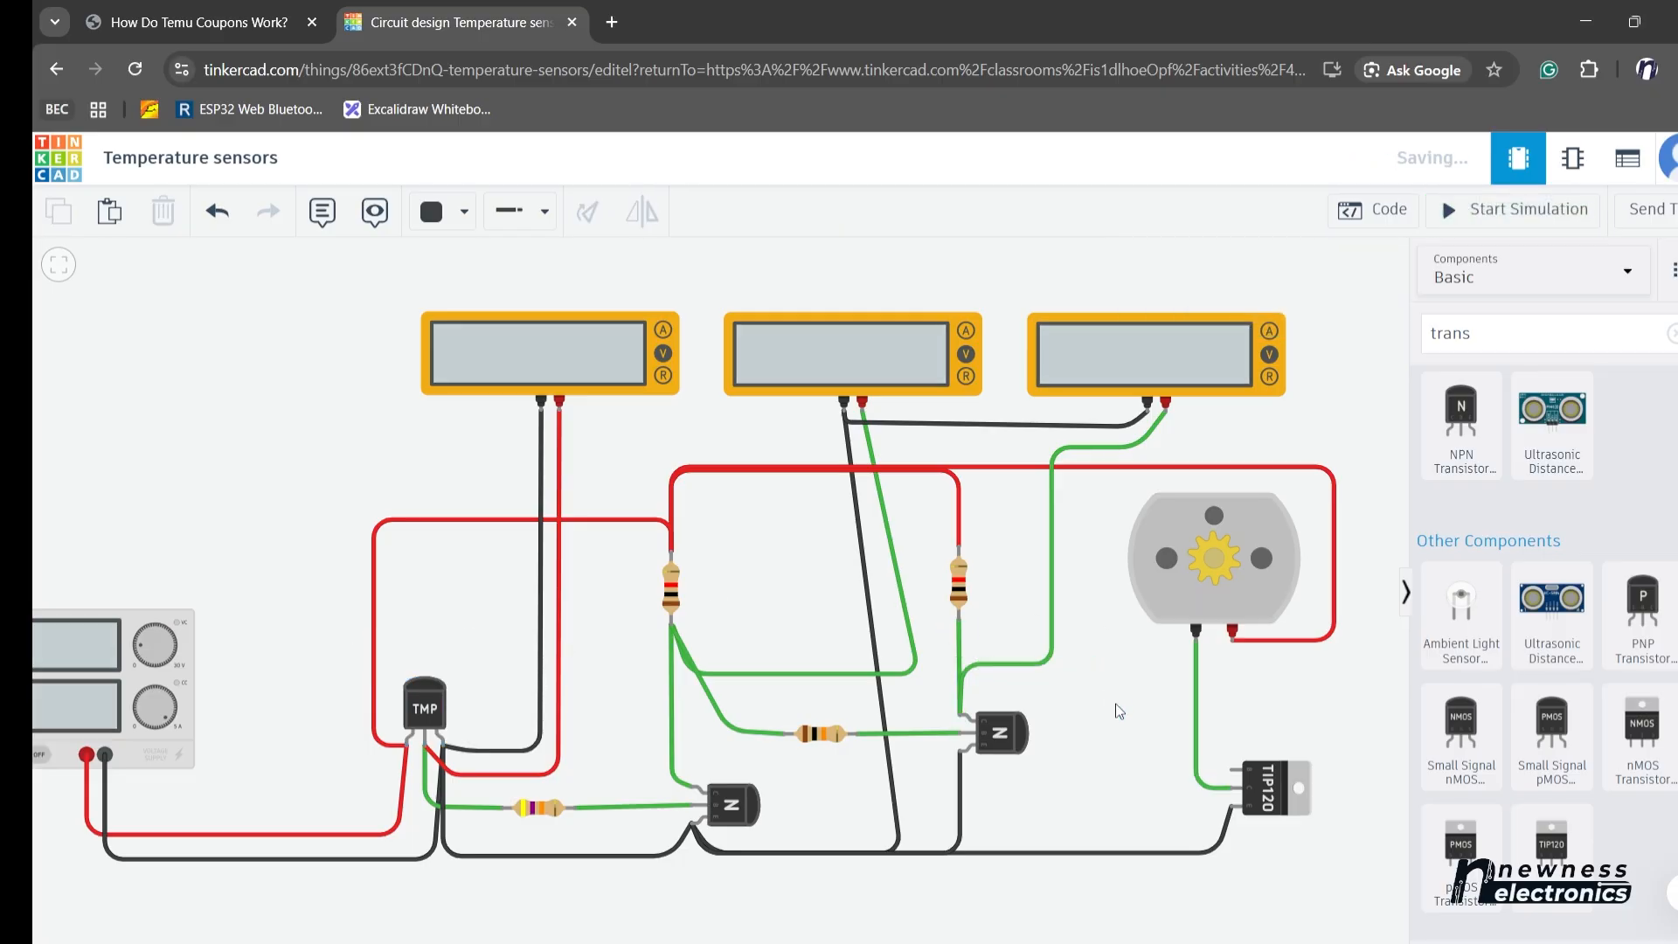
left_click(822, 734)
key("ctrl+c")
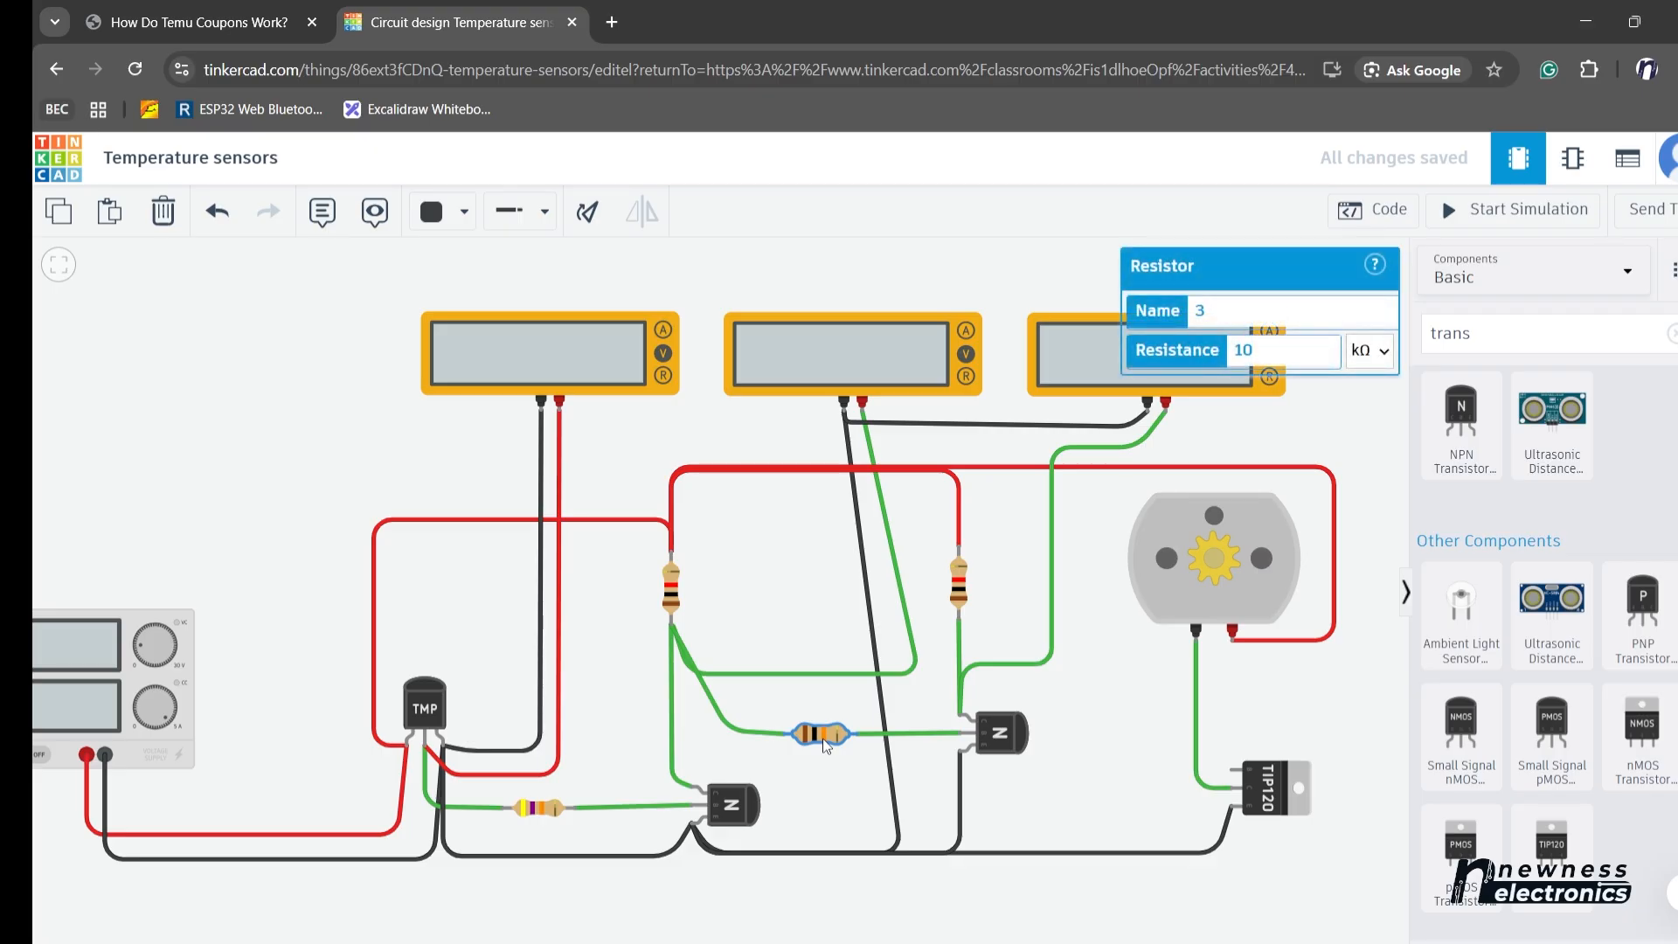
key("ctrl+v")
left_click(1112, 719)
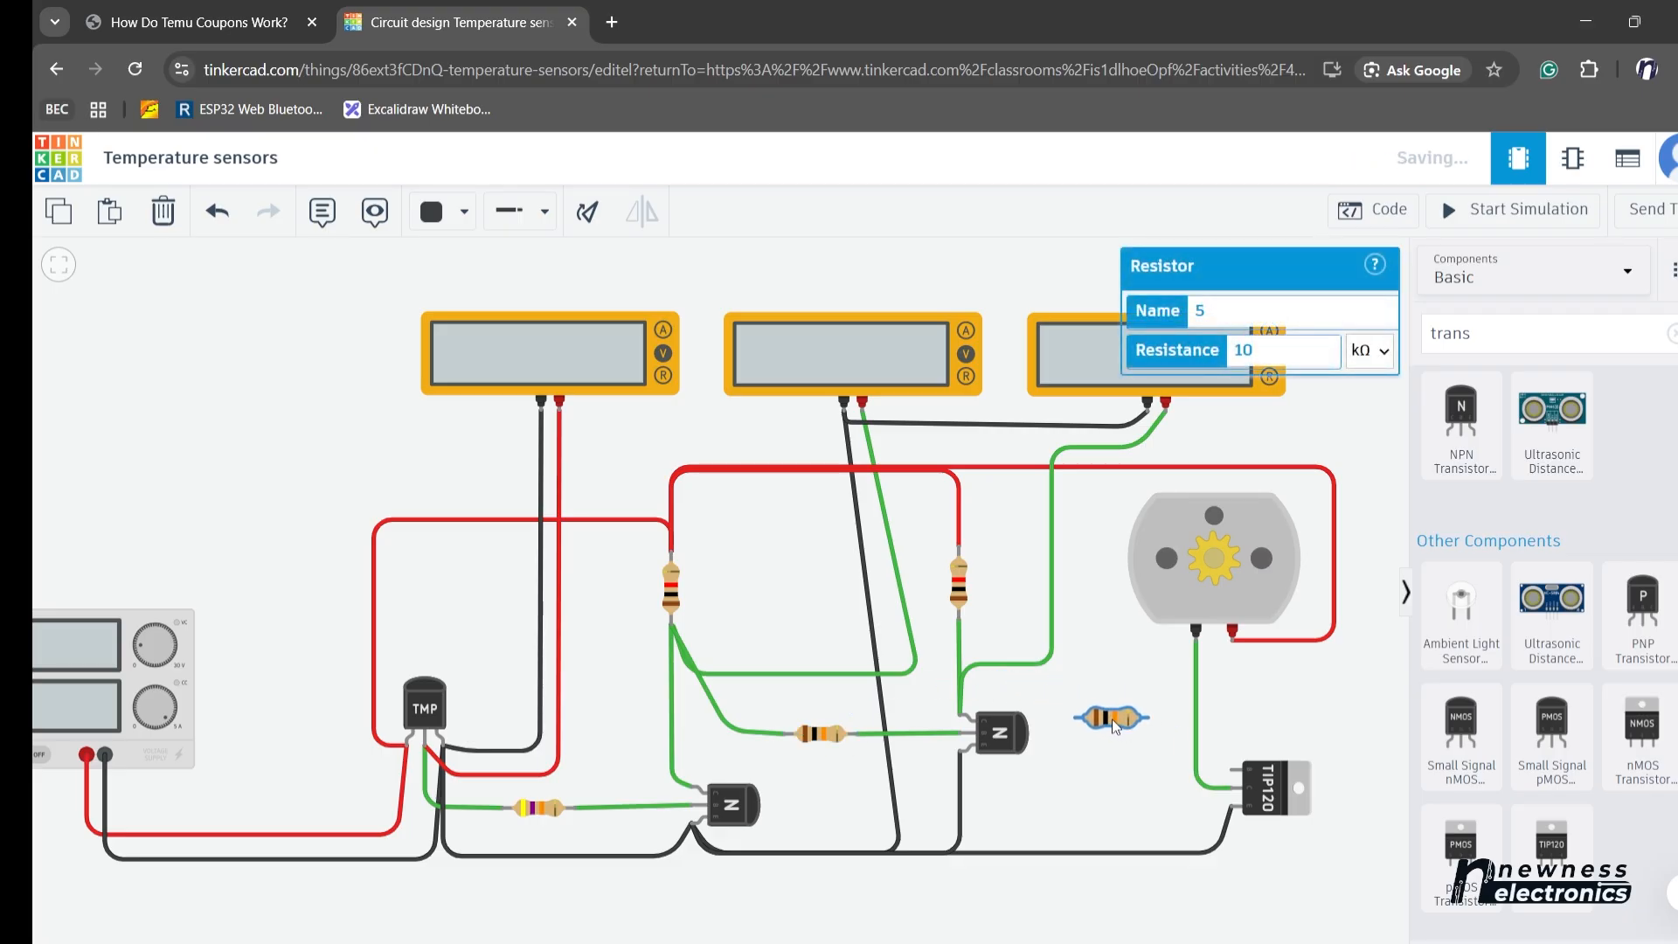
- Wire the near end of the copied 10 kΩ resistor to the second NPN transistor's collector in green with right-angled bends
left_click(448, 213)
left_click(486, 431)
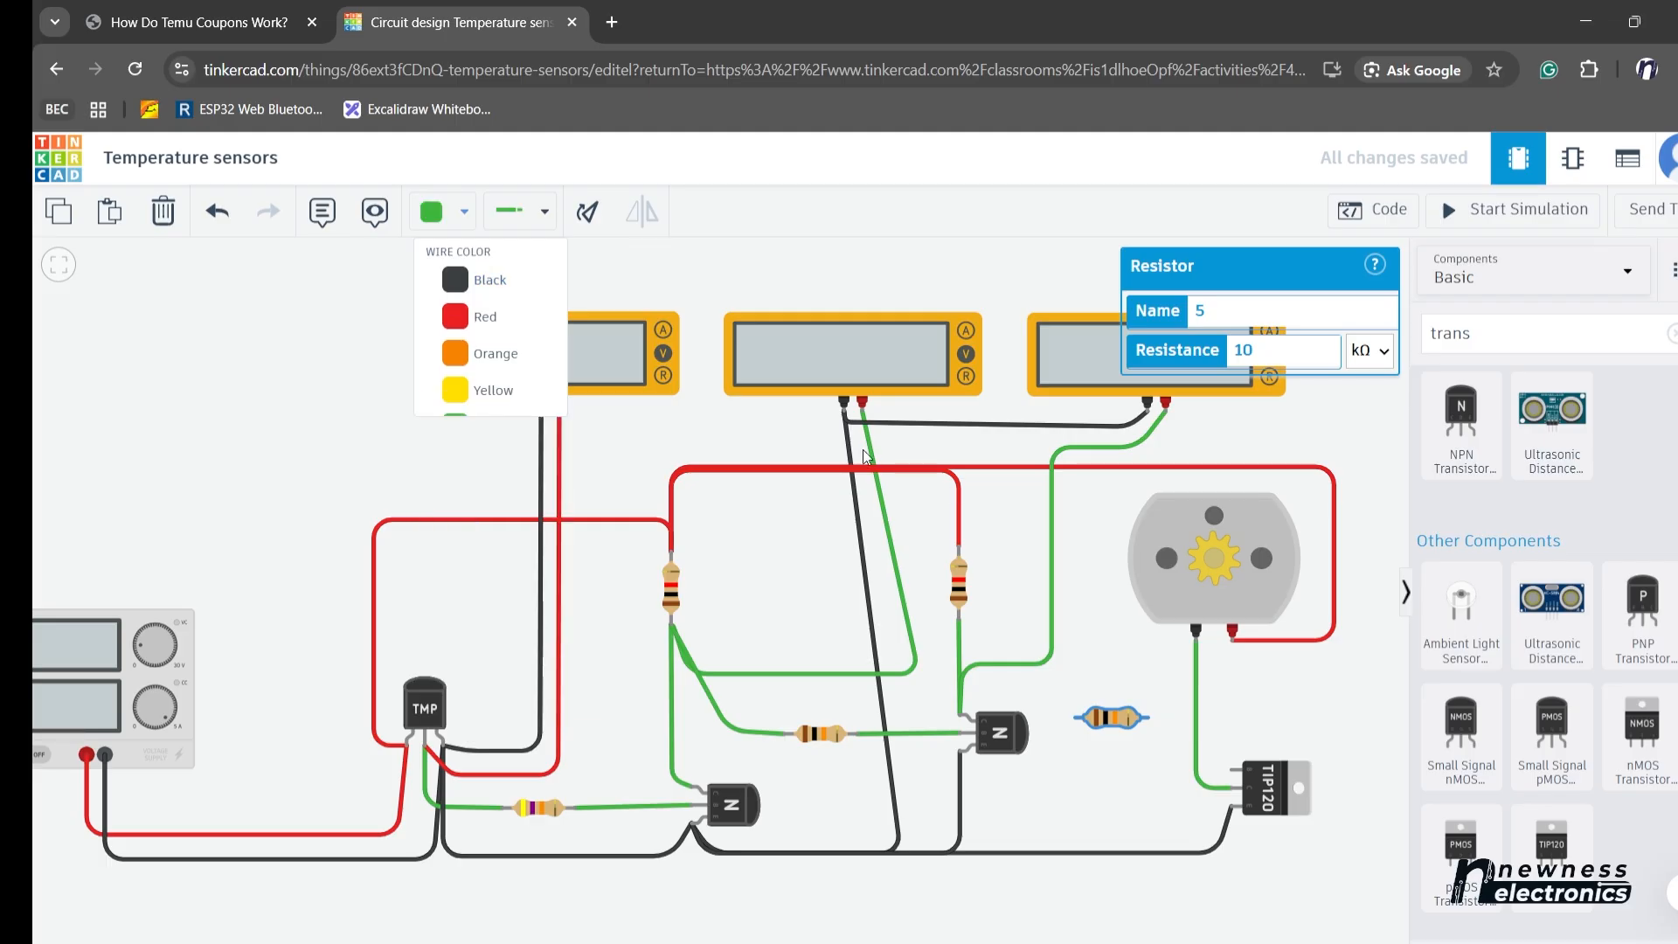
left_click(1081, 718)
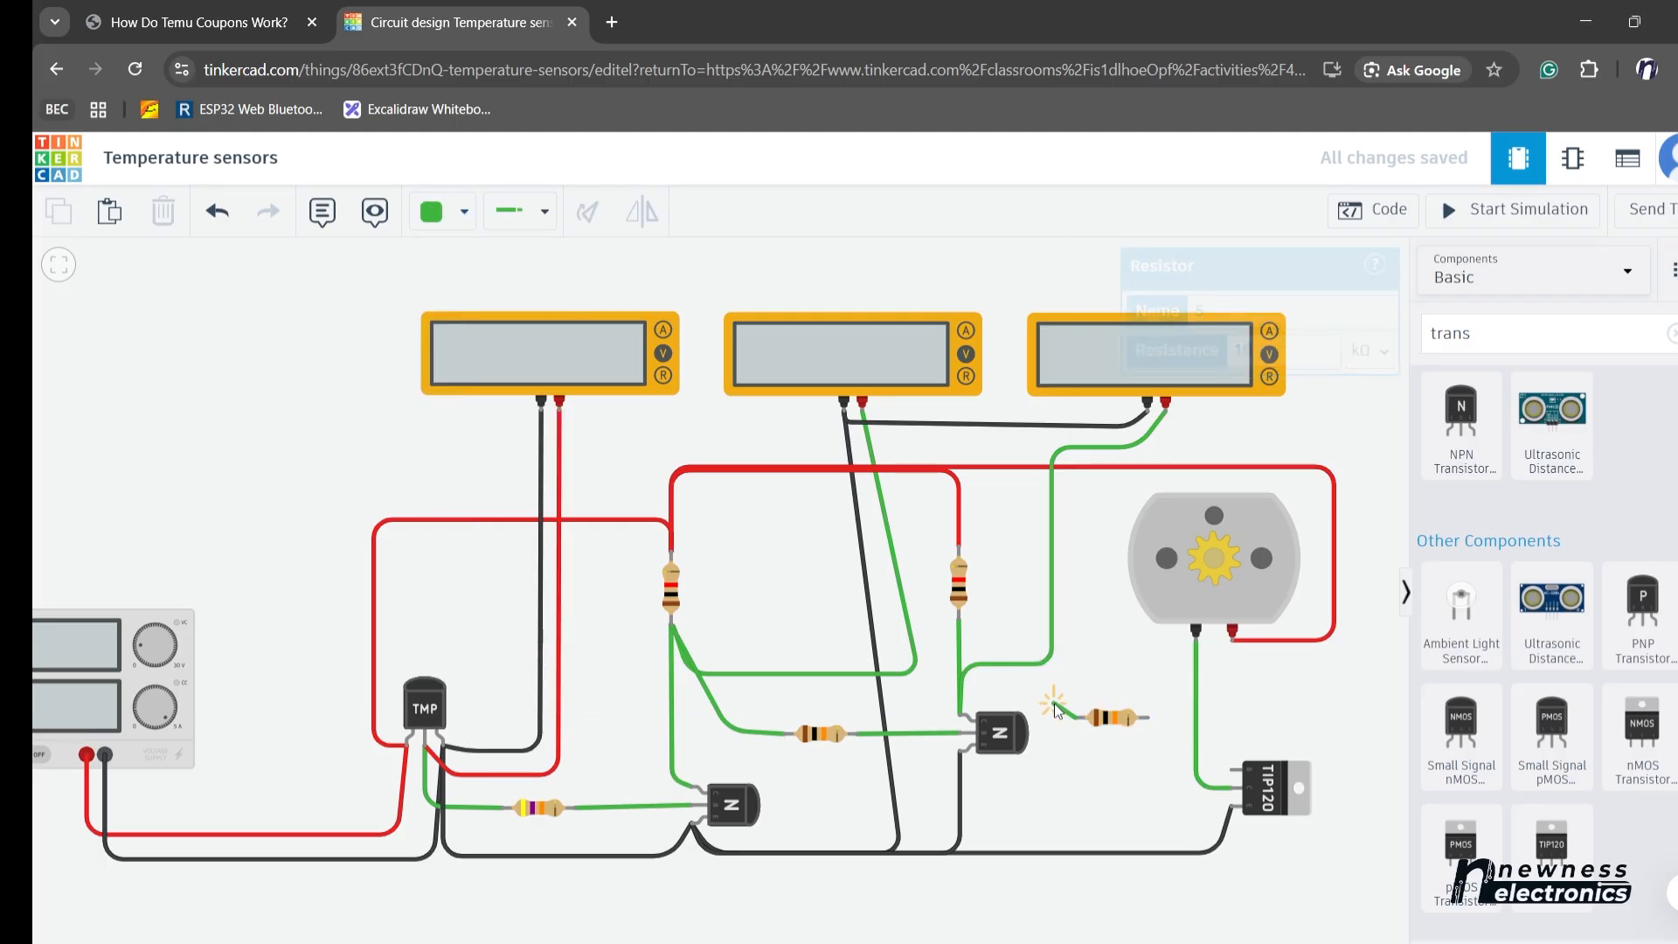
left_click(1046, 718)
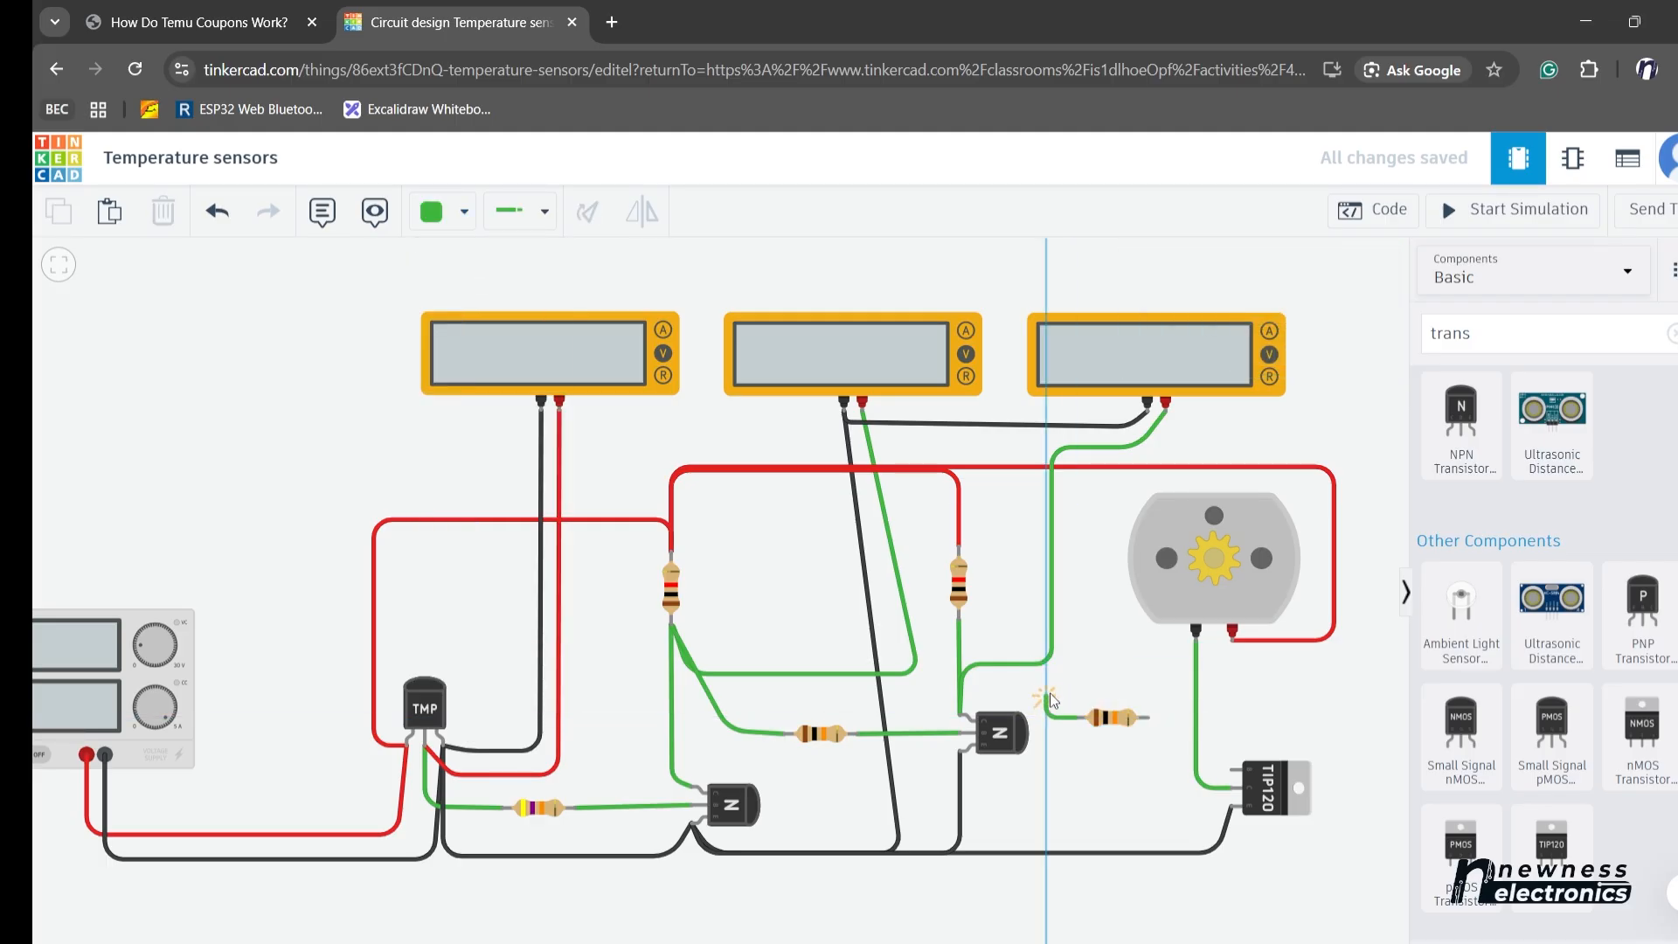
left_click(1047, 667)
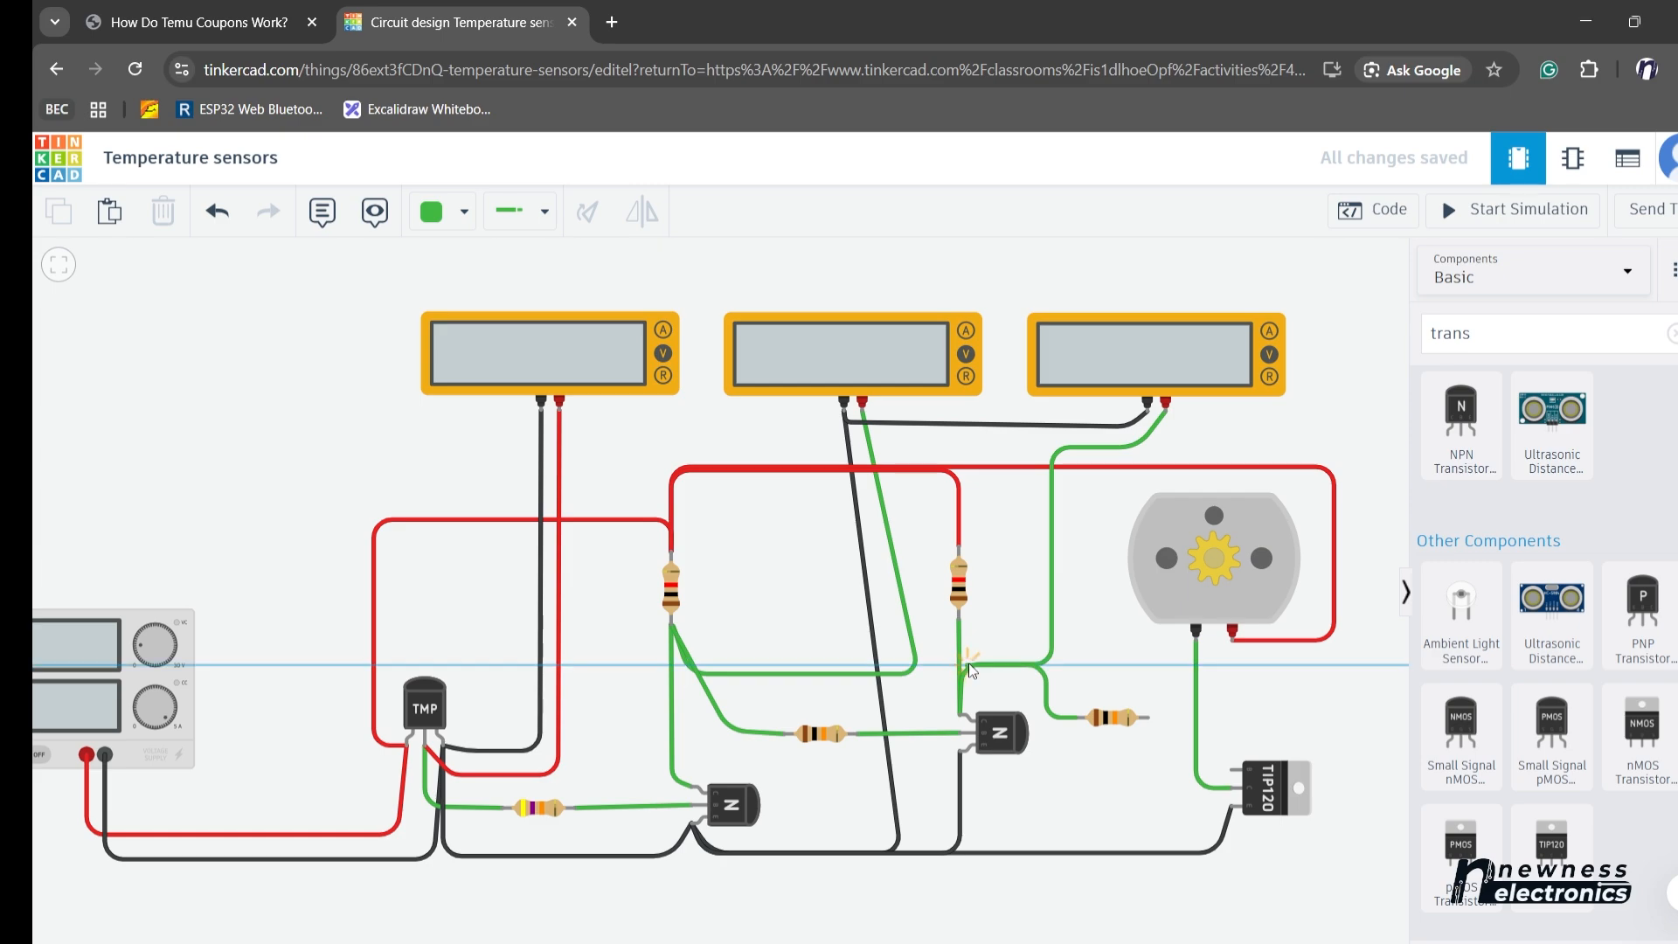
left_click(964, 664)
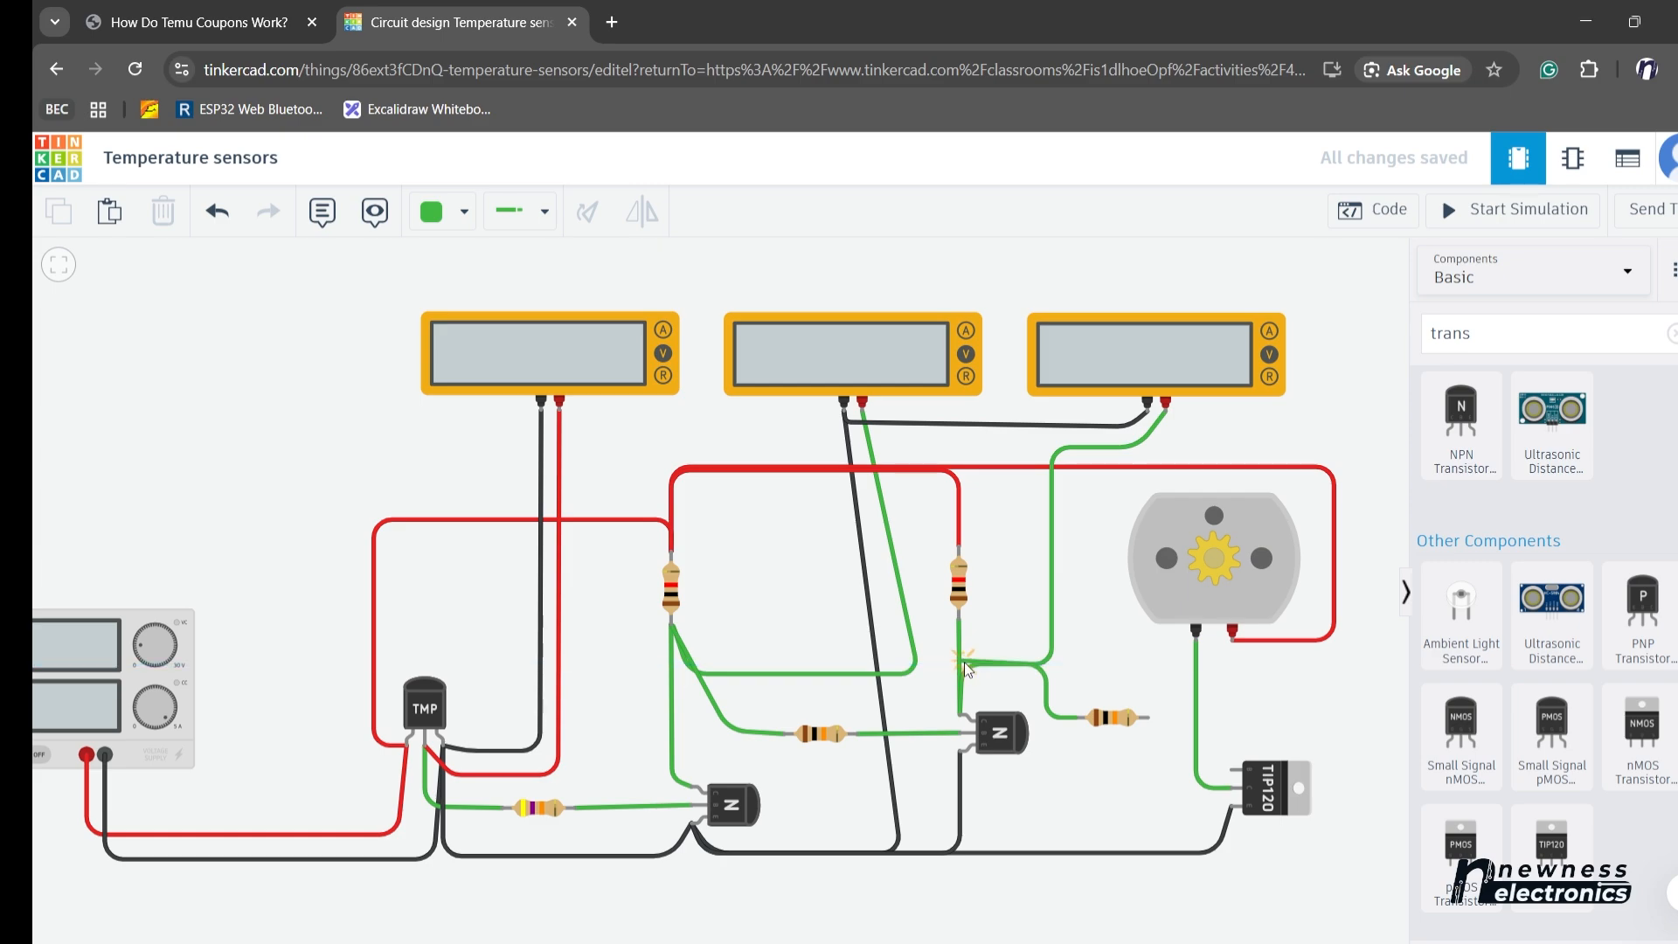
left_click(959, 716)
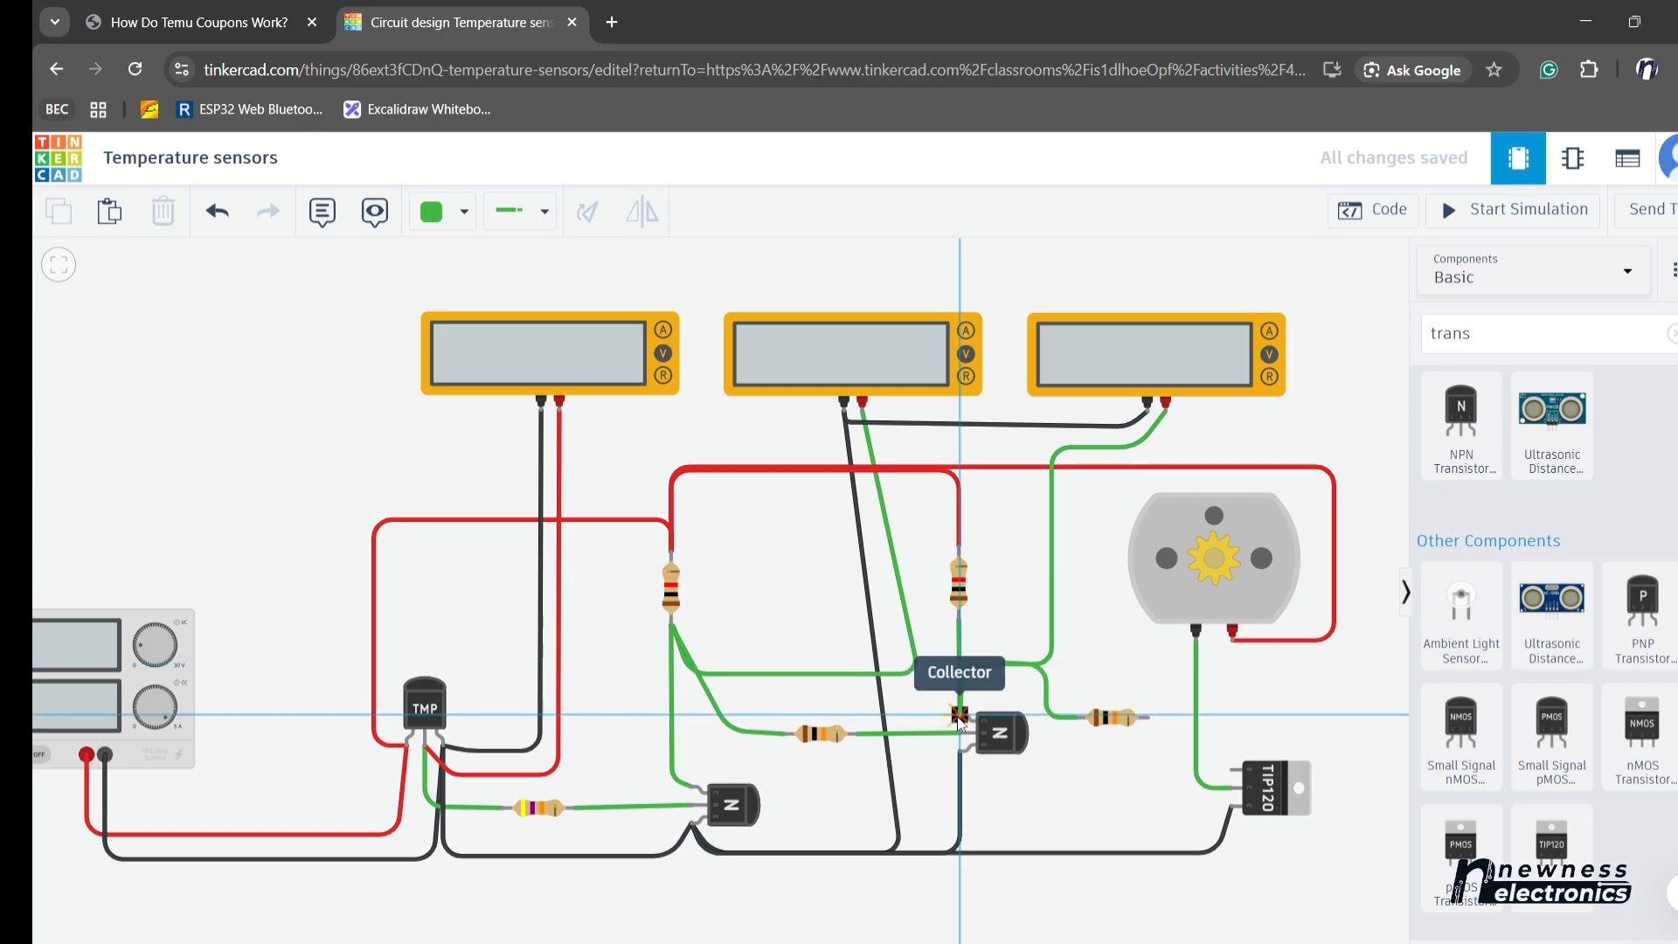
- Wire the free end of the copied 10 kΩ resistor to the TIP120's base in green with right-angled bends
left_click(1146, 718)
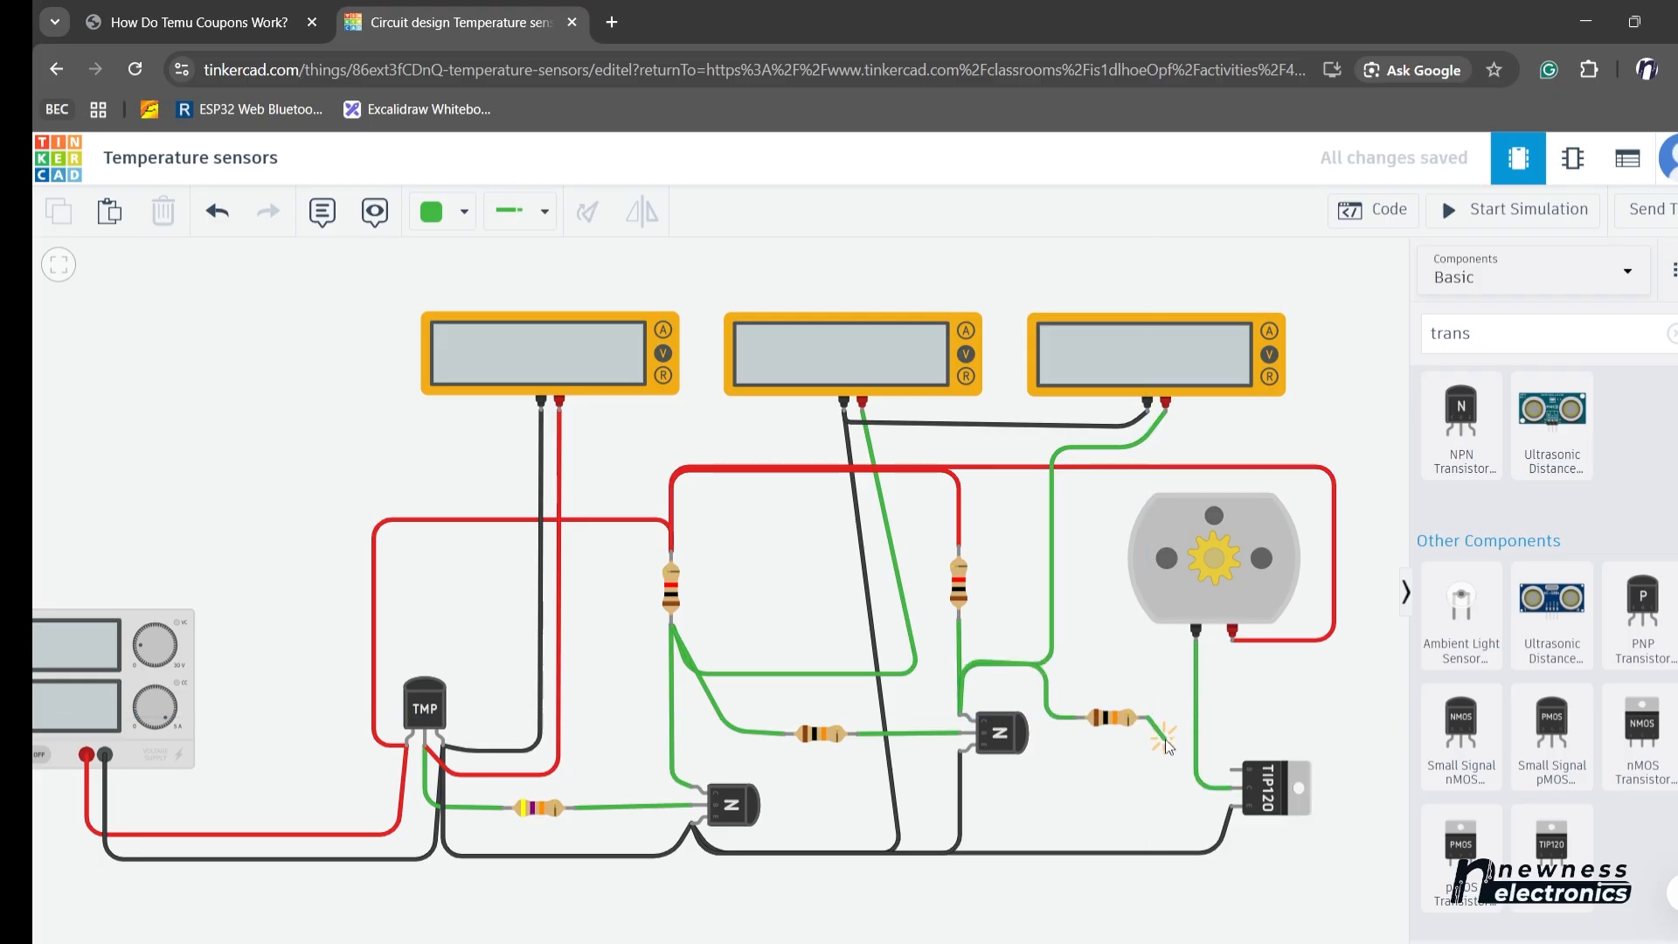
left_click(1166, 717)
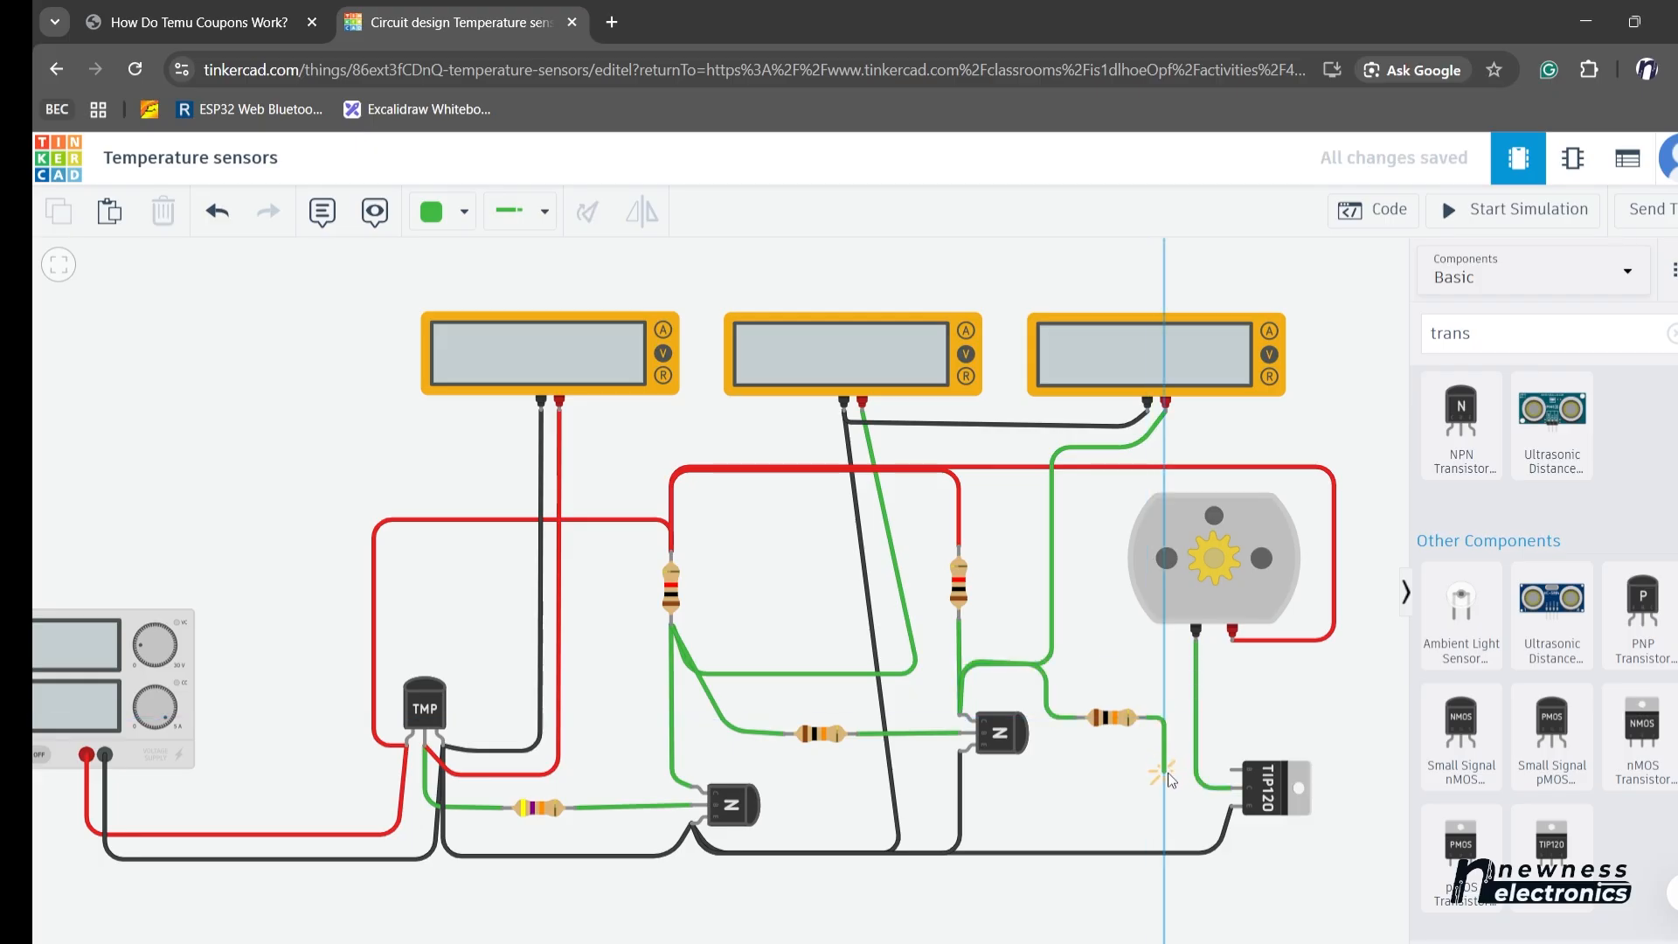
left_click(1164, 771)
left_click(1232, 770)
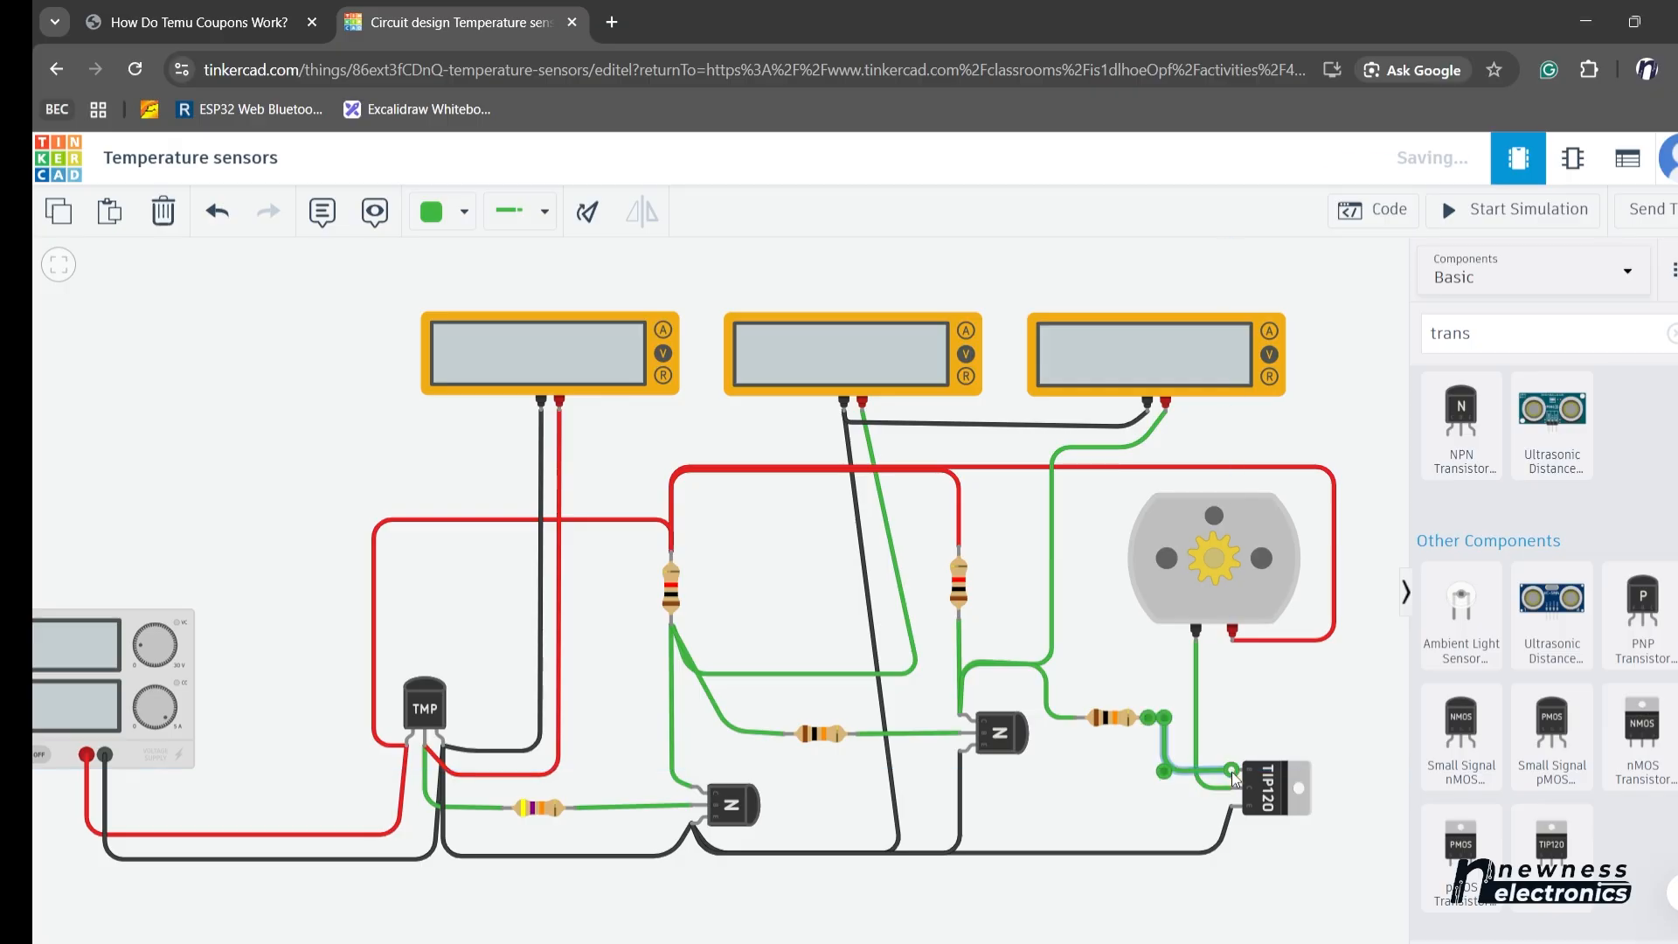
left_click(1221, 743)
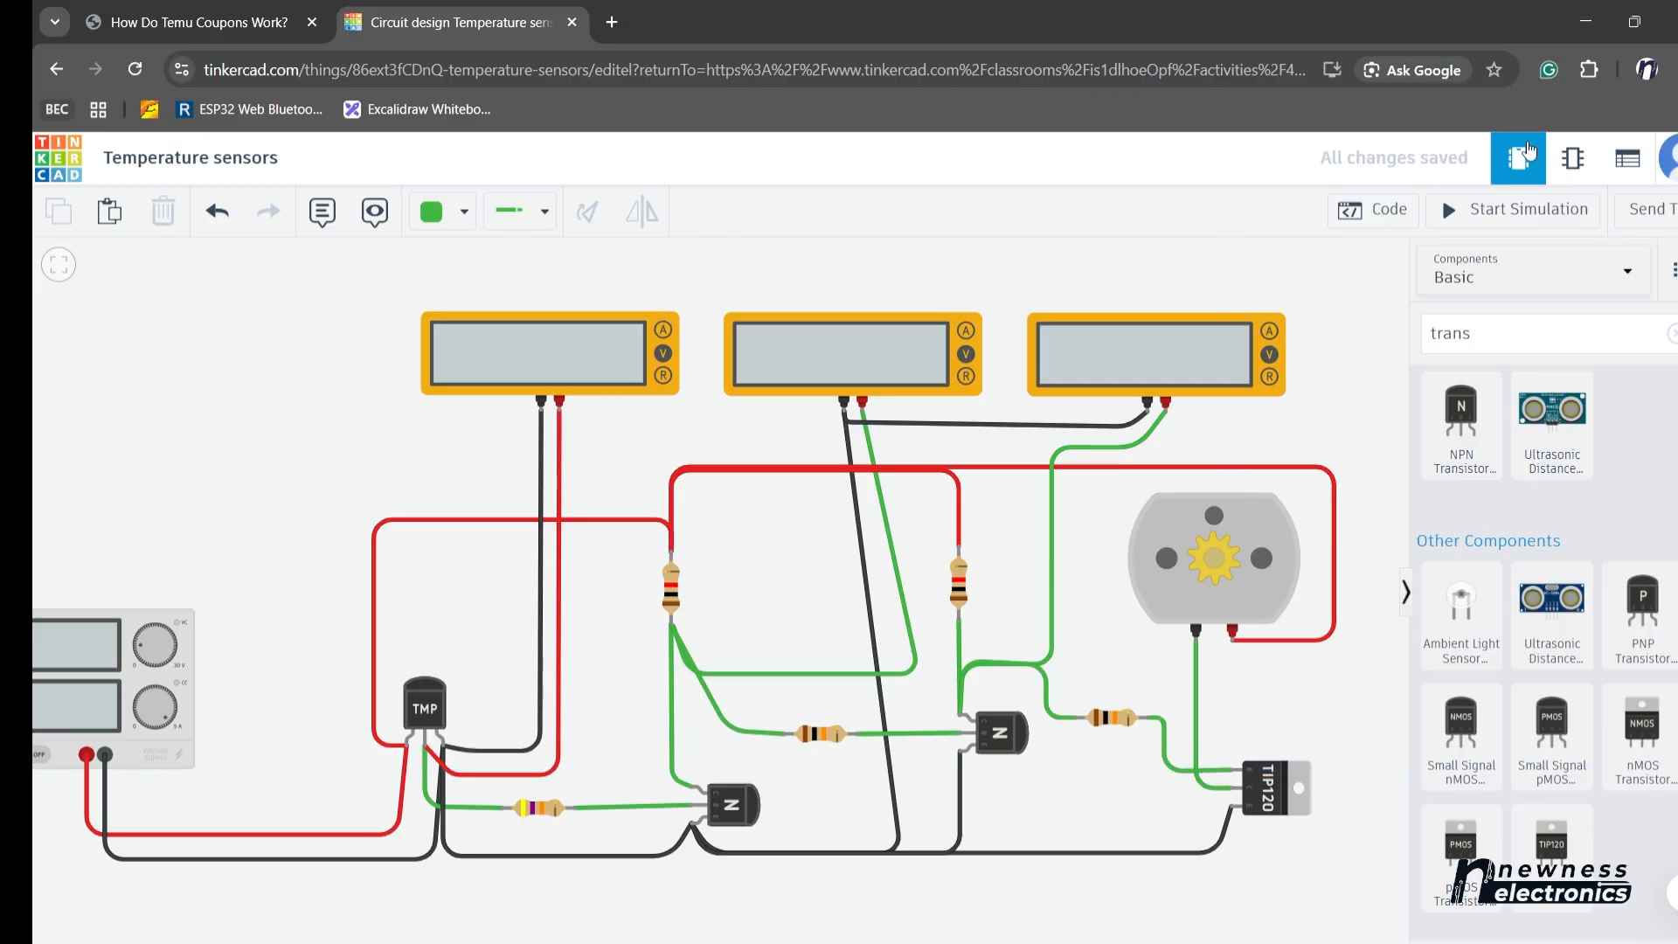
- Start the simulation, sweep the TMP36 to its maximum temperature and back to -40 °C, and inspect the second NPN's base resistor
left_click(1506, 215)
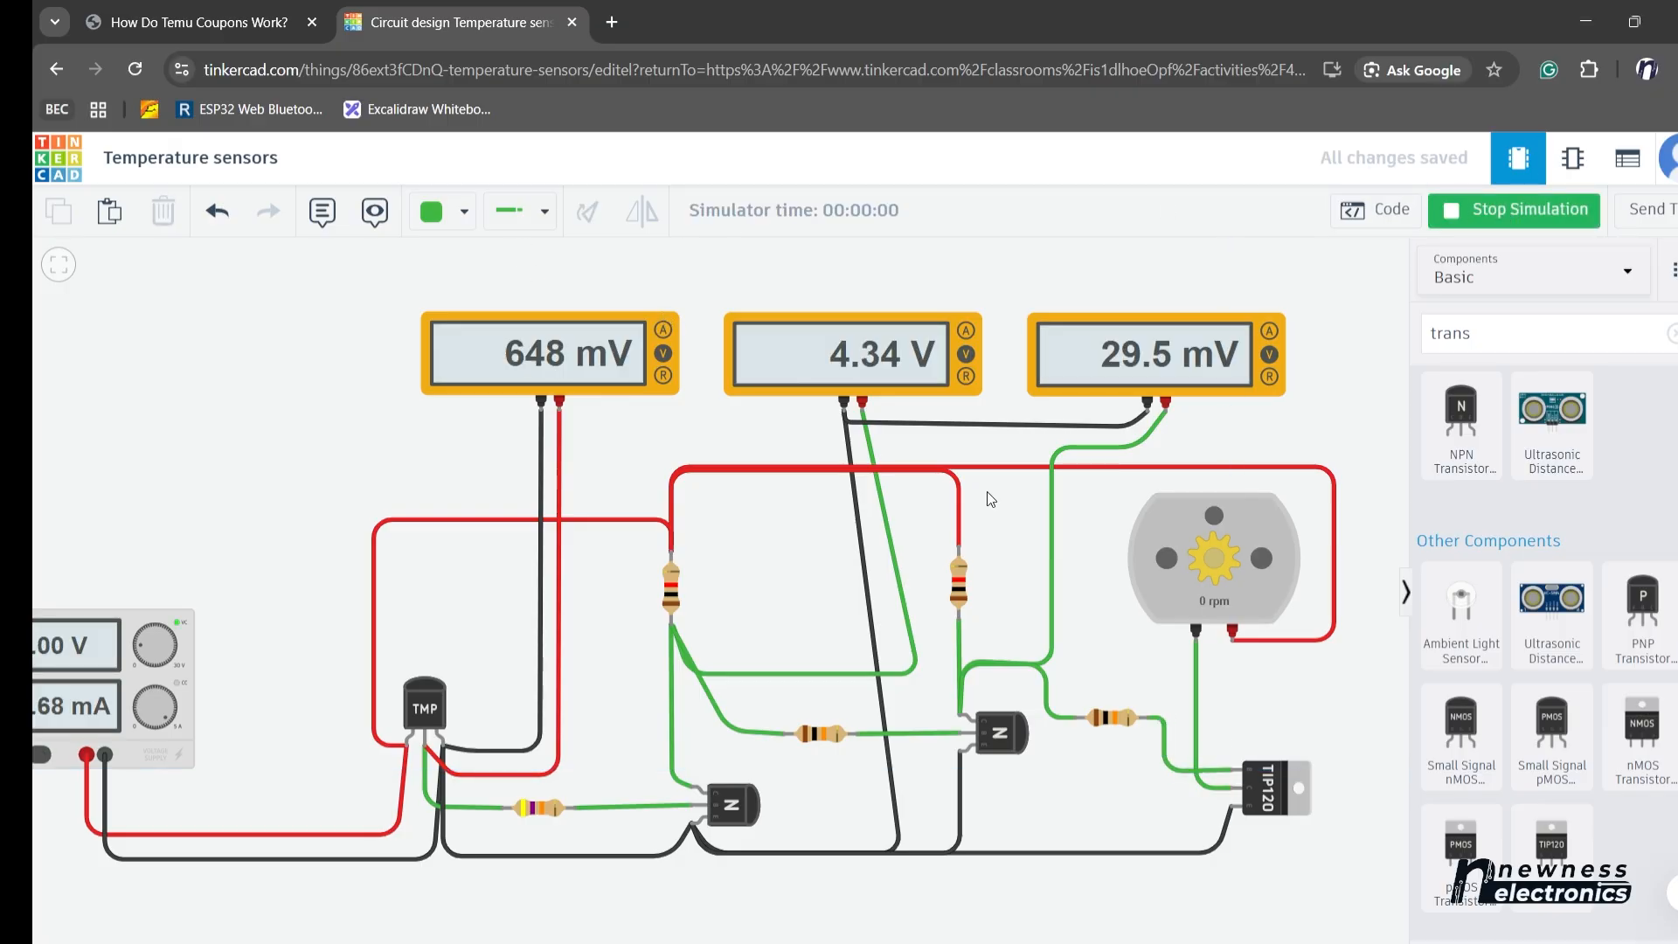
left_click(428, 722)
left_click_drag(414, 645, 626, 628)
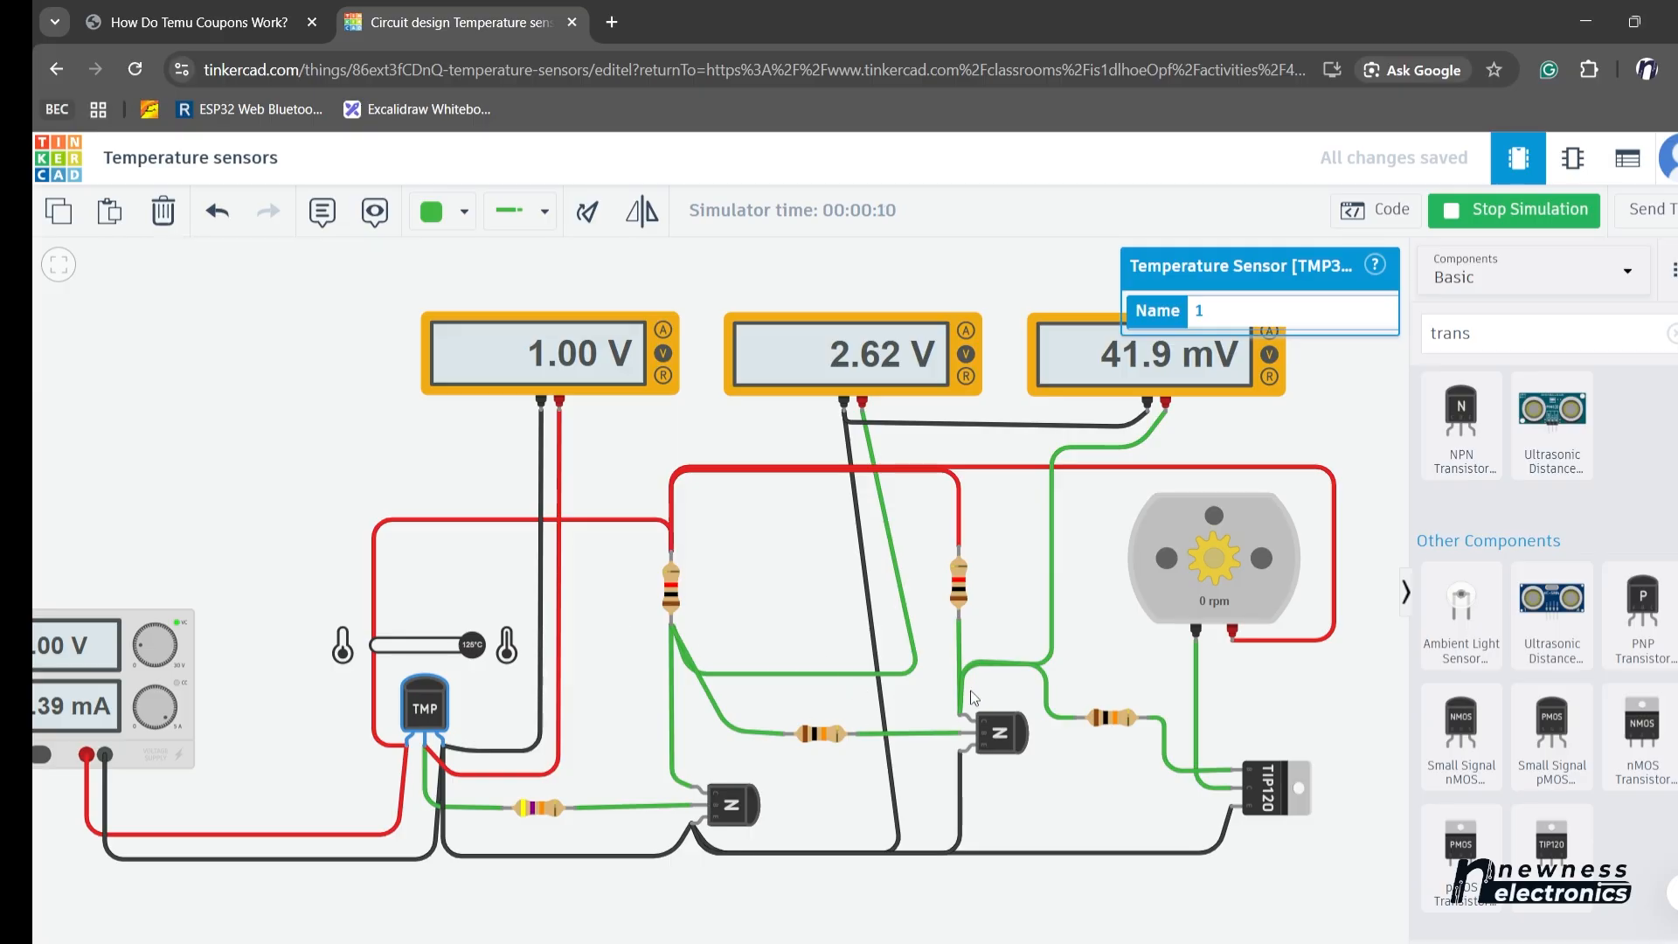
left_click(820, 735)
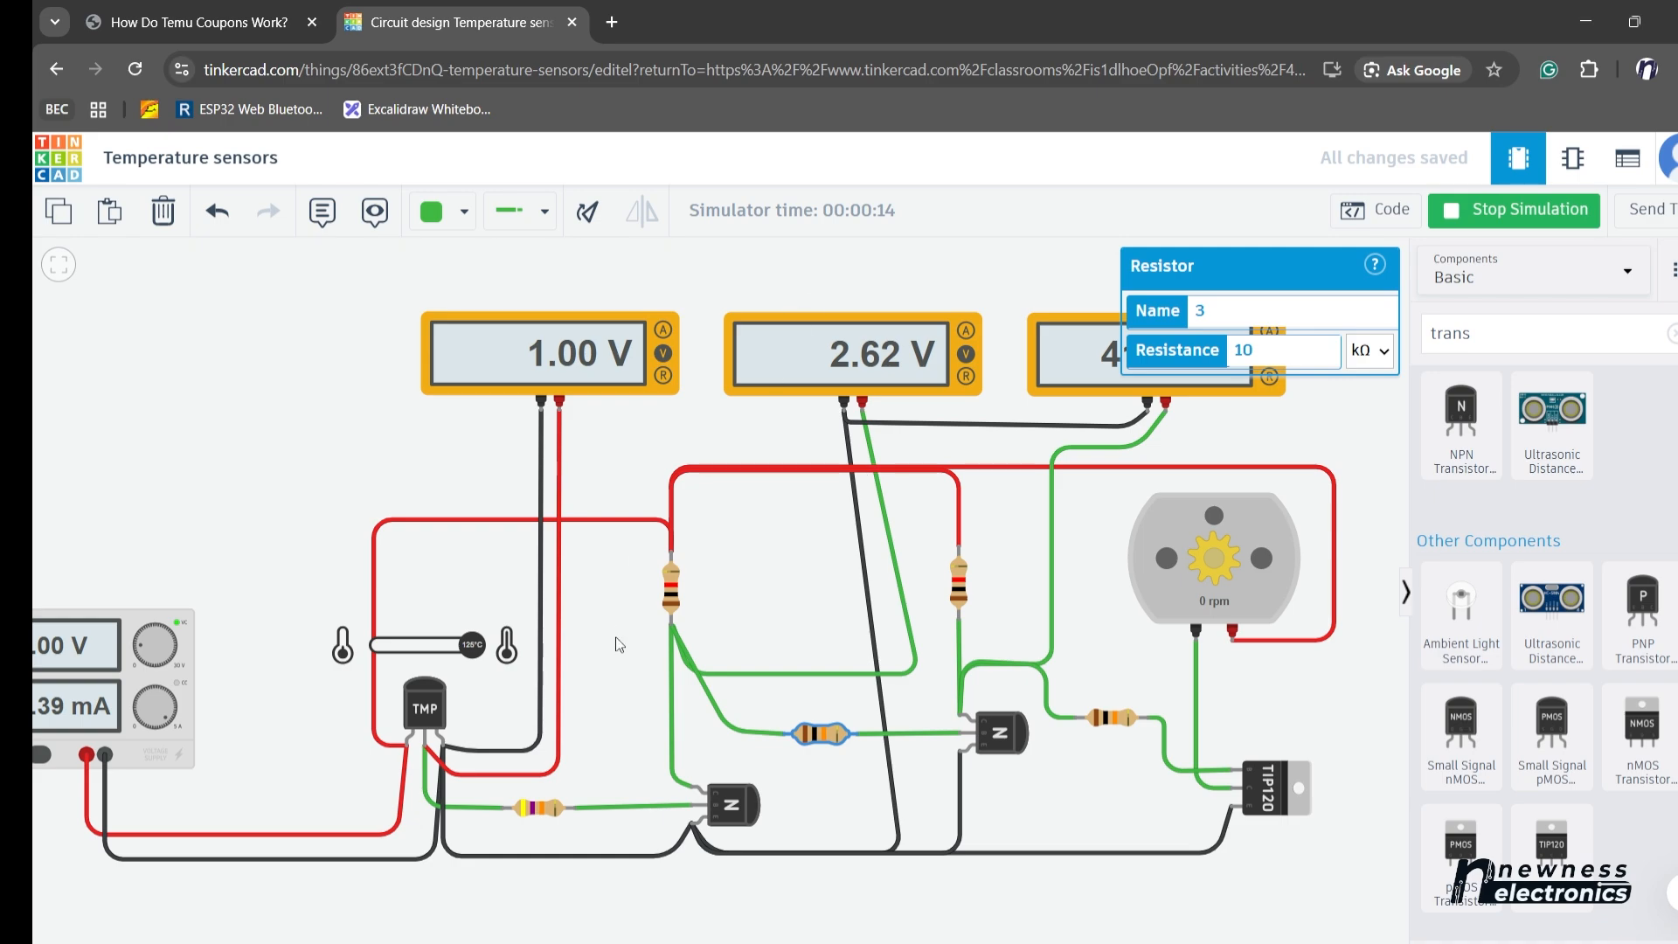
left_click_drag(473, 643, 602, 646)
left_click_drag(473, 644, 296, 633)
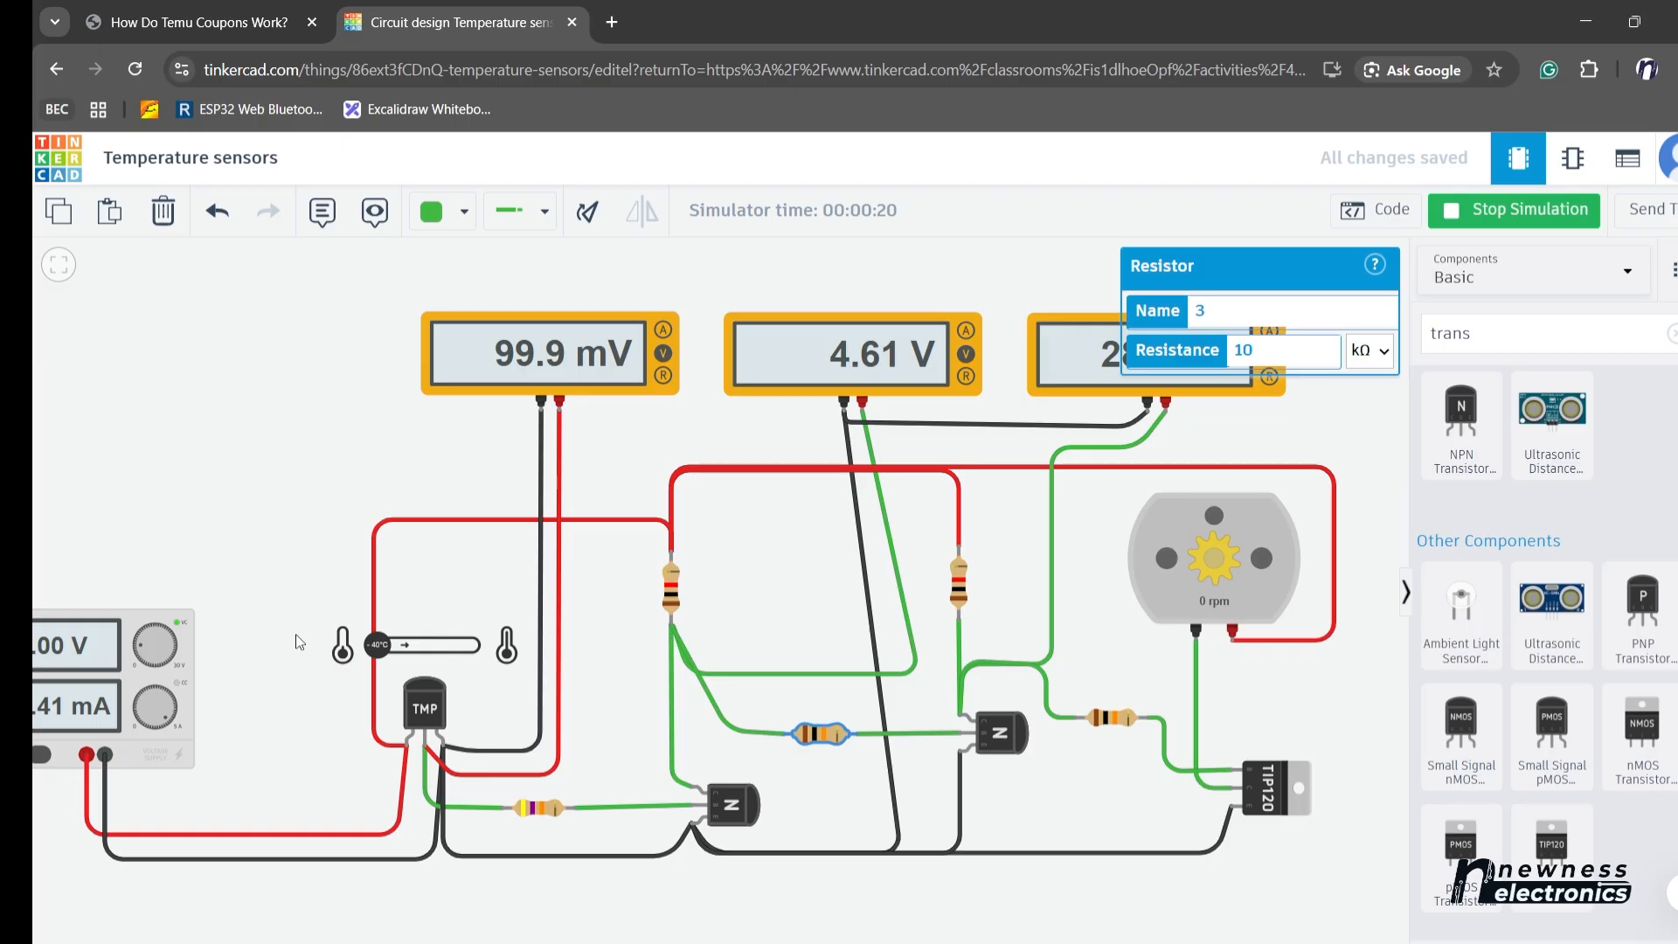
- Set the first NPN transistor's collector resistor to 10 kΩ while the simulation runs
left_click(673, 600)
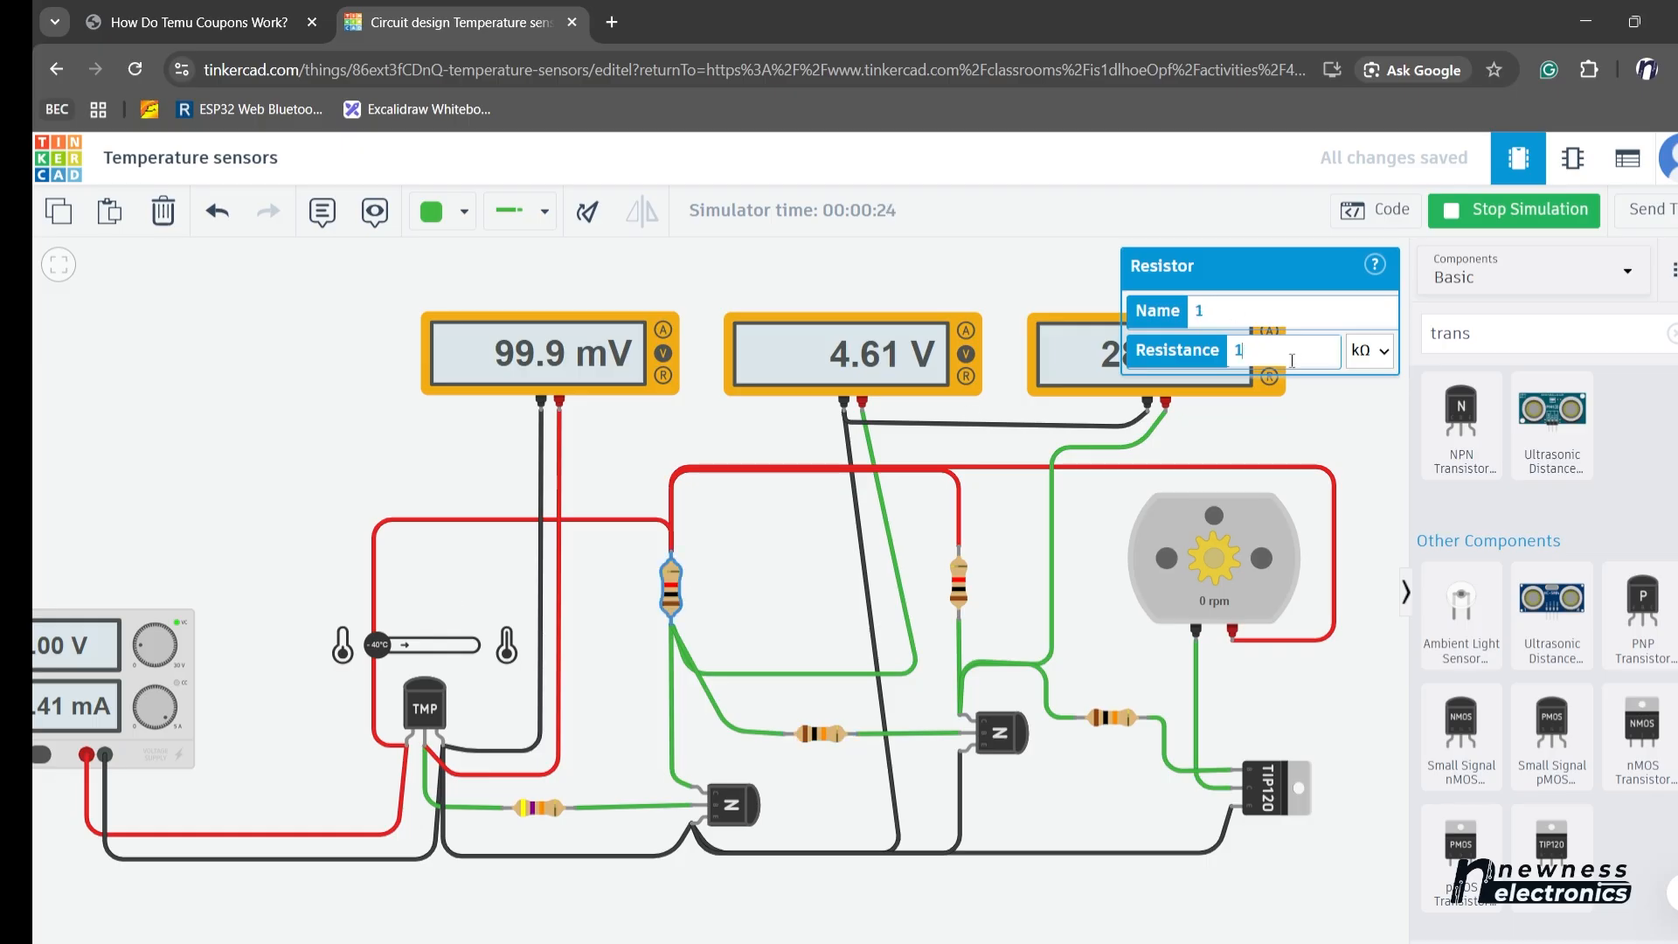
type("0")
left_click(810, 582)
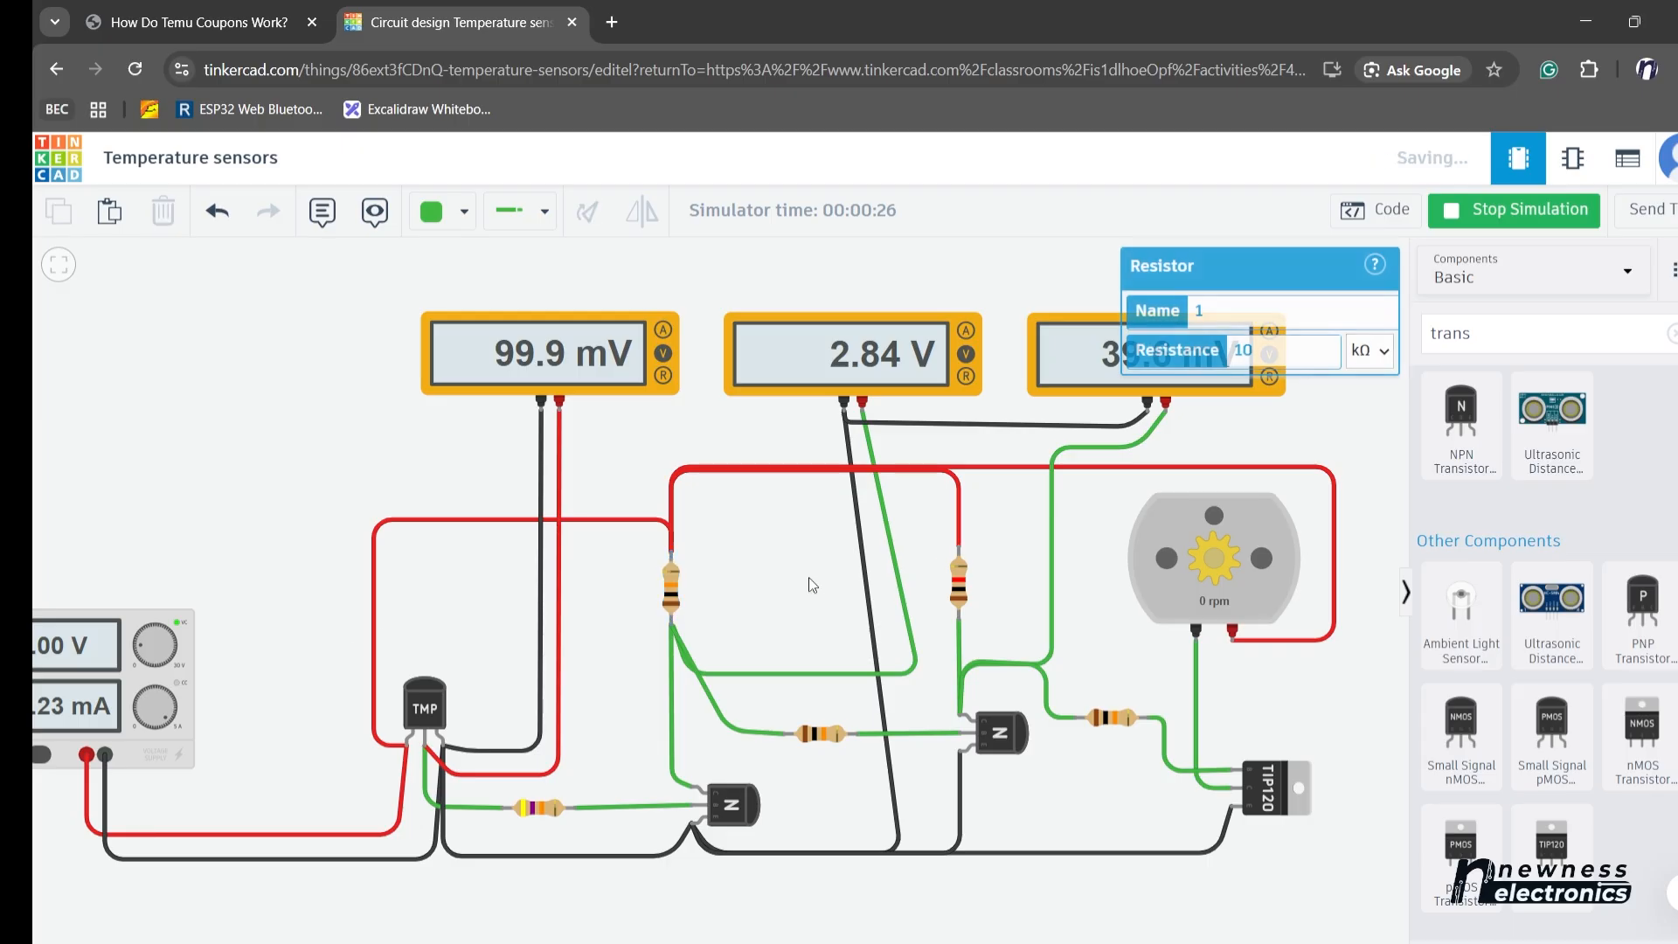
- Sweep the TMP36 to its maximum temperature and back to -40 °C to check the motor with the new collector resistor
left_click(442, 702)
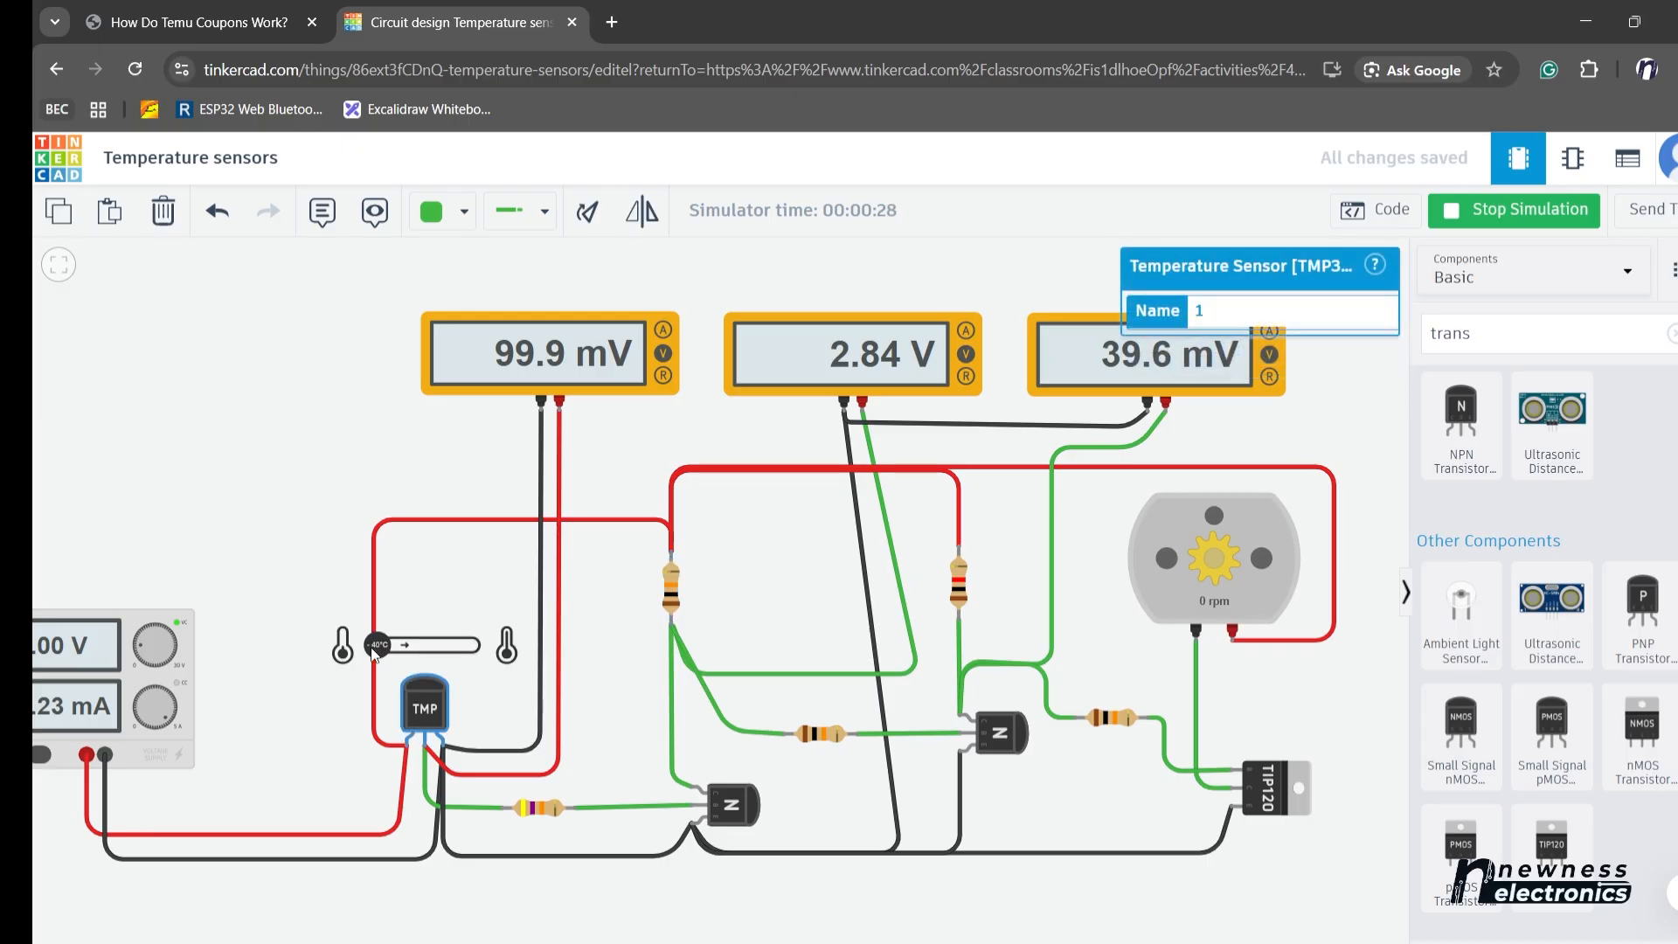
left_click_drag(378, 645, 505, 645)
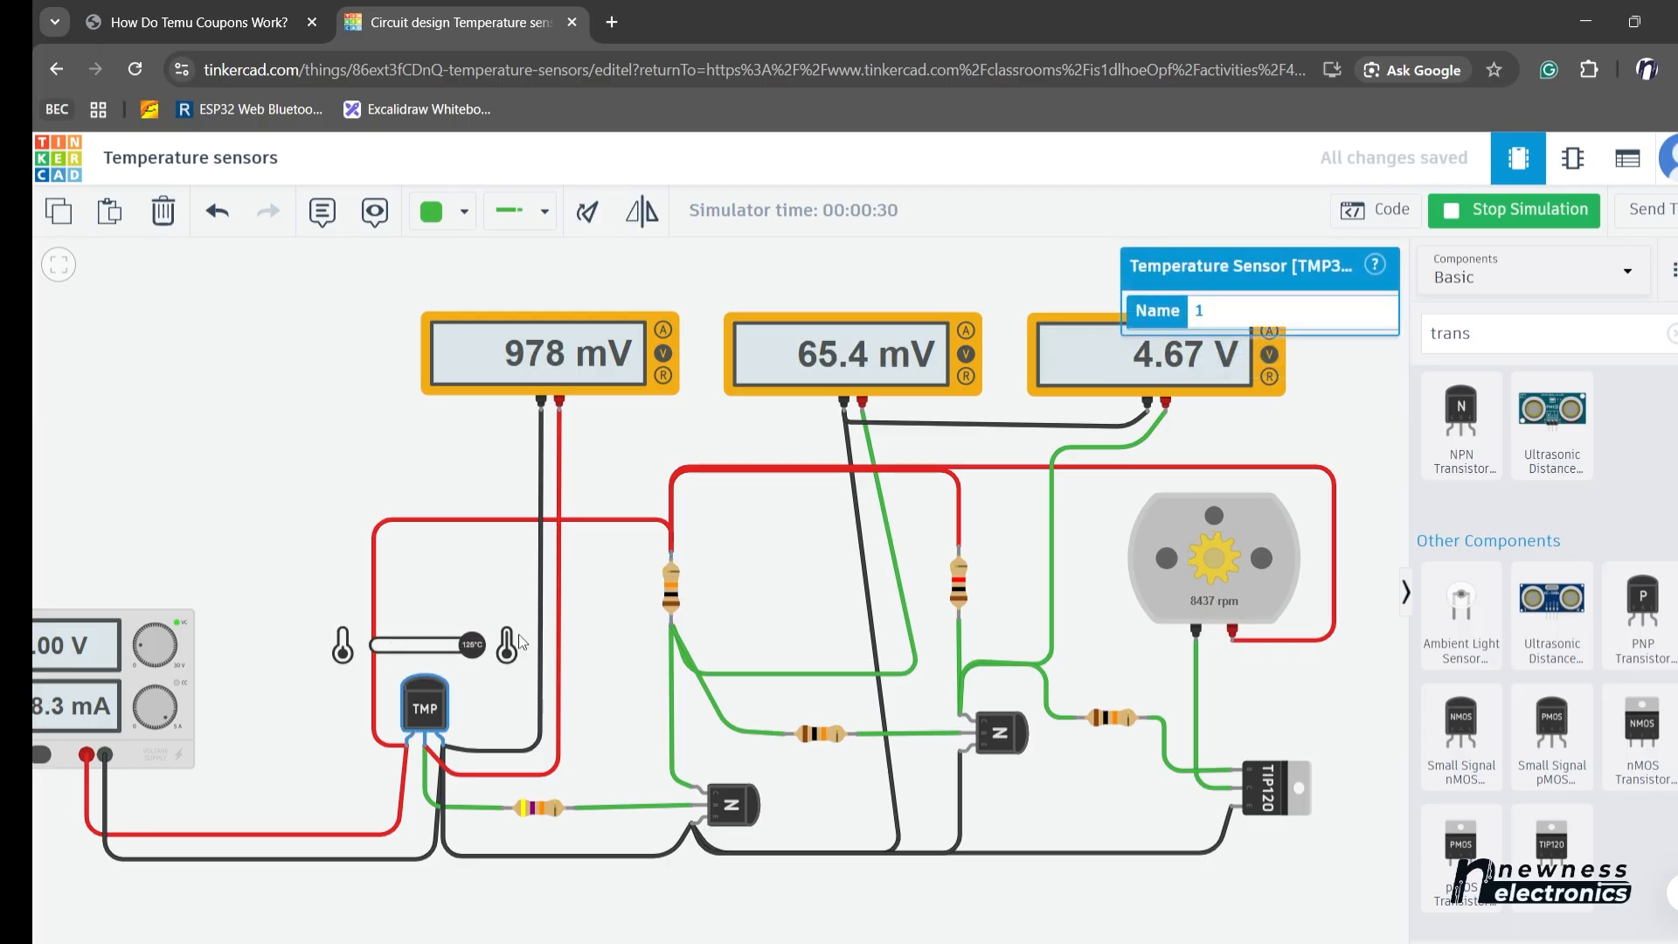
left_click_drag(472, 645, 378, 650)
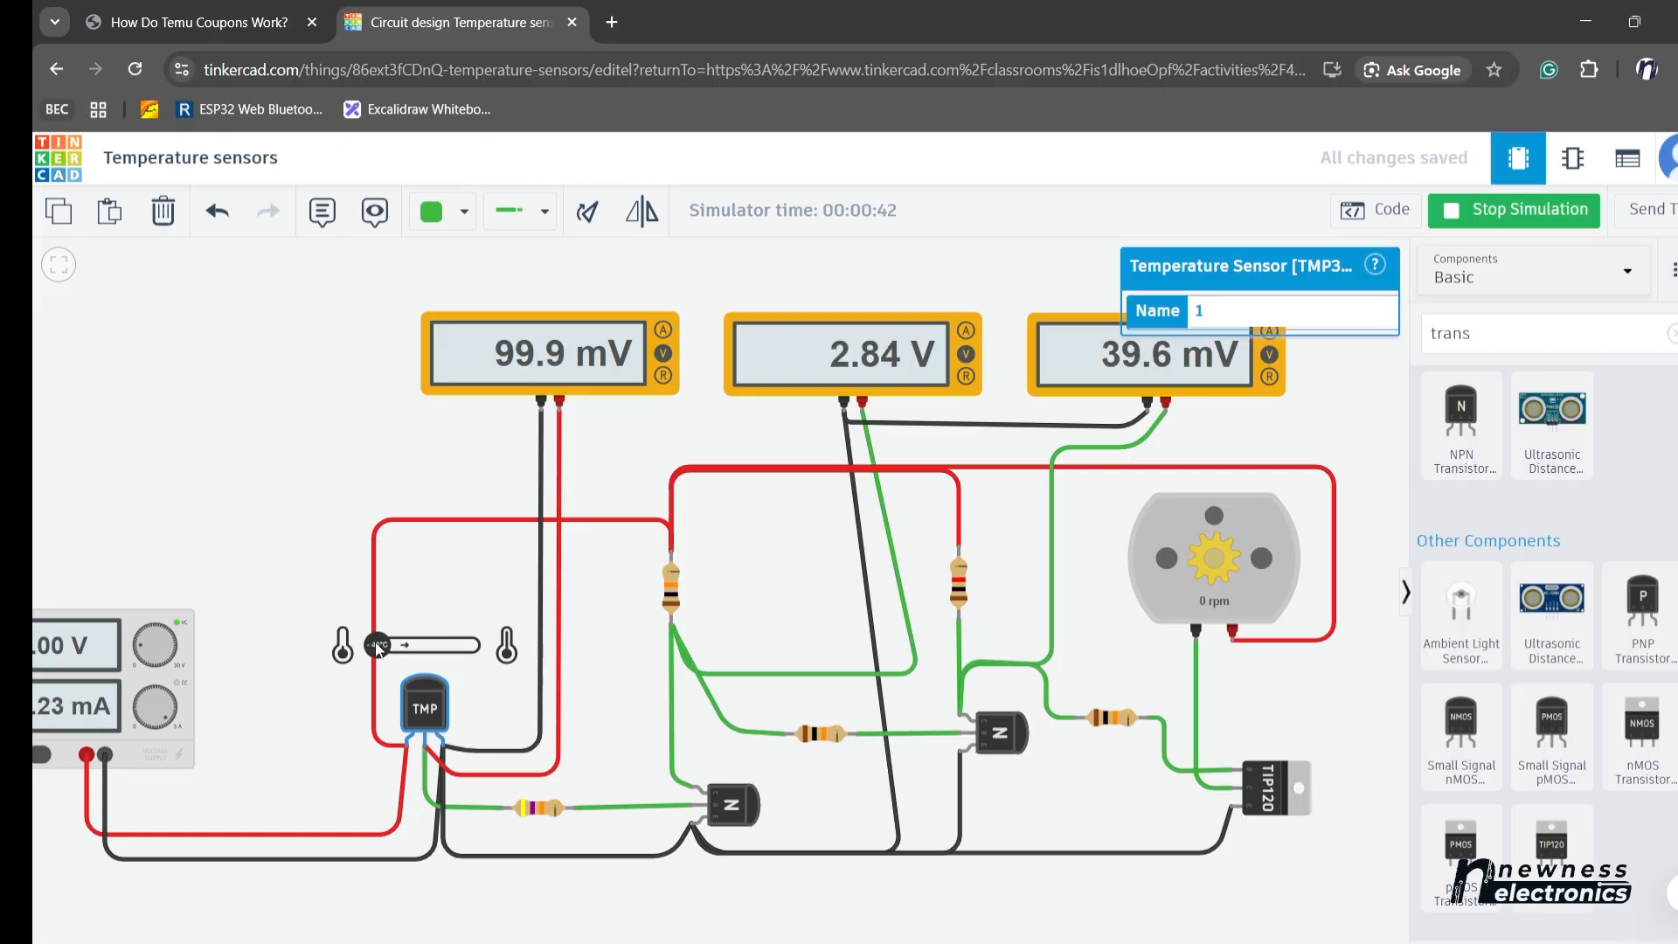
- Raise the TMP36's temperature gradually from -40 °C to about 41 °C to find the motor's switch-on point and check all three voltmeters
left_click(672, 599)
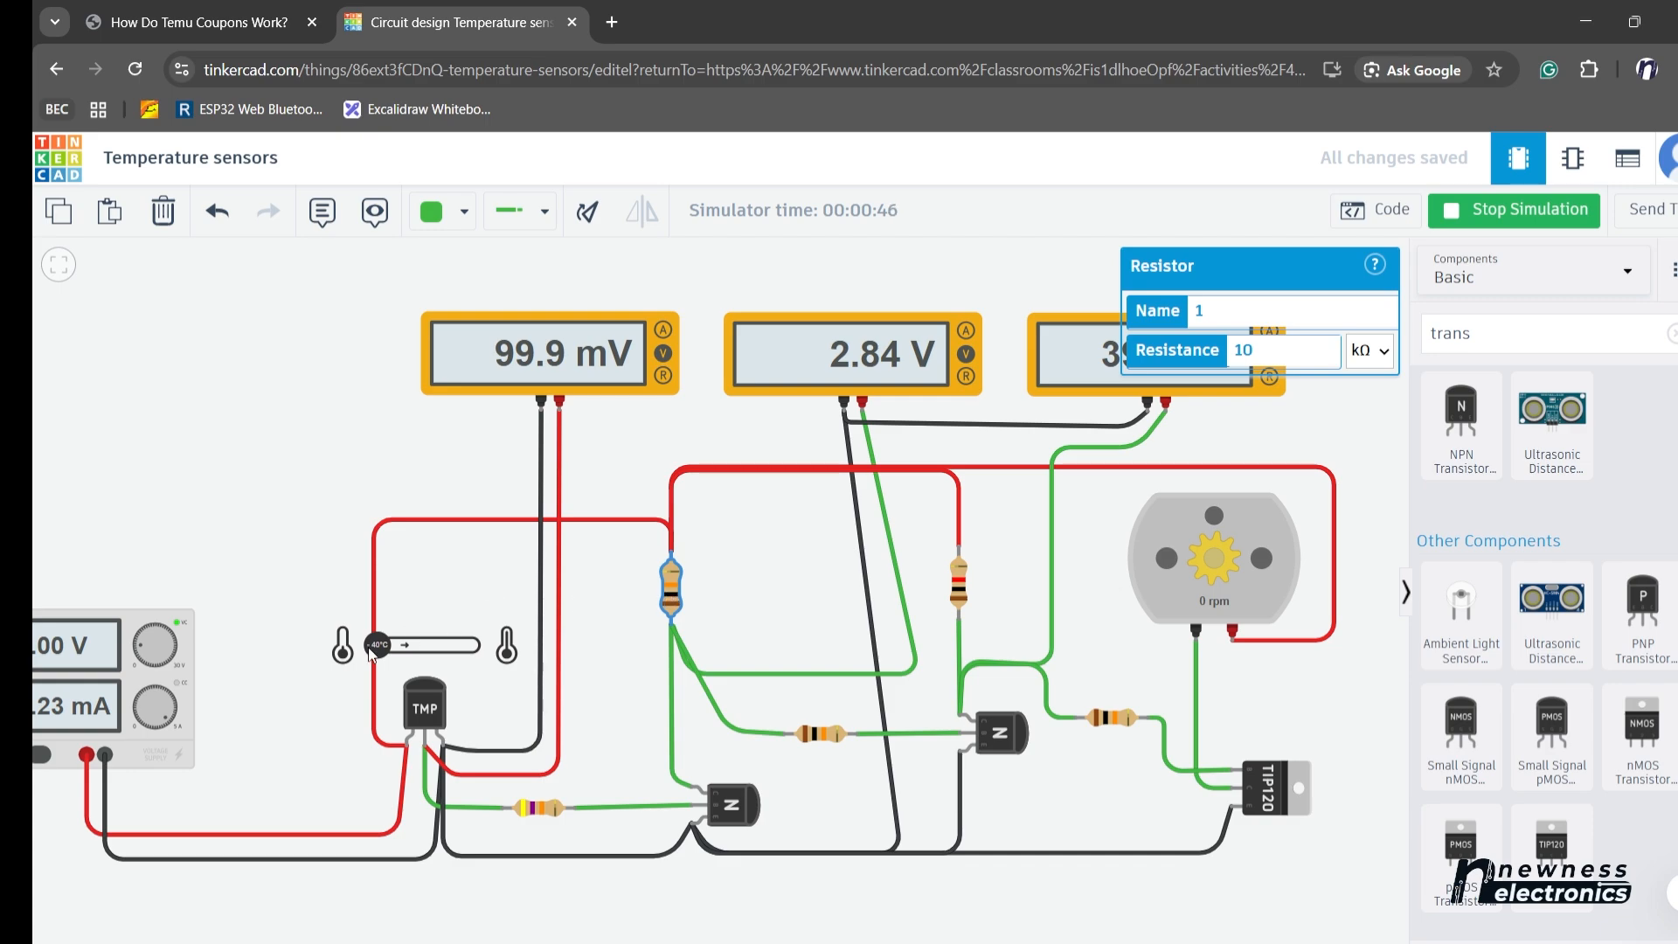
mouse_move(378, 653)
left_mouse_down()
mouse_move(488, 649)
mouse_move(363, 654)
mouse_move(479, 651)
mouse_move(382, 648)
mouse_move(411, 650)
left_mouse_up()
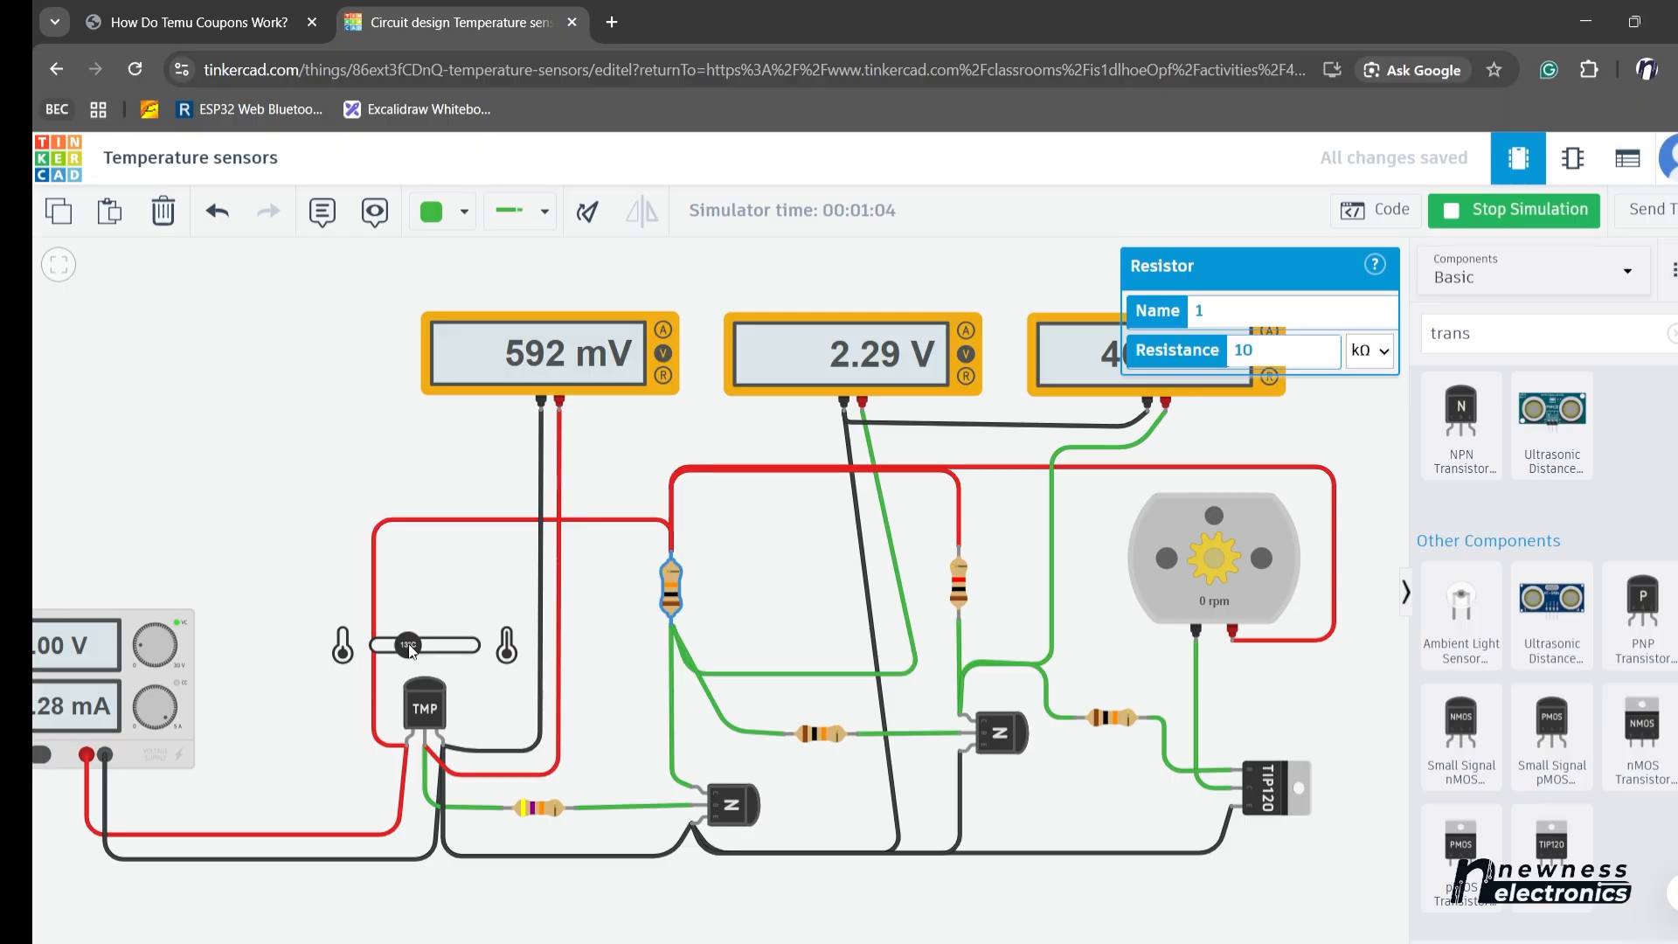
mouse_move(411, 650)
left_mouse_down()
mouse_move(454, 653)
mouse_move(420, 656)
left_mouse_up()
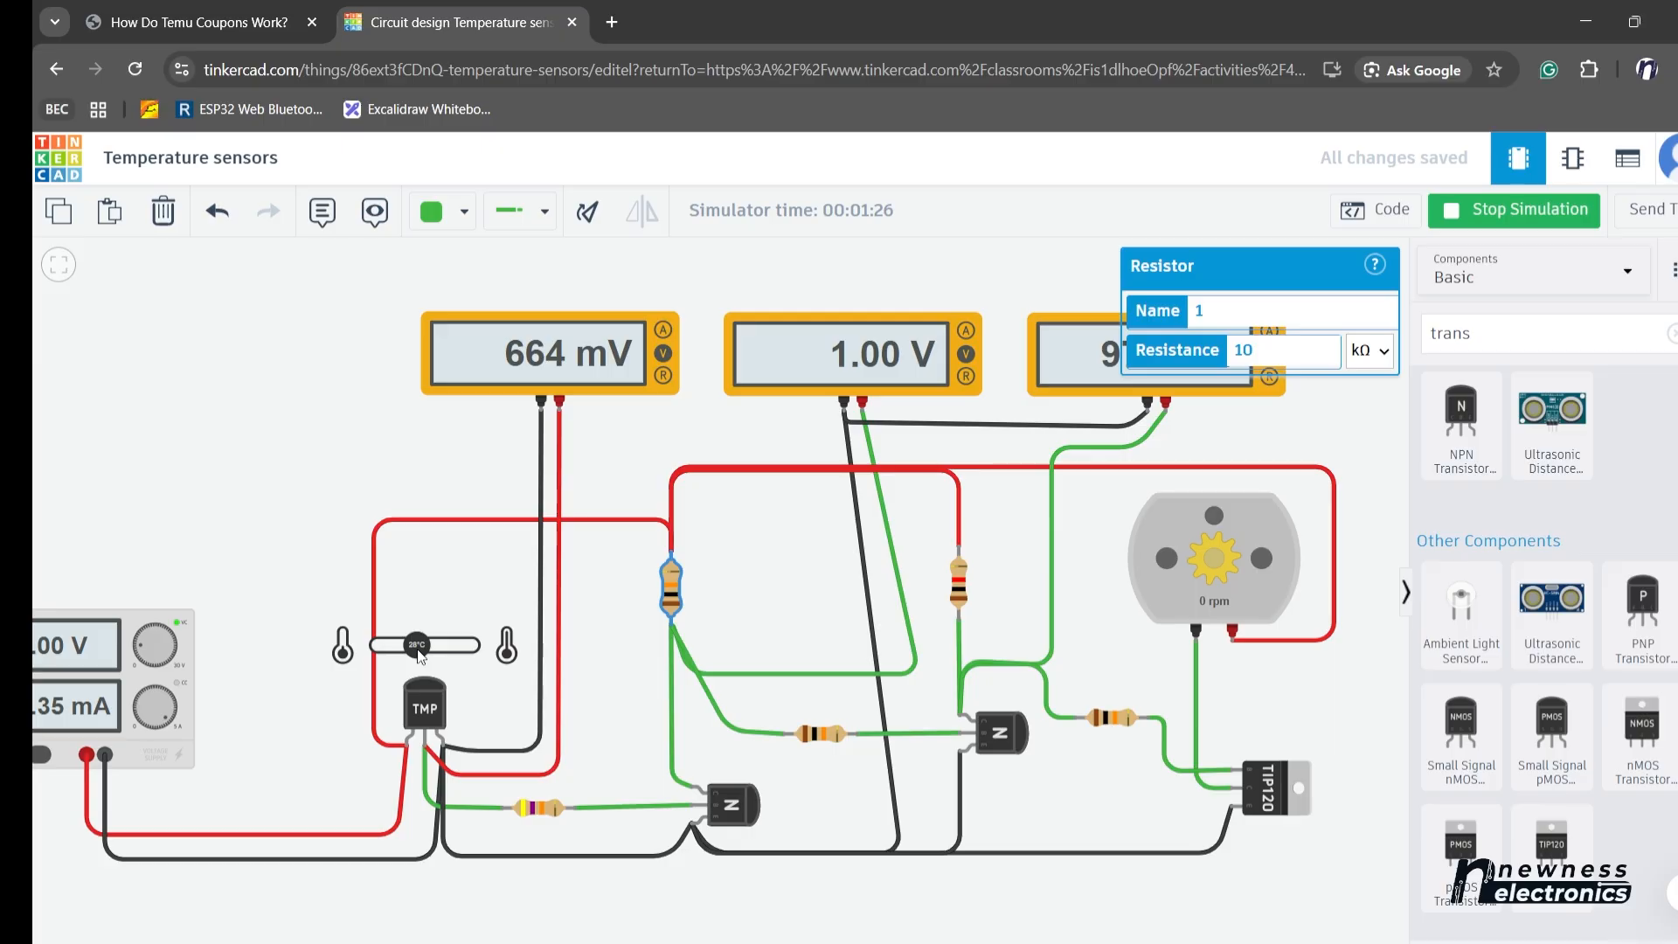
left_click_drag(421, 656, 428, 657)
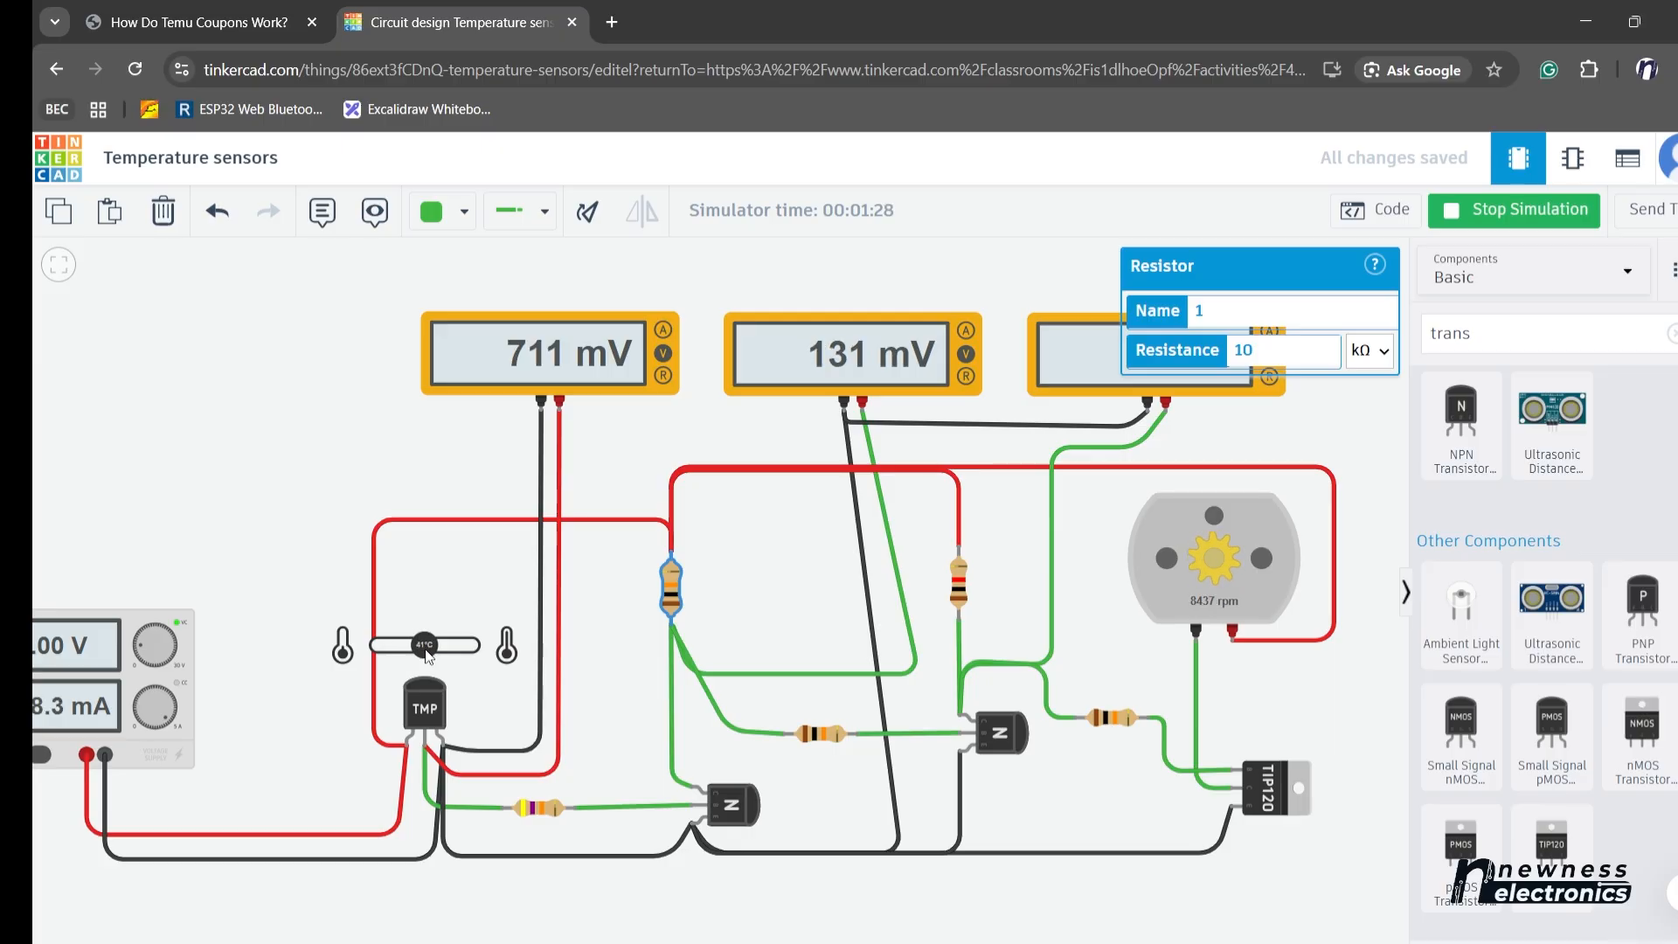
left_click(1364, 411)
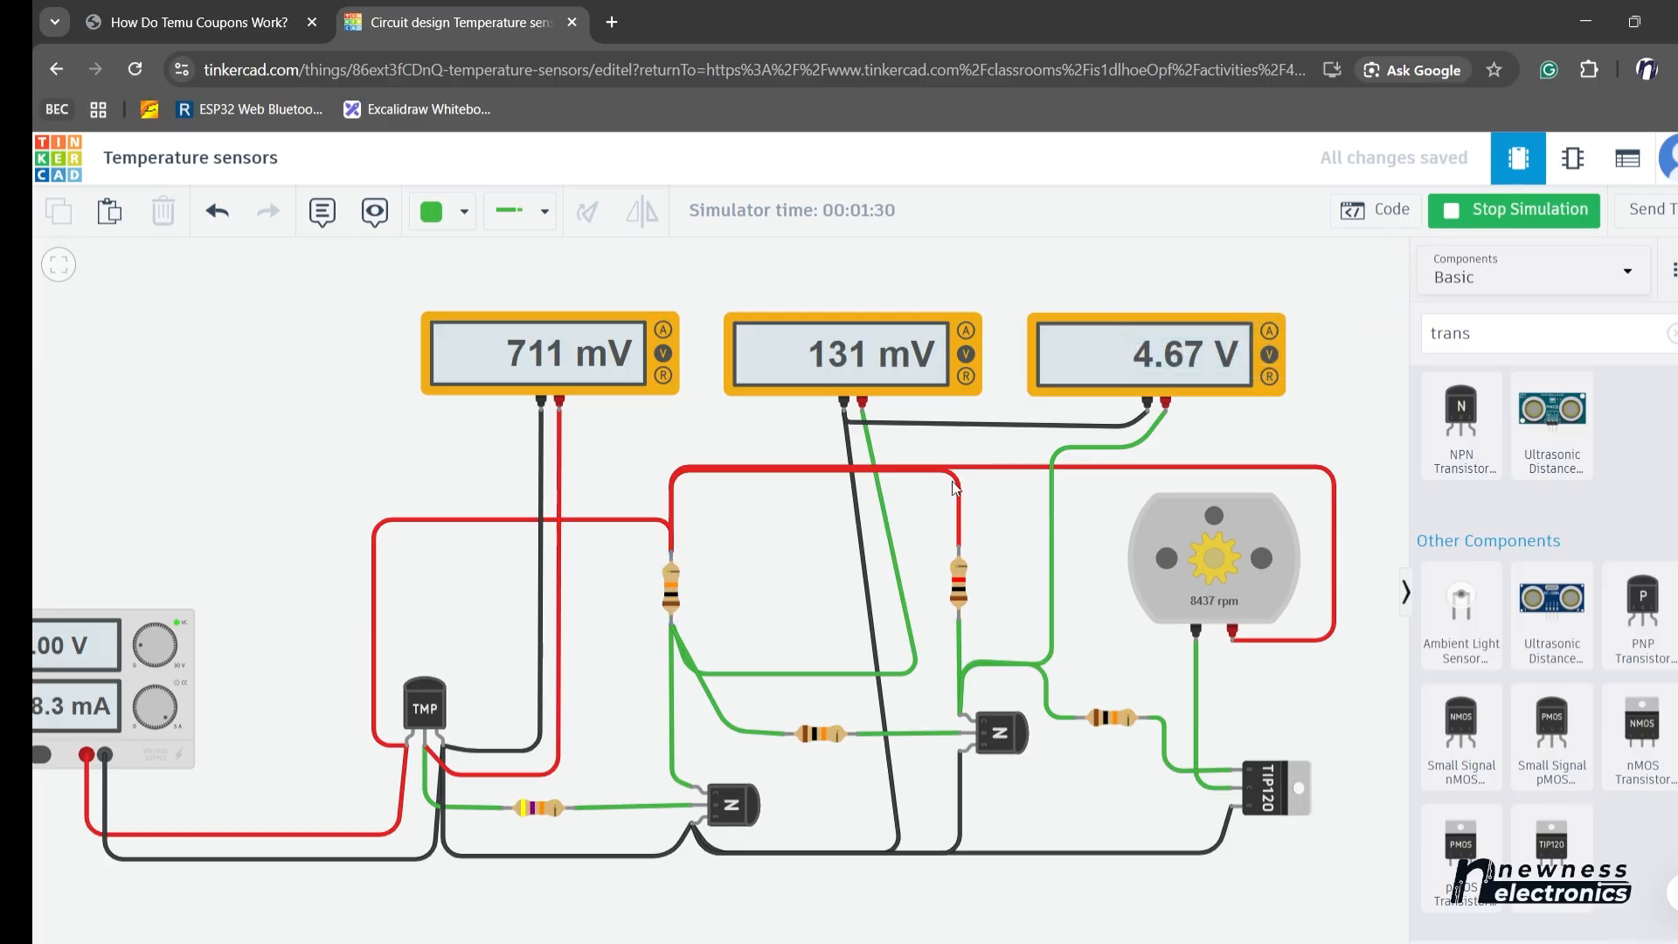